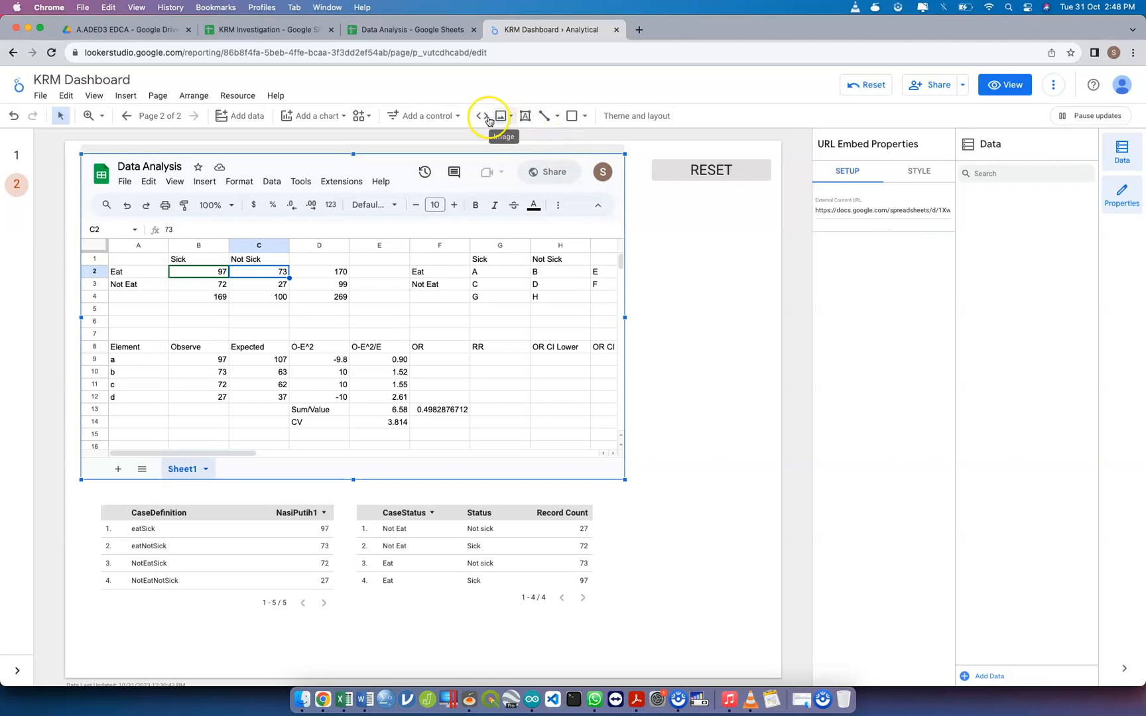
Select the table with the CaseStatus and Status columns and open the CaseStatus calculated field for editing
{"action": "triple_click", "coordinate": [849, 211]}
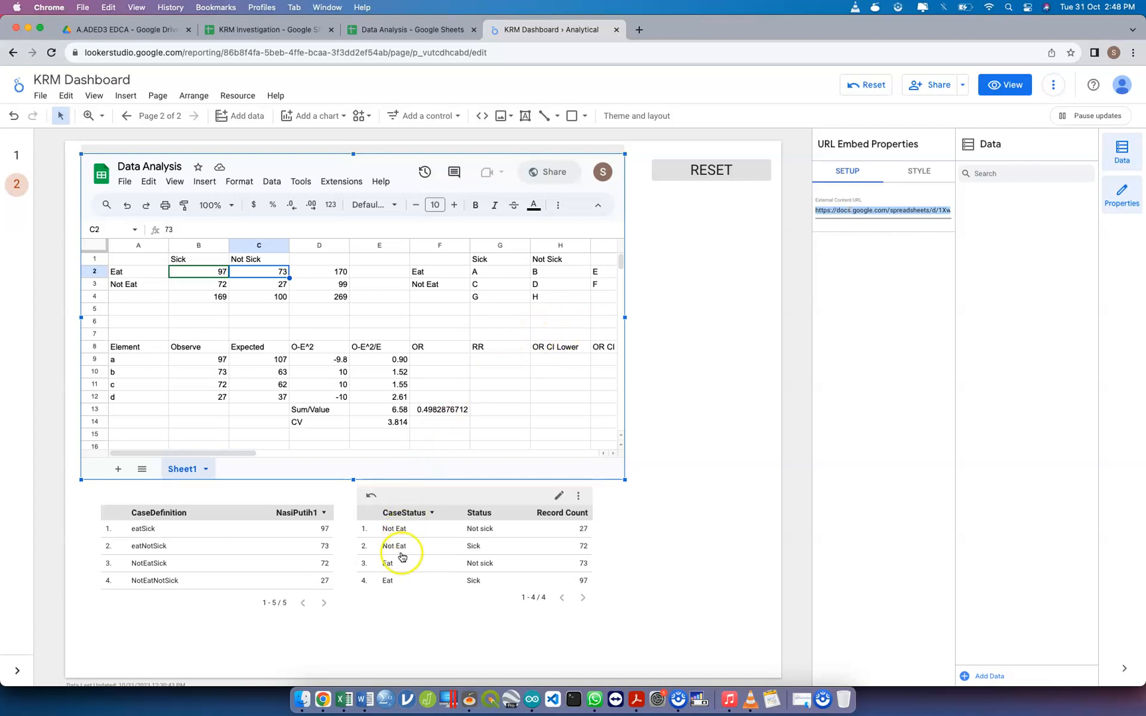
{"action": "left_click", "coordinate": [449, 588]}
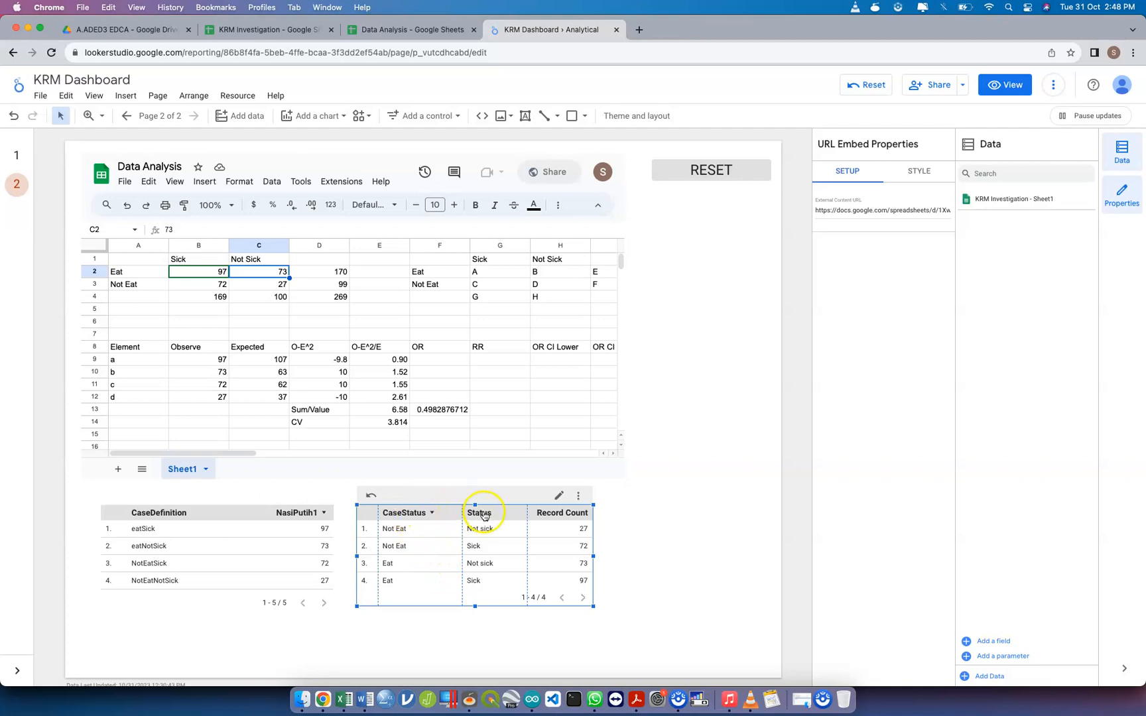
{"action": "left_click", "coordinate": [559, 519]}
{"action": "left_click", "coordinate": [428, 533]}
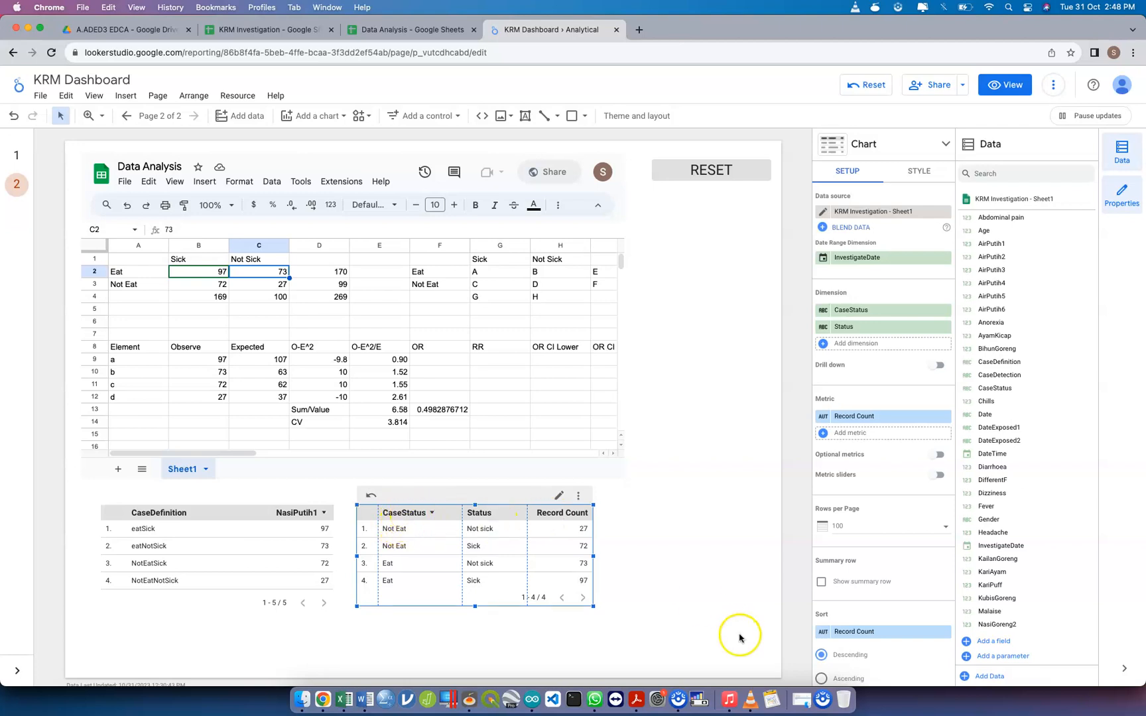
{"action": "left_click", "coordinate": [966, 394]}
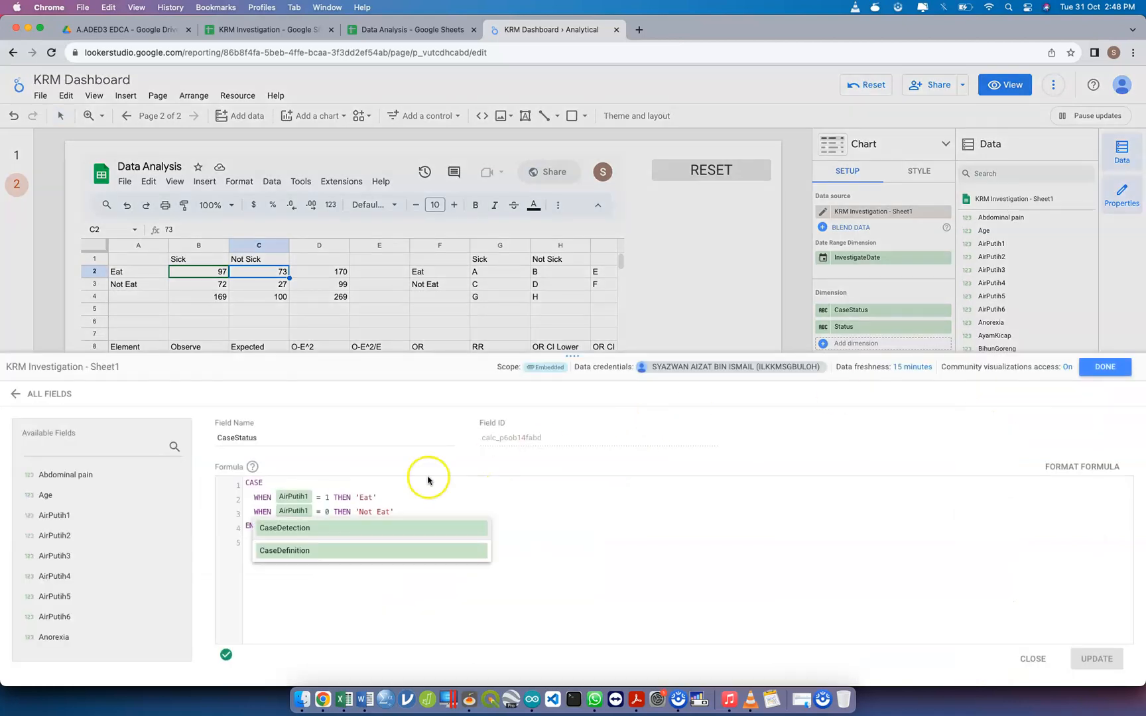
{"action": "left_click", "coordinate": [441, 499]}
{"action": "left_click", "coordinate": [537, 514]}
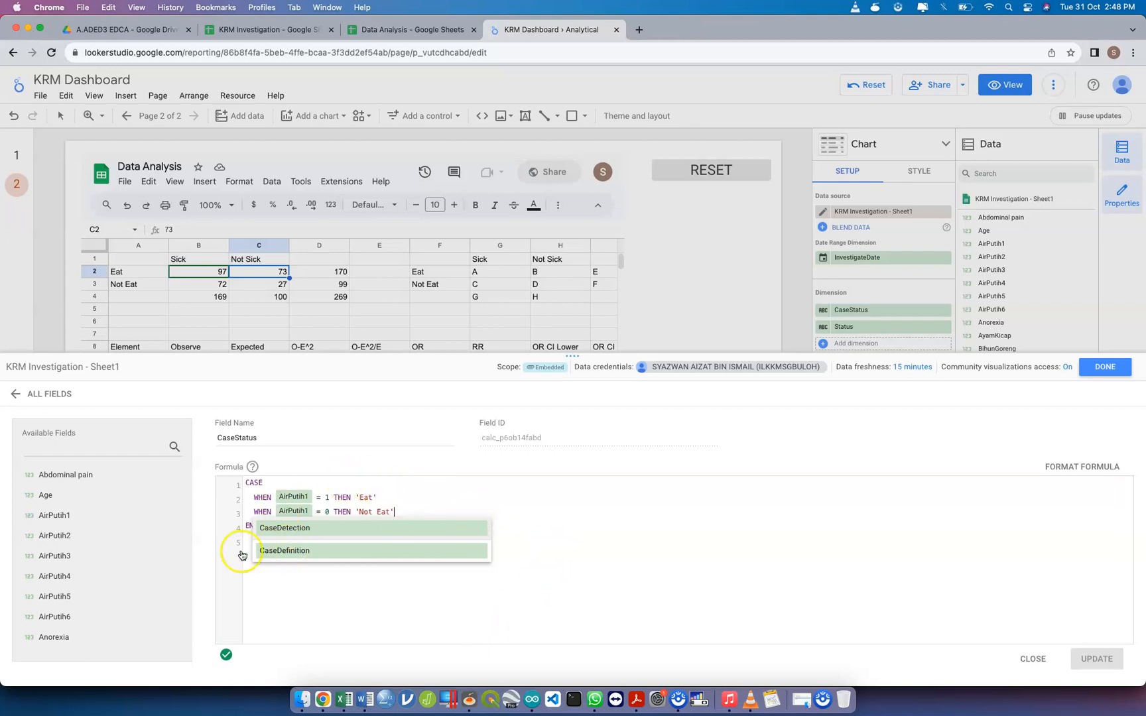
{"action": "left_click", "coordinate": [272, 575]}
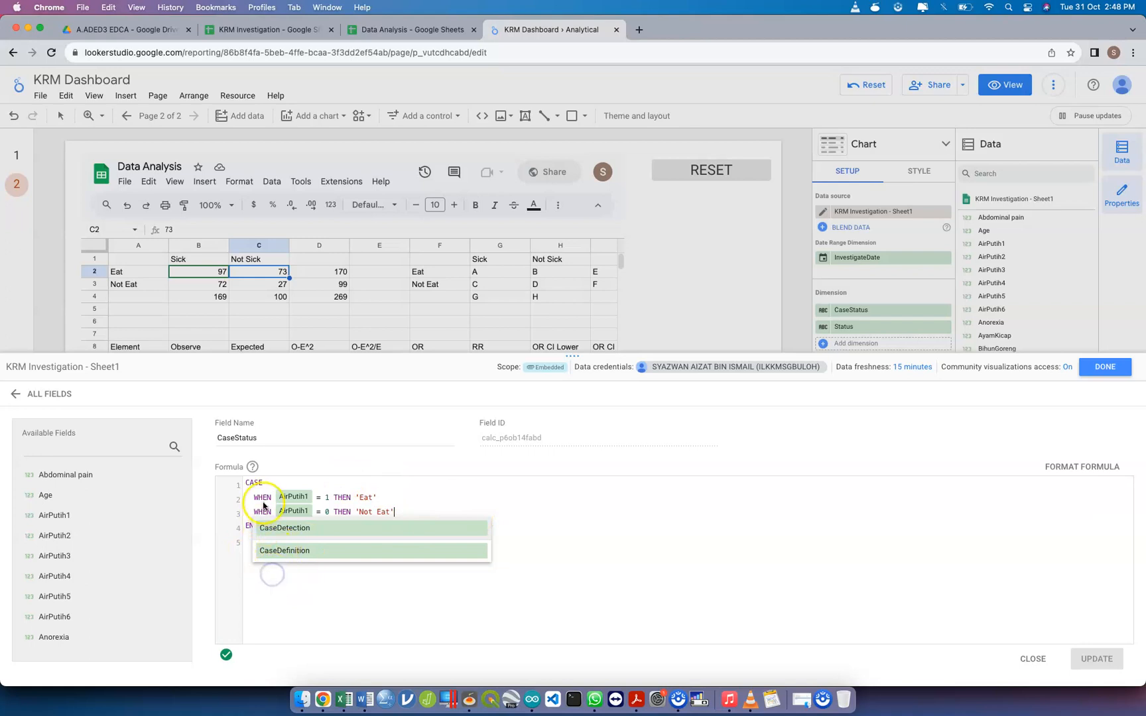
{"action": "key", "text": "super+a"}
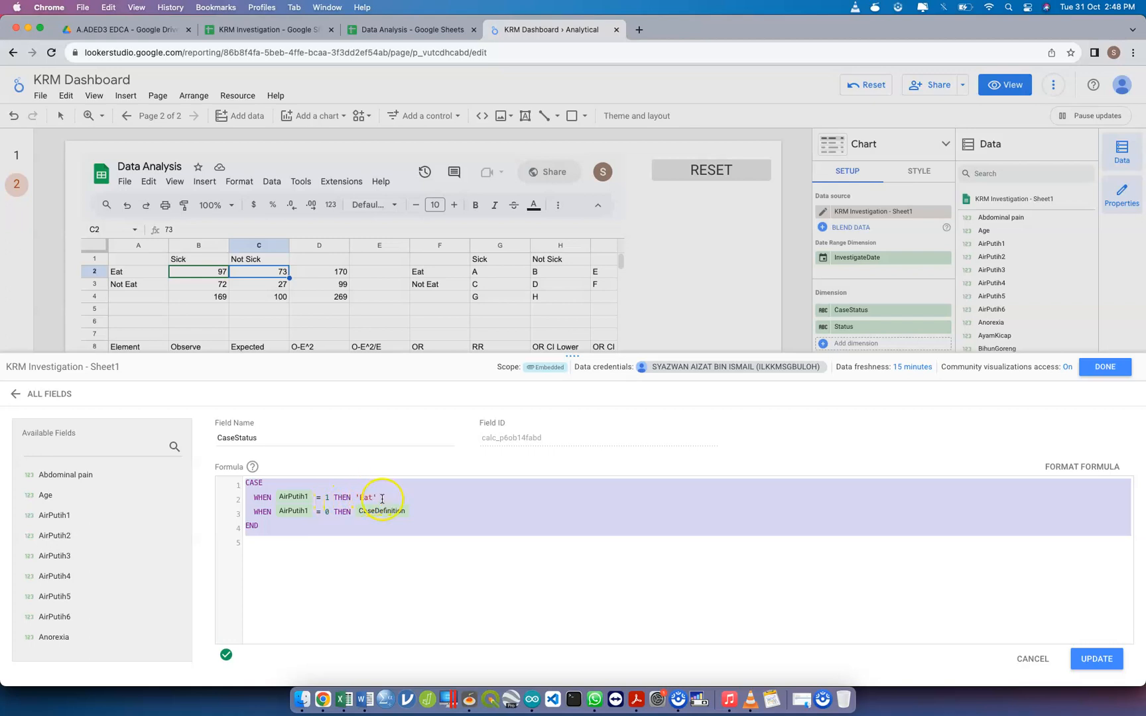
Replace the CaseDefinition result in the AirPutih1 = 0 line of the formula with 'Not Eat'
{"action": "left_click", "coordinate": [383, 499]}
{"action": "left_click", "coordinate": [431, 508]}
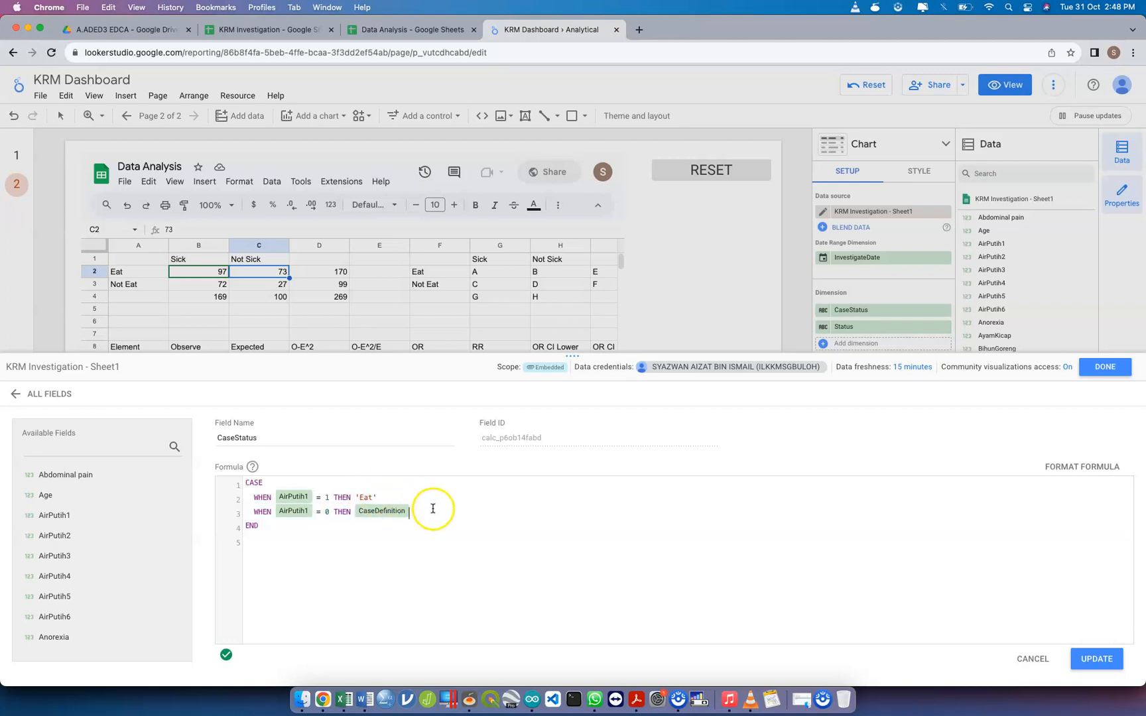
{"action": "key", "text": "BackSpace"}
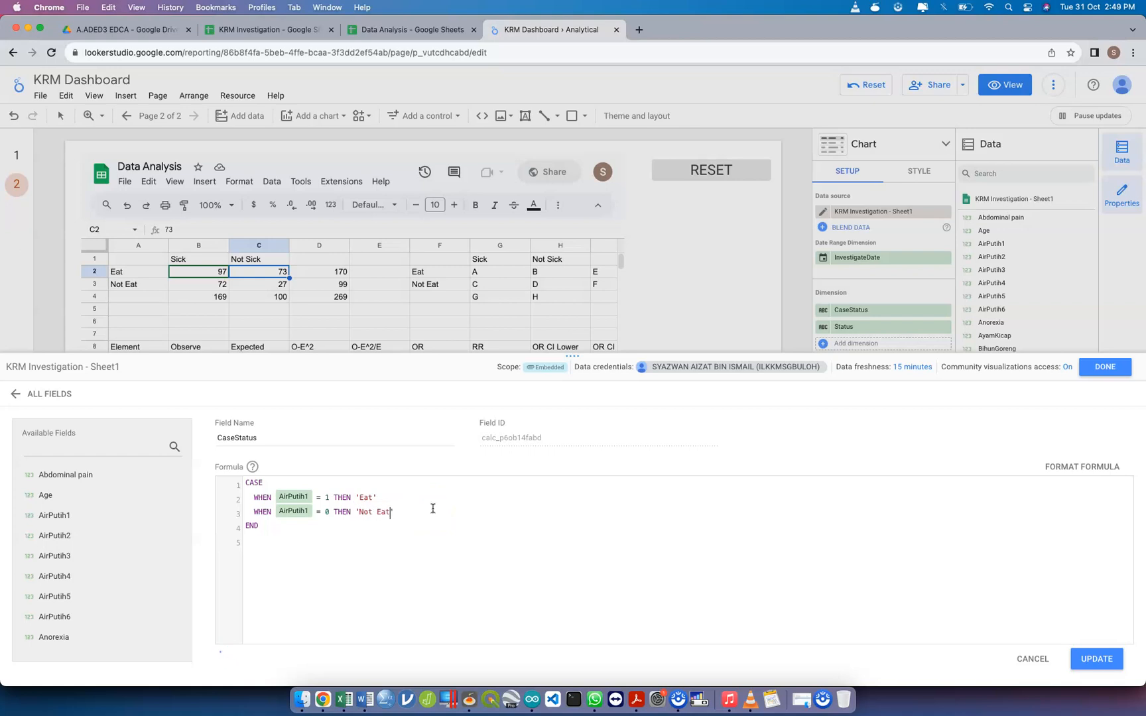
{"action": "left_click", "coordinate": [304, 529]}
Copy the whole CaseStatus formula, switch to the GitHub window and open the aded3 repository
{"action": "key", "text": "super+a"}
{"action": "key", "text": "super+c"}
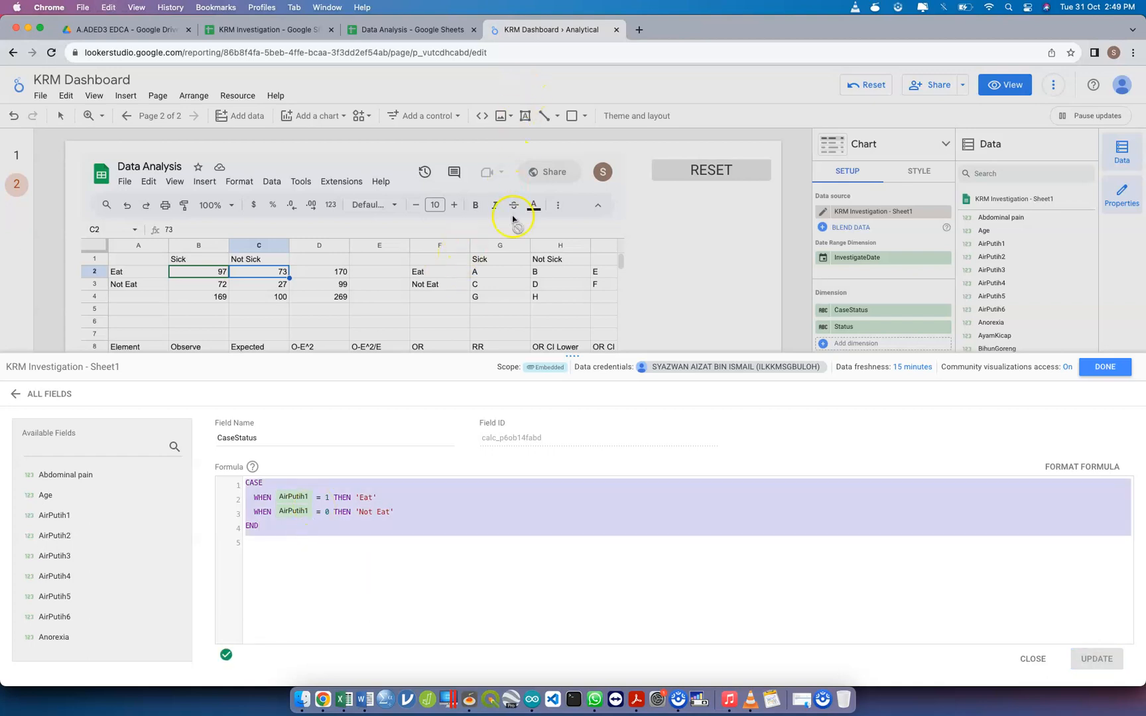
{"action": "key", "text": "ctrl+Up"}
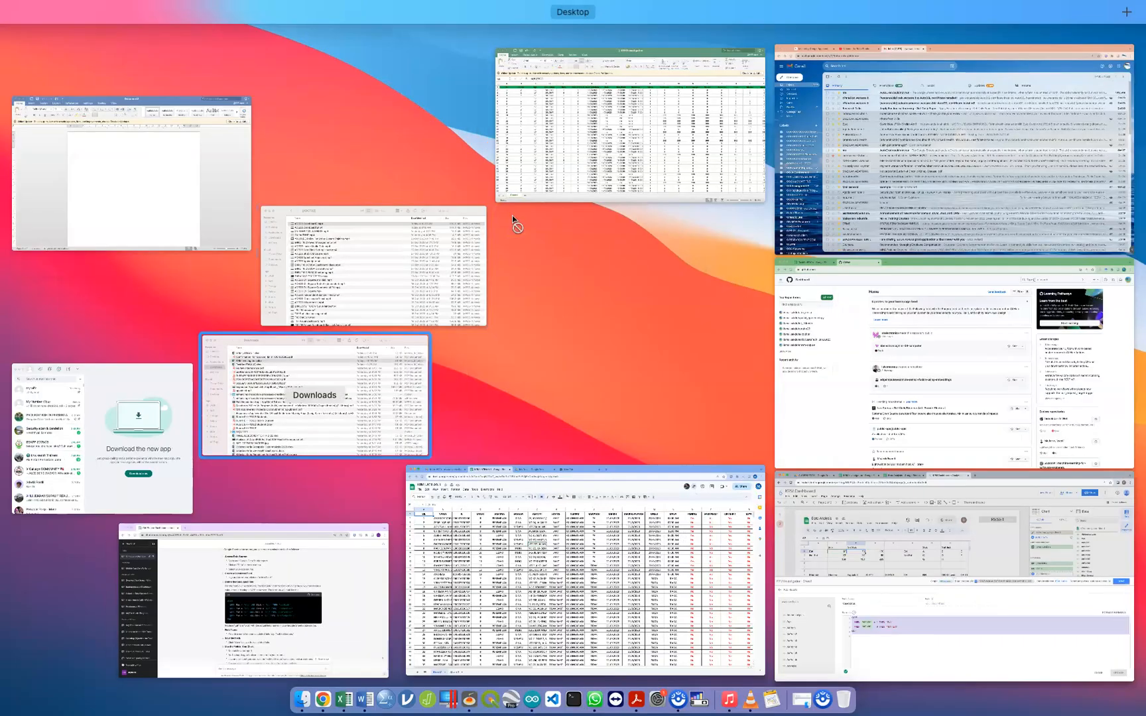
{"action": "left_click", "coordinate": [1055, 314]}
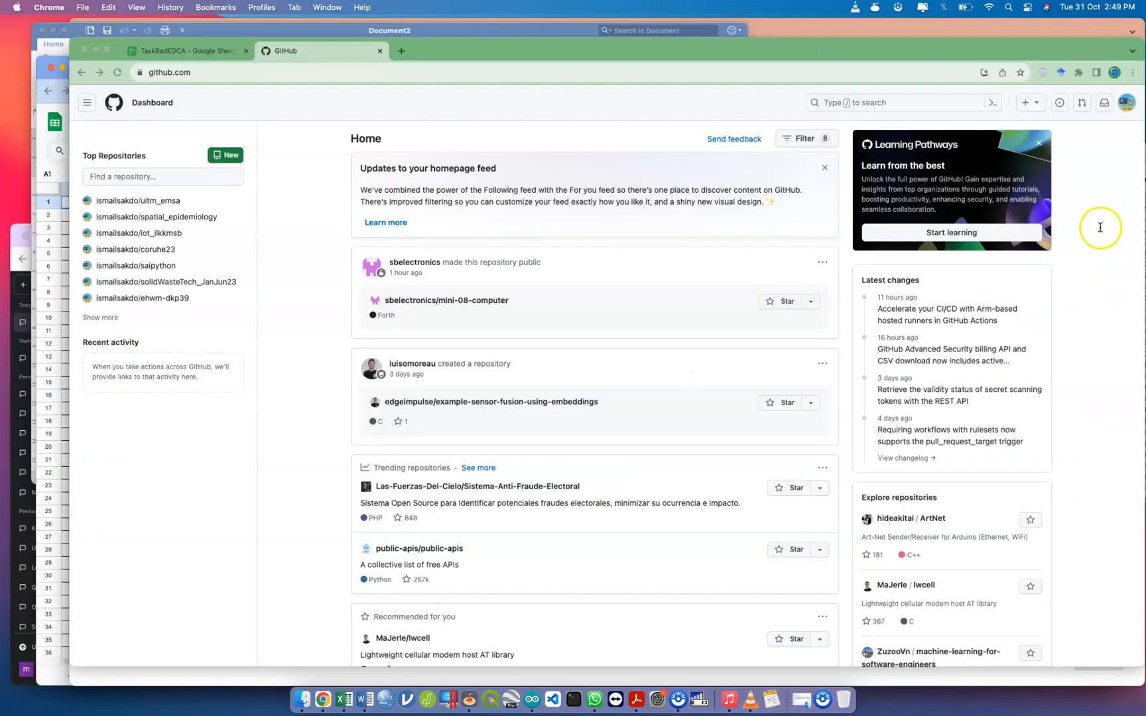
{"action": "left_click", "coordinate": [1126, 87]}
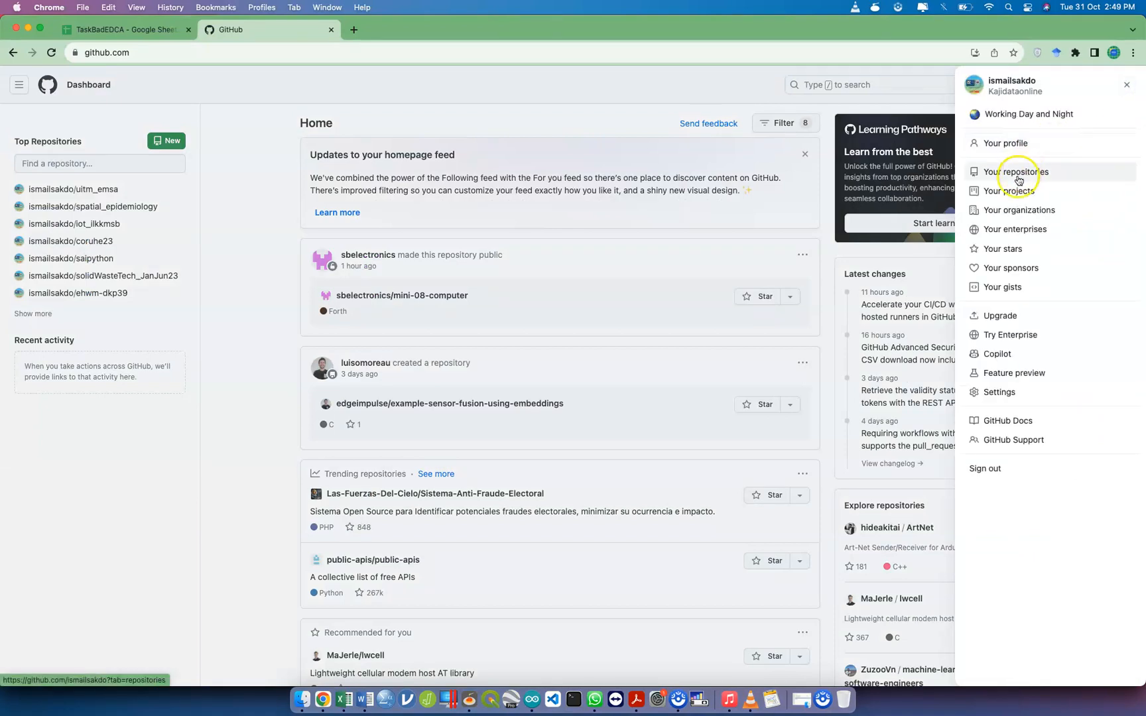
{"action": "left_click", "coordinate": [1042, 176]}
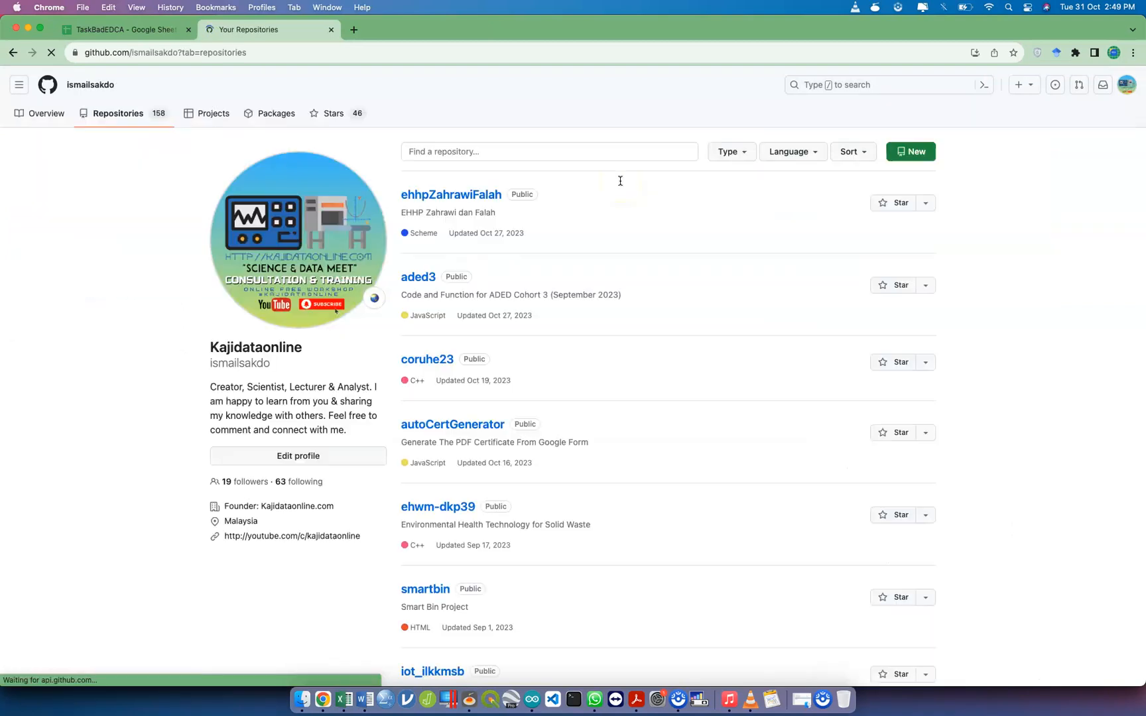
{"action": "left_click", "coordinate": [417, 275]}
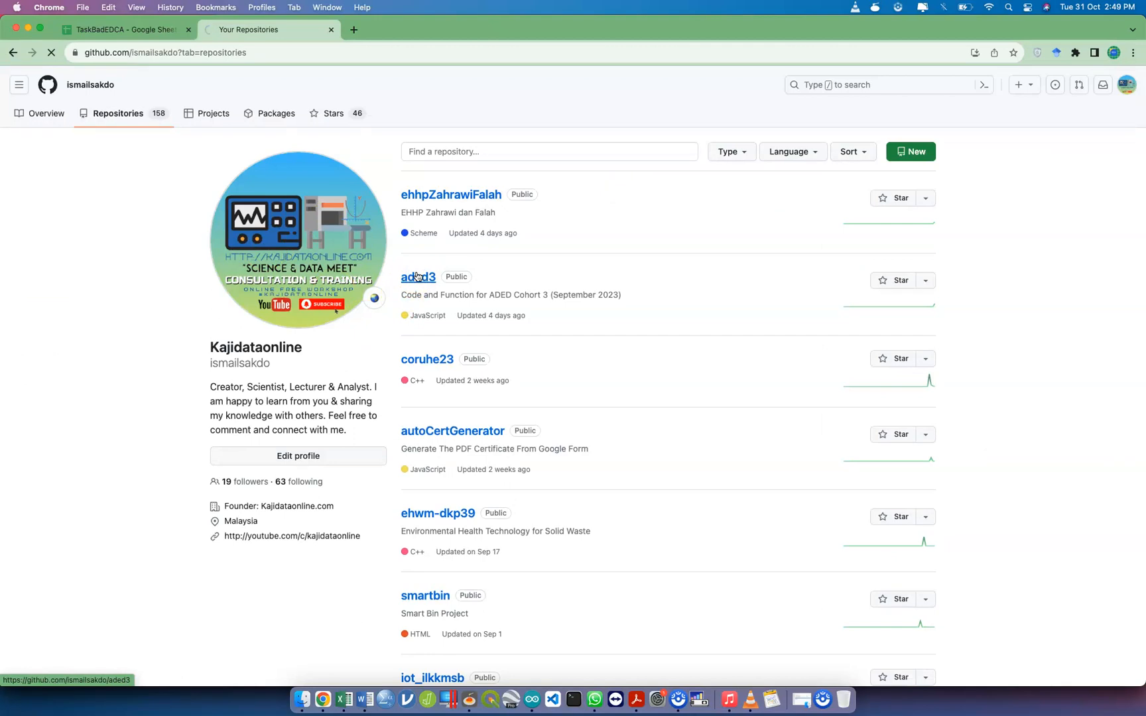
{"action": "left_click", "coordinate": [335, 299]}
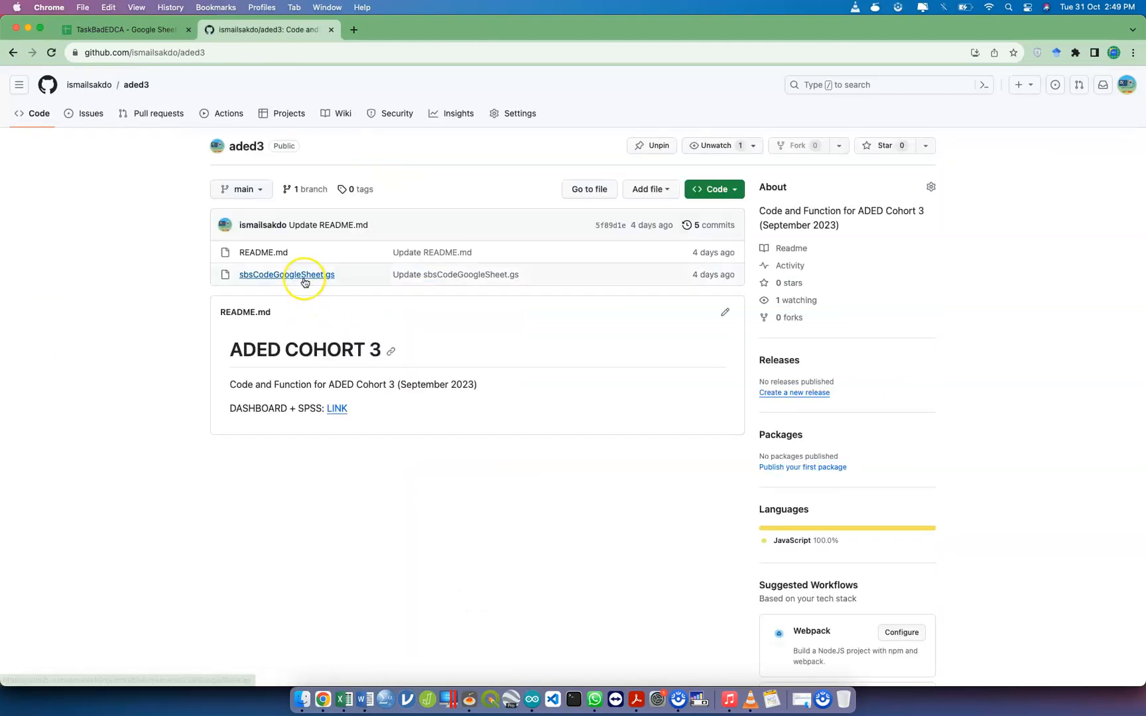
Create a new file in the aded3 repository and paste the copied CASE formula into it
{"action": "left_click", "coordinate": [649, 190]}
{"action": "left_click", "coordinate": [647, 211]}
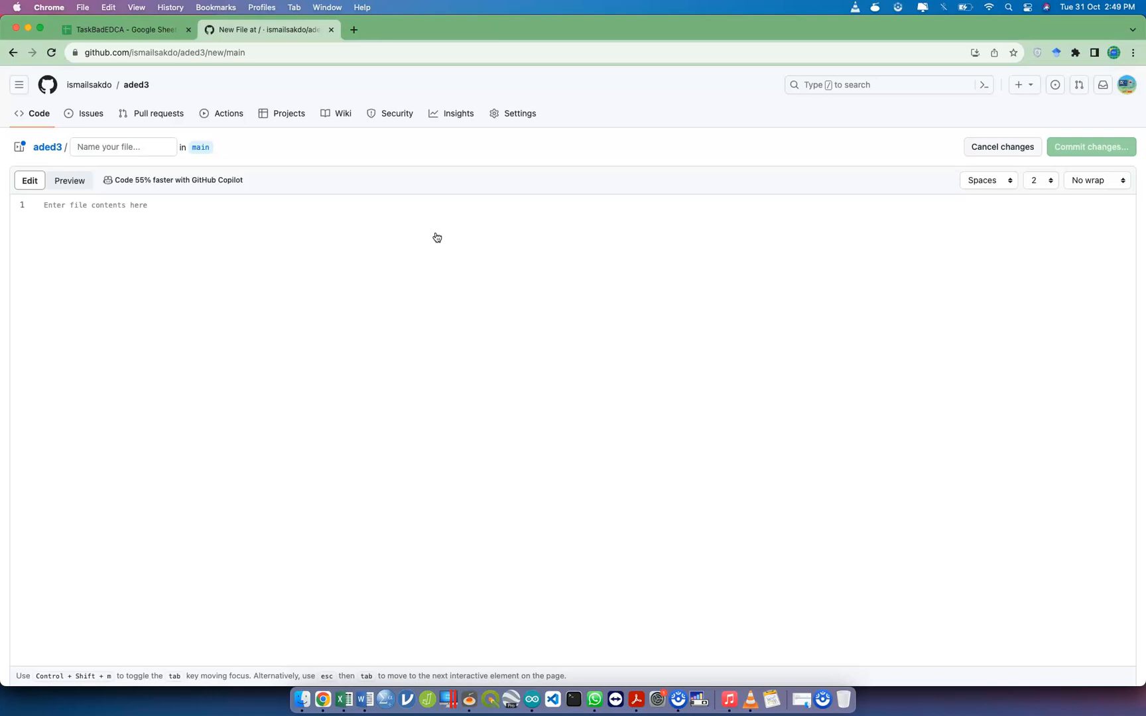
{"action": "key", "text": "super+v"}
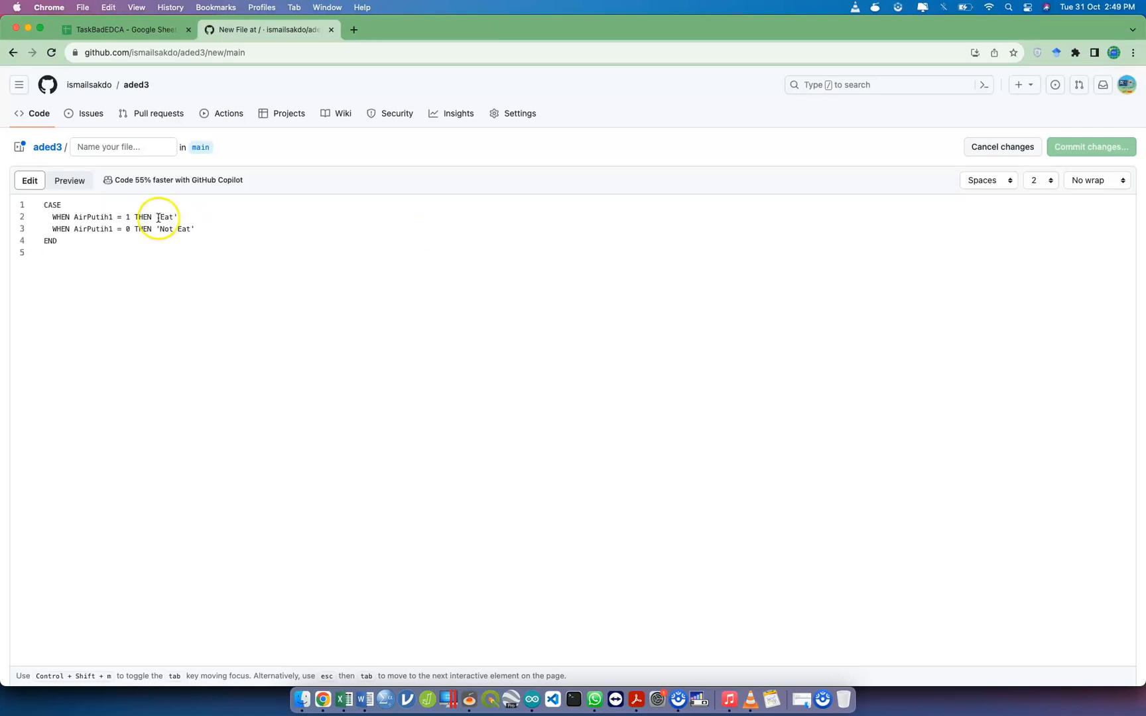
Name the new file caseLookerStudio.gs and commit it to the main branch
{"action": "left_click", "coordinate": [112, 143]}
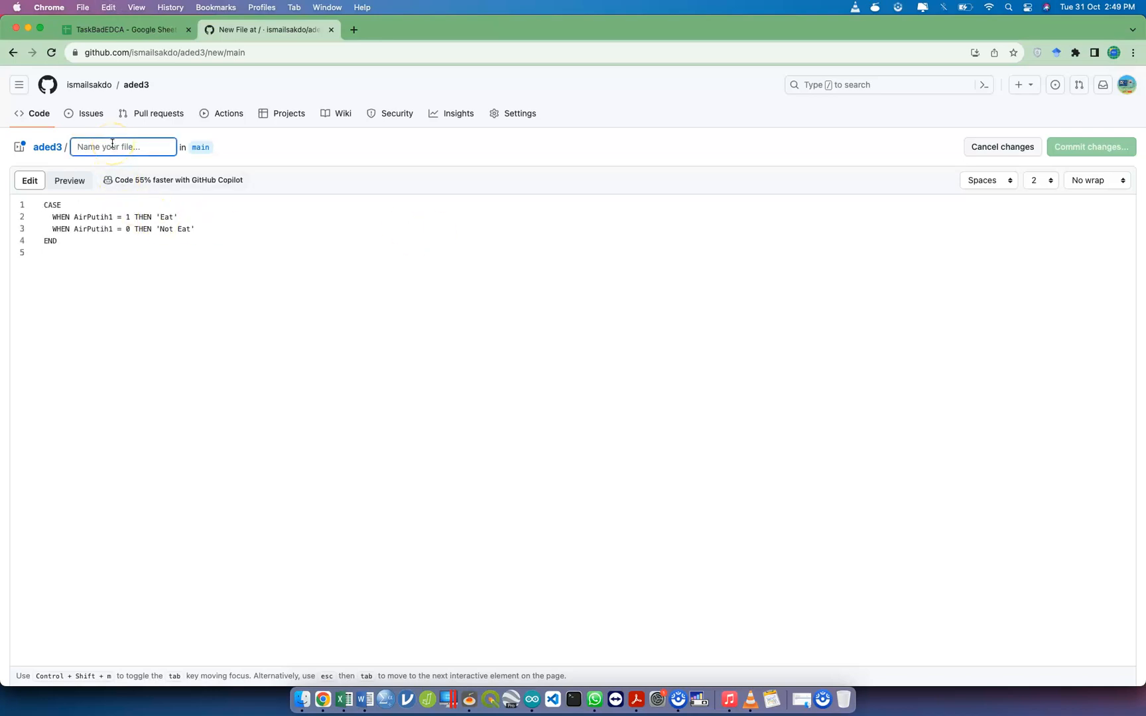
{"action": "type", "text": "Case"}
{"action": "key", "text": "super+a"}
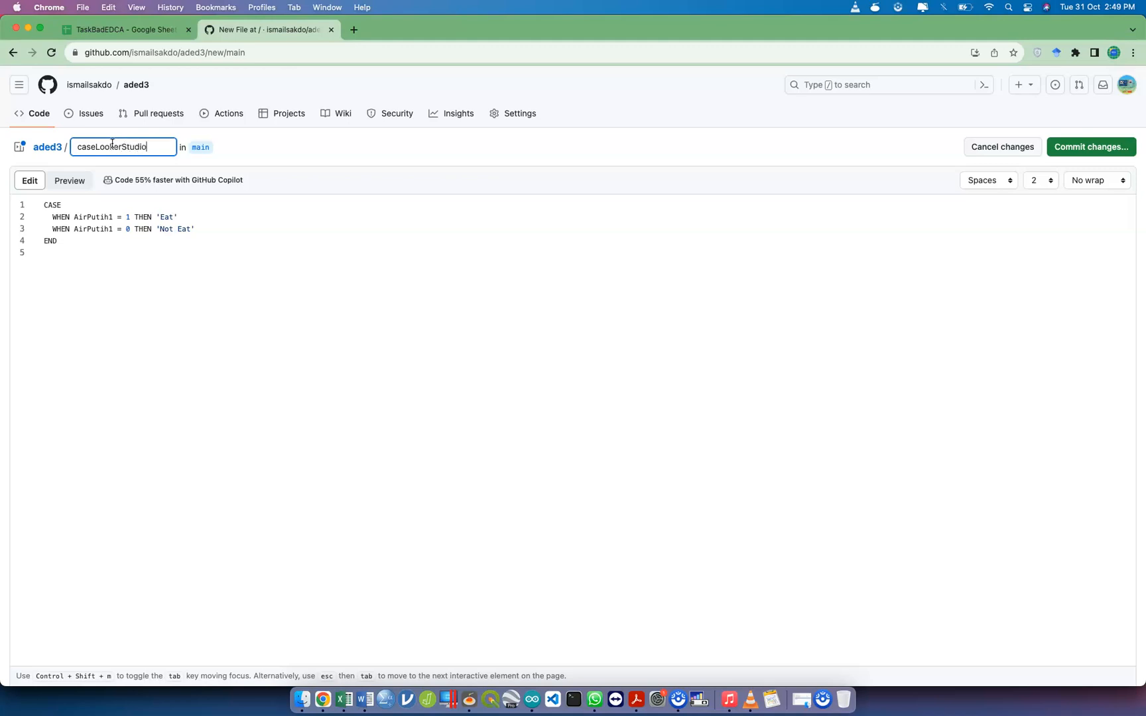
{"action": "left_click", "coordinate": [245, 226]}
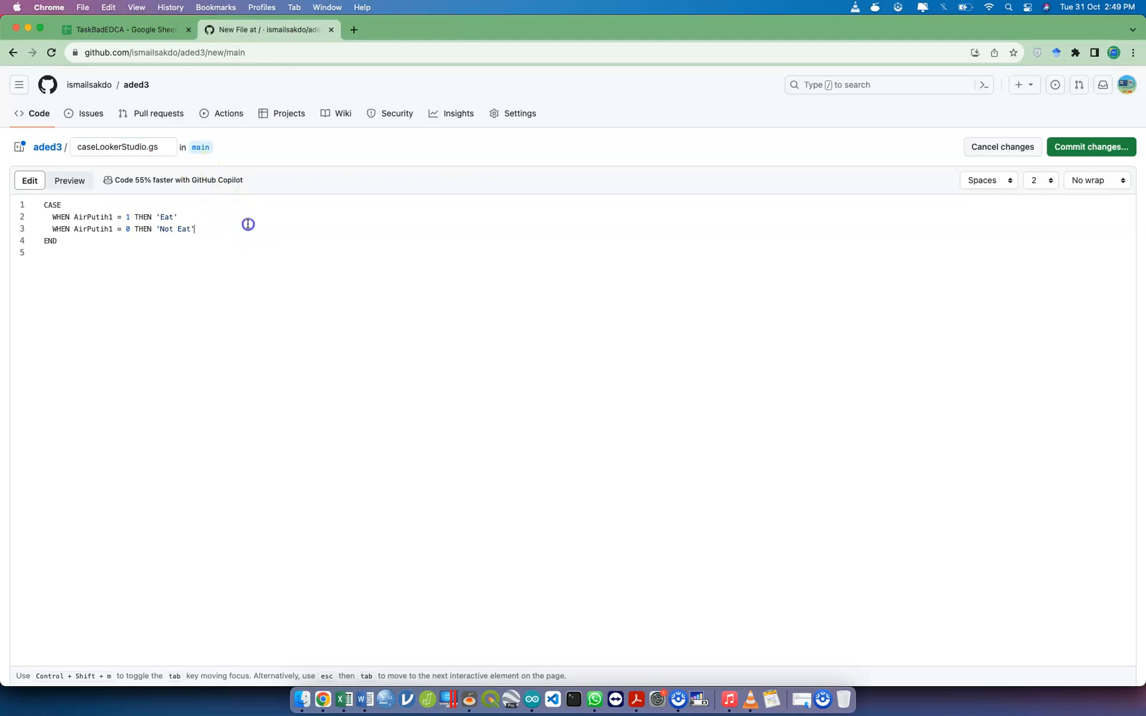
{"action": "left_click", "coordinate": [1092, 147]}
{"action": "left_click", "coordinate": [653, 507]}
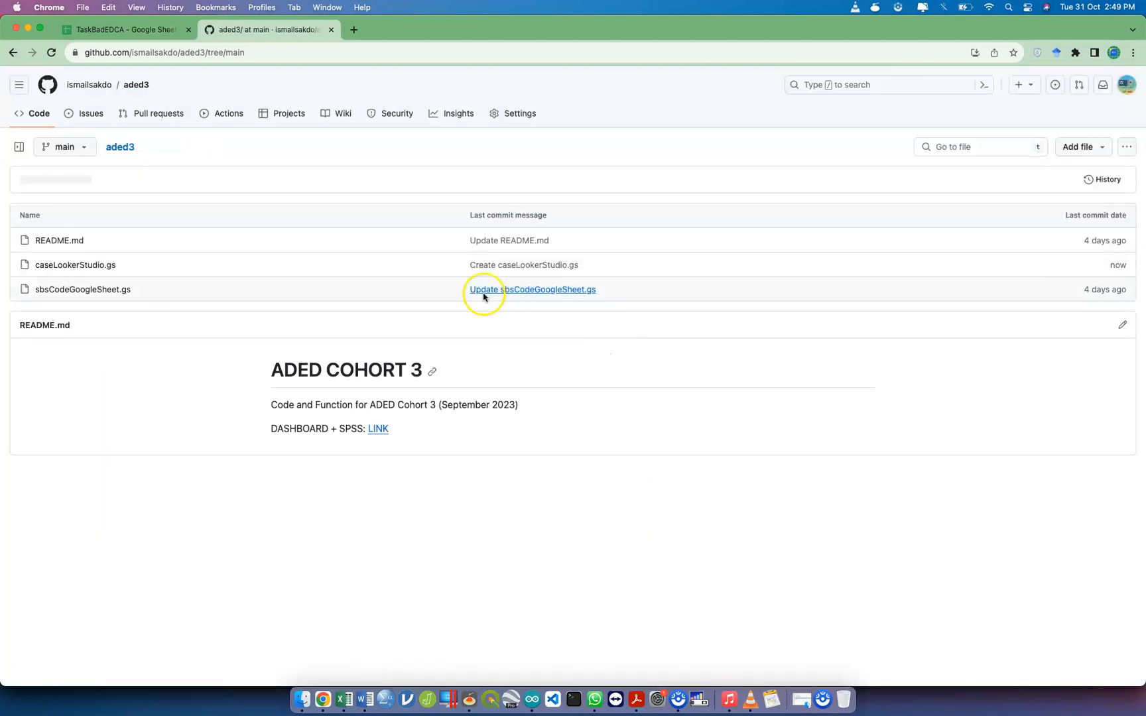
Open the committed caseLookerStudio.gs file and select all of its code
{"action": "left_click", "coordinate": [100, 267]}
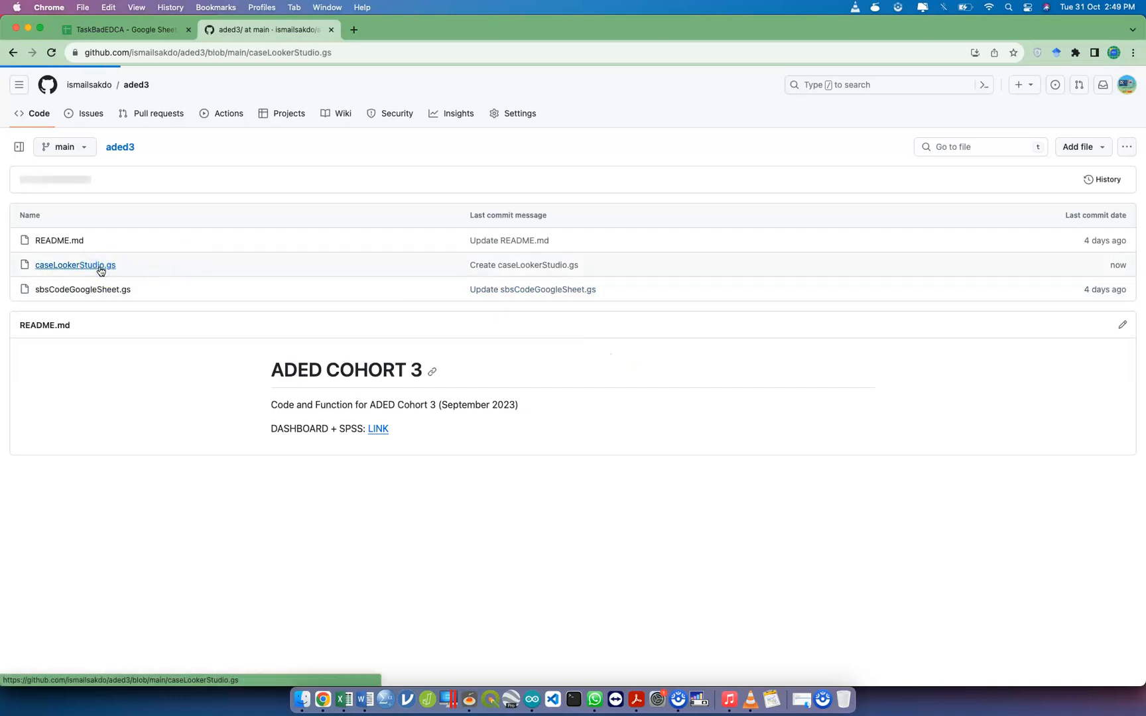
{"action": "left_click", "coordinate": [89, 269]}
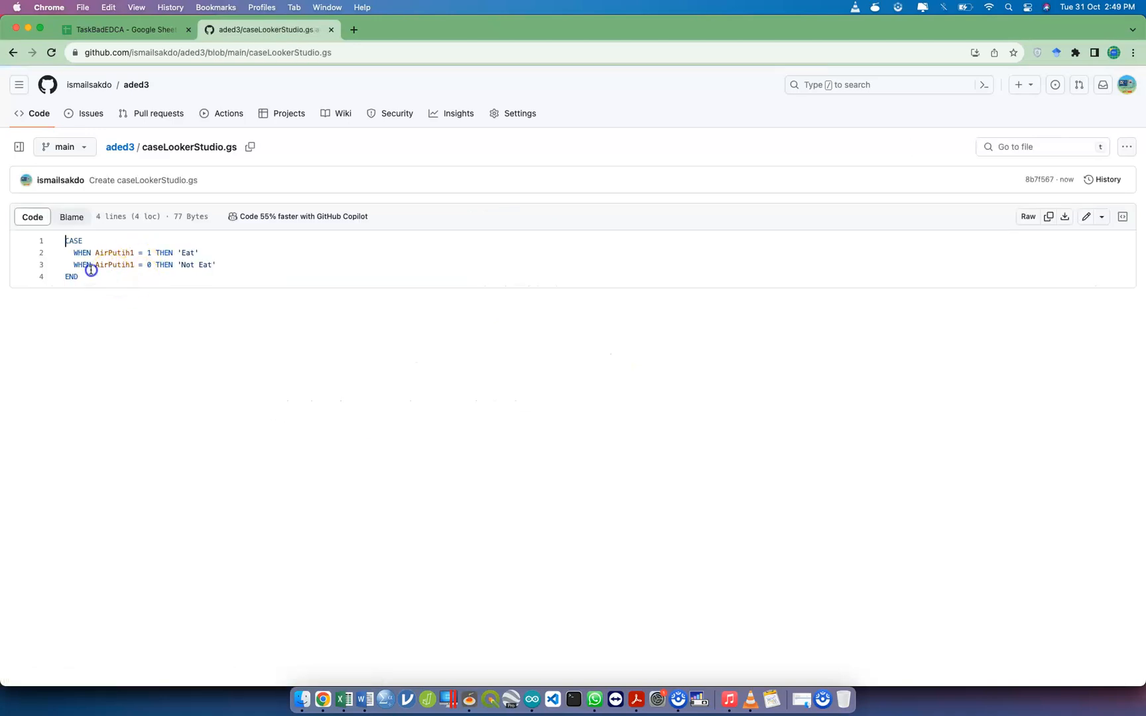
{"action": "key", "text": "super+a"}
Switch back to the Looker Studio window, rename the calculated field as CaseStatusAirPutih1 and save the update
{"action": "key", "text": "ctrl+Up"}
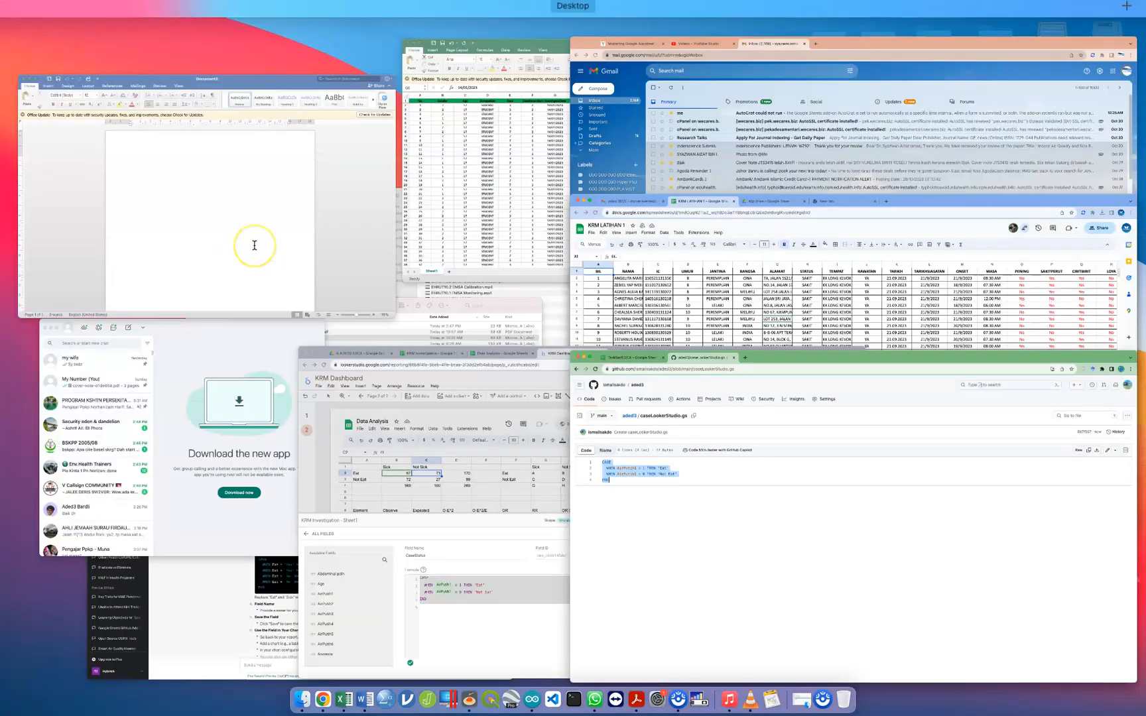
{"action": "left_click", "coordinate": [411, 565]}
{"action": "left_click", "coordinate": [411, 565]}
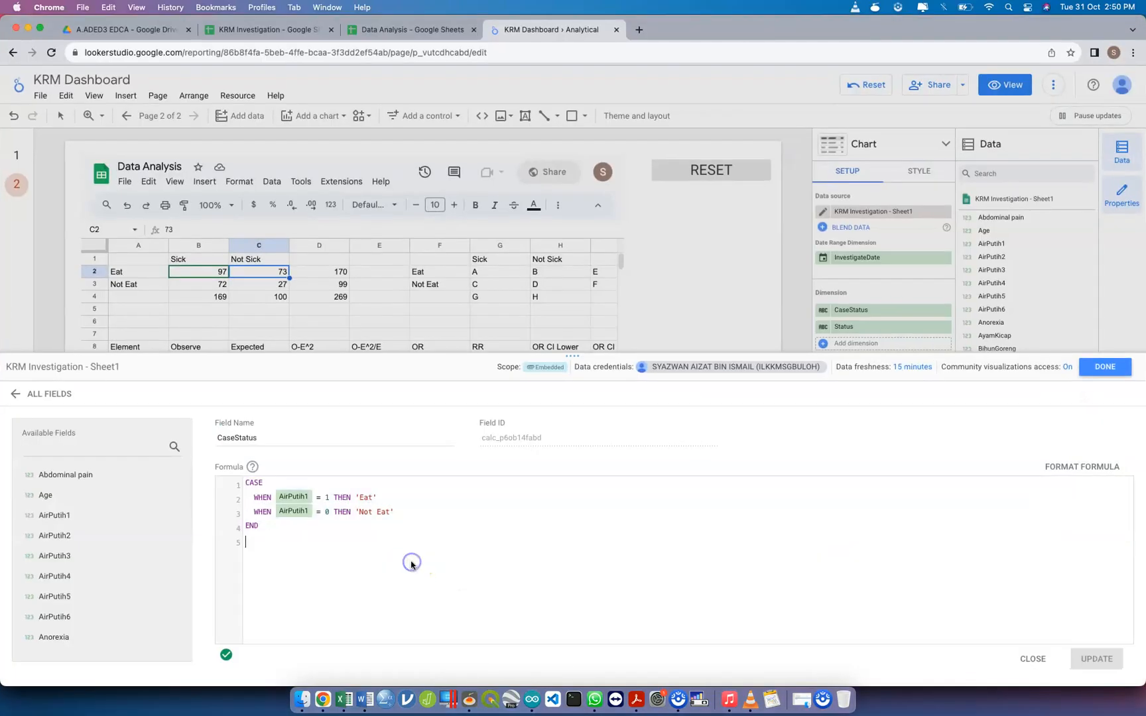
{"action": "left_click", "coordinate": [289, 439]}
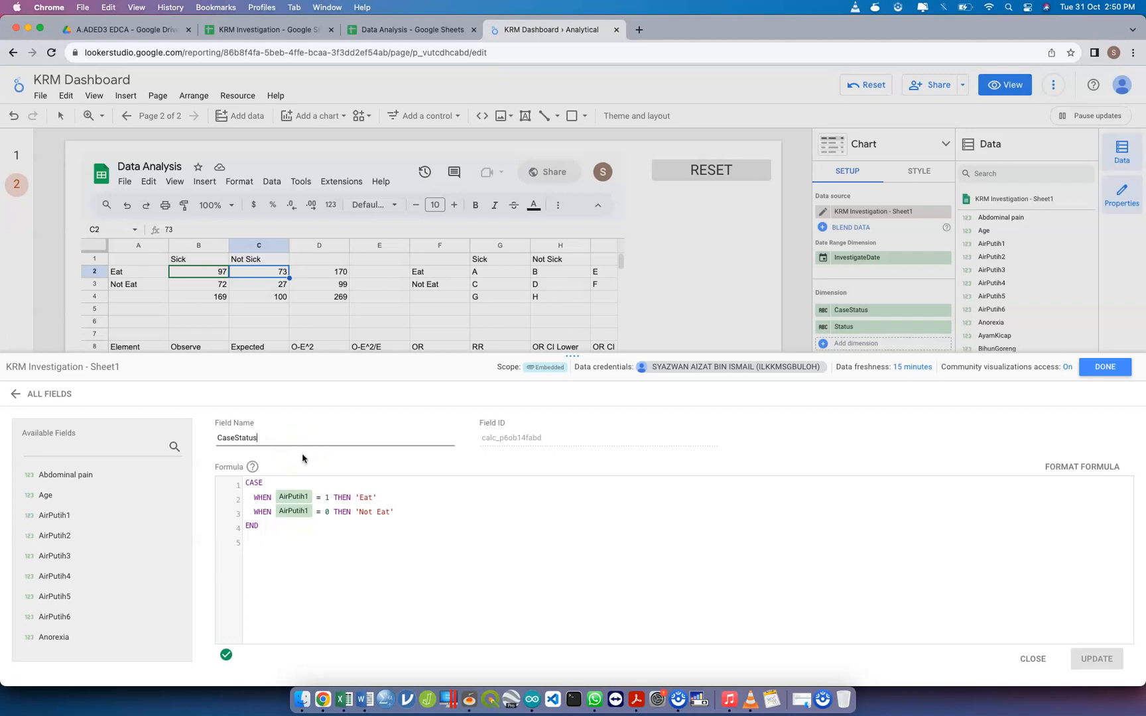
{"action": "type", "text": "AirPutih1"}
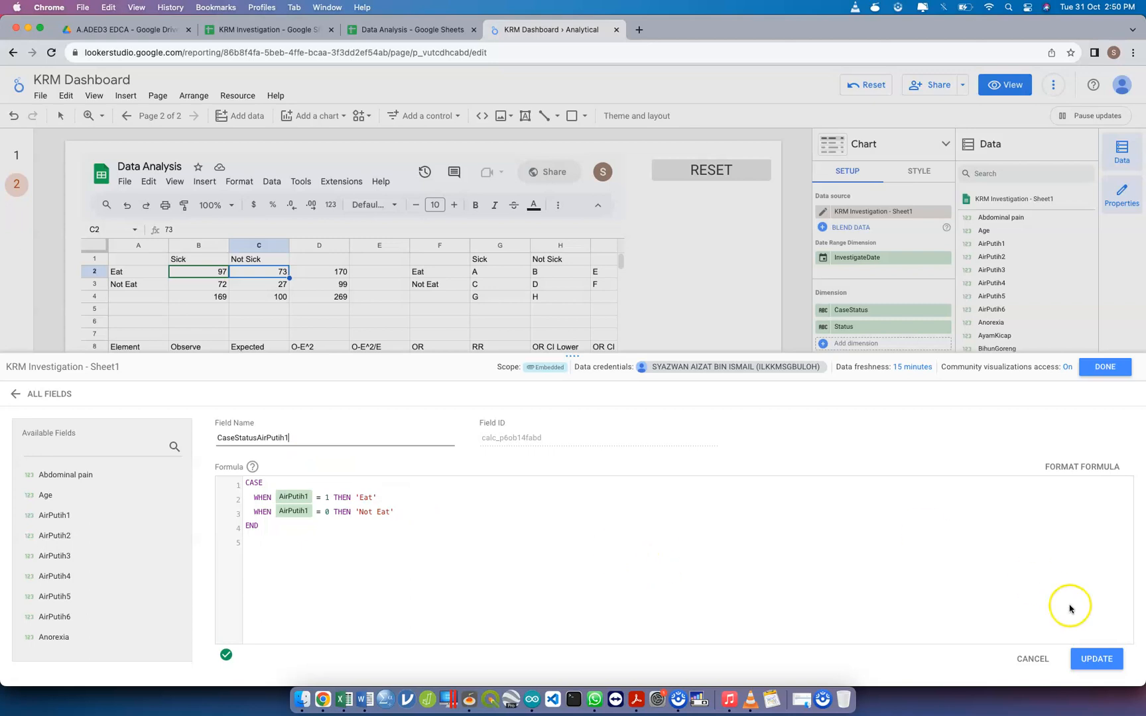
{"action": "left_click", "coordinate": [1095, 656]}
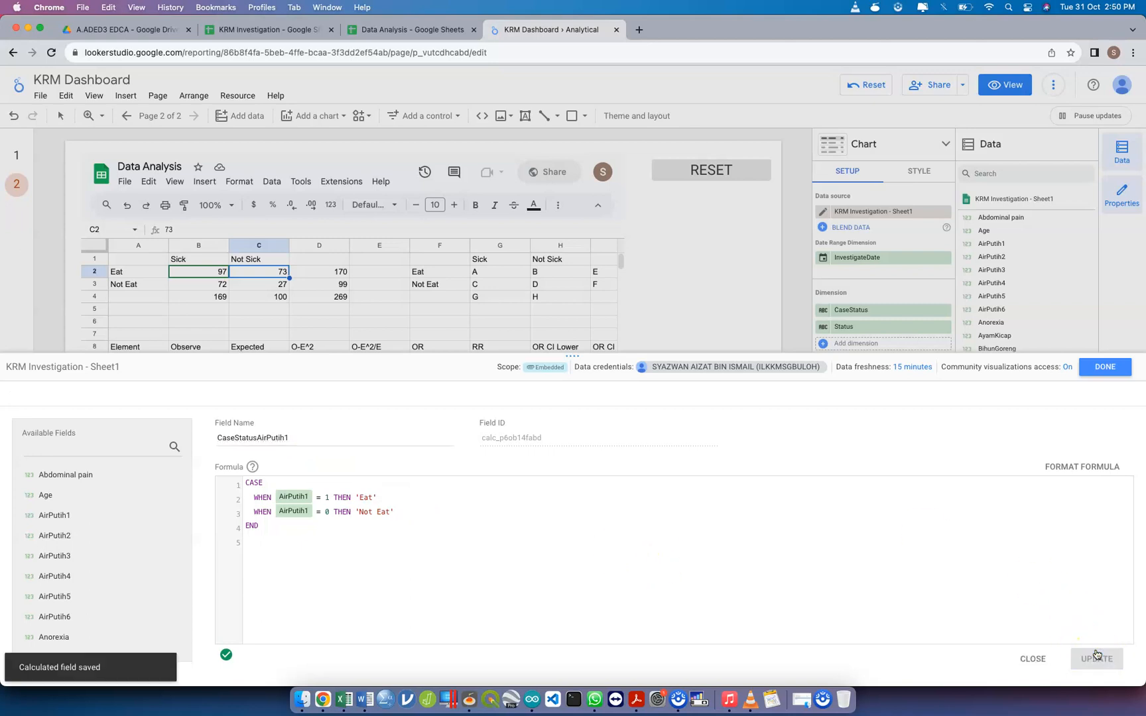
Remove the empty line after END in the CaseStatusAirPutih1 formula and close the field editor
{"action": "left_click", "coordinate": [278, 482]}
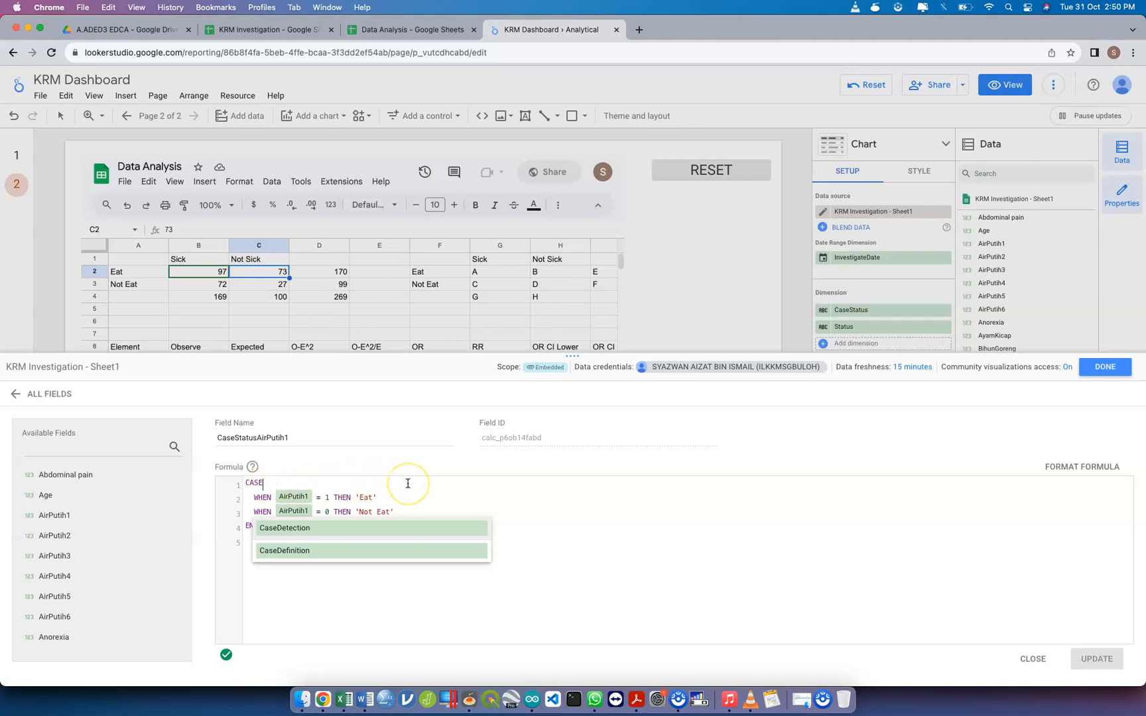
{"action": "left_click", "coordinate": [555, 526]}
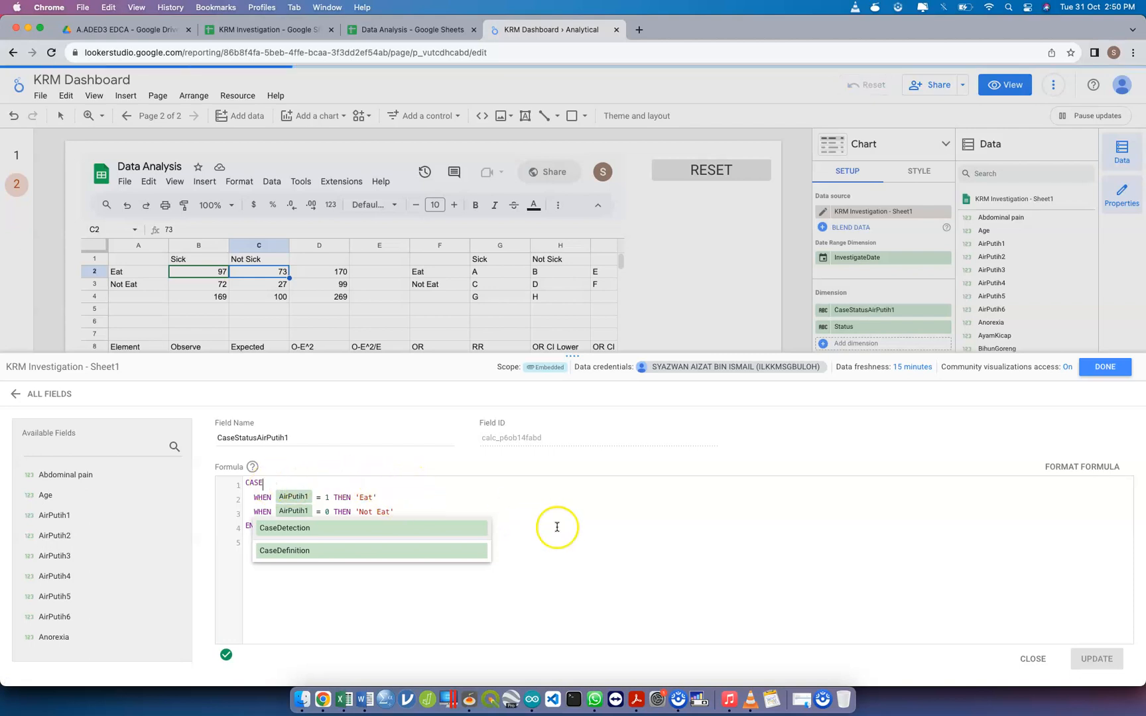
{"action": "left_click", "coordinate": [544, 626]}
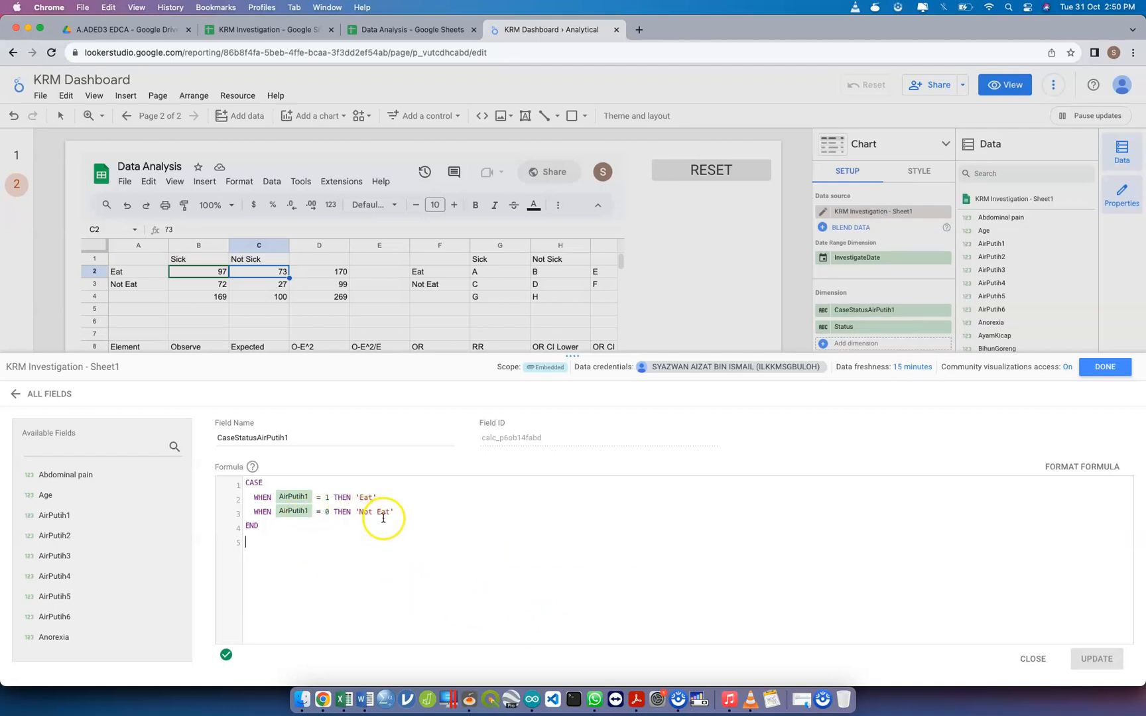
{"action": "left_click", "coordinate": [273, 527]}
{"action": "left_click", "coordinate": [1097, 370]}
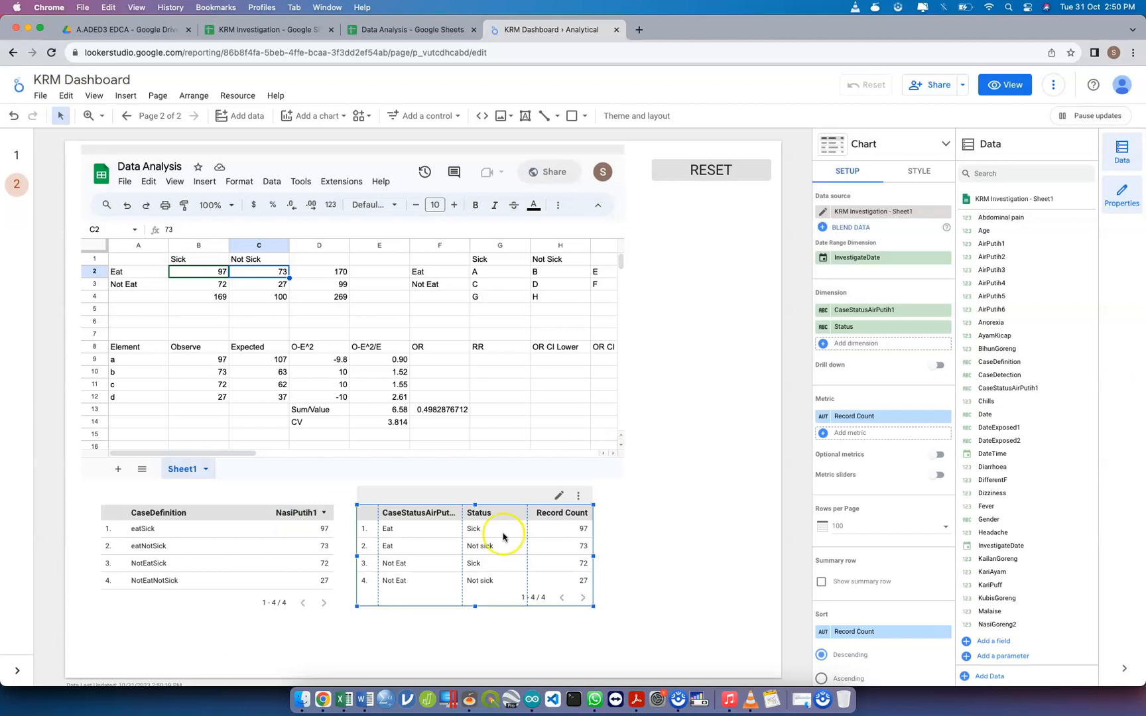
Delete the table with the CaseStatusAirPutih1, Status and Record Count columns from the report page
{"action": "left_click", "coordinate": [501, 494]}
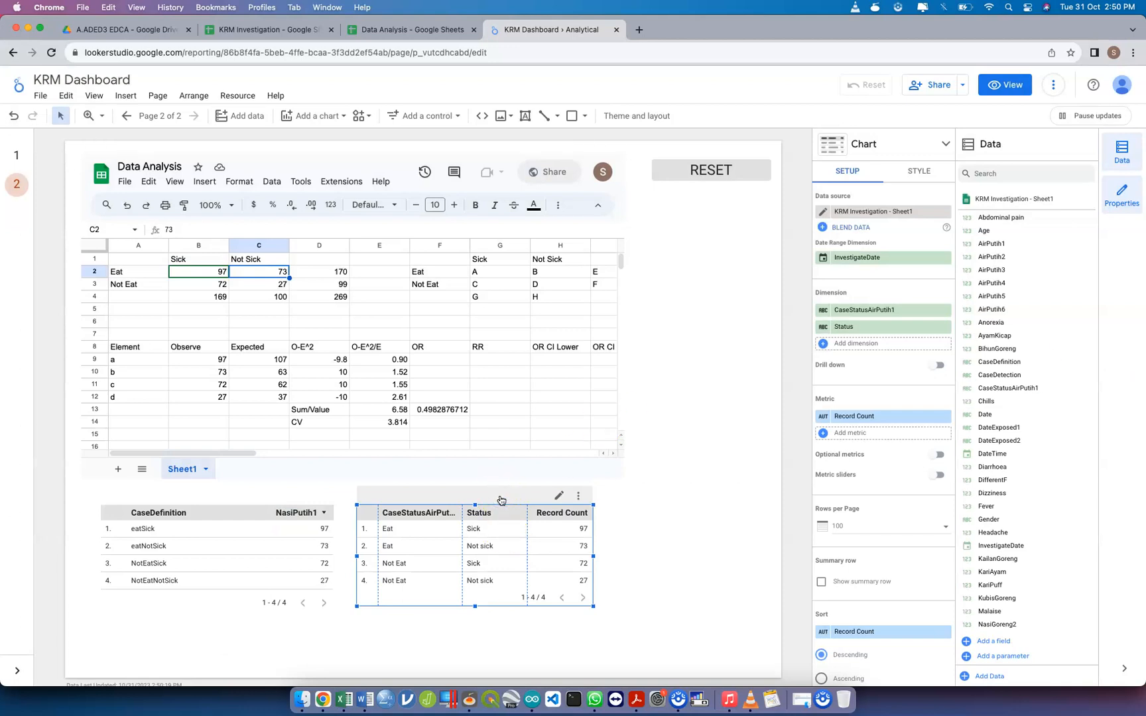
{"action": "key", "text": "Delete"}
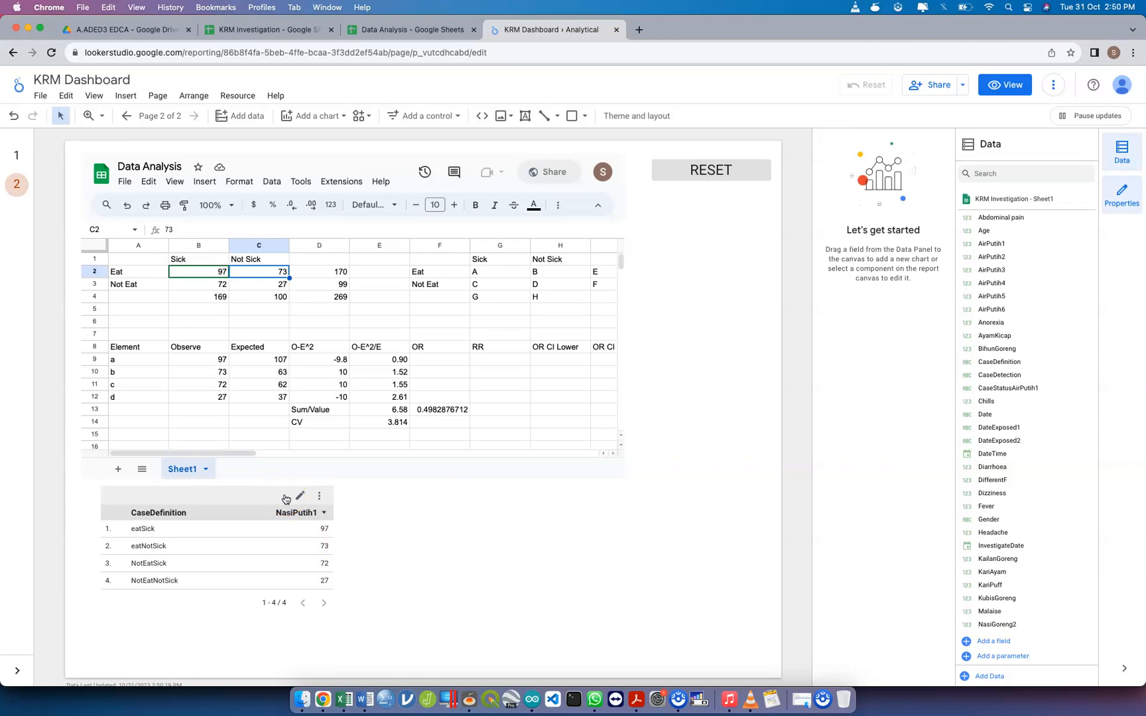
Add a new calculated field to the KRM Investigation - Sheet1 data source and name it CaseStatusAirPutih2
{"action": "left_click", "coordinate": [431, 527]}
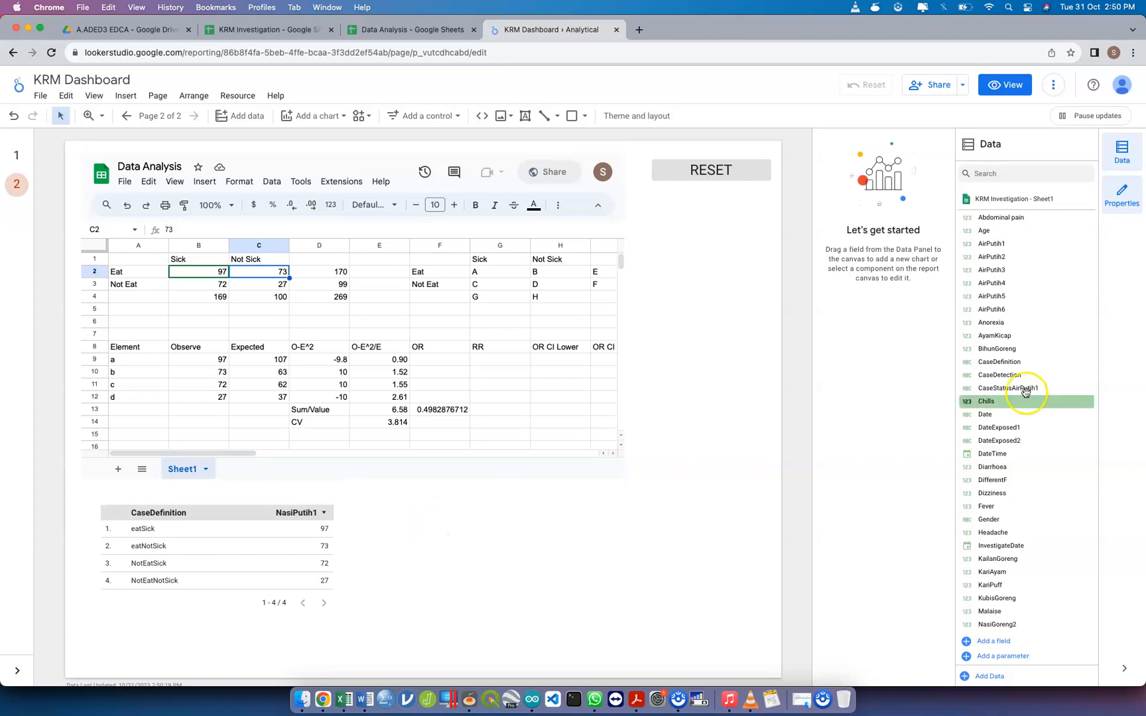
{"action": "left_click", "coordinate": [991, 641]}
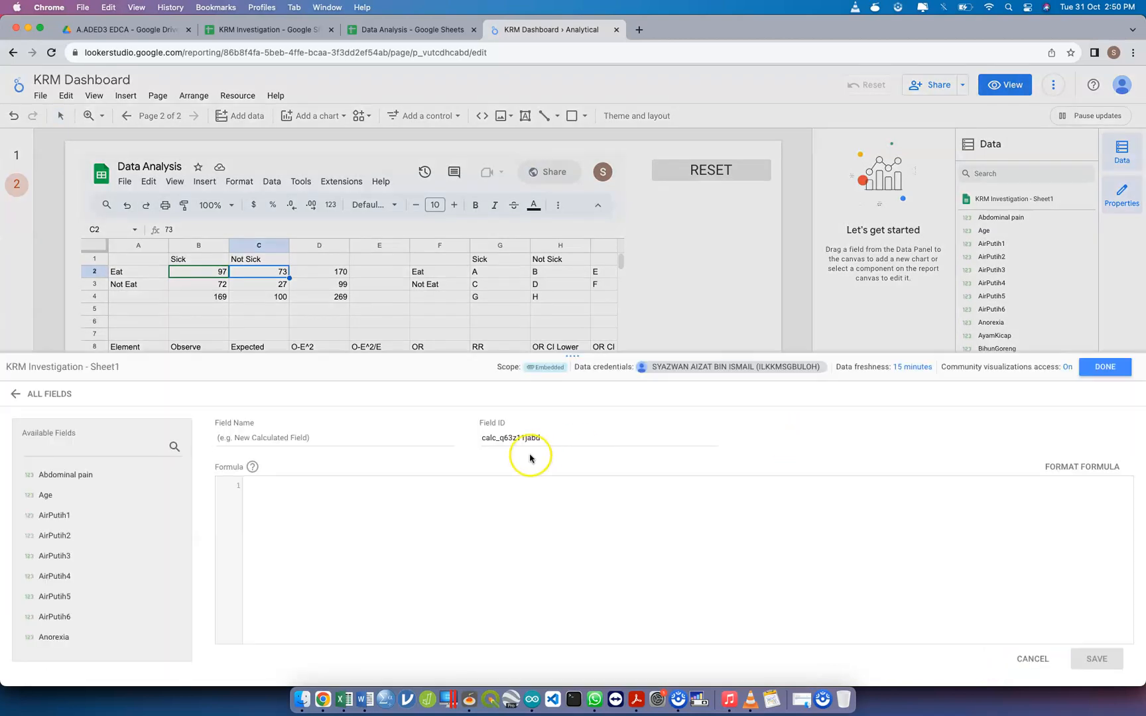
{"action": "left_click", "coordinate": [362, 440]}
{"action": "type", "text": "CaseStatusAirPutih2"}
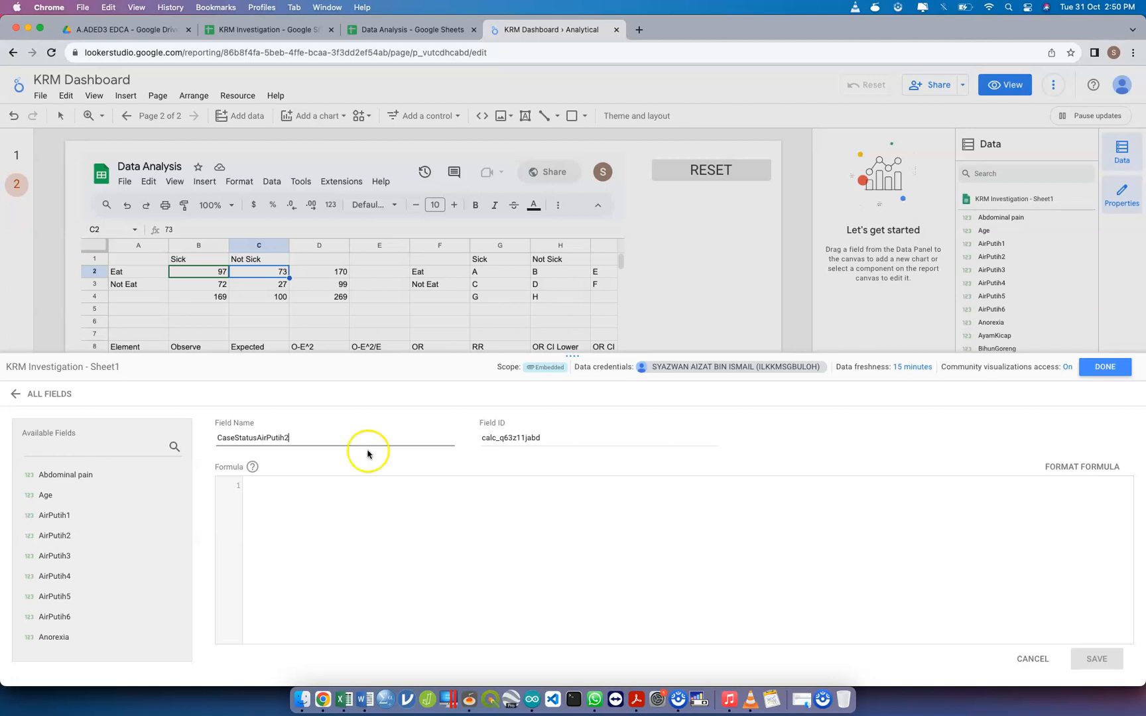
{"action": "left_click", "coordinate": [363, 493]}
{"action": "type", "text": "CASE"}
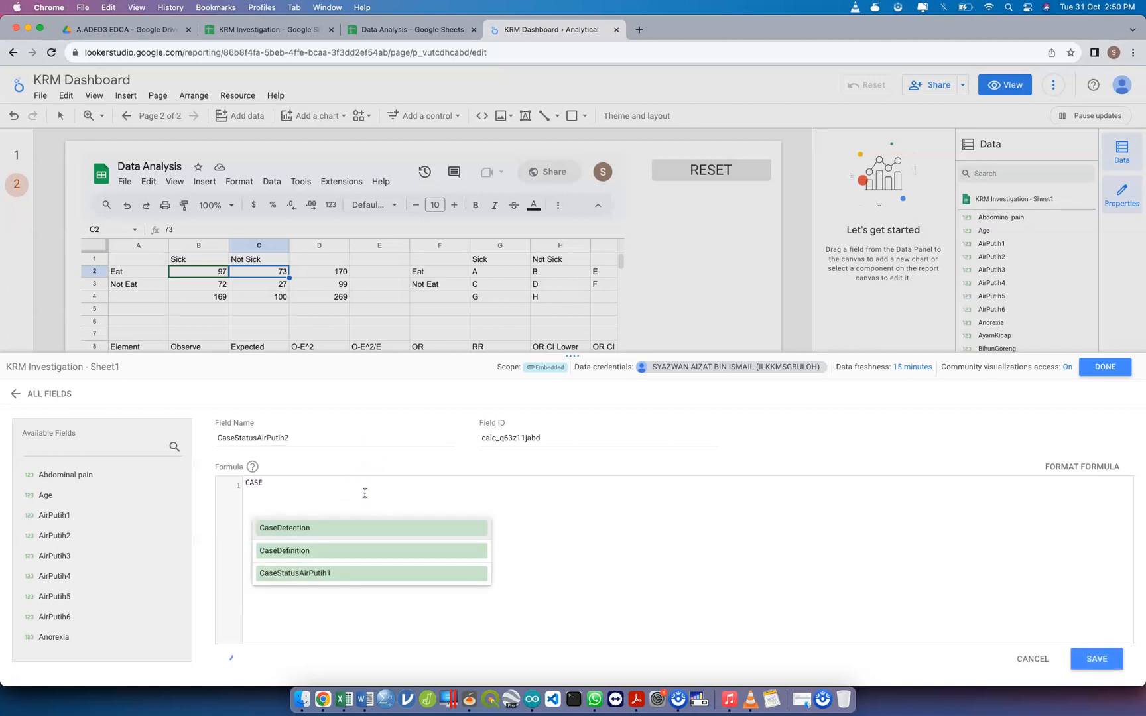
{"action": "key", "text": "Return"}
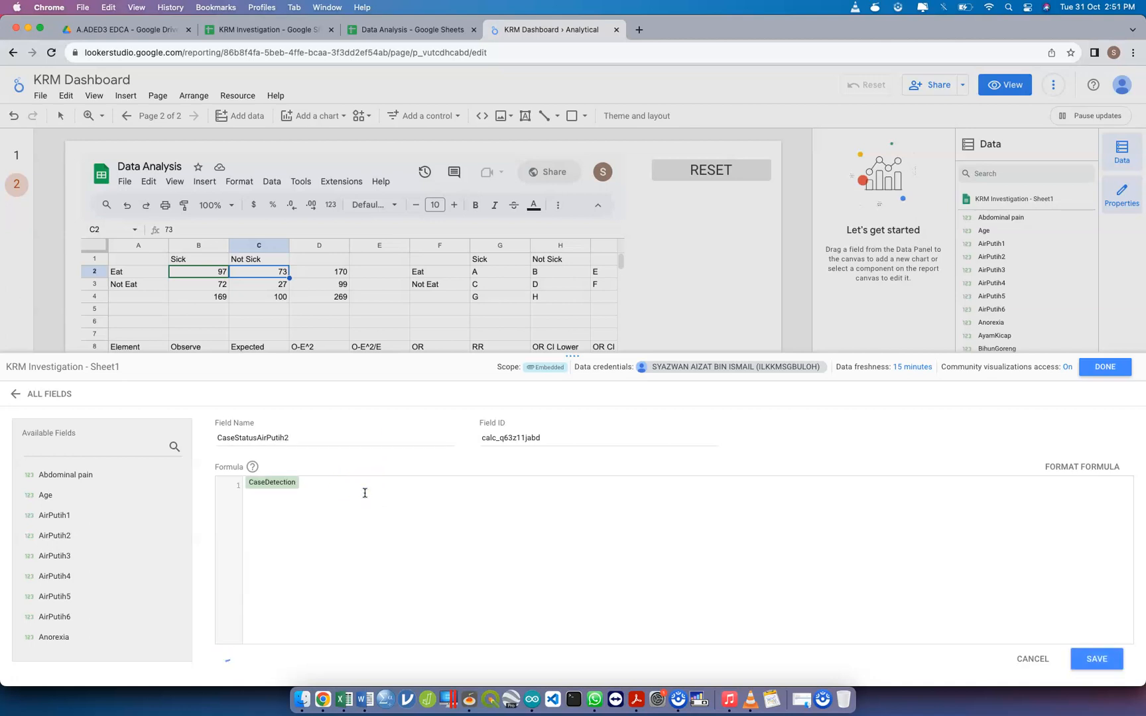
{"action": "key", "text": "BackSpace"}
{"action": "type", "text": "CASE"}
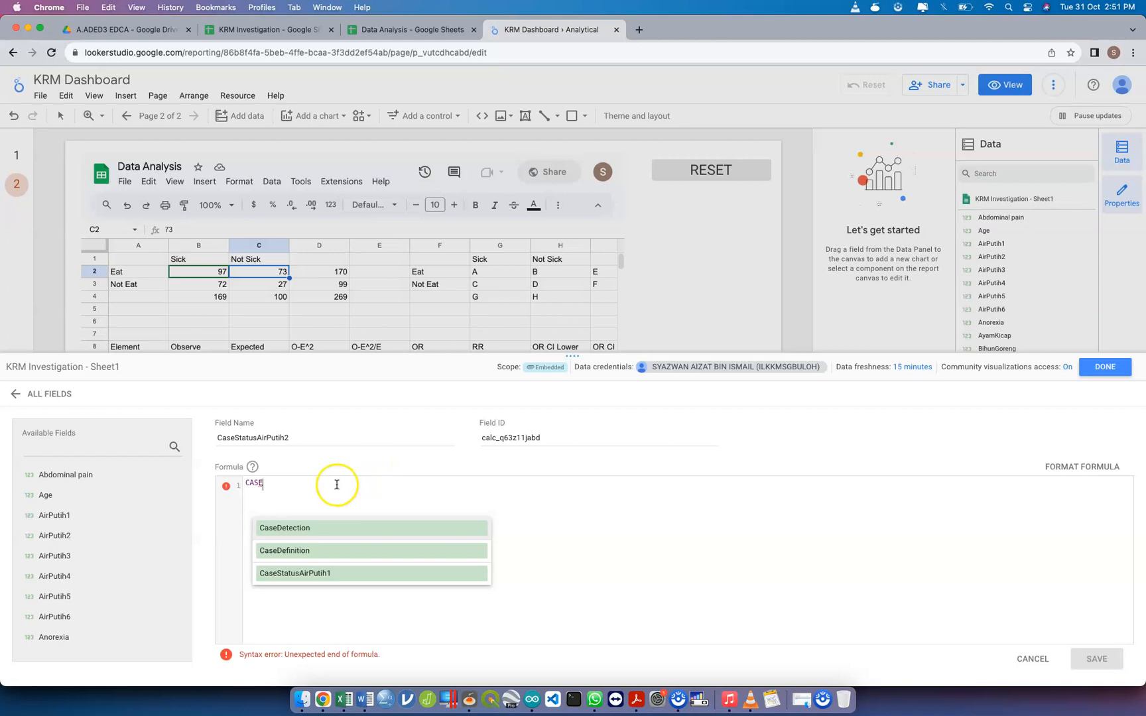
{"action": "key", "text": "Return"}
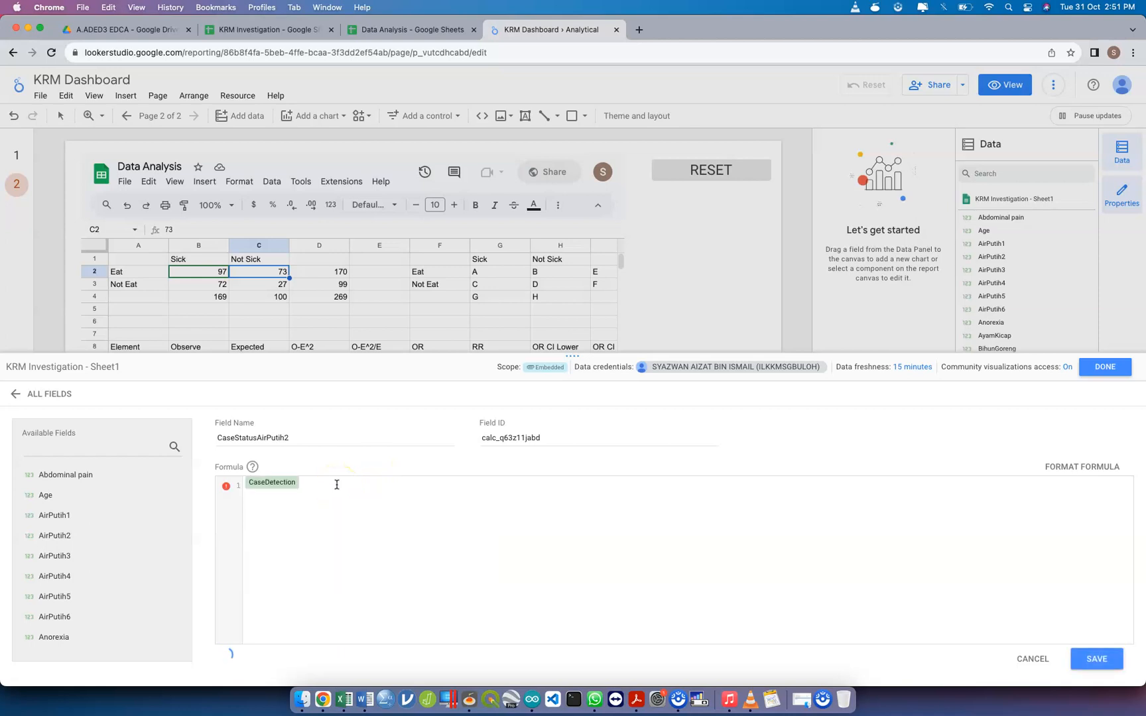
{"action": "key", "text": "BackSpace"}
{"action": "type", "text": "CASE"}
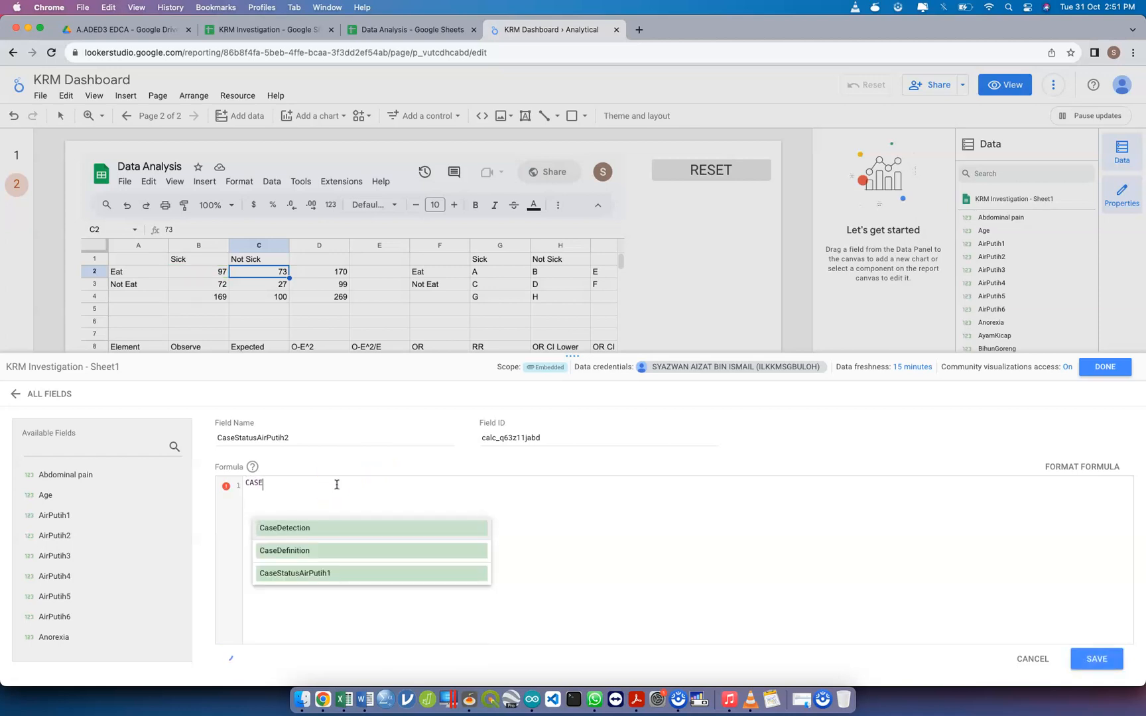
{"action": "key", "text": "Down"}
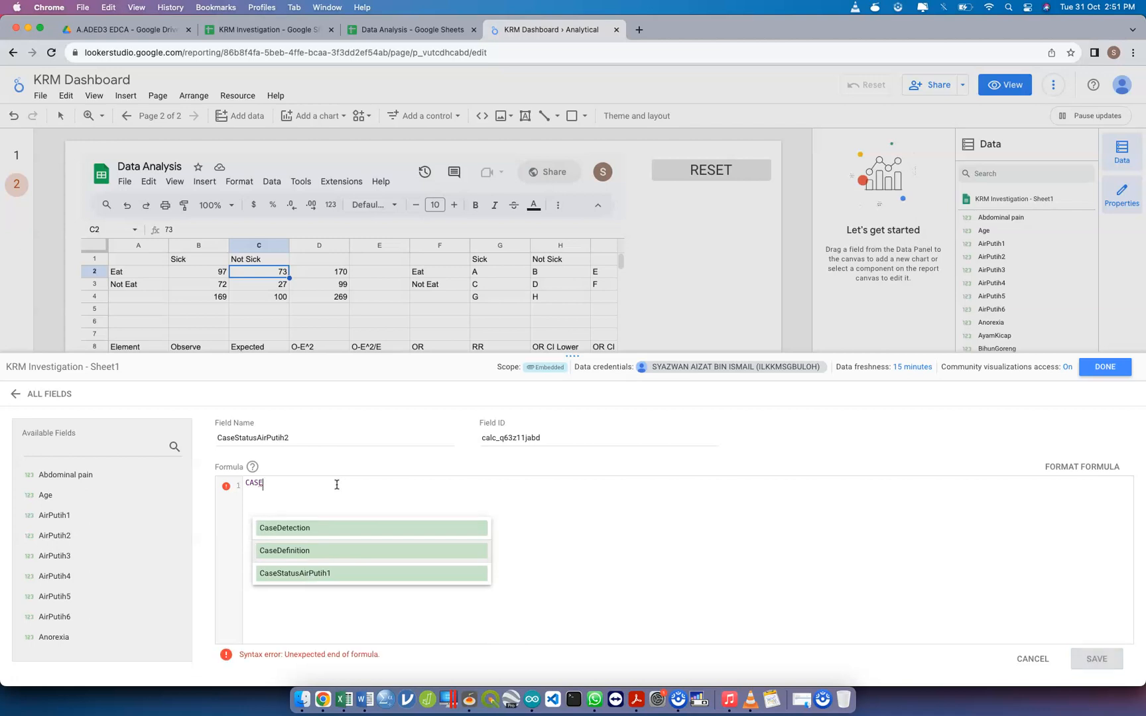
{"action": "left_click", "coordinate": [260, 496]}
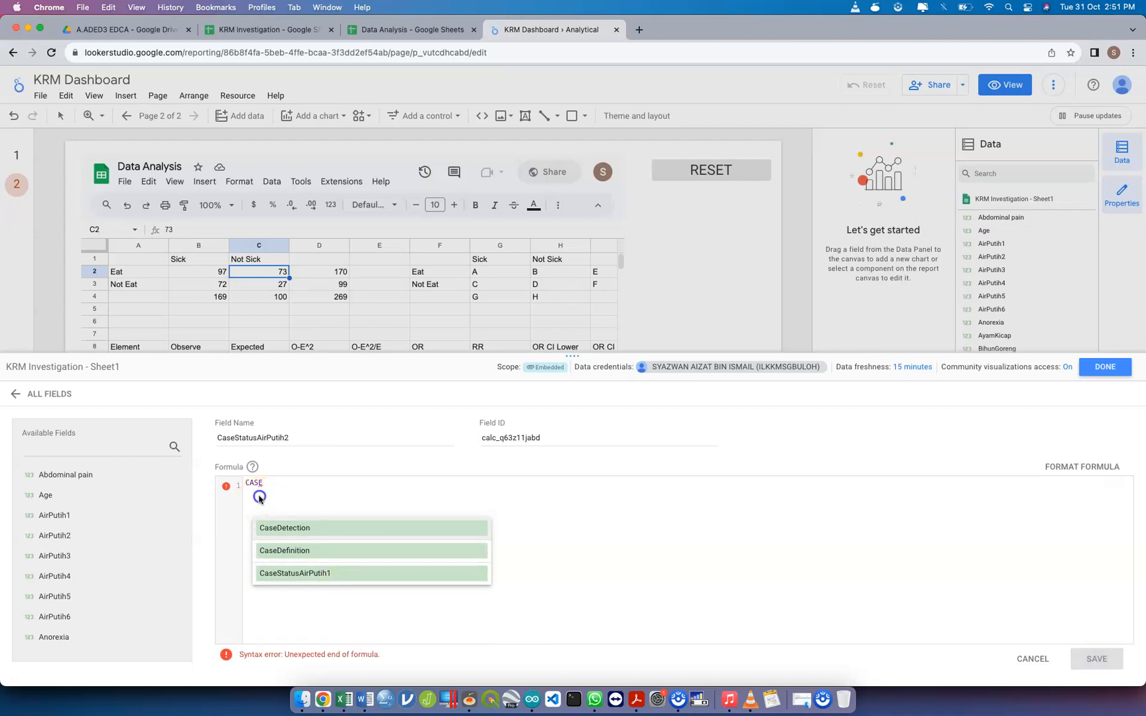
{"action": "left_click", "coordinate": [269, 485]}
{"action": "key", "text": "Return"}
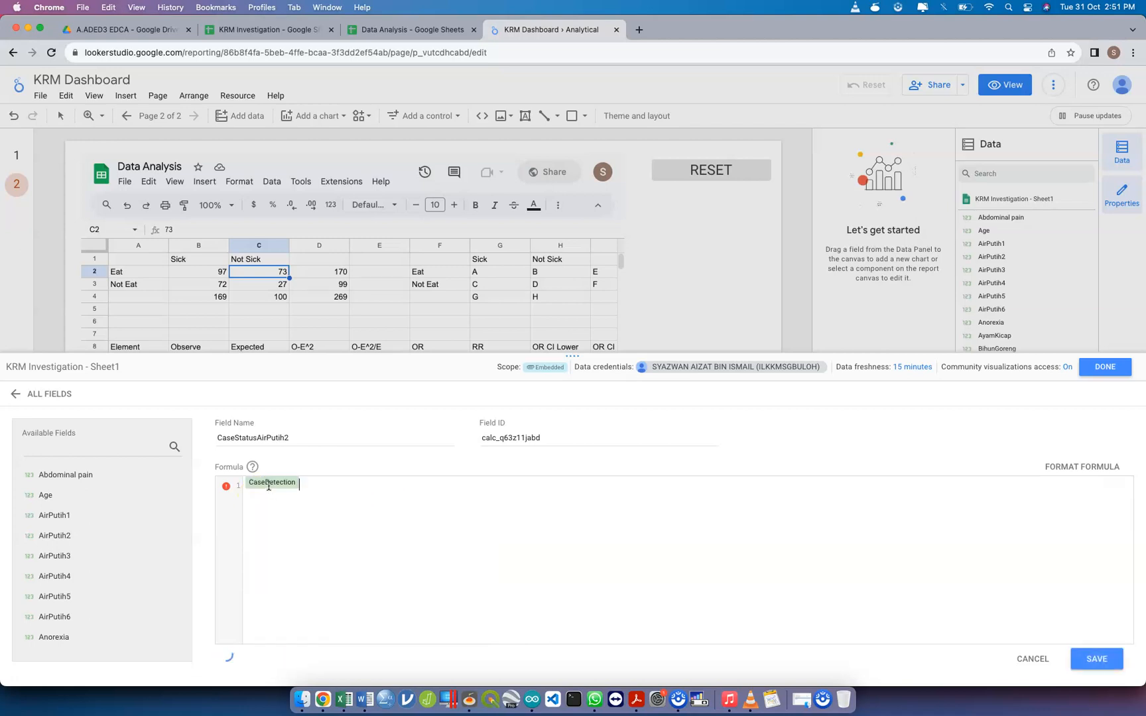
{"action": "key", "text": "BackSpace"}
{"action": "type", "text": "V"}
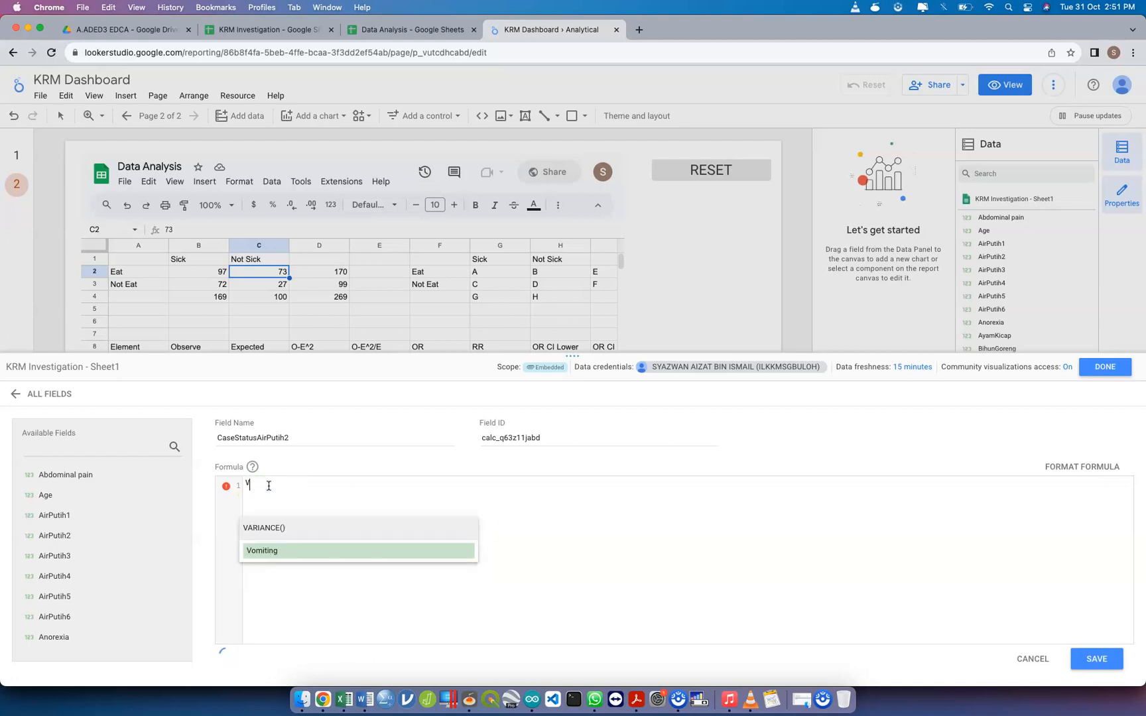
{"action": "key", "text": "BackSpace"}
{"action": "type", "text": "case"}
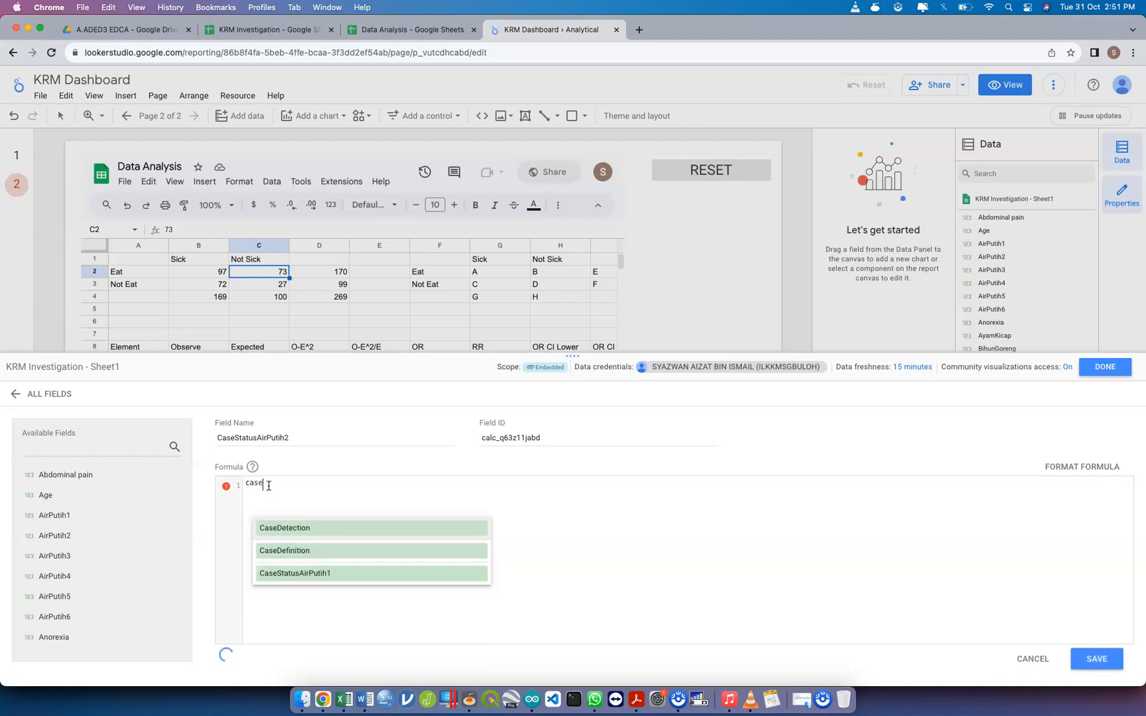
{"action": "left_click", "coordinate": [315, 491]}
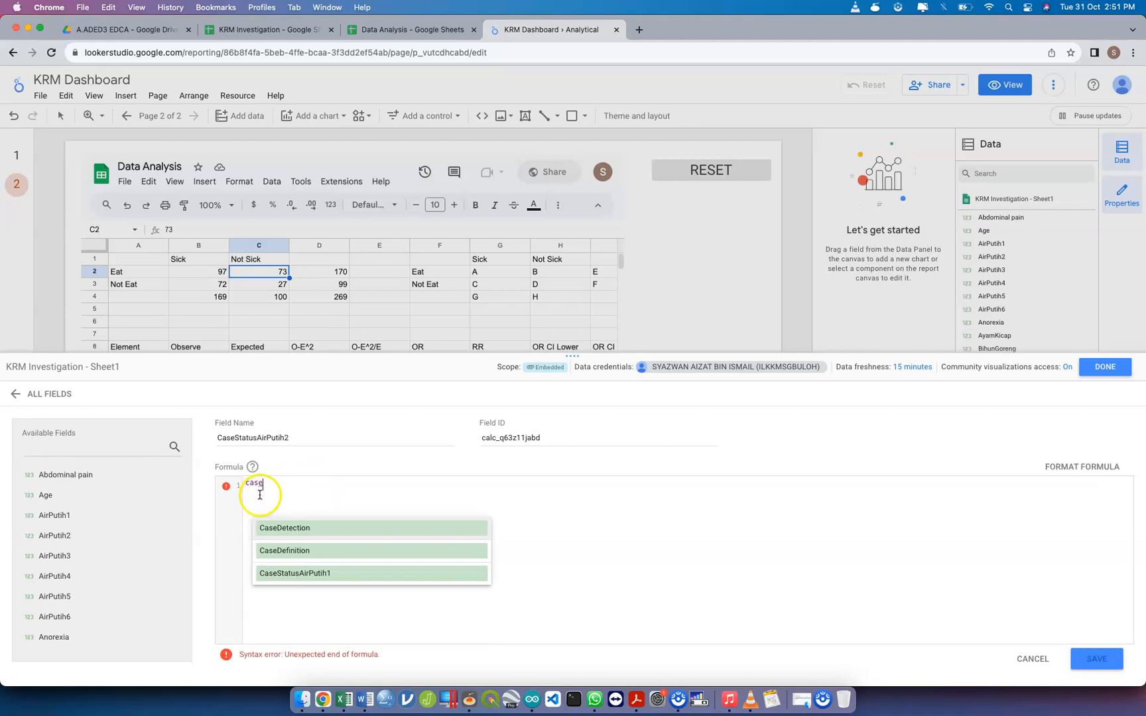
{"action": "key", "text": "BackSpace"}
{"action": "key", "text": "BackSpace"}
{"action": "key", "text": "BackSpace"}
{"action": "key", "text": "BackSpace"}
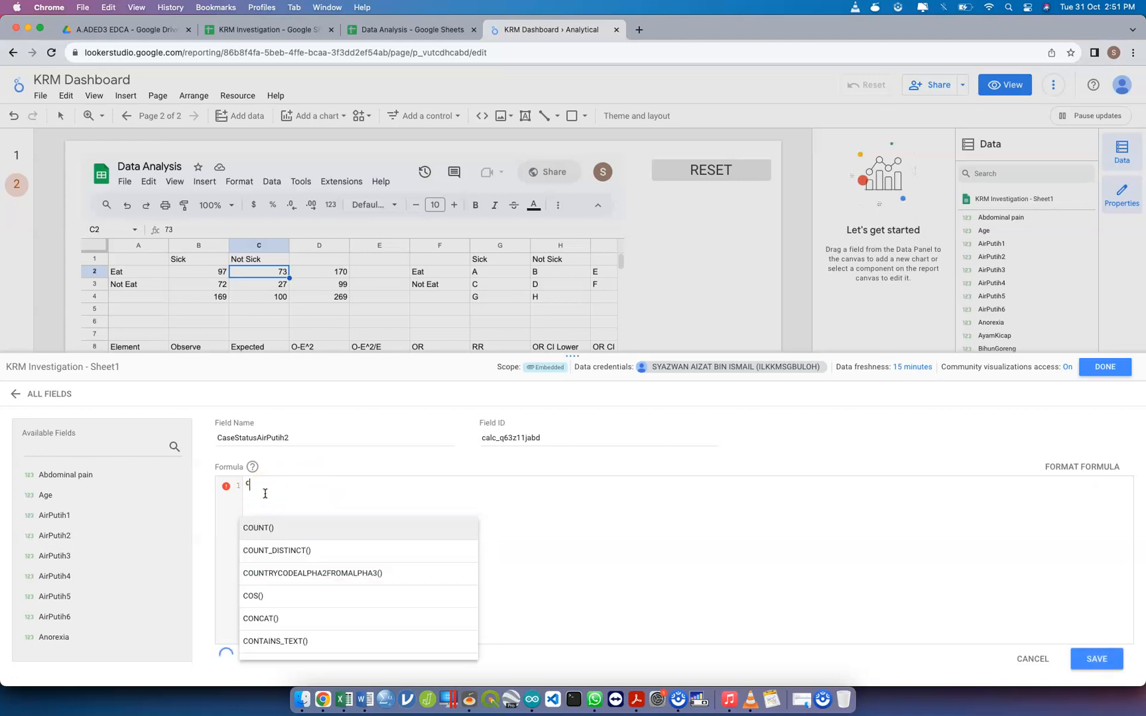
{"action": "type", "text": "CASE"}
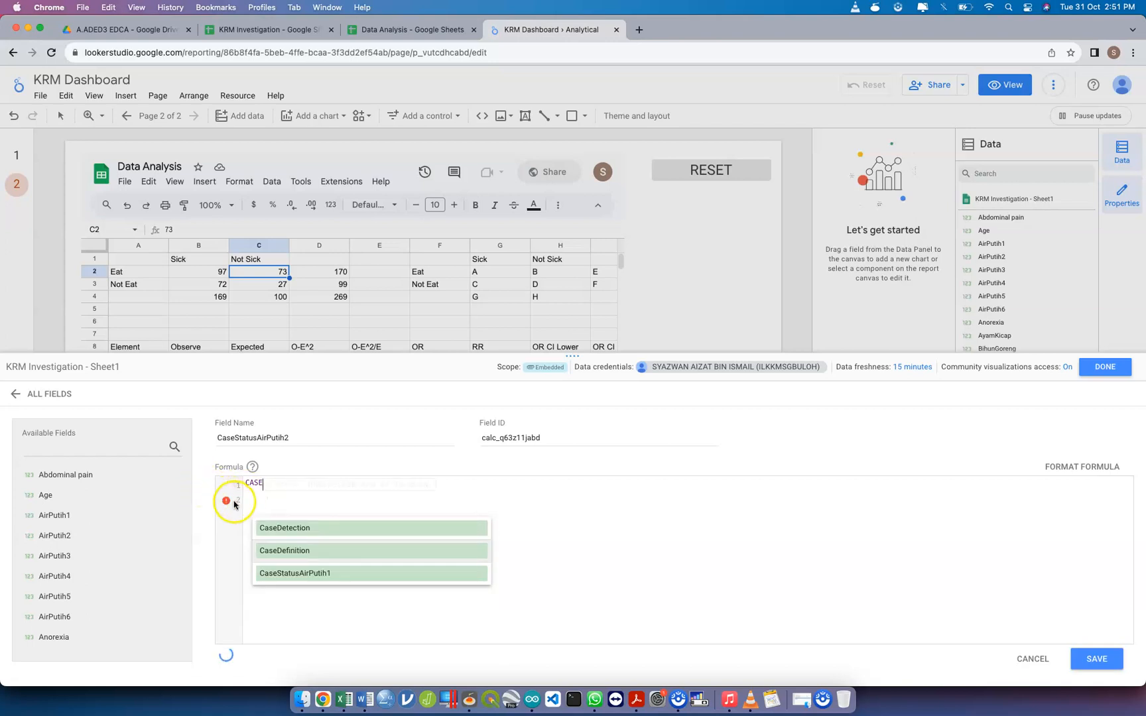
{"action": "left_click", "coordinate": [234, 502]}
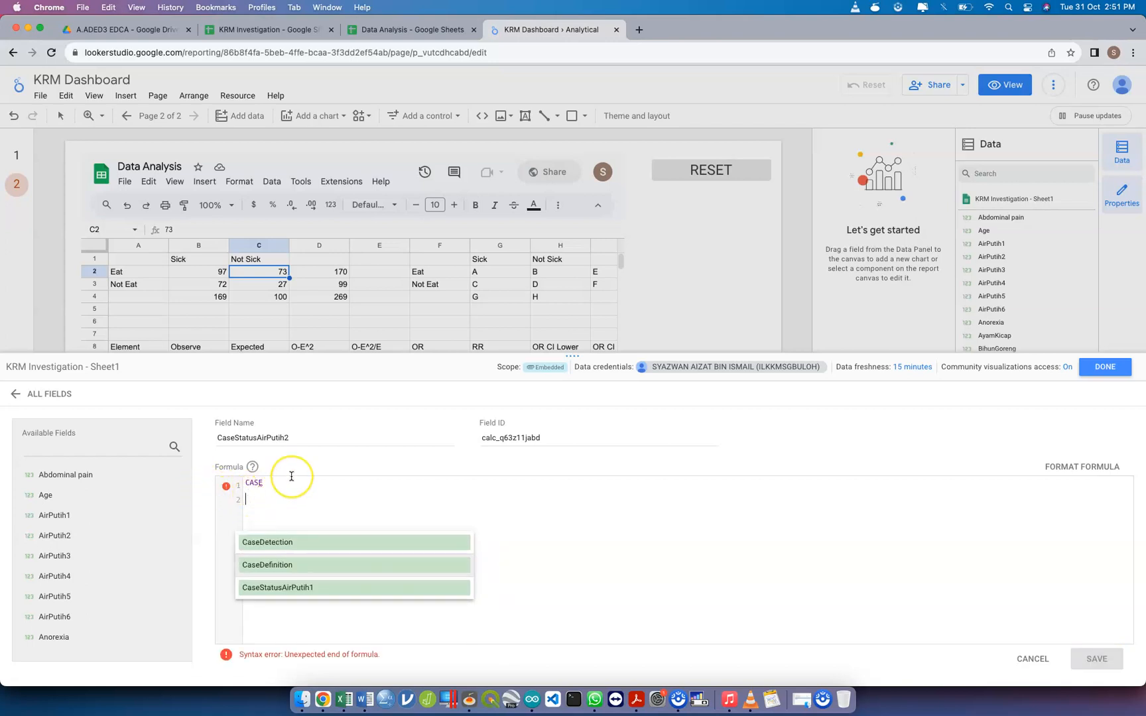
{"action": "key", "text": "Return"}
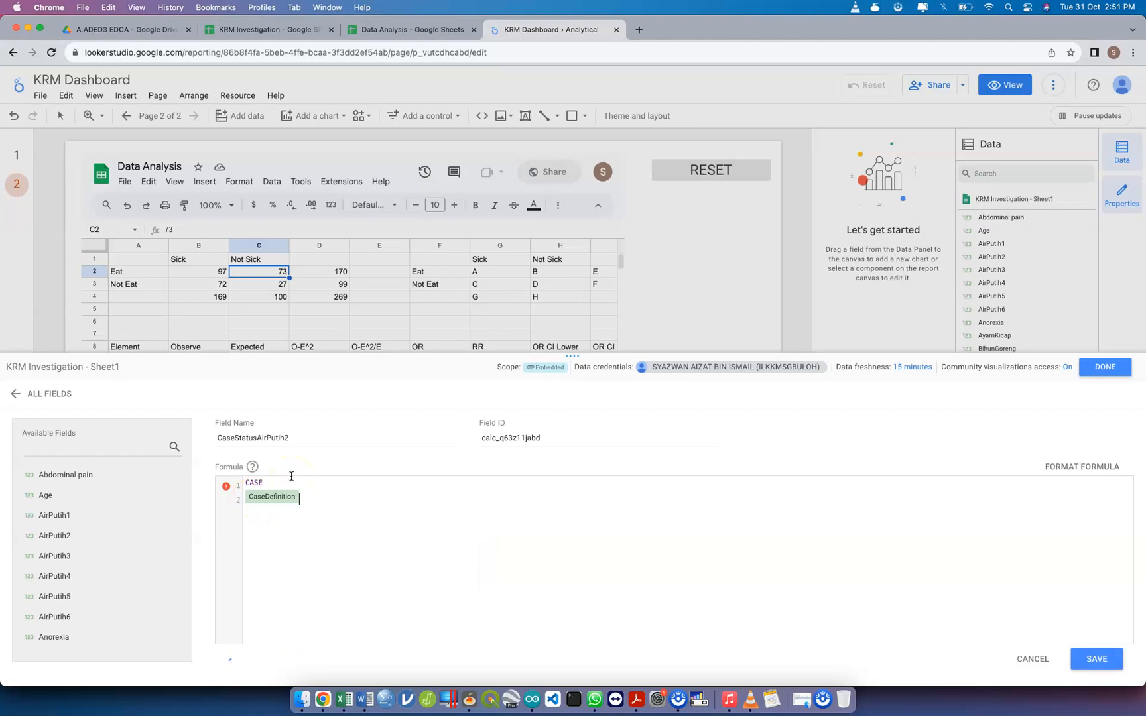
{"action": "key", "text": "BackSpace"}
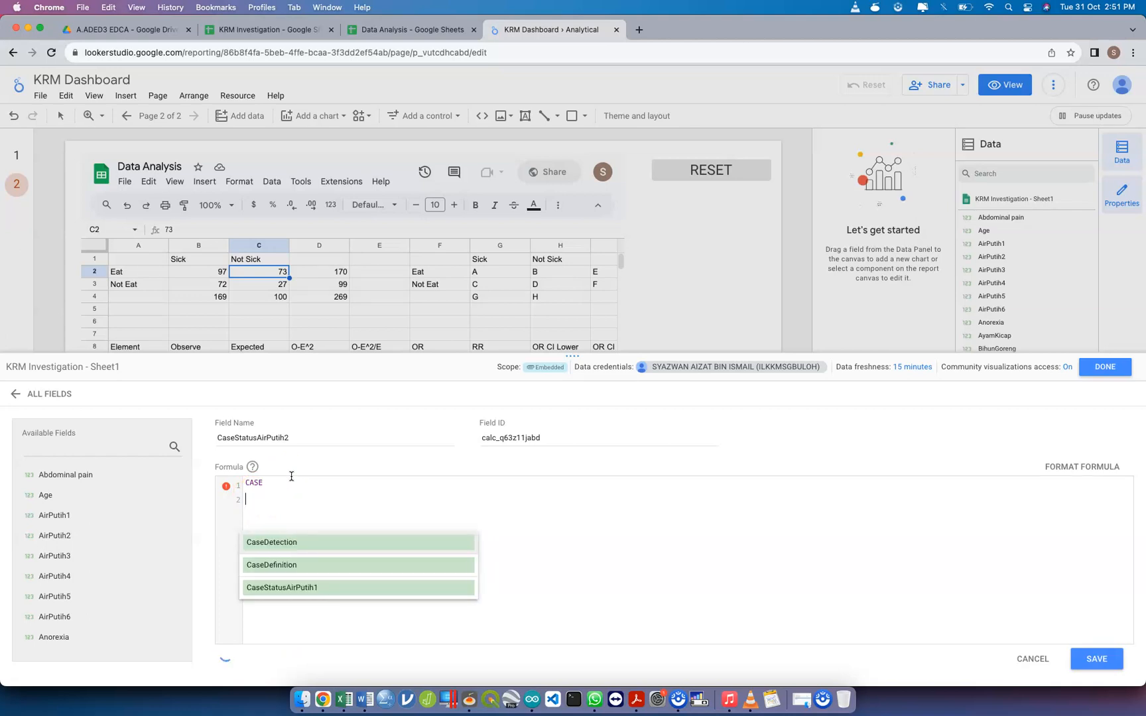
{"action": "key", "text": "BackSpace"}
{"action": "key", "text": "Return"}
{"action": "key", "text": "BackSpace"}
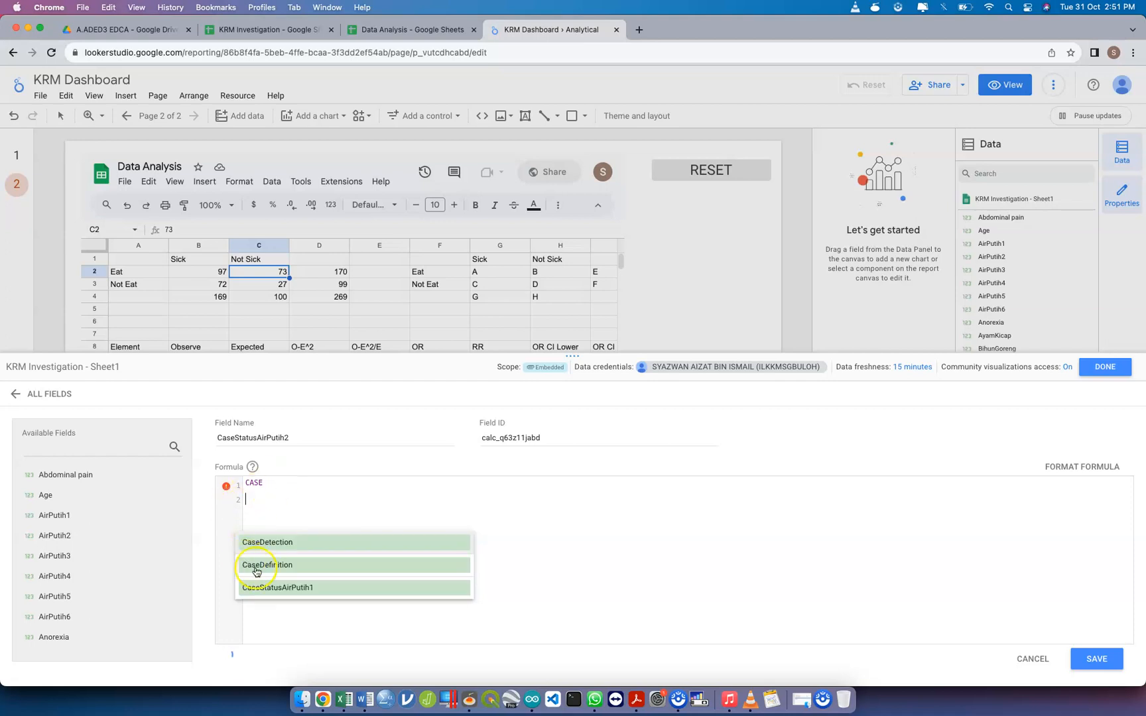
Switch to the GitHub window and copy all four lines of code in caseLookerStudio.gs, from CASE to END
{"action": "key", "text": "ctrl+Up"}
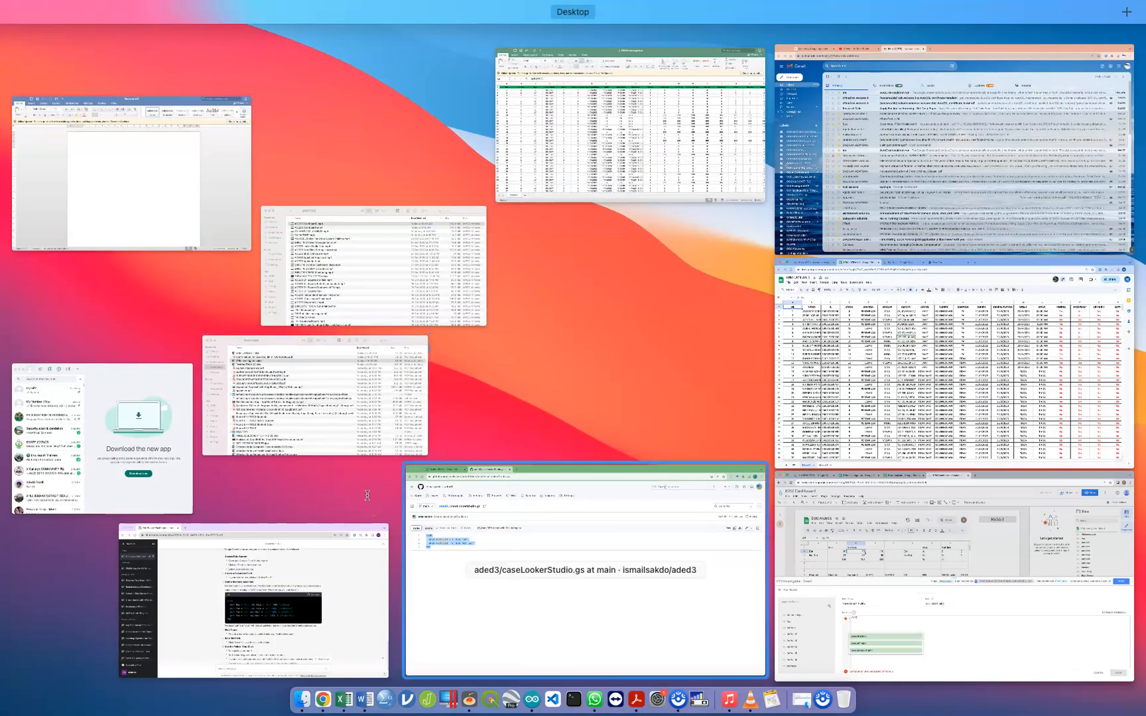
{"action": "left_click", "coordinate": [451, 530]}
{"action": "left_click", "coordinate": [80, 277]}
{"action": "left_click_drag", "start_coordinate": [79, 277], "coordinate": [66, 241]}
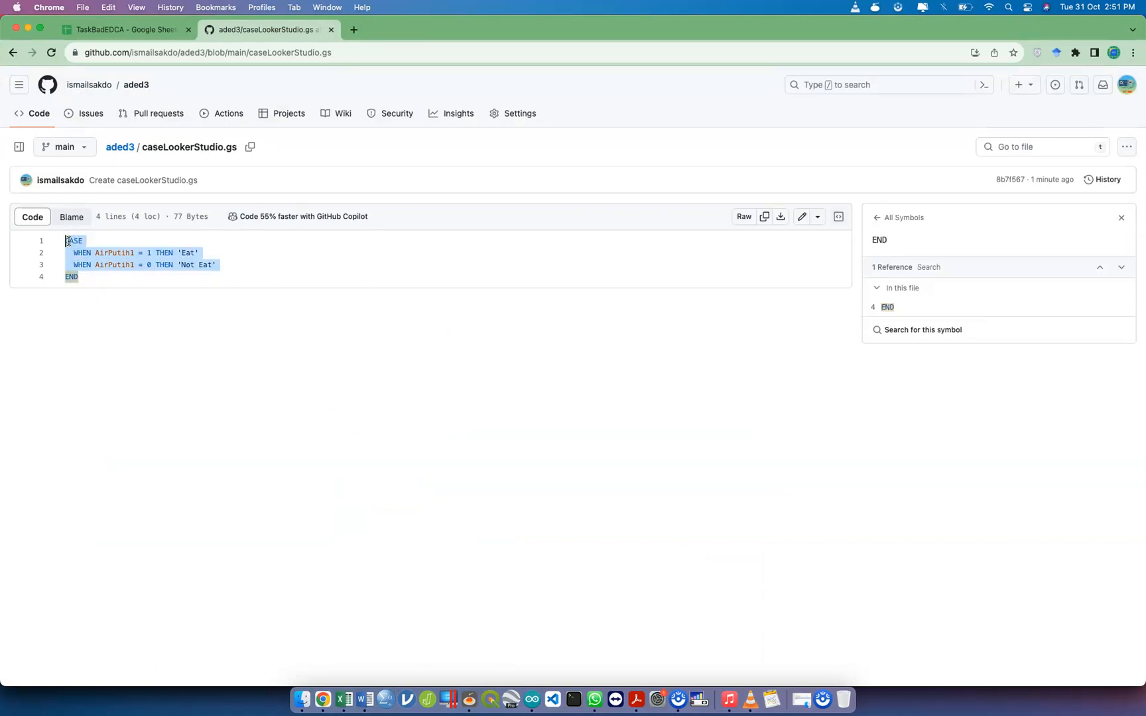
Switch back to the Looker Studio window and replace the CaseStatusAirPutih2 formula with the copied CASE code
{"action": "key", "text": "ctrl+Up"}
{"action": "left_click", "coordinate": [398, 531]}
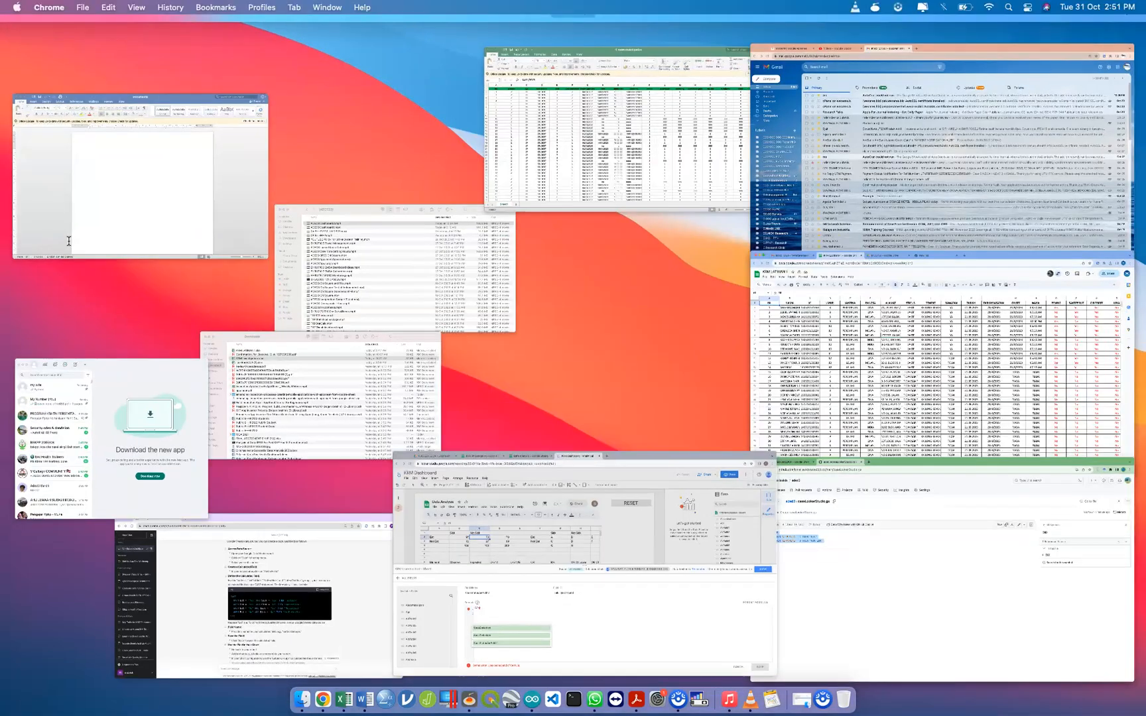
{"action": "left_click", "coordinate": [389, 531]}
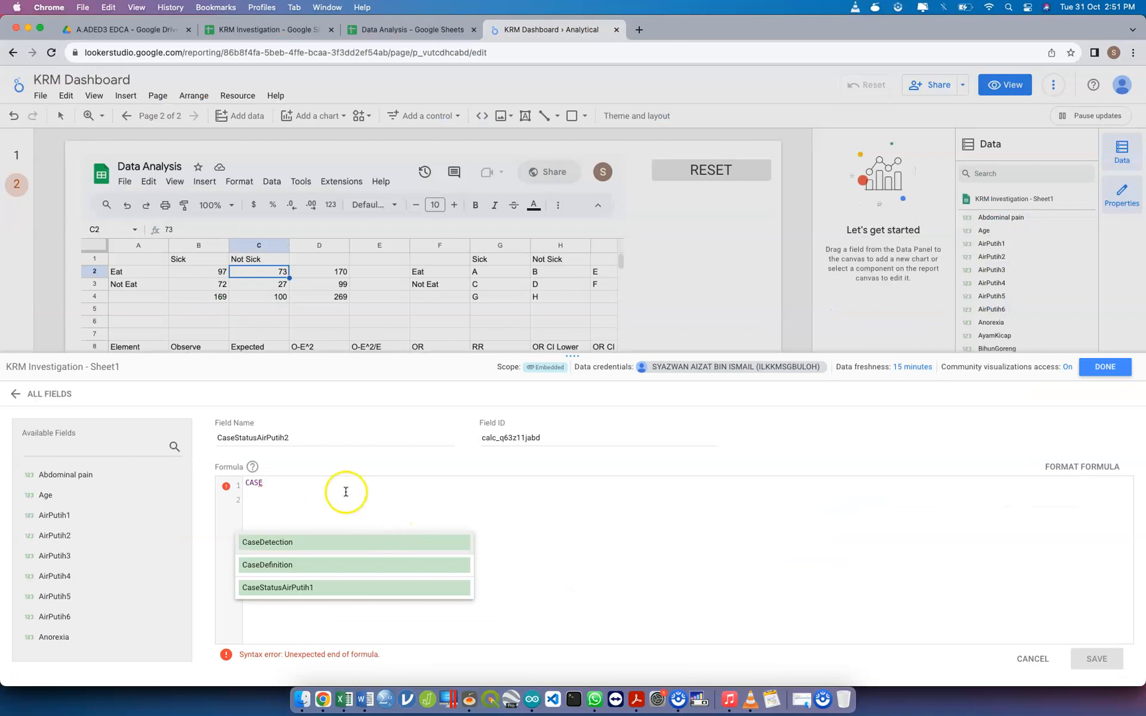
{"action": "left_click", "coordinate": [237, 477]}
{"action": "key", "text": "super+c"}
{"action": "key", "text": "super+v"}
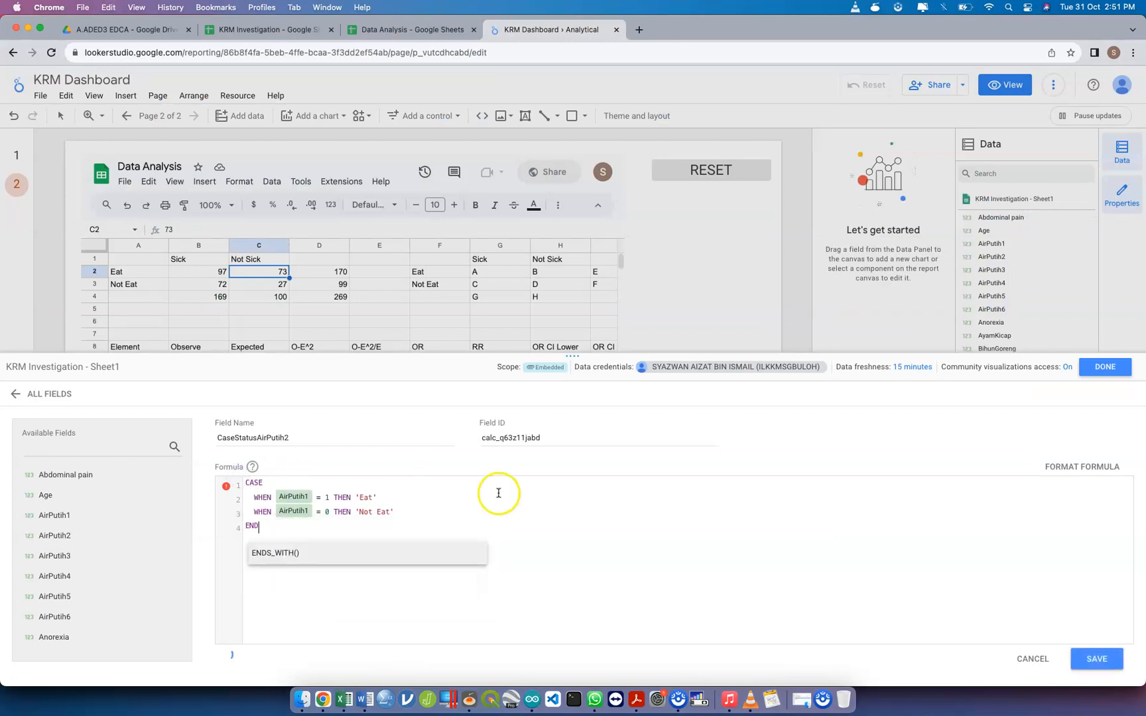
Replace AirPutih1 with AirPutih2 in both WHEN conditions, save the calculated field and close the field editor
{"action": "left_click", "coordinate": [312, 496]}
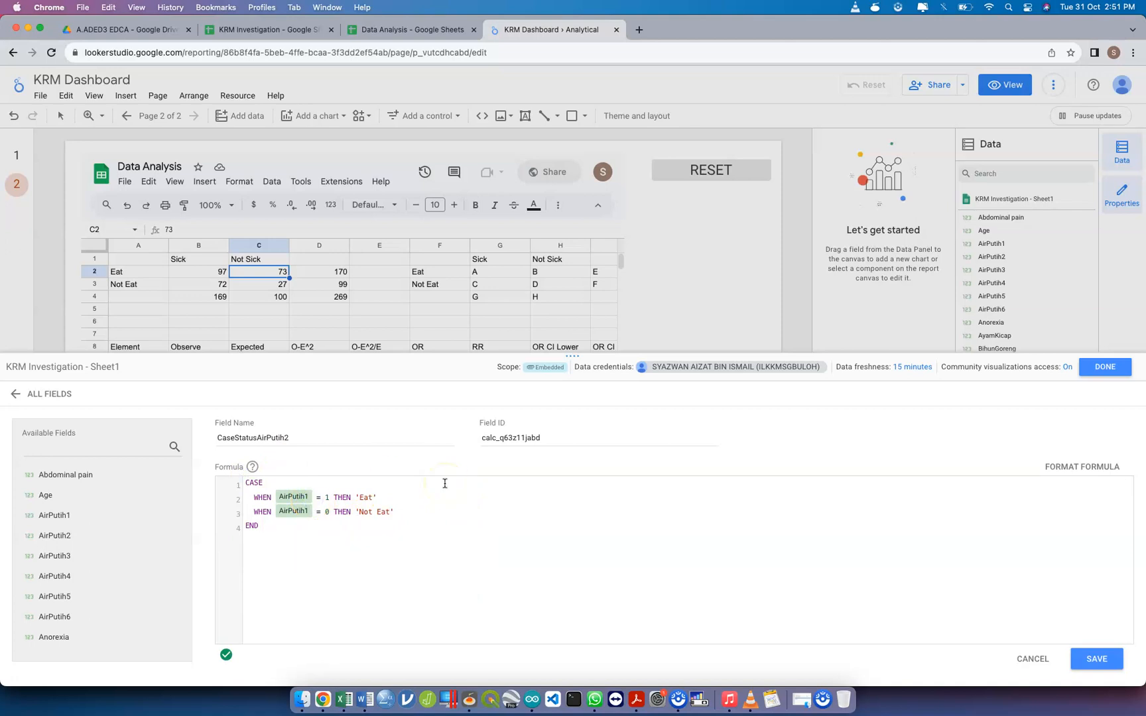
{"action": "key", "text": "BackSpace"}
{"action": "type", "text": "Air"}
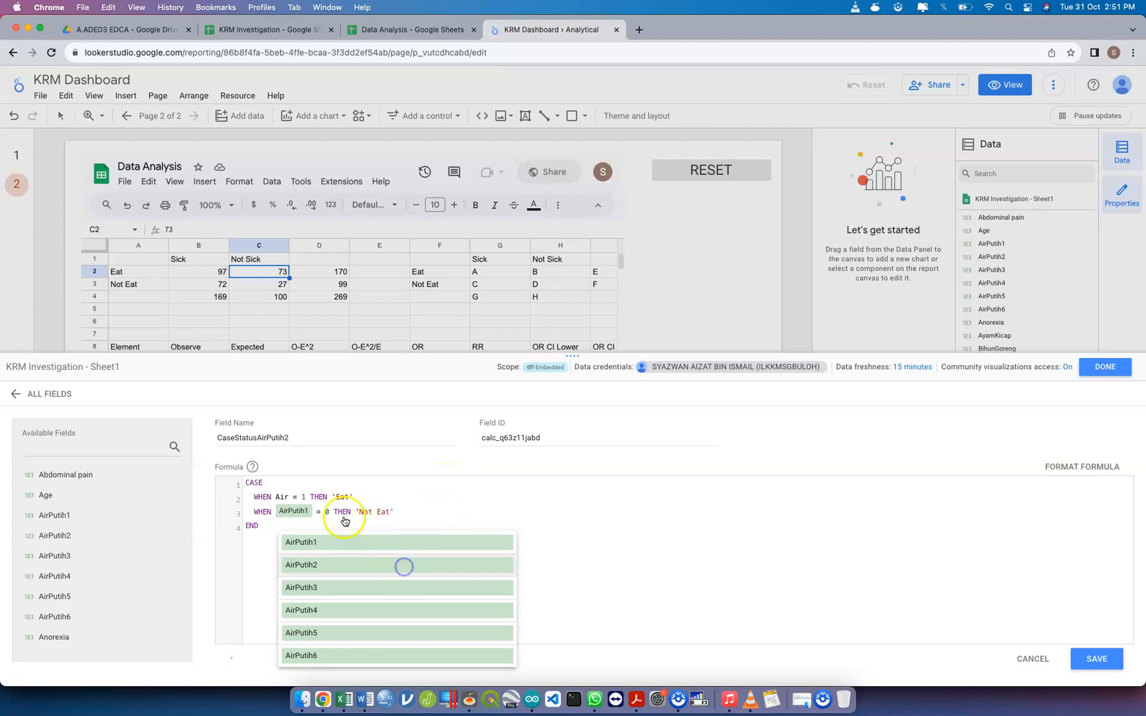
{"action": "left_click", "coordinate": [404, 571]}
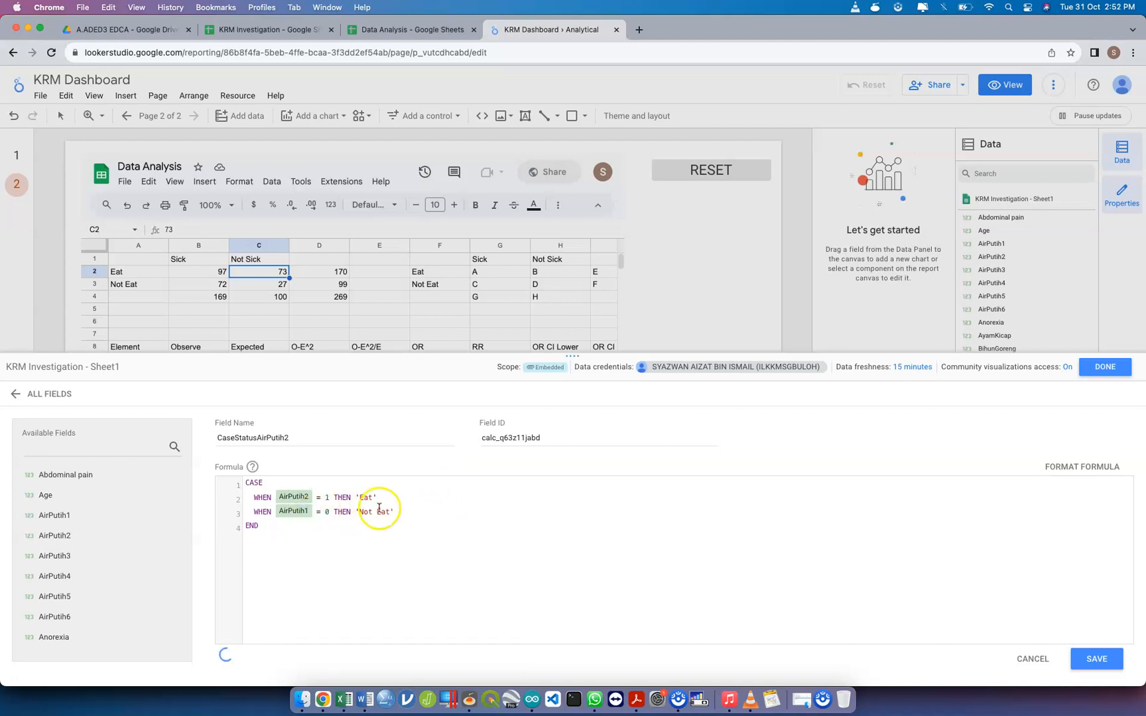
{"action": "key", "text": "BackSpace"}
{"action": "type", "text": "Air"}
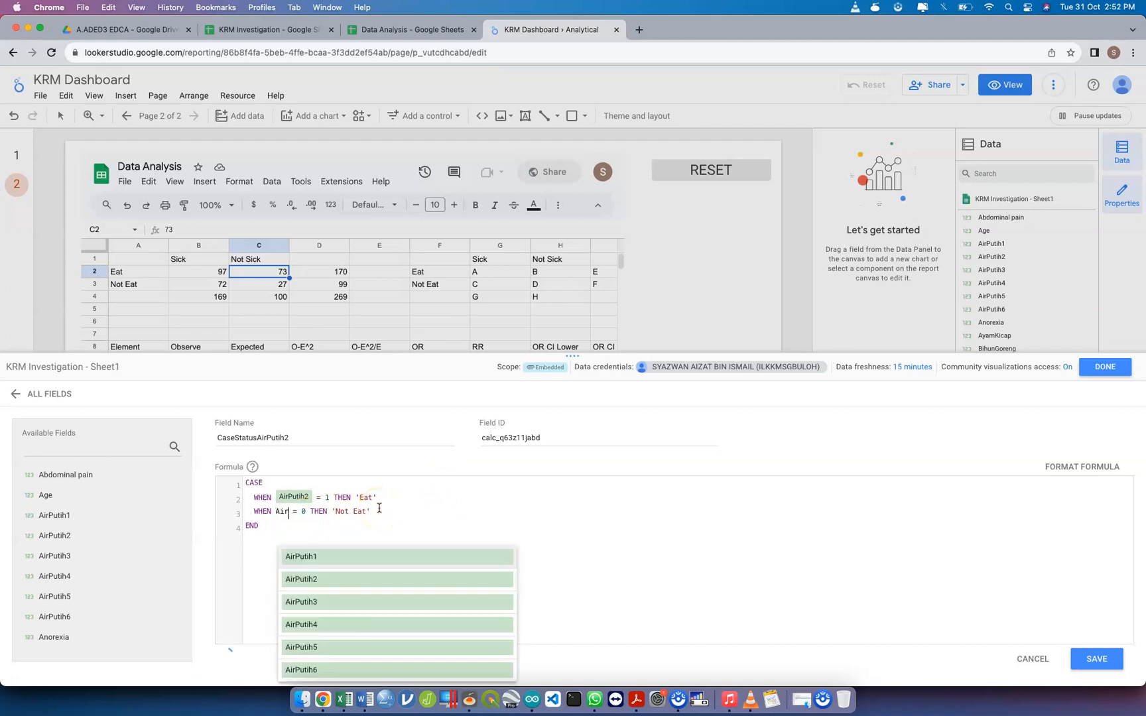
{"action": "type", "text": "Put"}
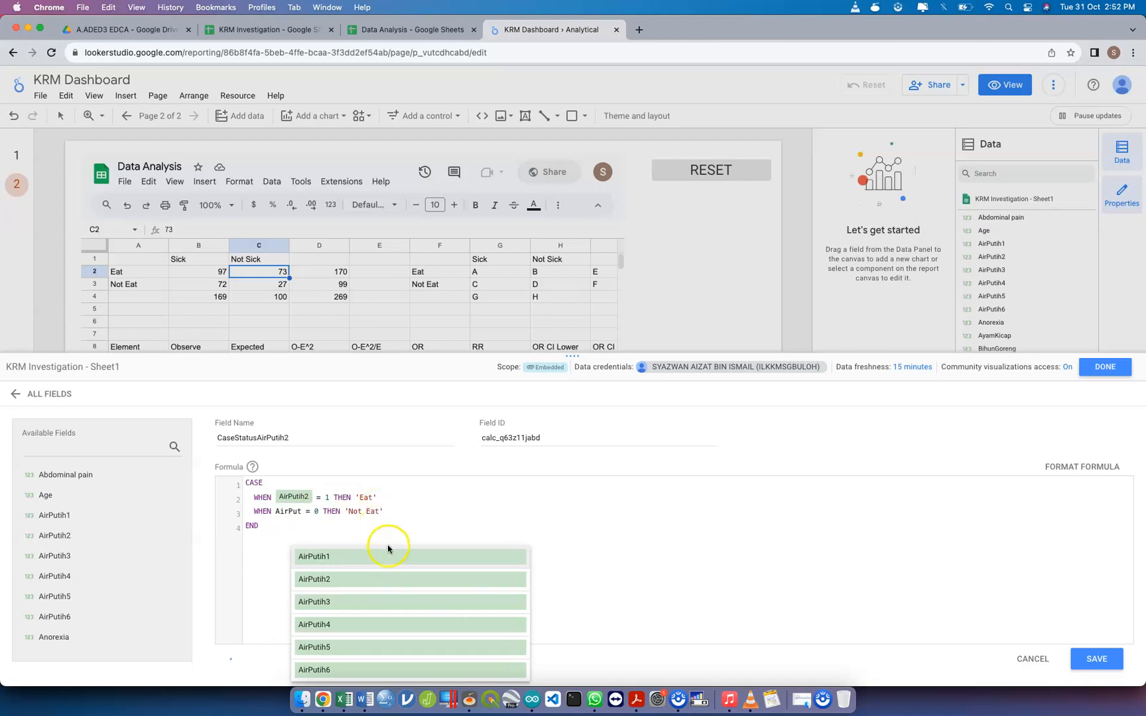
{"action": "left_click", "coordinate": [378, 581]}
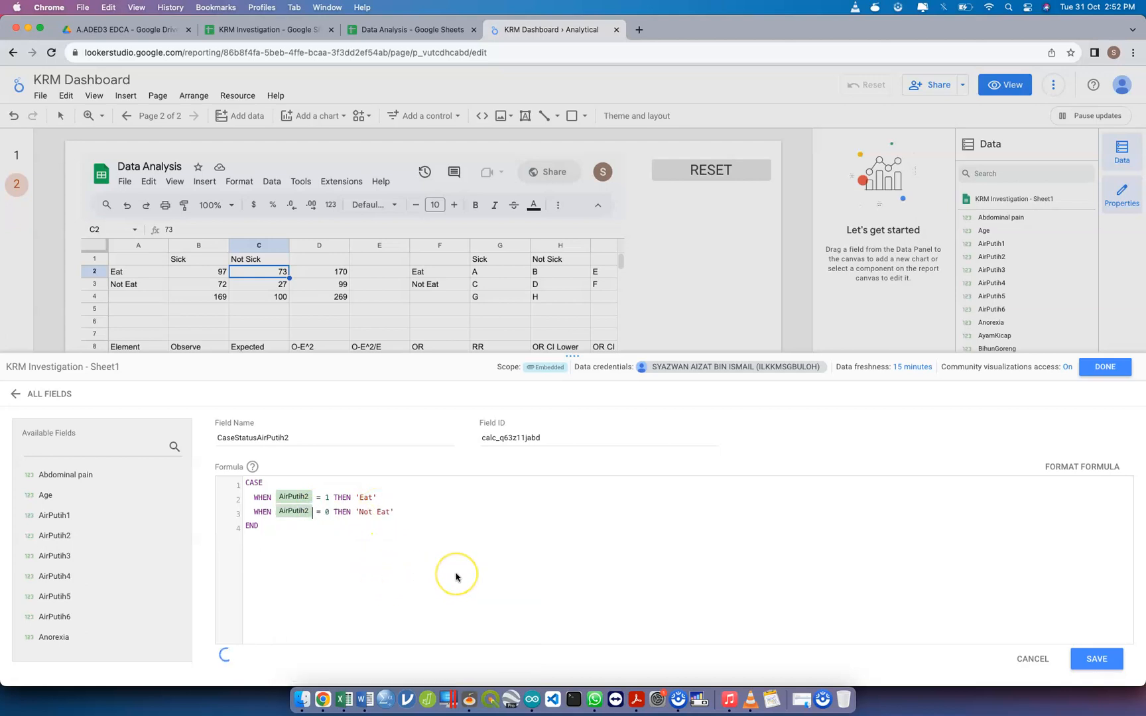
{"action": "left_click", "coordinate": [1097, 660]}
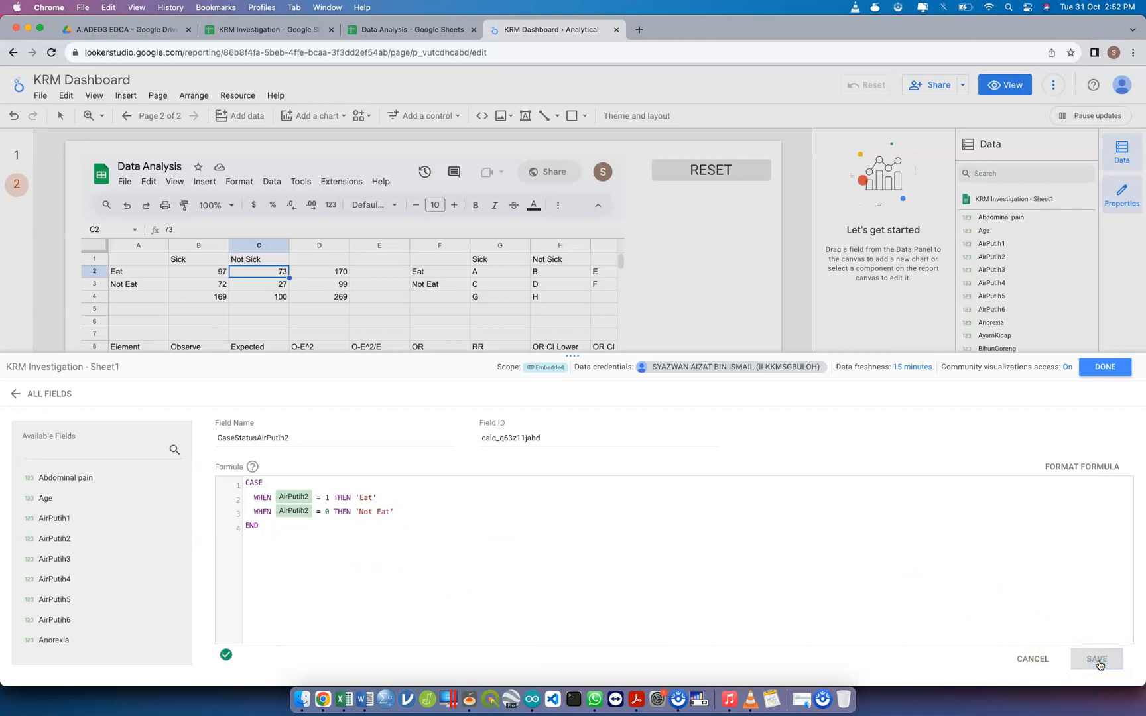
{"action": "left_click", "coordinate": [1113, 370]}
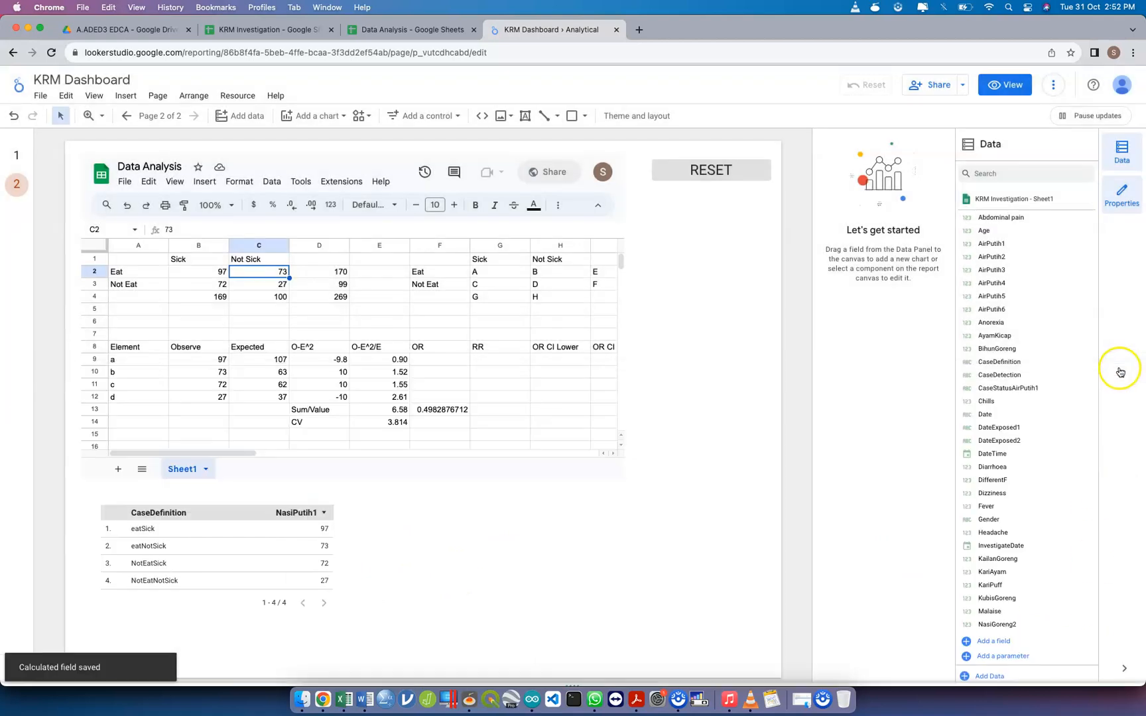
Delete the CaseDefinition table and draw a new table chart in its place below the embedded Data Analysis spreadsheet
{"action": "left_click", "coordinate": [227, 515]}
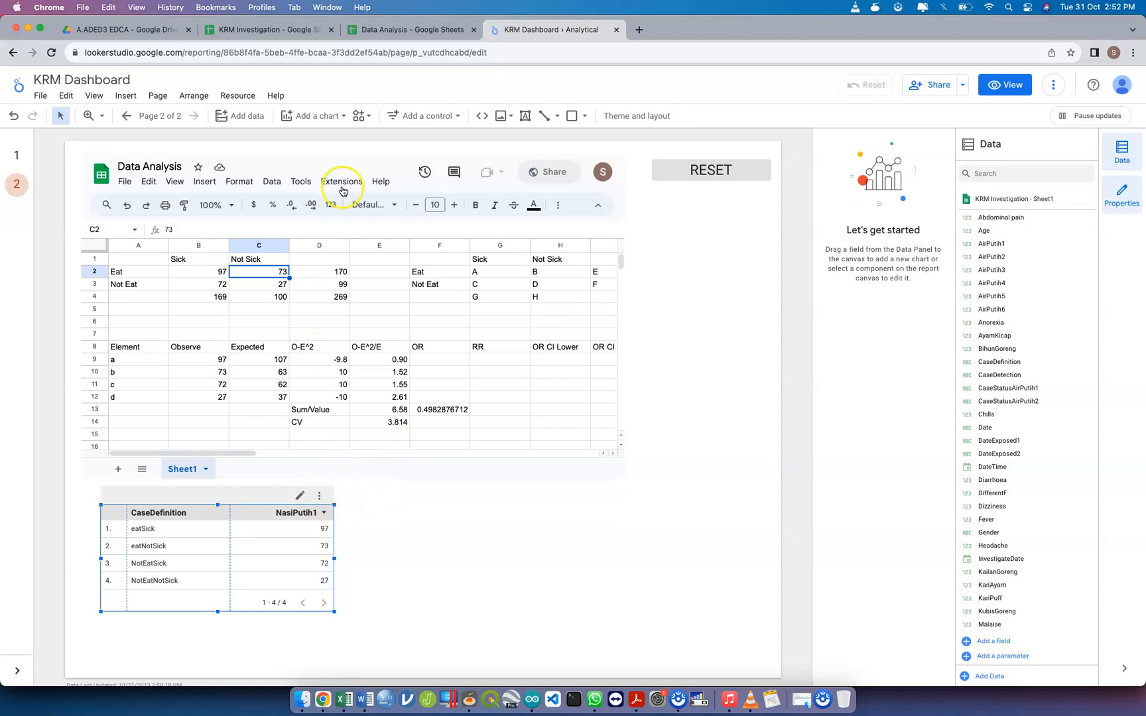
{"action": "left_click", "coordinate": [319, 117]}
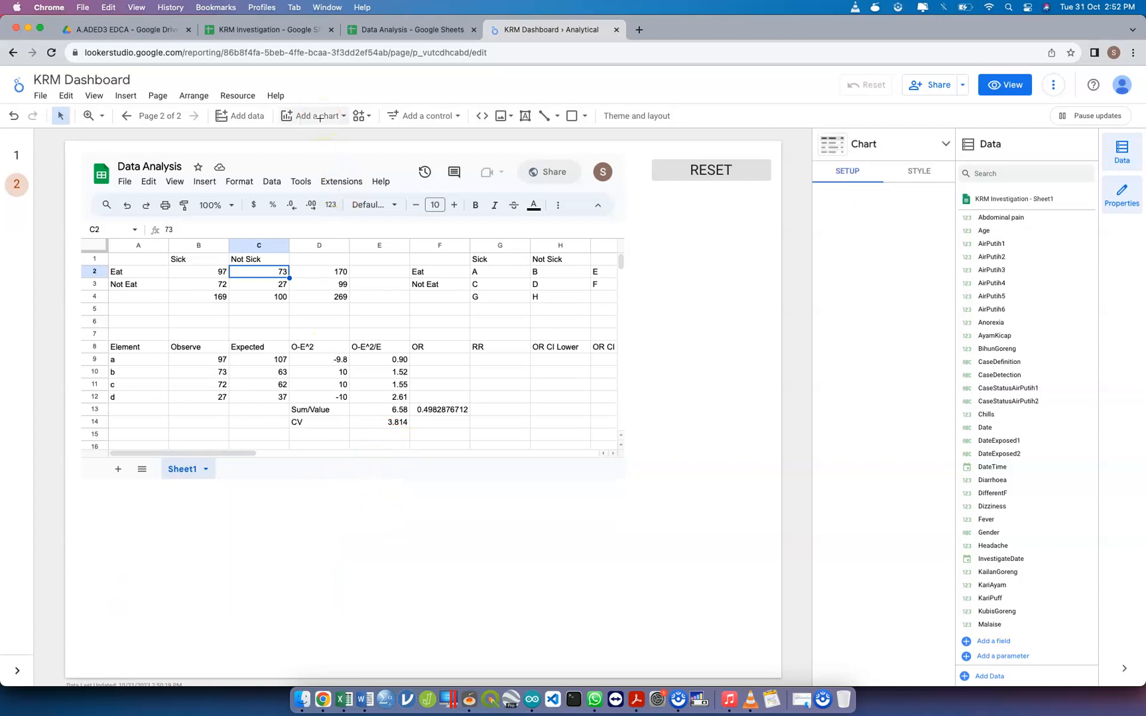
{"action": "left_click", "coordinate": [320, 118]}
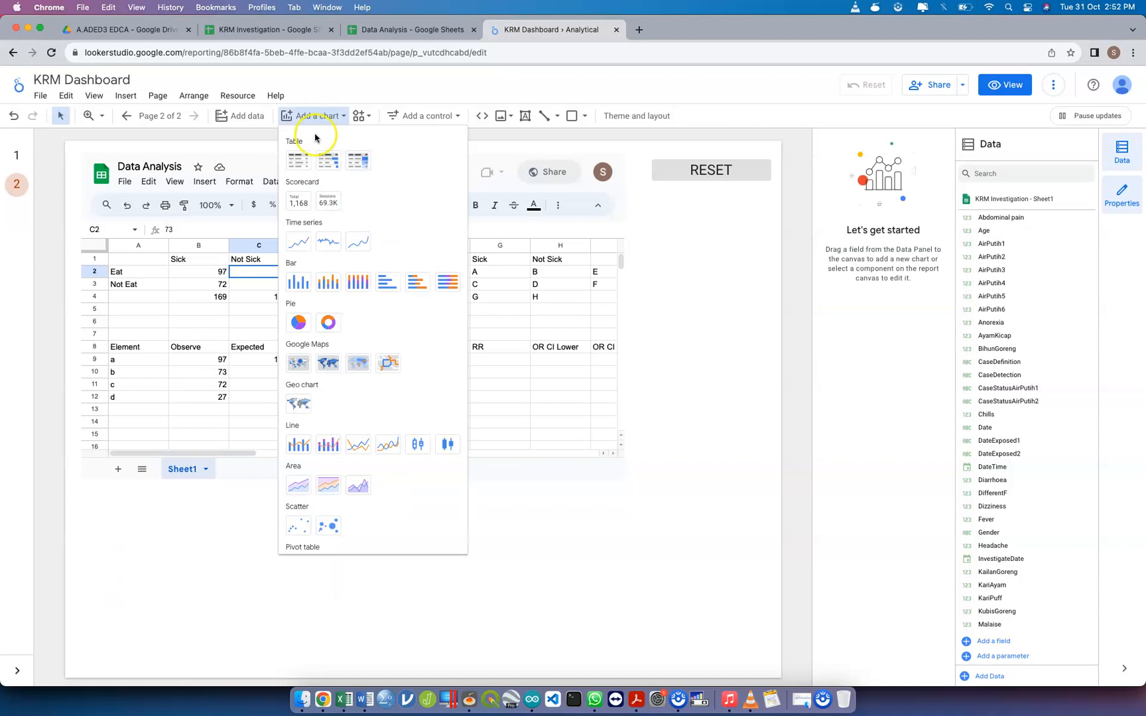
{"action": "left_click", "coordinate": [298, 160]}
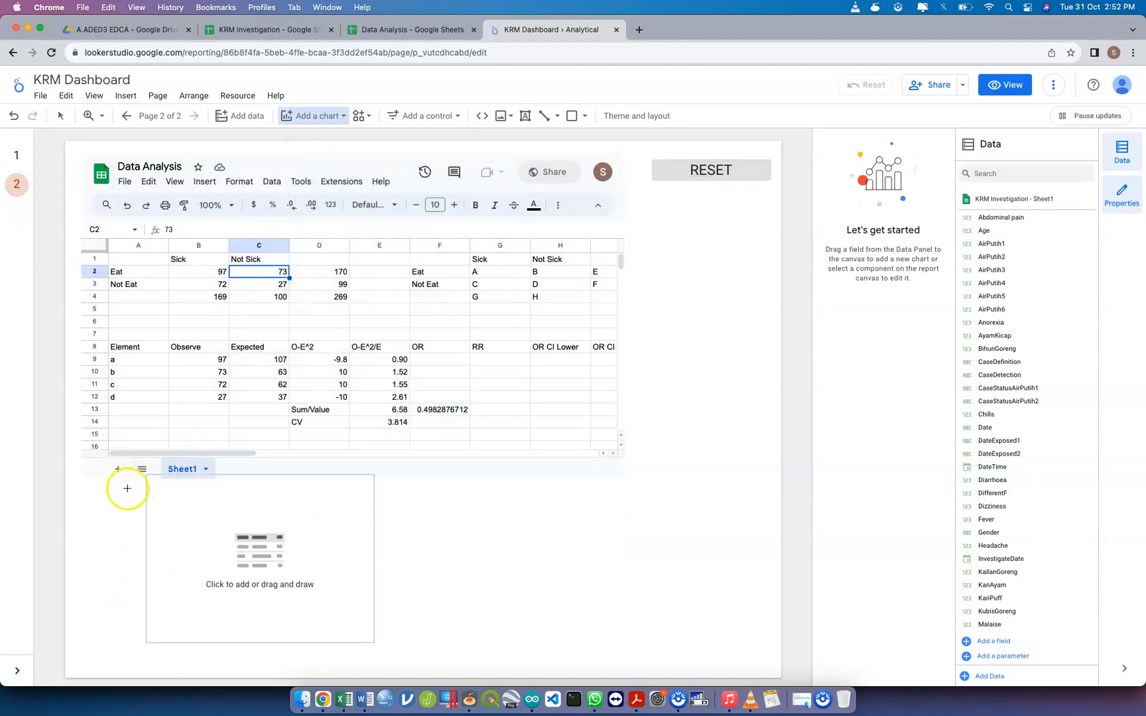
{"action": "left_click_drag", "start_coordinate": [103, 498], "coordinate": [326, 643]}
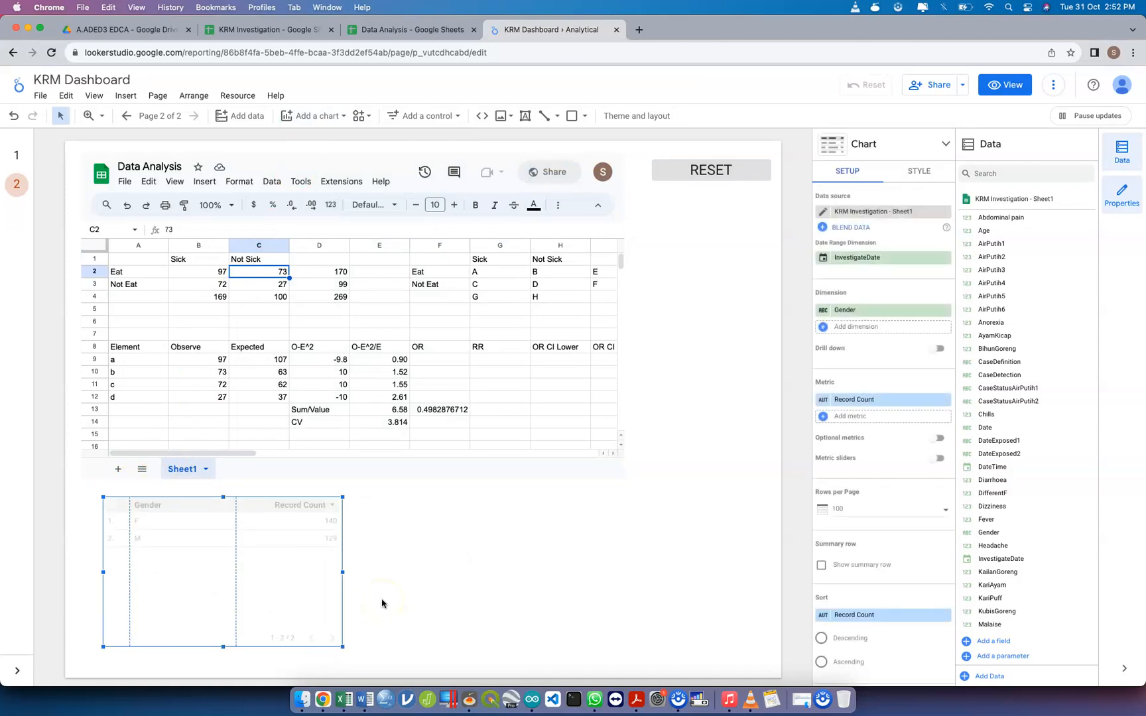
Replace the new table's Gender dimension with Status and add CaseStatusAirPutih2 as the second dimension
{"action": "left_click", "coordinate": [852, 313]}
{"action": "type", "text": "status"}
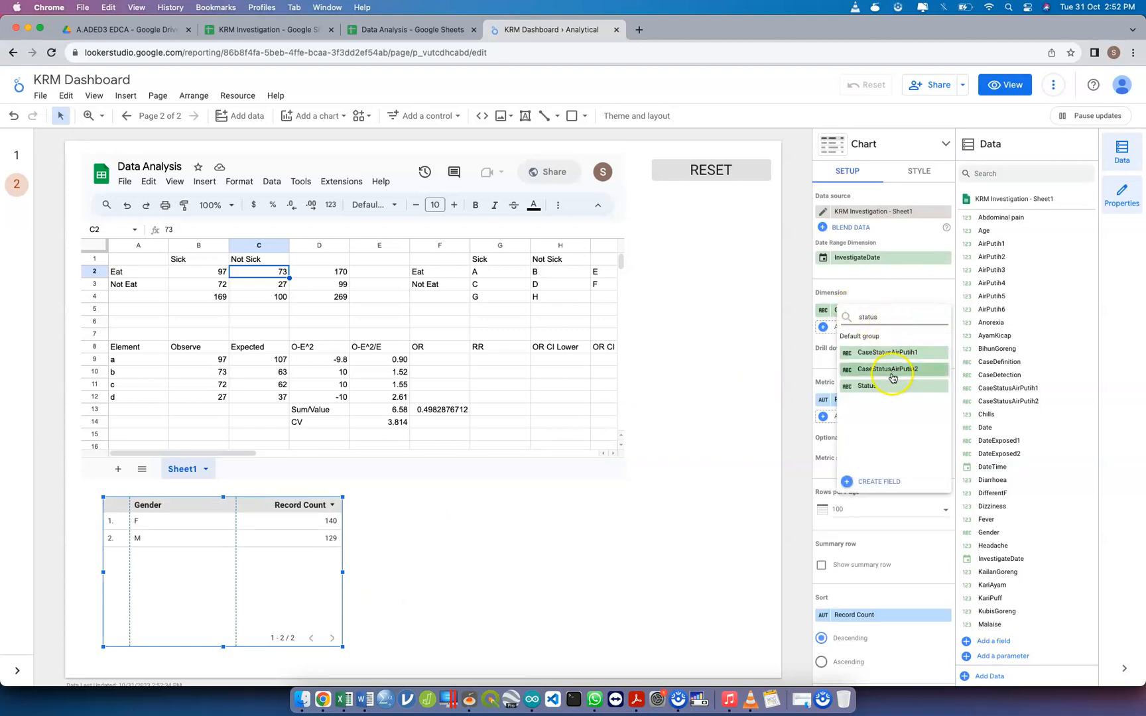
{"action": "left_click", "coordinate": [890, 388]}
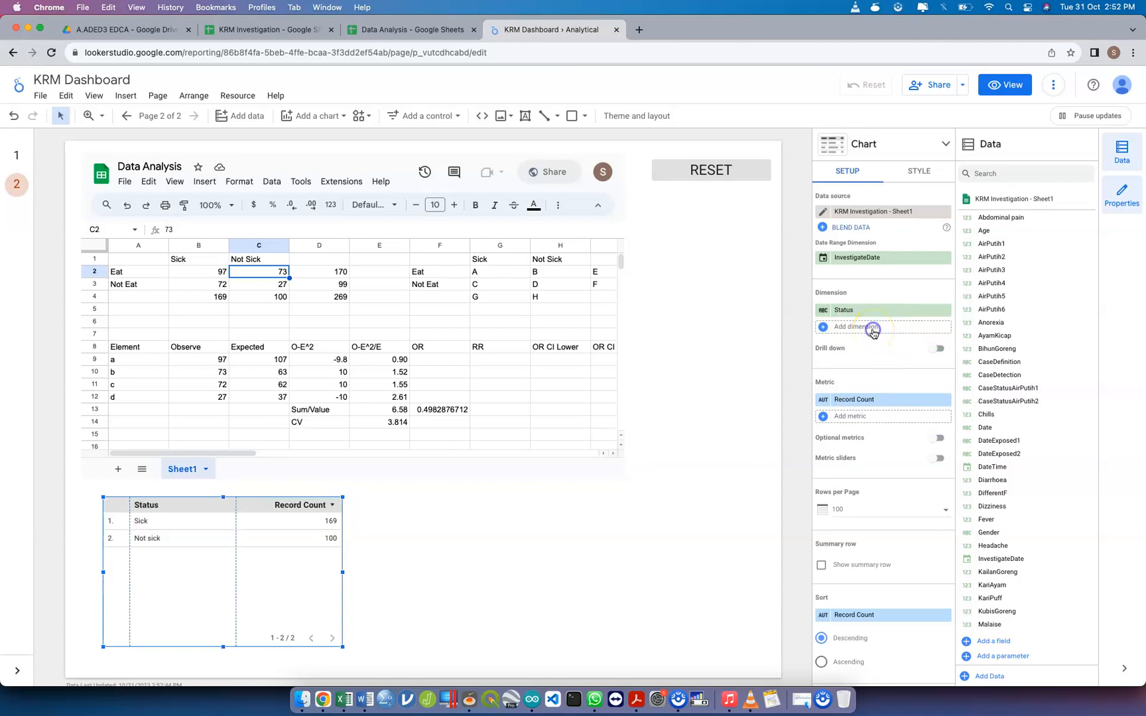
{"action": "left_click", "coordinate": [872, 331]}
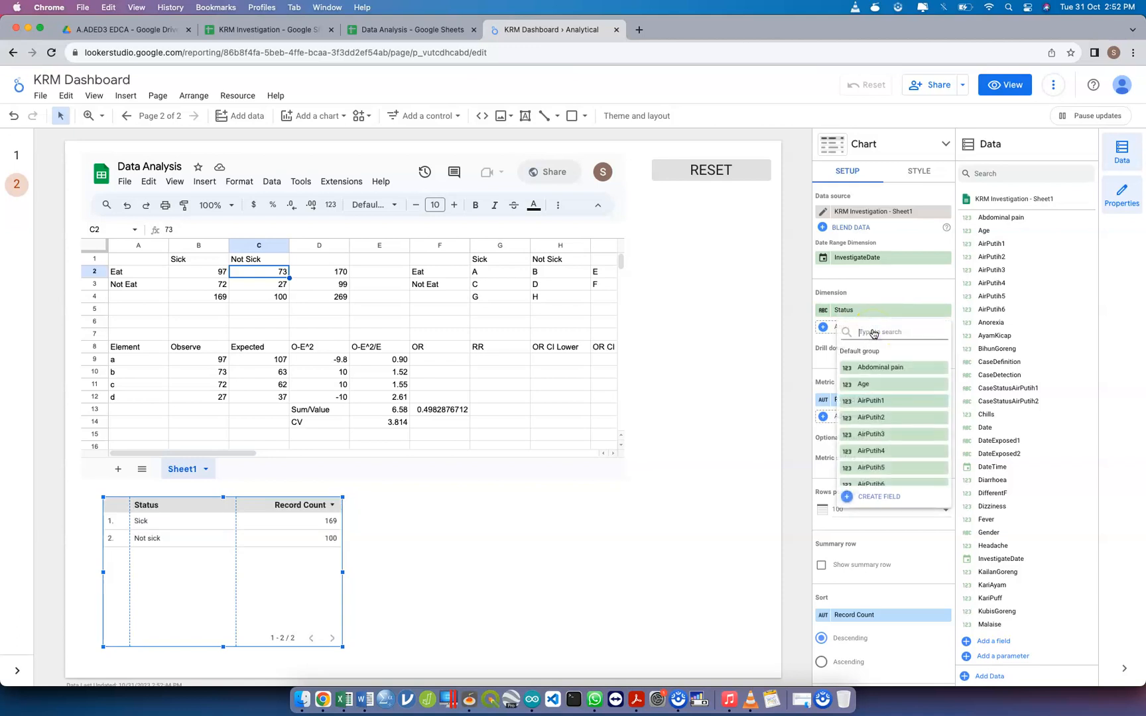
{"action": "type", "text": "case"}
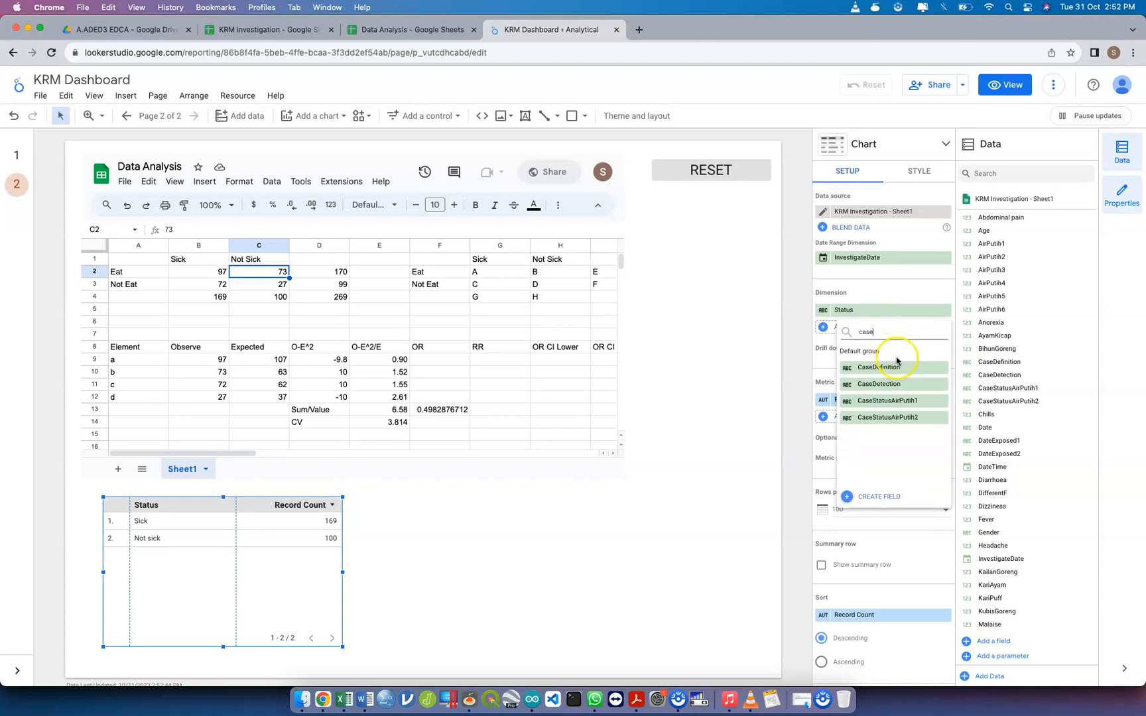
{"action": "left_click", "coordinate": [918, 419]}
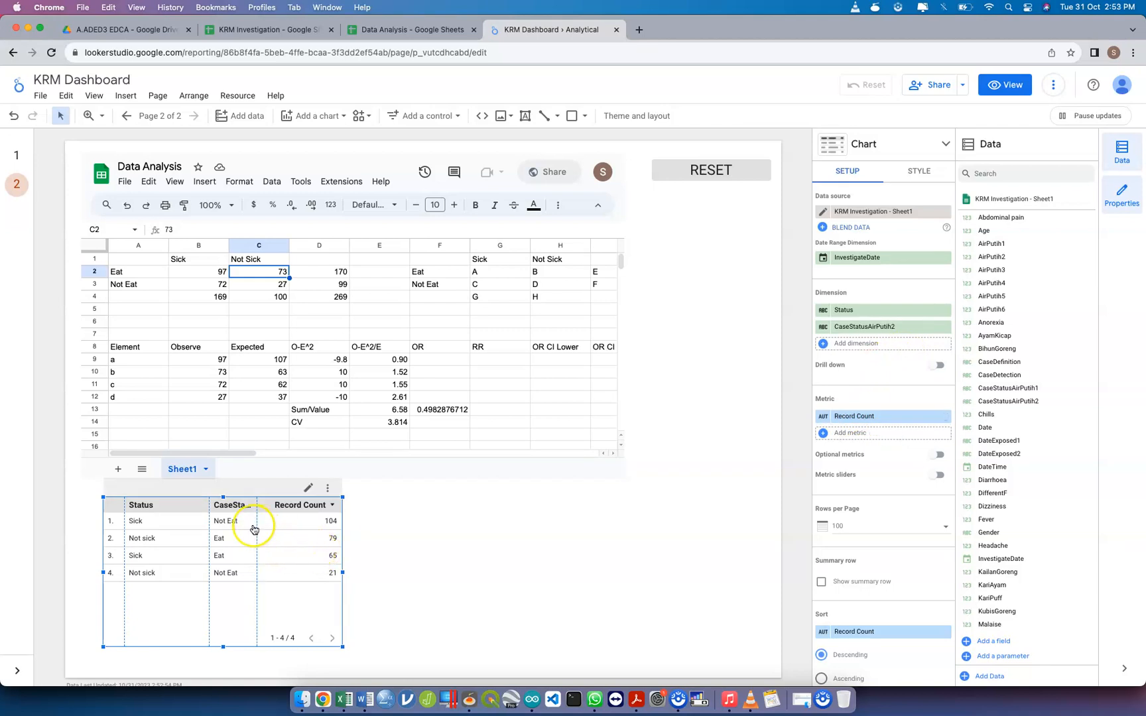
Widen the table's CaseStatusAirPutih2 column to fit its full header and shorten the table to just fit its rows
{"action": "left_click_drag", "start_coordinate": [209, 529], "coordinate": [179, 528]}
{"action": "left_click_drag", "start_coordinate": [256, 526], "coordinate": [271, 527]}
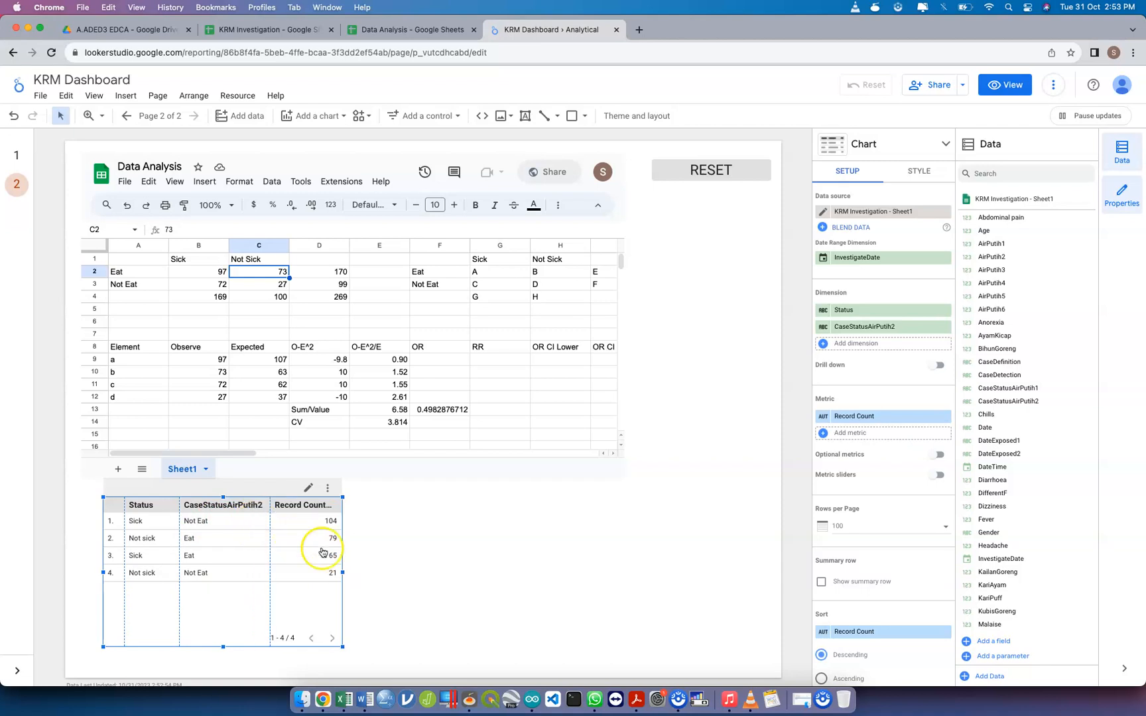
{"action": "left_click_drag", "start_coordinate": [223, 648], "coordinate": [226, 594]}
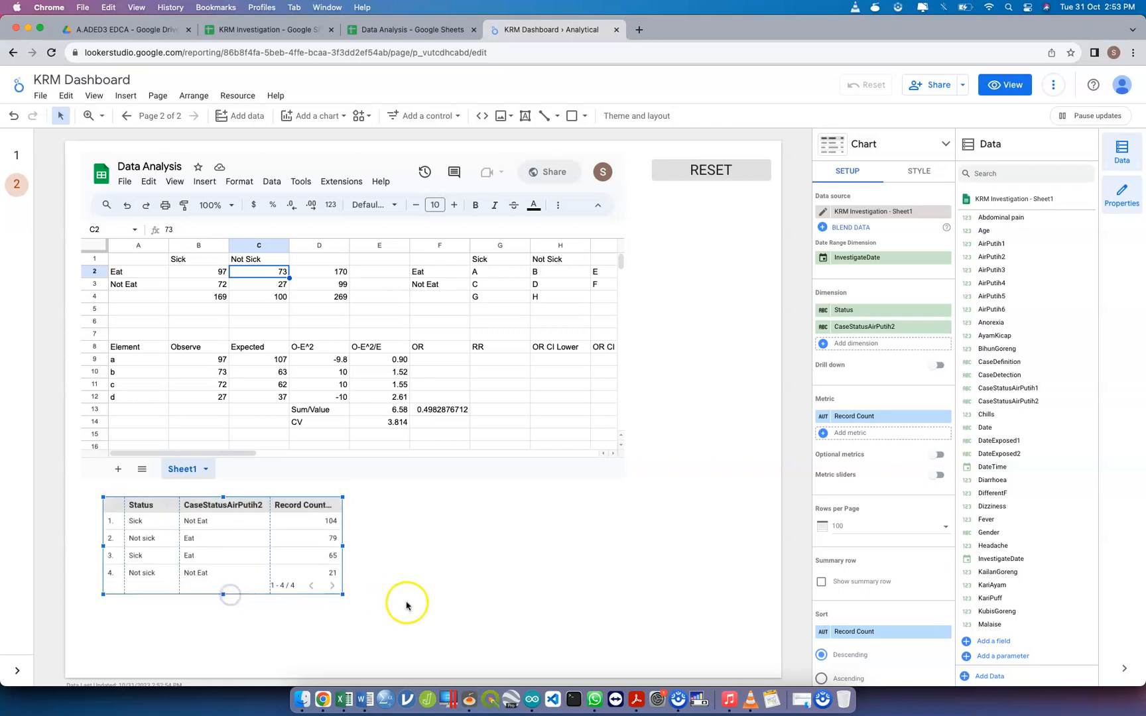
{"action": "left_click", "coordinate": [407, 604]}
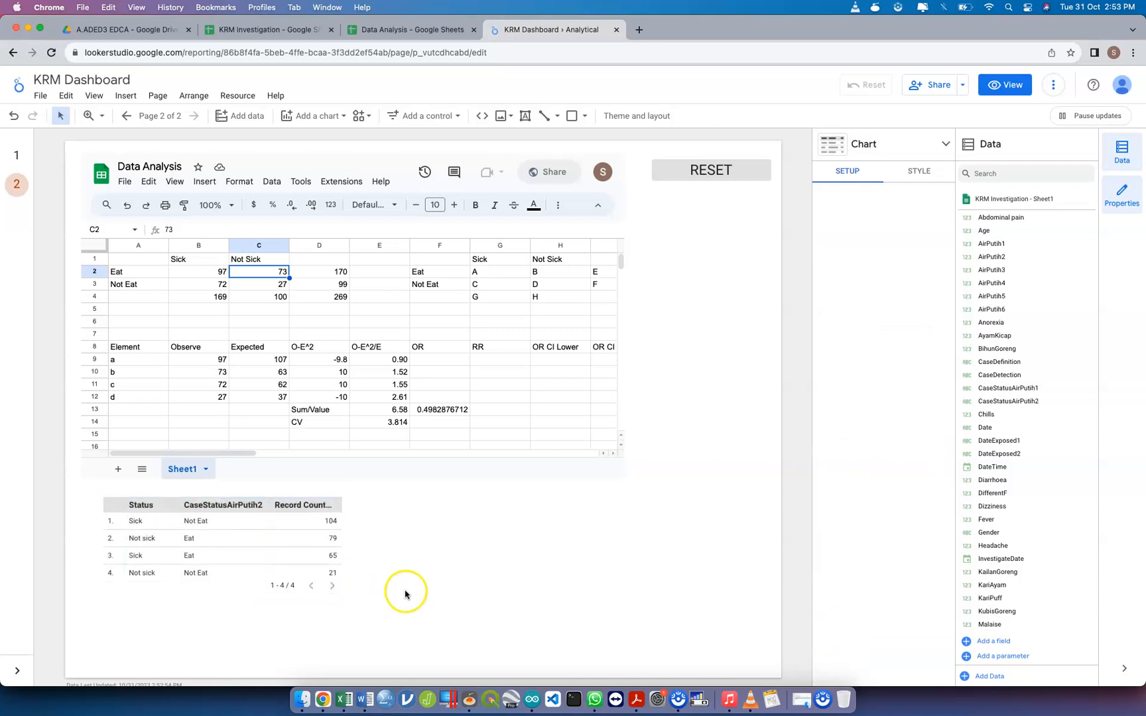
{"action": "left_click", "coordinate": [293, 526]}
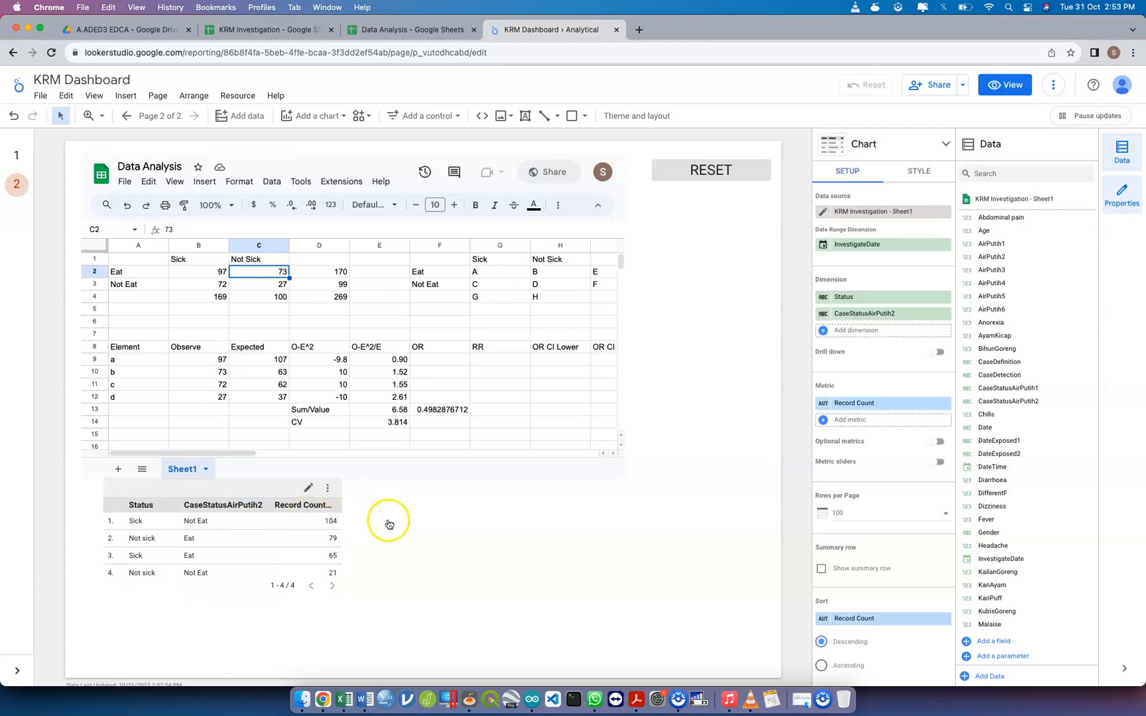
{"action": "left_click", "coordinate": [409, 527]}
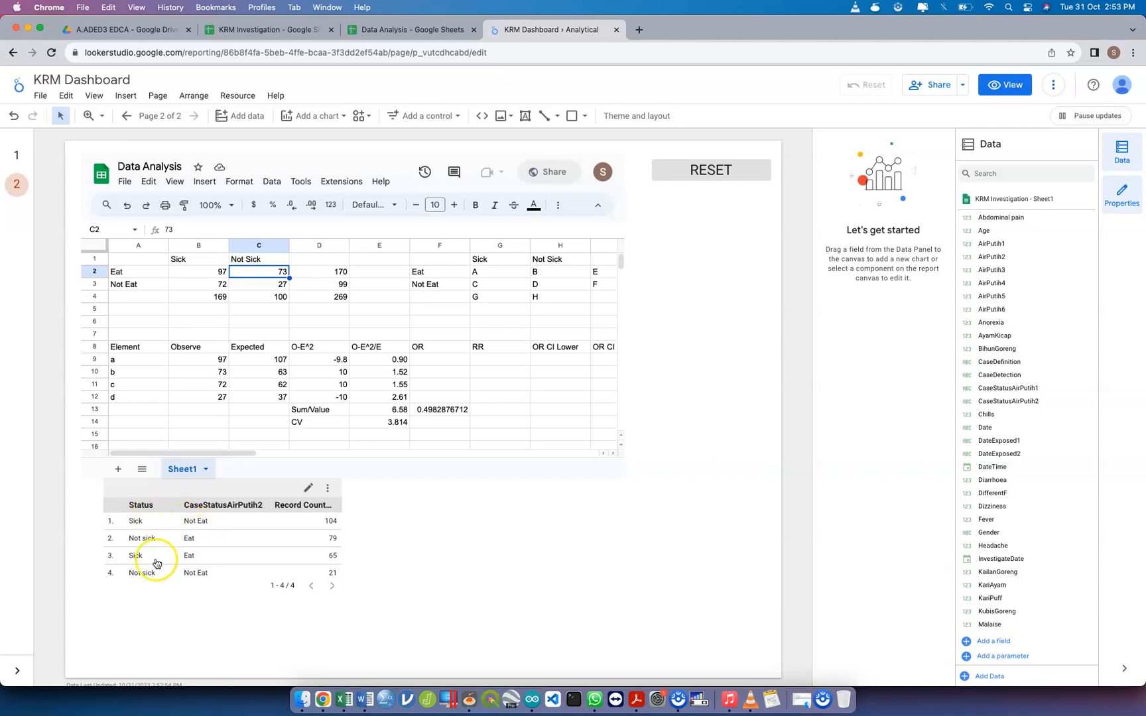
Set the Eat and Sick count in cell B2 of the embedded Data Analysis sheet to 65
{"action": "left_click", "coordinate": [223, 277]}
{"action": "type", "text": "65"}
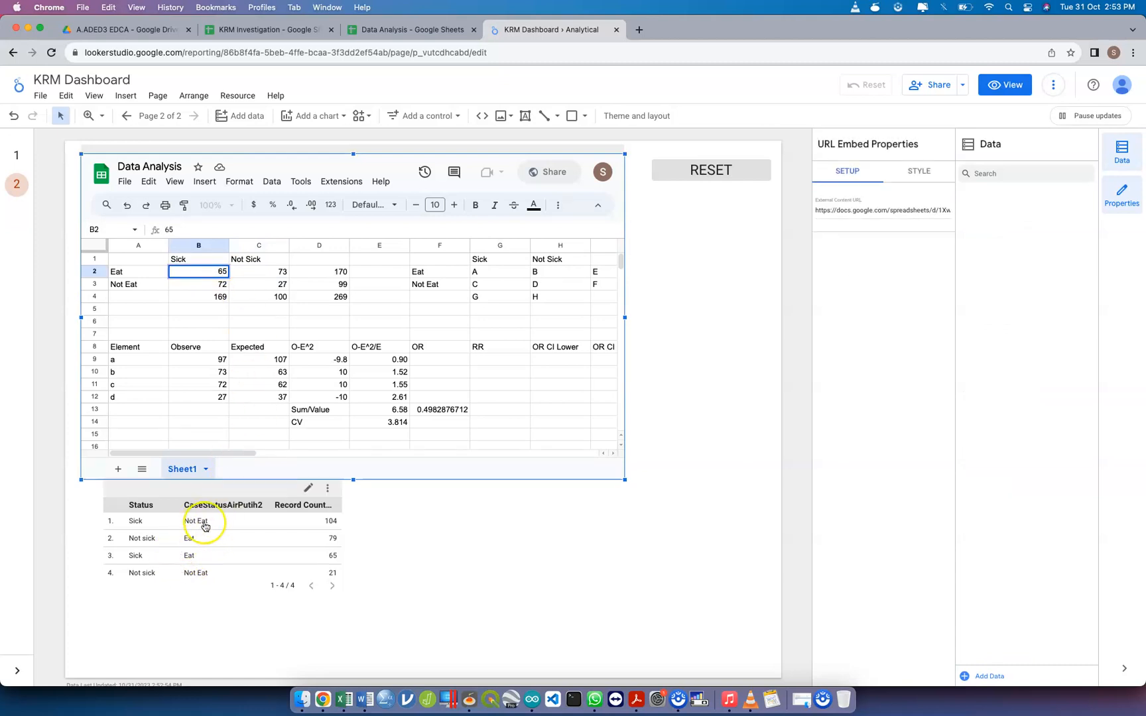
{"action": "left_click", "coordinate": [266, 275]}
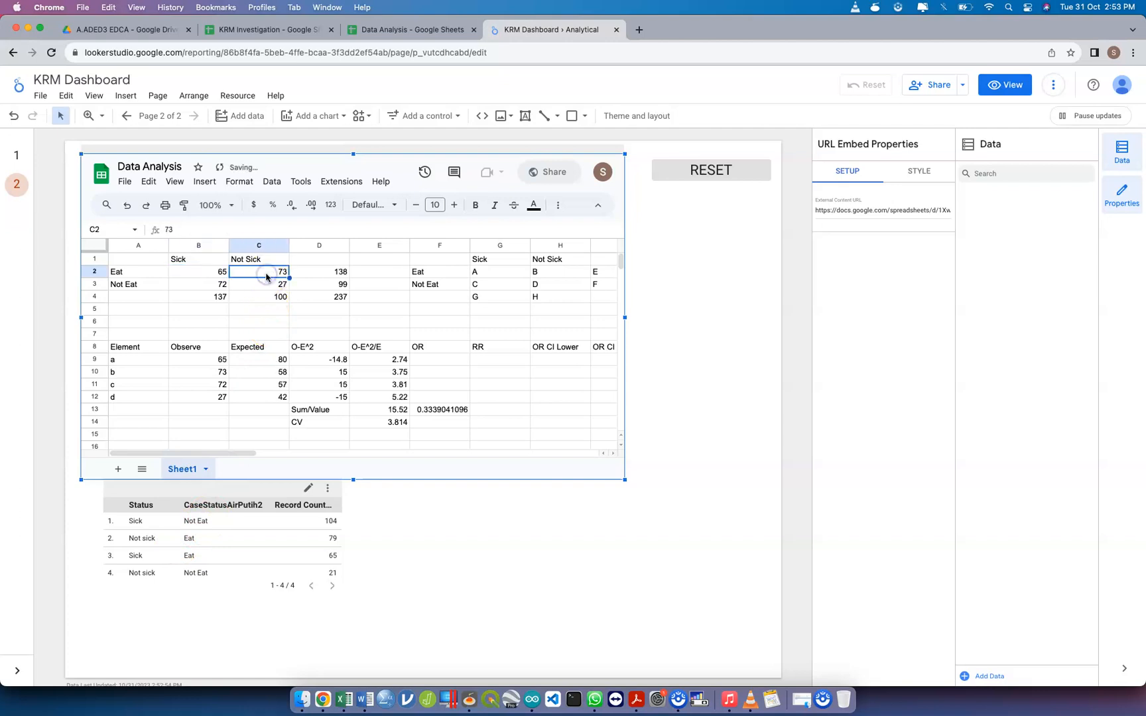
{"action": "type", "text": "104"}
{"action": "key", "text": "Return"}
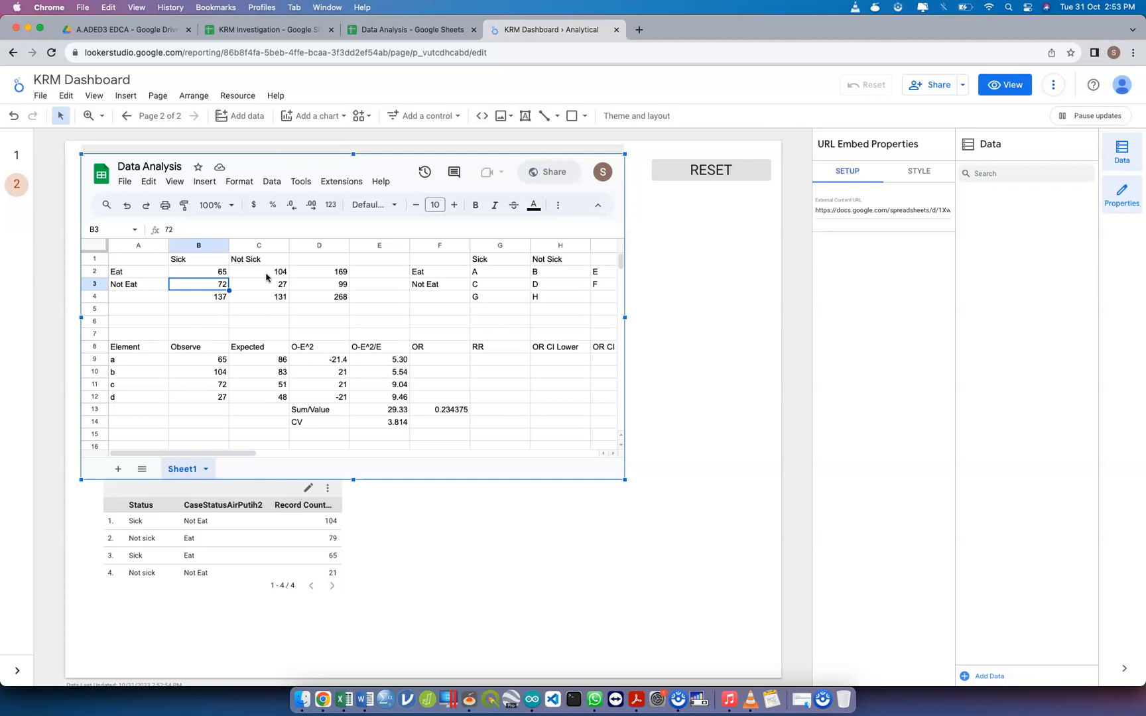
{"action": "key", "text": "Down"}
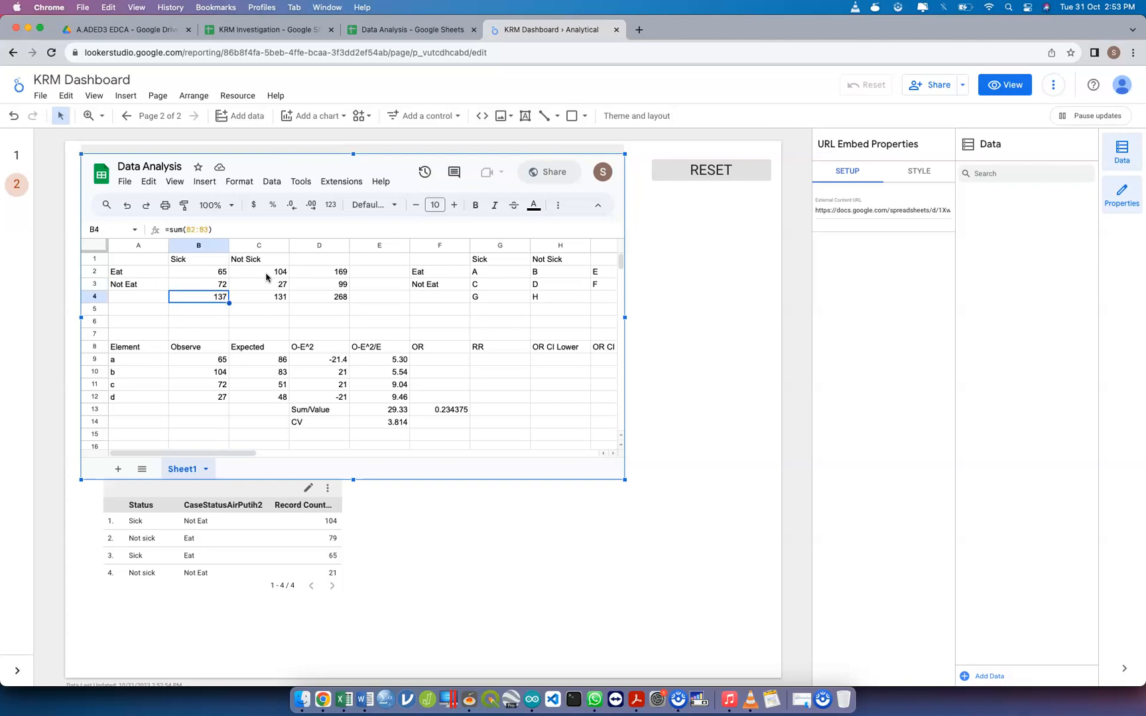
{"action": "key", "text": "Up"}
{"action": "key", "text": "Up"}
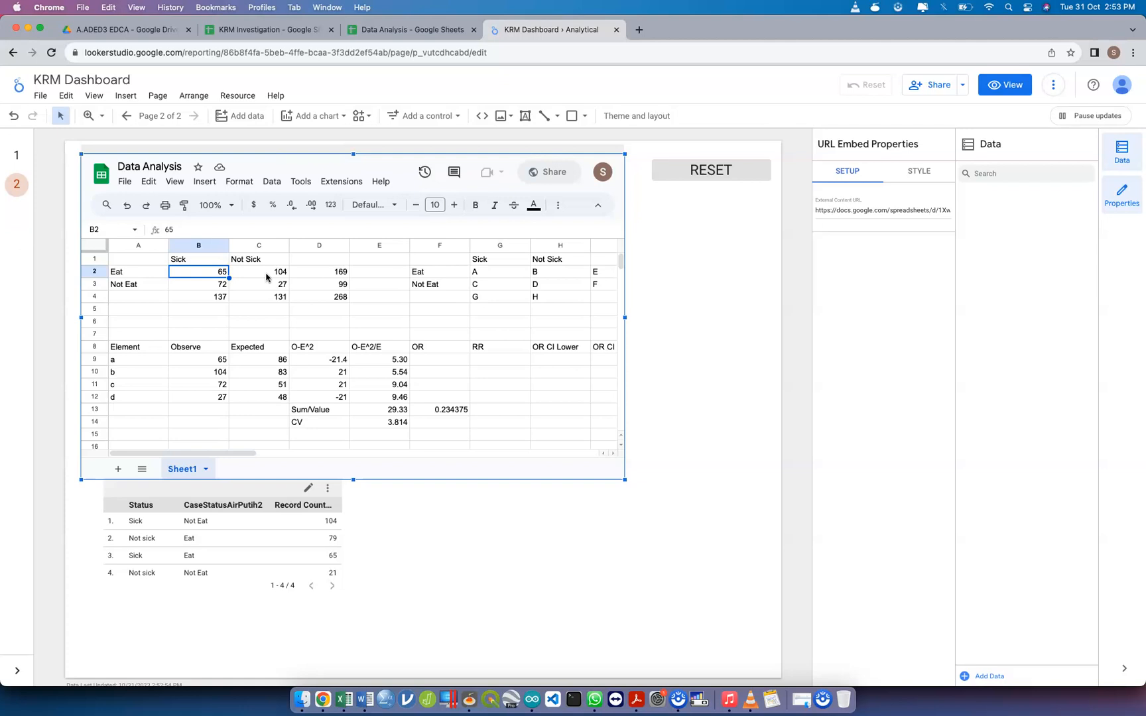
Enter 104 in B3 for Not Eat Sick, 79 in C2 for Eat Not Sick and 21 in C3 for Not Eat Not Sick
{"action": "key", "text": "Down"}
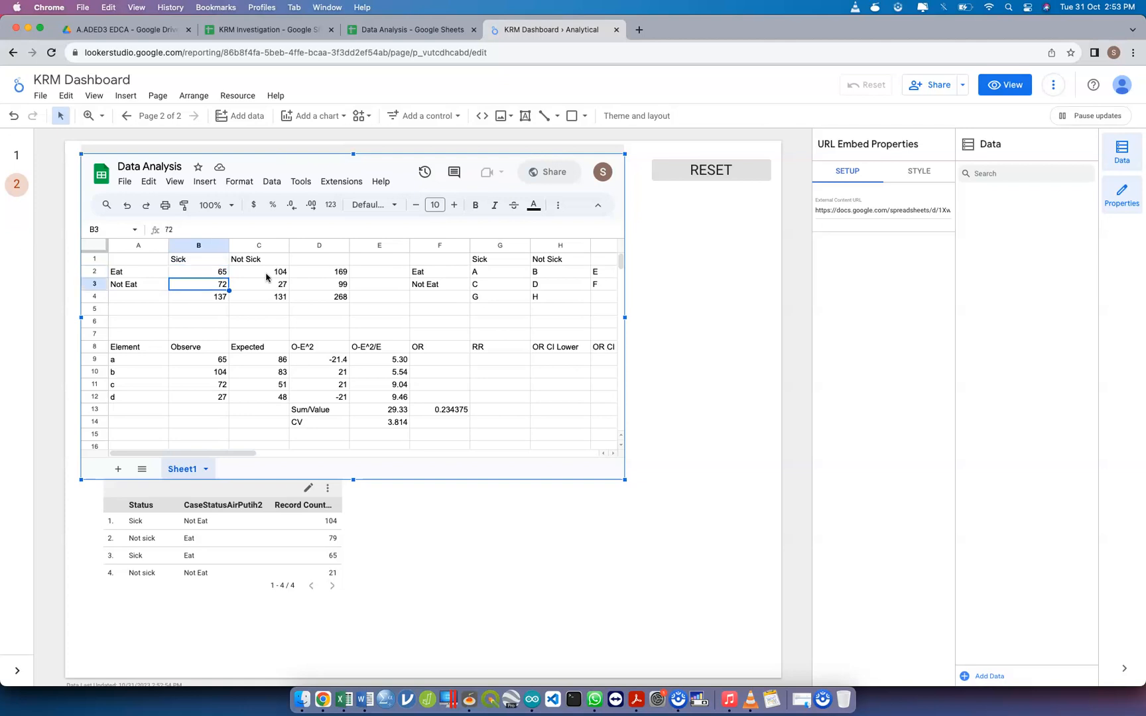
{"action": "type", "text": "104"}
{"action": "left_click", "coordinate": [266, 276]}
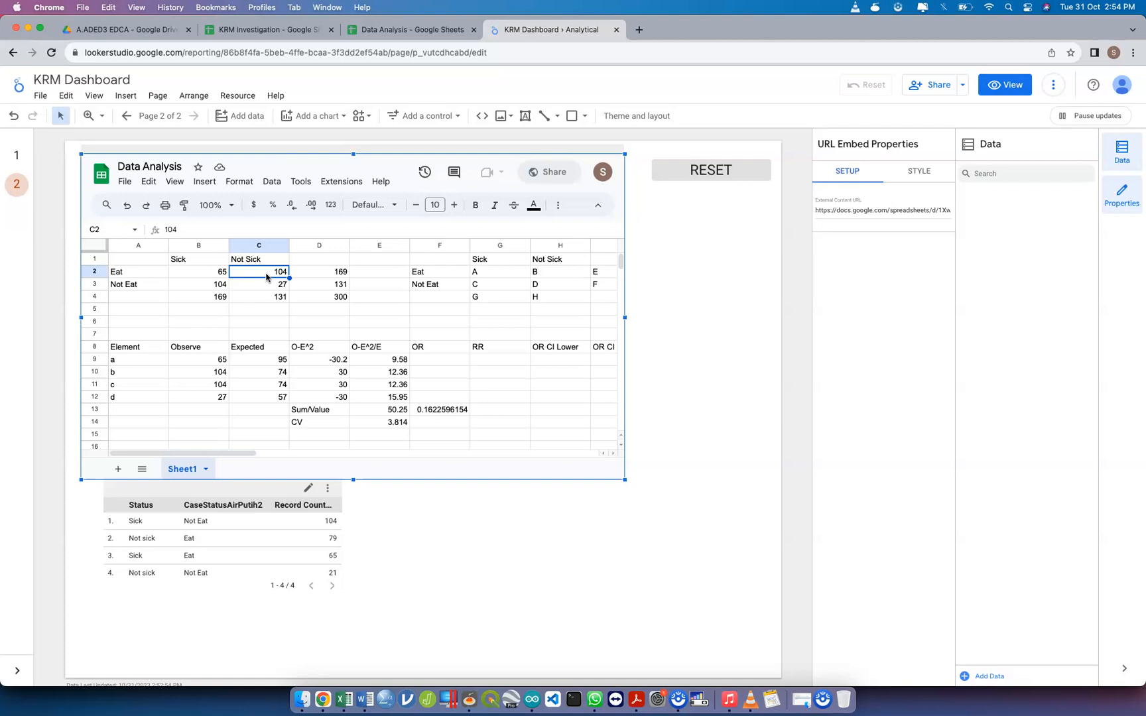
{"action": "type", "text": "79"}
{"action": "key", "text": "Return"}
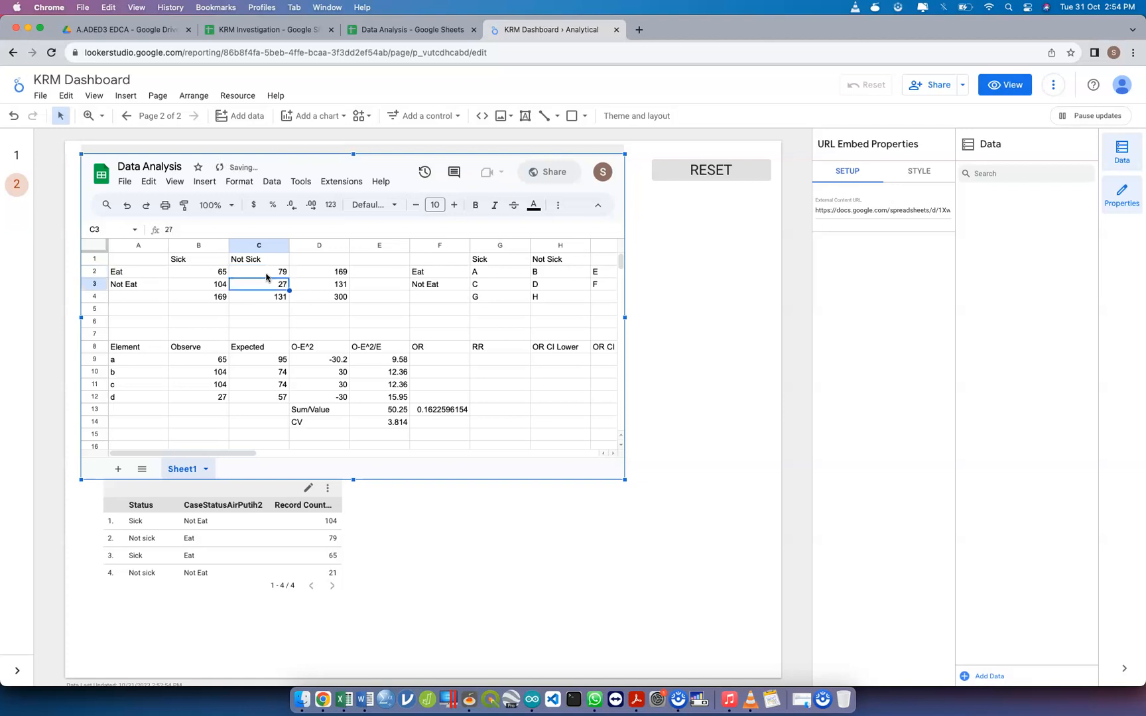
{"action": "type", "text": "21"}
{"action": "key", "text": "Tab"}
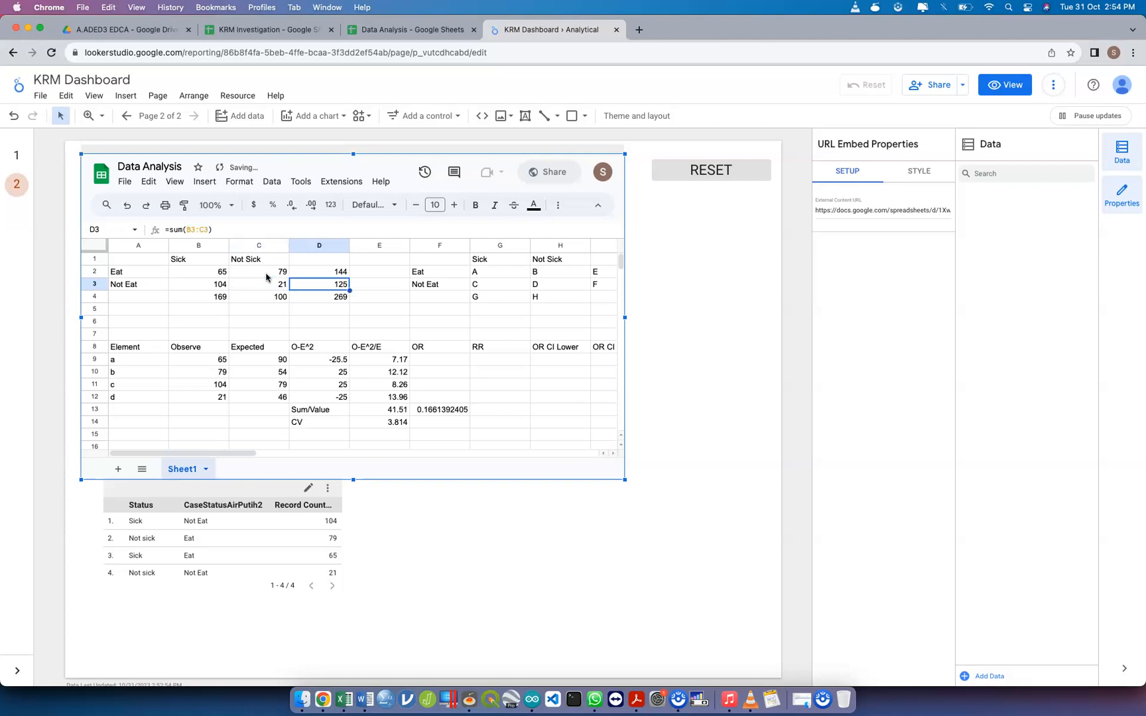
Examine the recalculated chi-square sum in E13 and the odds ratio in F13 of the embedded sheet
{"action": "key", "text": "Down"}
{"action": "key", "text": "Down"}
{"action": "key", "text": "Down"}
{"action": "key", "text": "Down"}
{"action": "key", "text": "Down"}
{"action": "key", "text": "Down"}
{"action": "key", "text": "Down"}
{"action": "key", "text": "Down"}
{"action": "key", "text": "Down"}
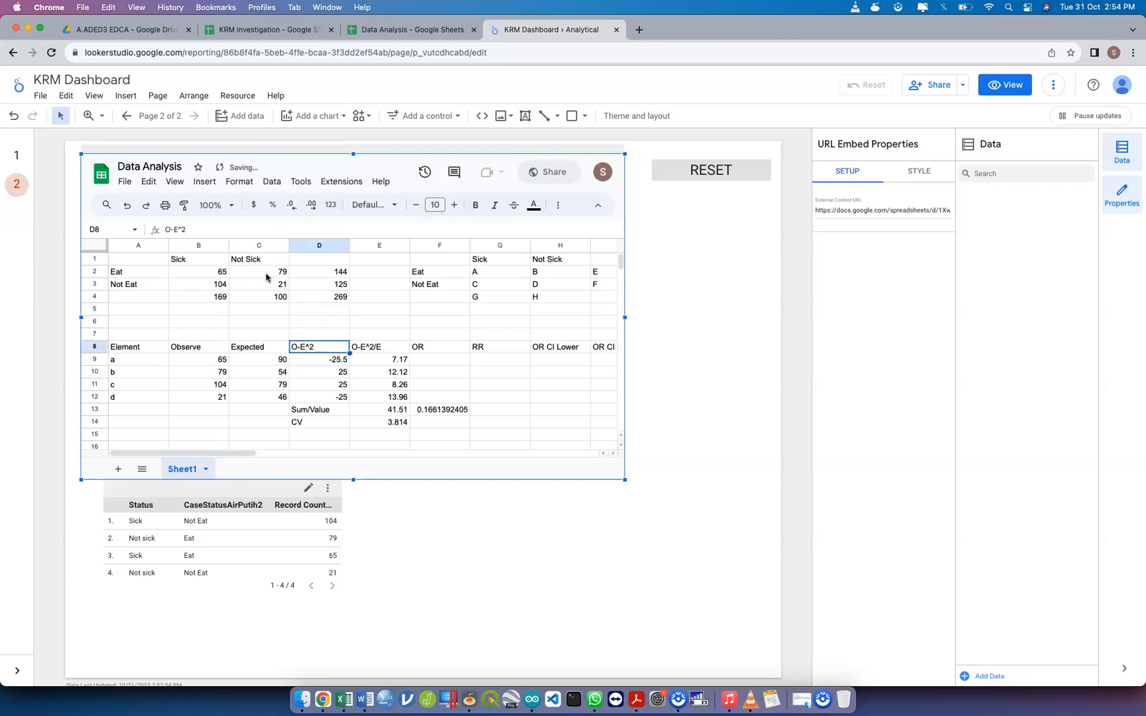
{"action": "key", "text": "Down"}
{"action": "key", "text": "Down"}
{"action": "key", "text": "Up"}
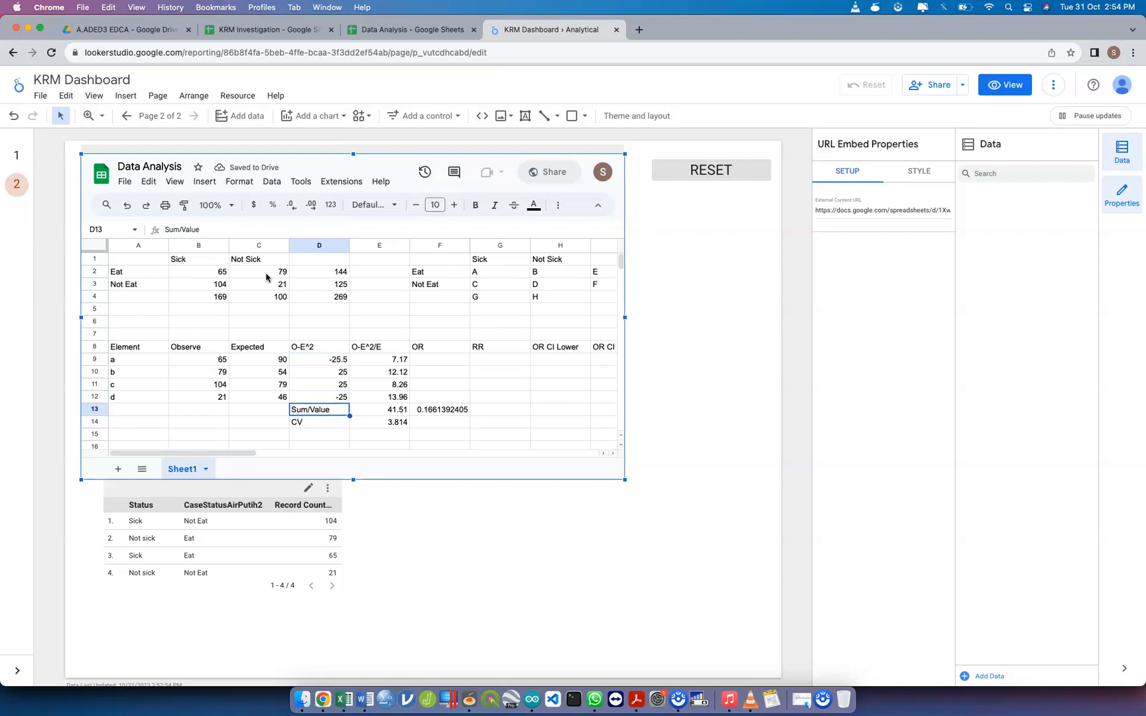
{"action": "key", "text": "Right"}
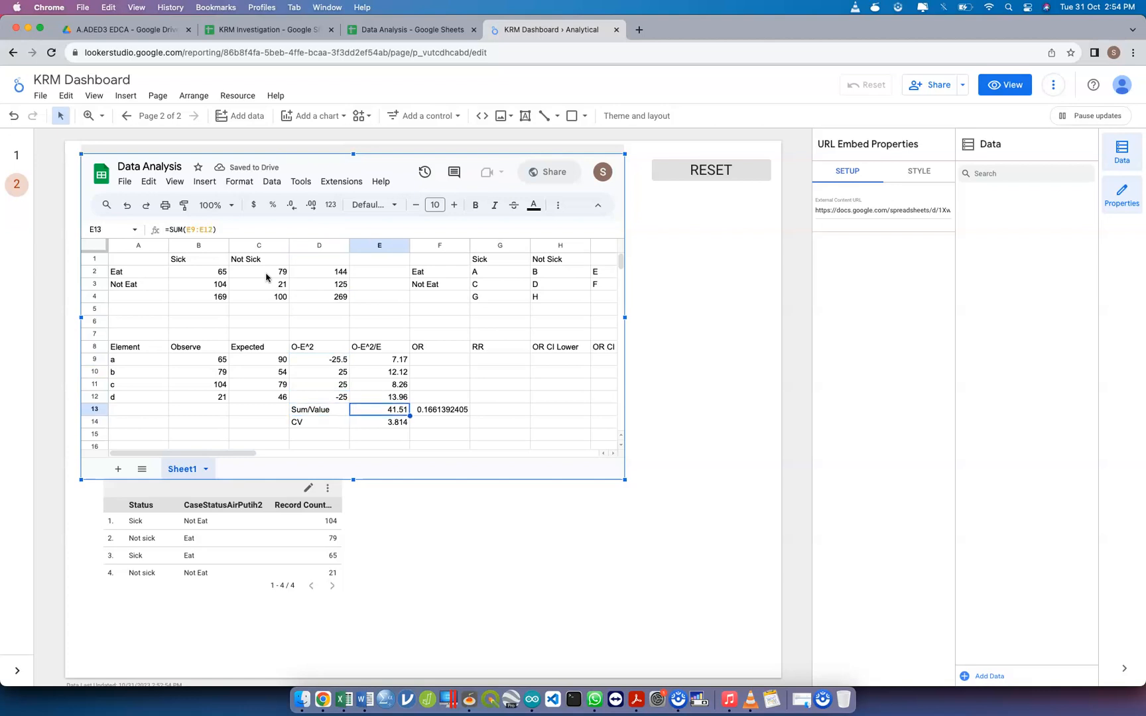
{"action": "key", "text": "Right"}
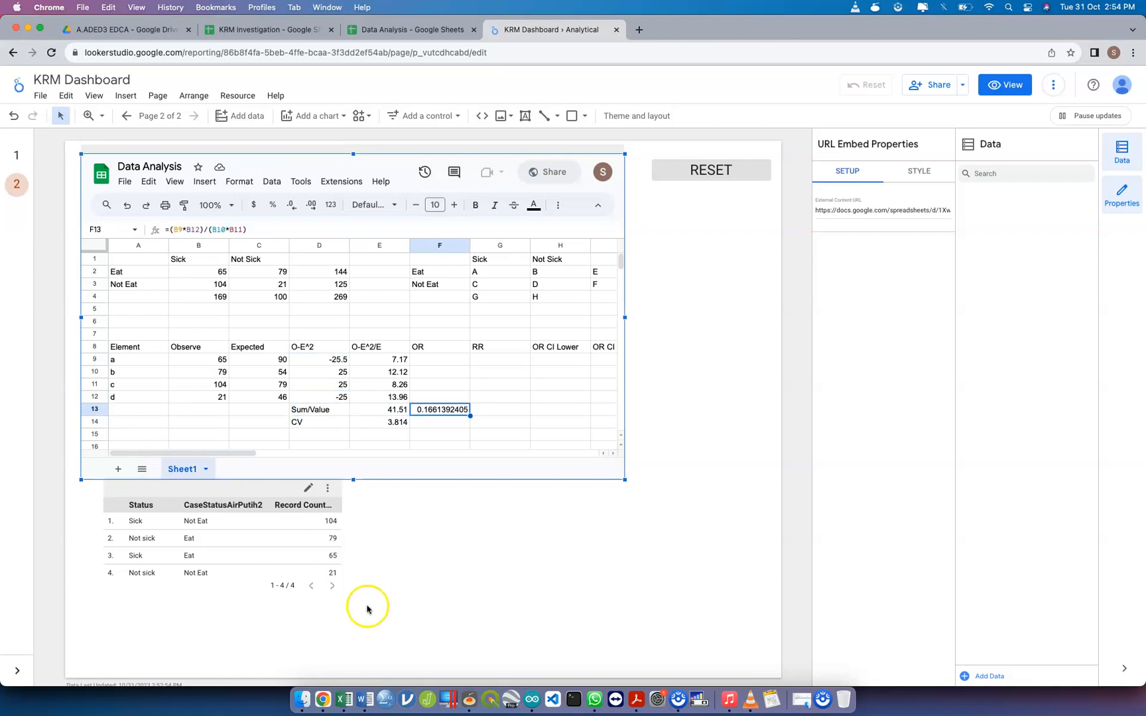
{"action": "left_click", "coordinate": [455, 569]}
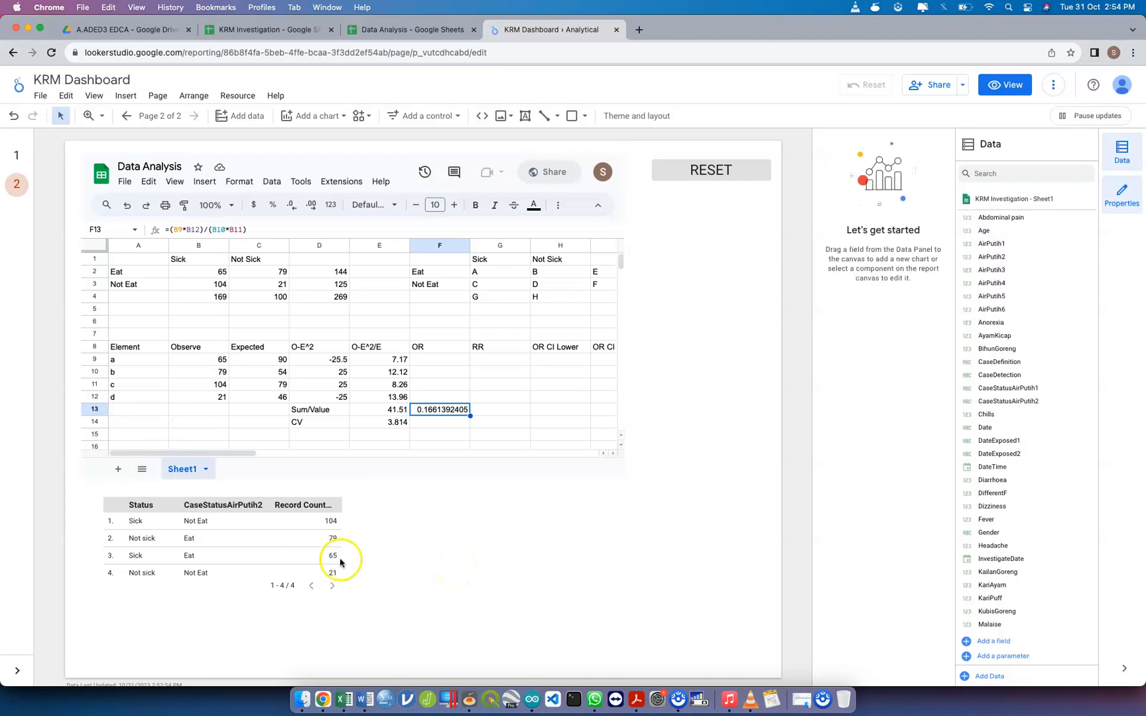
{"action": "left_click", "coordinate": [269, 551]}
{"action": "left_click_drag", "start_coordinate": [342, 546], "coordinate": [377, 556]}
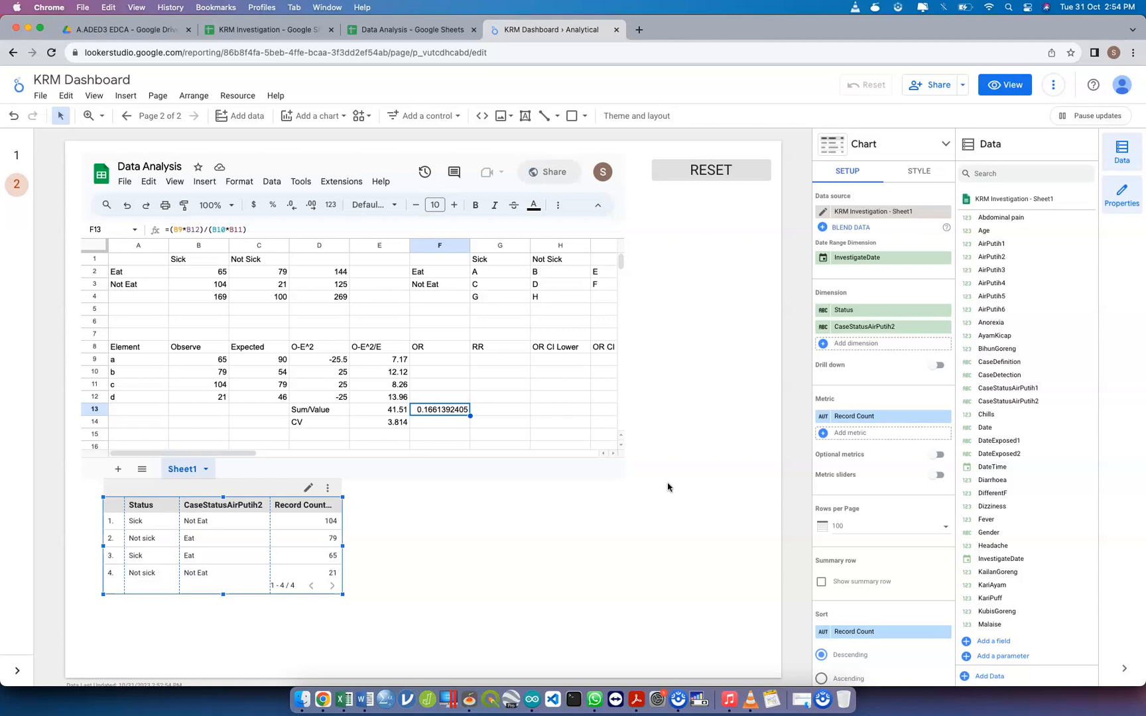
{"action": "left_click", "coordinate": [609, 534]}
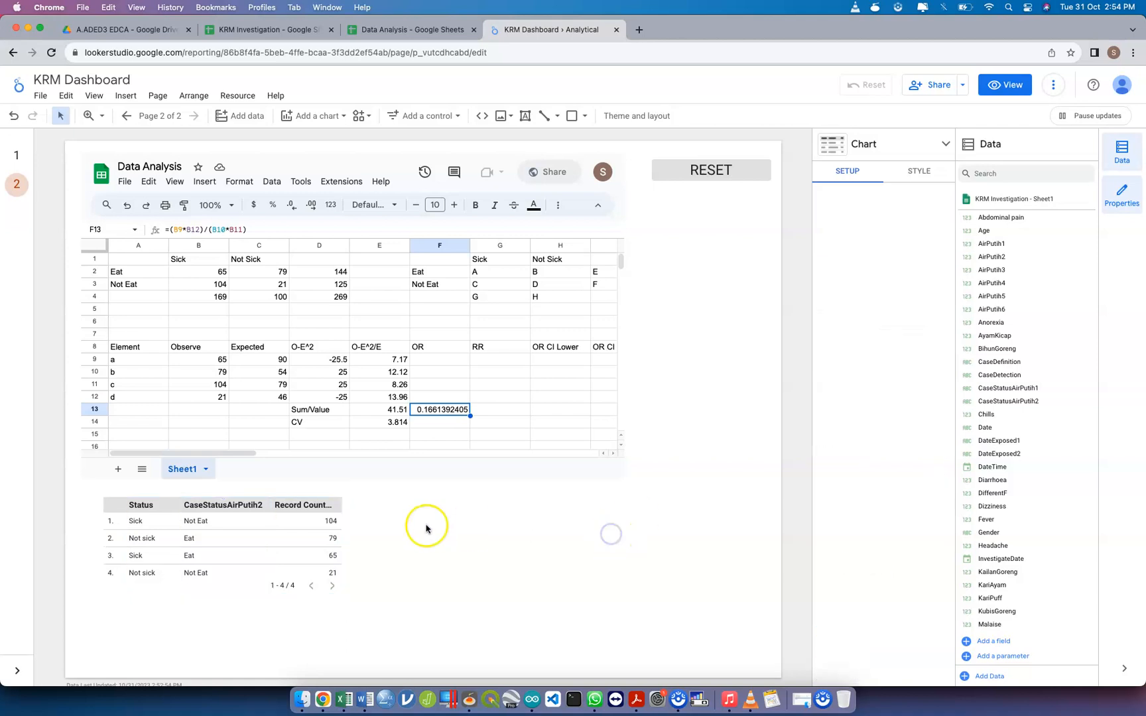
Replace the table's CaseStatusAirPutih2 dimension with CaseStatusAirPutih1
{"action": "left_click", "coordinate": [272, 550]}
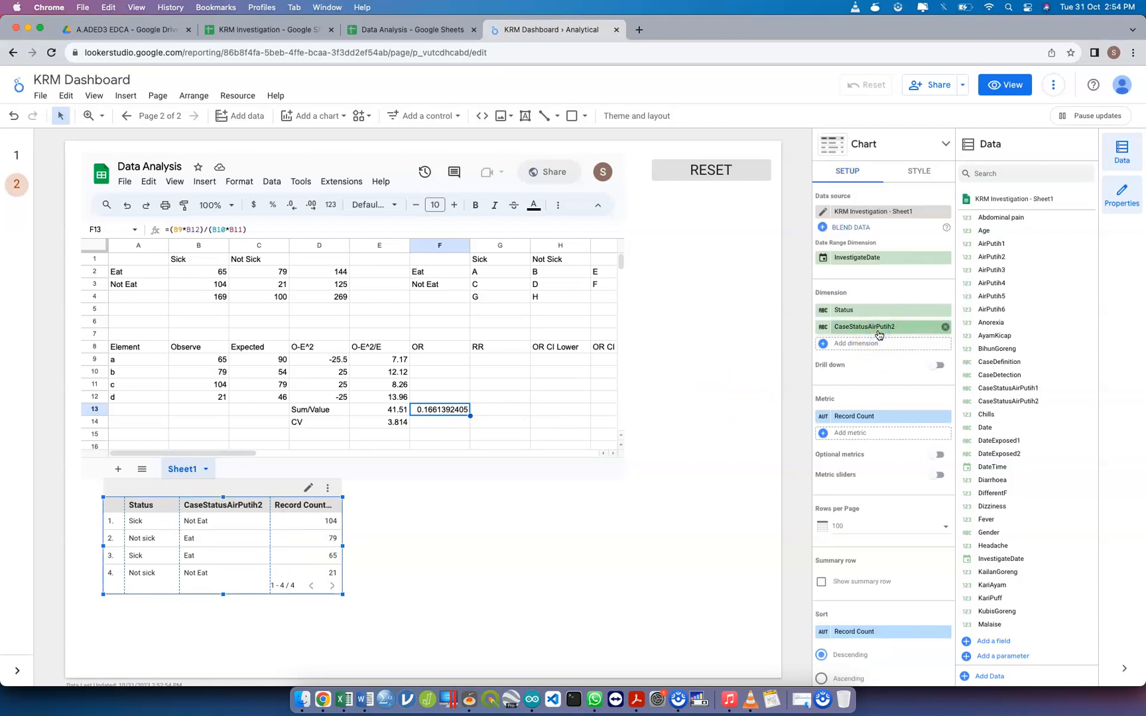
{"action": "left_click", "coordinate": [901, 333]}
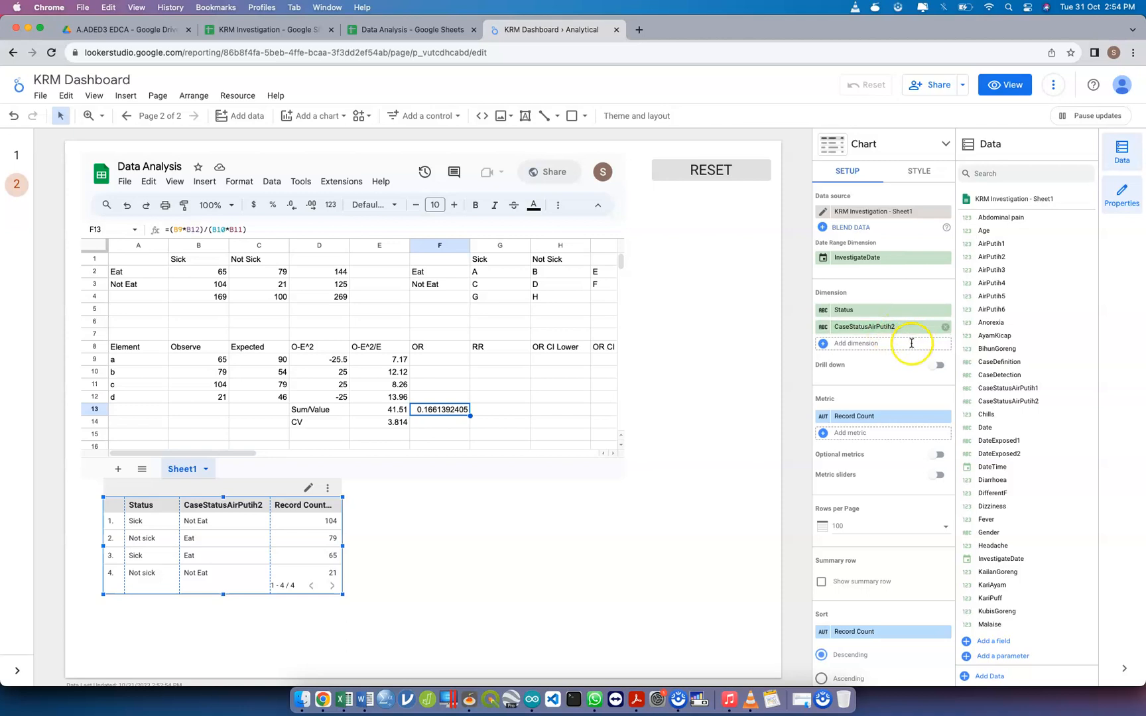
{"action": "left_click", "coordinate": [912, 332]}
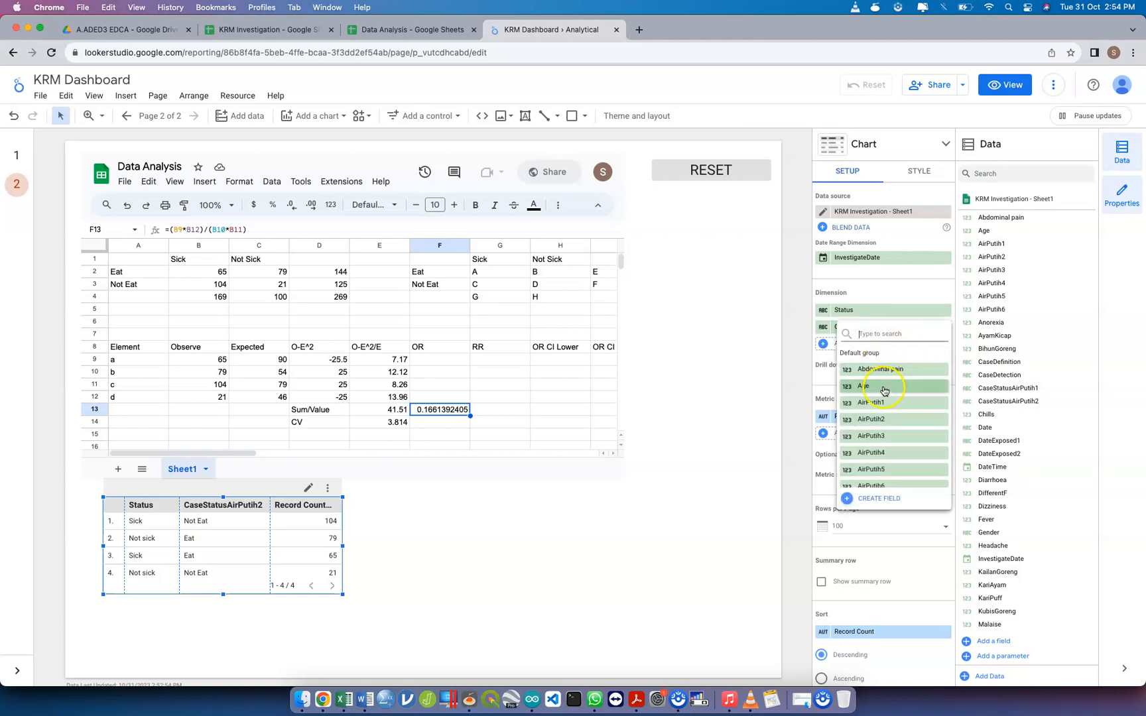
{"action": "type", "text": "case"}
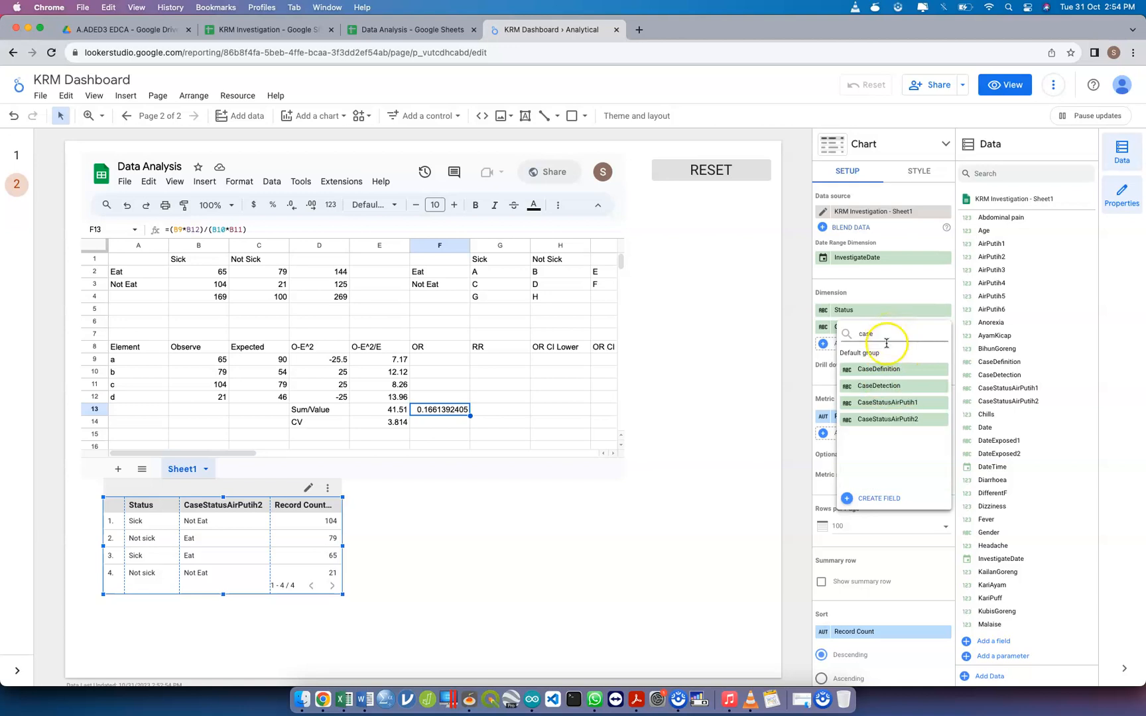
{"action": "left_click", "coordinate": [901, 404]}
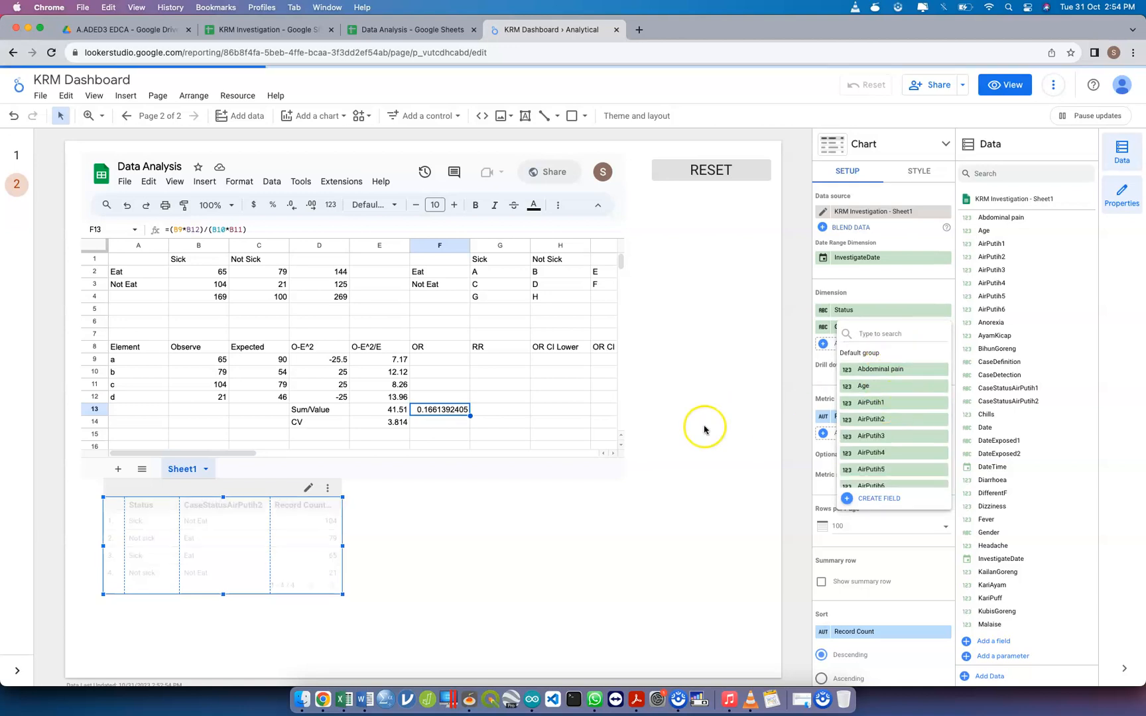
Switch to the Data Analysis spreadsheet and copy its sharing link
{"action": "left_click", "coordinate": [290, 30]}
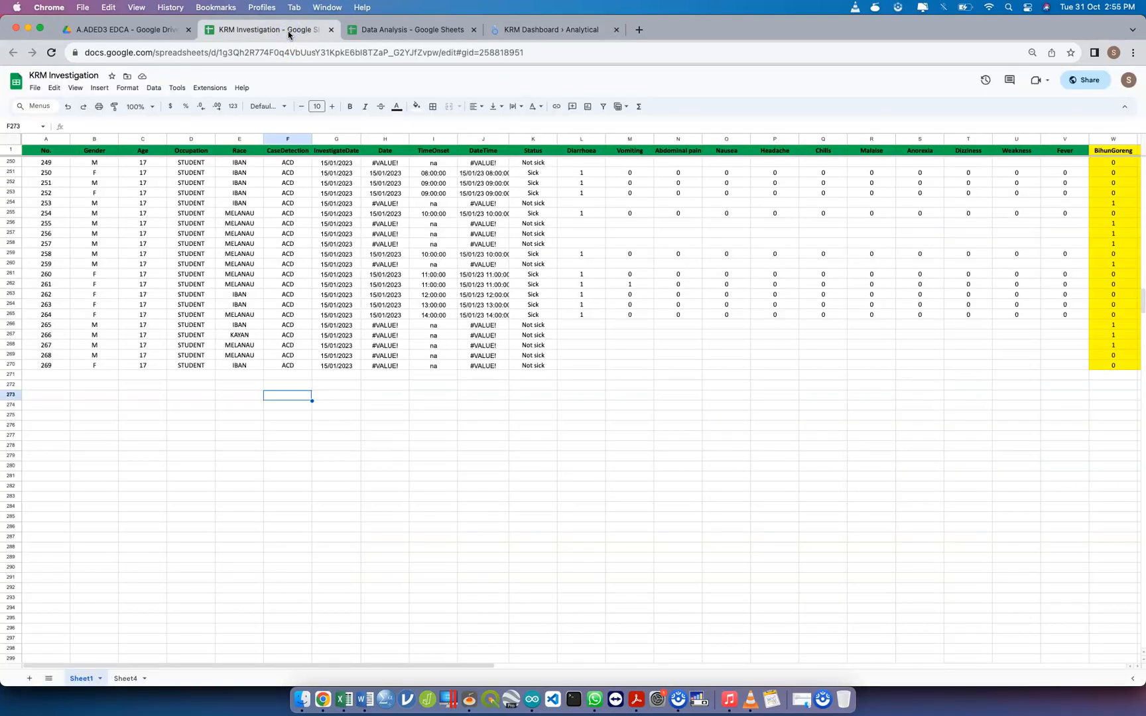
{"action": "left_click", "coordinate": [383, 31]}
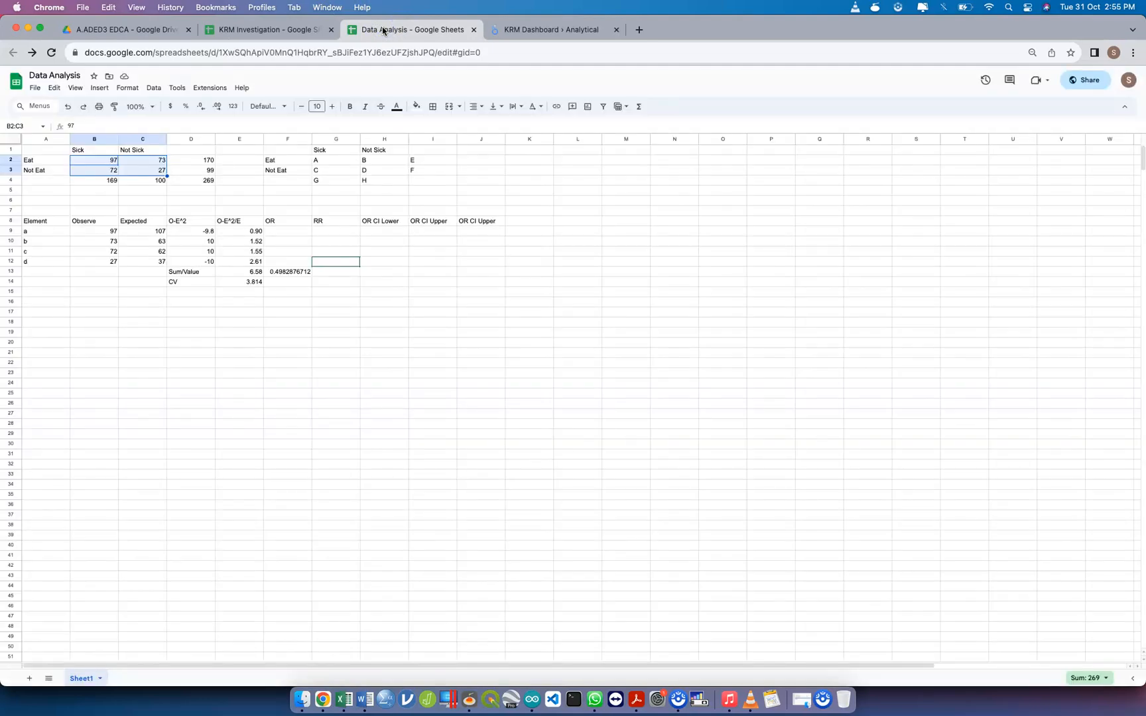
{"action": "left_click", "coordinate": [1093, 82]}
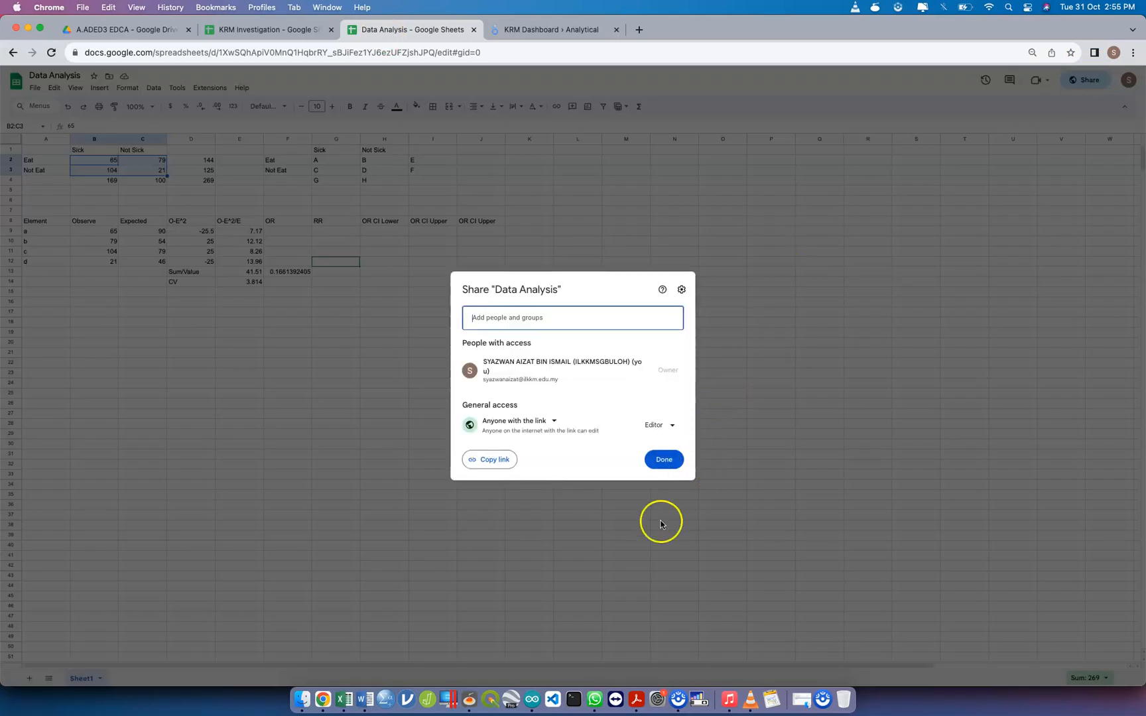
{"action": "left_click", "coordinate": [664, 460]}
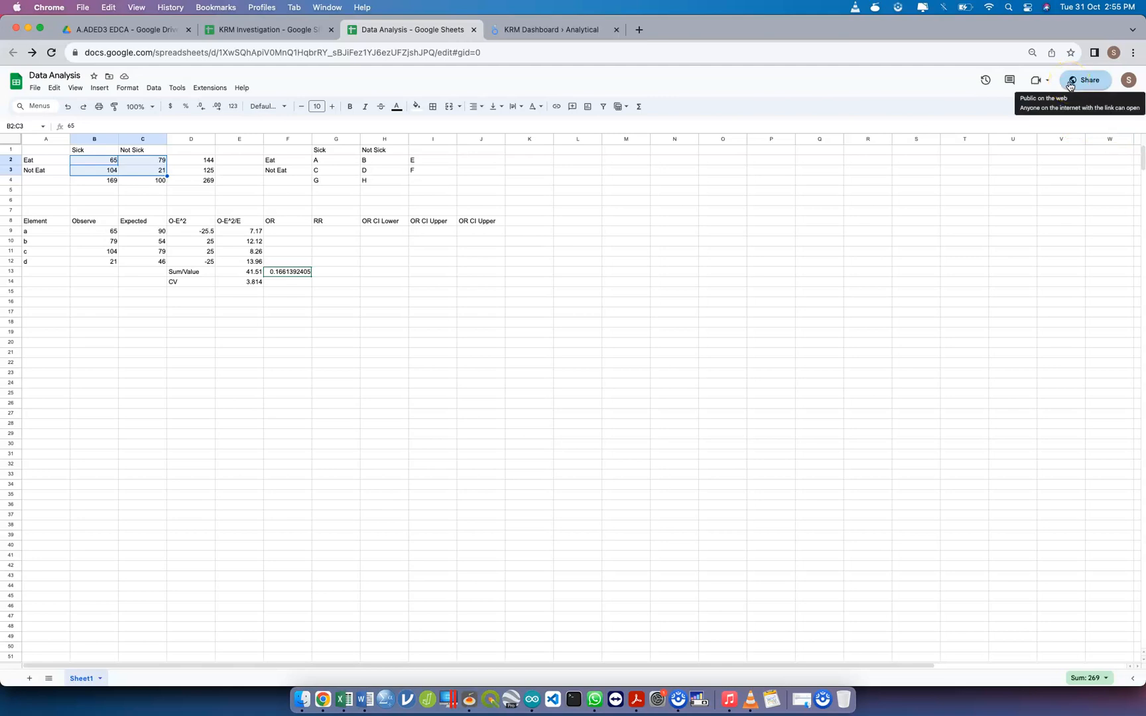
{"action": "left_click", "coordinate": [1069, 83]}
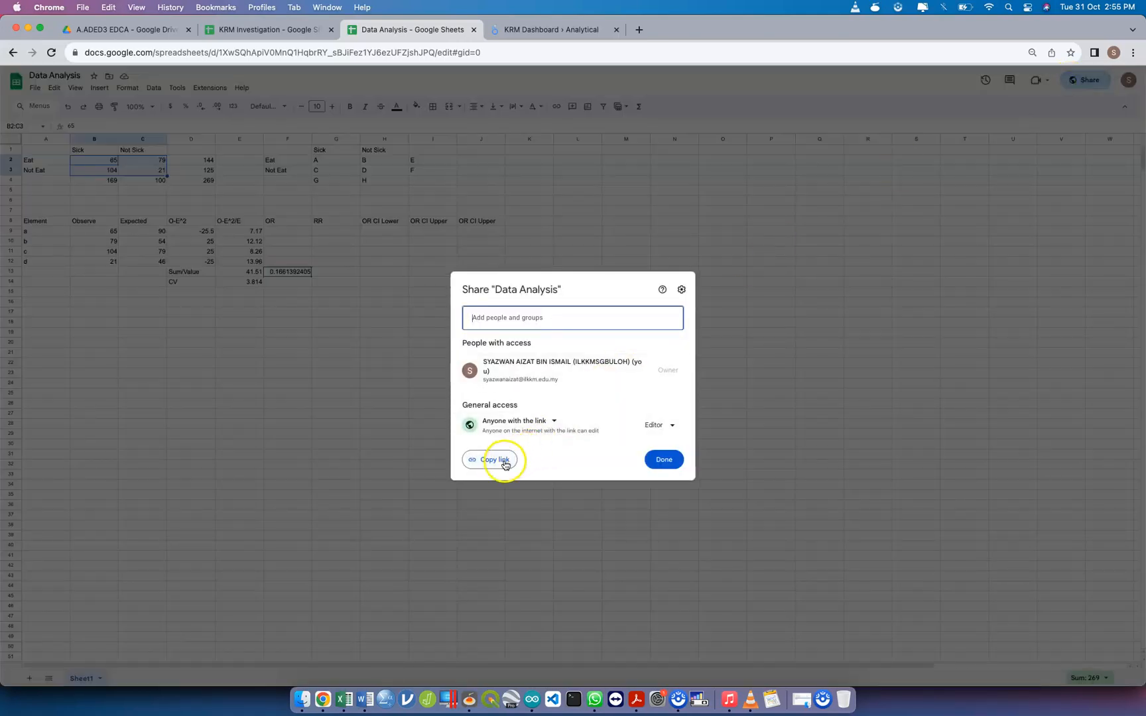
{"action": "left_click", "coordinate": [505, 465]}
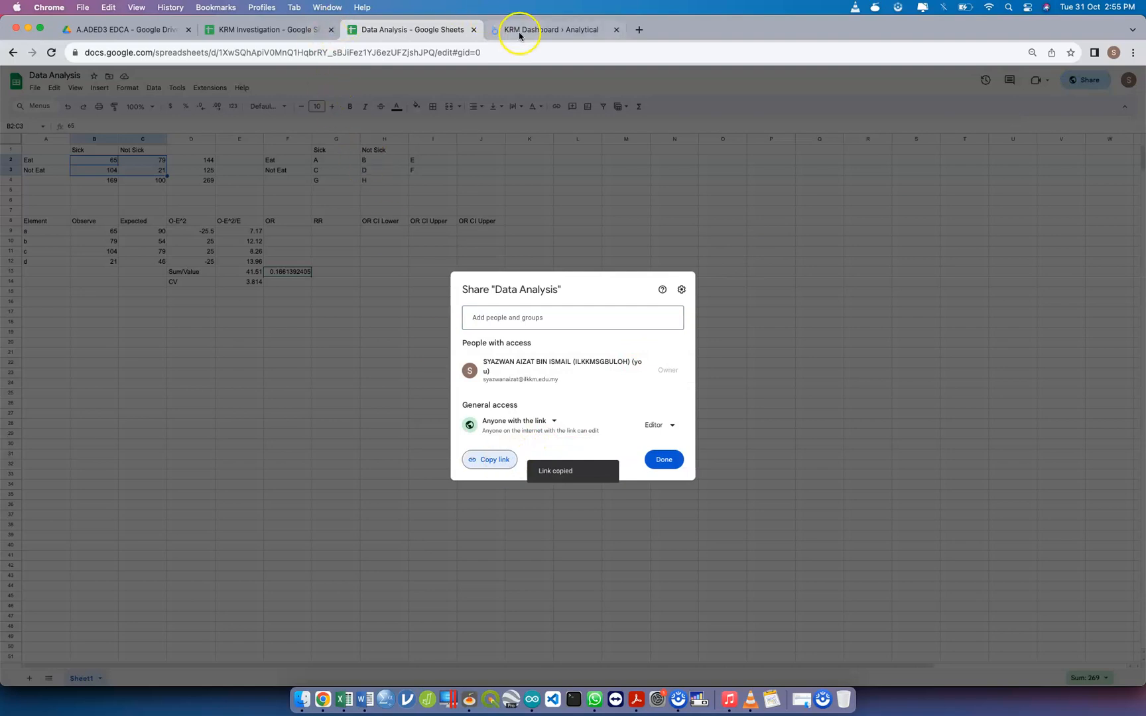
{"action": "left_click", "coordinate": [551, 30]}
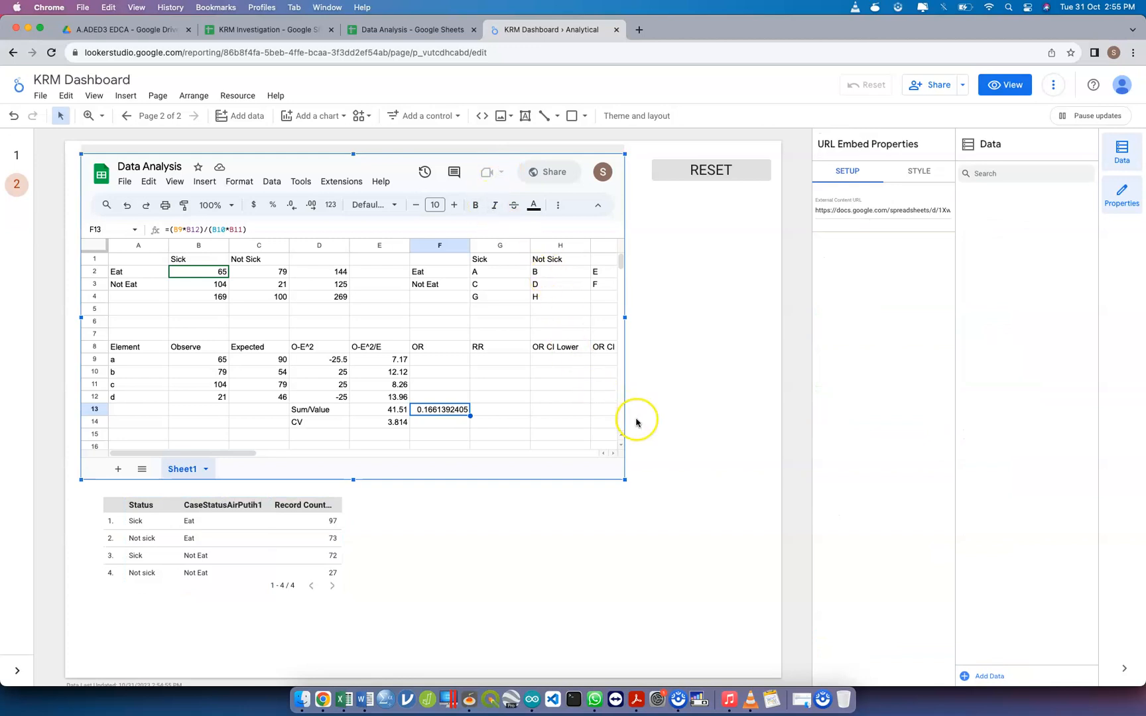
{"action": "left_click", "coordinate": [673, 294]}
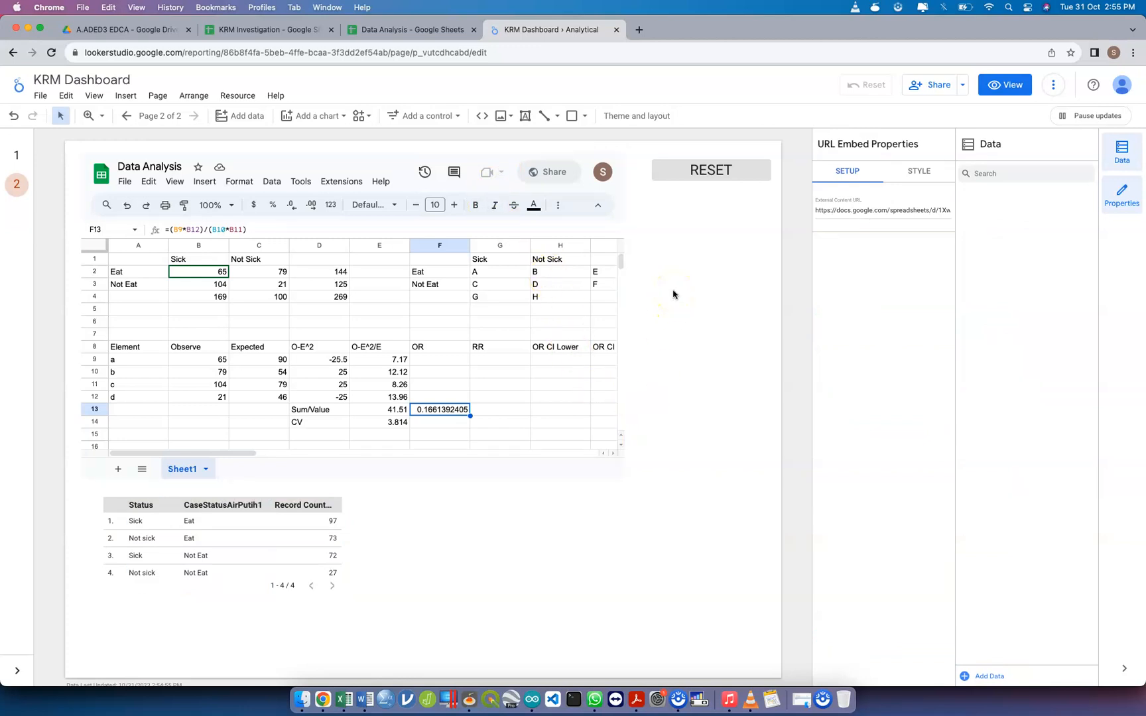
{"action": "left_click", "coordinate": [580, 314]}
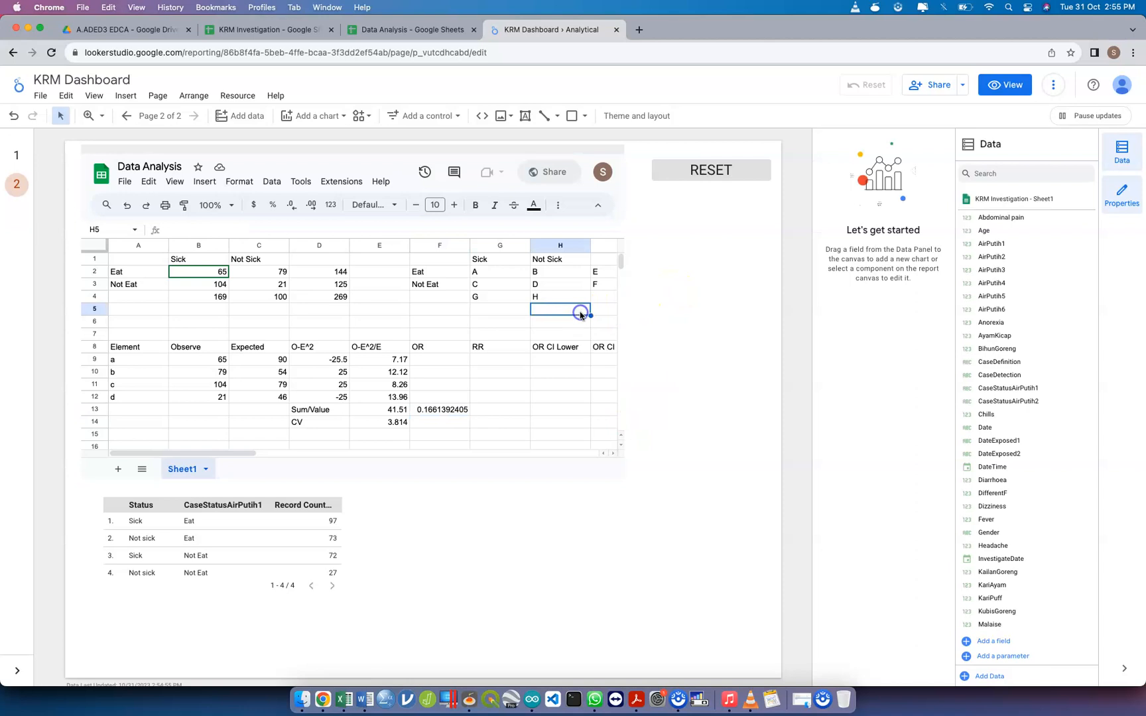
{"action": "left_click", "coordinate": [574, 386]}
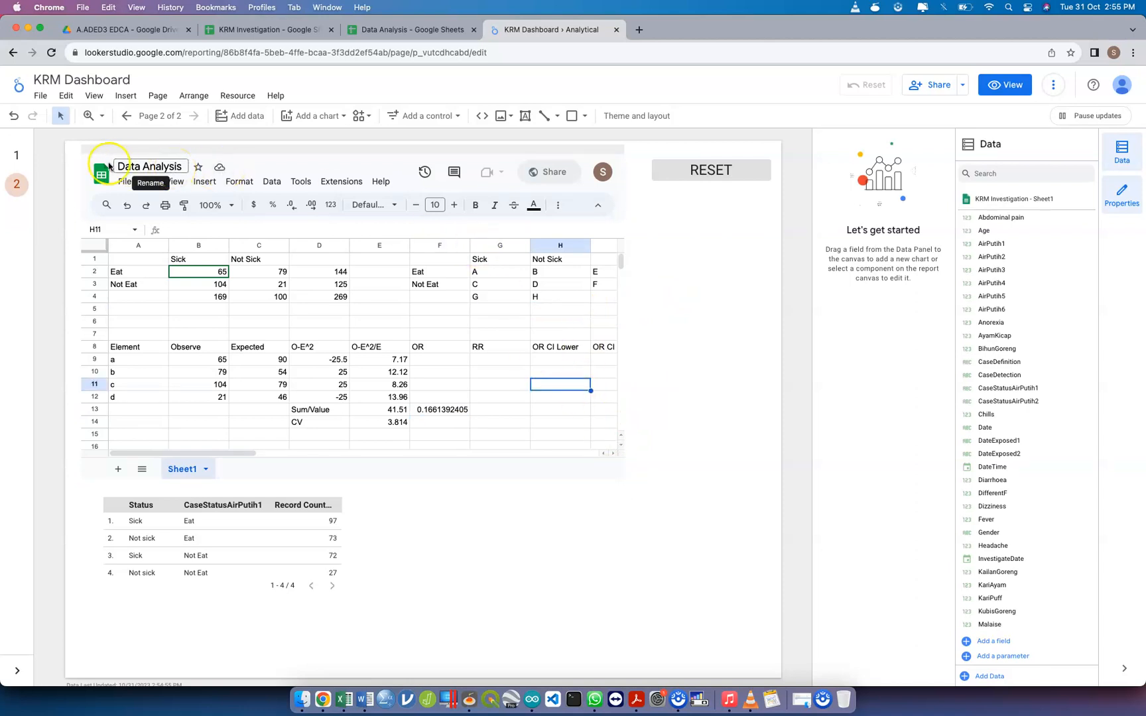
{"action": "left_click", "coordinate": [73, 166]}
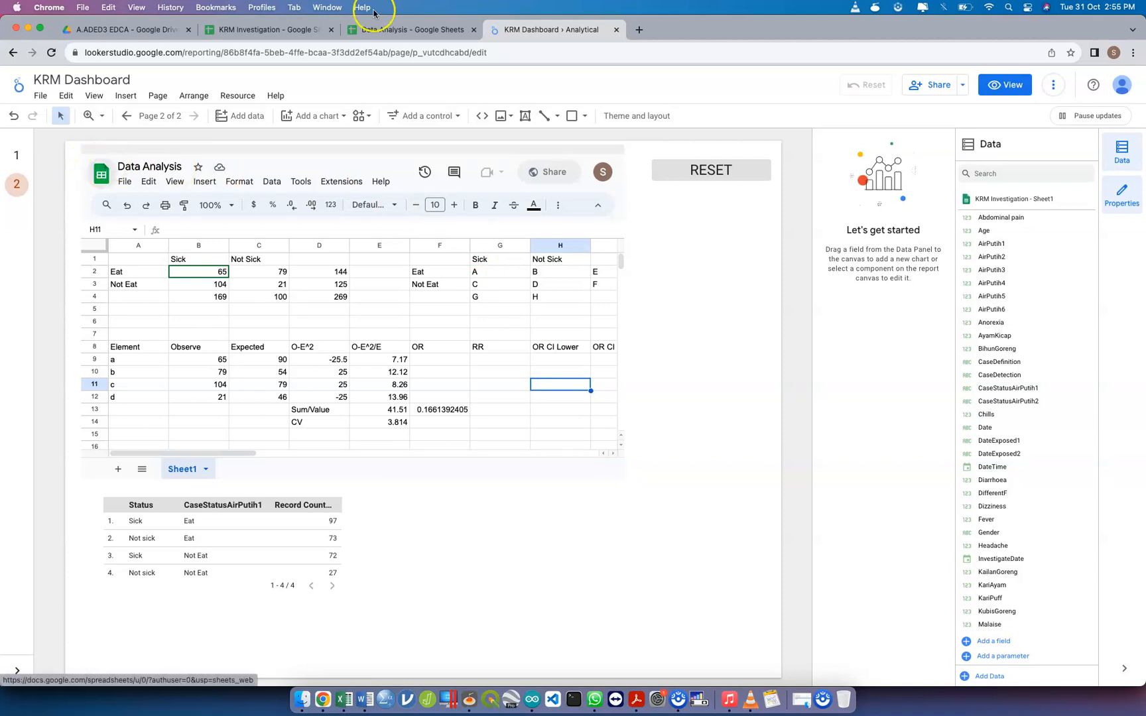
Copy the Data Analysis spreadsheet's web address and open the main page of the aded3 repository on GitHub
{"action": "left_click", "coordinate": [417, 30]}
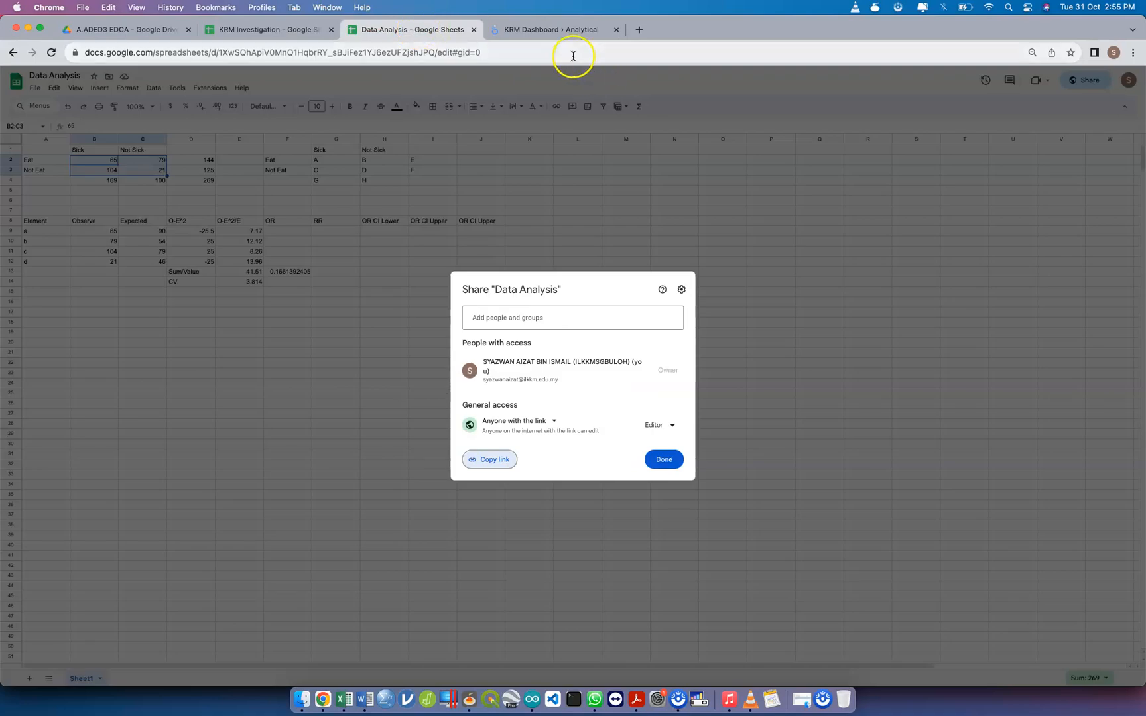
{"action": "left_click", "coordinate": [573, 55]}
{"action": "key", "text": "ctrl+Up"}
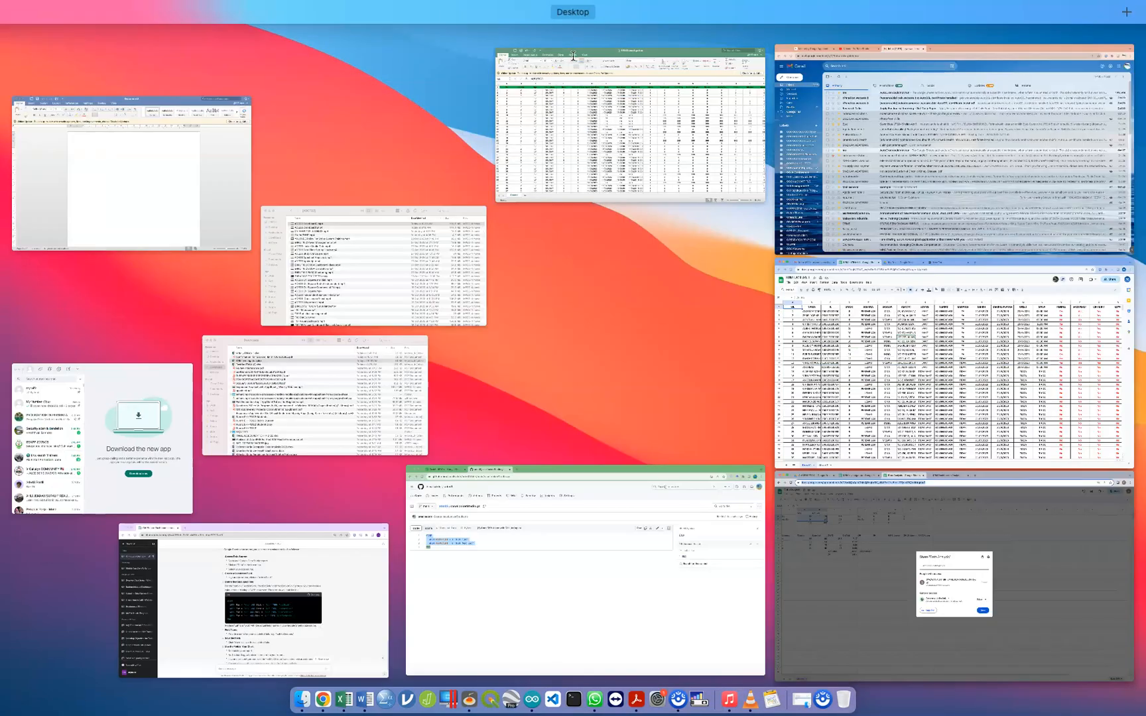
{"action": "left_click", "coordinate": [524, 510]}
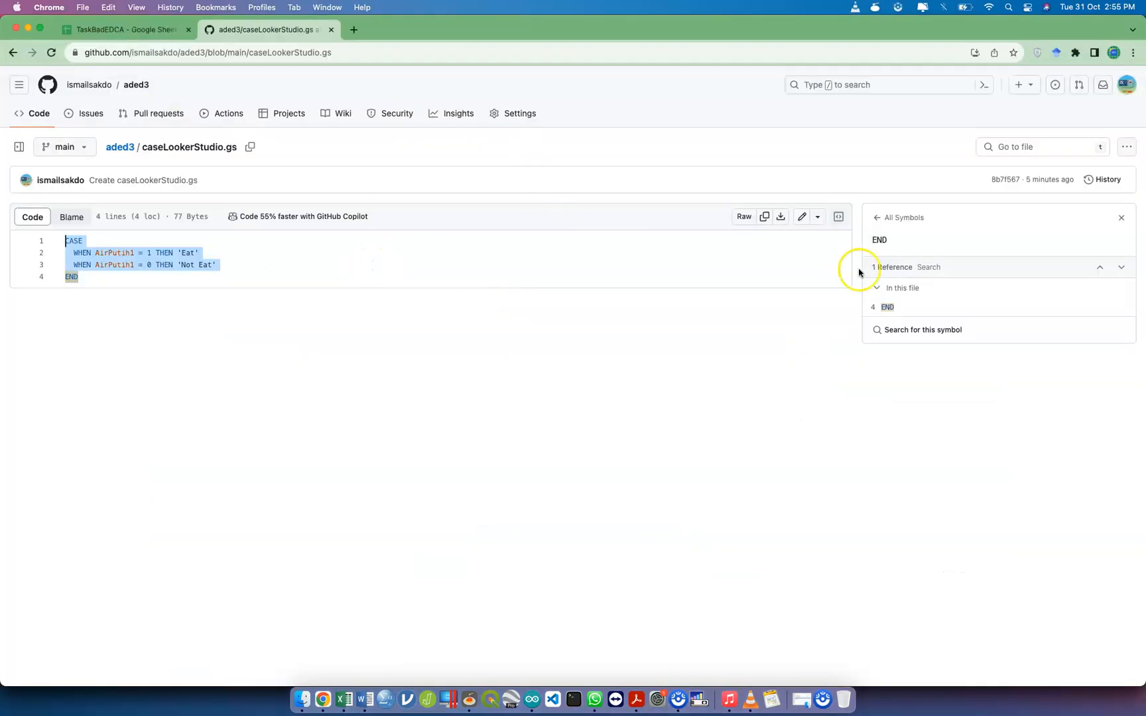
{"action": "left_click", "coordinate": [120, 148]}
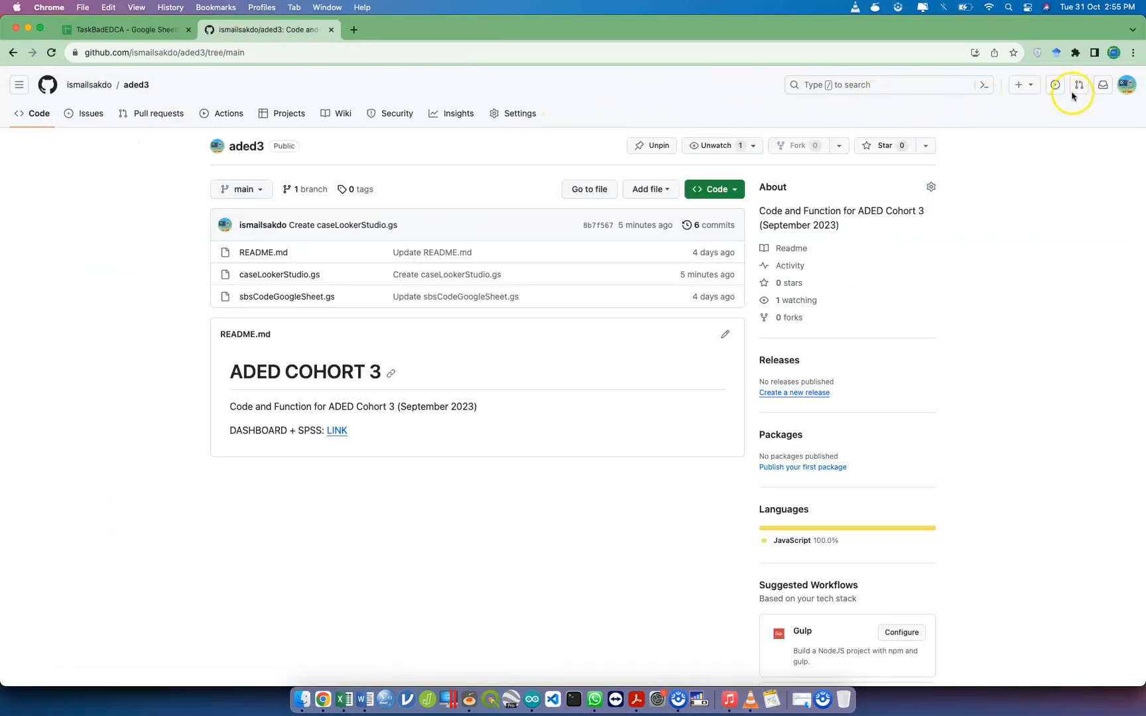
Add the line "DATA KRM (DATA ANALYSIS) [LINK]" with the copied spreadsheet address to README.md and commit it to main
{"action": "left_click", "coordinate": [723, 339]}
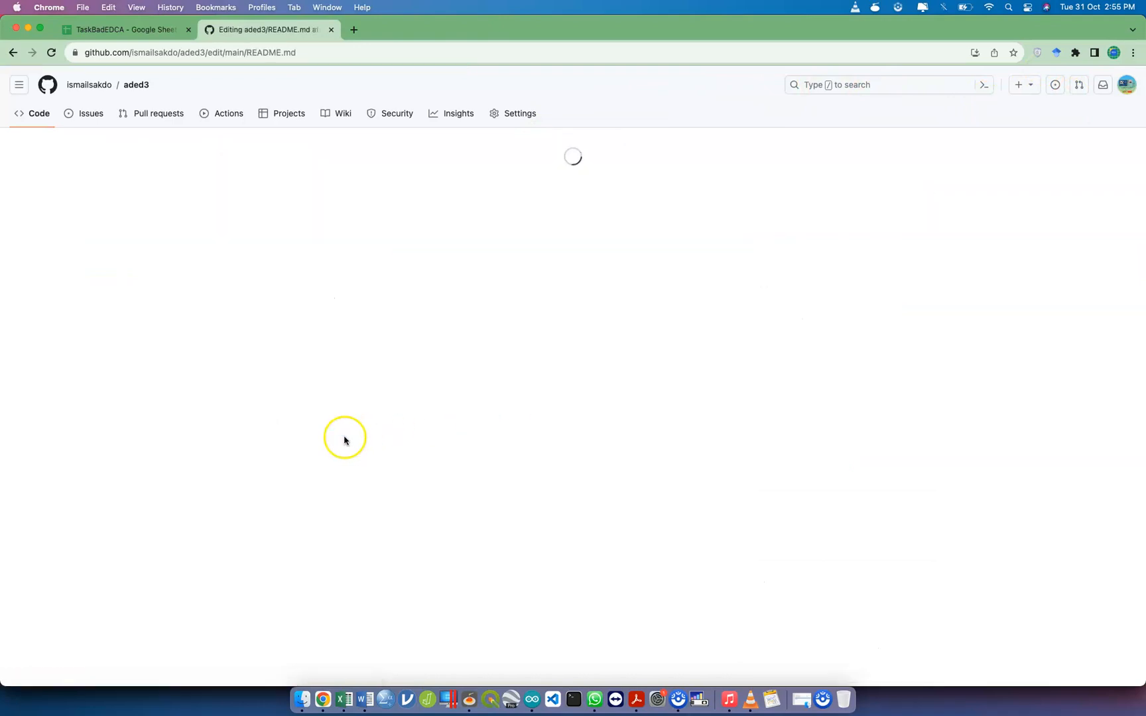
{"action": "left_click", "coordinate": [536, 255]}
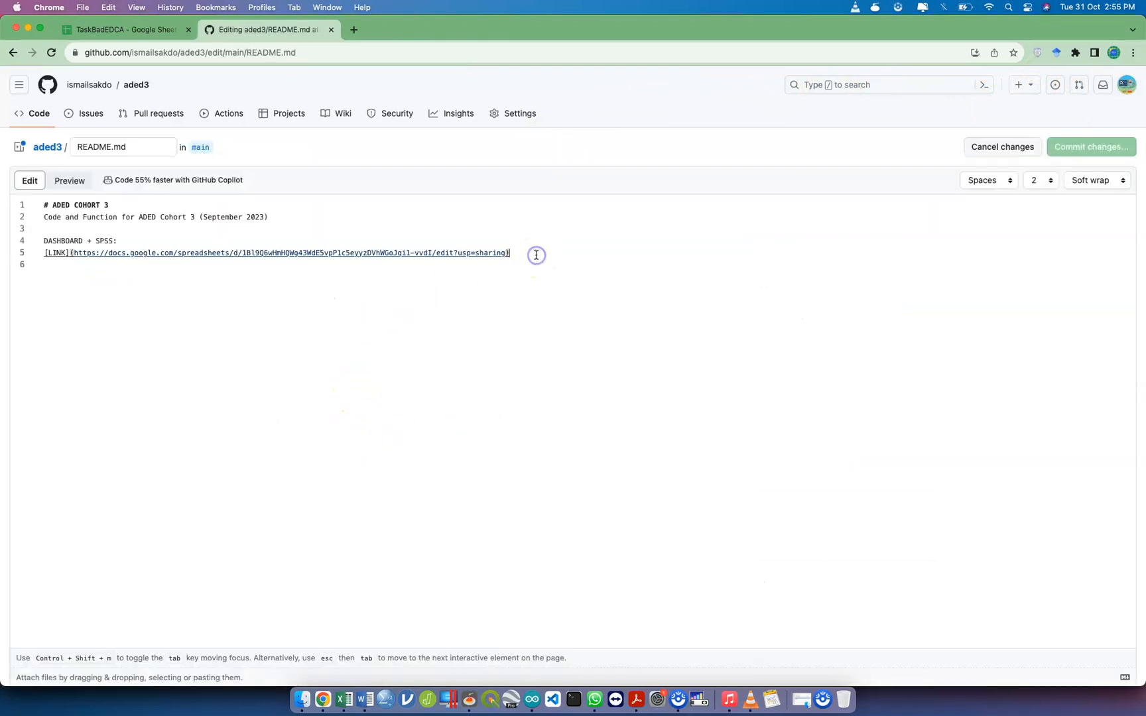
{"action": "key", "text": "Return"}
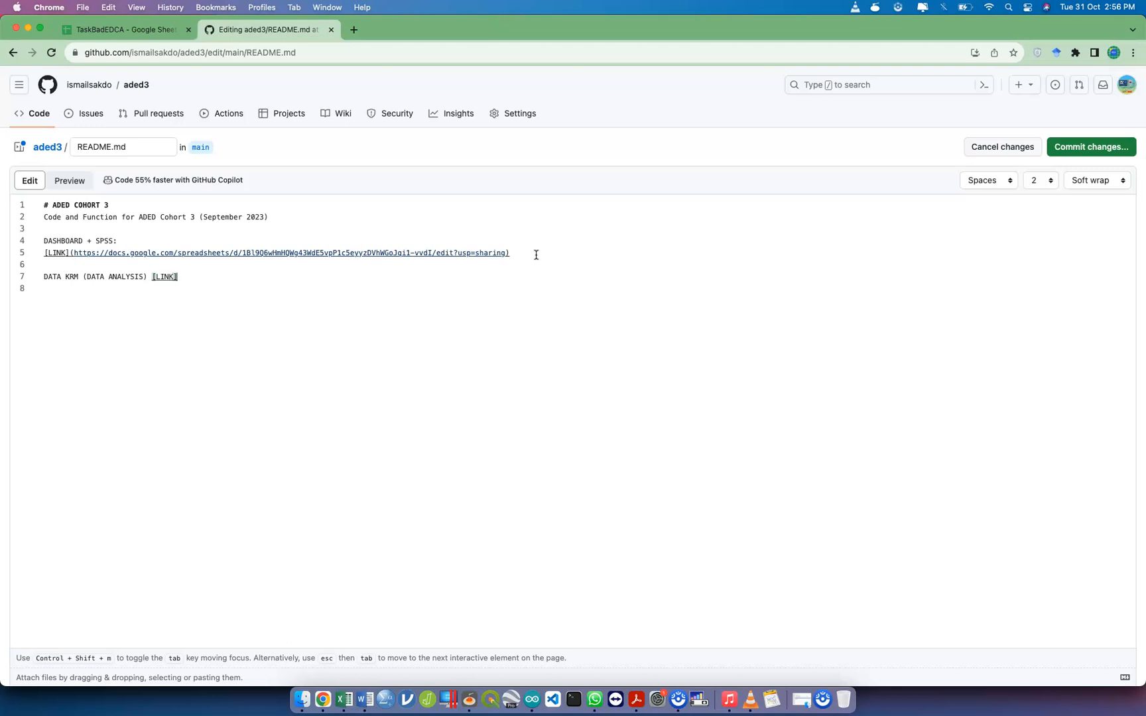
{"action": "key", "text": "super+v"}
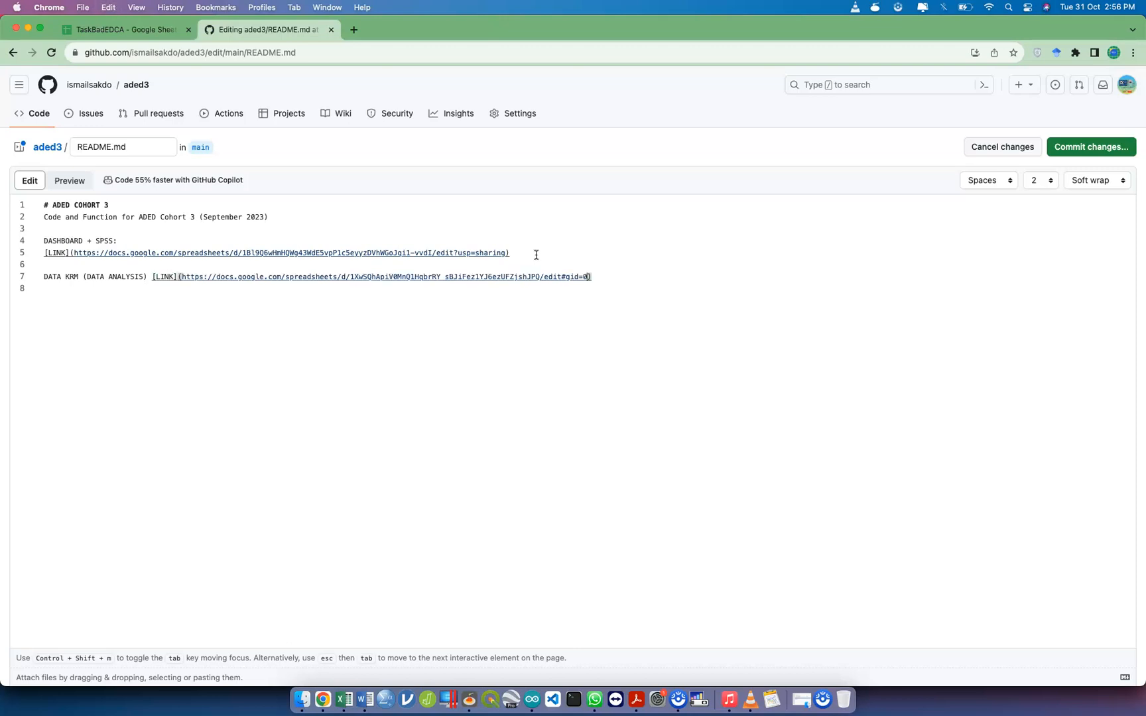
{"action": "left_click", "coordinate": [1100, 146]}
{"action": "left_click", "coordinate": [666, 505]}
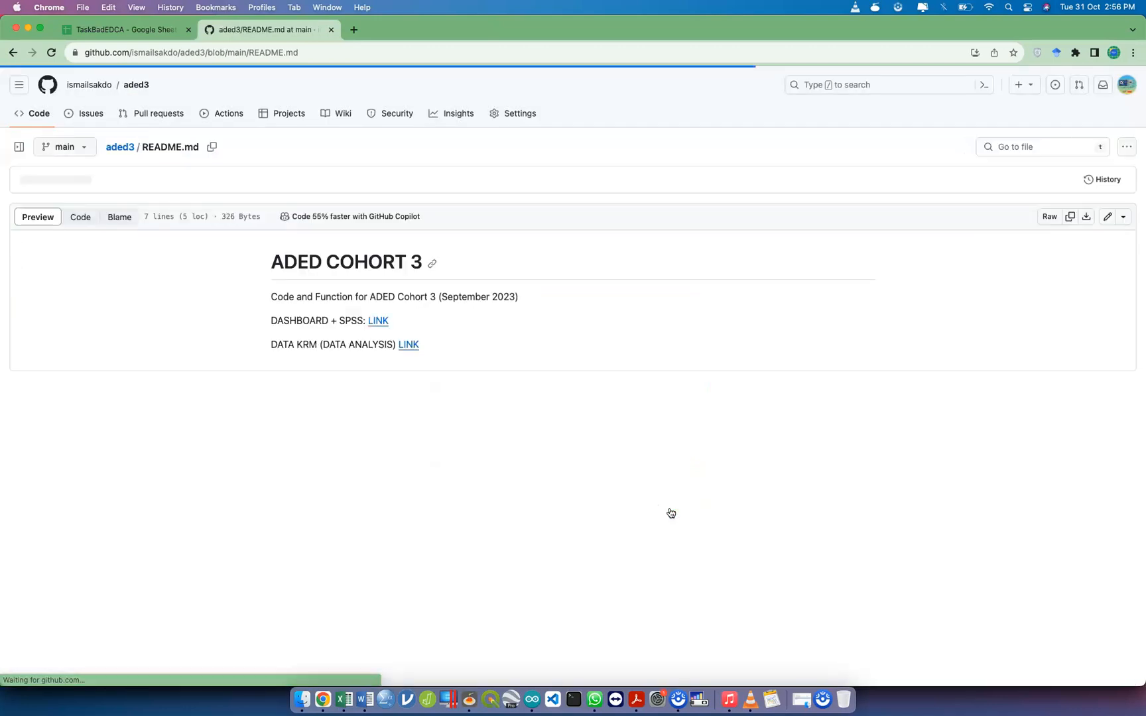
Follow the README's DATA KRM link and examine the OR, RR and OR CI cells in row 13 of the spreadsheet
{"action": "left_click", "coordinate": [407, 345]}
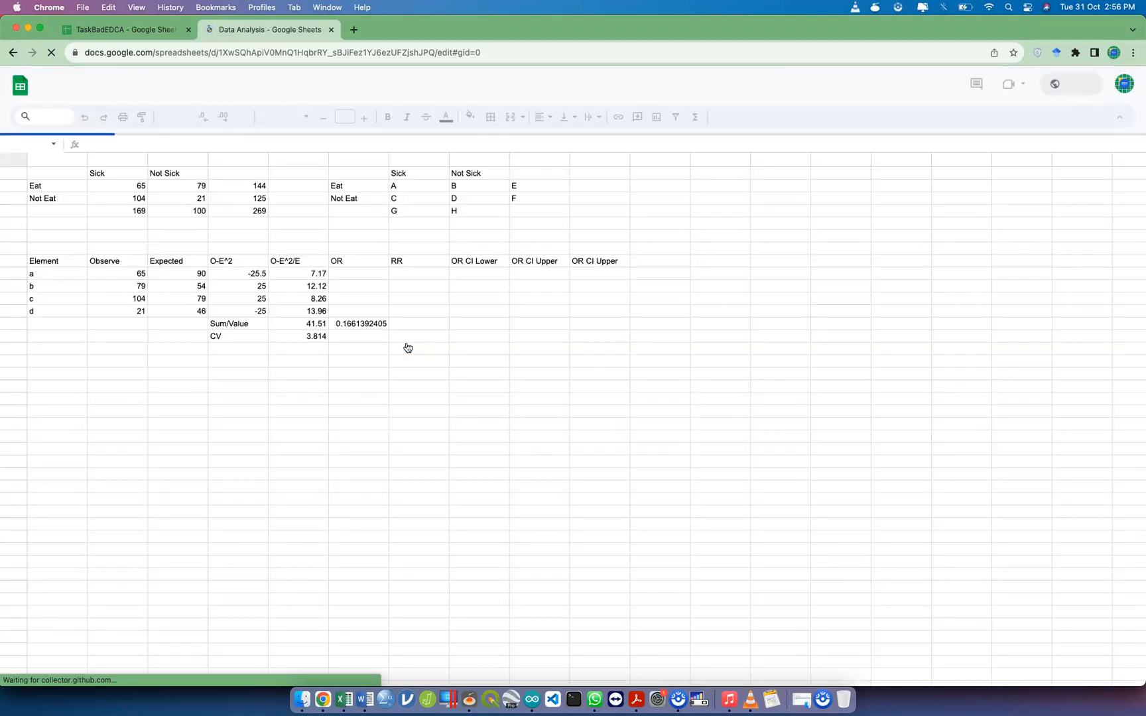
{"action": "left_click", "coordinate": [362, 271]}
{"action": "left_click", "coordinate": [371, 324]}
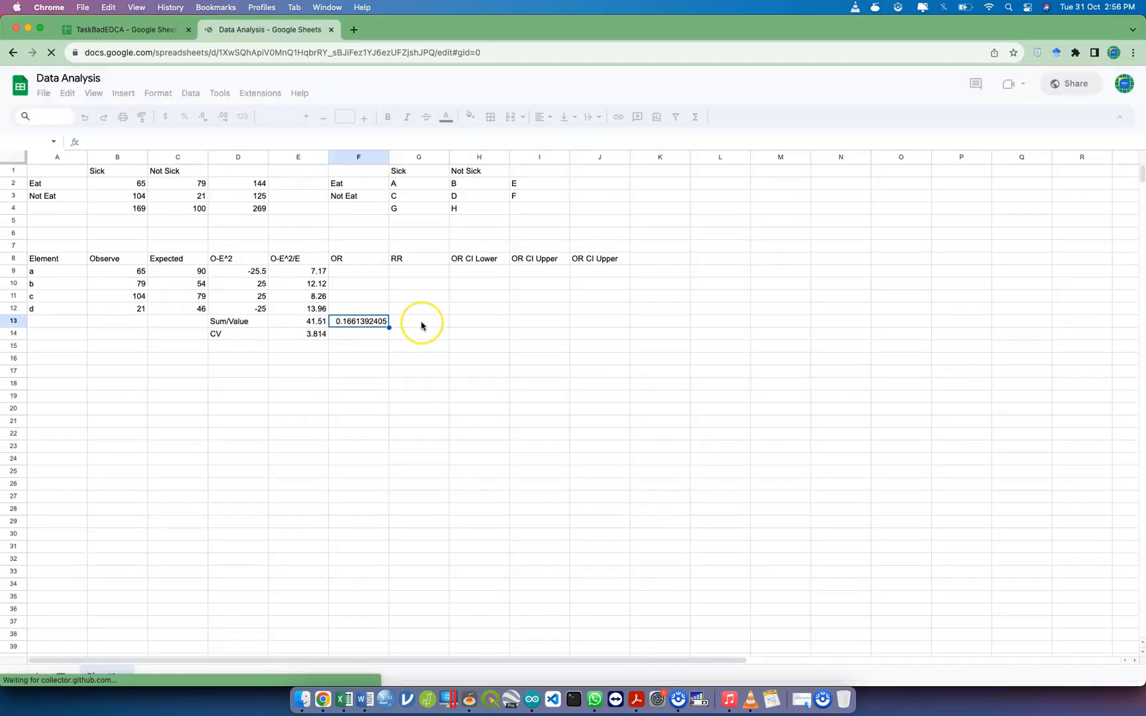
{"action": "left_click", "coordinate": [421, 325]}
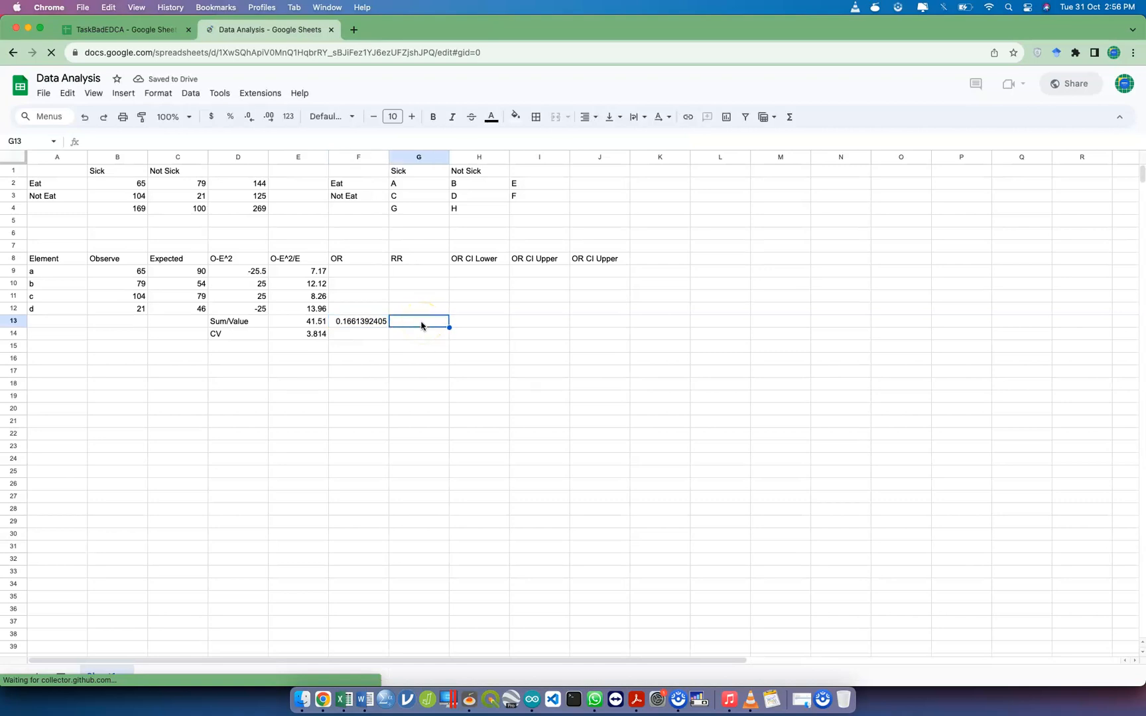
{"action": "left_click", "coordinate": [486, 327]}
{"action": "left_click", "coordinate": [540, 324]}
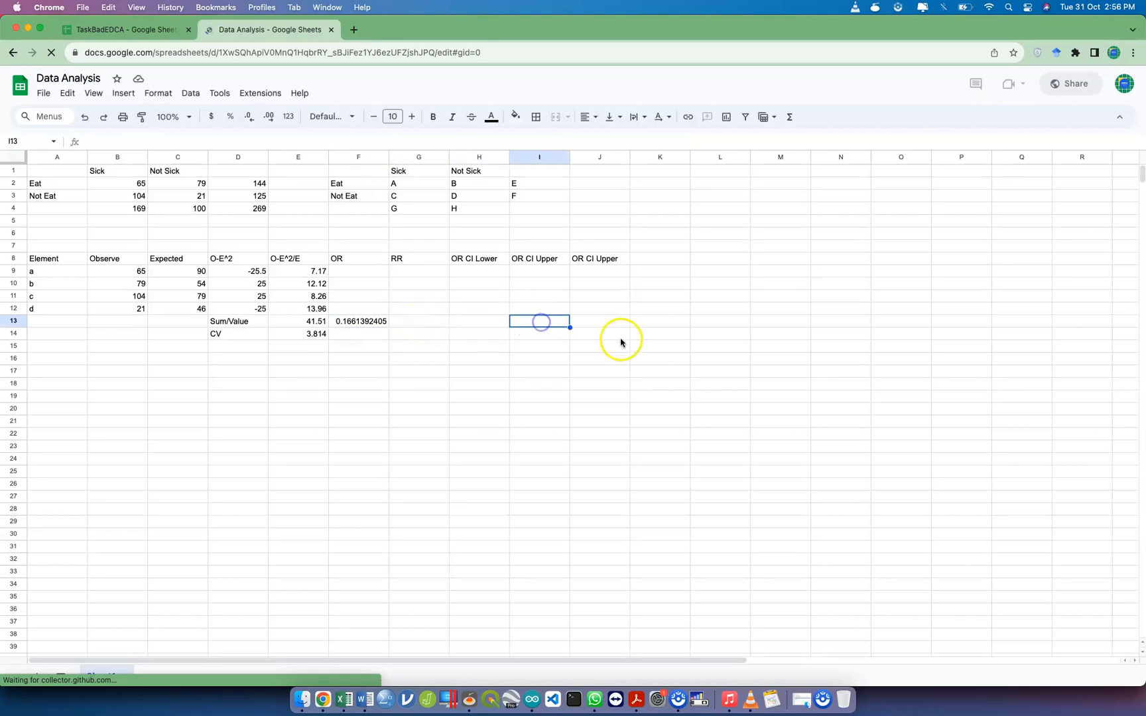
{"action": "left_click", "coordinate": [607, 326]}
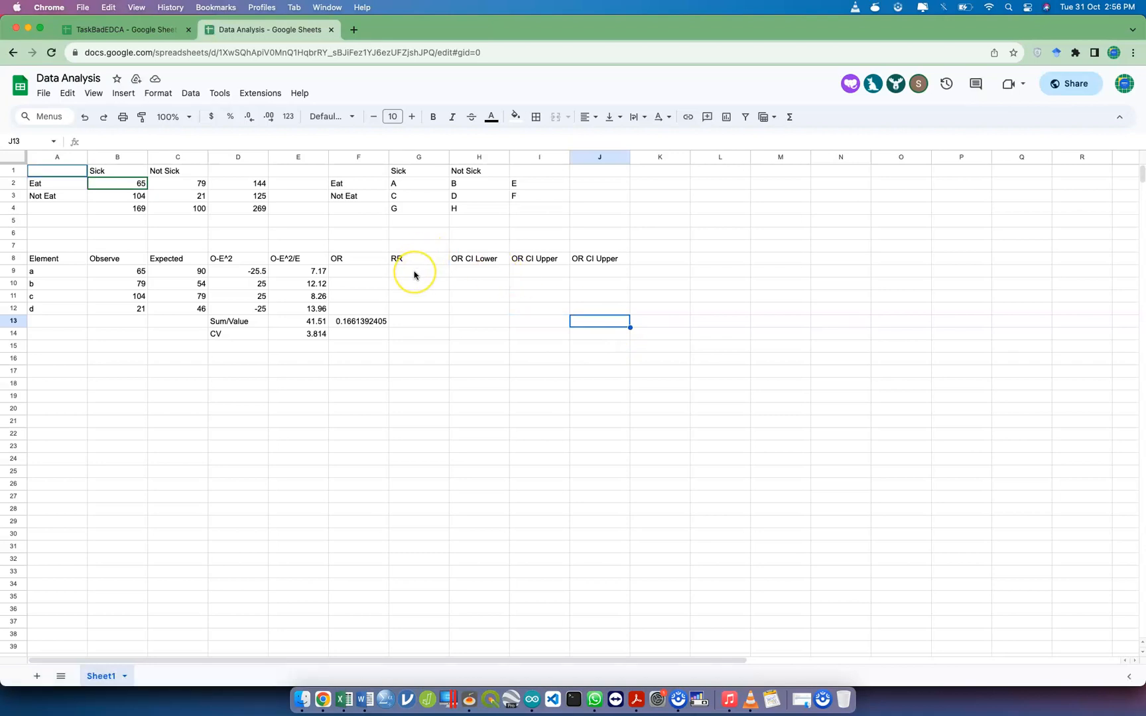
Return to the owner's Data Analysis window, close its sharing dialog and switch to the KRM Dashboard report
{"action": "key", "text": "ctrl+Up"}
{"action": "key", "text": "ctrl+Up"}
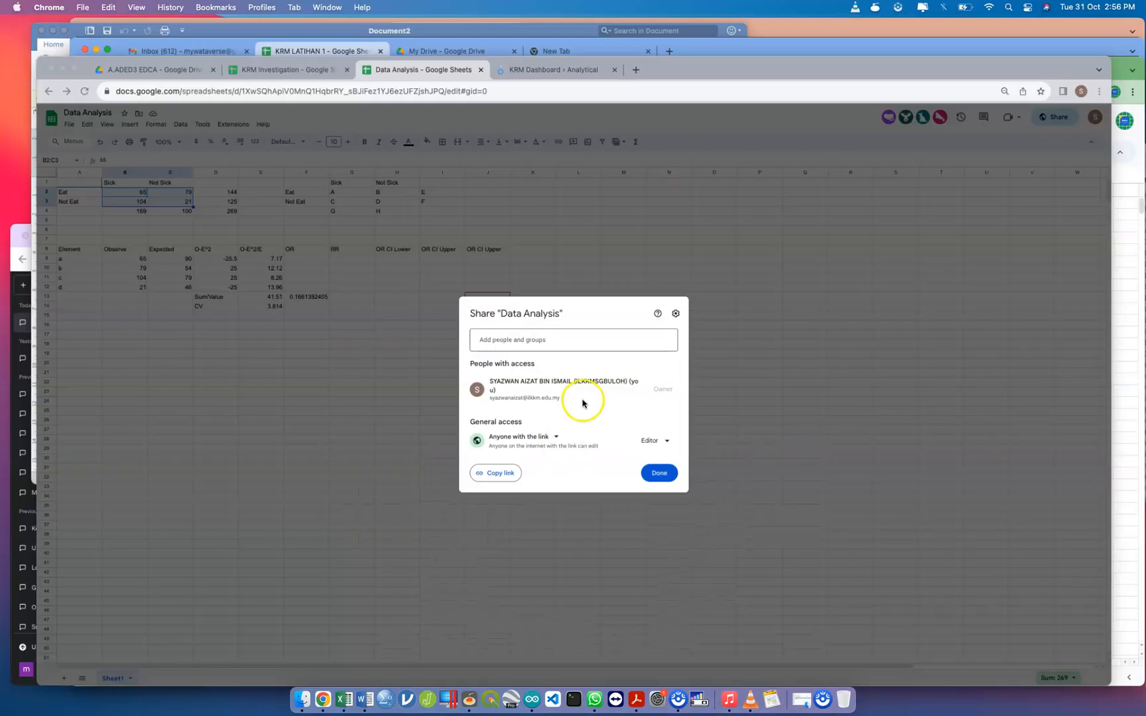
{"action": "left_click", "coordinate": [663, 468]}
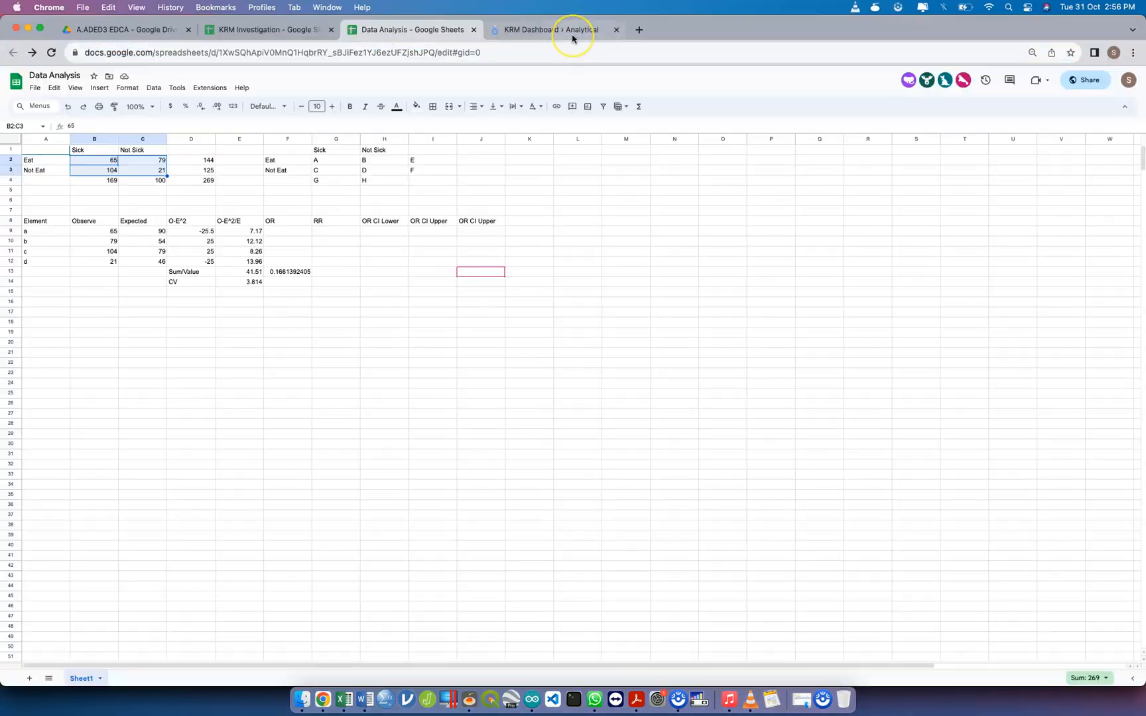
{"action": "left_click", "coordinate": [573, 37]}
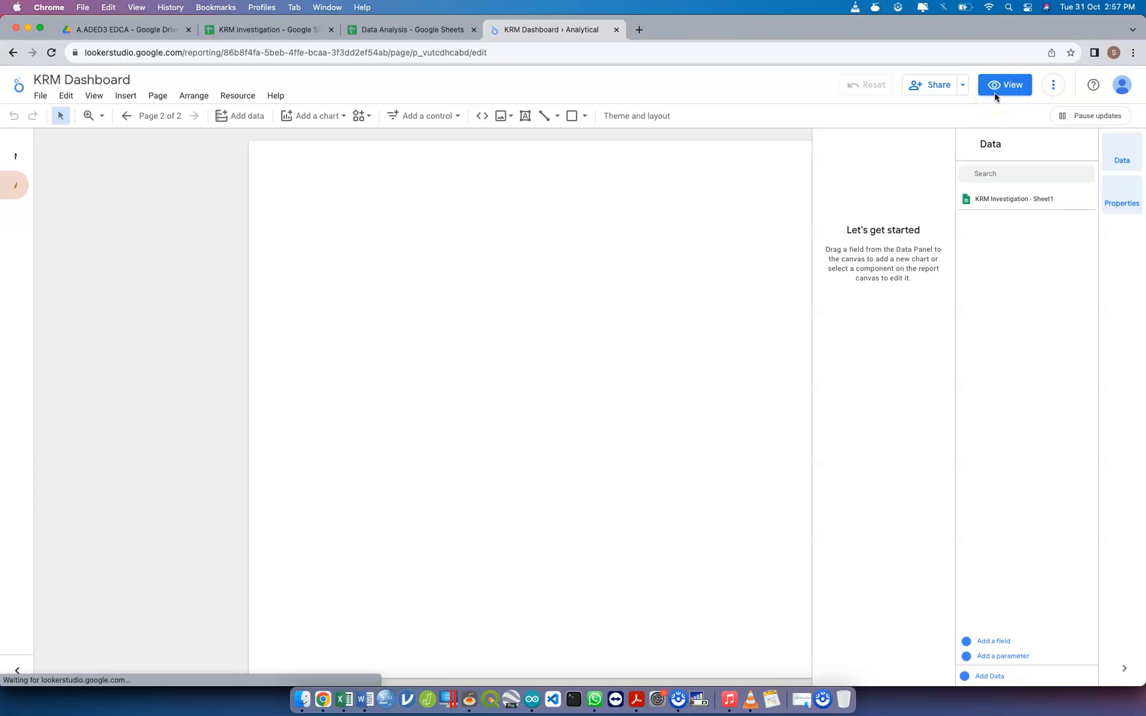
Copy the Data Analysis spreadsheet's sharing link and return to the KRM Dashboard report
{"action": "left_click", "coordinate": [390, 34]}
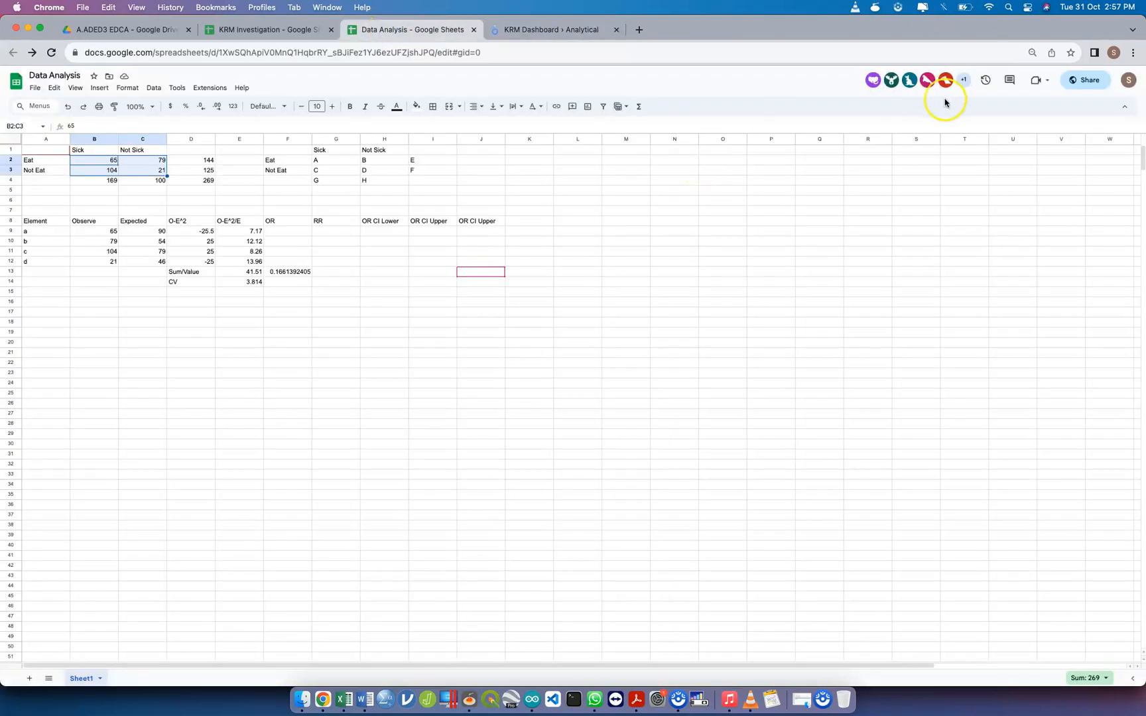
{"action": "left_click", "coordinate": [1087, 83]}
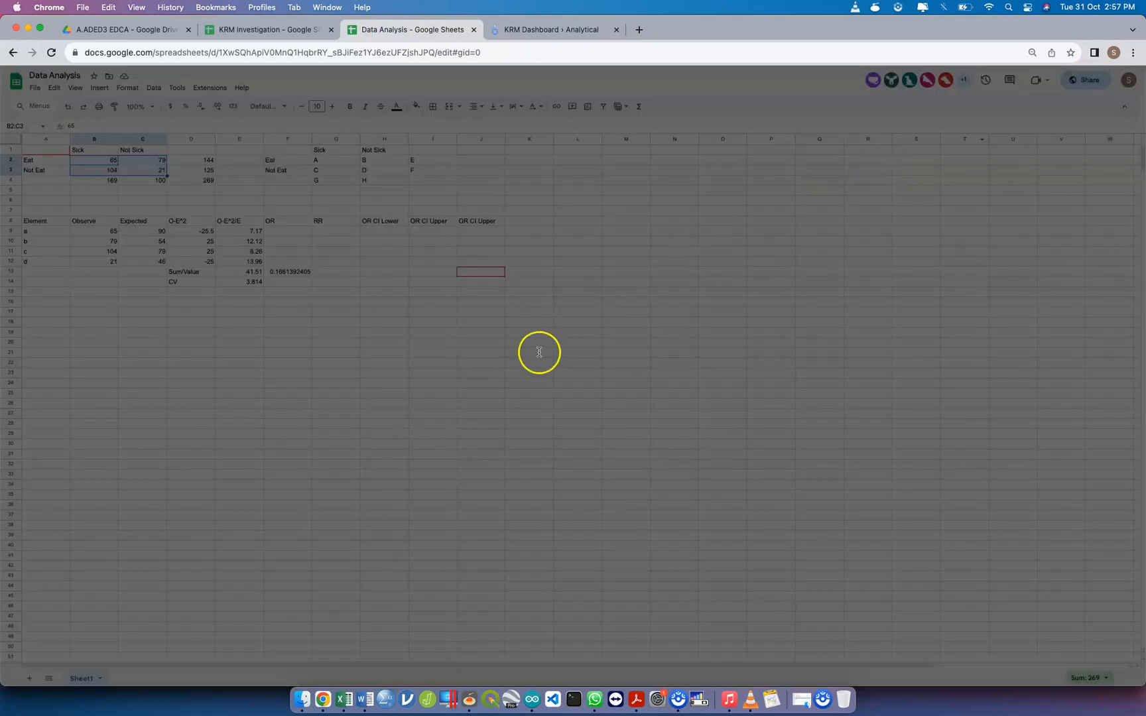
{"action": "left_click", "coordinate": [496, 460]}
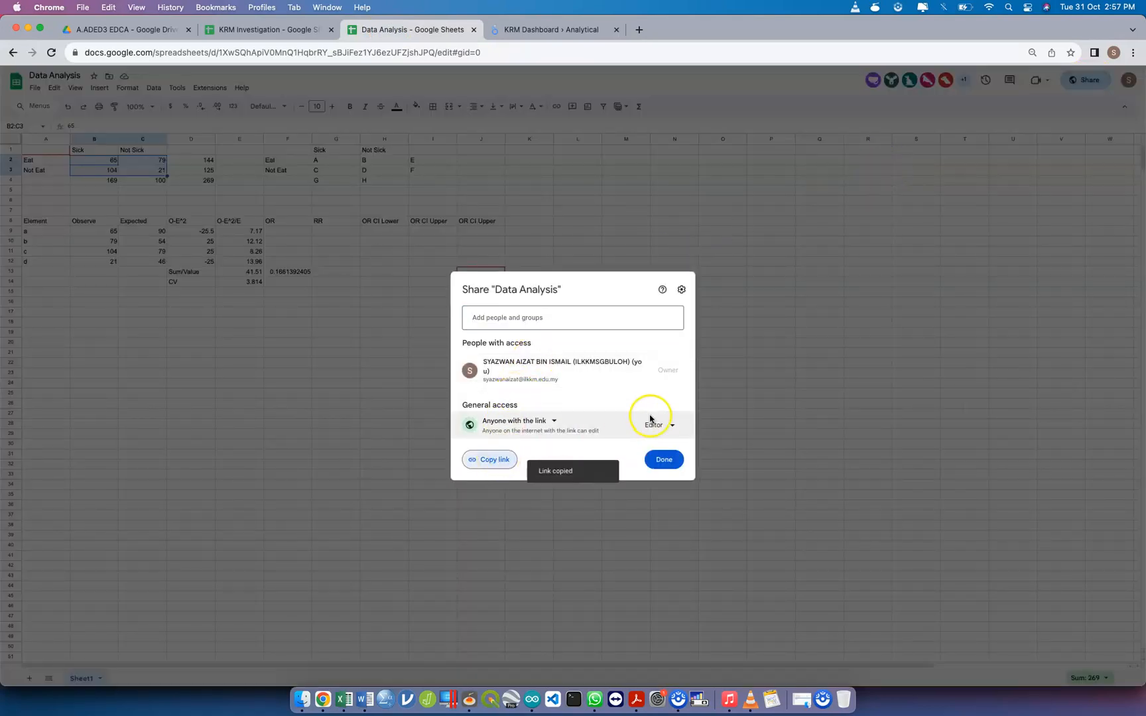
{"action": "left_click", "coordinate": [574, 30]}
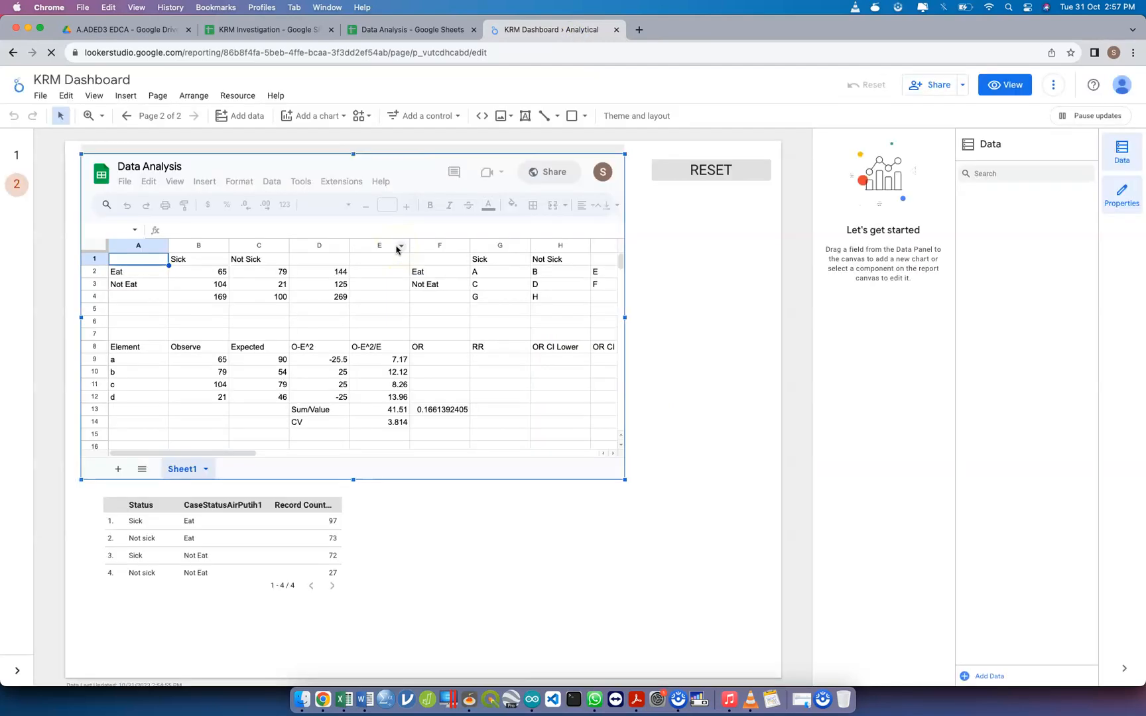
Embed the Data Analysis sheet from the copied link in a second frame beside the status table on the Analytical page
{"action": "left_click", "coordinate": [482, 117]}
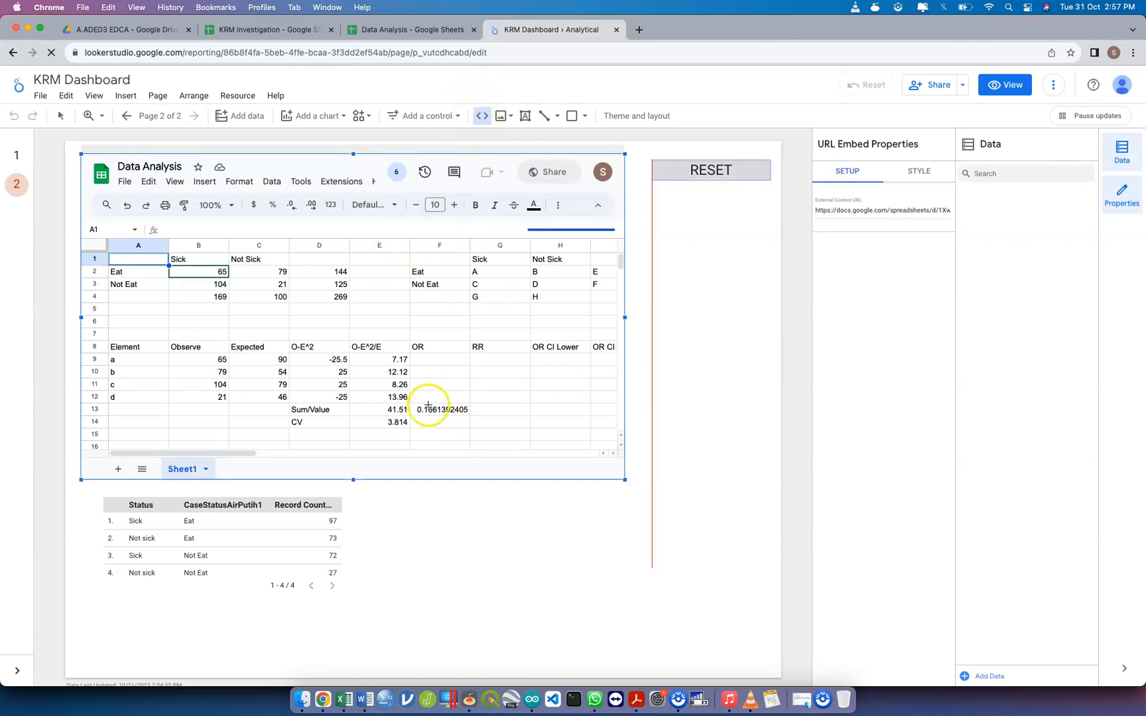
{"action": "left_click_drag", "start_coordinate": [404, 496], "coordinate": [728, 659]}
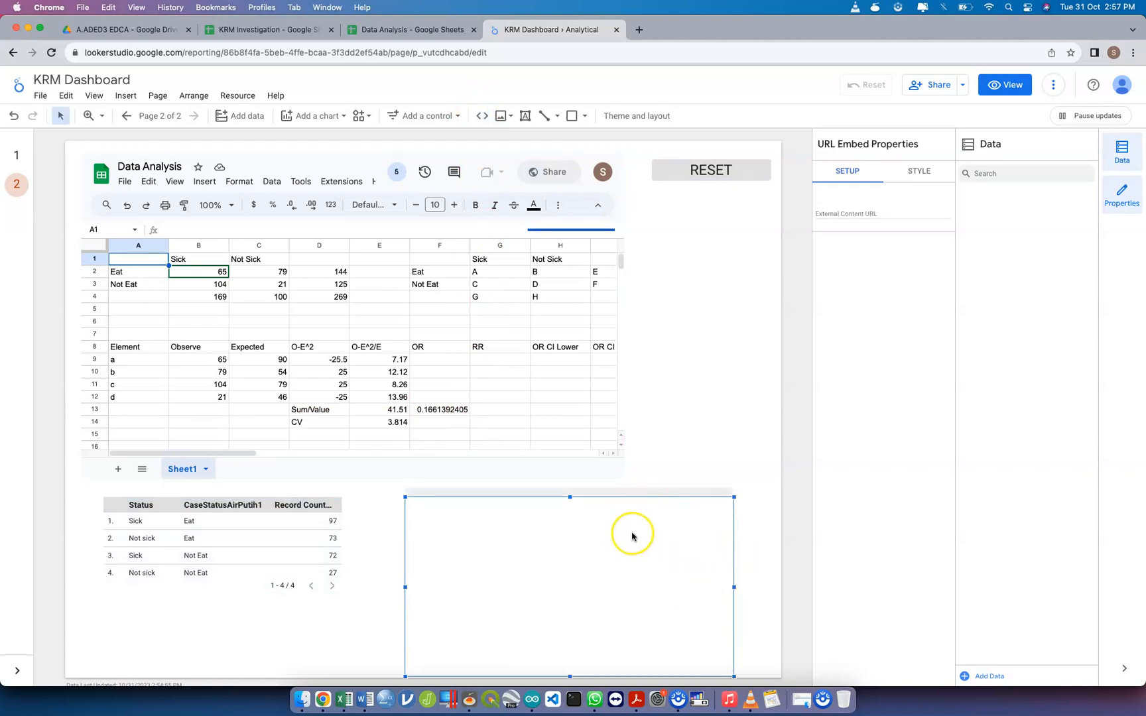
{"action": "left_click", "coordinate": [879, 213]}
{"action": "key", "text": "super+v"}
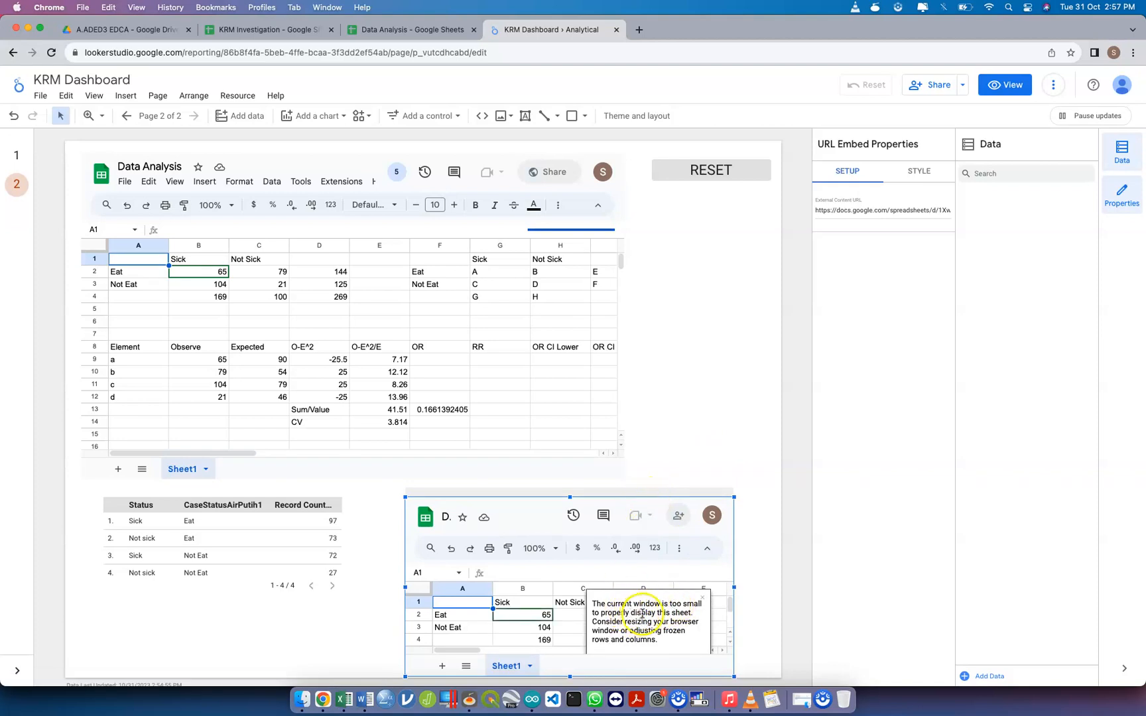
{"action": "right_click", "coordinate": [733, 496]}
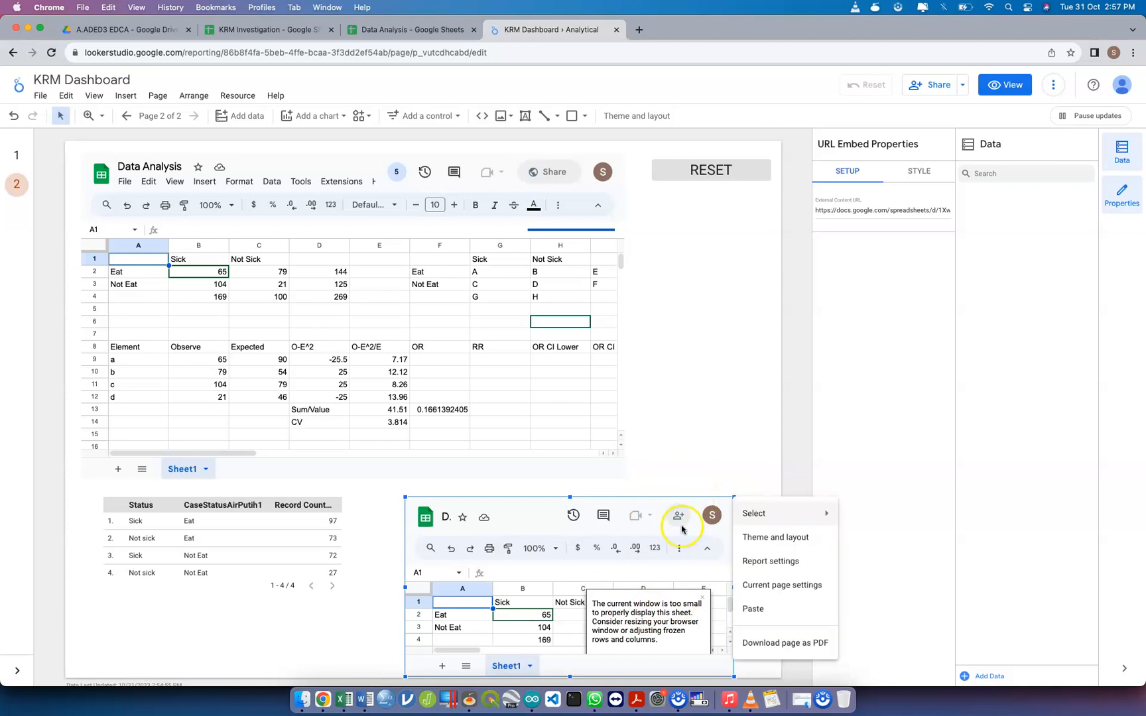
{"action": "mouse_move", "coordinate": [781, 523]}
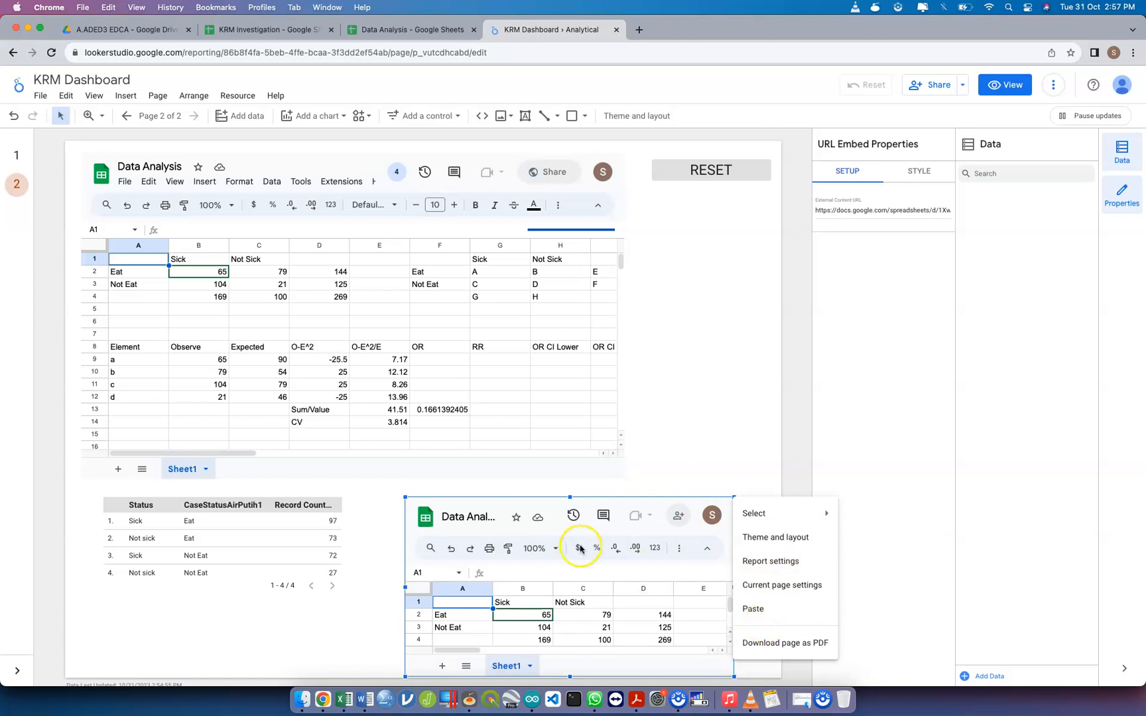
{"action": "left_click", "coordinate": [227, 288]}
Delete the Analytical page from the report's page list
{"action": "left_click", "coordinate": [15, 188]}
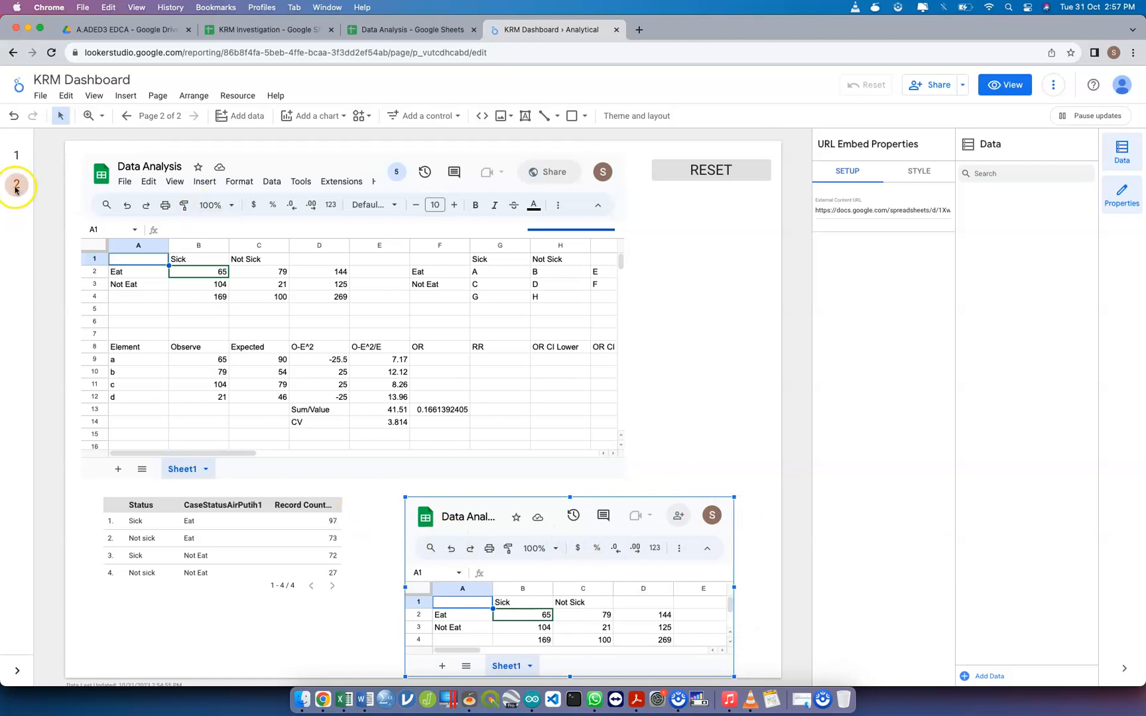
{"action": "left_click", "coordinate": [161, 117]}
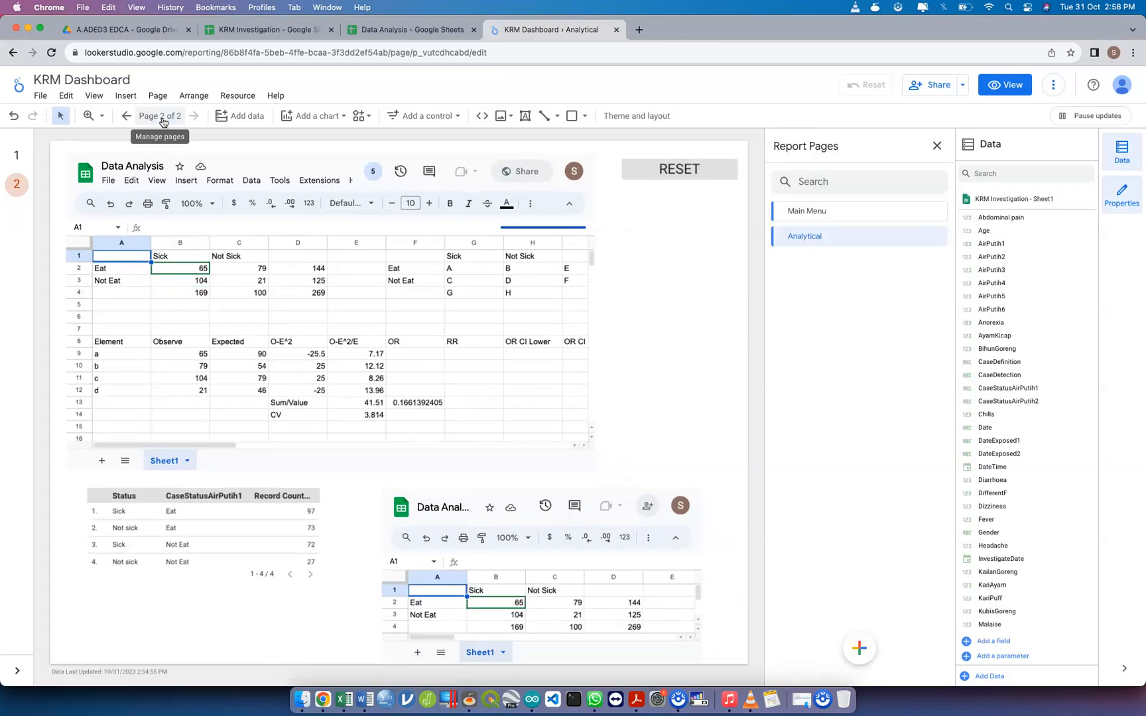
{"action": "left_click", "coordinate": [933, 240]}
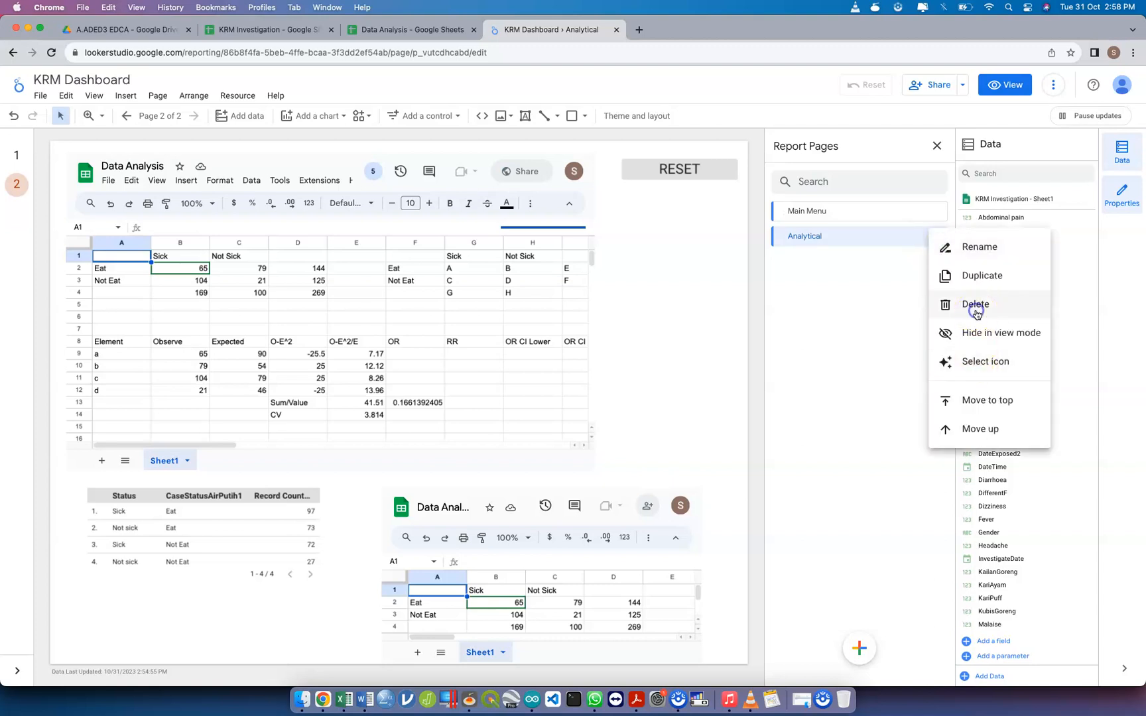
{"action": "left_click", "coordinate": [975, 306]}
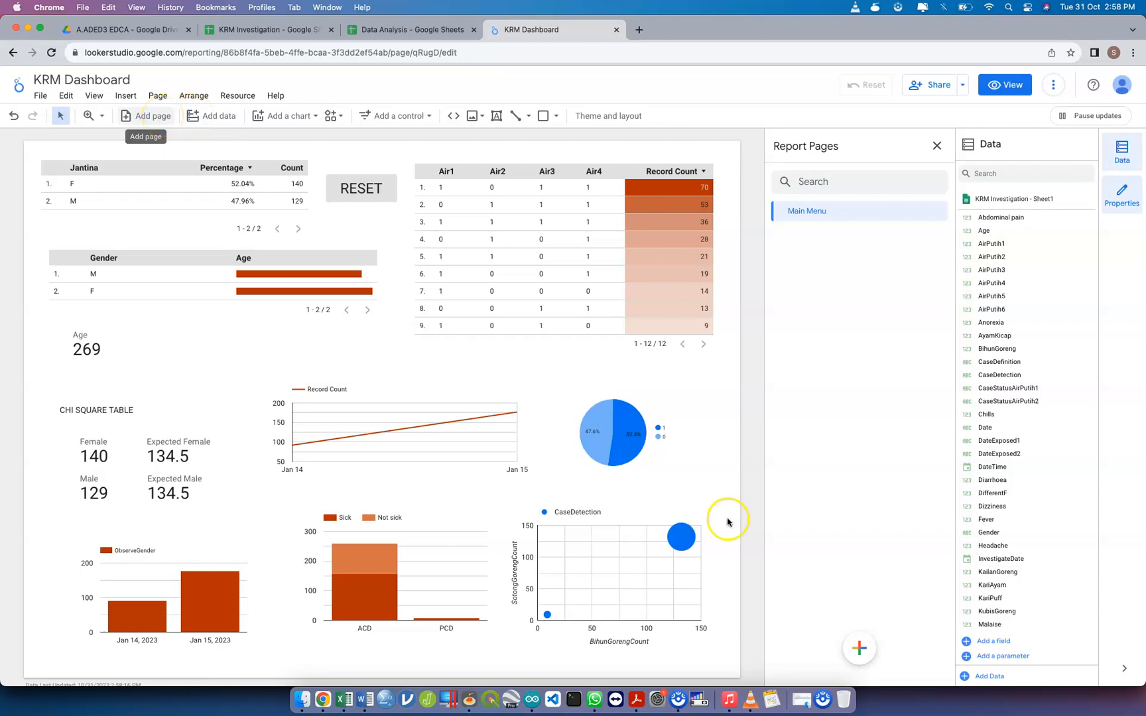
Add a new page to the report after Main Menu and rename it Analytic
{"action": "left_click", "coordinate": [855, 644]}
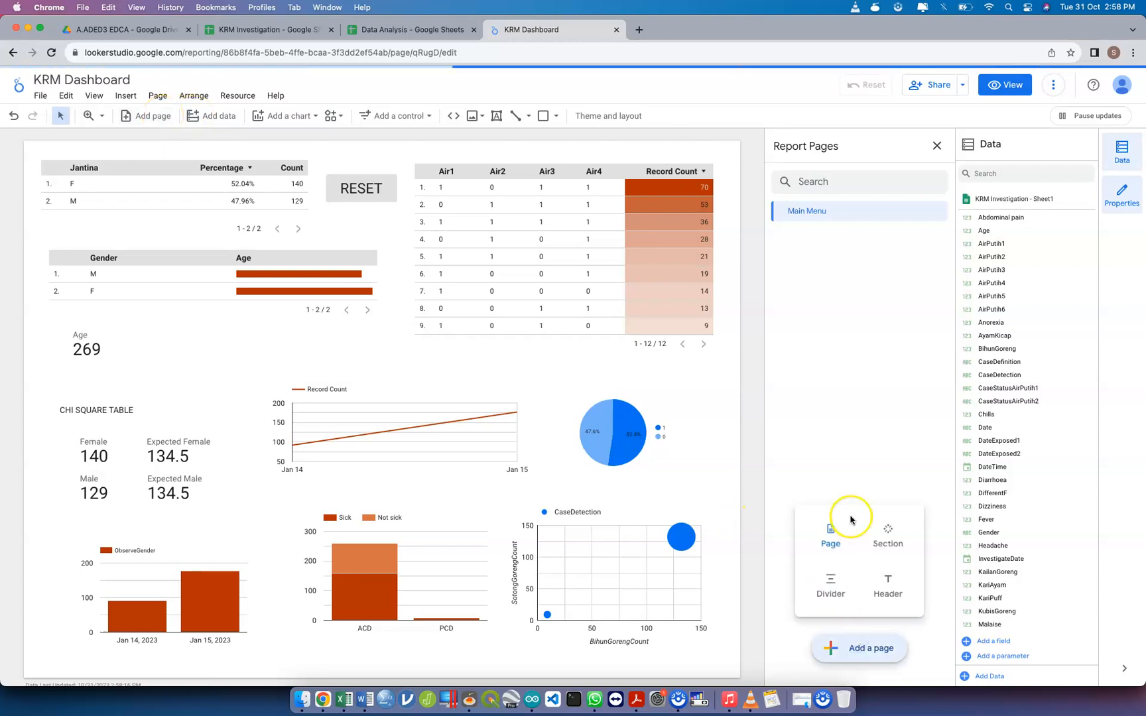
{"action": "left_click", "coordinate": [830, 530]}
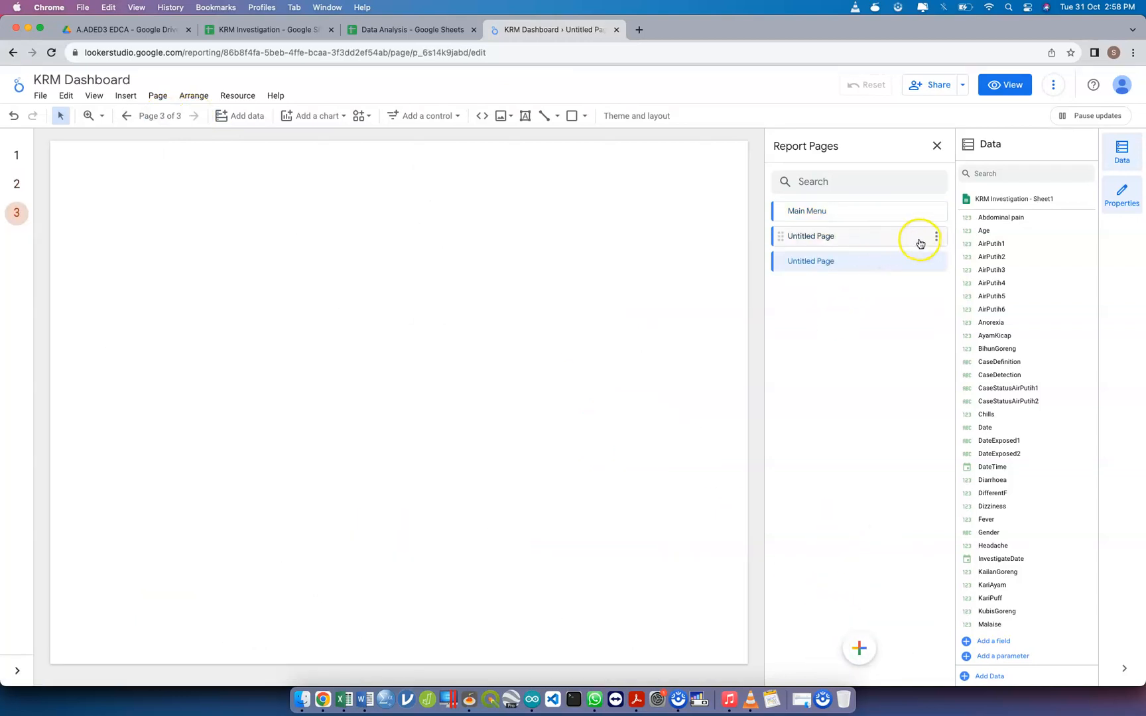
{"action": "left_click", "coordinate": [934, 239]}
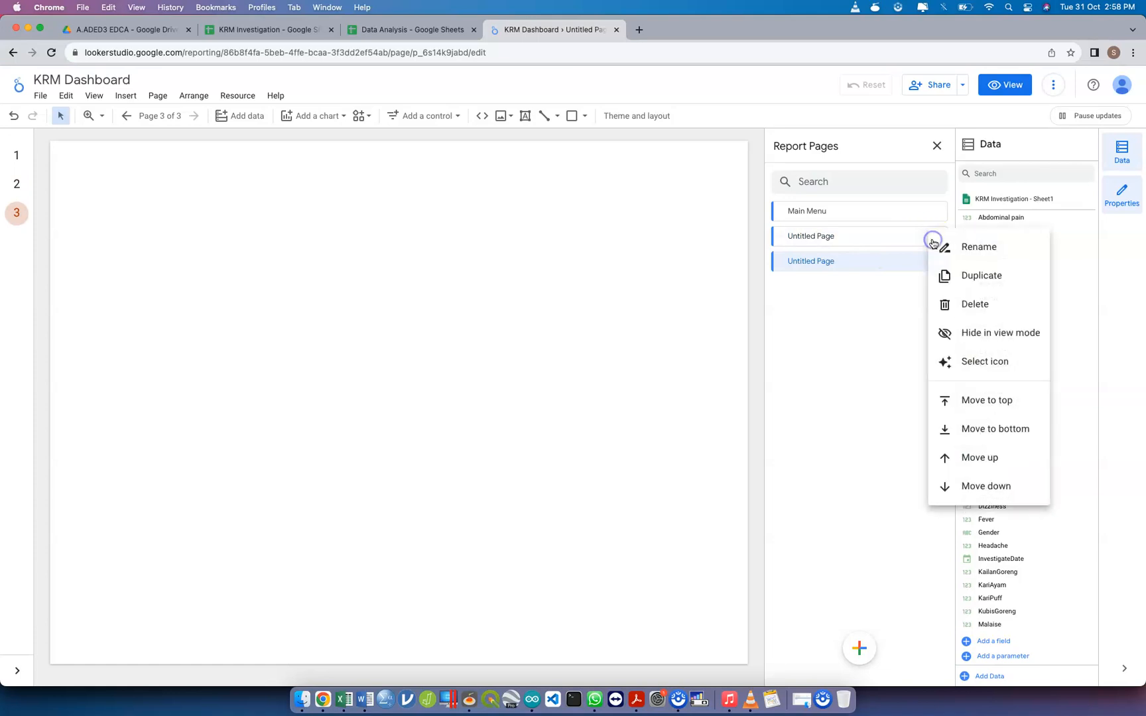
{"action": "left_click", "coordinate": [965, 255]}
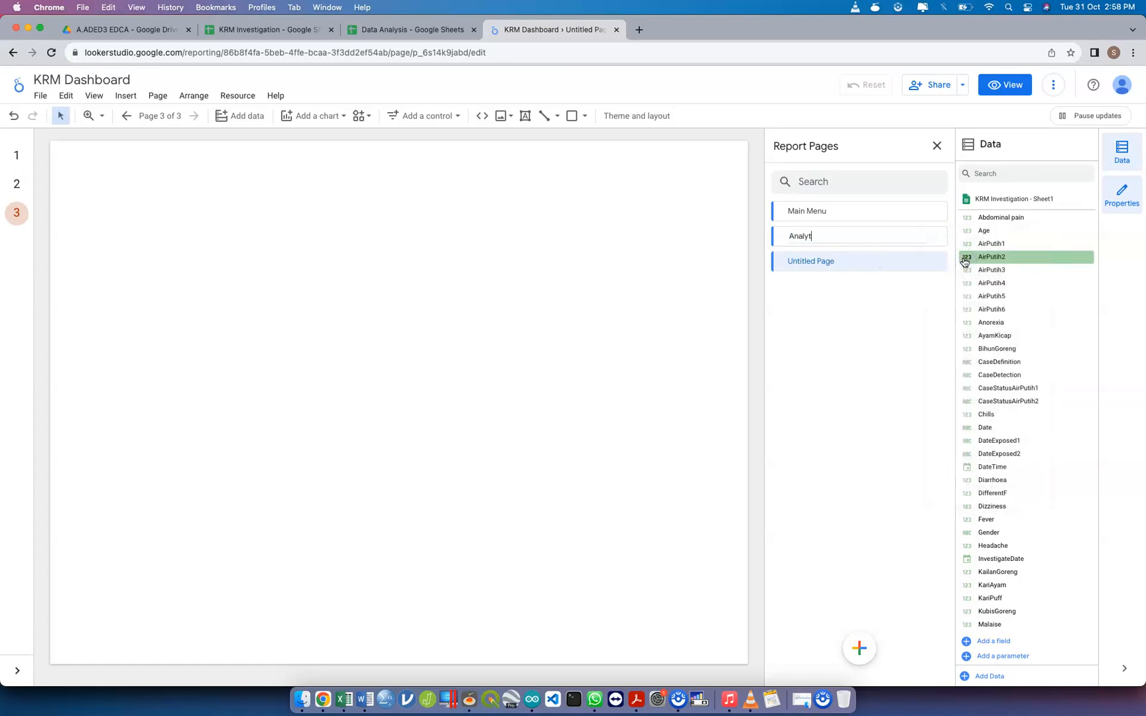
{"action": "left_click", "coordinate": [483, 215]}
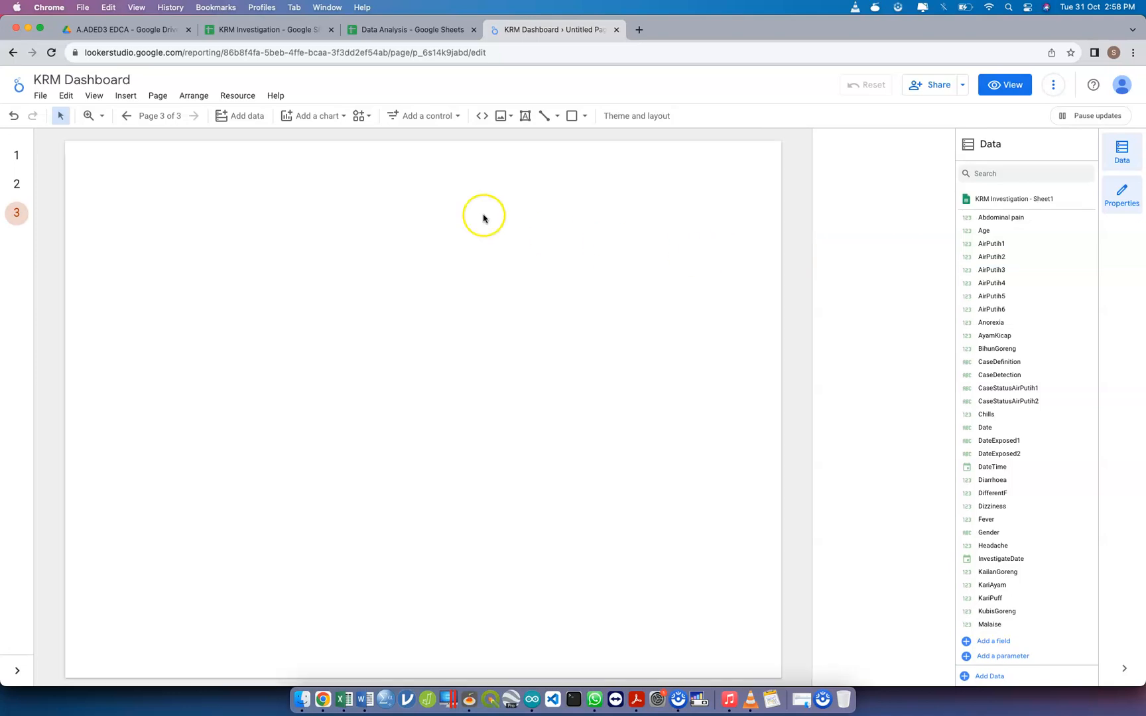
Switch to the Analytic page, delete the surplus Untitled Page from the report and close the page list
{"action": "left_click", "coordinate": [16, 183]}
{"action": "left_click", "coordinate": [159, 117]}
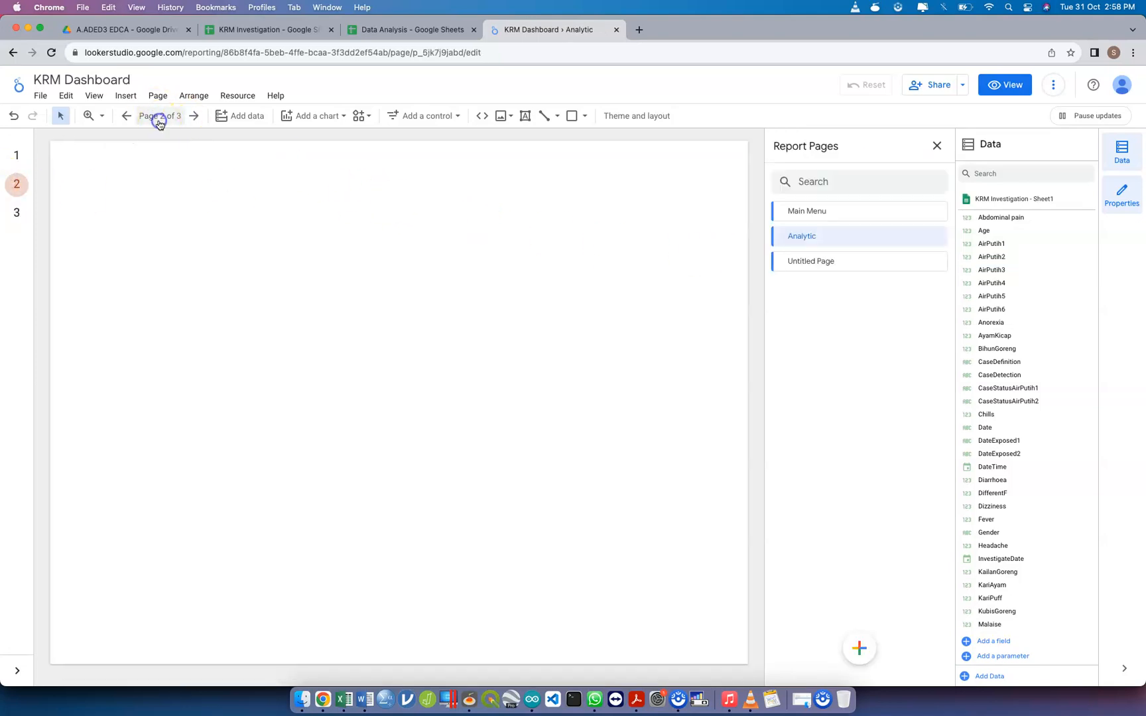
{"action": "left_click", "coordinate": [934, 265]}
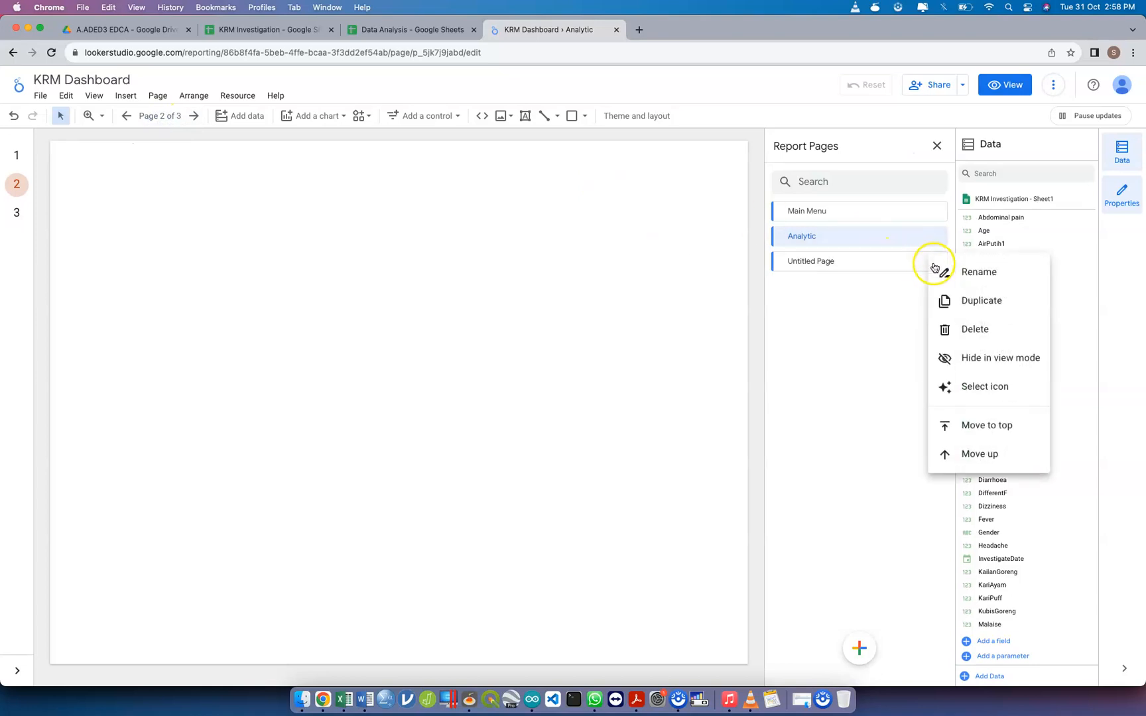
{"action": "left_click", "coordinate": [972, 328]}
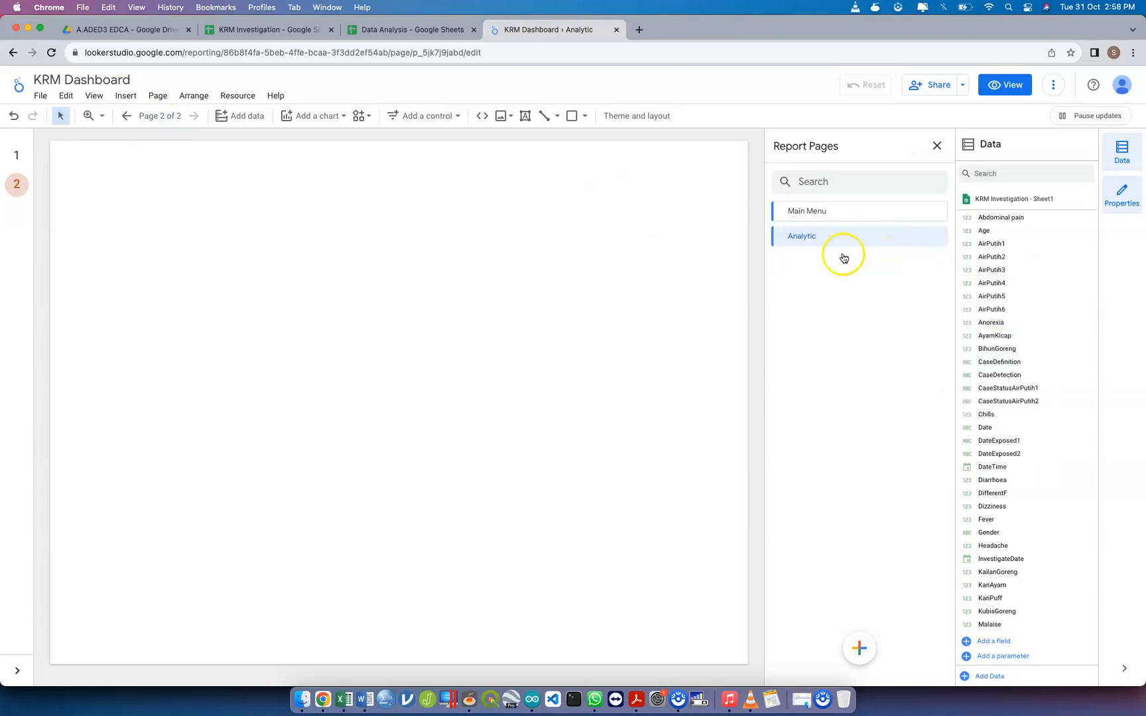
{"action": "left_click", "coordinate": [476, 254]}
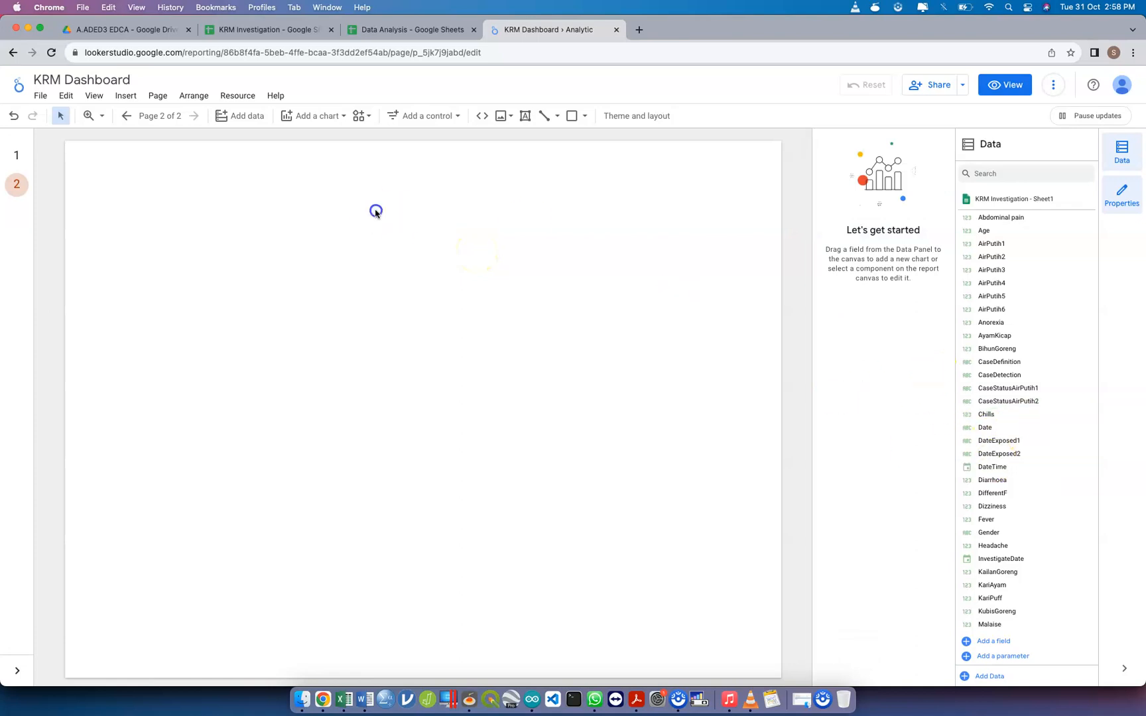
Copy the Data Analysis spreadsheet's sharing link again and go back to the Analytic page of KRM Dashboard
{"action": "left_click", "coordinate": [402, 30]}
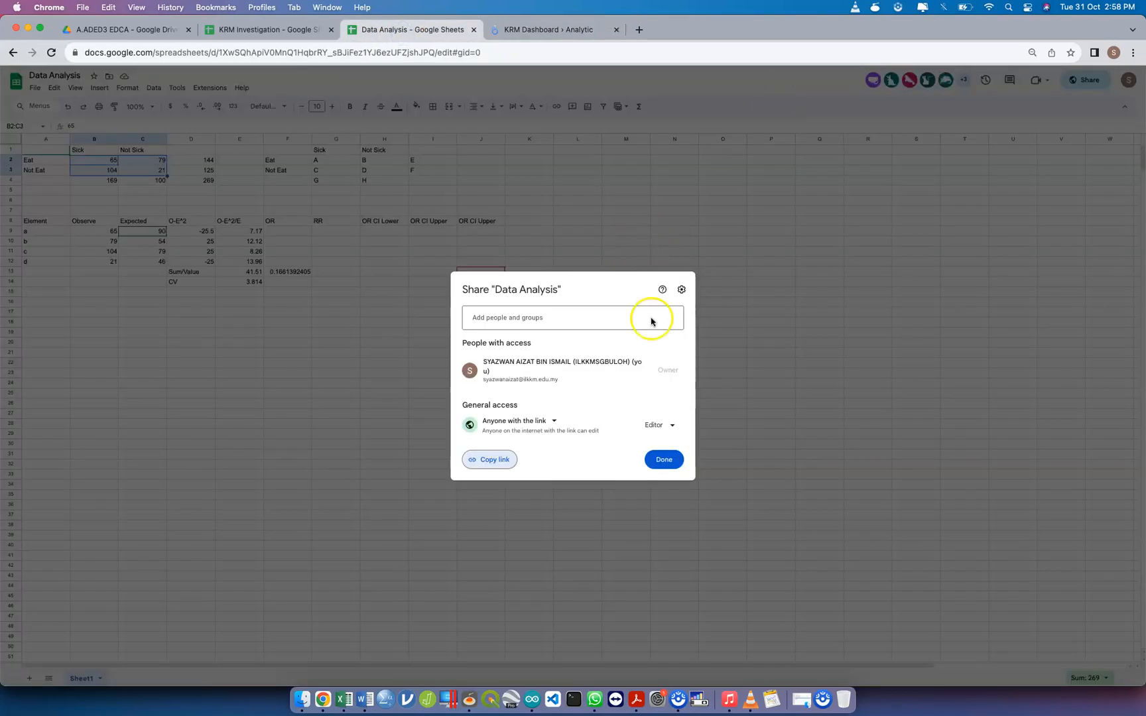
{"action": "left_click", "coordinate": [501, 459]}
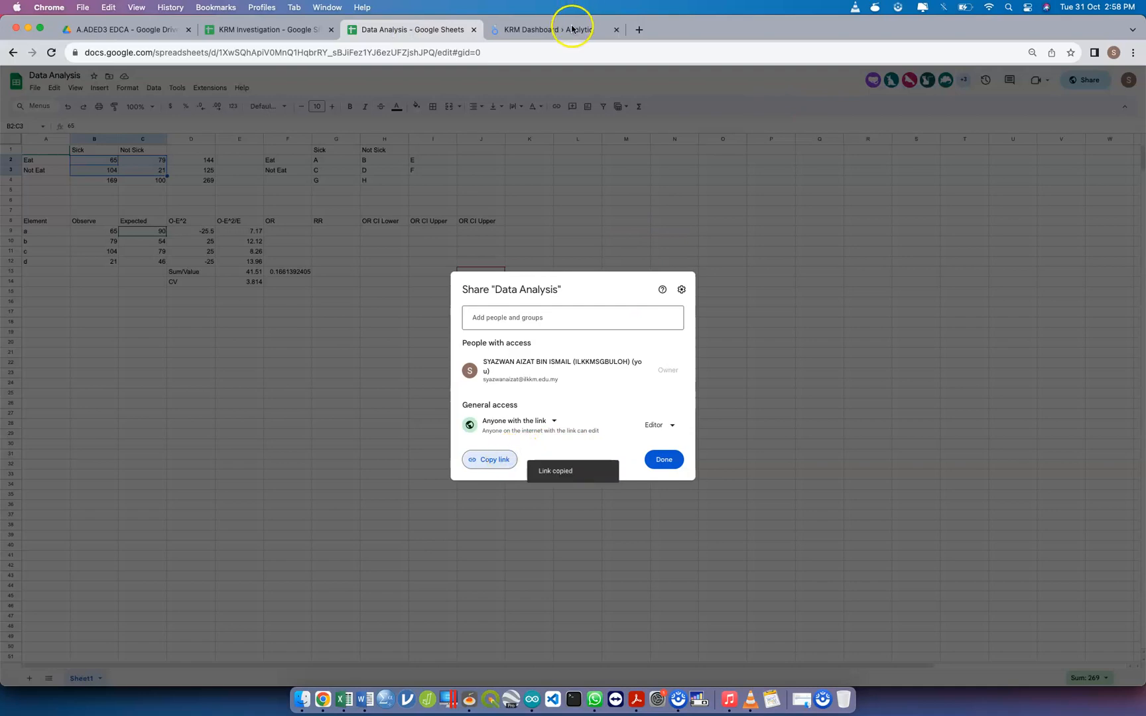
{"action": "left_click", "coordinate": [572, 29]}
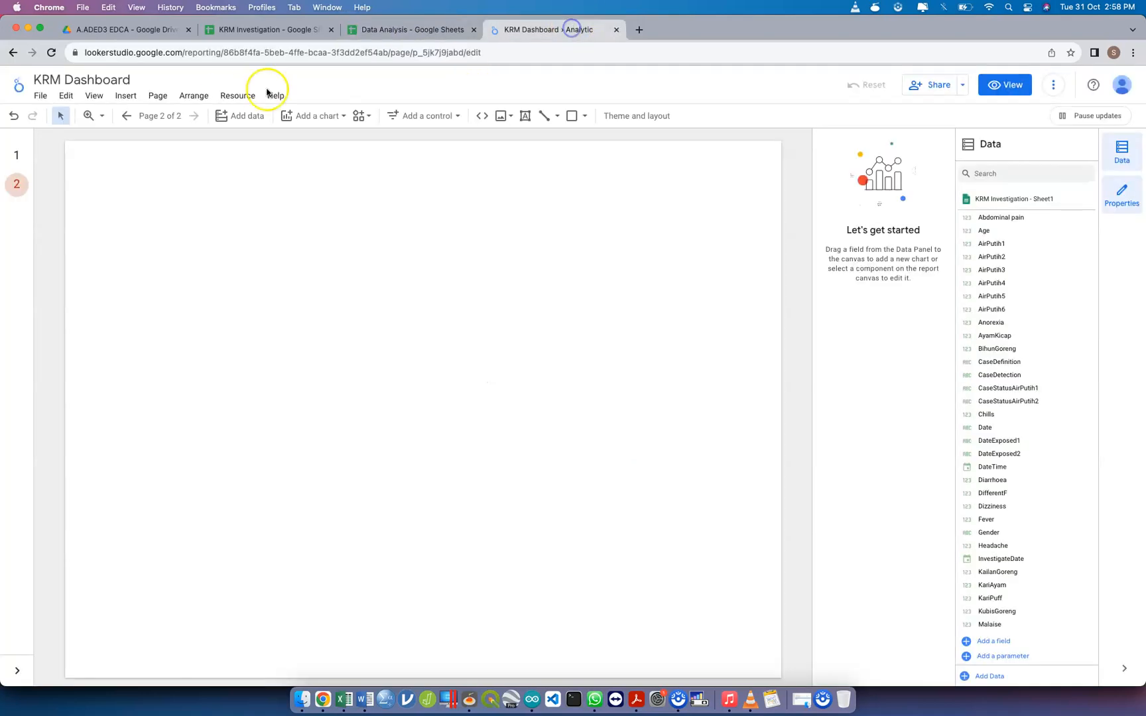
Embed the Data Analysis spreadsheet in a URL frame across the upper half of the Analytic page using the copied link
{"action": "left_click", "coordinate": [485, 118]}
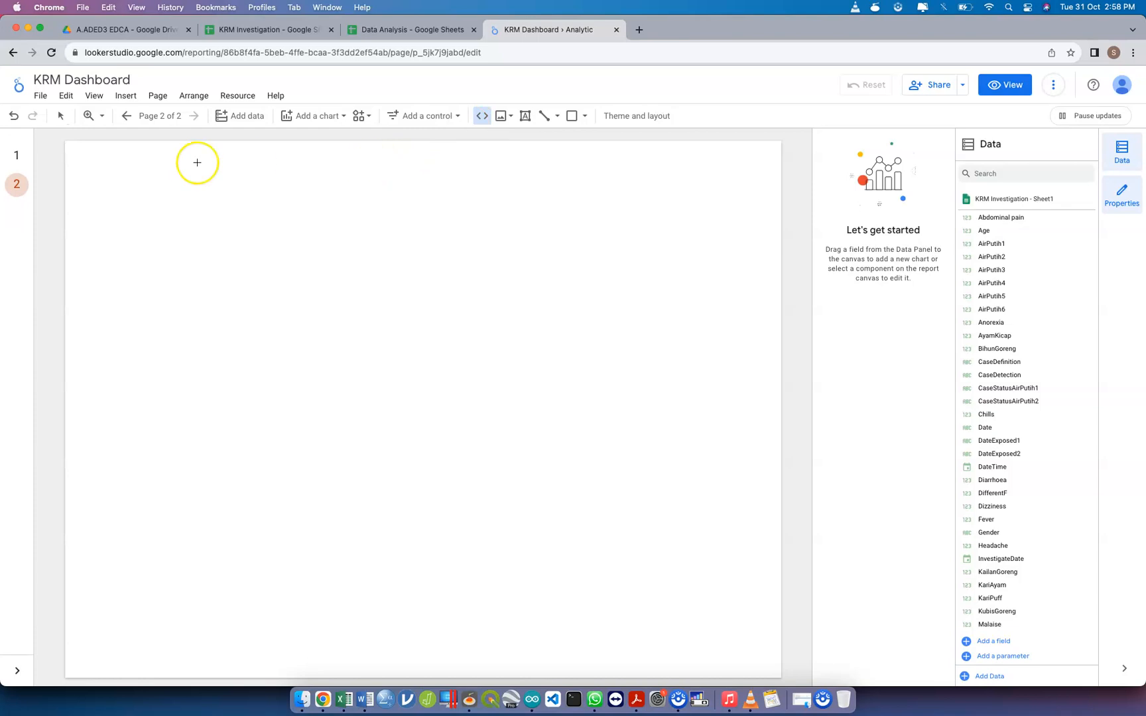
{"action": "left_click_drag", "start_coordinate": [81, 165], "coordinate": [758, 455]}
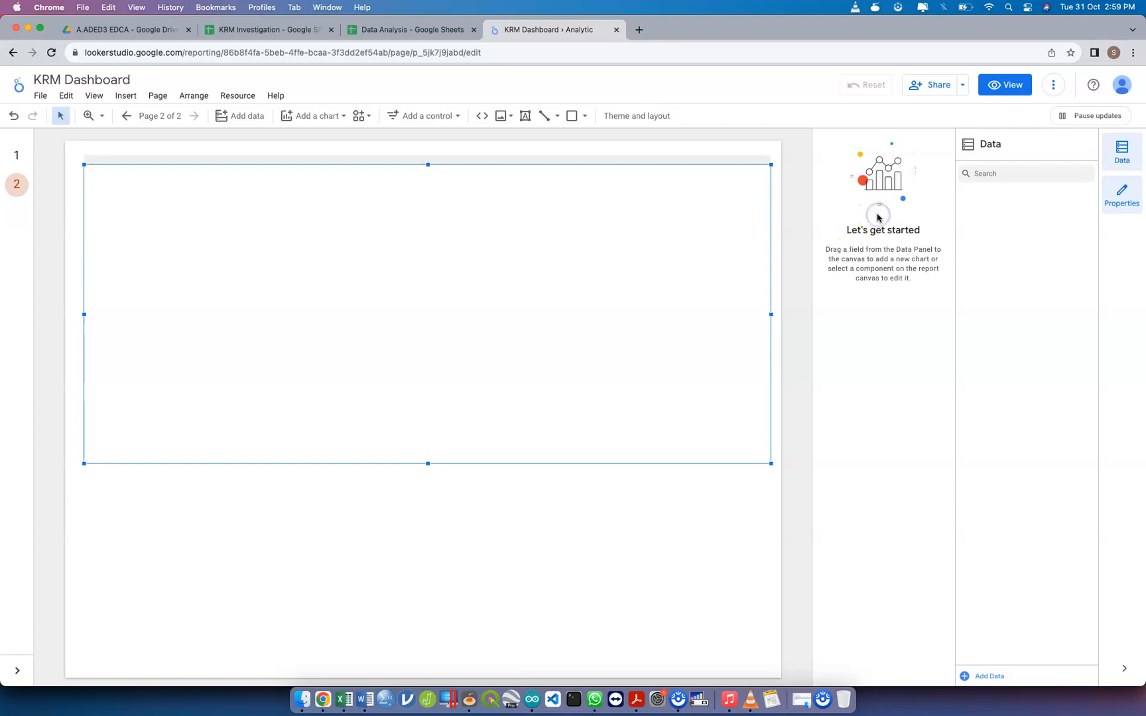
{"action": "left_click", "coordinate": [657, 237]}
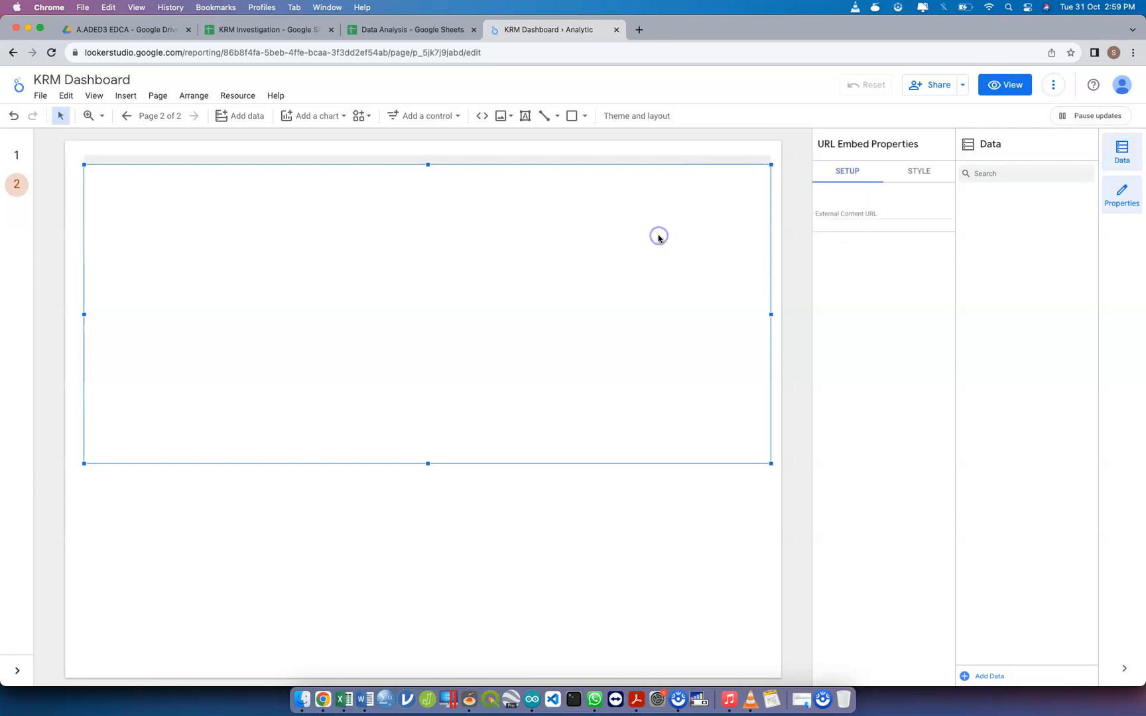
{"action": "left_click", "coordinate": [858, 212]}
{"action": "key", "text": "super+v"}
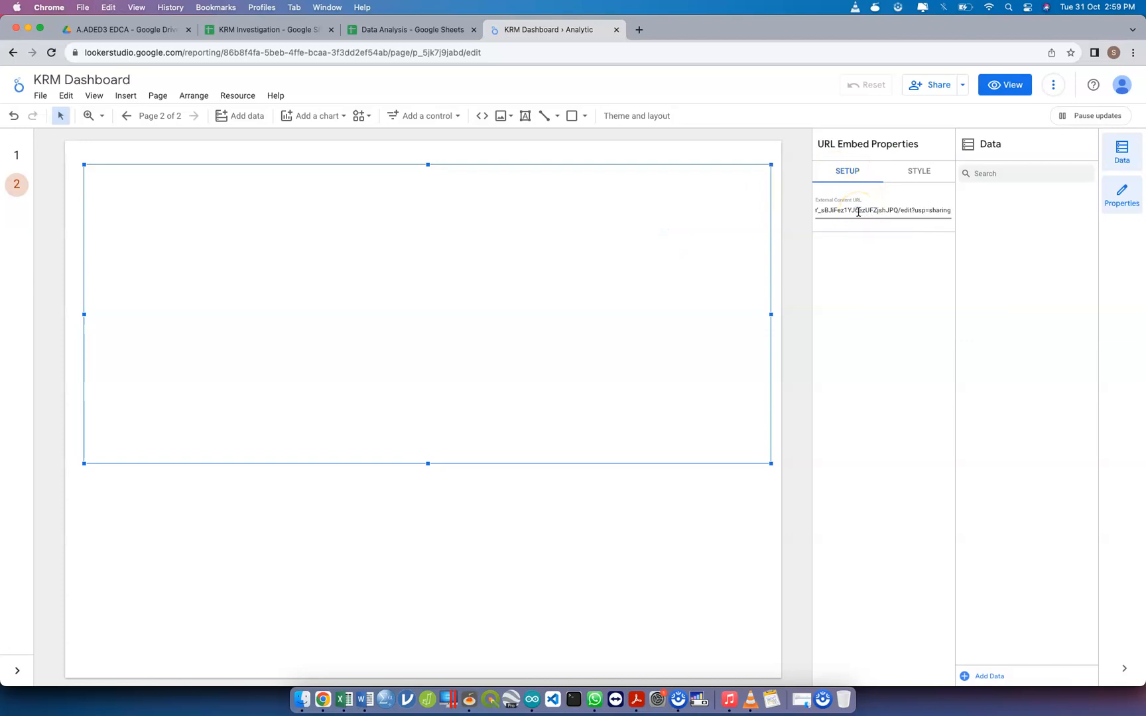
{"action": "key", "text": "Return"}
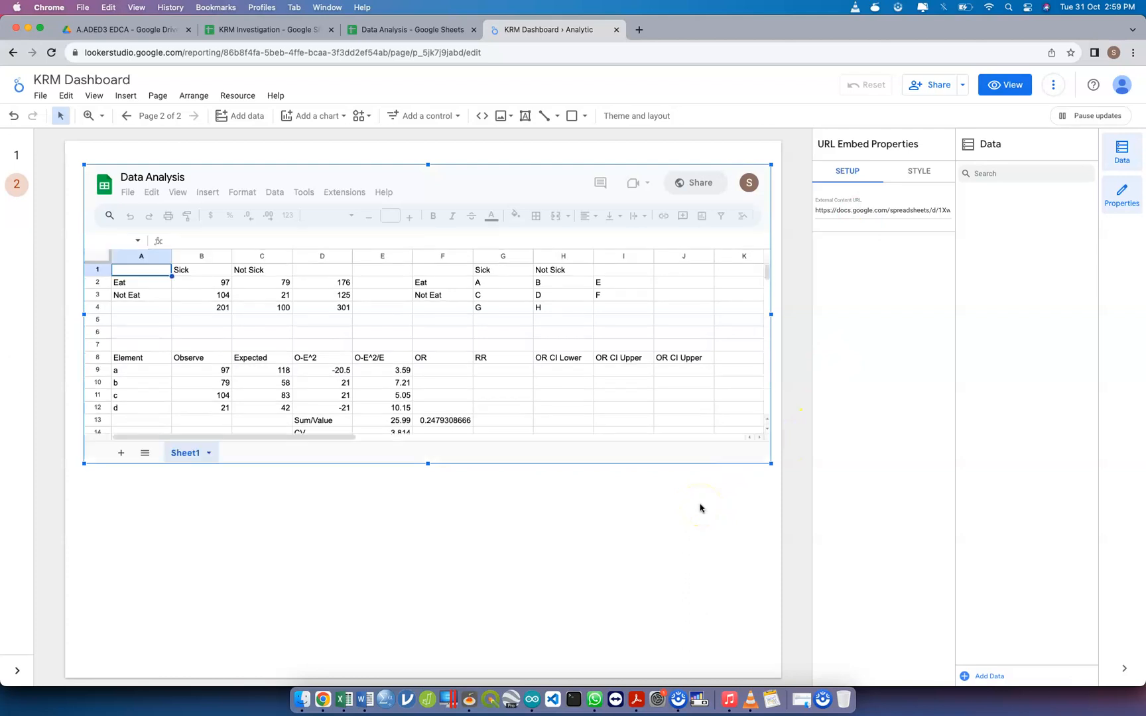
Insert a plain table below the embedded spreadsheet and set its dimension to Status
{"action": "left_click", "coordinate": [332, 117]}
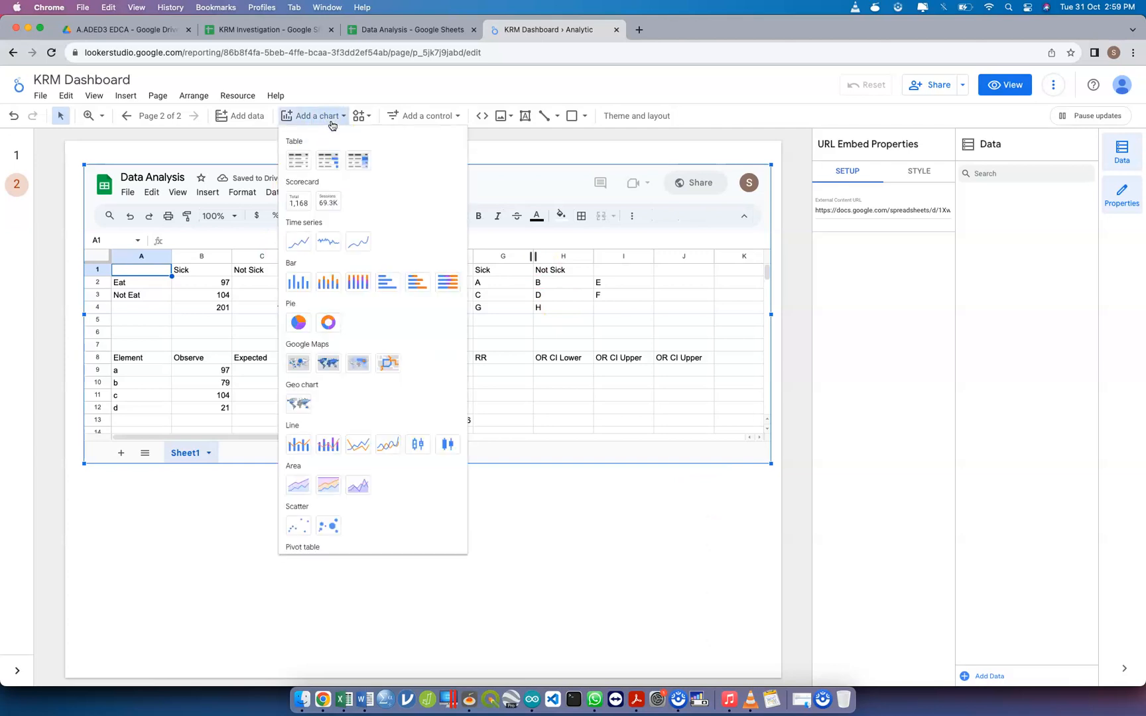
{"action": "left_click", "coordinate": [302, 160]}
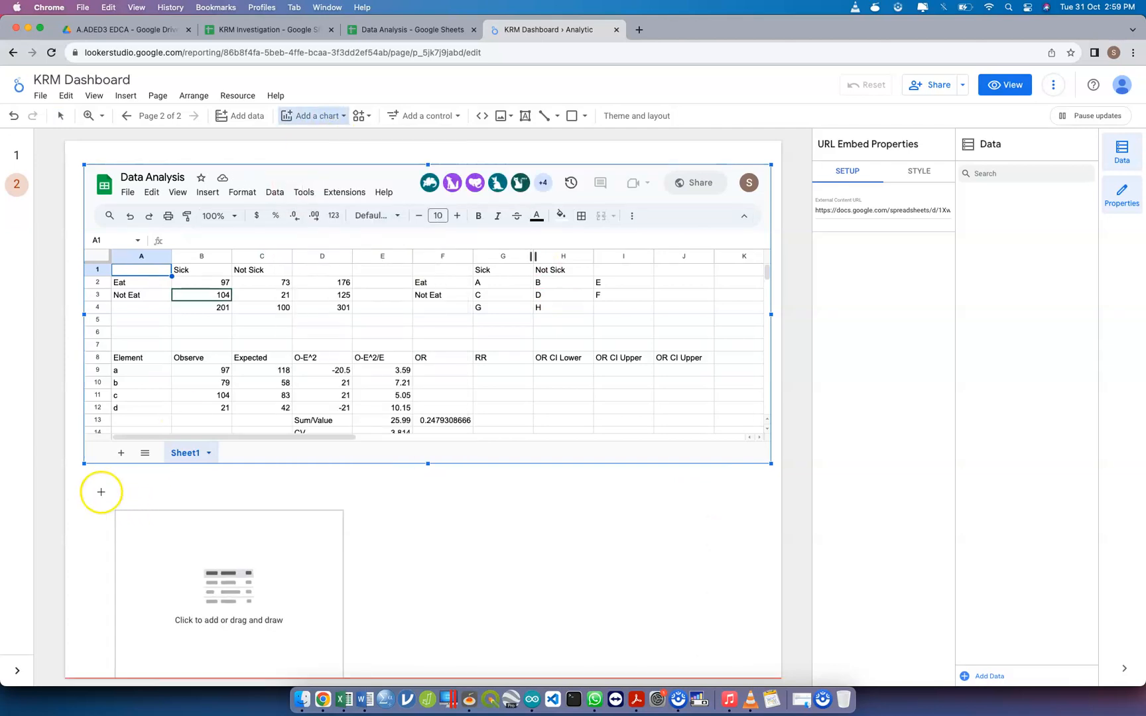
{"action": "left_click_drag", "start_coordinate": [86, 486], "coordinate": [320, 603]}
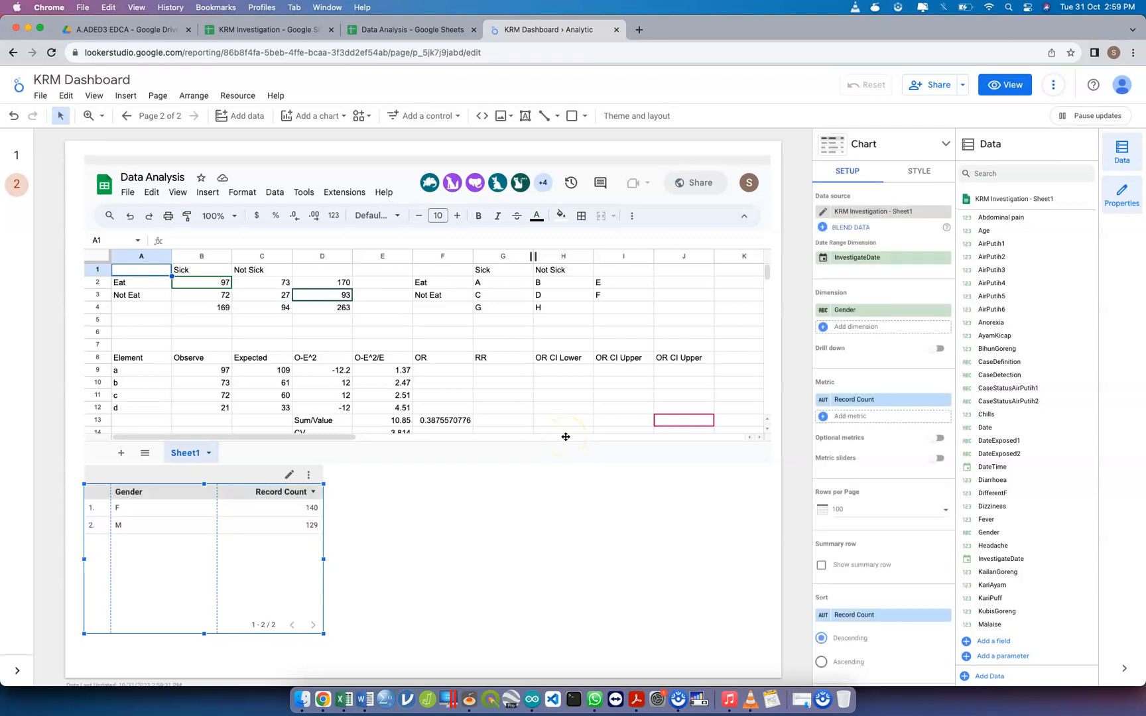
{"action": "left_click", "coordinate": [881, 309]}
{"action": "type", "text": "Status"}
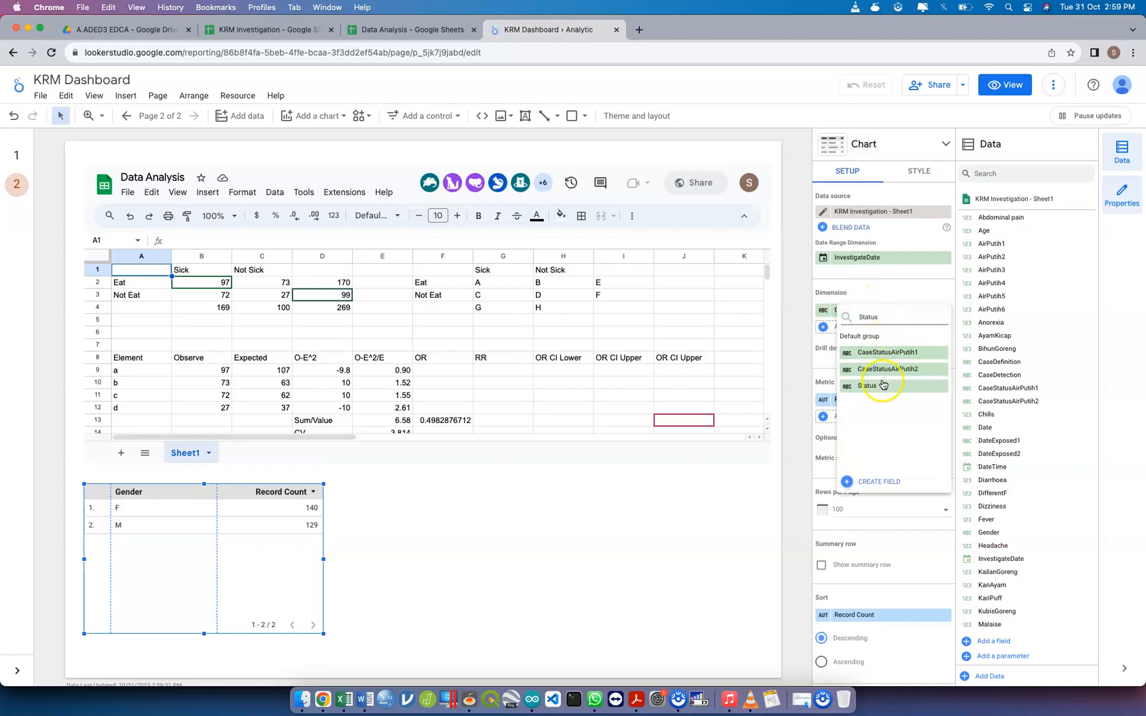
{"action": "left_click", "coordinate": [882, 385]}
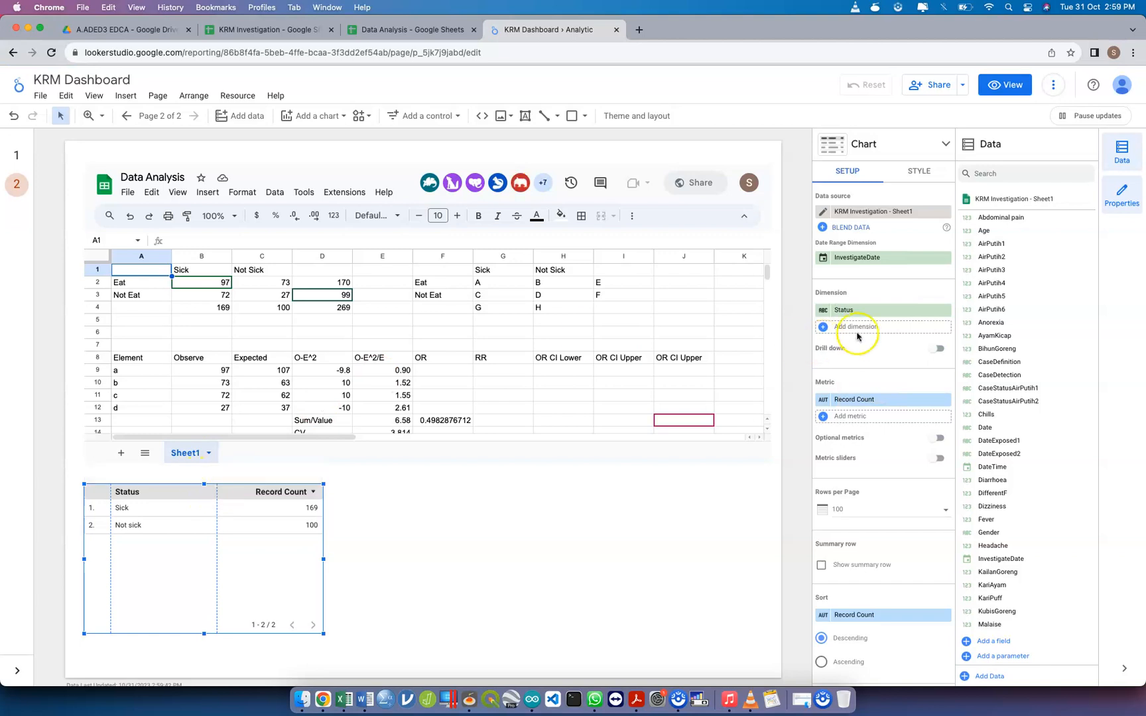
Add CaseStatusAirPutih1 as the table's second dimension and rename it AirPutih1
{"action": "left_click", "coordinate": [897, 327]}
{"action": "type", "text": "case"}
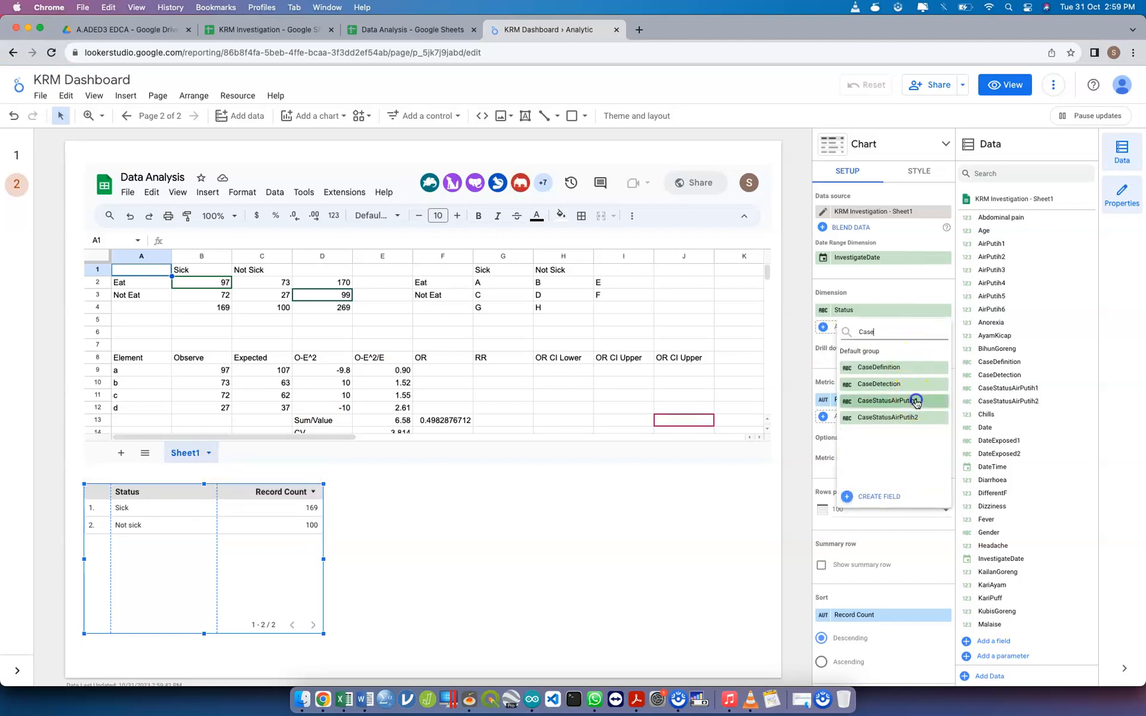
{"action": "left_click", "coordinate": [914, 401]}
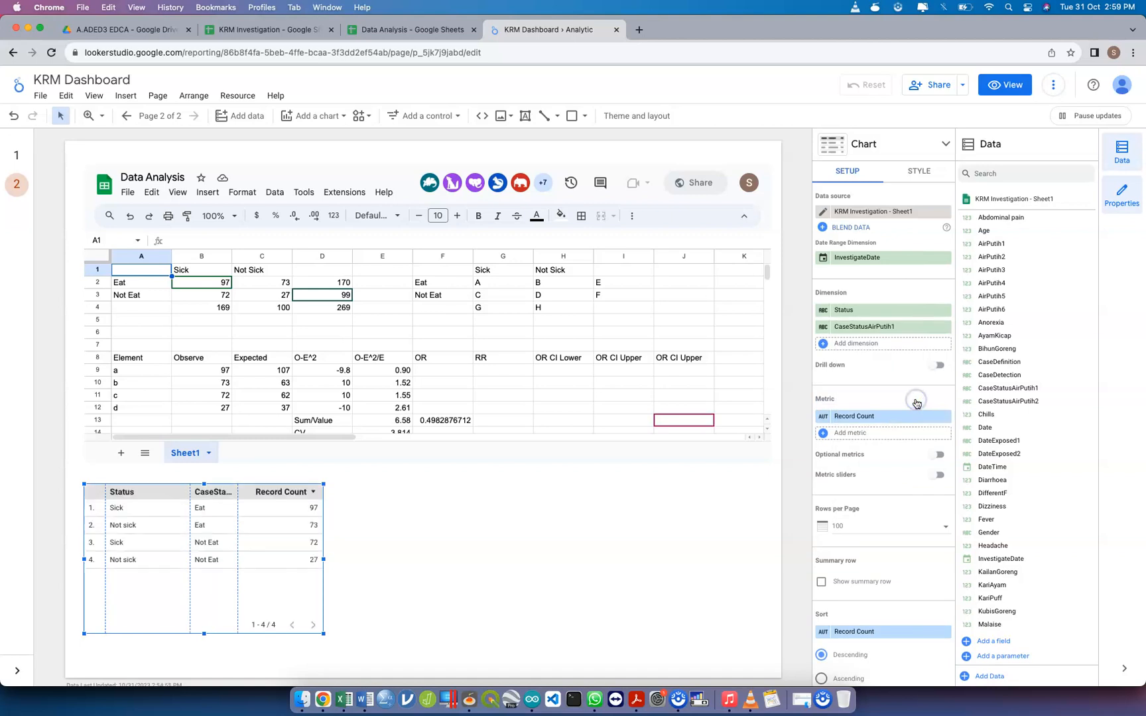
{"action": "left_click", "coordinate": [823, 327]}
{"action": "left_click", "coordinate": [782, 353]}
{"action": "type", "text": "Air"}
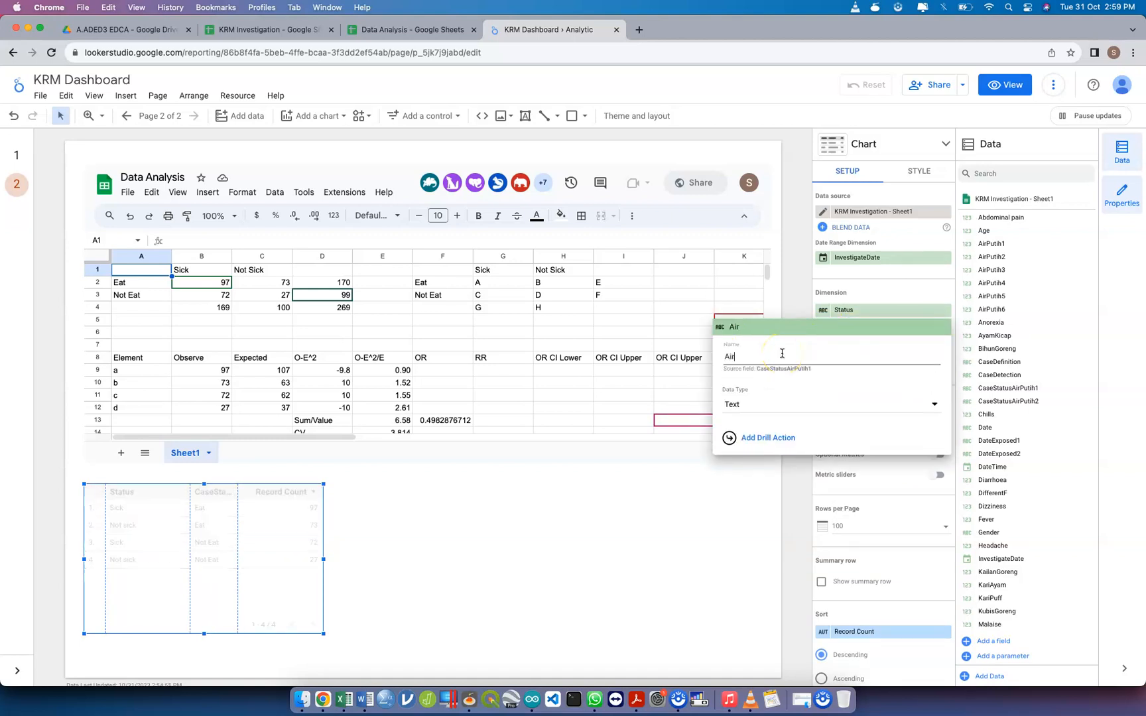
{"action": "type", "text": "P"}
{"action": "key", "text": "super+a"}
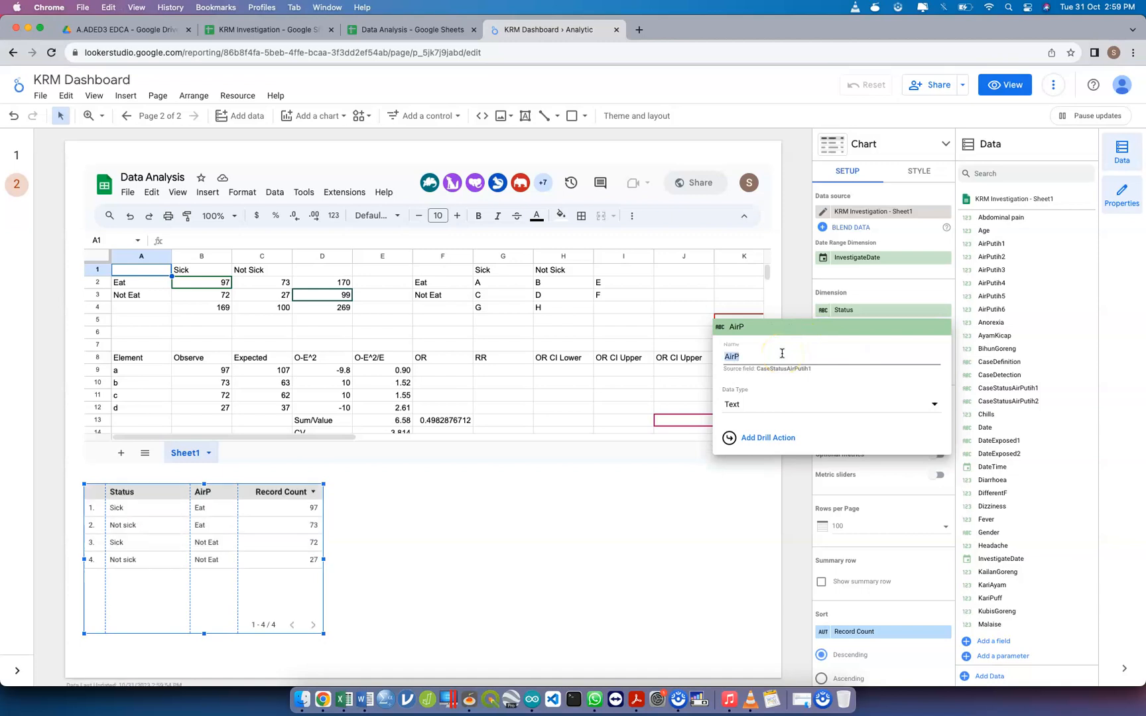
{"action": "type", "text": "utih1"}
{"action": "key", "text": "Return"}
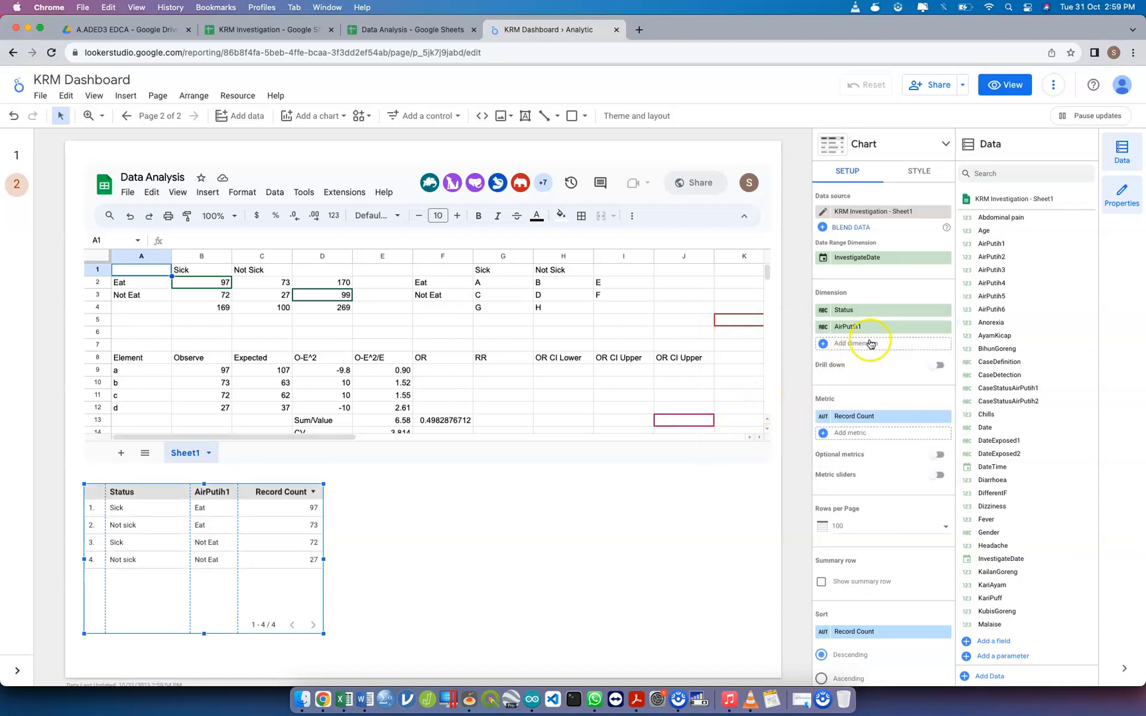
Add CaseStatusAirPutih2 as a third dimension of the table and rename it AirPutih2
{"action": "left_click", "coordinate": [833, 346]}
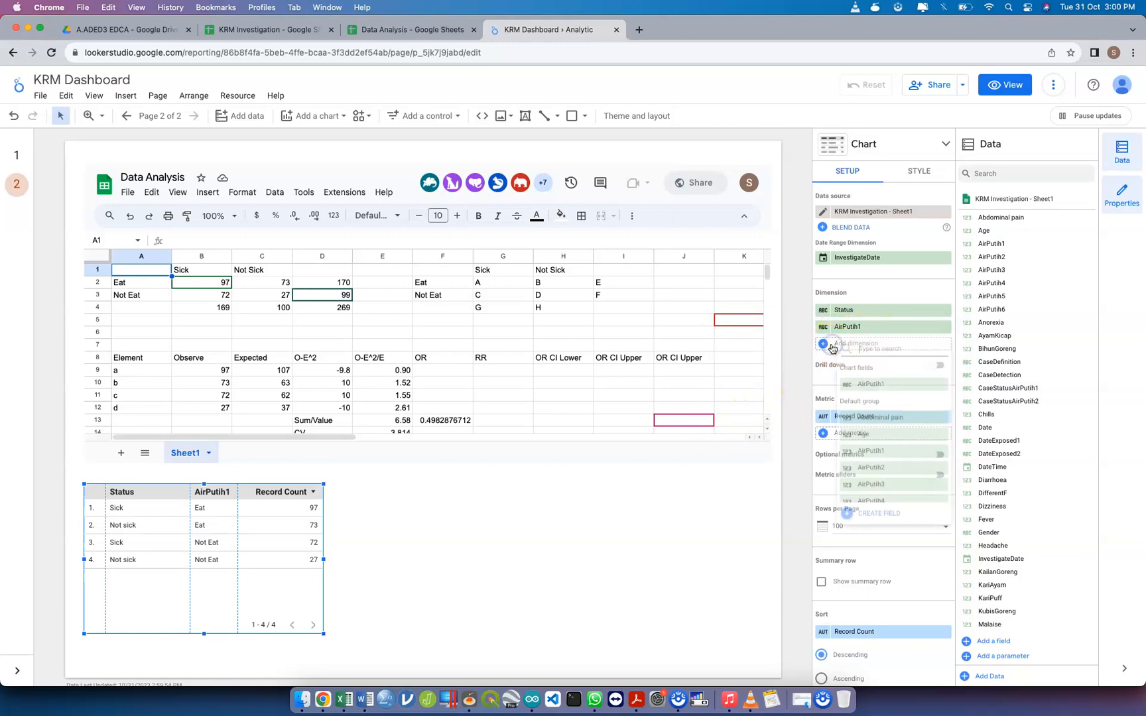
{"action": "type", "text": "case"}
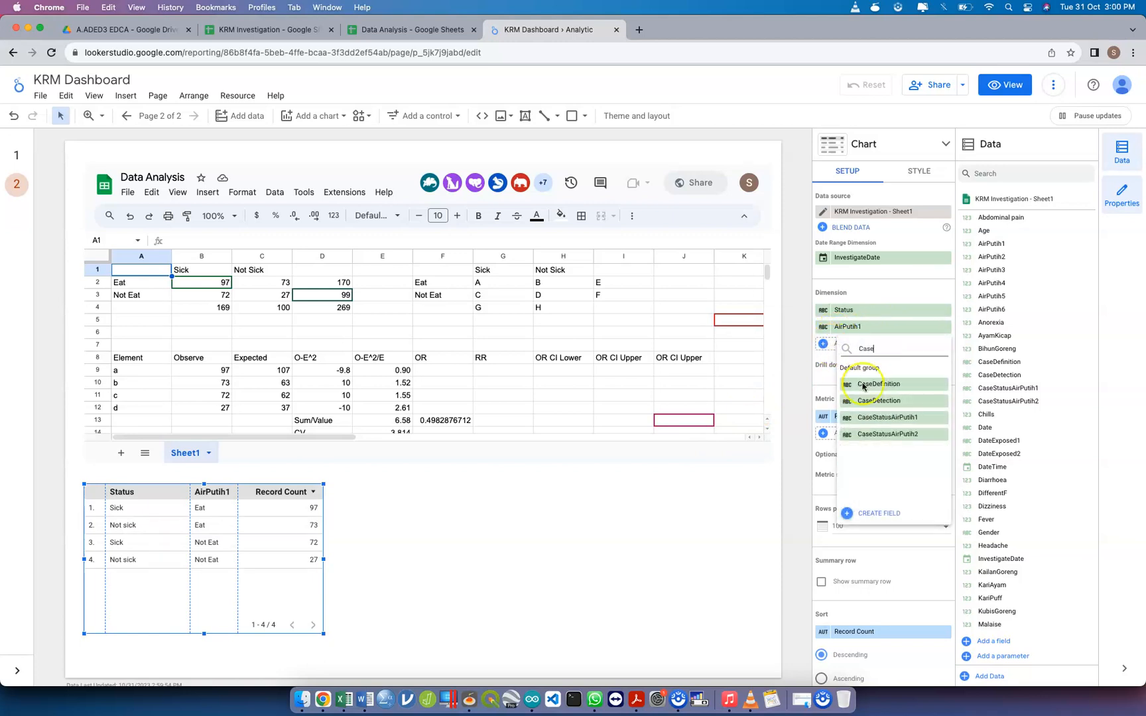
{"action": "left_click", "coordinate": [888, 431]}
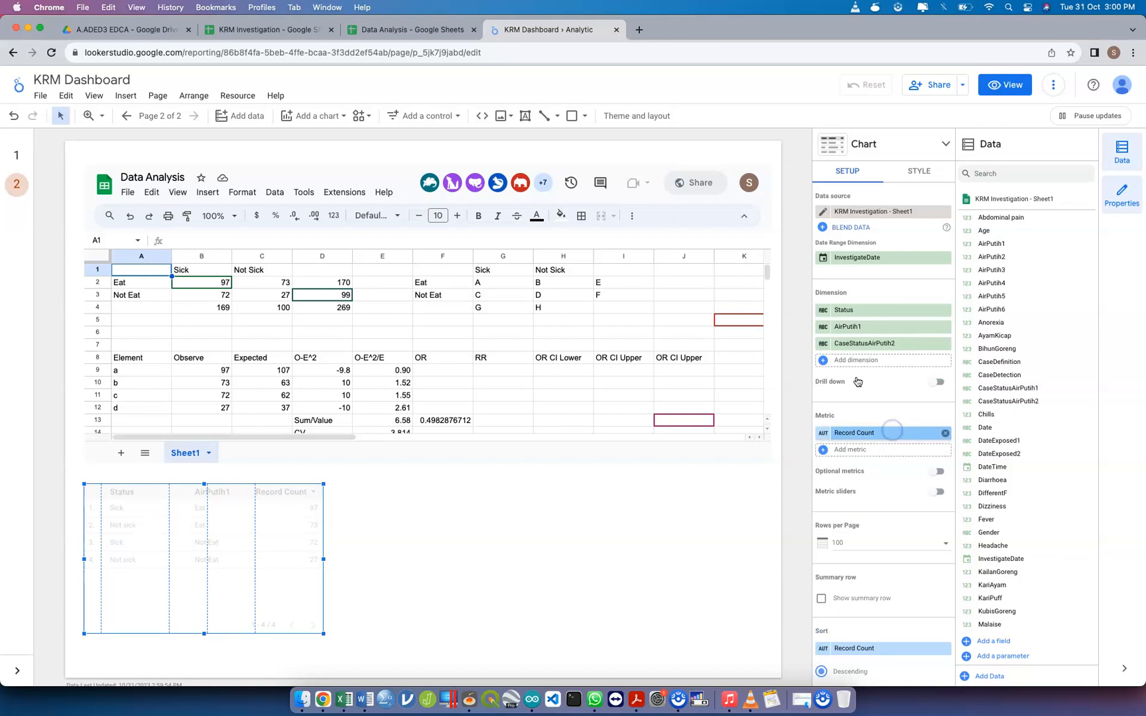
{"action": "left_click", "coordinate": [826, 345]}
{"action": "type", "text": "AirPutih2"}
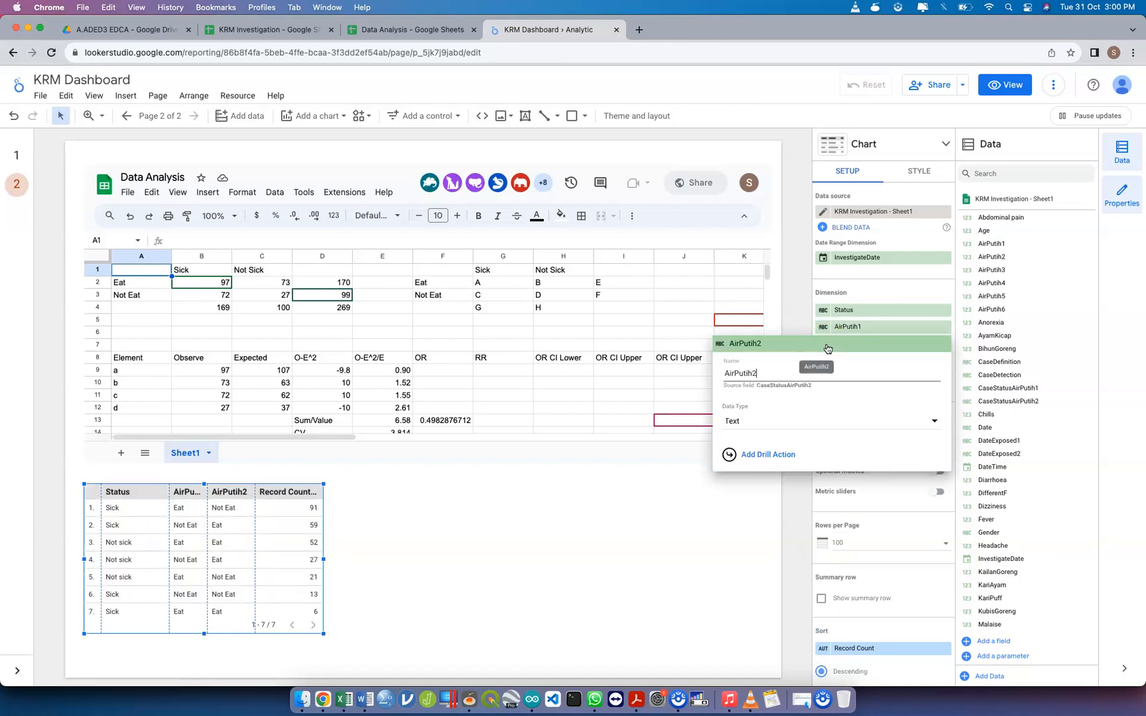
{"action": "key", "text": "Return"}
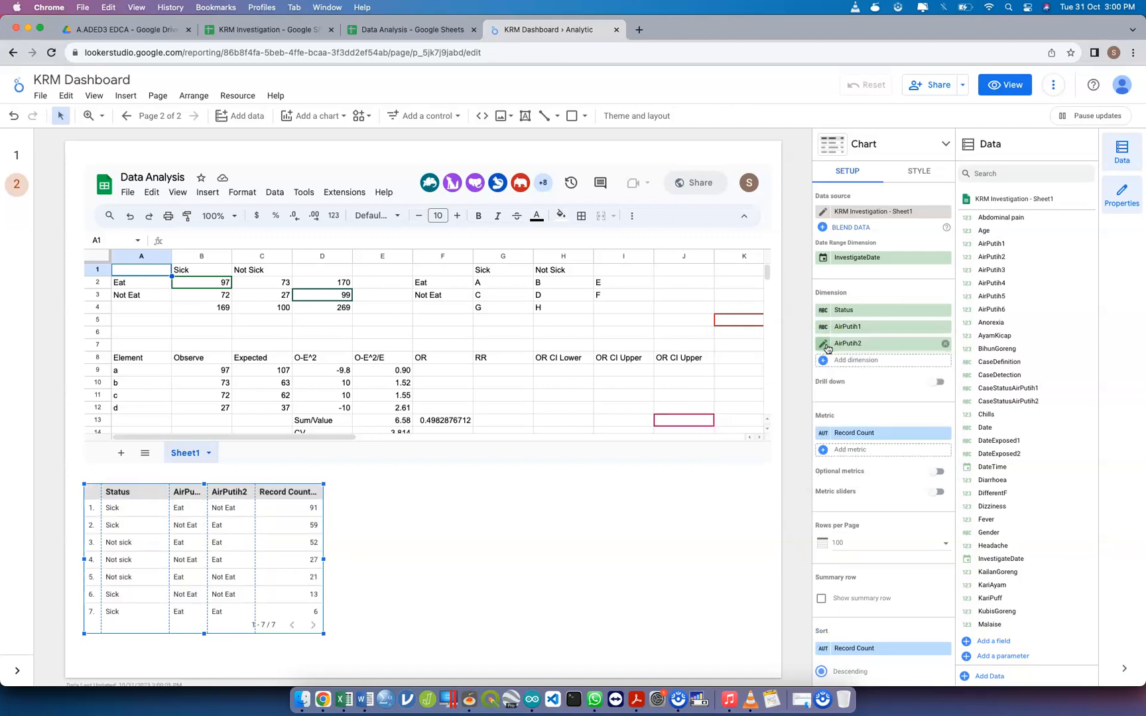
Widen and lengthen the status table slightly and narrow its Status column so the AirPutih headers fit
{"action": "left_click_drag", "start_coordinate": [325, 561], "coordinate": [365, 562]}
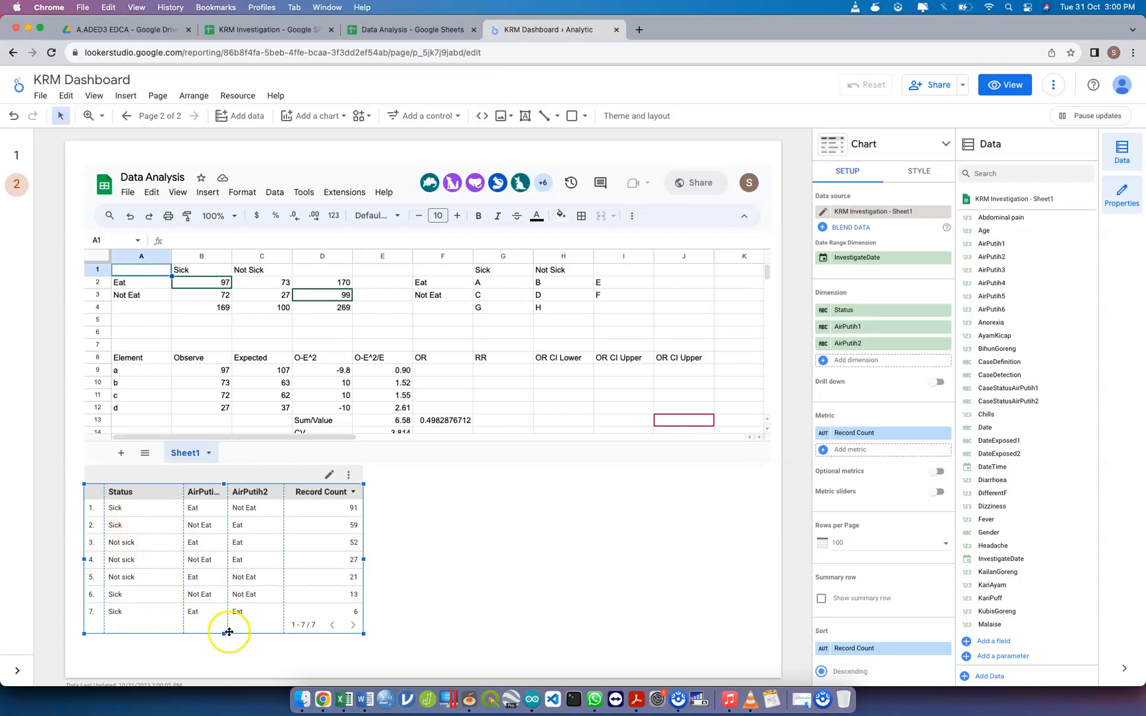
{"action": "mouse_move", "coordinate": [223, 634]}
{"action": "left_mouse_down"}
{"action": "mouse_move", "coordinate": [220, 661]}
{"action": "mouse_move", "coordinate": [222, 648]}
{"action": "left_mouse_up"}
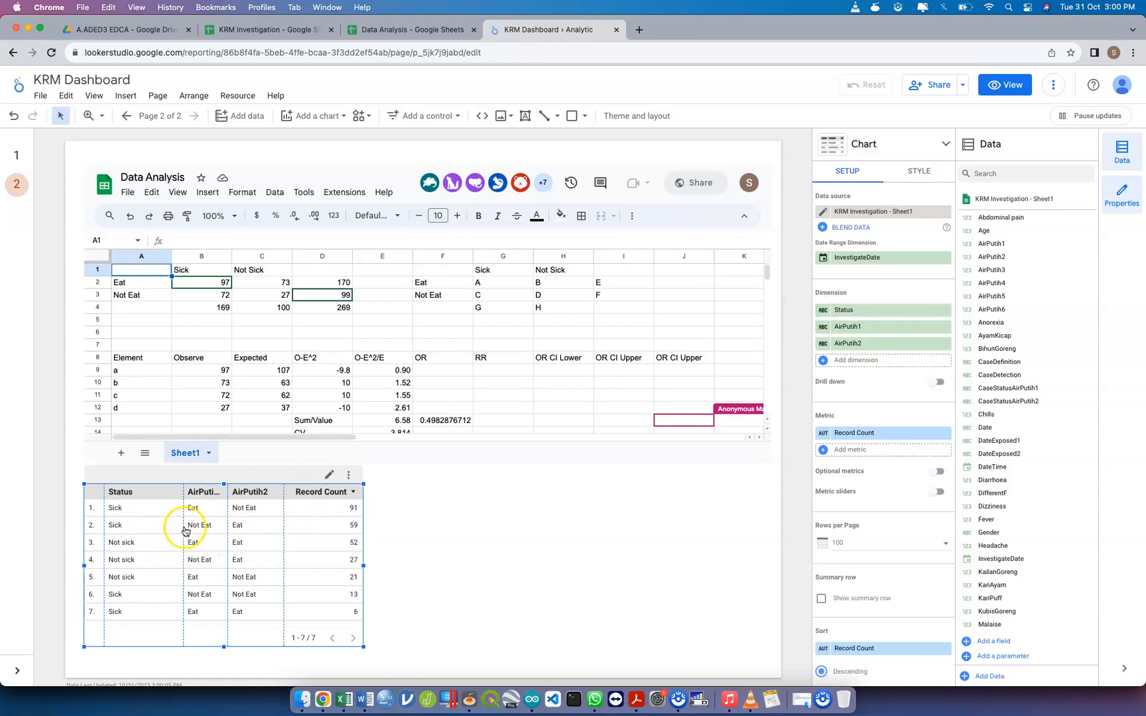
{"action": "left_click_drag", "start_coordinate": [184, 525], "coordinate": [167, 525]}
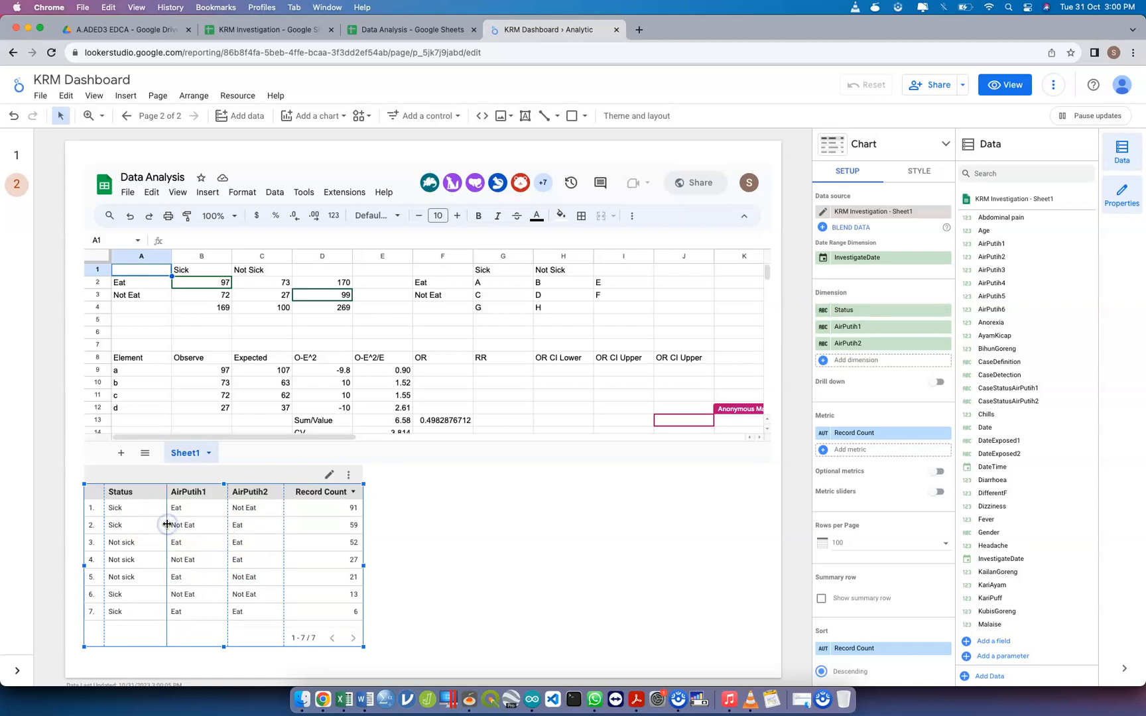
Remove the AirPutih2 dimension from the table, shrink the table to fit its rows and narrow the AirPutih1 column
{"action": "left_click", "coordinate": [944, 343]}
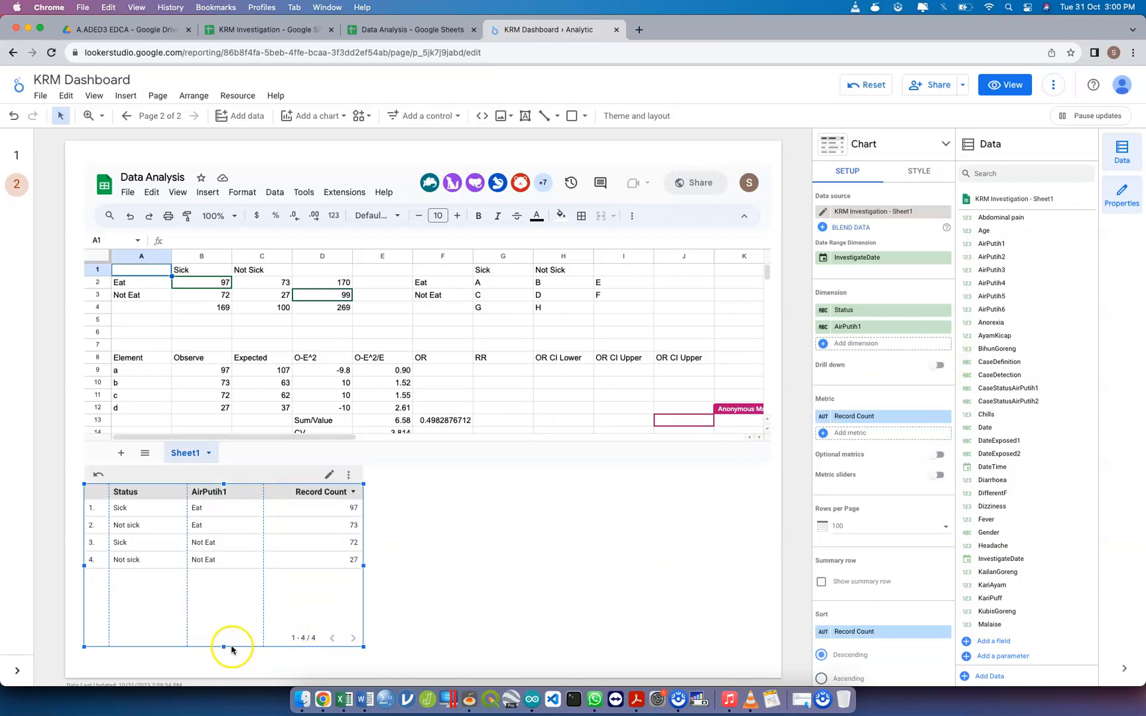
{"action": "left_click_drag", "start_coordinate": [224, 647], "coordinate": [229, 584]}
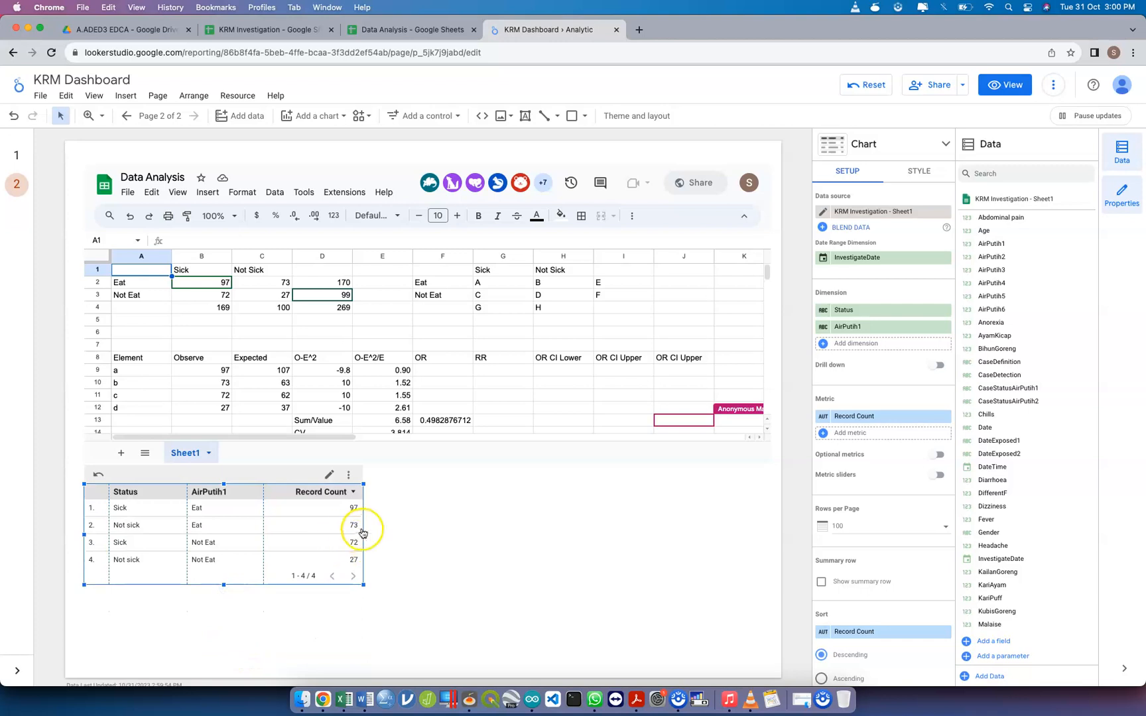
{"action": "left_click_drag", "start_coordinate": [364, 533], "coordinate": [334, 534]}
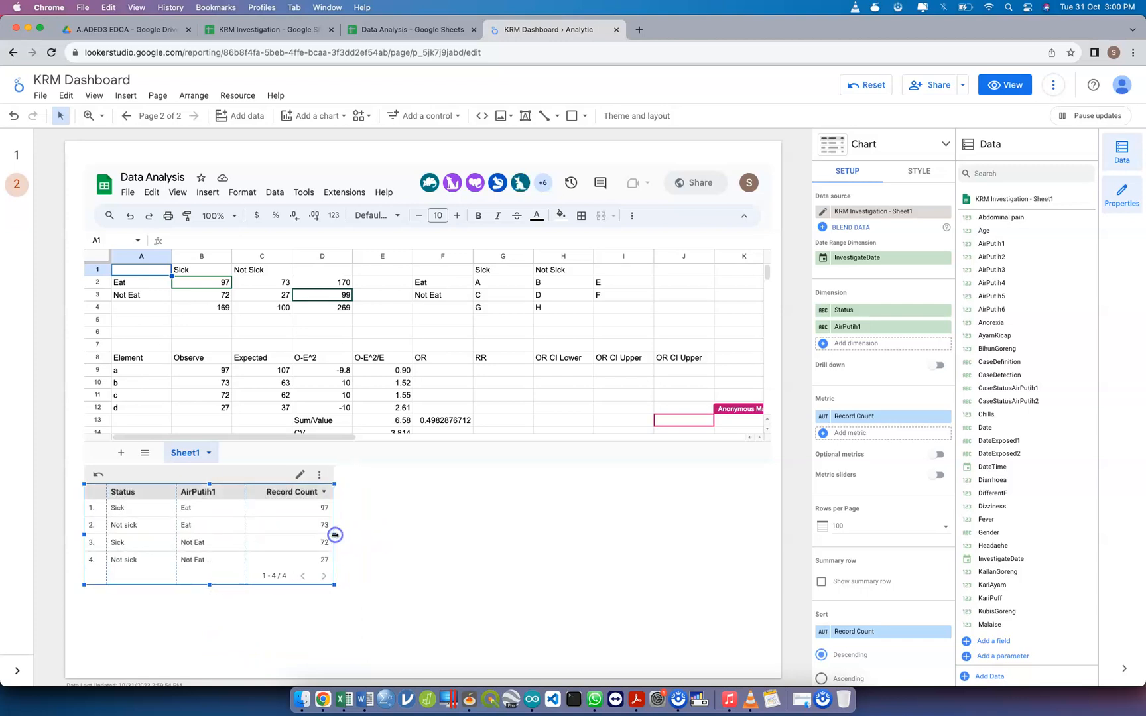
{"action": "left_click", "coordinate": [236, 533]}
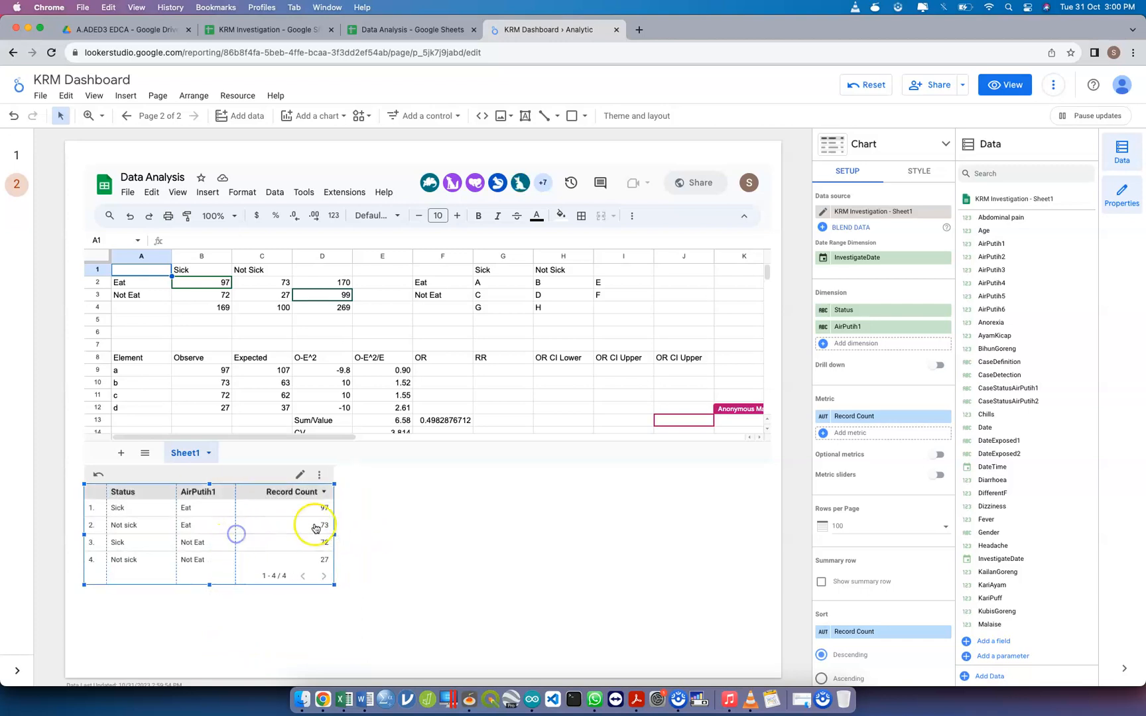
{"action": "left_click", "coordinate": [383, 532]}
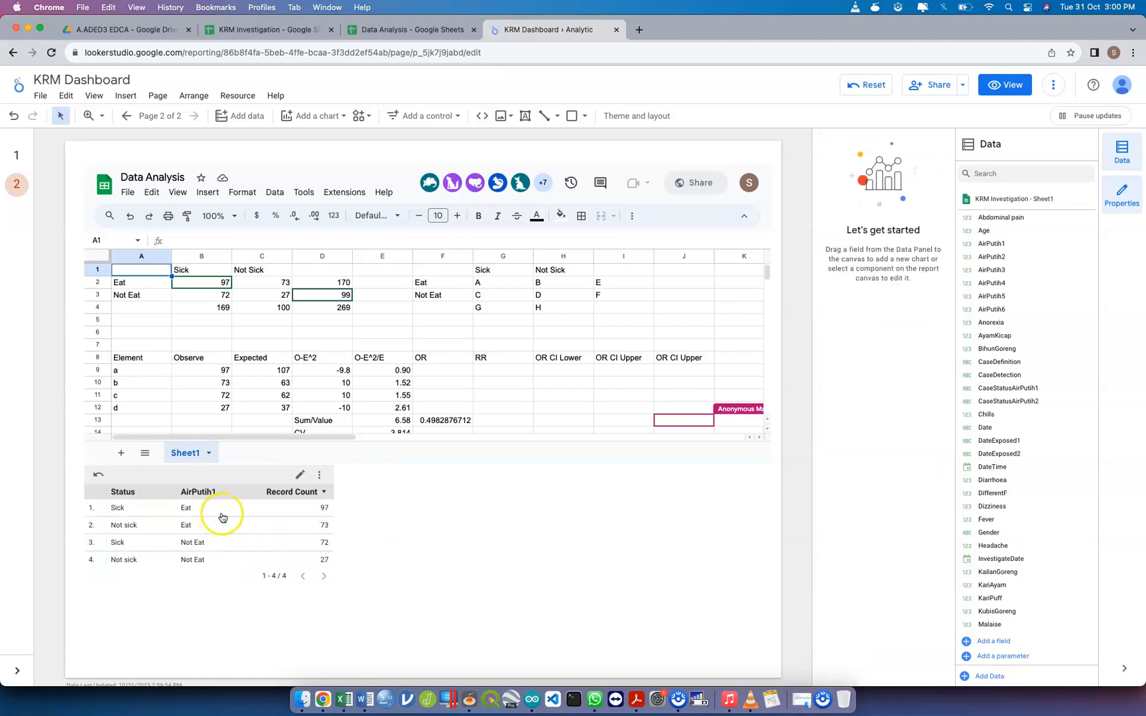
{"action": "left_click", "coordinate": [397, 514]}
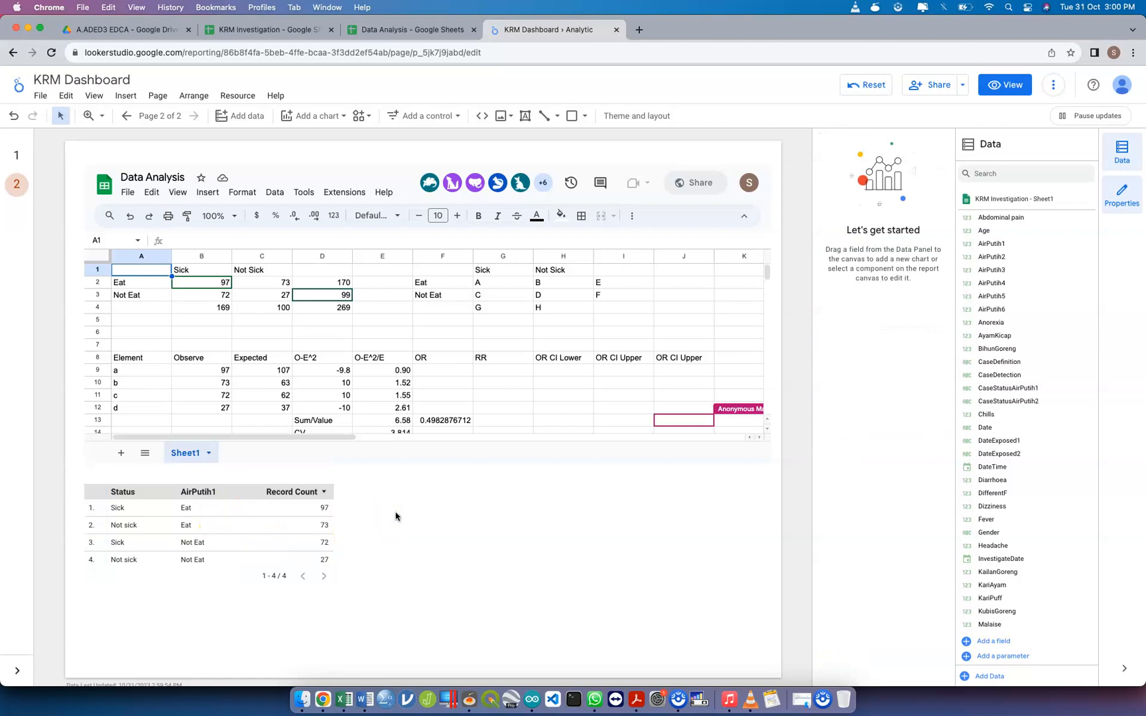
Review the CASE formula behind the CaseStatusAirPutih1 field and close its editor without changes
{"action": "left_click", "coordinate": [236, 506]}
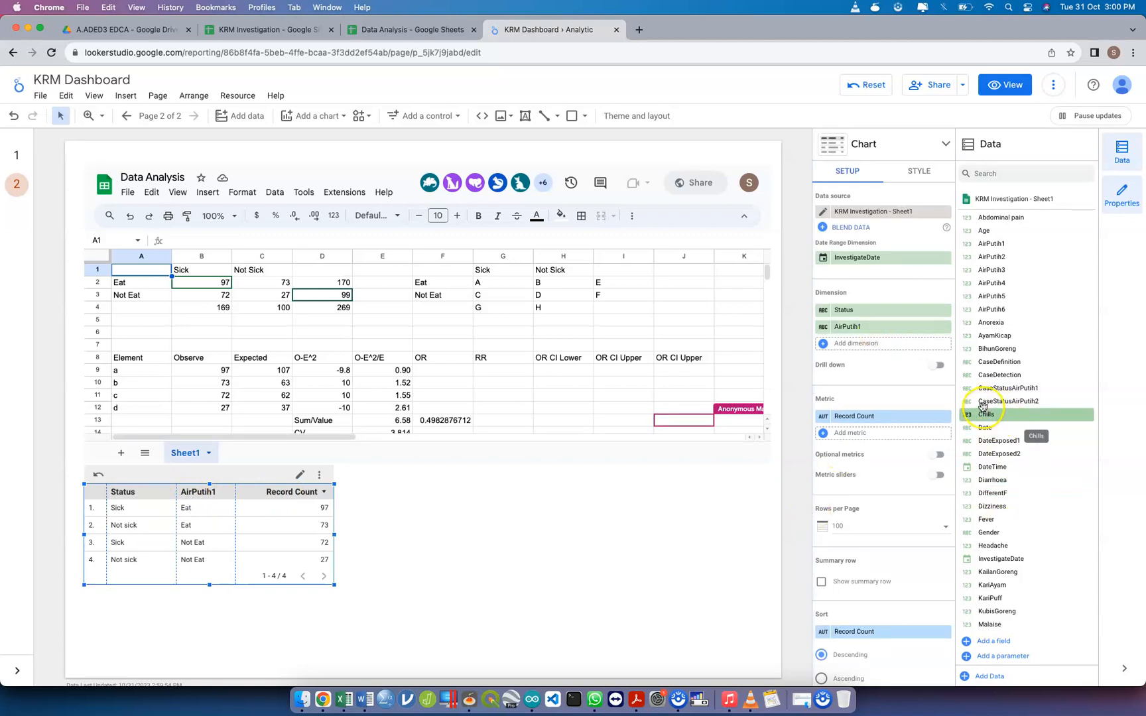
{"action": "left_click_drag", "start_coordinate": [982, 406], "coordinate": [968, 410]}
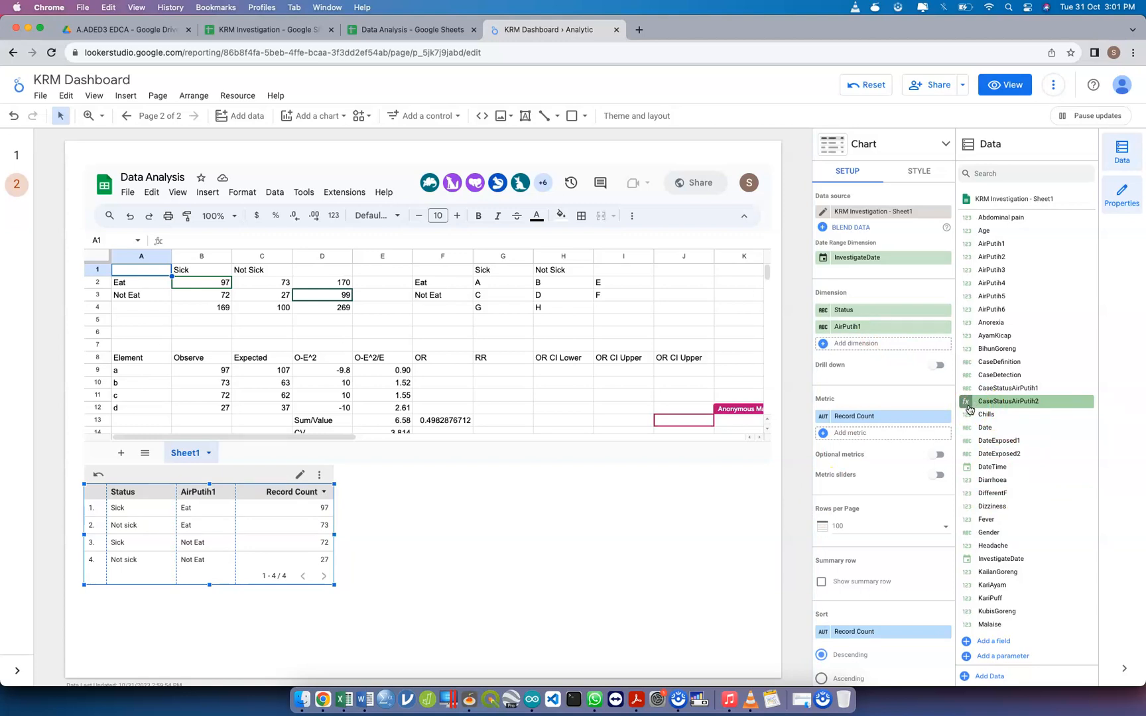
{"action": "scroll", "coordinate": [885, 606], "scroll_direction": "down", "scroll_amount": 6}
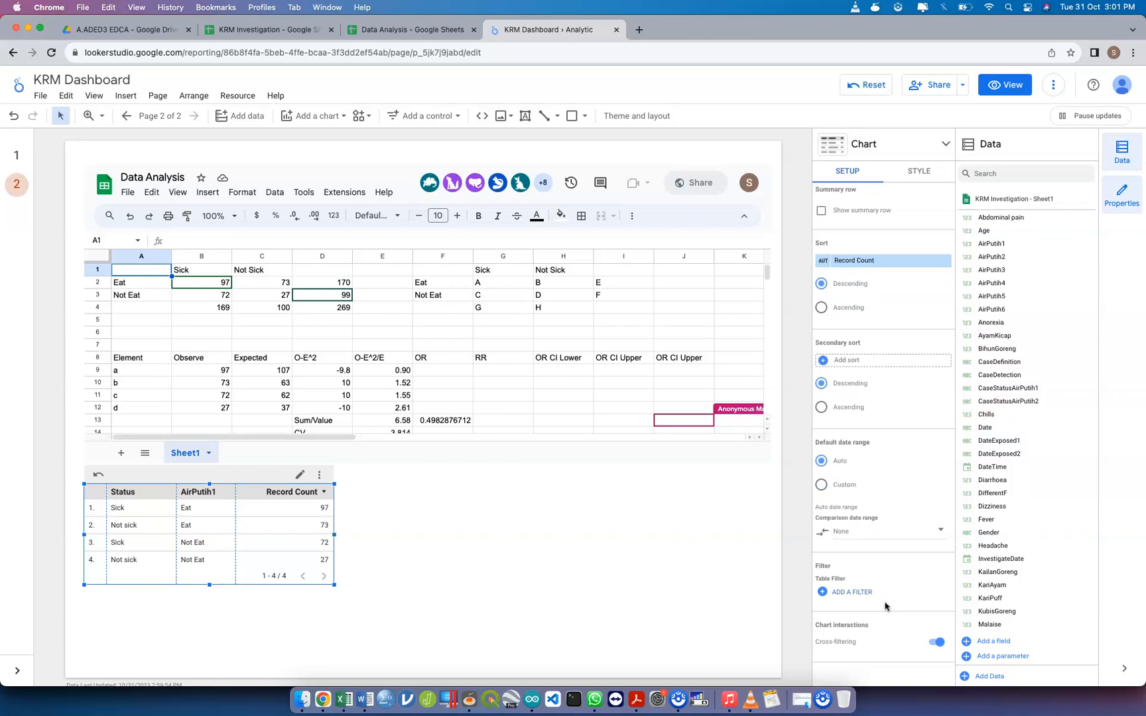
{"action": "left_click_drag", "start_coordinate": [973, 392], "coordinate": [972, 395]}
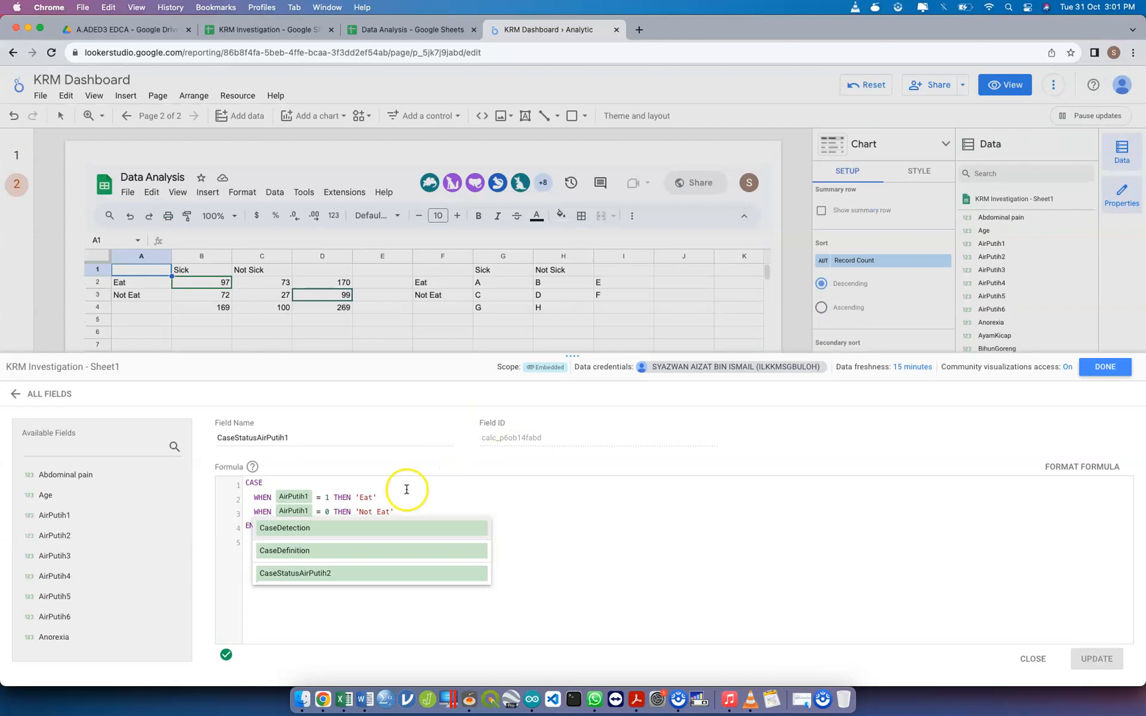
{"action": "left_click", "coordinate": [435, 496]}
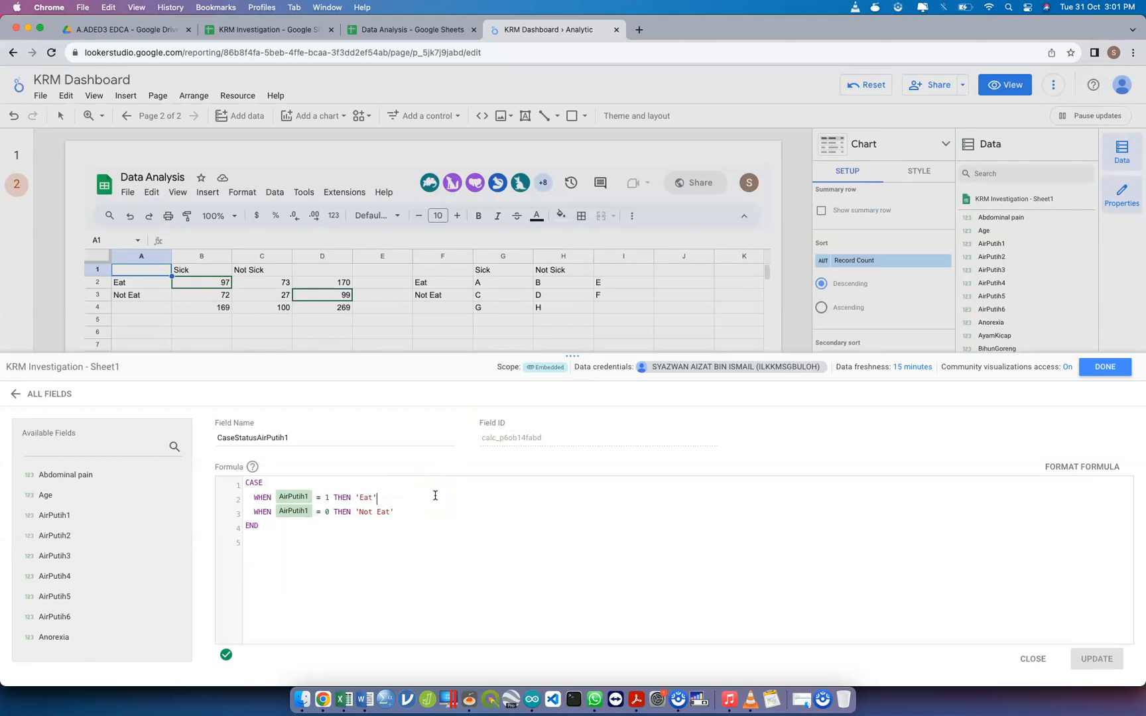
{"action": "left_click", "coordinate": [1104, 364]}
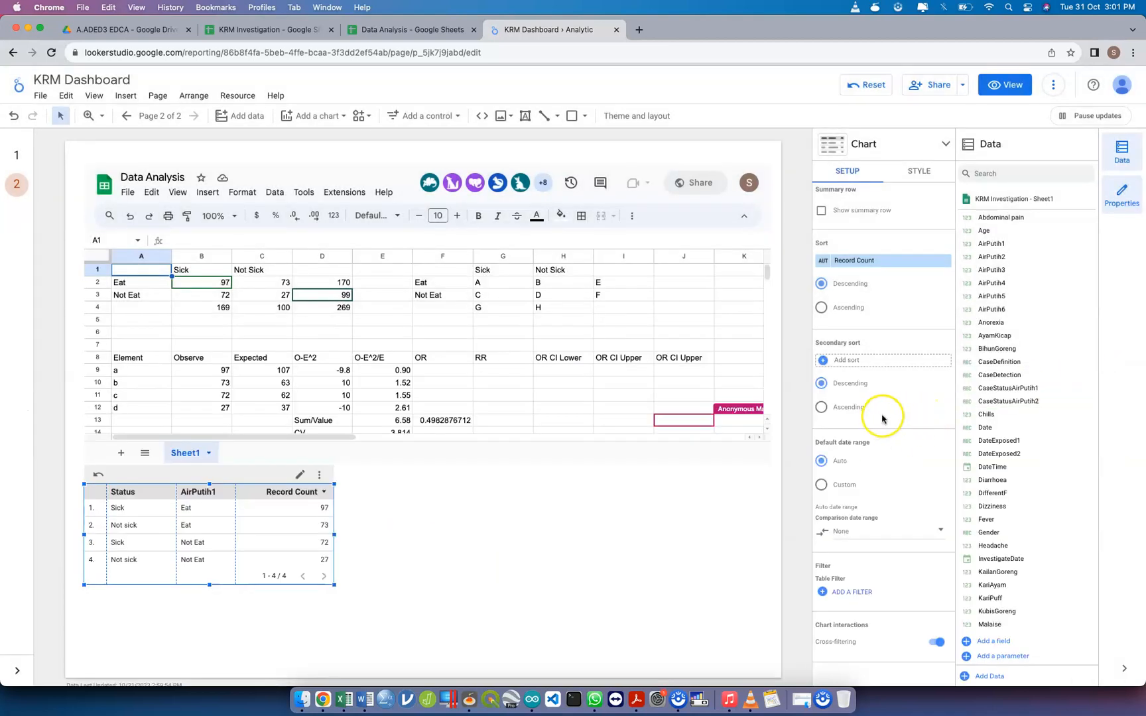
Create a new filter for the status table named Eat, with four Include clauses joined by AND
{"action": "left_click", "coordinate": [853, 592]}
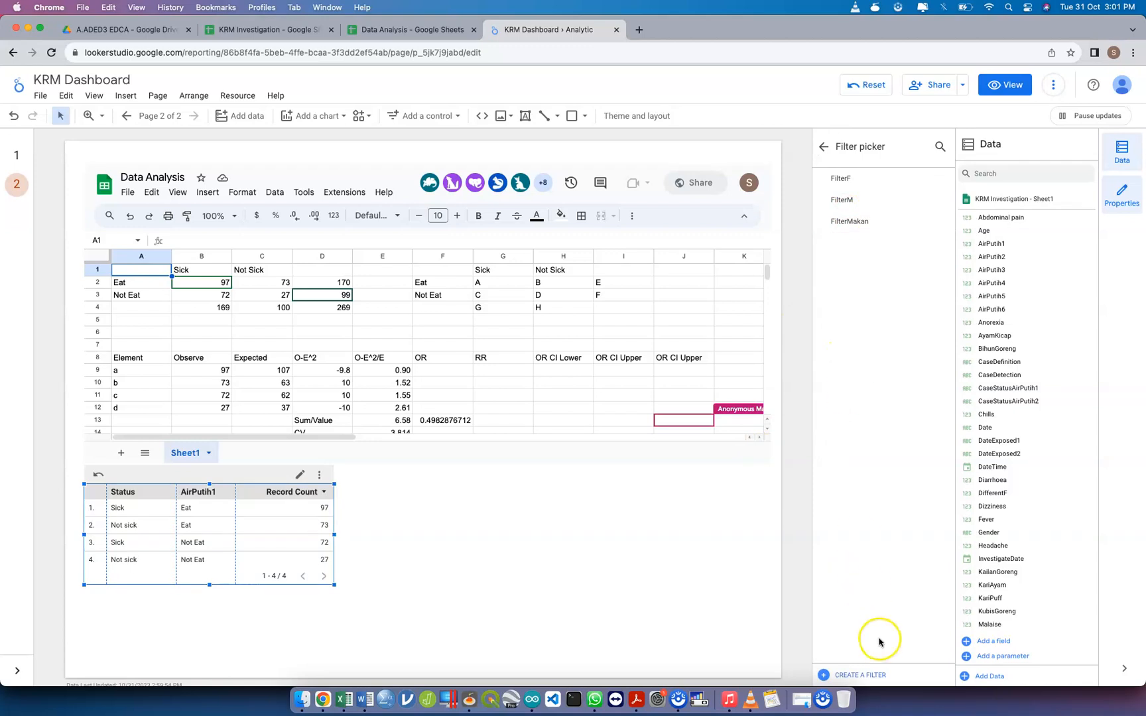
{"action": "left_click", "coordinate": [873, 676]}
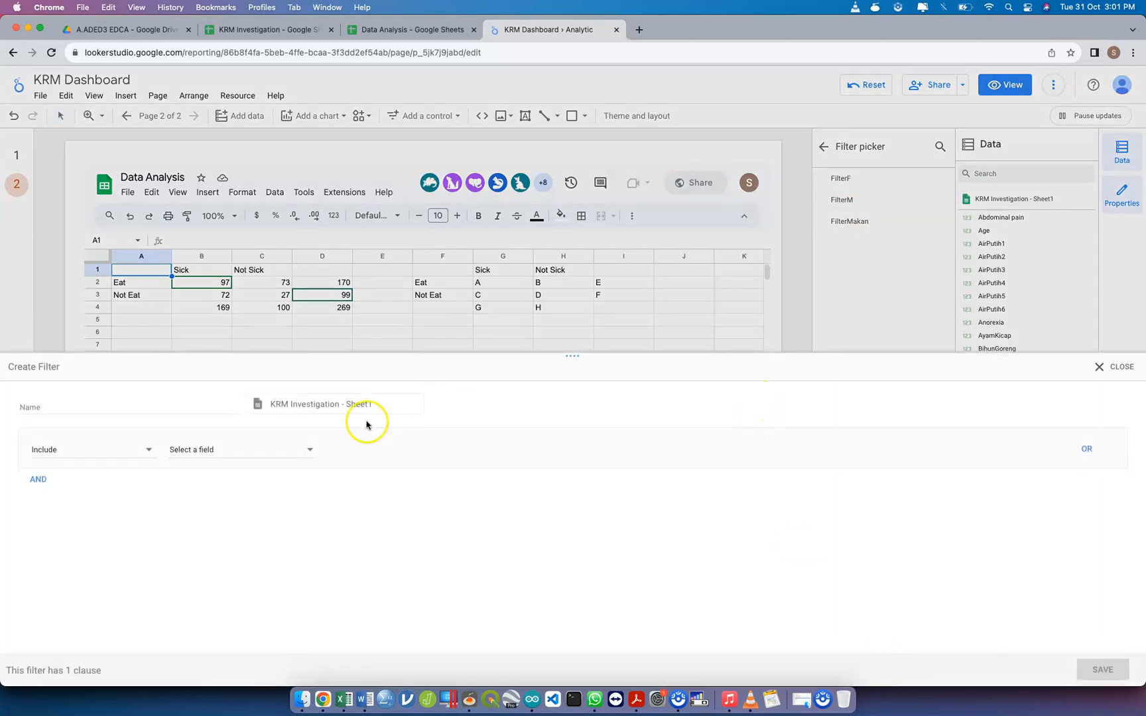
{"action": "left_click", "coordinate": [87, 407]}
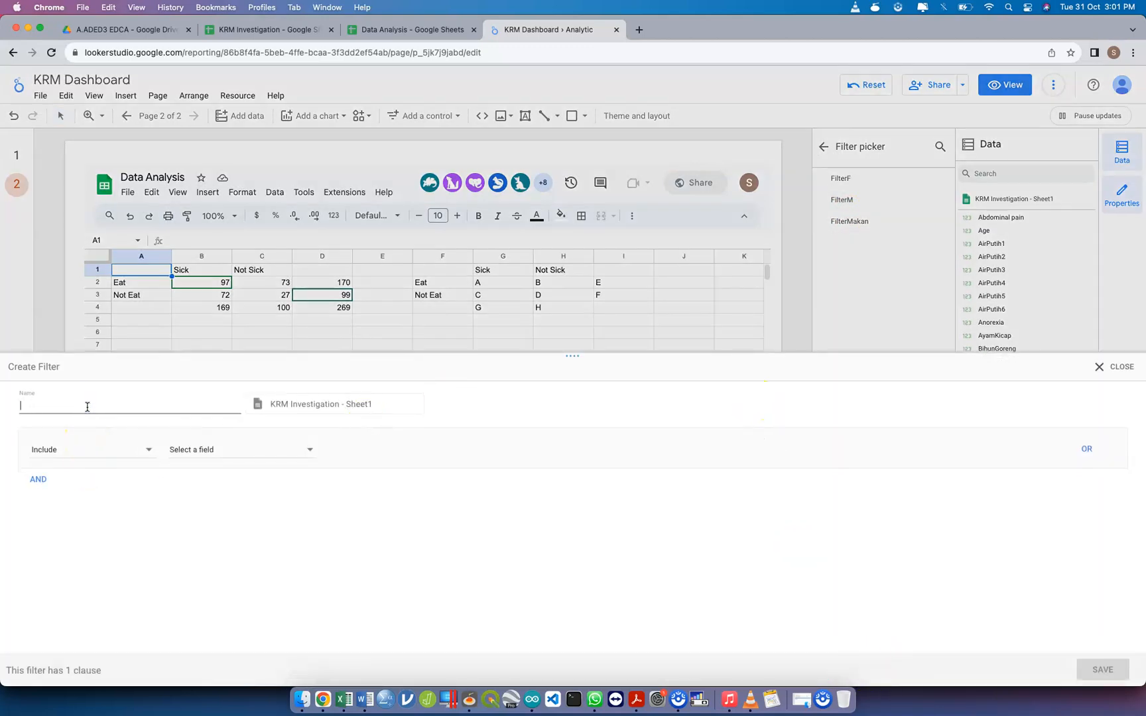
{"action": "type", "text": "Eat"}
{"action": "left_click", "coordinate": [77, 449]}
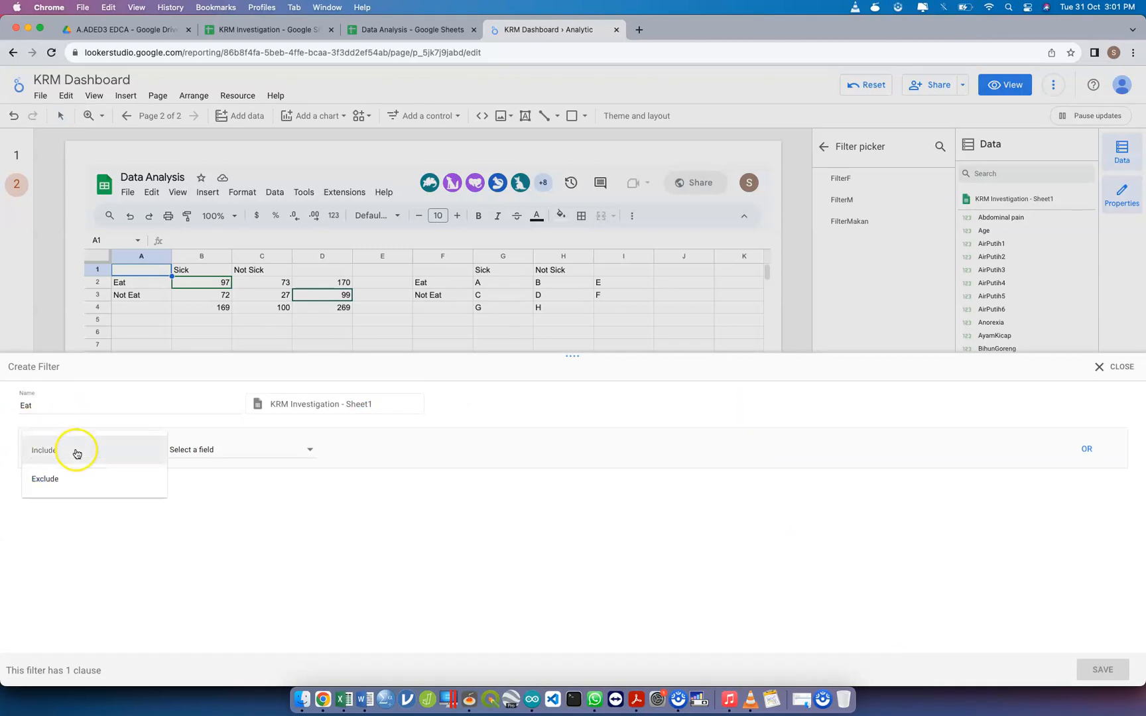
{"action": "left_click", "coordinate": [74, 452]}
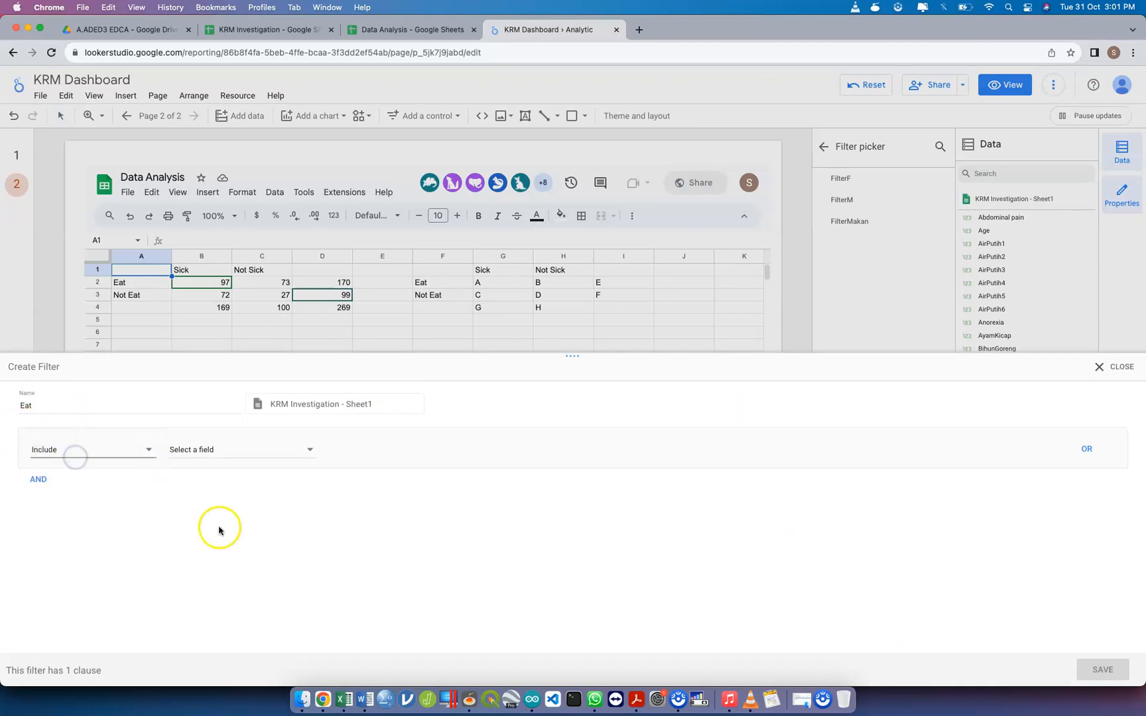
{"action": "left_click", "coordinate": [40, 484]}
{"action": "left_click", "coordinate": [38, 544]}
{"action": "left_click", "coordinate": [38, 604]}
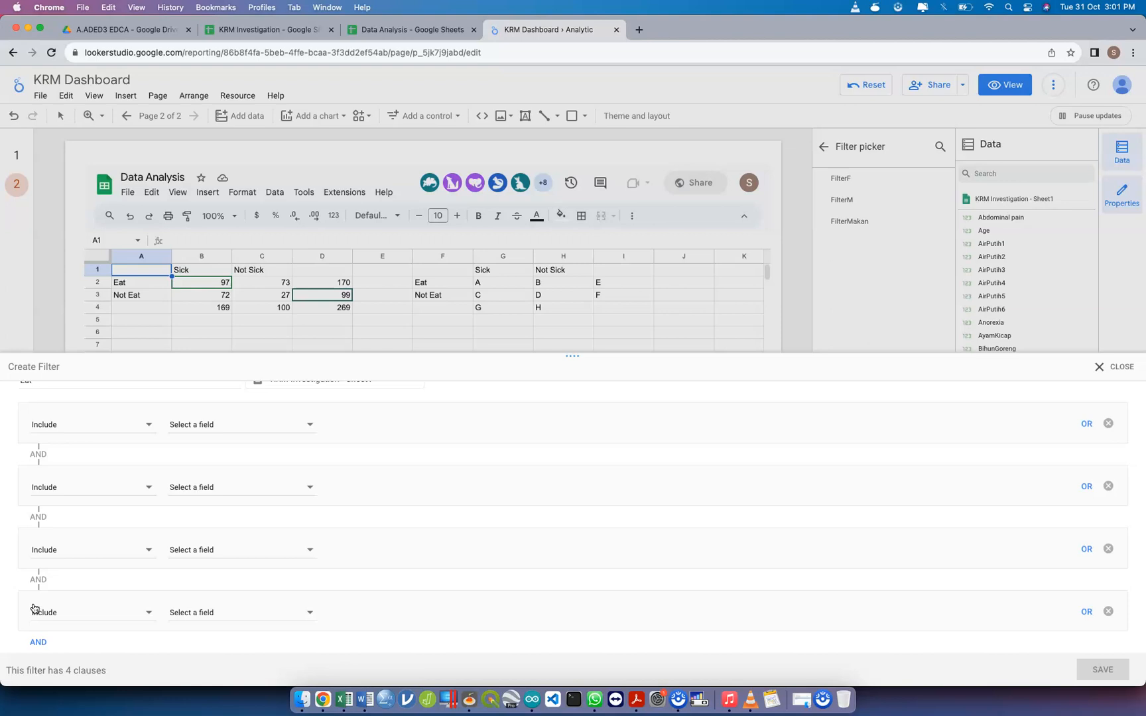
Set the Eat filter's first Include clause to AirPutih1 equal to 1
{"action": "left_click", "coordinate": [273, 427]}
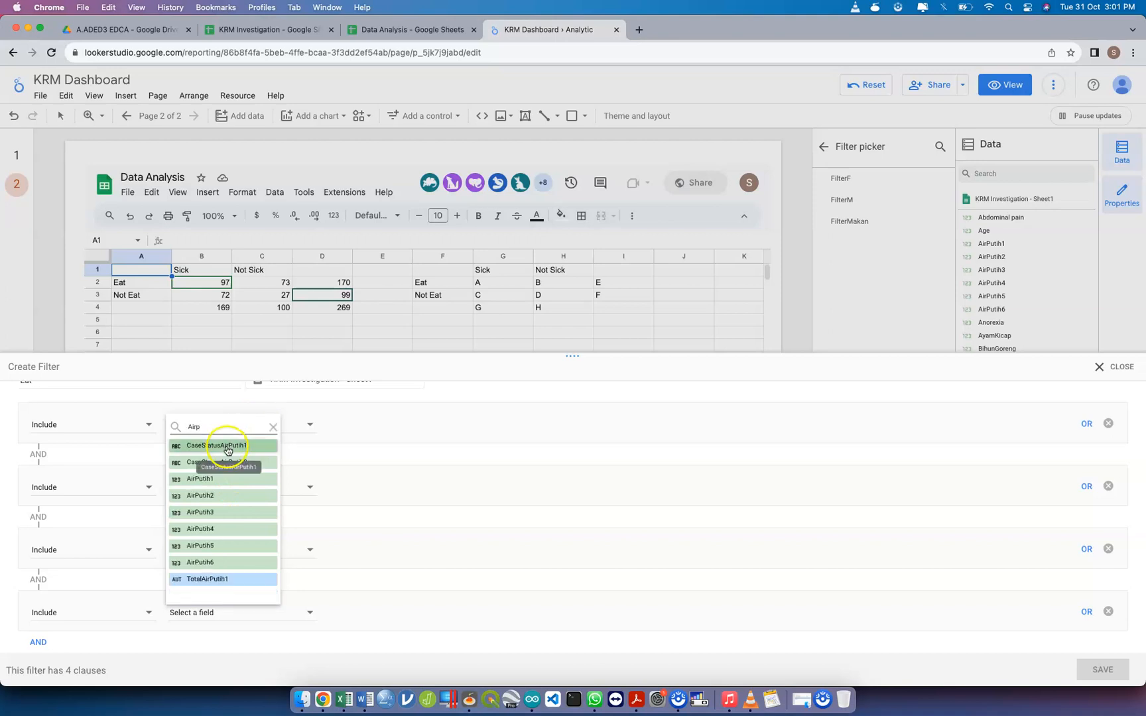
{"action": "left_click", "coordinate": [226, 480]}
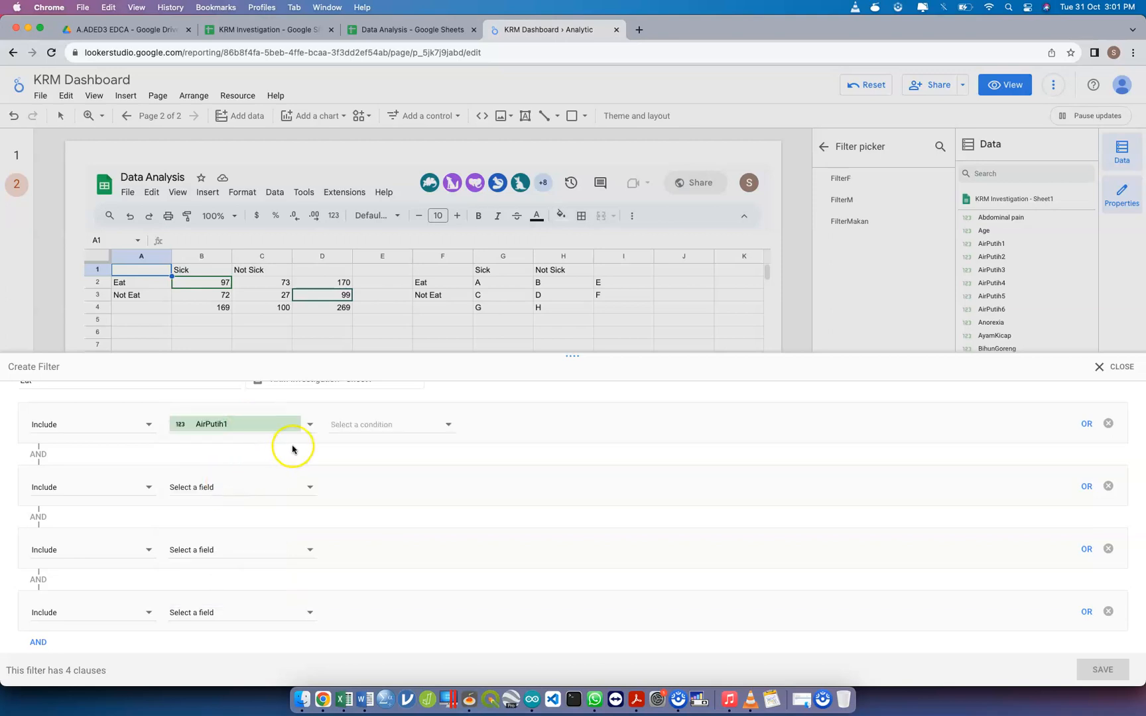
{"action": "left_click", "coordinate": [375, 424]}
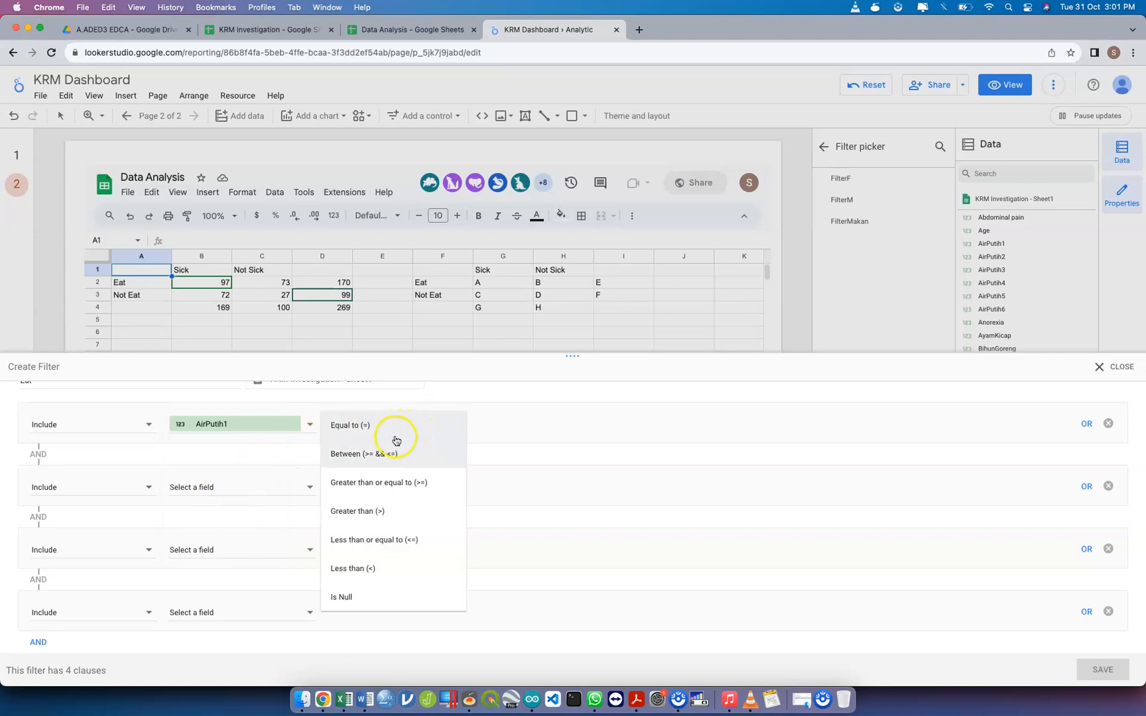
{"action": "left_click", "coordinate": [544, 428]}
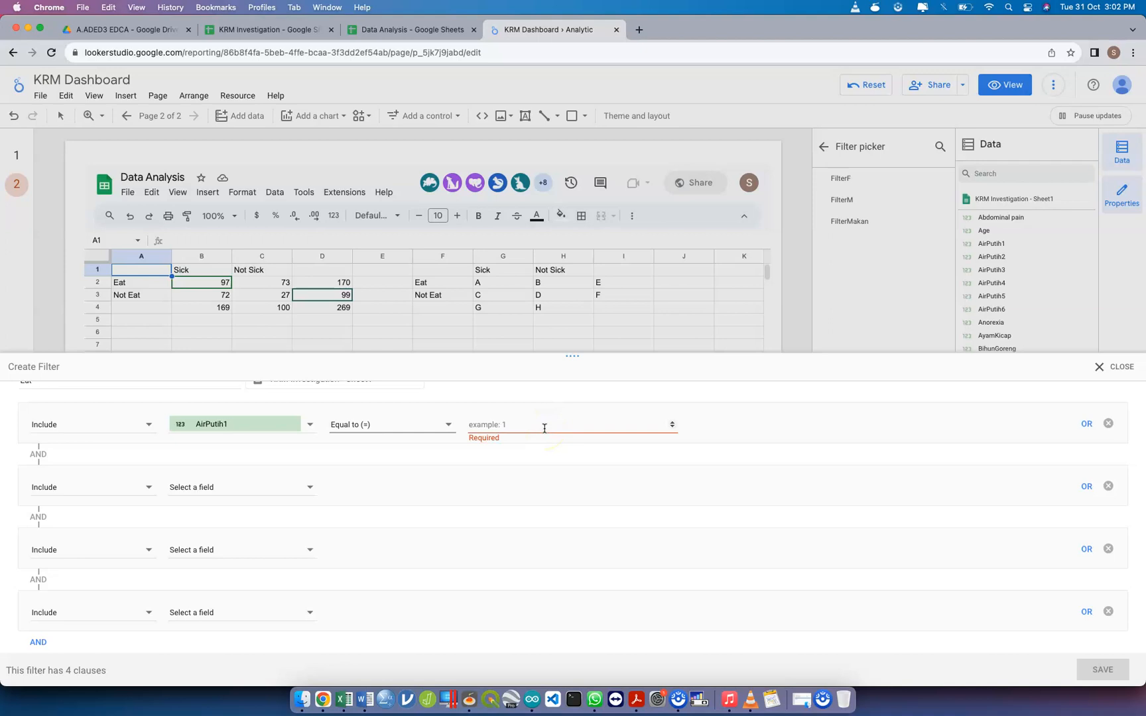
{"action": "left_click", "coordinate": [531, 423]}
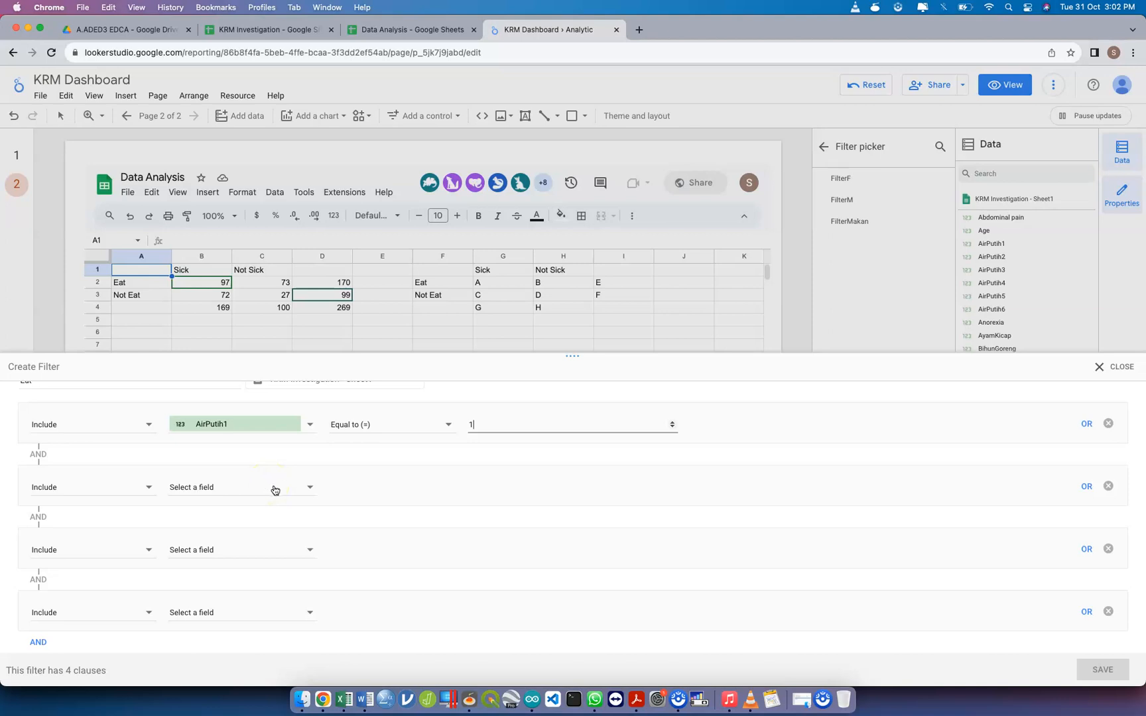
{"action": "scroll", "coordinate": [256, 507], "scroll_direction": "up", "scroll_amount": 1}
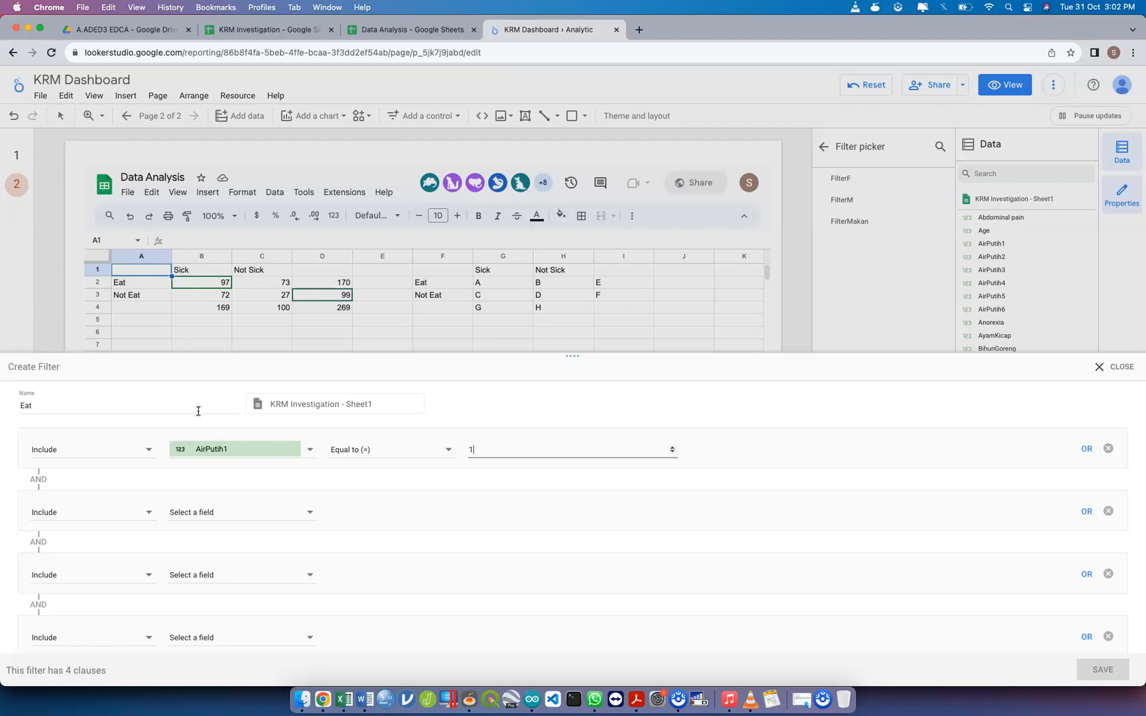
Discard the unsaved Eat filter and deselect the status table
{"action": "left_click", "coordinate": [1119, 374]}
{"action": "left_click", "coordinate": [761, 398]}
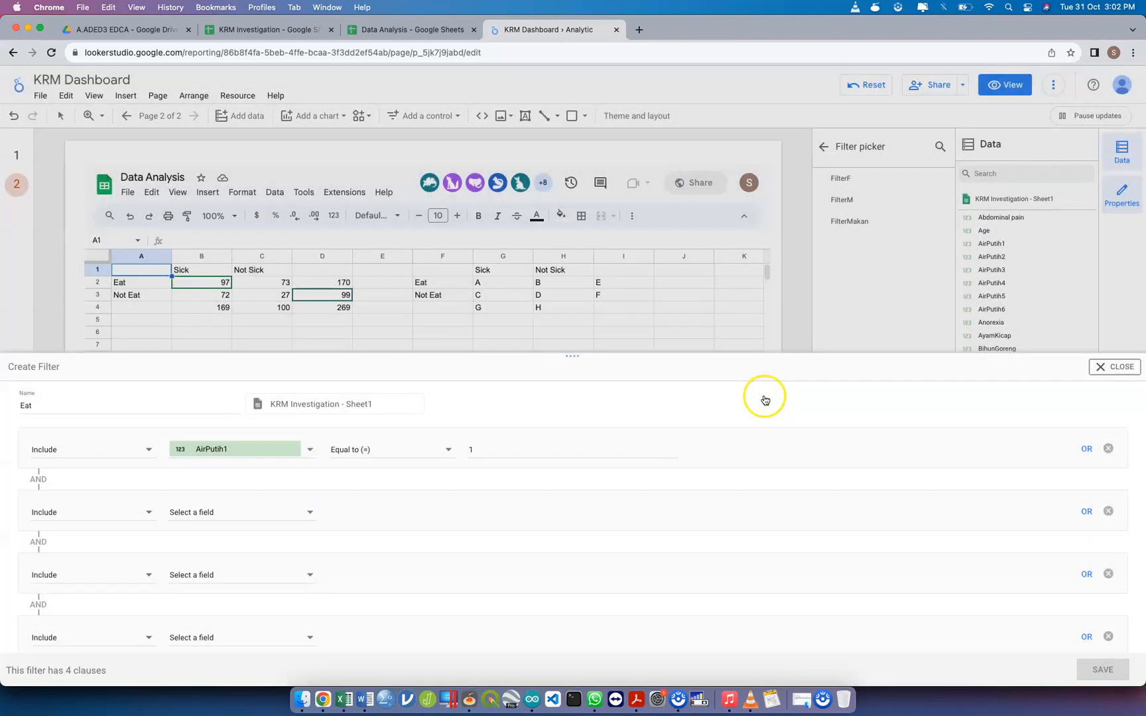
{"action": "left_click", "coordinate": [435, 519]}
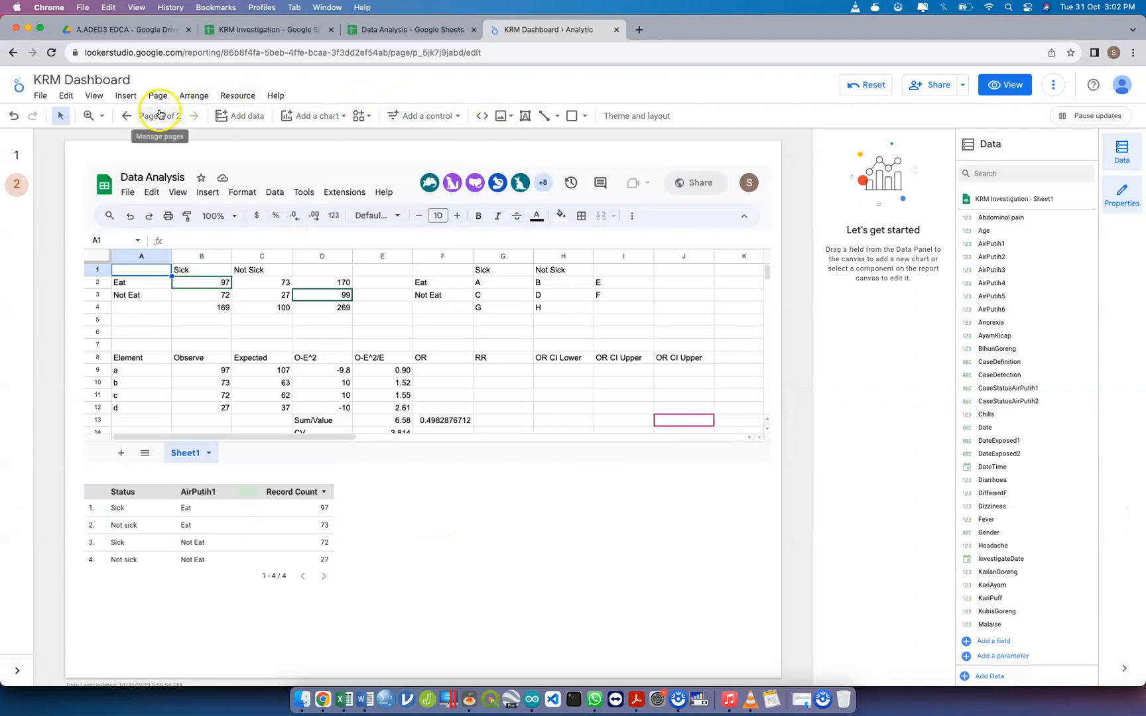
Add a Record Count scorecard on the empty area to the right of the status table
{"action": "left_click", "coordinate": [125, 95]}
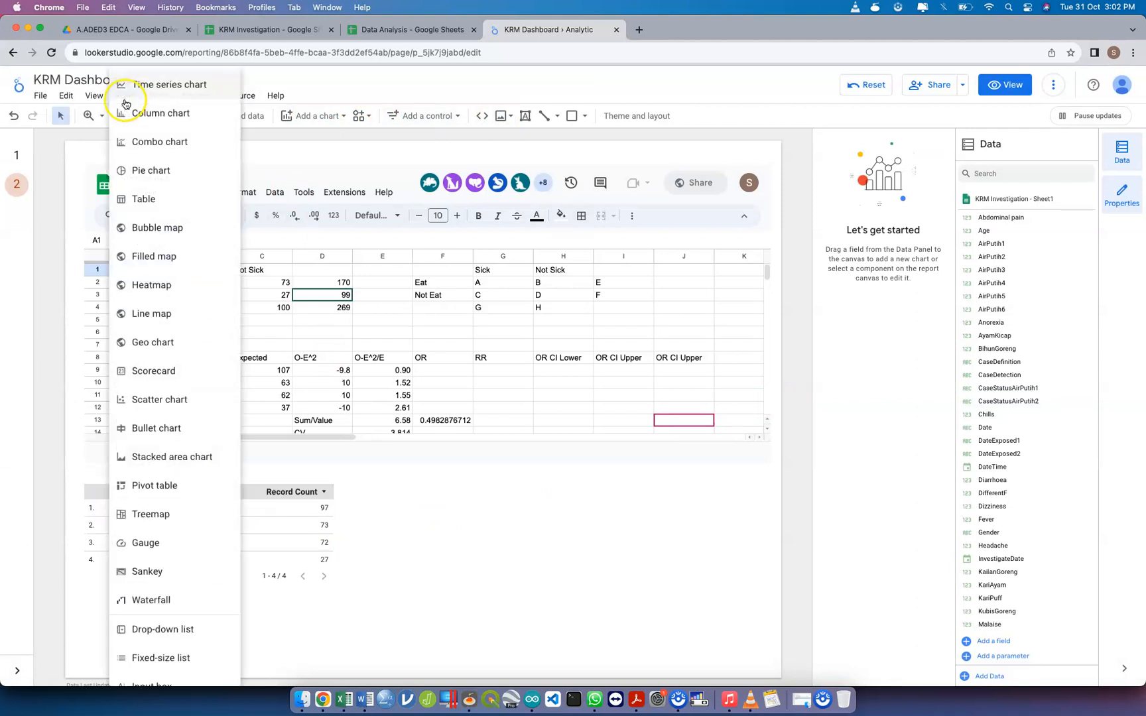
{"action": "left_click", "coordinate": [314, 117]}
{"action": "left_click", "coordinate": [315, 118]}
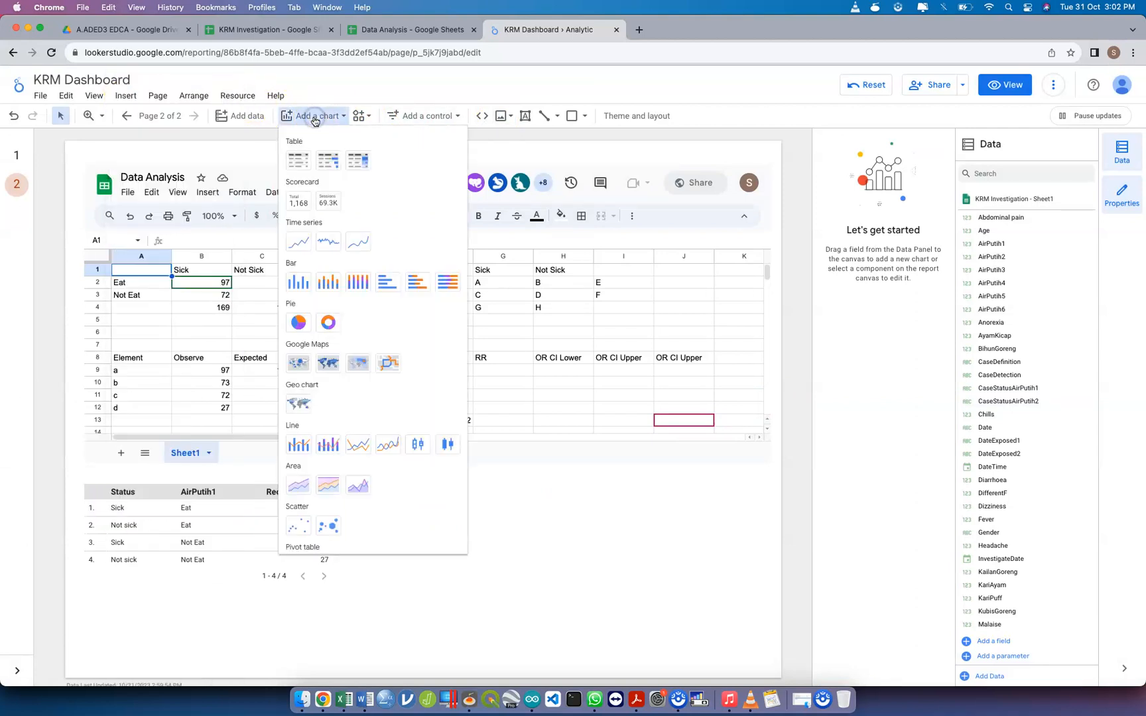
{"action": "left_click", "coordinate": [299, 200]}
{"action": "left_click_drag", "start_coordinate": [362, 489], "coordinate": [459, 539]}
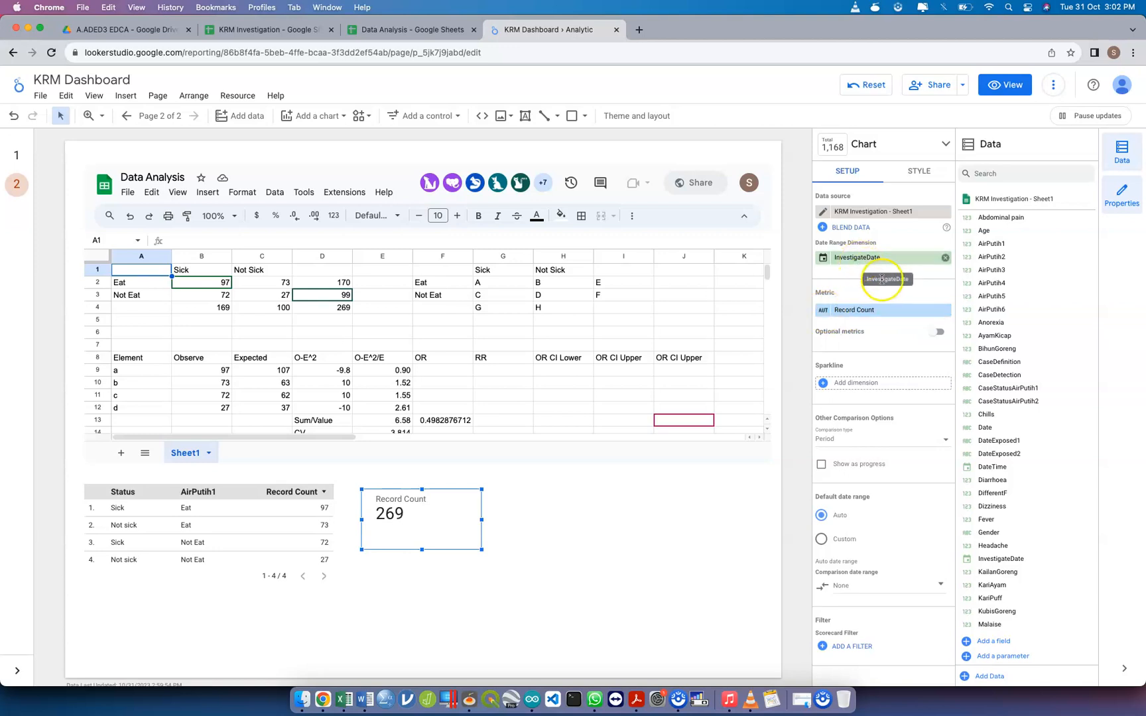
Check the existing filters offered for the scorecard, and delete the scorecard from the page
{"action": "left_click", "coordinate": [845, 647]}
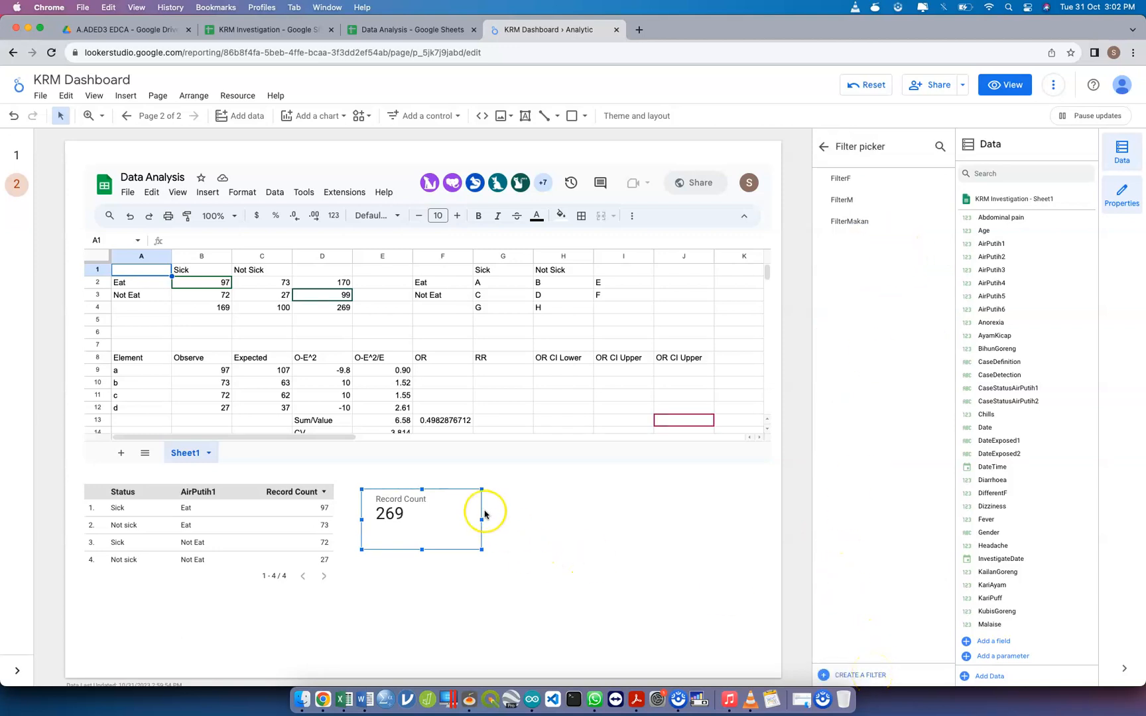
{"action": "left_click", "coordinate": [443, 514]}
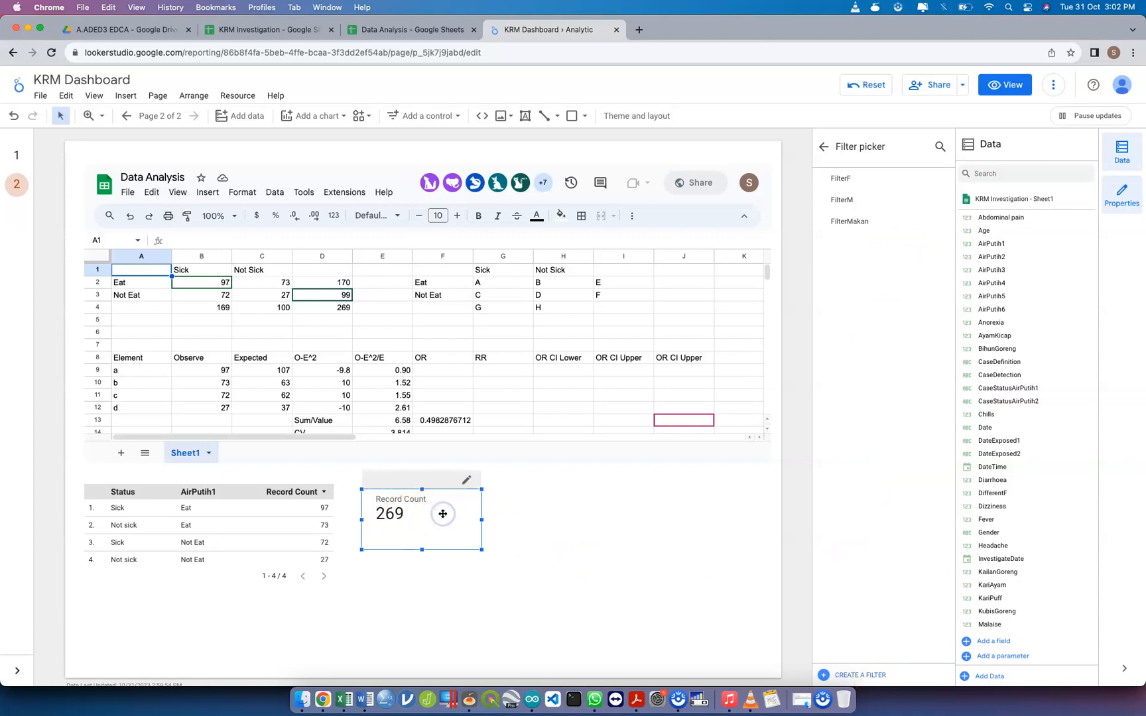
{"action": "left_click", "coordinate": [355, 512]}
Duplicate the status table and place the copy directly to the right of the original
{"action": "left_click", "coordinate": [253, 527]}
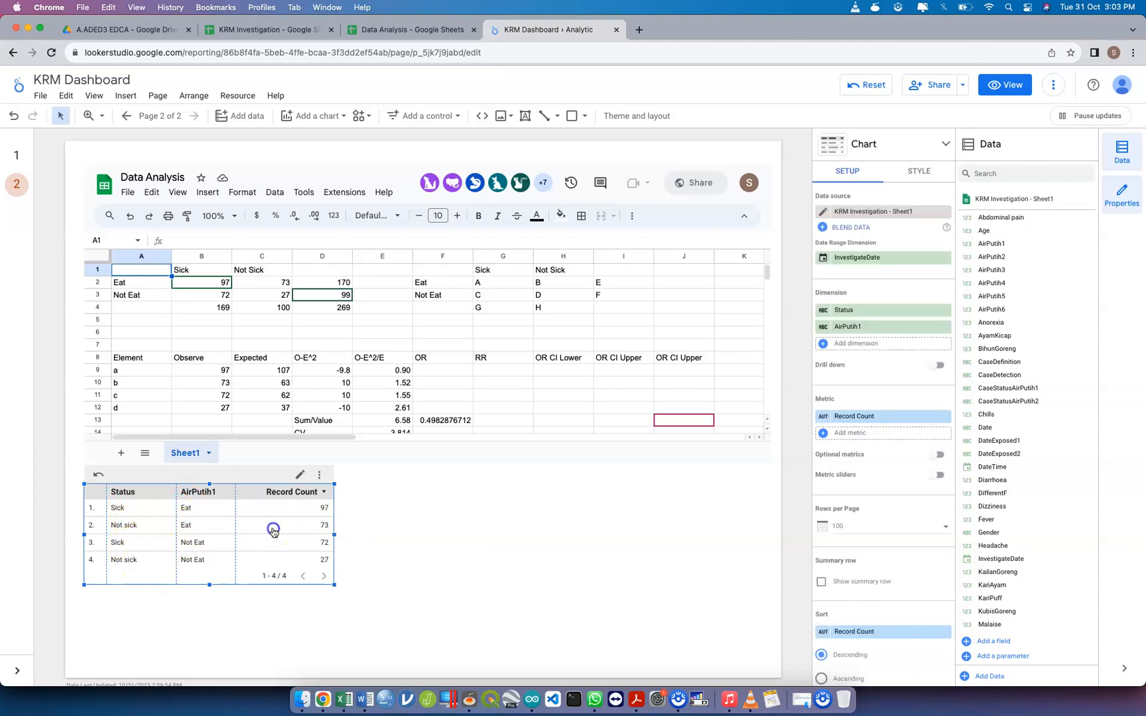
{"action": "left_click", "coordinate": [457, 541]}
{"action": "scroll", "coordinate": [458, 538], "scroll_direction": "down", "scroll_amount": 1}
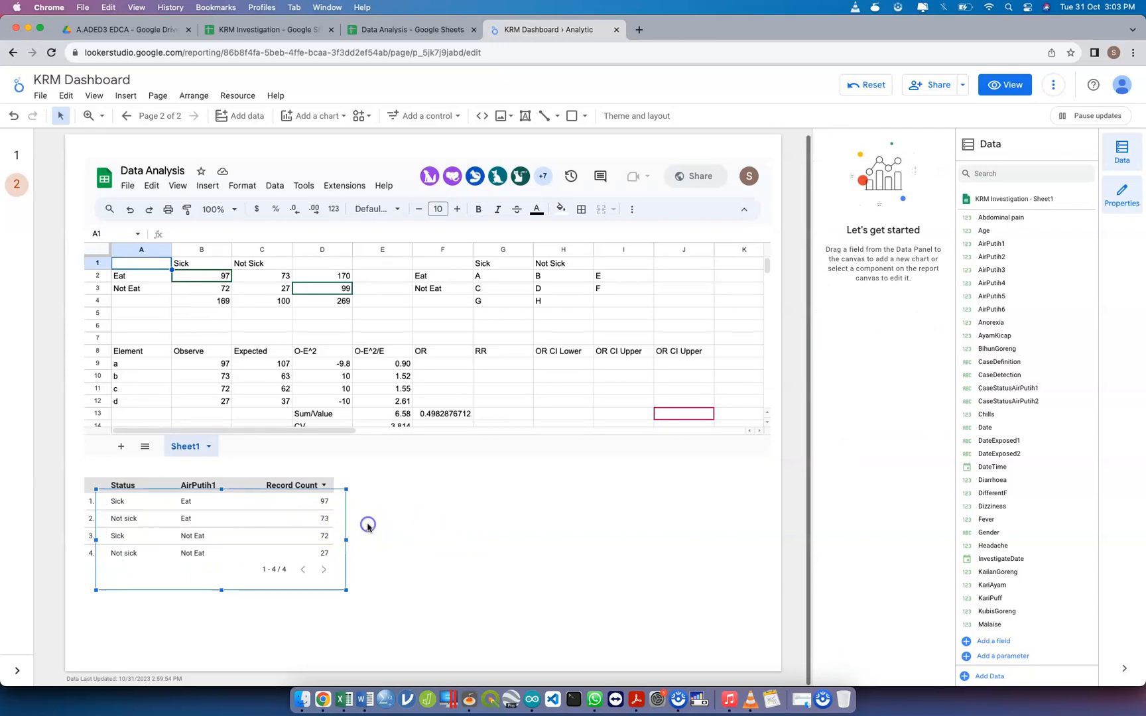
{"action": "left_click_drag", "start_coordinate": [281, 524], "coordinate": [545, 510]}
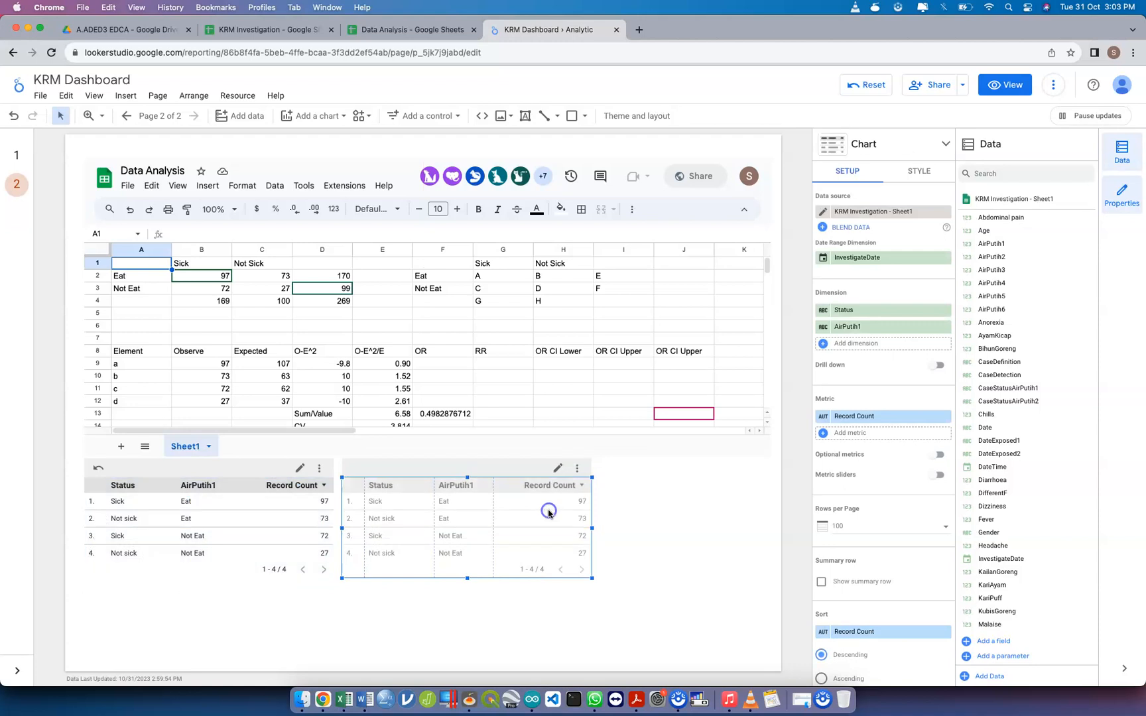
Look through the replacement fields for the copied table's AirPutih1 dimension, and delete the copy
{"action": "left_click", "coordinate": [877, 326]}
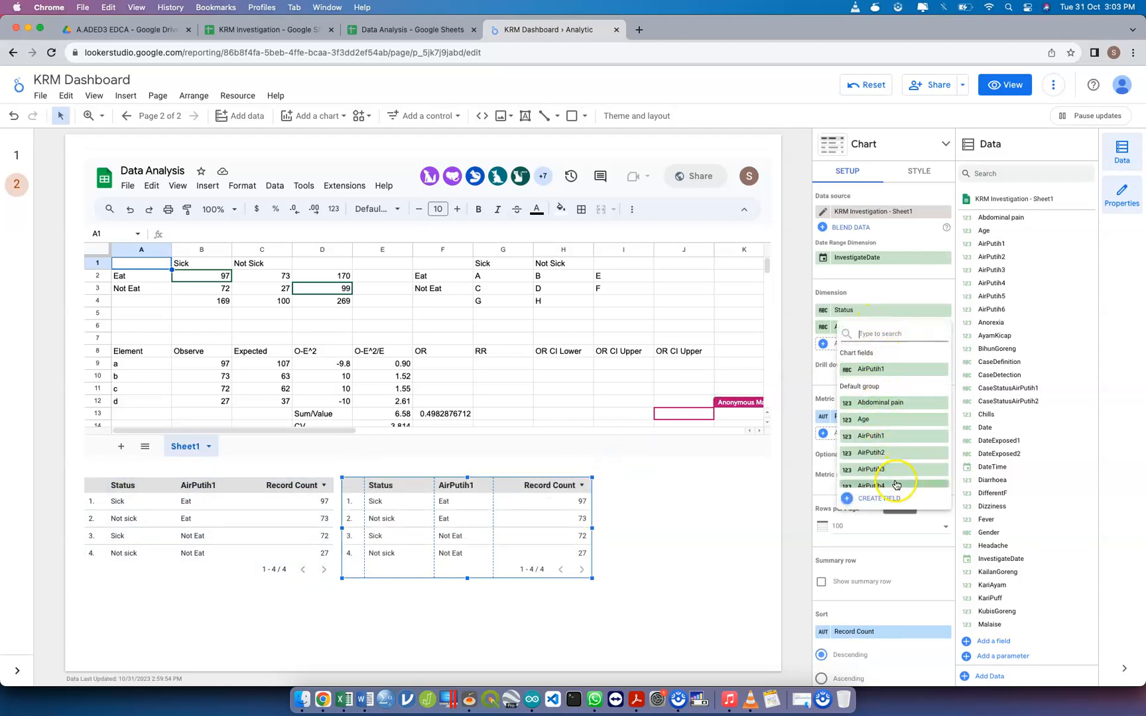
{"action": "left_click", "coordinate": [667, 491]}
{"action": "left_click", "coordinate": [538, 502]}
{"action": "key", "text": "Delete"}
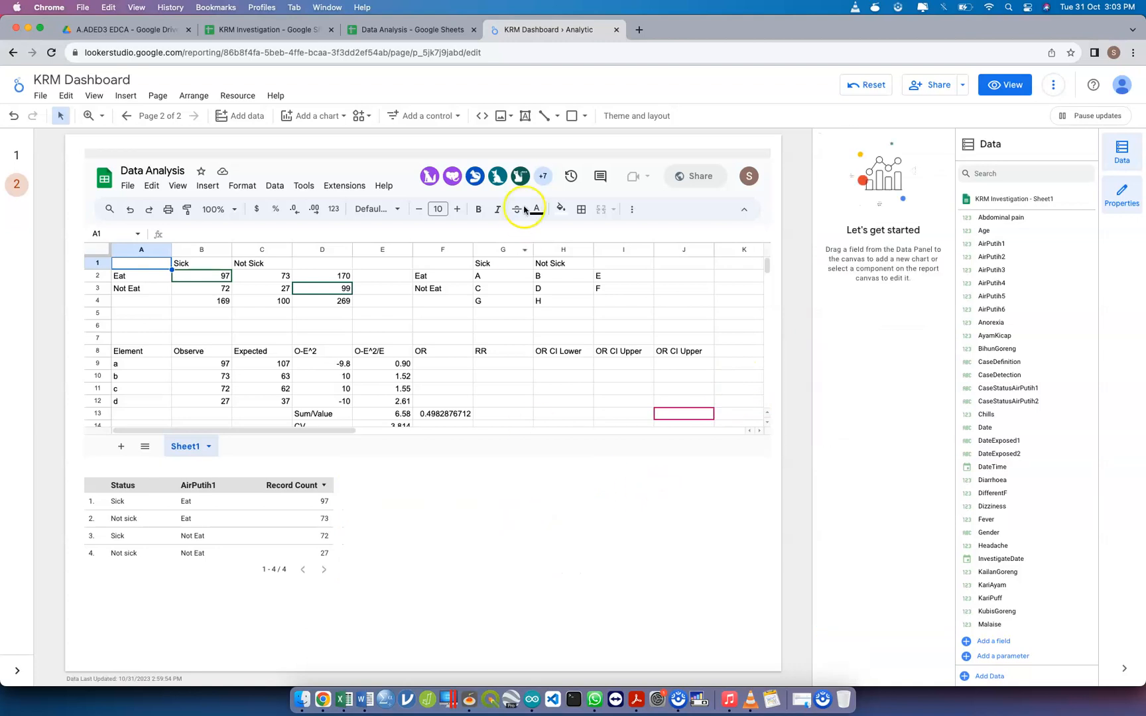
Add a data control below the embedded sheet, beside the status table, and widen it towards the table
{"action": "left_click", "coordinate": [409, 125]}
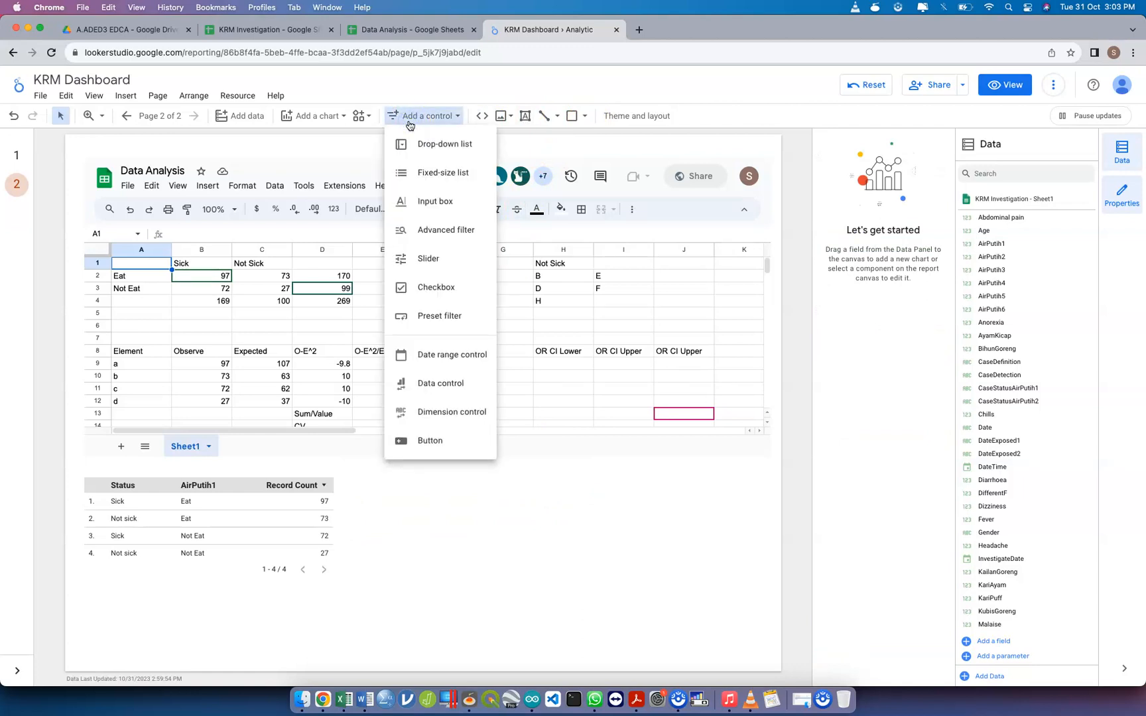
{"action": "left_click", "coordinate": [464, 385]}
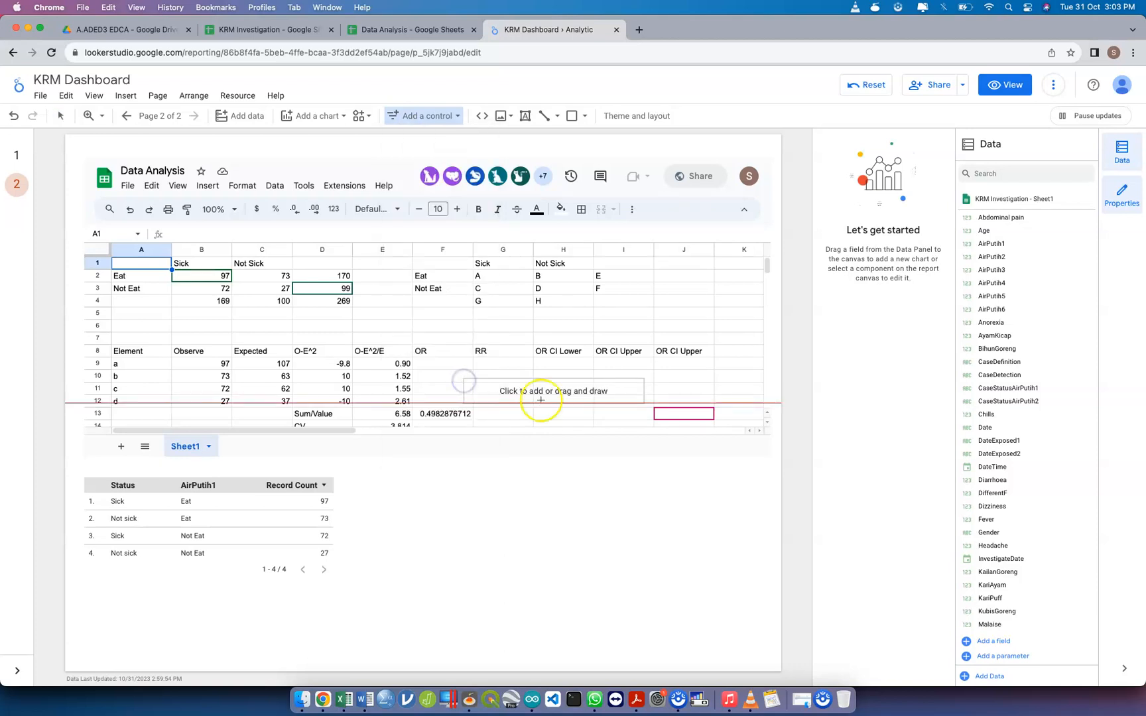
{"action": "left_click_drag", "start_coordinate": [581, 470], "coordinate": [667, 509]}
{"action": "left_click", "coordinate": [697, 488]}
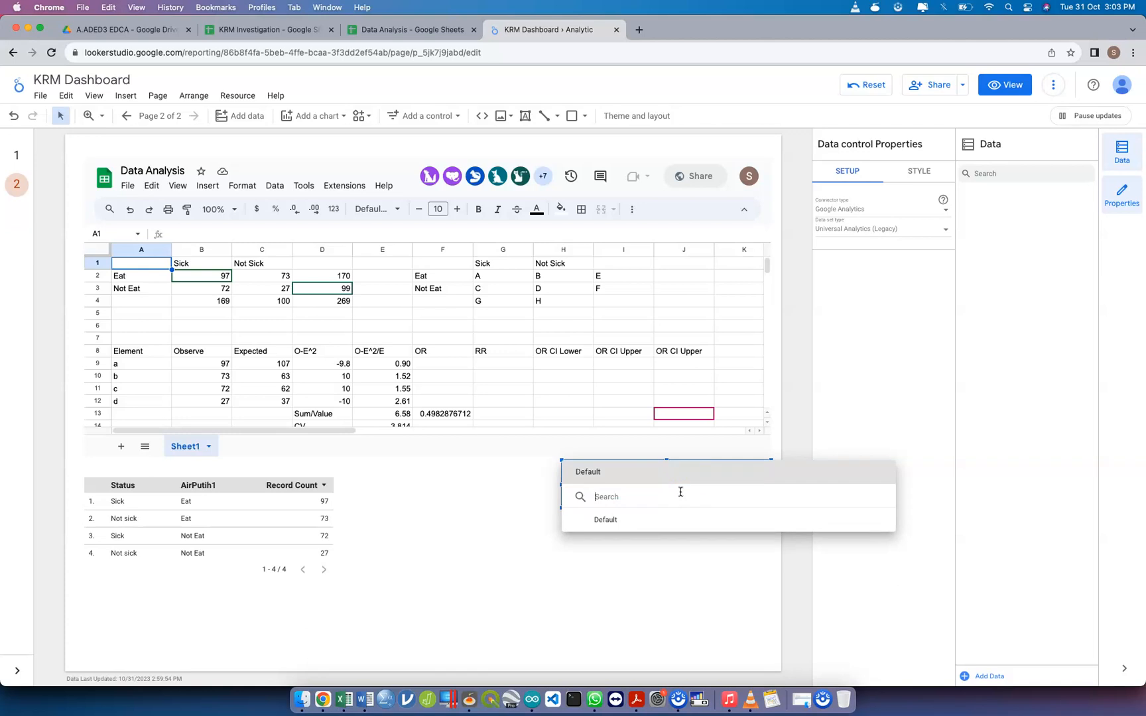
{"action": "left_click", "coordinate": [600, 569]}
{"action": "left_click", "coordinate": [635, 482]}
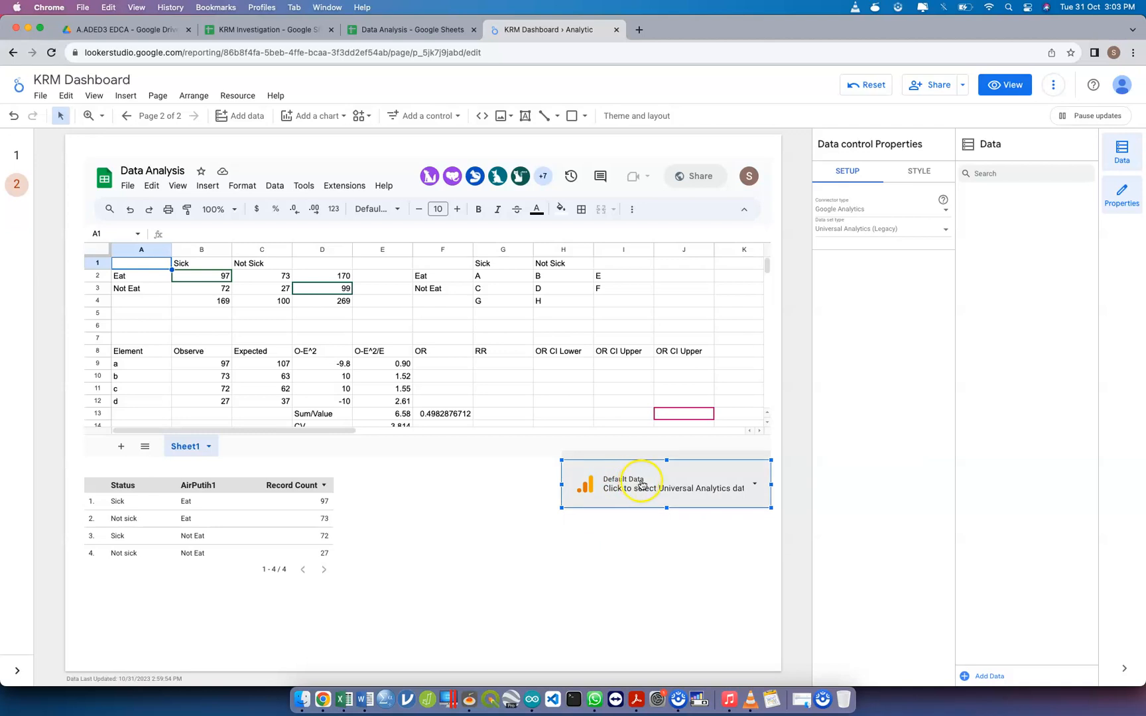
{"action": "left_click_drag", "start_coordinate": [559, 493], "coordinate": [481, 484]}
Check the data control's list of selectable data, and delete the control
{"action": "left_click", "coordinate": [634, 469]}
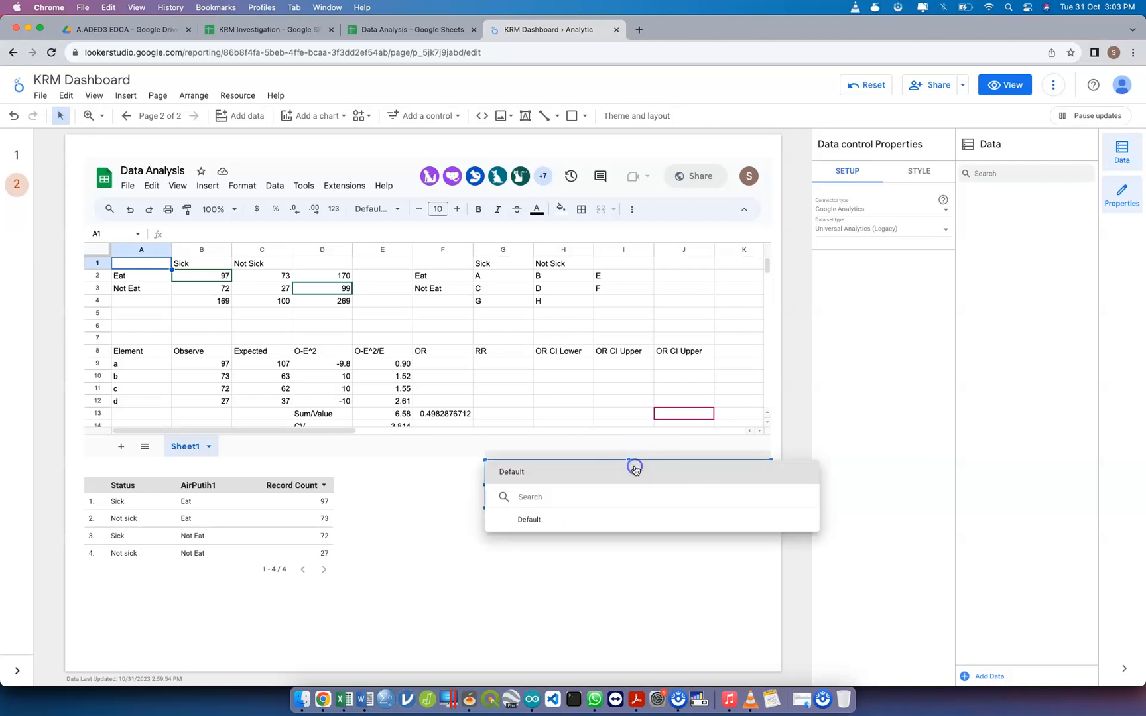
{"action": "left_click", "coordinate": [618, 563]}
{"action": "left_click", "coordinate": [633, 486]}
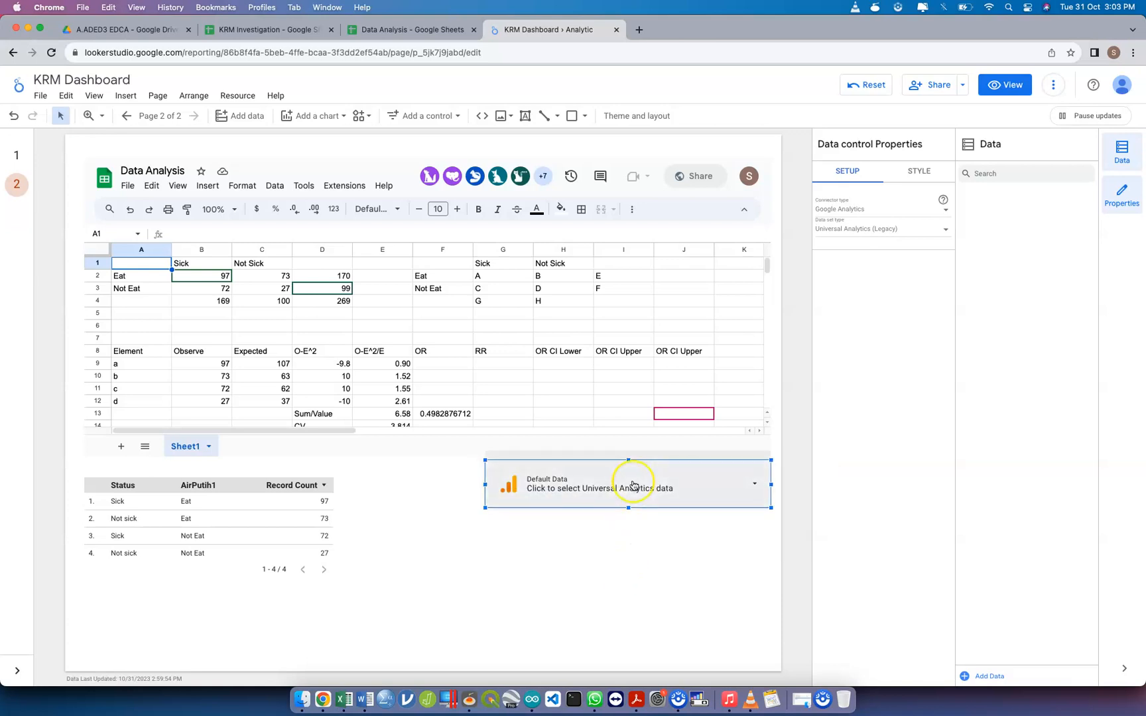
{"action": "key", "text": "Delete"}
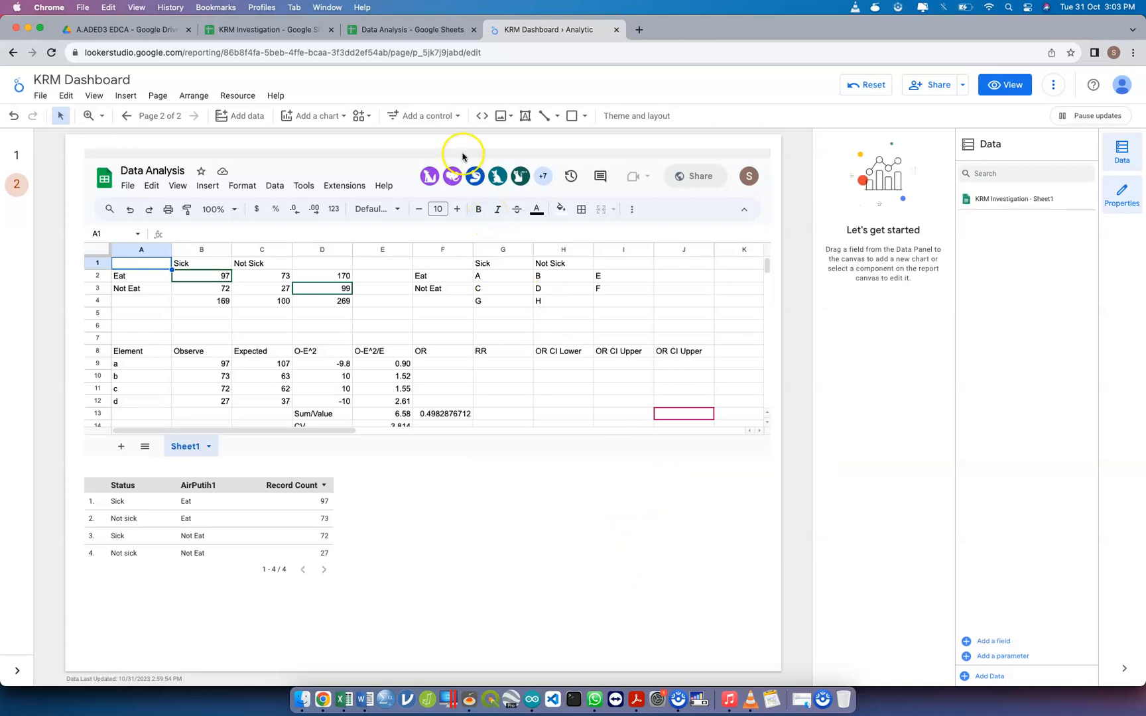
Add a date range control below the embedded sheet, to the right of the status table
{"action": "left_click", "coordinate": [439, 118]}
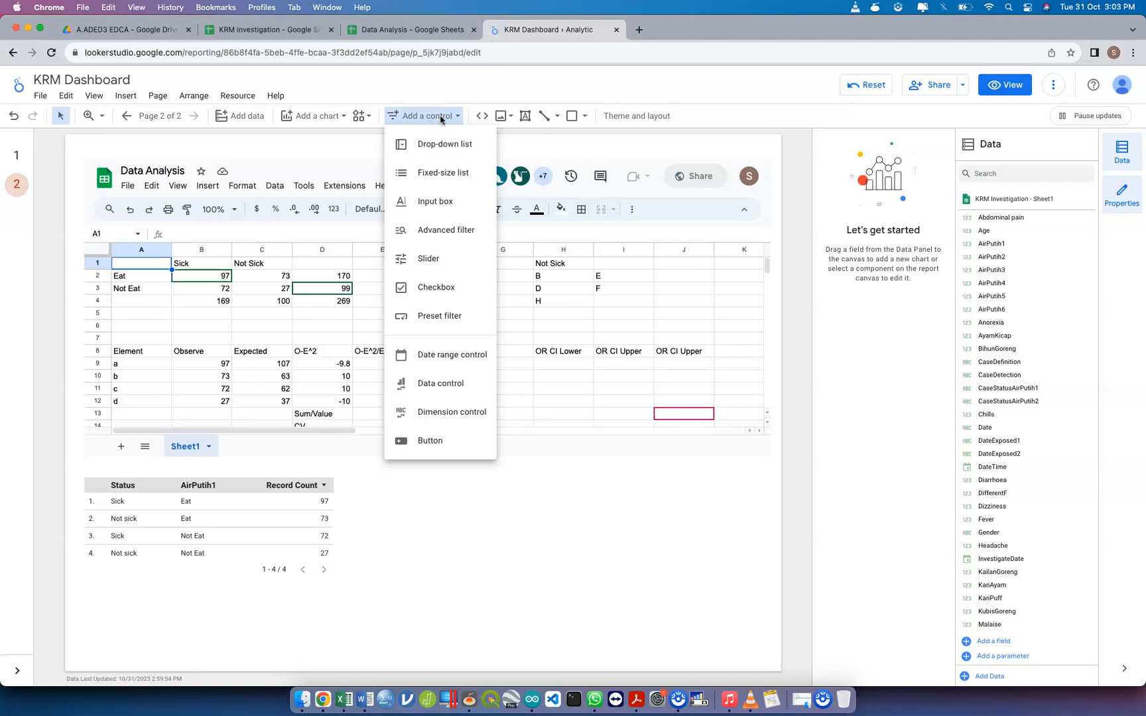
{"action": "left_click", "coordinate": [458, 362]}
{"action": "left_click_drag", "start_coordinate": [523, 458], "coordinate": [770, 497]}
{"action": "left_click", "coordinate": [659, 478]}
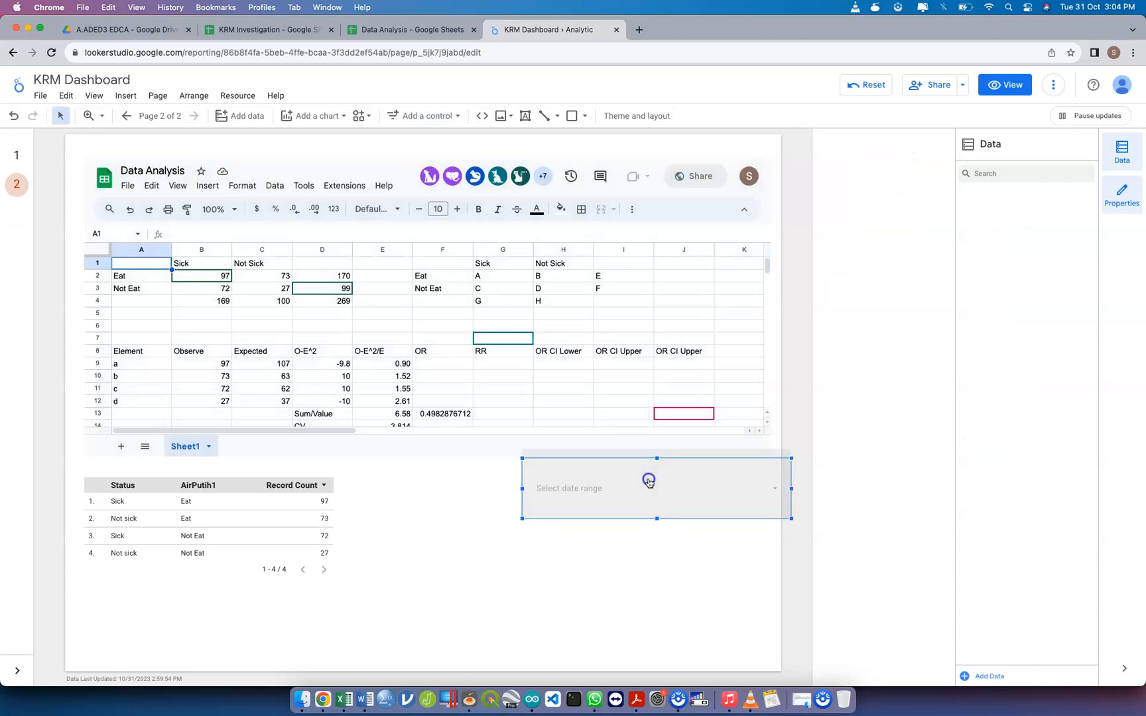
Set the date range control to Jan 14, 2023 - Jan 14, 2023 and reduce its height to a single line
{"action": "left_click", "coordinate": [695, 496]}
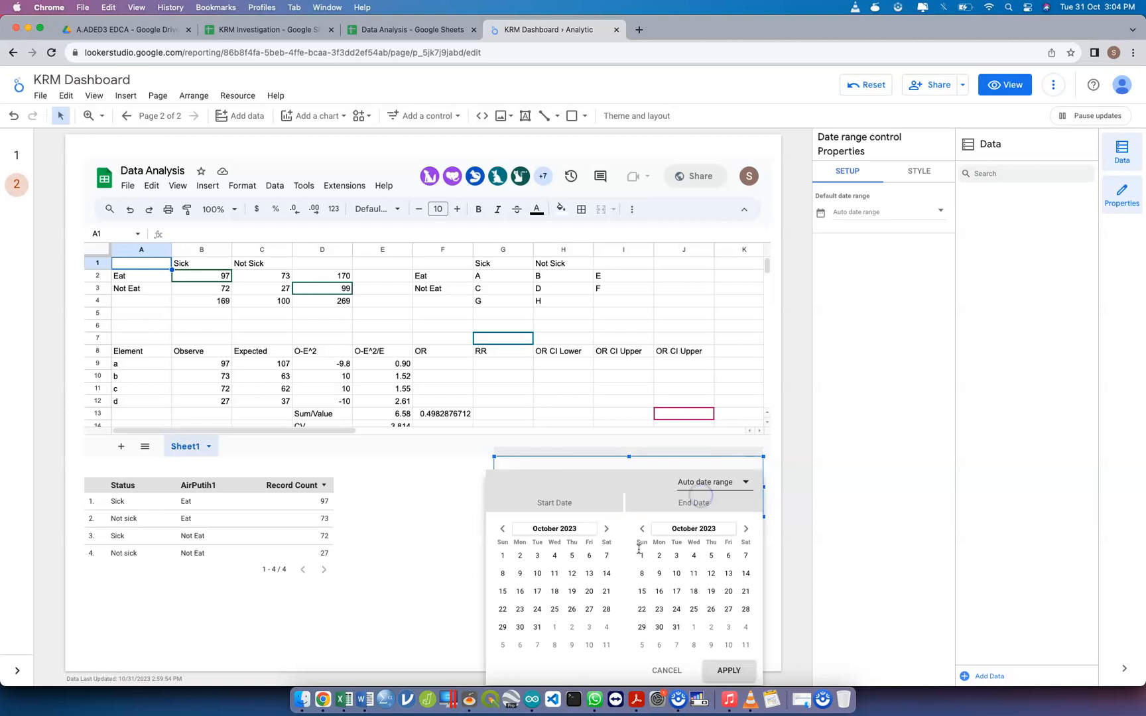
{"action": "left_click", "coordinate": [545, 528]}
{"action": "left_click", "coordinate": [517, 549]}
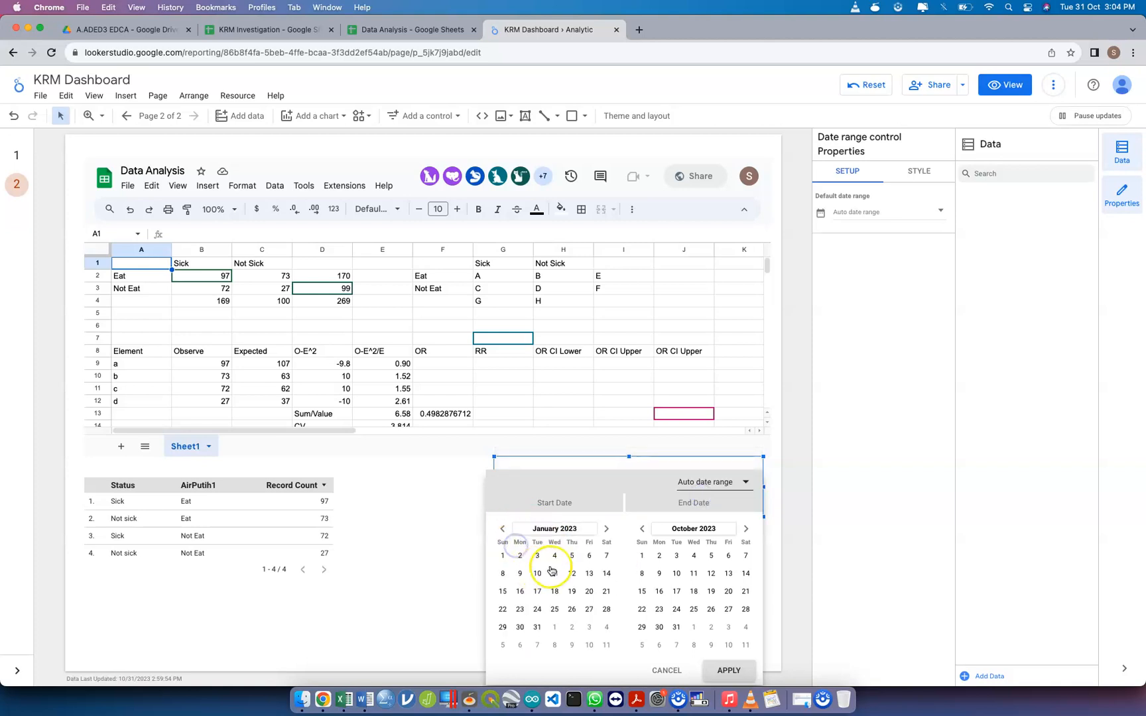
{"action": "left_click", "coordinate": [600, 574]}
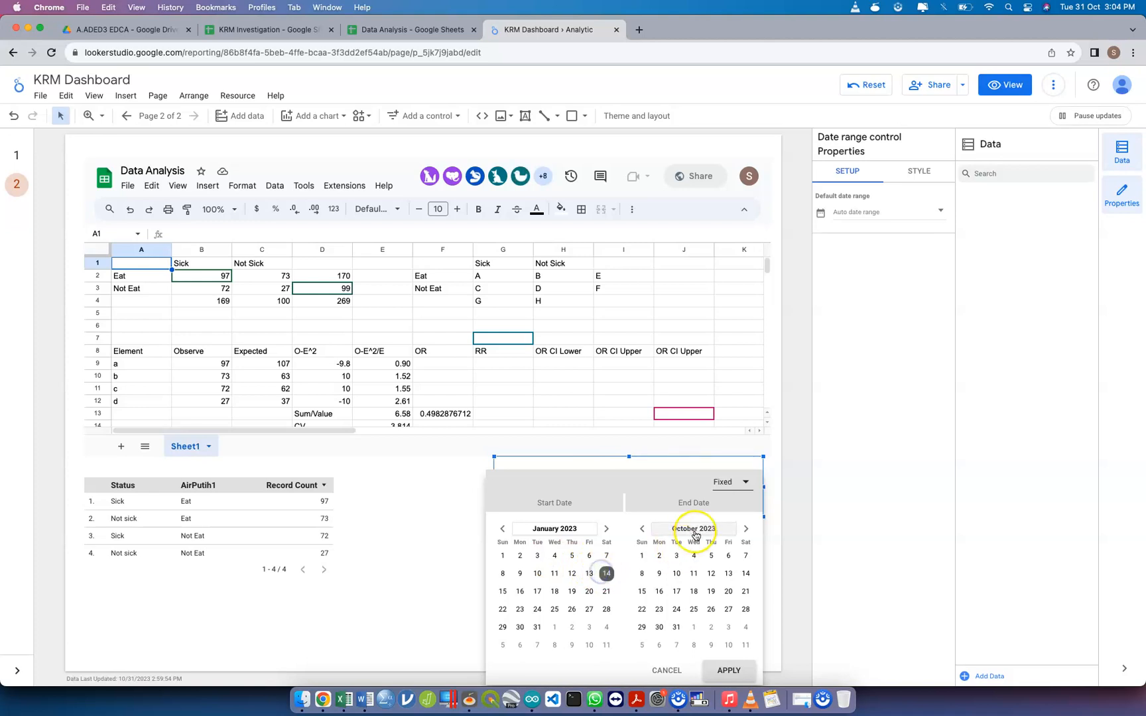
{"action": "left_click", "coordinate": [694, 529]}
{"action": "left_click", "coordinate": [645, 547]}
{"action": "left_click", "coordinate": [745, 574]}
{"action": "left_click", "coordinate": [734, 670]}
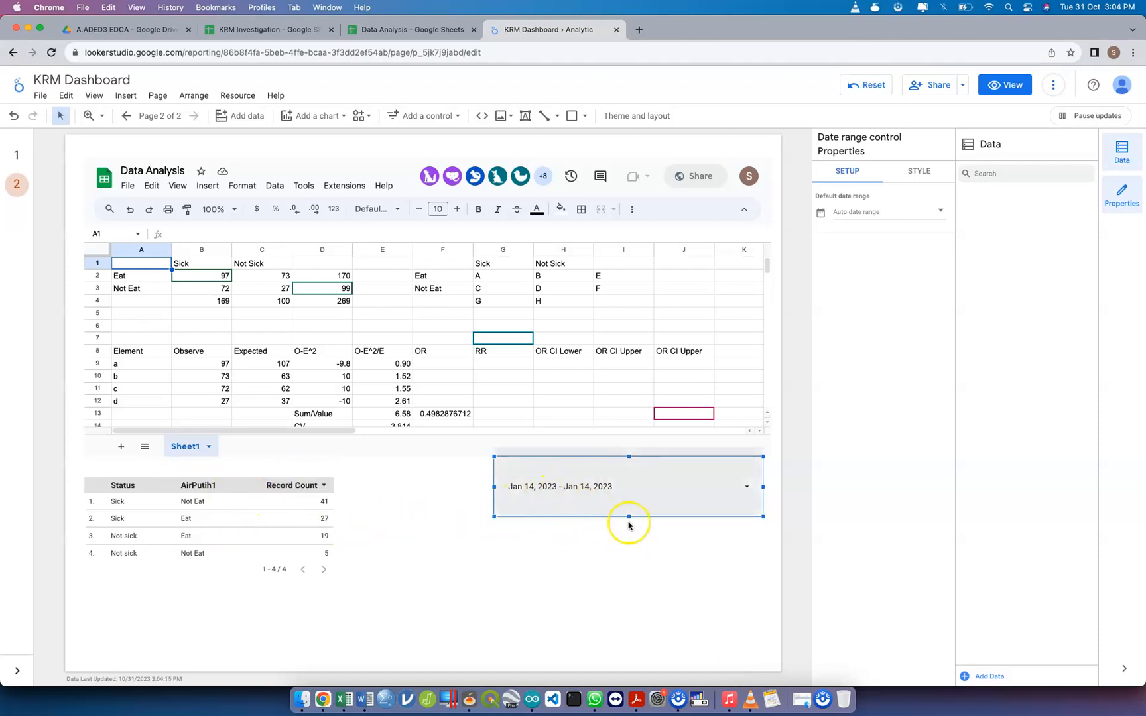
{"action": "left_click_drag", "start_coordinate": [629, 517], "coordinate": [629, 488]}
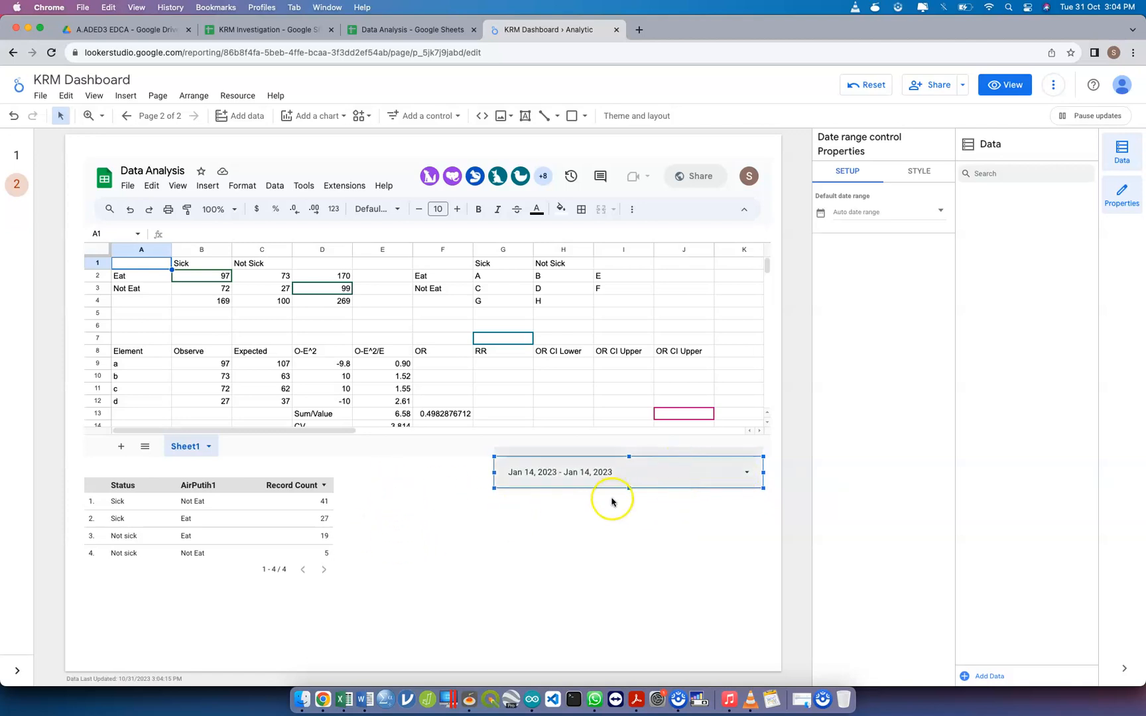
Add a slider control directly below the date range control, about as wide as it
{"action": "left_click", "coordinate": [453, 119]}
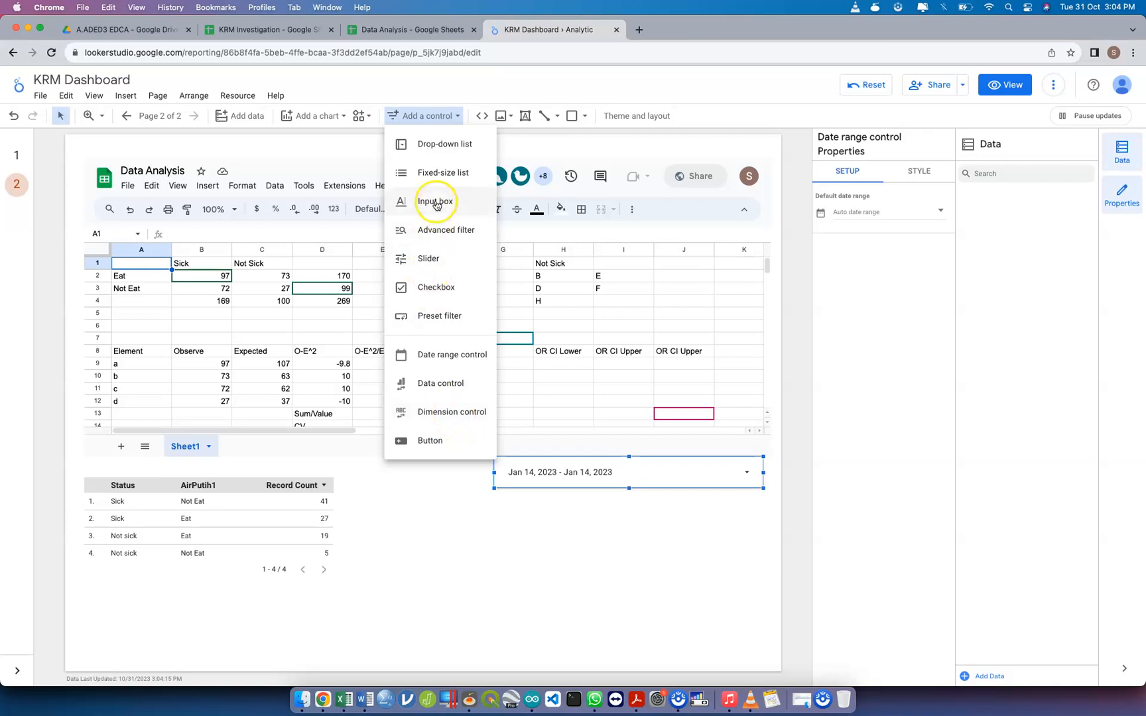
{"action": "left_click", "coordinate": [442, 260]}
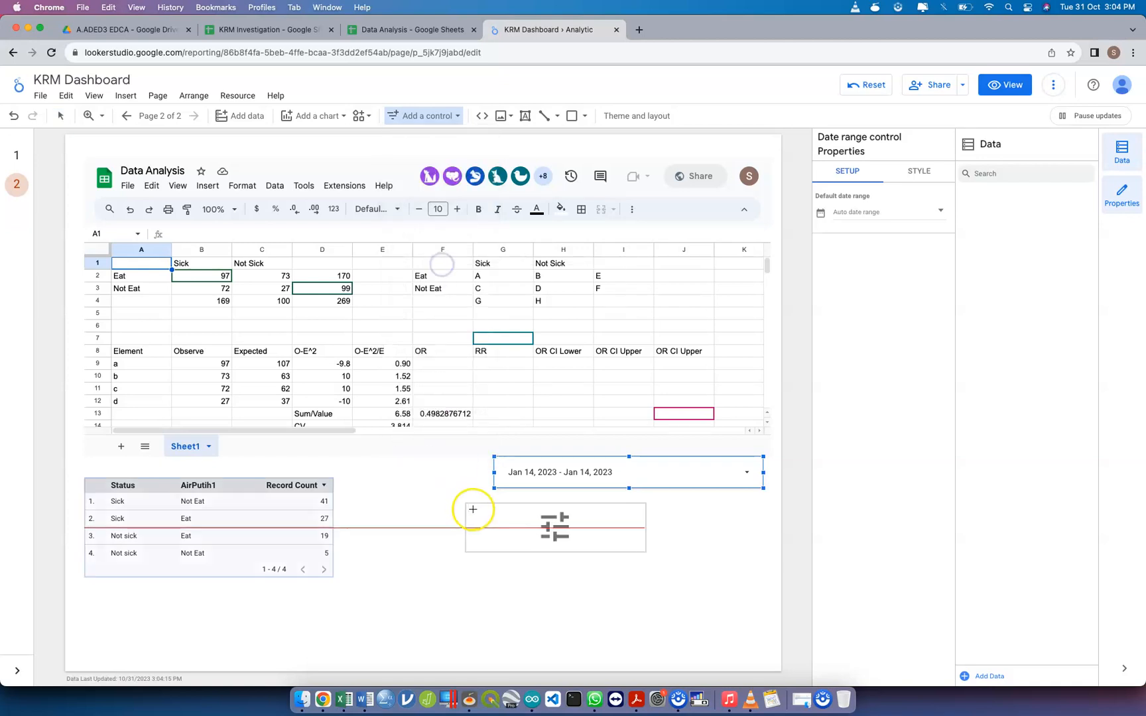
{"action": "left_click_drag", "start_coordinate": [499, 498], "coordinate": [759, 526]}
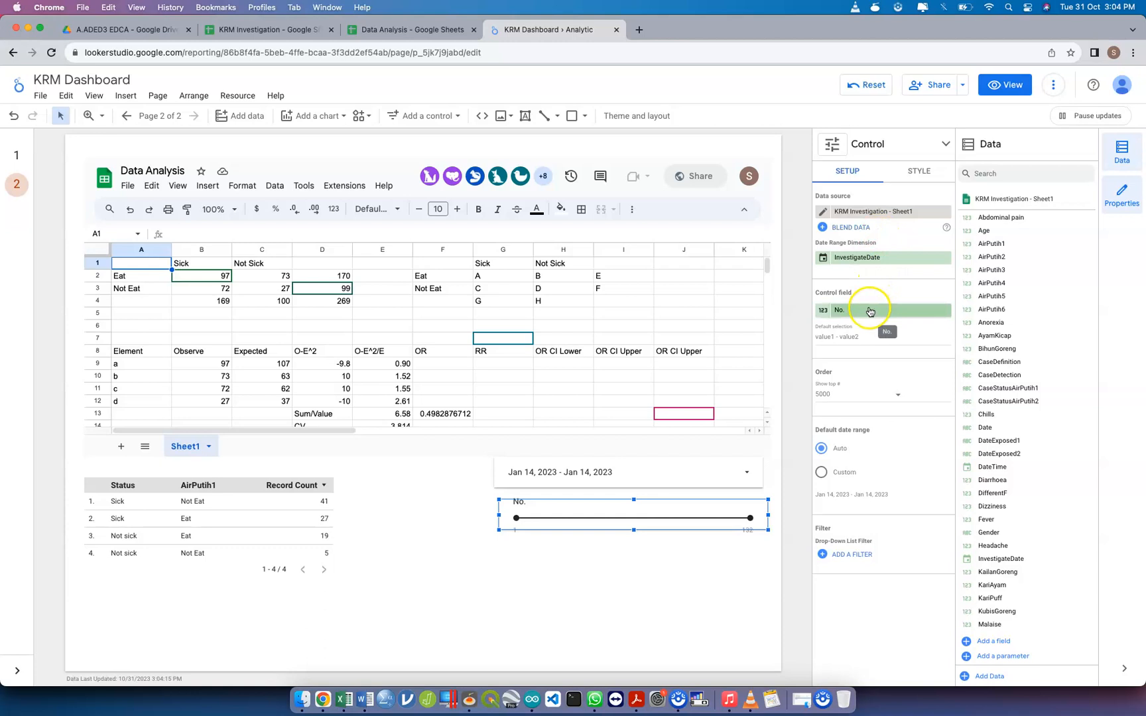
Set the slider's control field to NewDate
{"action": "left_click", "coordinate": [869, 310]}
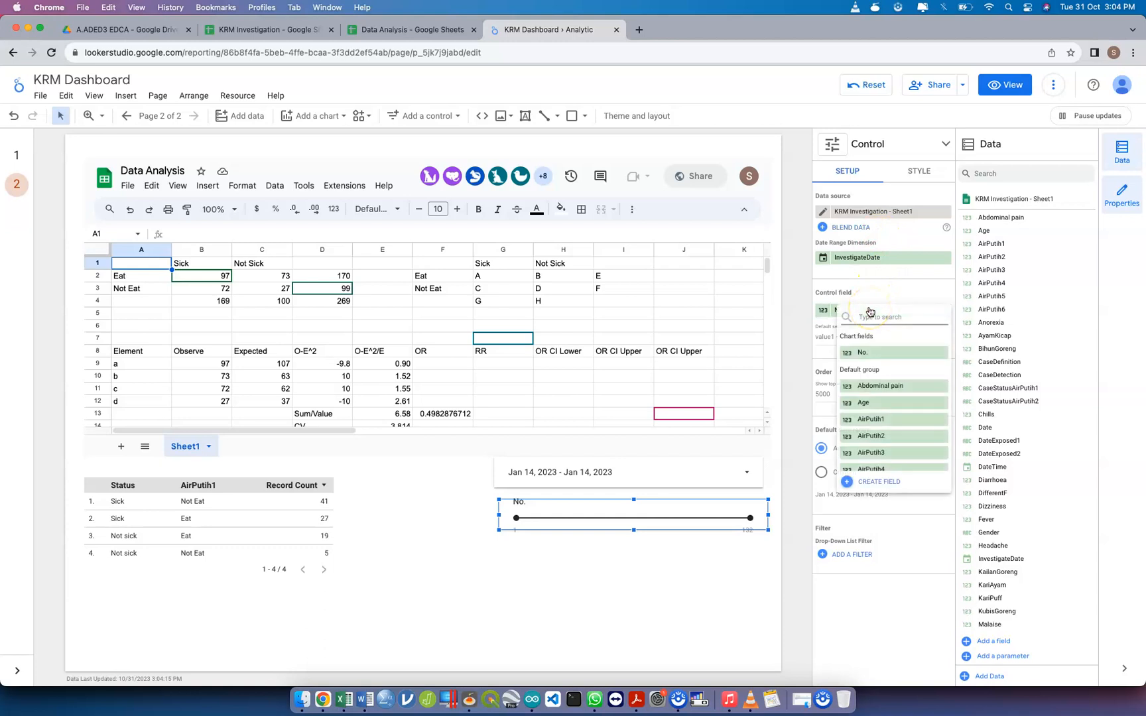
{"action": "type", "text": "w"}
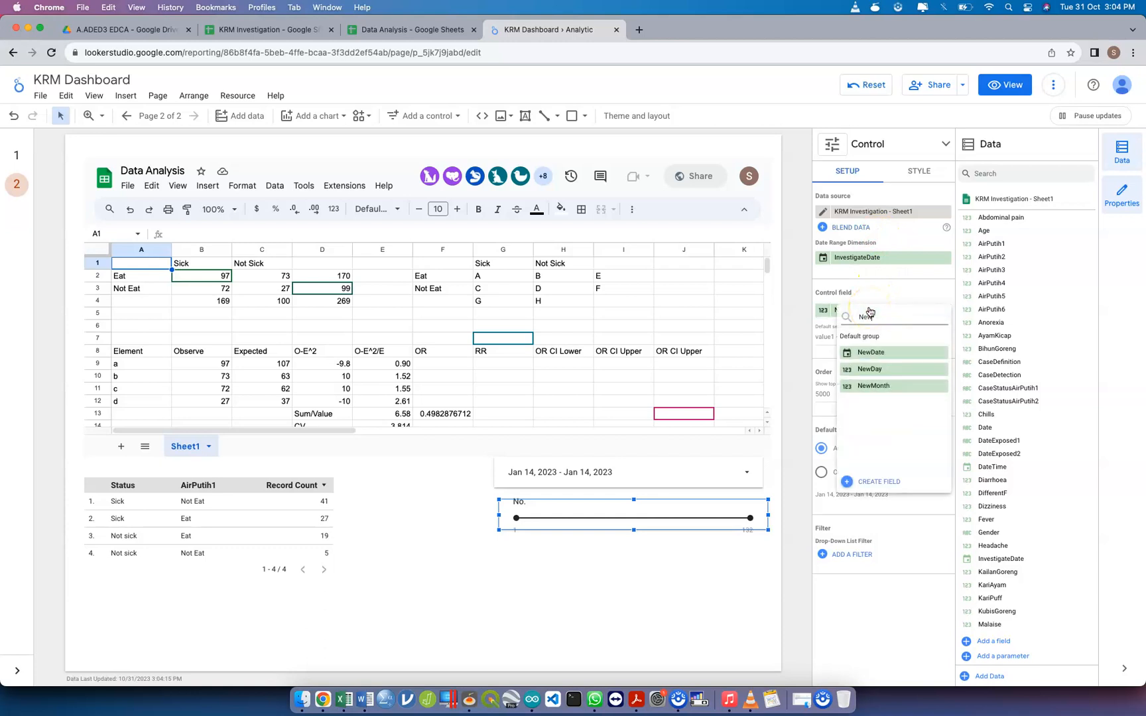
{"action": "left_click", "coordinate": [881, 355]}
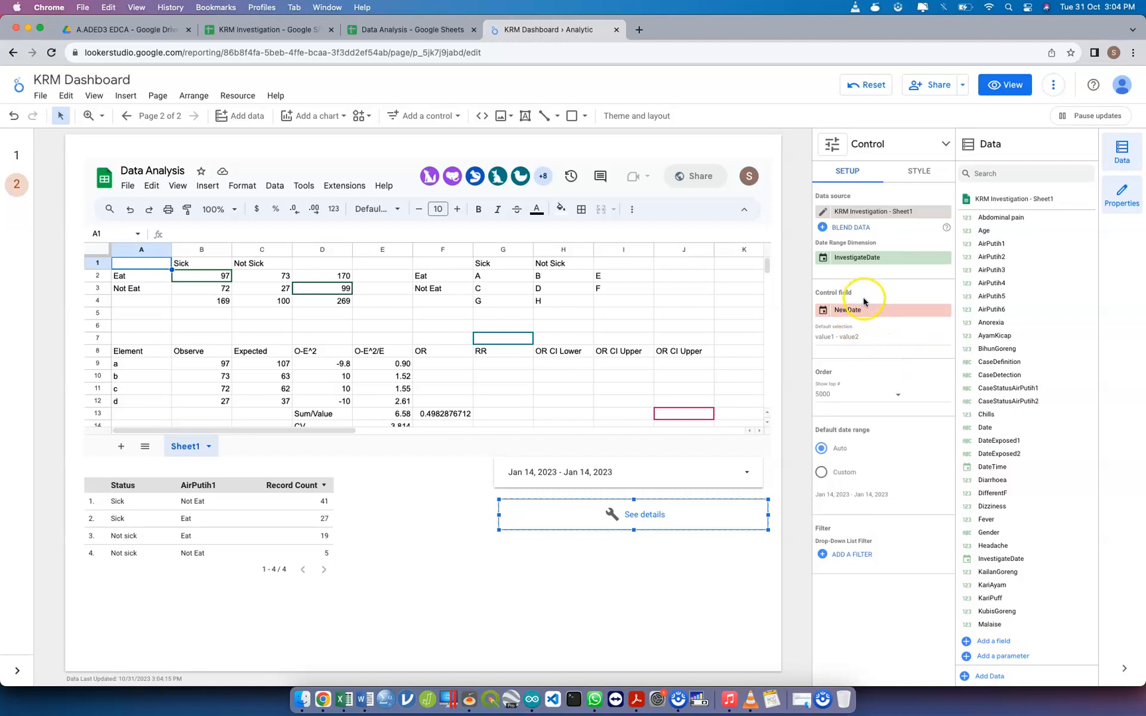
Replace the slider's date range dimension with NewDate and set its control field to Abdominal pain
{"action": "left_click", "coordinate": [945, 258]}
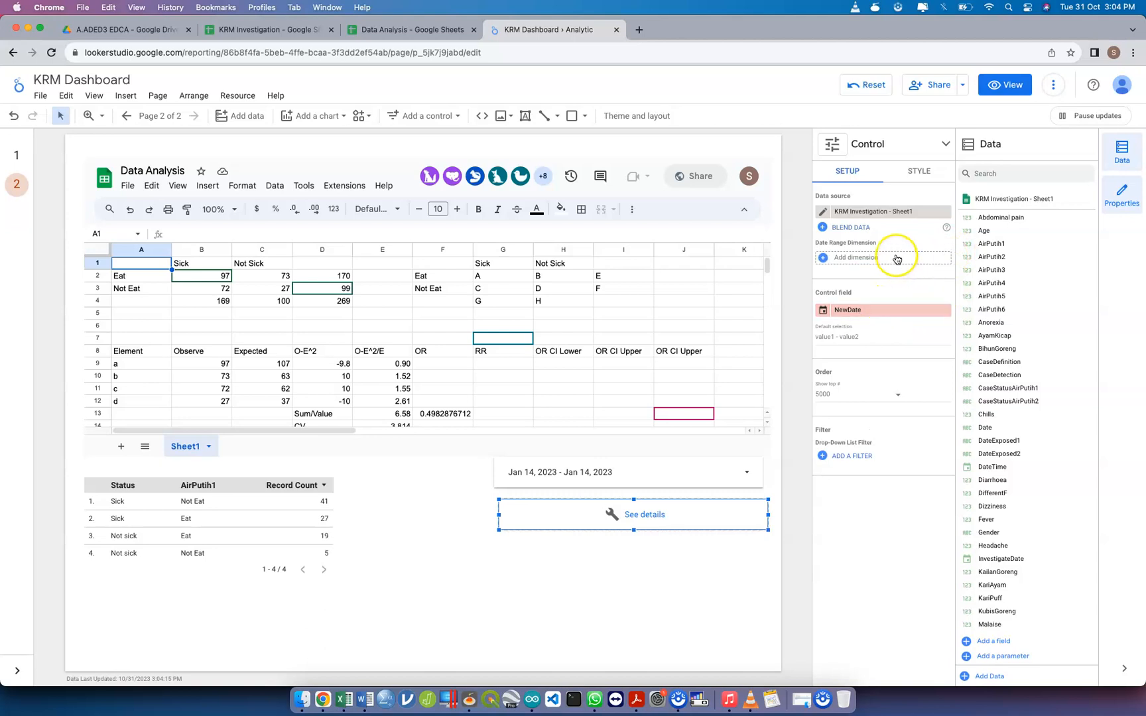
{"action": "left_click", "coordinate": [896, 257]}
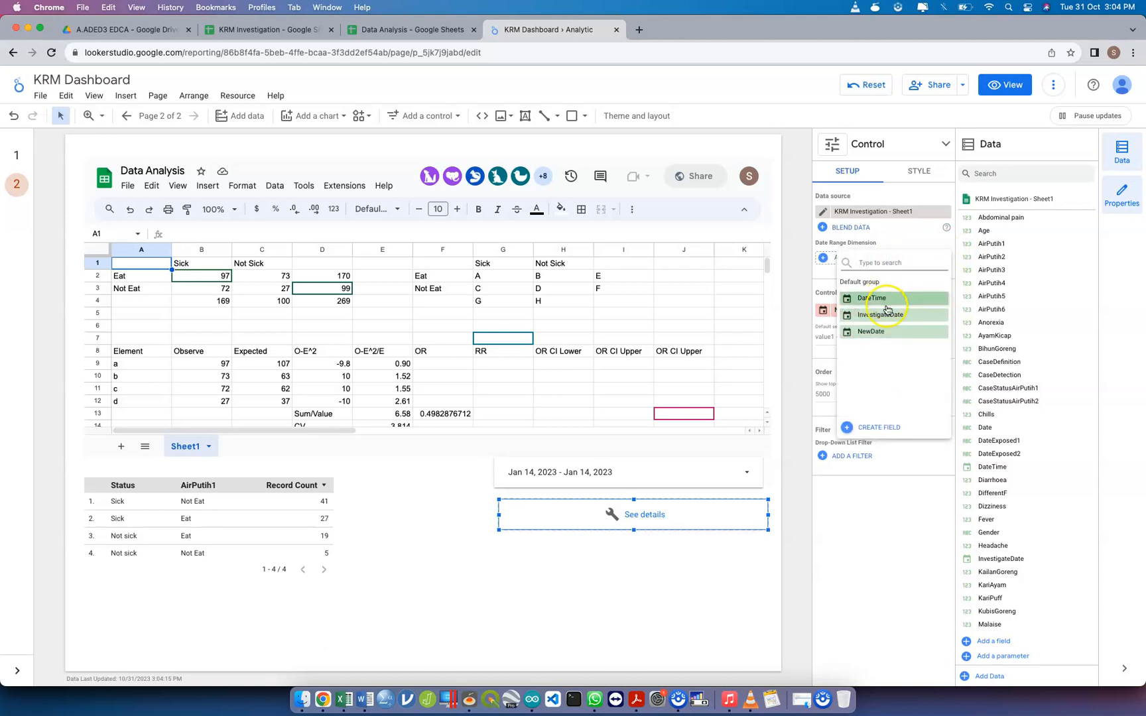
{"action": "left_click", "coordinate": [875, 331]}
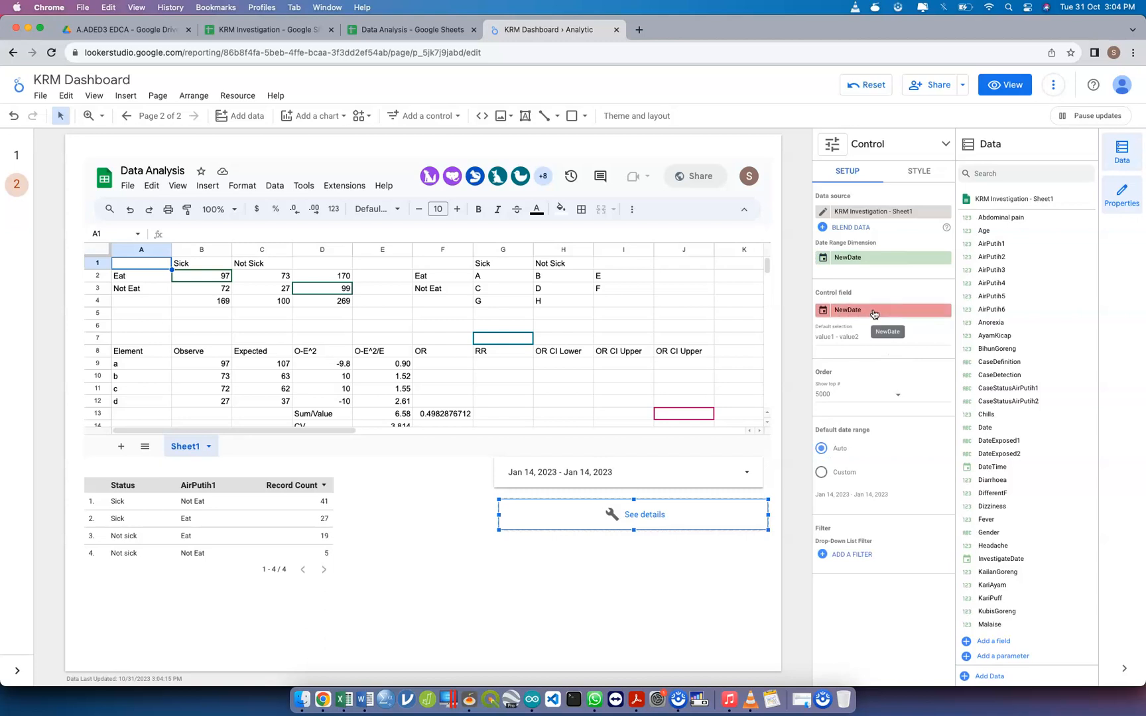
{"action": "left_click", "coordinate": [874, 310]}
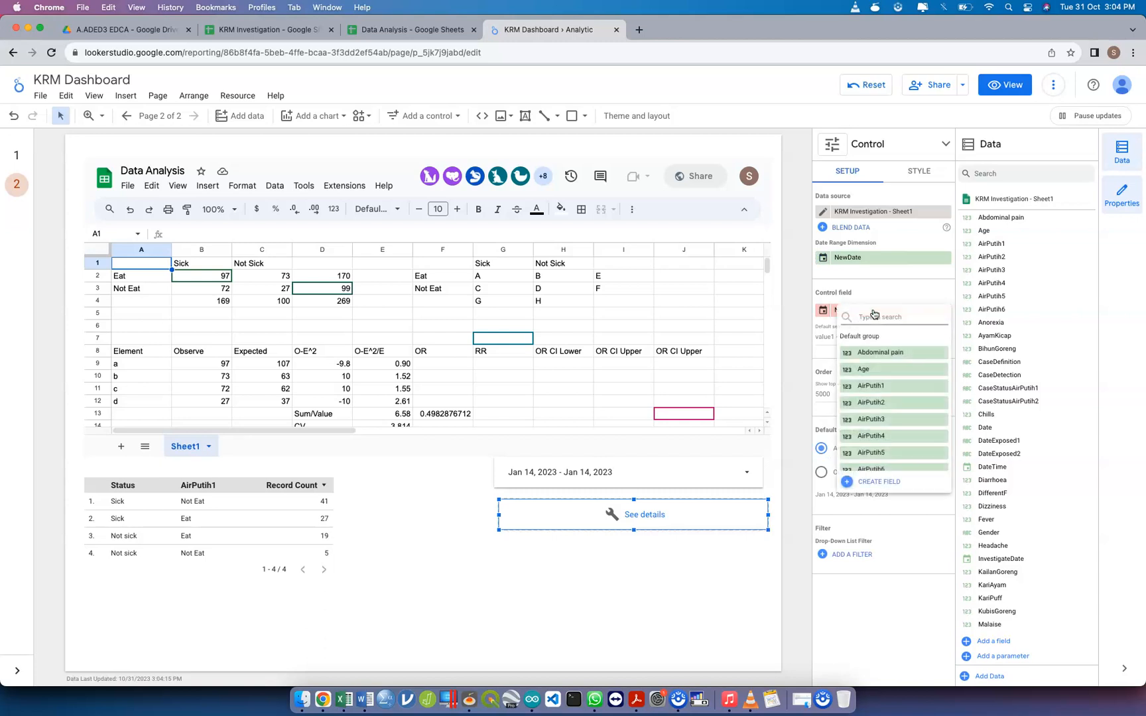
{"action": "left_click", "coordinate": [882, 352]}
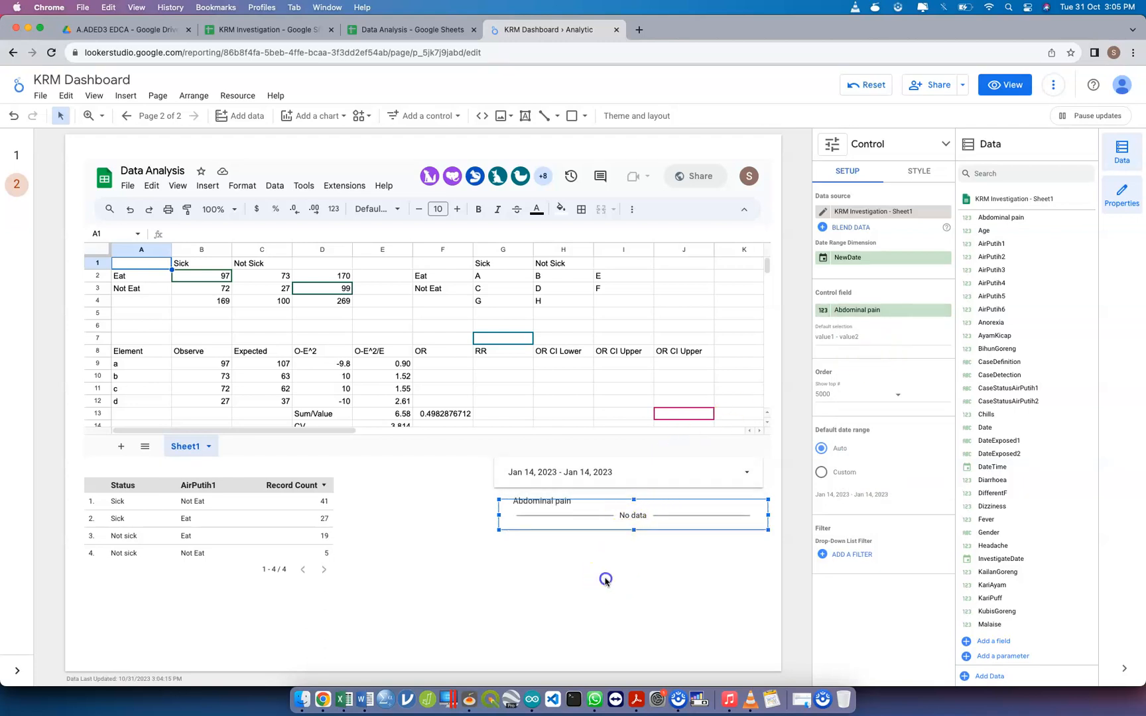
Move the slider control so its side edges line up with the date range control above it
{"action": "left_click", "coordinate": [580, 531]}
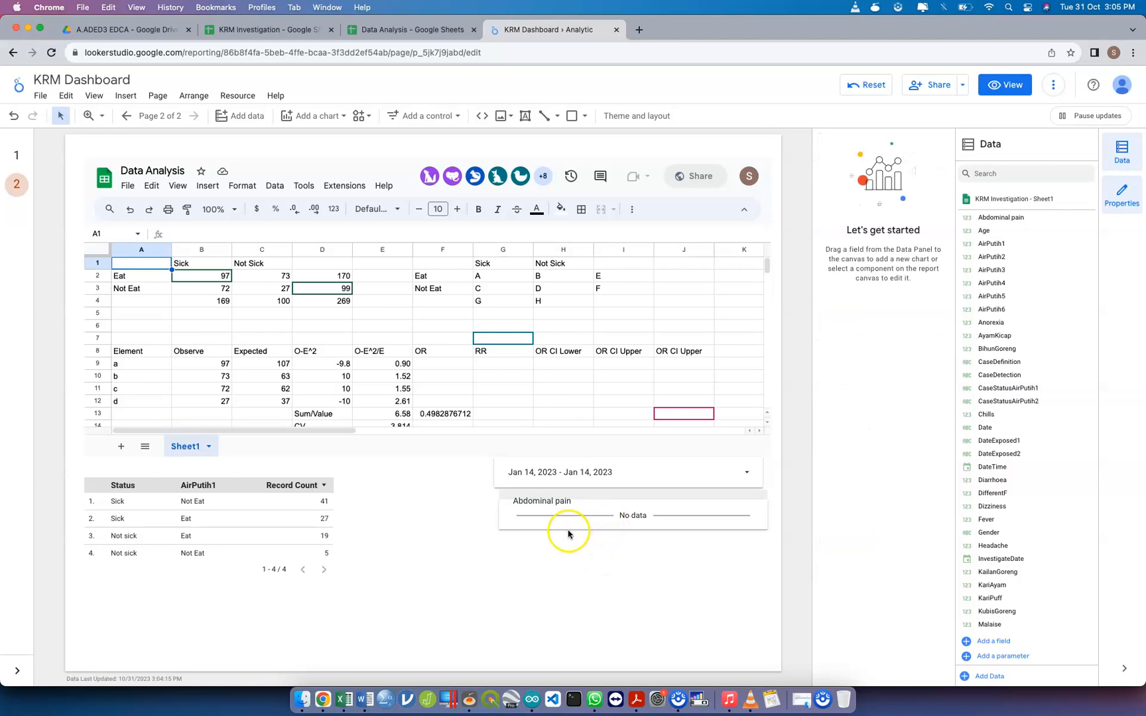
{"action": "left_click", "coordinate": [563, 527]}
{"action": "left_click_drag", "start_coordinate": [564, 527], "coordinate": [547, 529]}
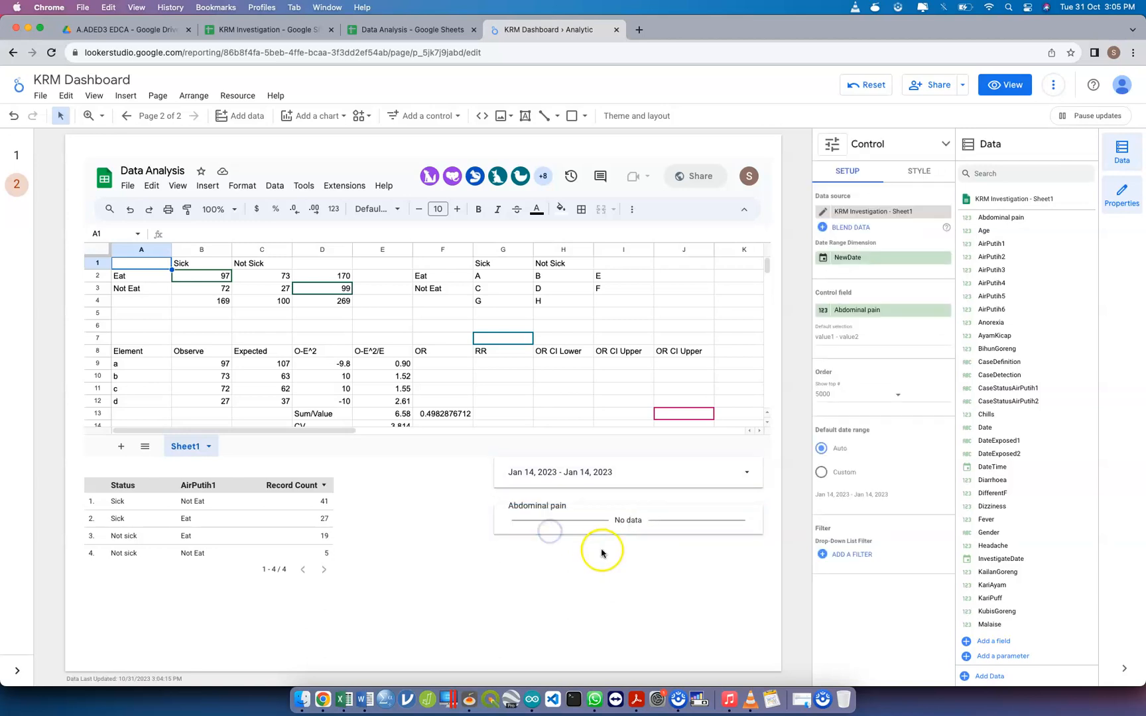
{"action": "left_click", "coordinate": [764, 502]}
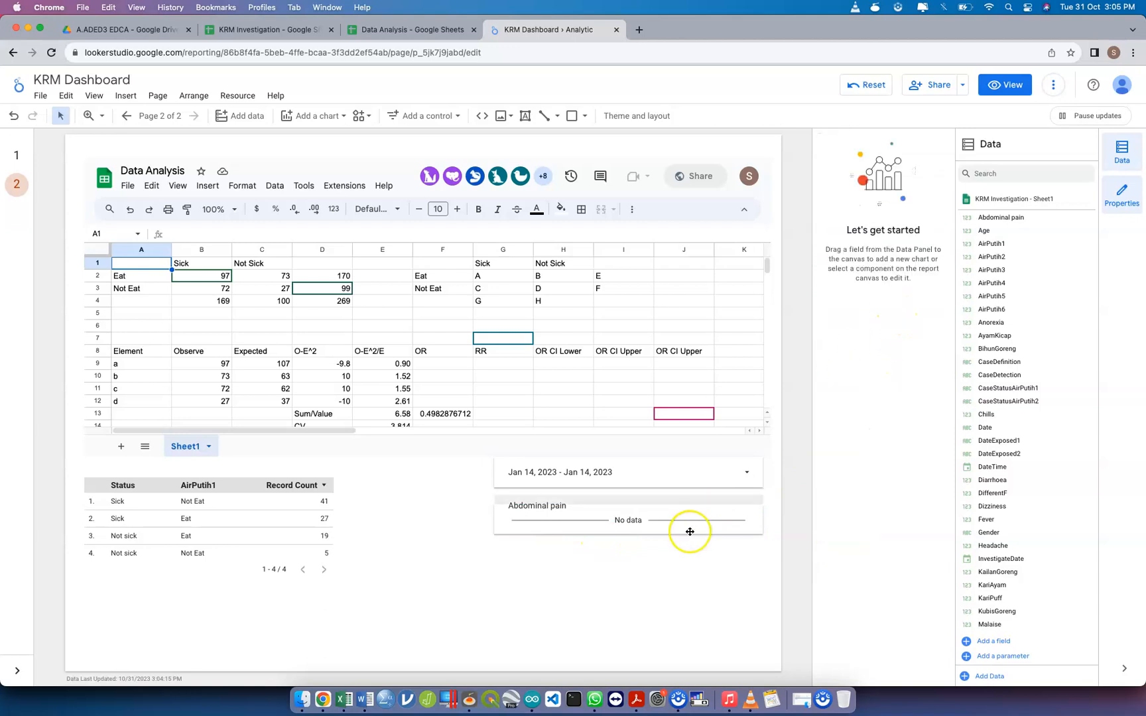
{"action": "left_click", "coordinate": [668, 535]}
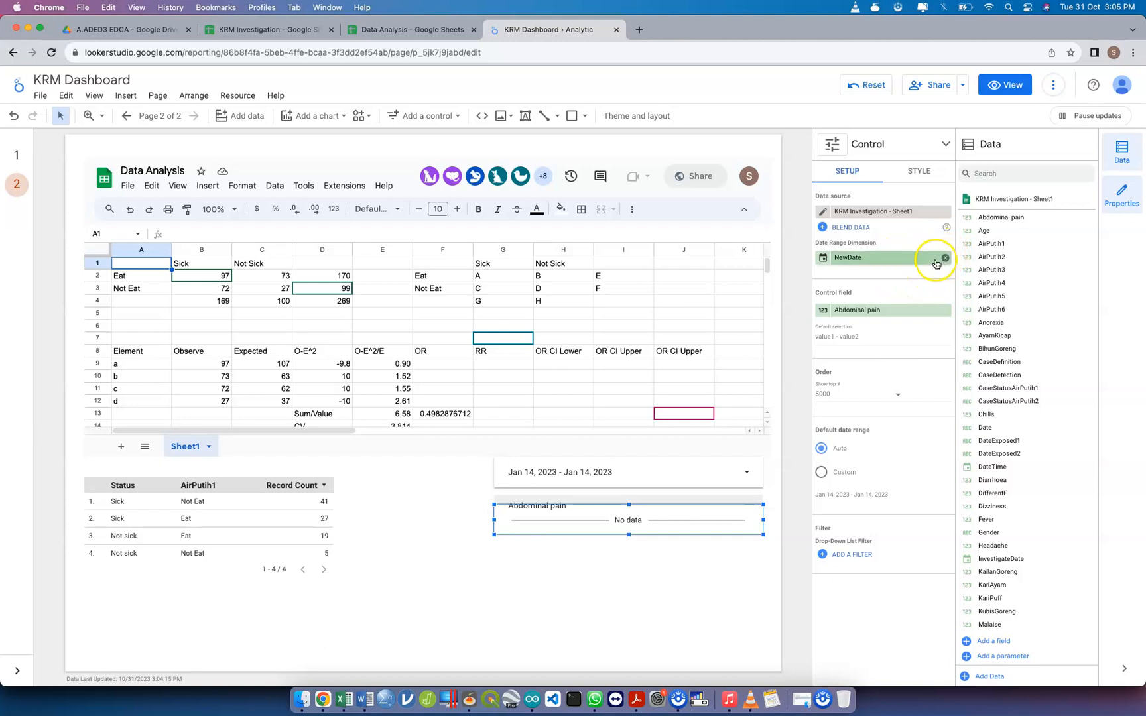
Remove the slider's date range dimension and set its control field to NewDate
{"action": "left_click", "coordinate": [945, 260]}
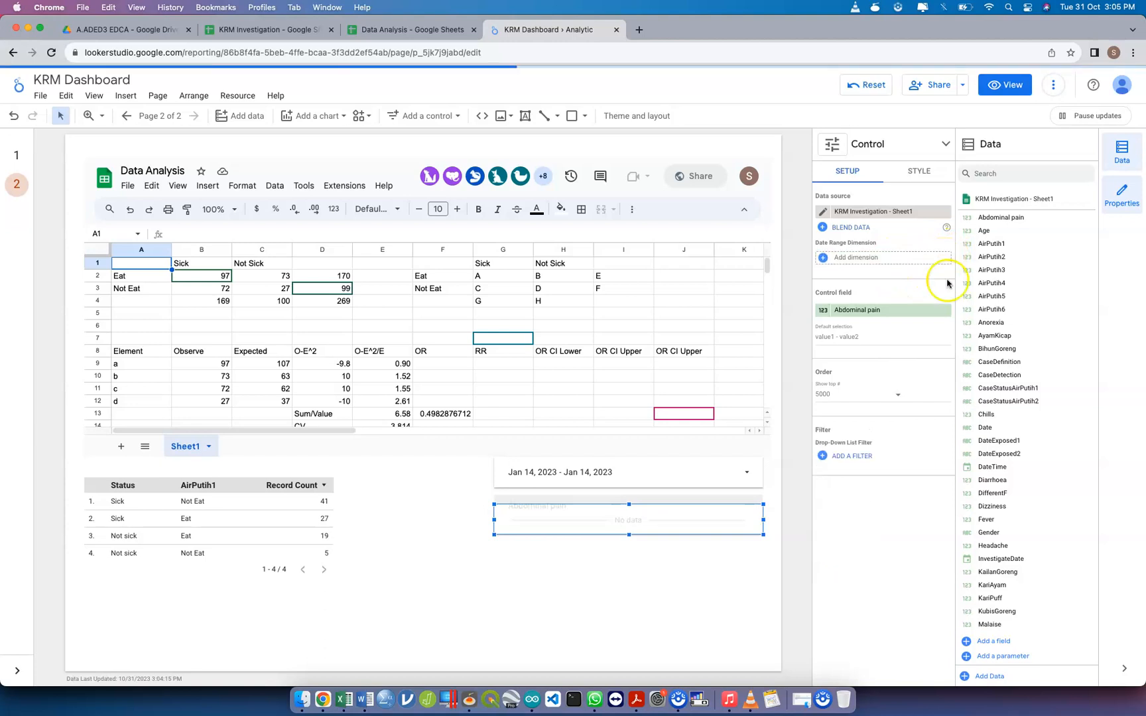
{"action": "left_click", "coordinate": [945, 314]}
{"action": "type", "text": "NEw"}
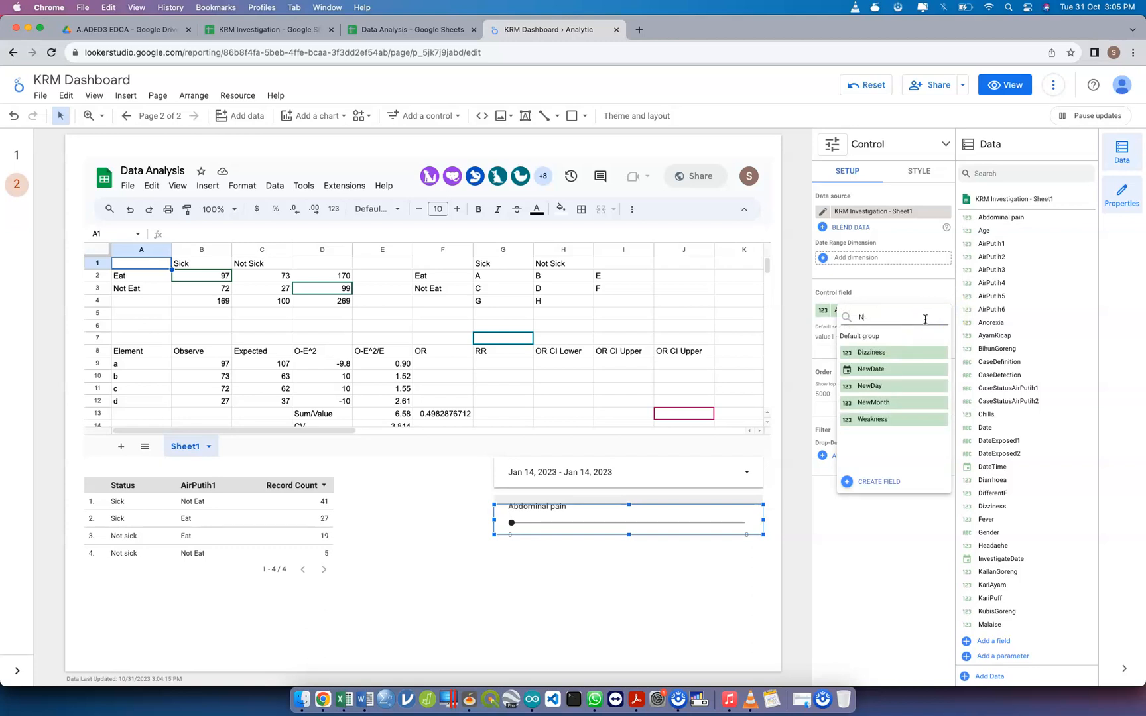
{"action": "left_click", "coordinate": [892, 354]}
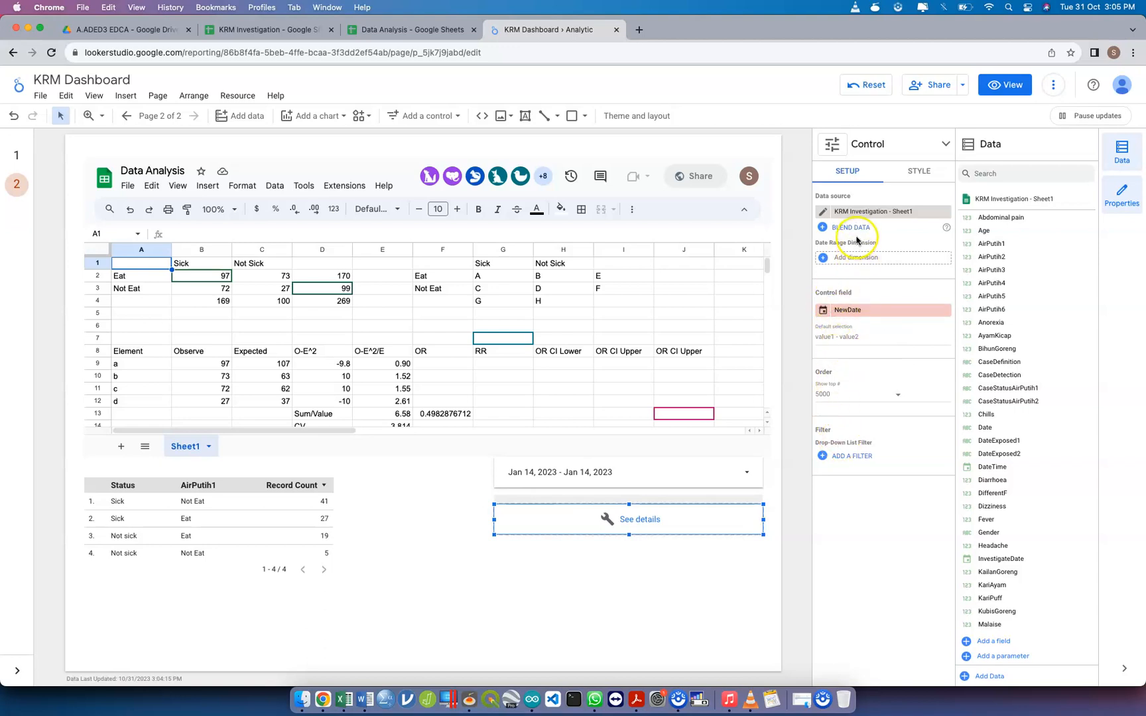
Set the data type of the slider's NewDate control field to Date
{"action": "left_click", "coordinate": [830, 314]}
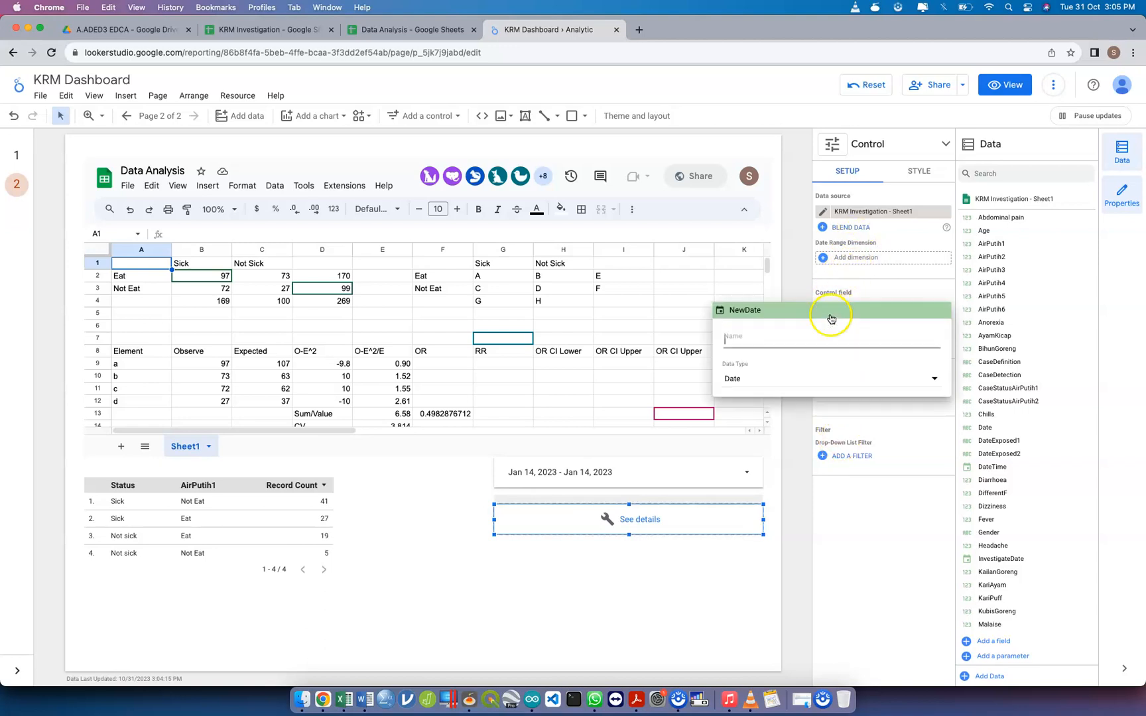
{"action": "left_click", "coordinate": [885, 378]}
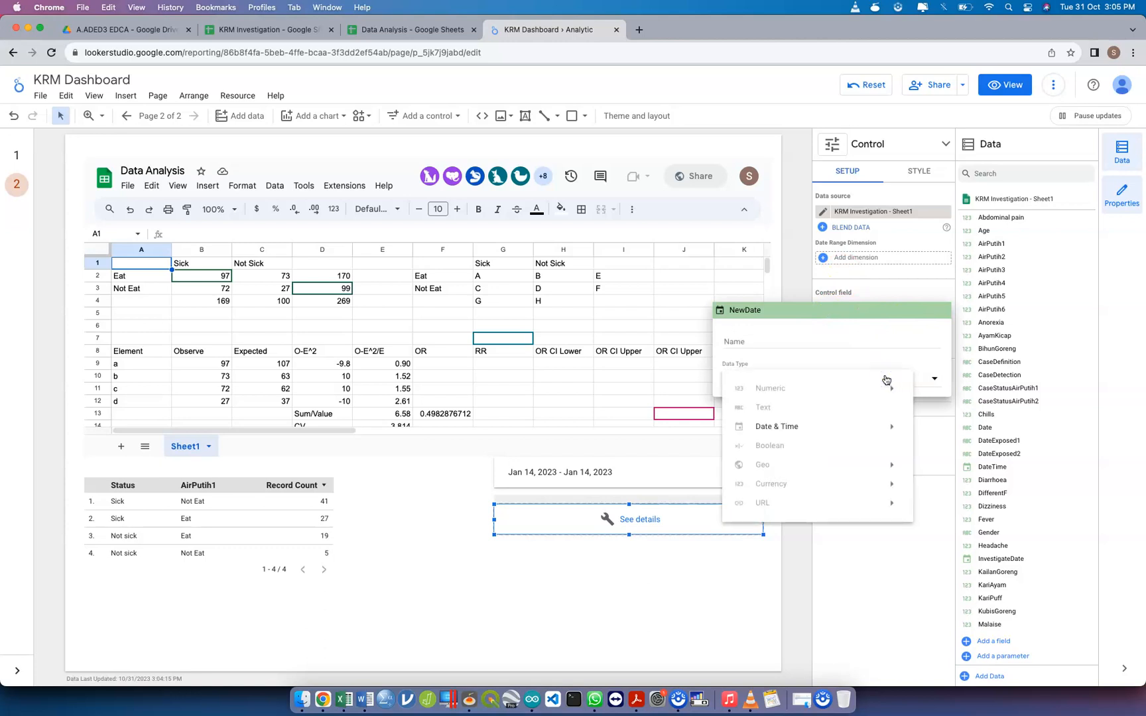
{"action": "mouse_move", "coordinate": [862, 427]}
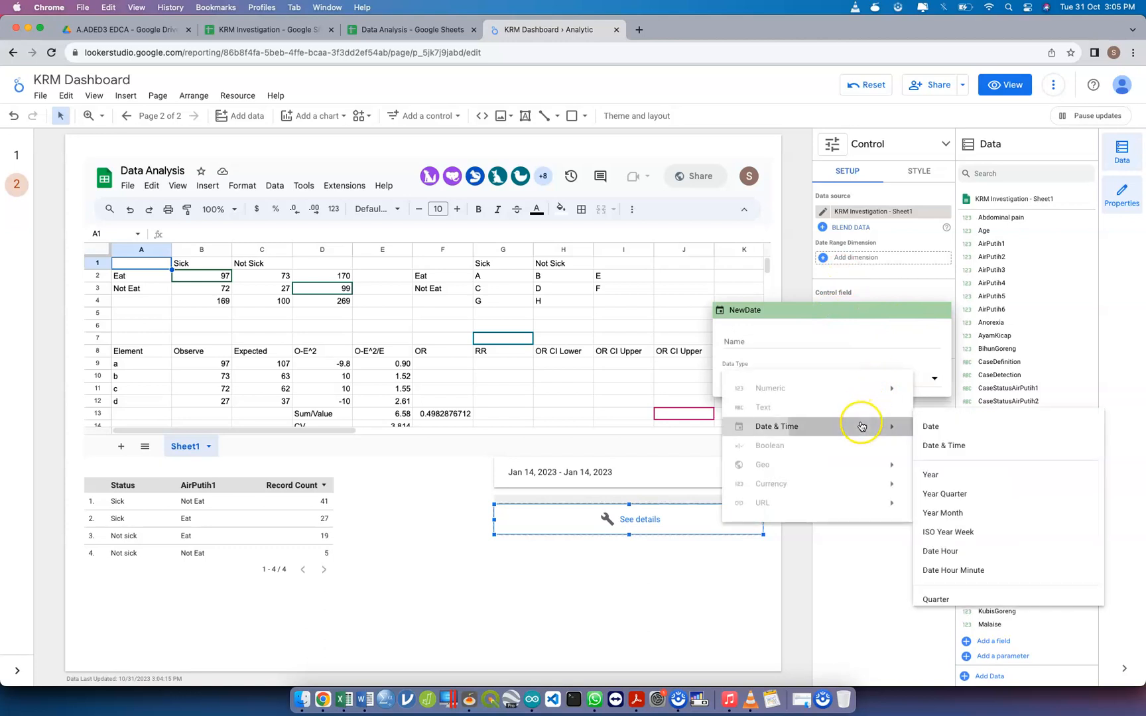
{"action": "left_click", "coordinate": [935, 425]}
{"action": "left_click", "coordinate": [915, 287]}
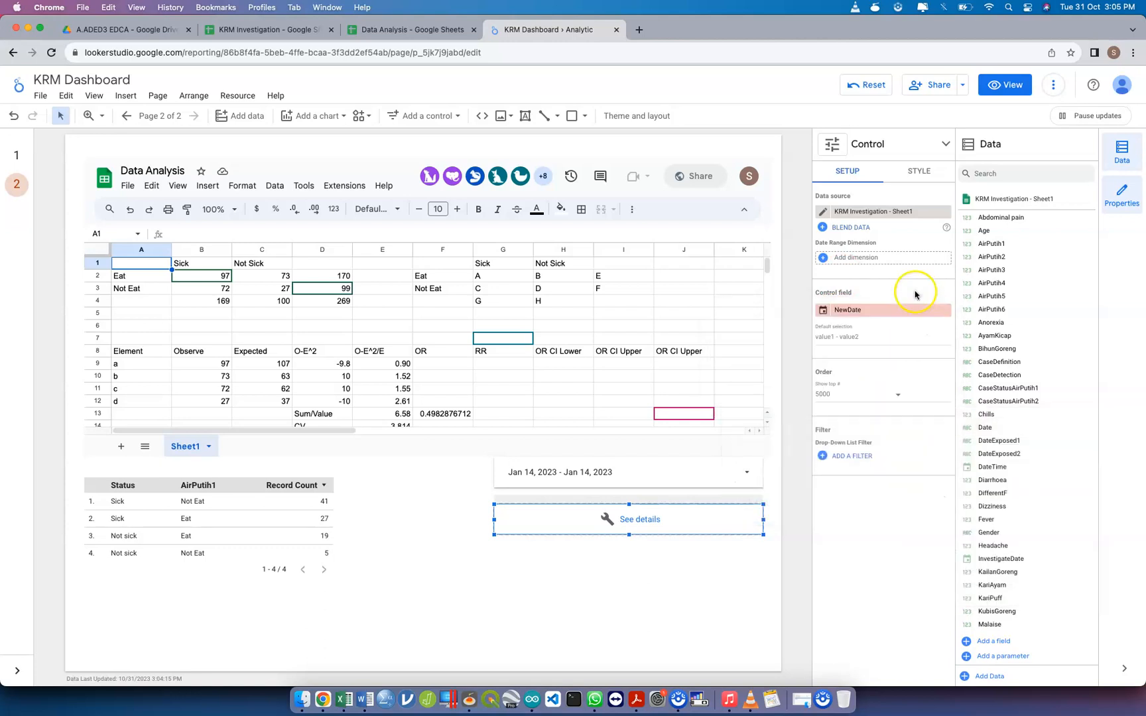
Add NewDate as the slider's date range dimension
{"action": "left_click", "coordinate": [894, 258]}
{"action": "type", "text": "New"}
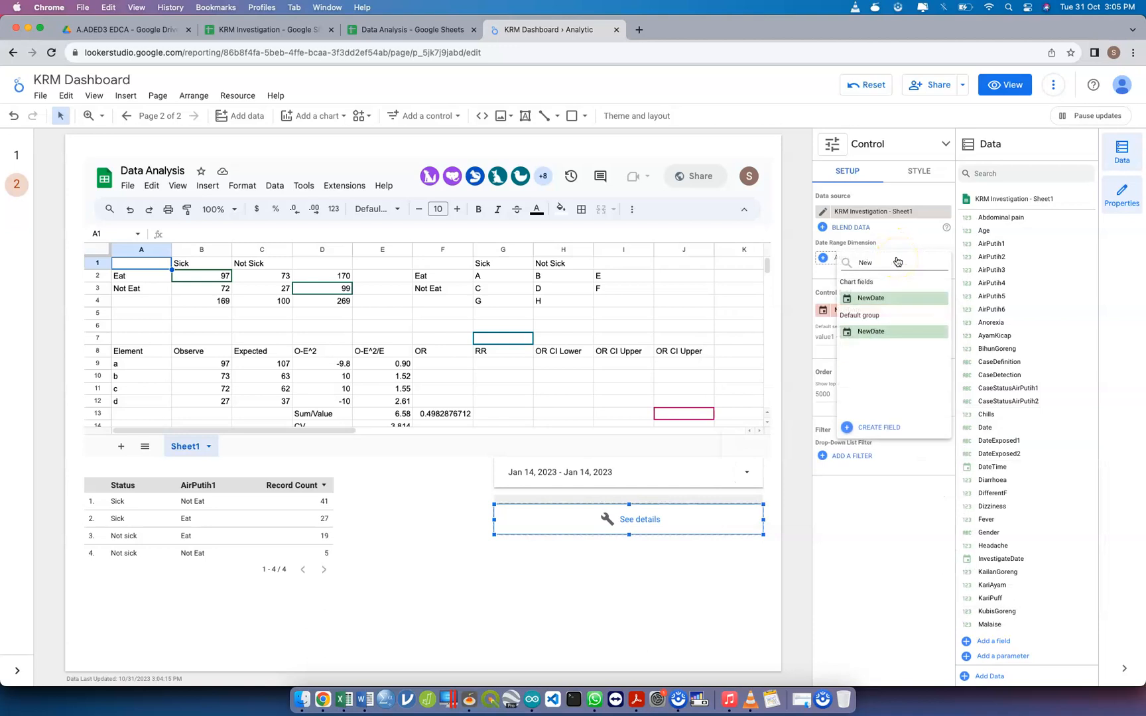
{"action": "left_click", "coordinate": [881, 298]}
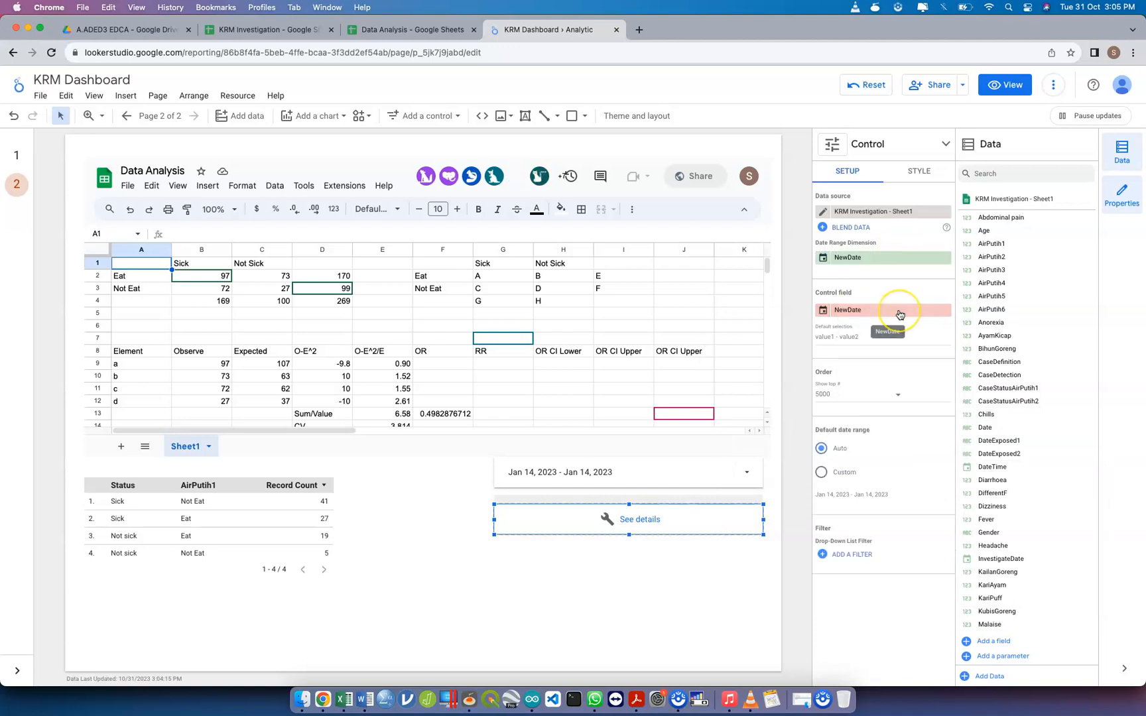
Replace the slider's control field with Diarrhoea and remove its date range dimension
{"action": "left_click", "coordinate": [899, 313]}
{"action": "left_click", "coordinate": [825, 311]}
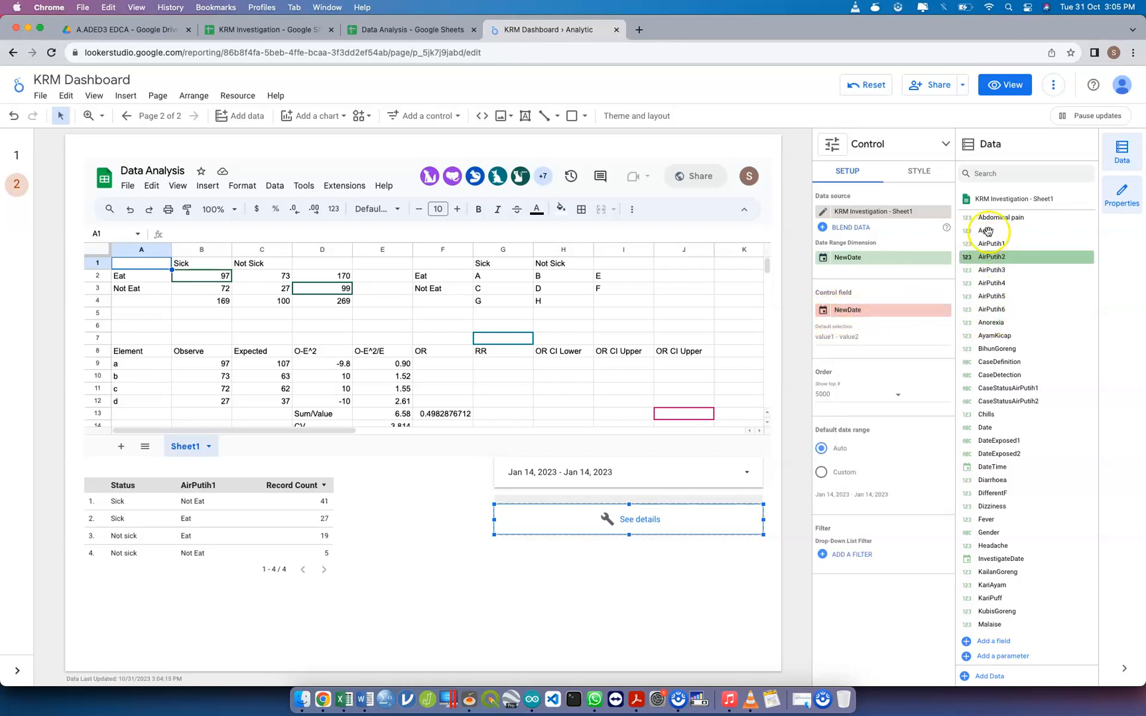
{"action": "left_click_drag", "start_coordinate": [906, 297], "coordinate": [908, 314]}
{"action": "left_click_drag", "start_coordinate": [978, 458], "coordinate": [903, 312]}
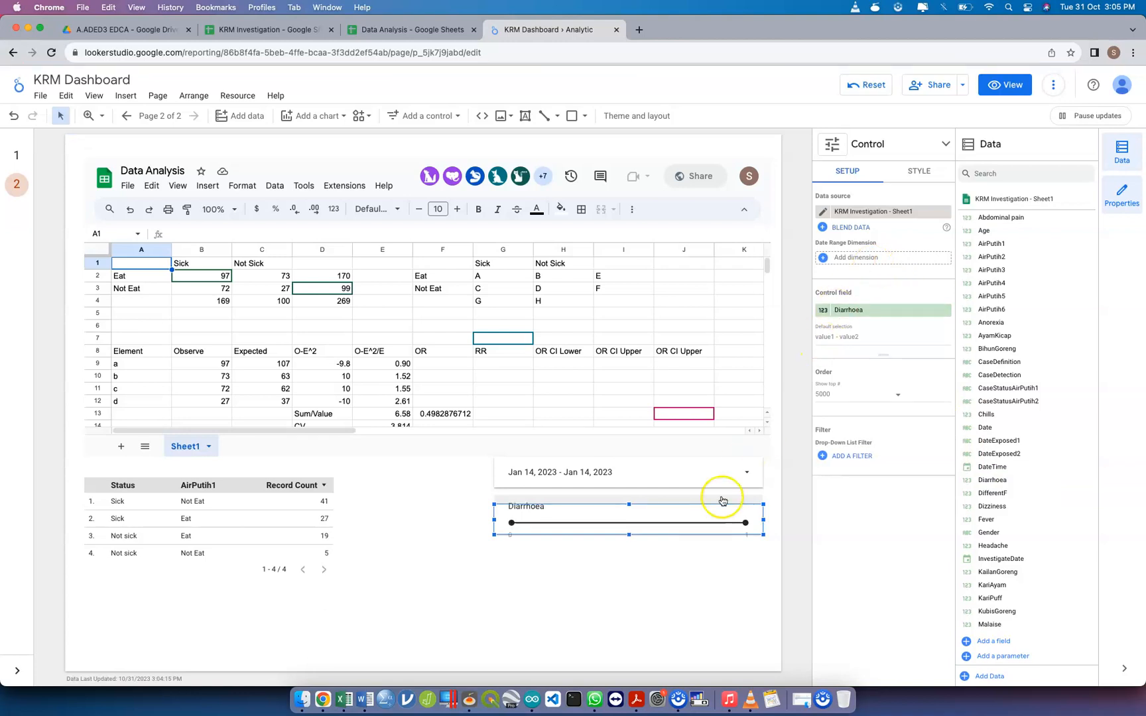
Try out the Diarrhoea slider by moving both of its handles
{"action": "left_click", "coordinate": [682, 558]}
{"action": "left_click_drag", "start_coordinate": [735, 523], "coordinate": [642, 522]}
{"action": "left_click_drag", "start_coordinate": [509, 532], "coordinate": [788, 529]}
{"action": "left_click", "coordinate": [647, 552]}
Increase the slider control's height slightly so its range labels fit inside the frame
{"action": "left_click", "coordinate": [629, 535]}
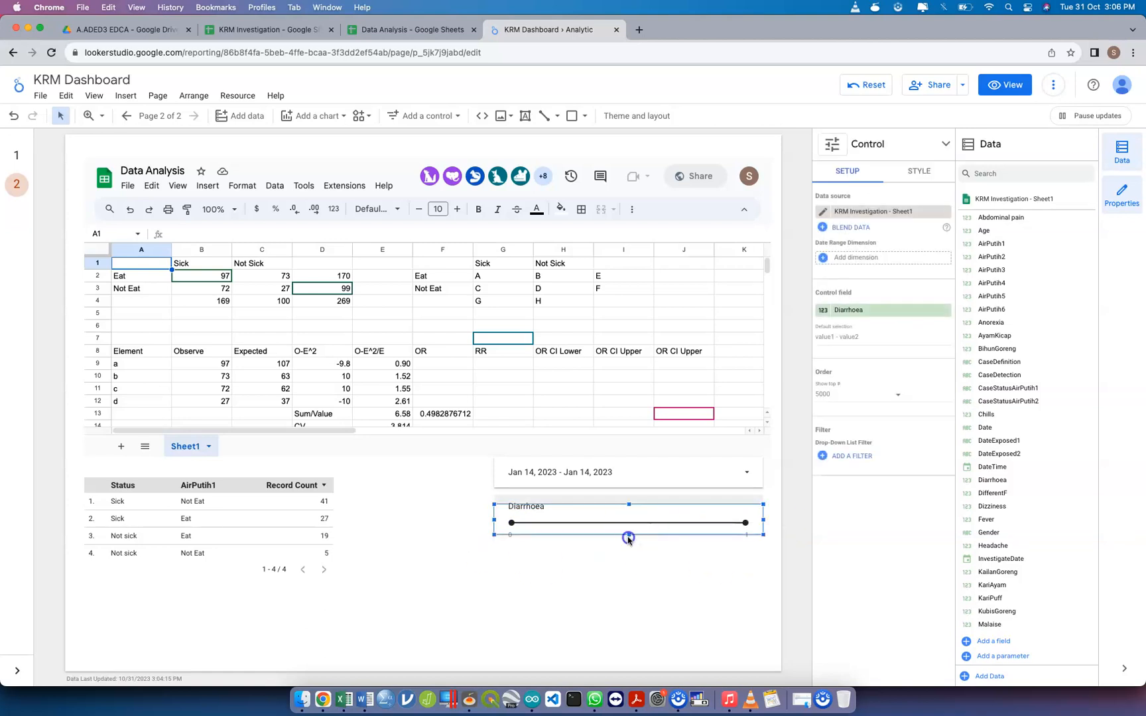
{"action": "left_click", "coordinate": [629, 535]}
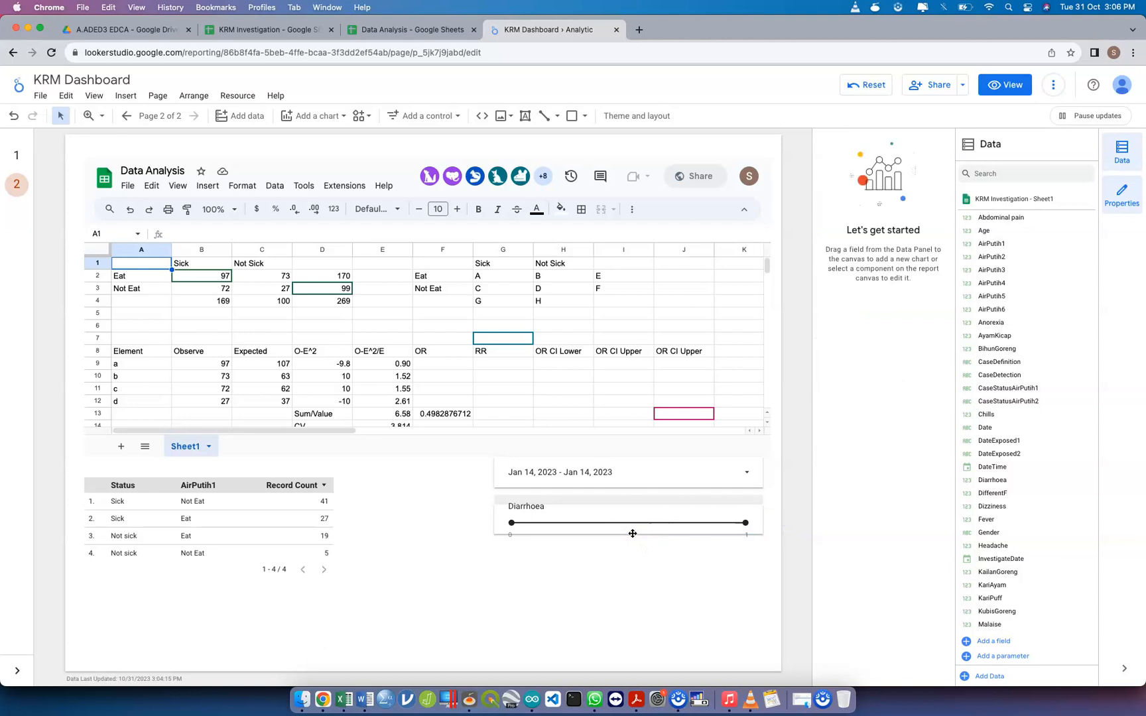
{"action": "left_click", "coordinate": [629, 531]}
{"action": "left_click_drag", "start_coordinate": [629, 535], "coordinate": [628, 545]}
Set the slider's date range dimension to NewDate and its control field to NewDay
{"action": "left_click", "coordinate": [918, 257]}
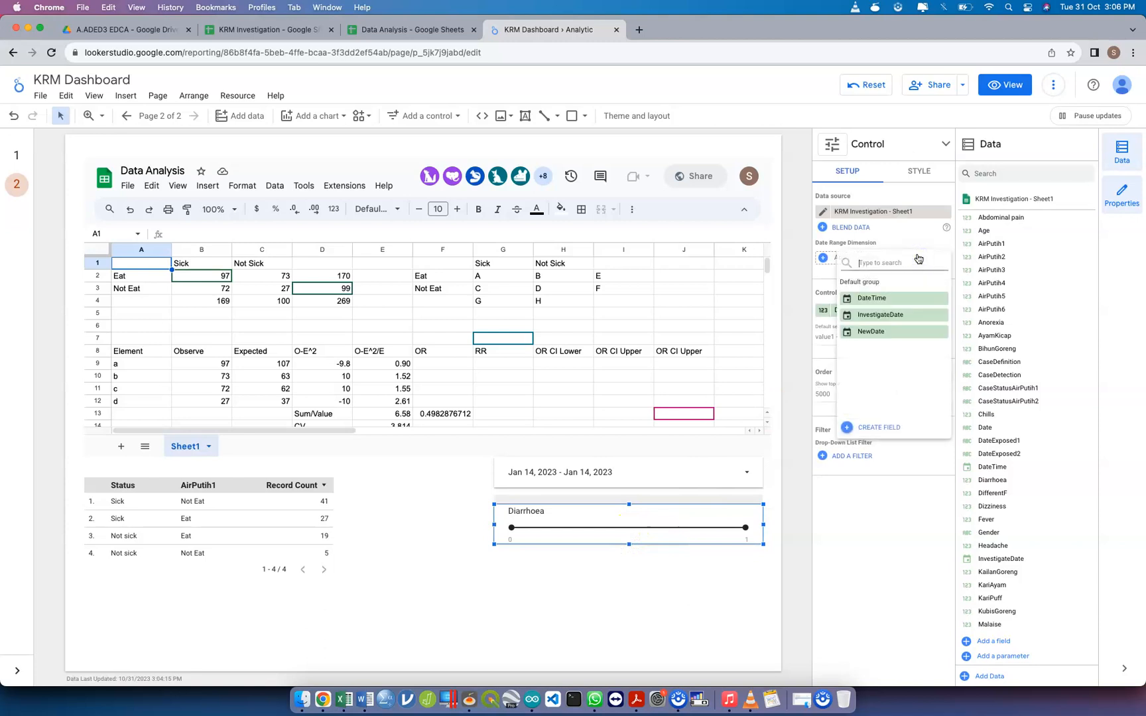
{"action": "left_click", "coordinate": [901, 331]}
{"action": "left_click", "coordinate": [894, 317]}
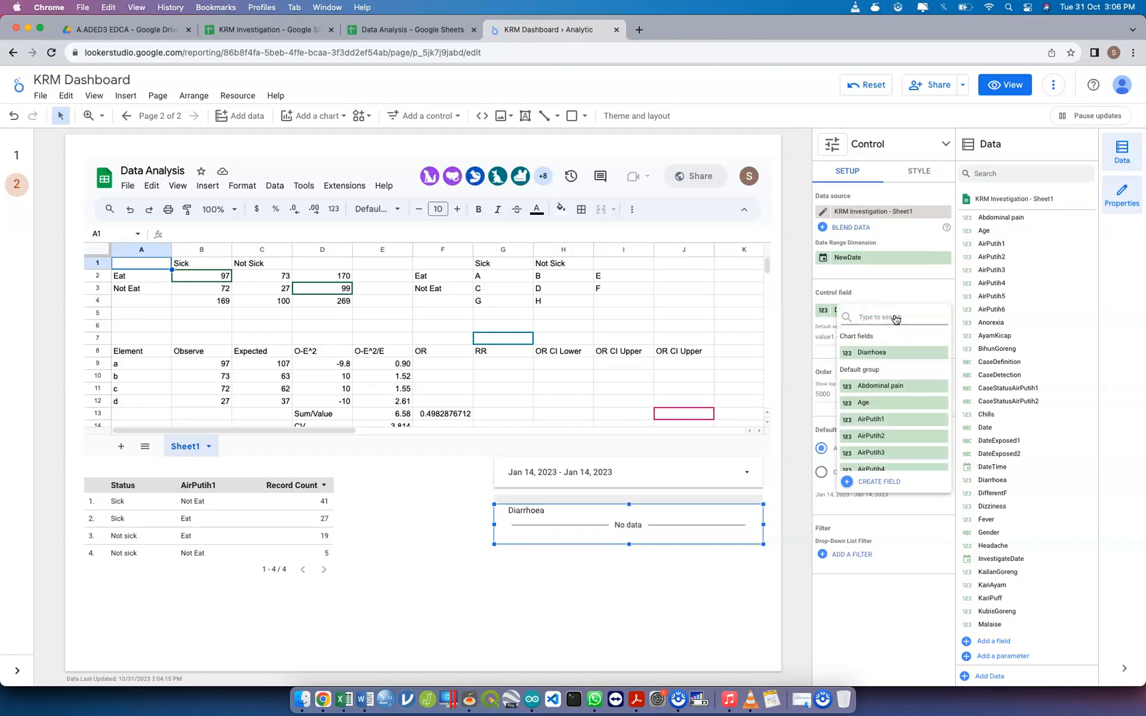
{"action": "type", "text": "New"}
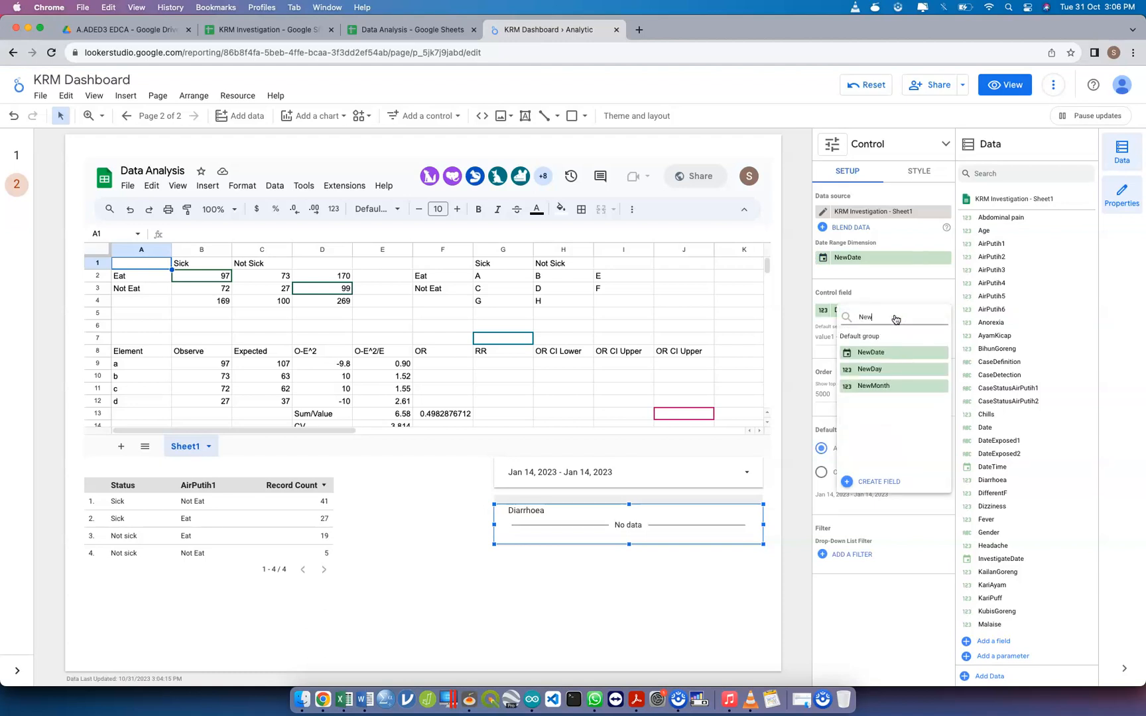
{"action": "left_click", "coordinate": [895, 368]}
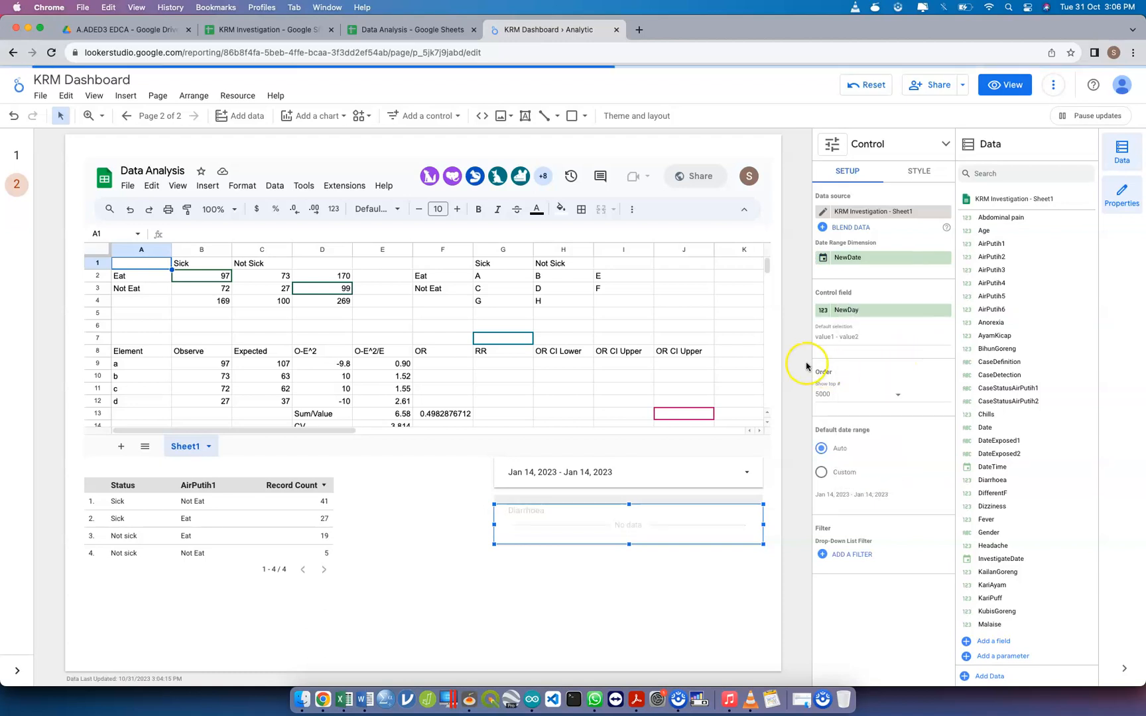
{"action": "left_click", "coordinate": [602, 588]}
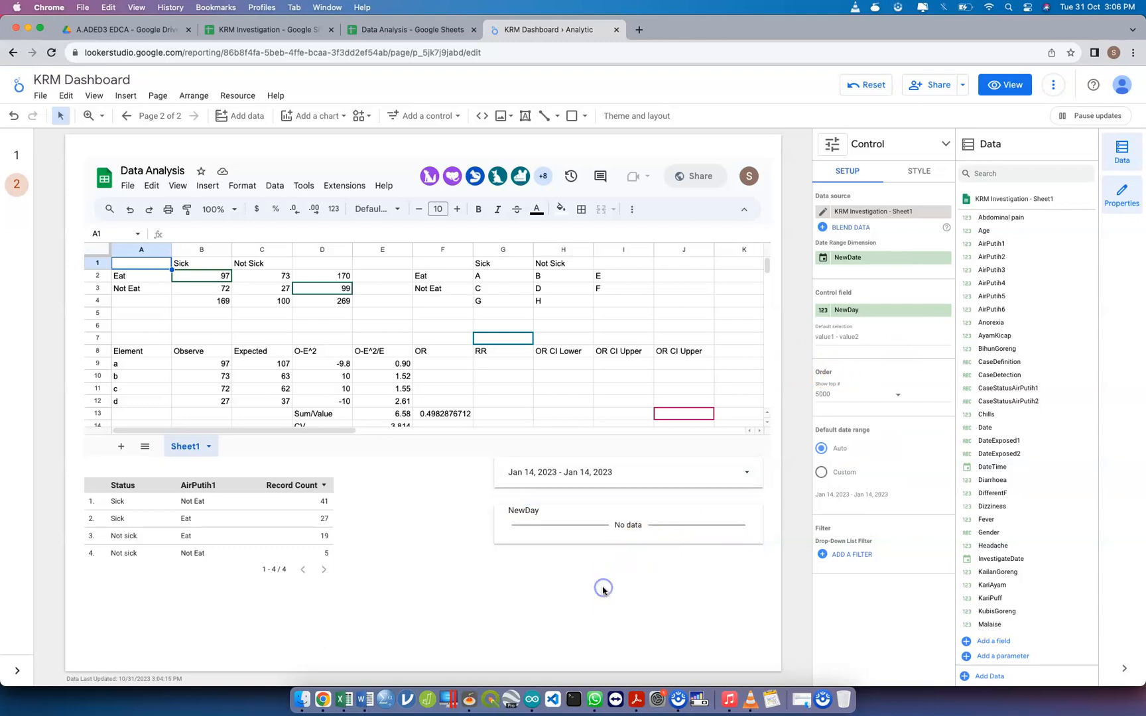
Inspect the date range control's calendar without changing it, and reset the report to clear the date selection
{"action": "left_click", "coordinate": [594, 541]}
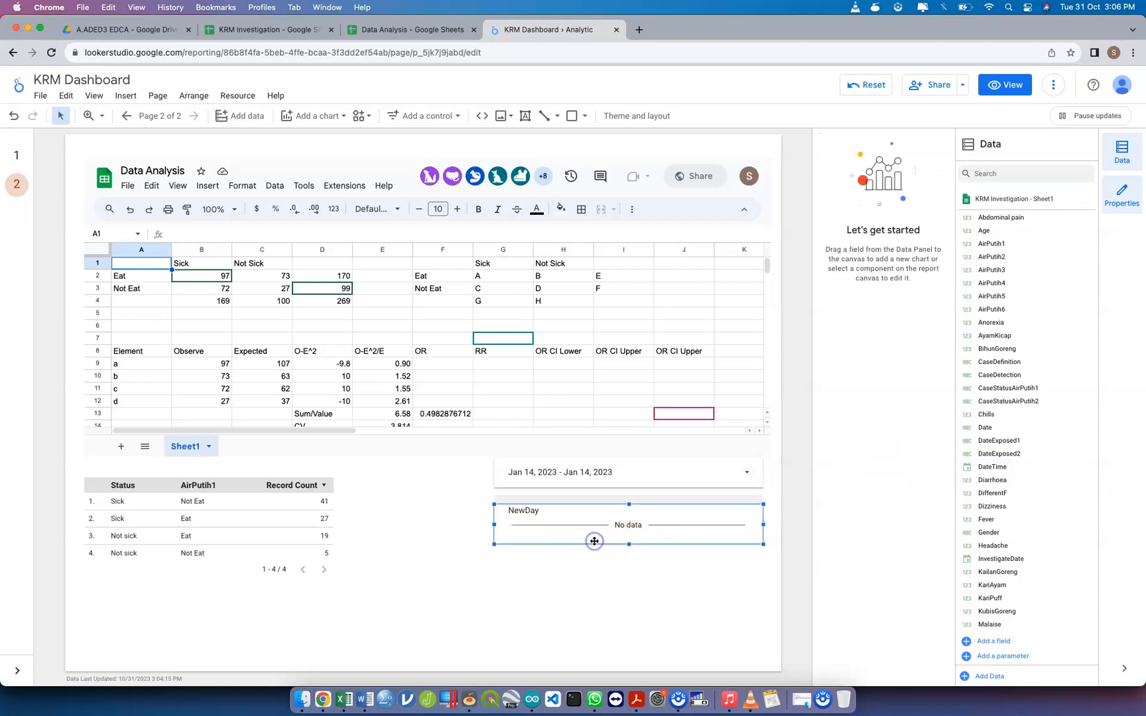
{"action": "left_click", "coordinate": [639, 482]}
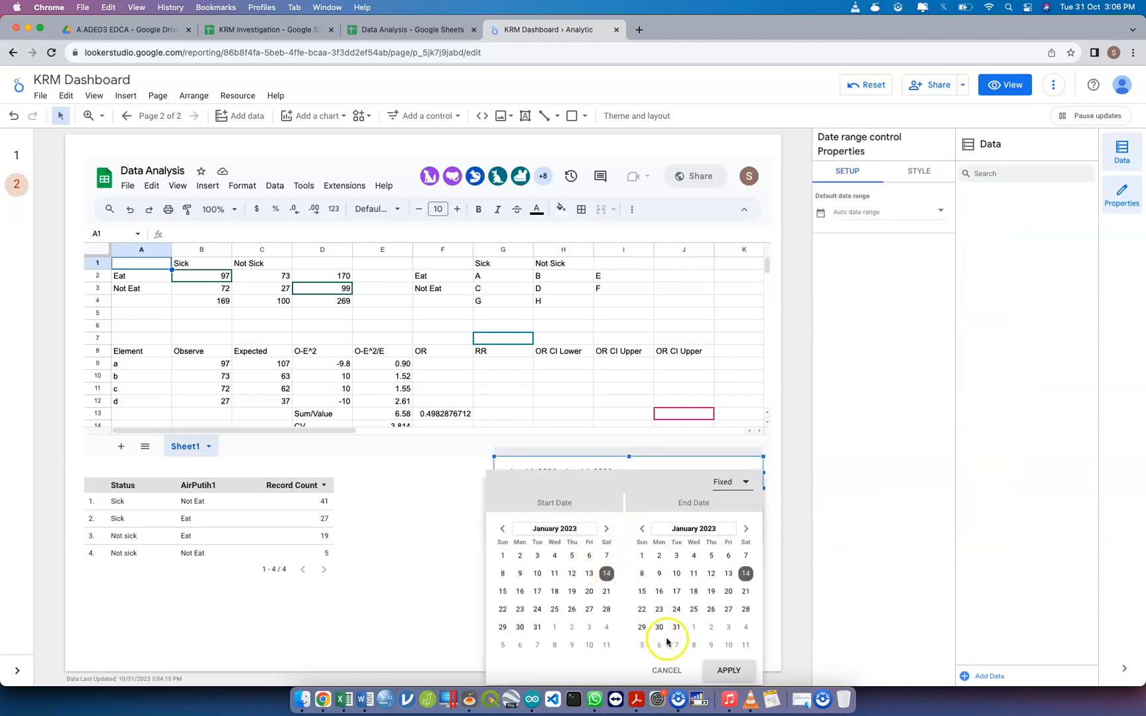
{"action": "left_click", "coordinate": [553, 529]}
{"action": "left_click", "coordinate": [478, 500]}
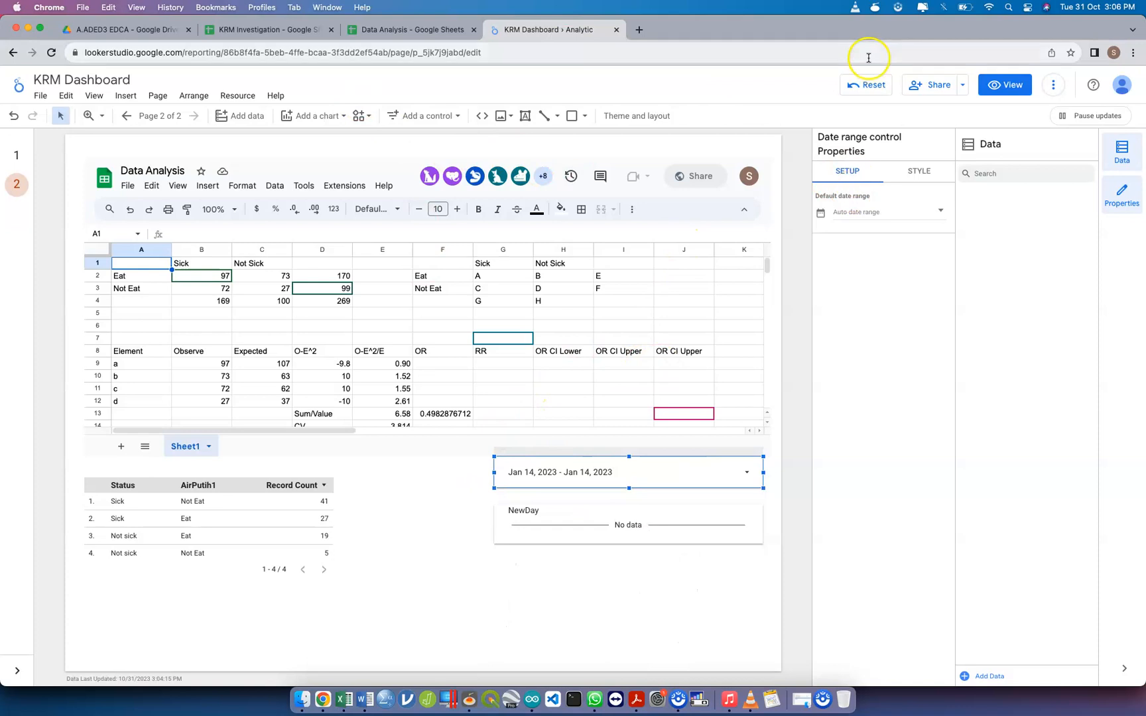
{"action": "left_click", "coordinate": [885, 91]}
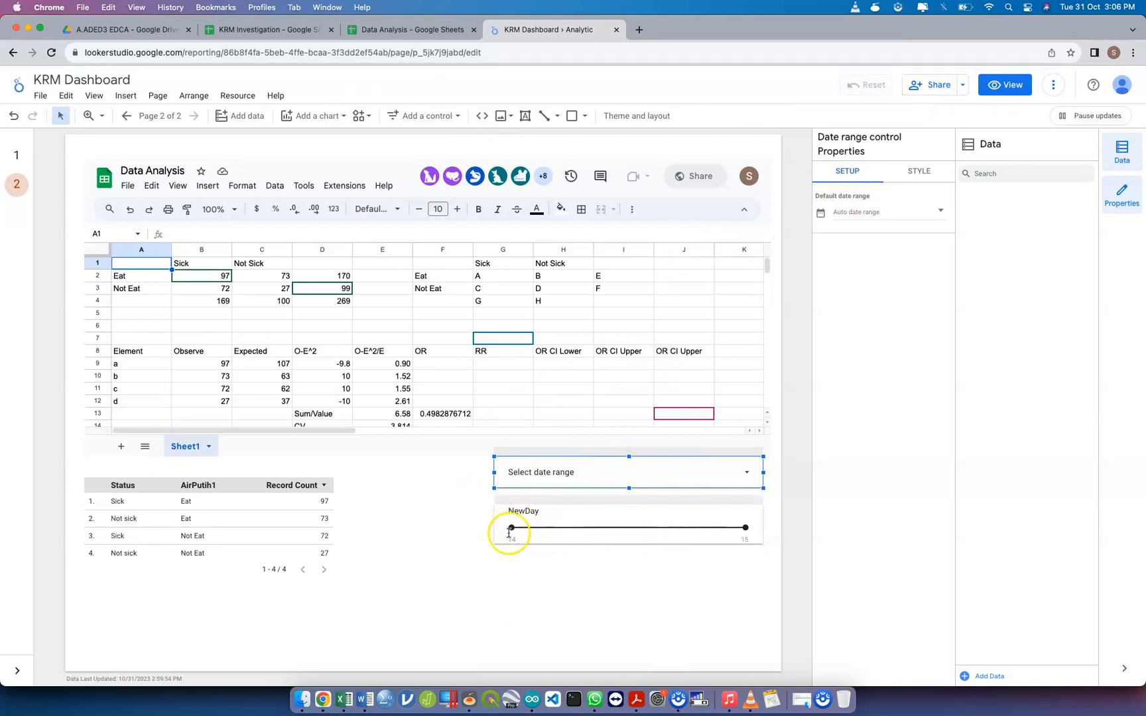
Filter the status table with the NewDay slider, first to day 14 only and finally to day 15 only
{"action": "left_click_drag", "start_coordinate": [745, 527], "coordinate": [514, 529]}
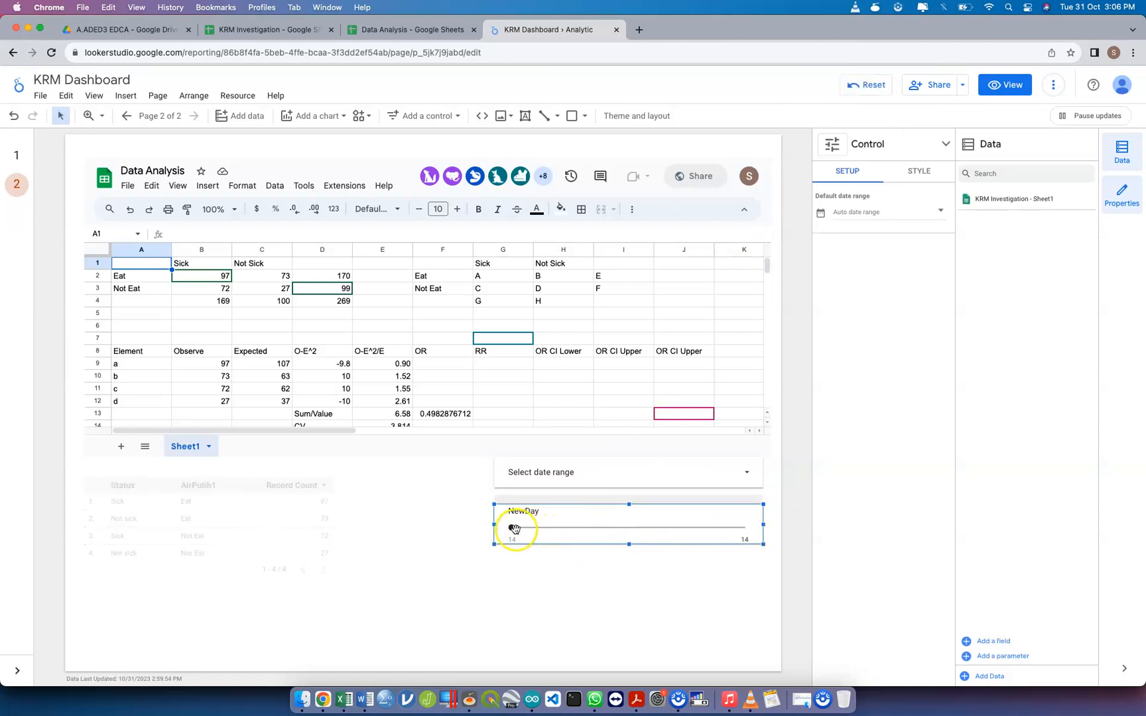
{"action": "left_click", "coordinate": [734, 525]}
{"action": "left_click_drag", "start_coordinate": [512, 528], "coordinate": [747, 530]}
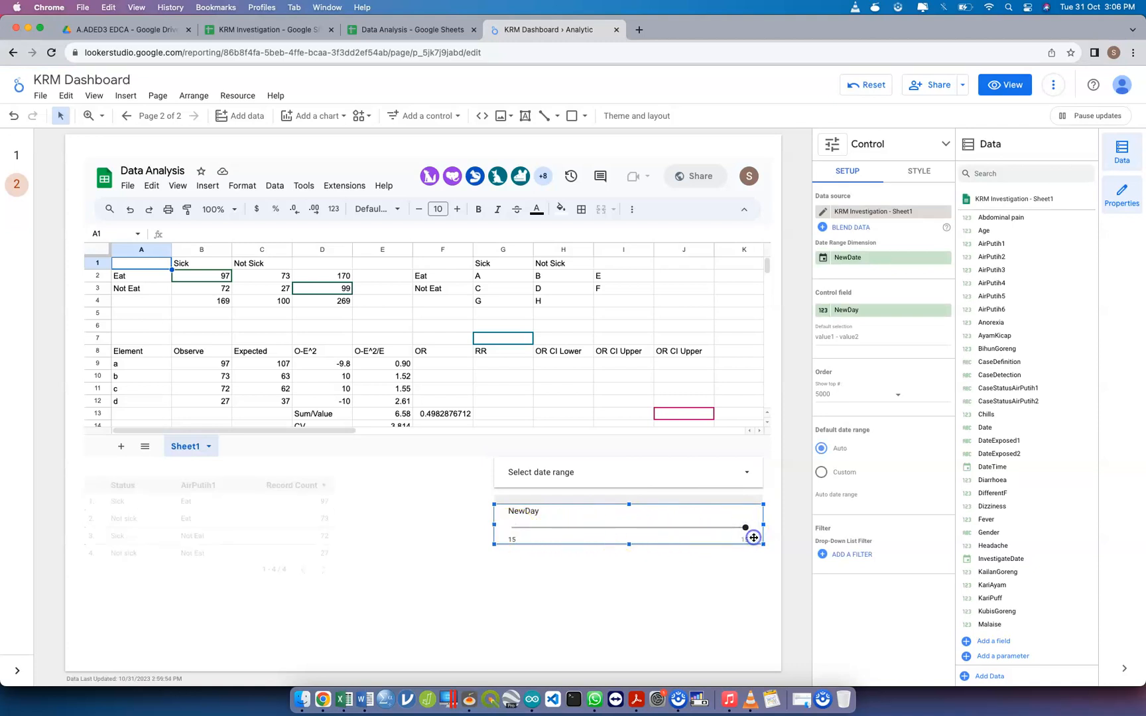
{"action": "left_click", "coordinate": [702, 578]}
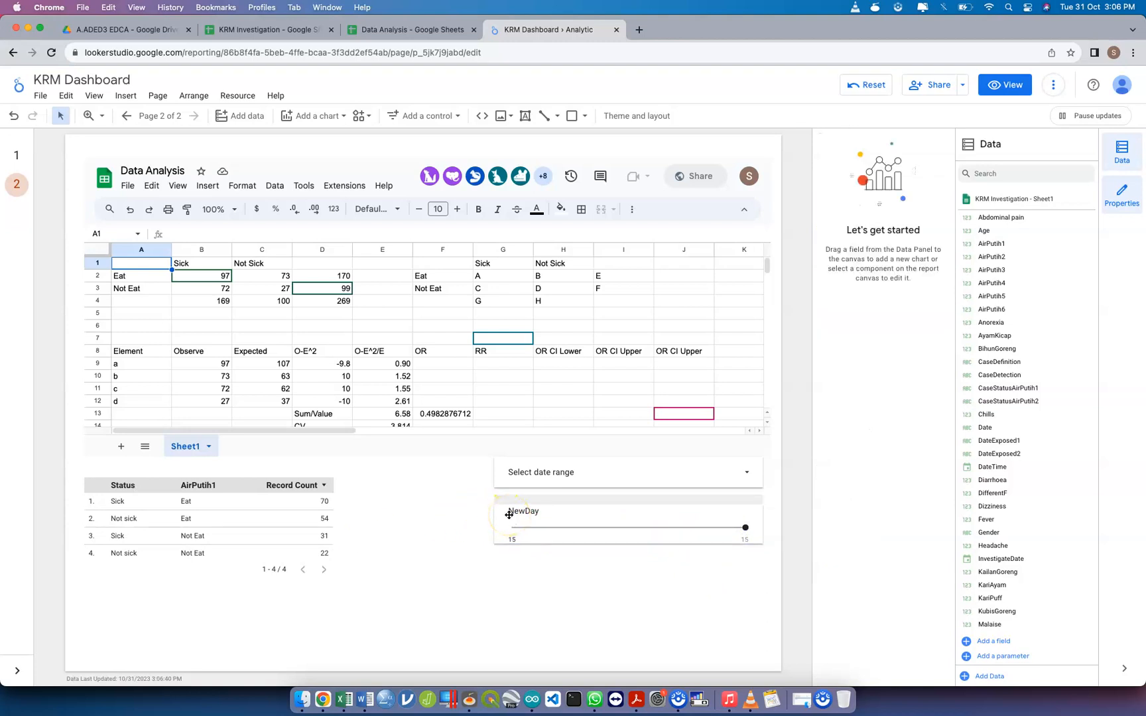
{"action": "left_click", "coordinate": [629, 506]}
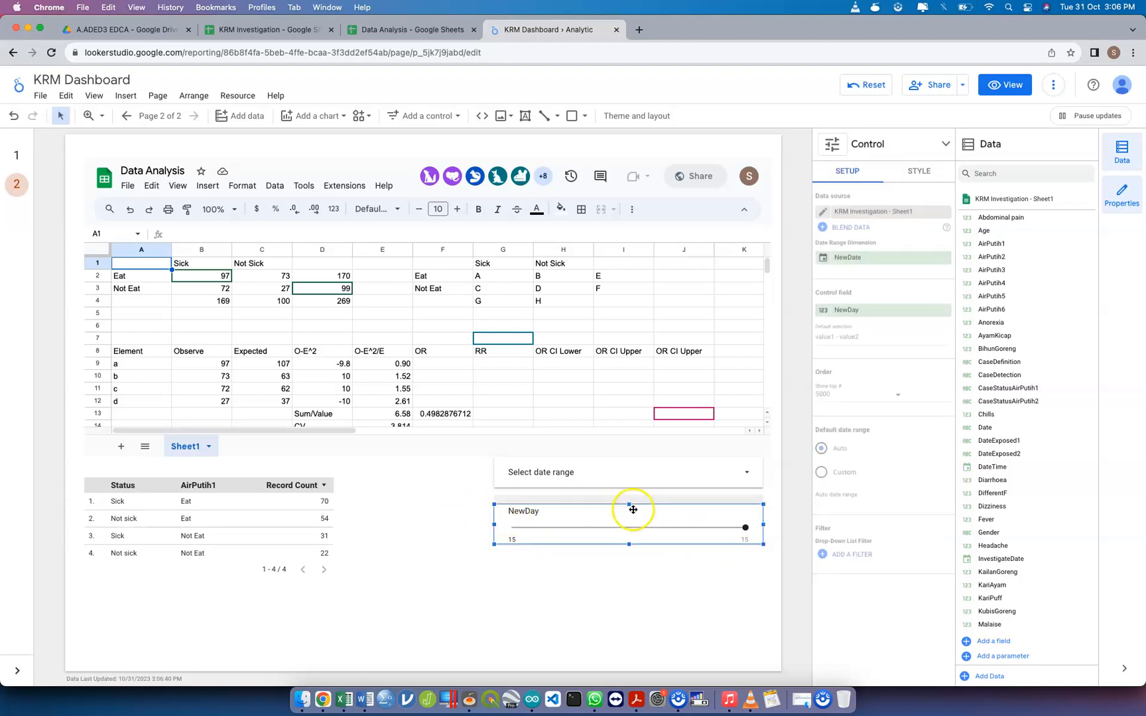
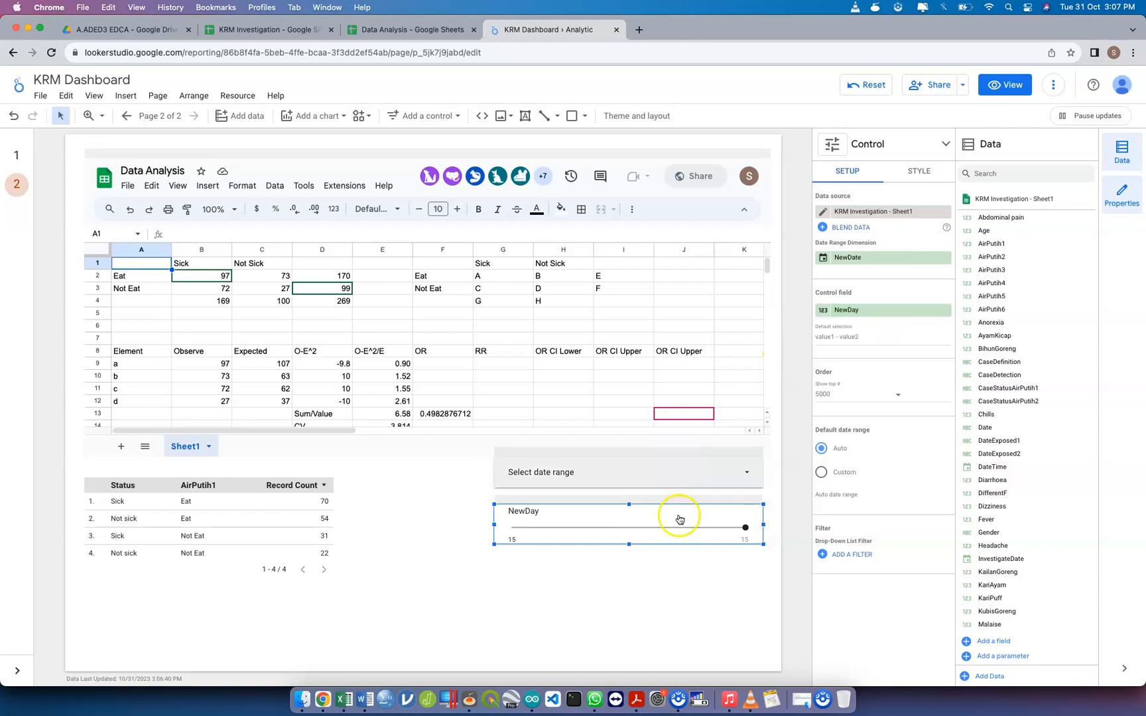
Duplicate the NewDay slider, place the copy directly below it, and set the copy's control field to NewMonth
{"action": "left_click", "coordinate": [654, 581]}
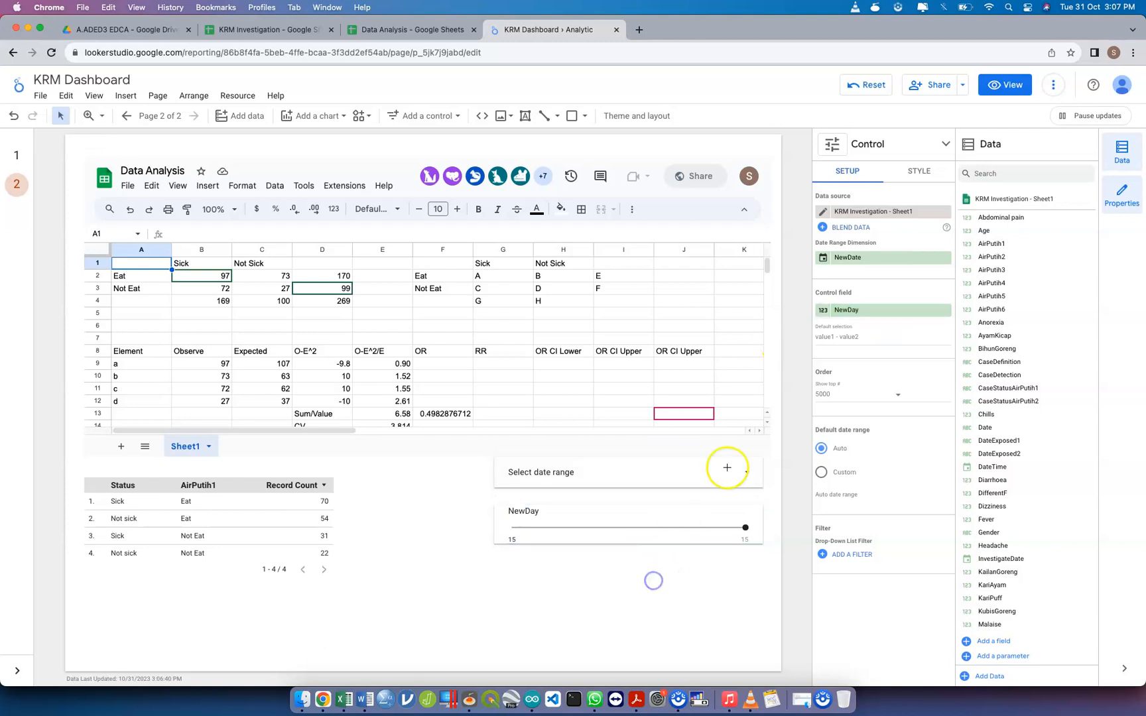
{"action": "left_click", "coordinate": [701, 519]}
{"action": "left_click_drag", "start_coordinate": [703, 518], "coordinate": [681, 562]}
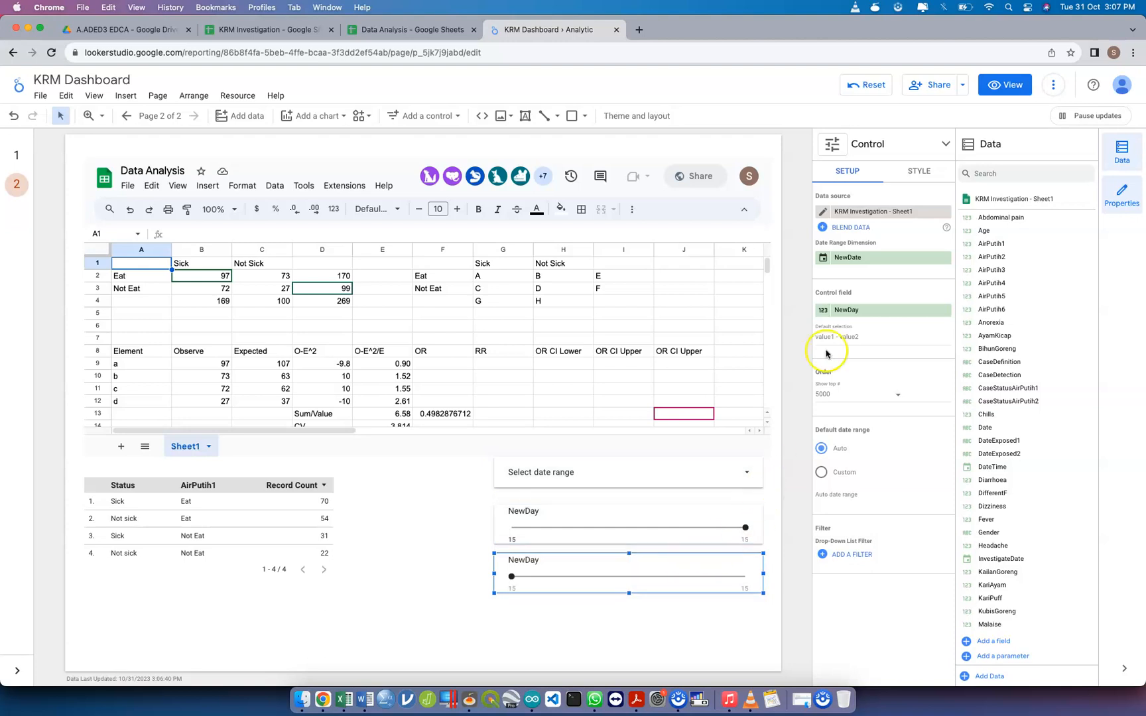
{"action": "left_click", "coordinate": [868, 314]}
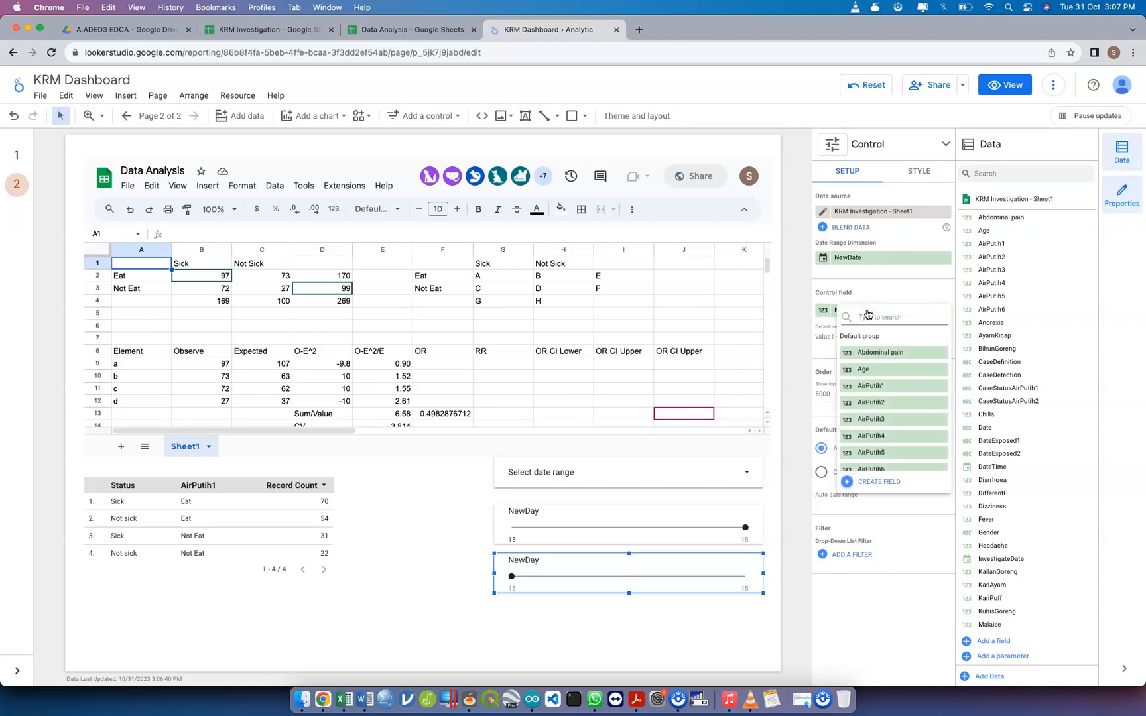
{"action": "type", "text": "NewM"}
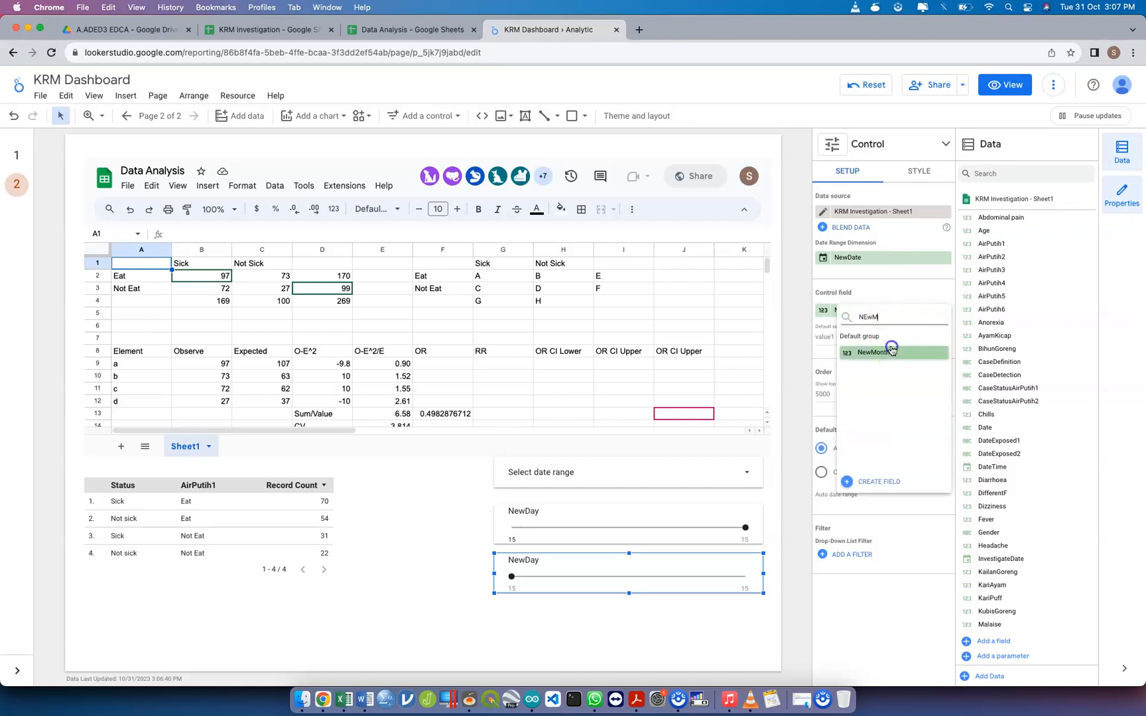
{"action": "left_click", "coordinate": [889, 352]}
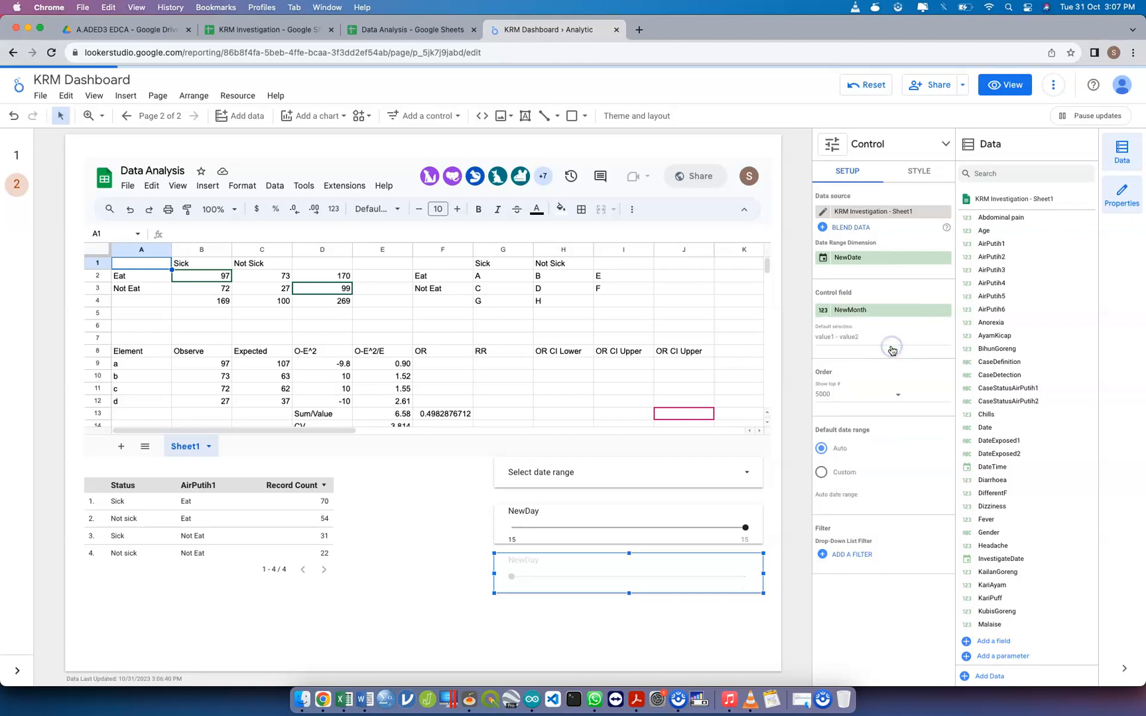
{"action": "left_click", "coordinate": [603, 626]}
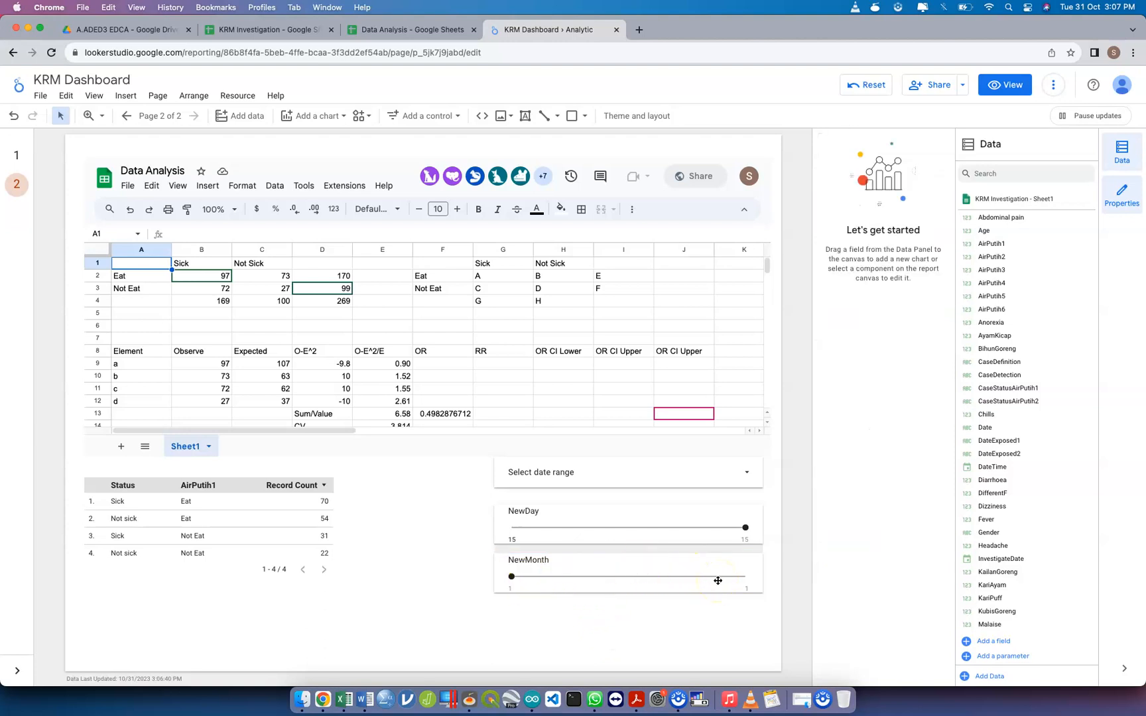
Widen the NewDay slider's range to days 14–15 and narrow the control from its left edge to roughly half its width
{"action": "left_click_drag", "start_coordinate": [745, 527], "coordinate": [515, 524]}
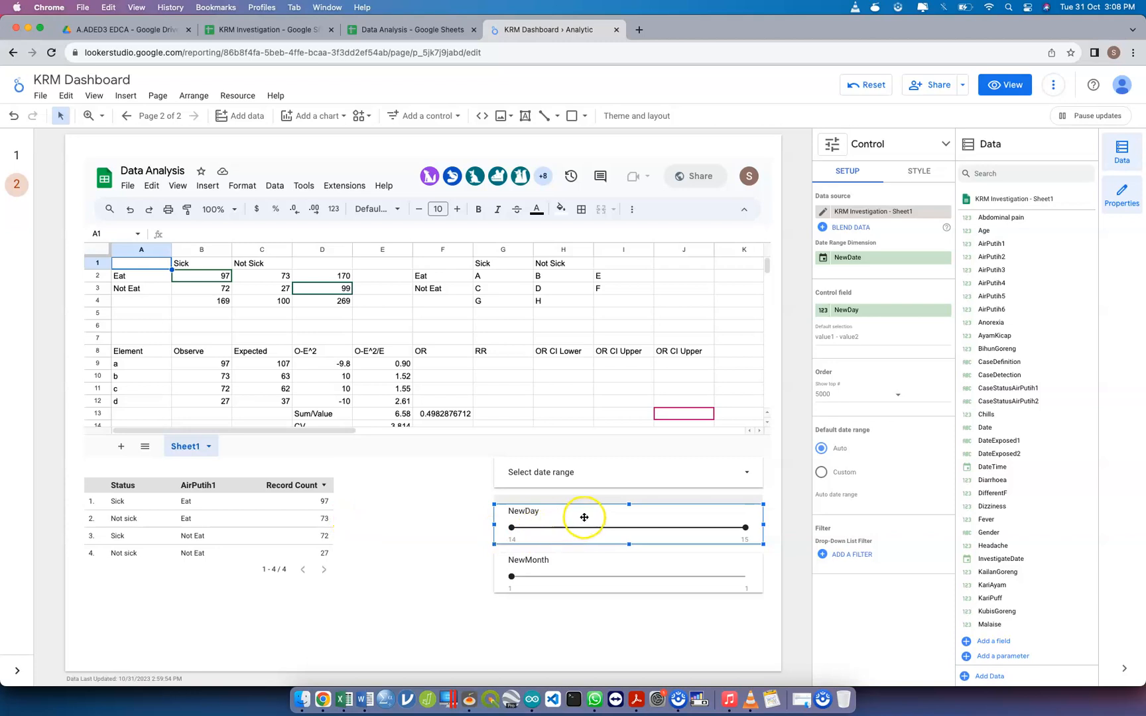
{"action": "left_click", "coordinate": [588, 558]}
{"action": "left_click", "coordinate": [512, 517]}
{"action": "left_click_drag", "start_coordinate": [492, 524], "coordinate": [649, 514]}
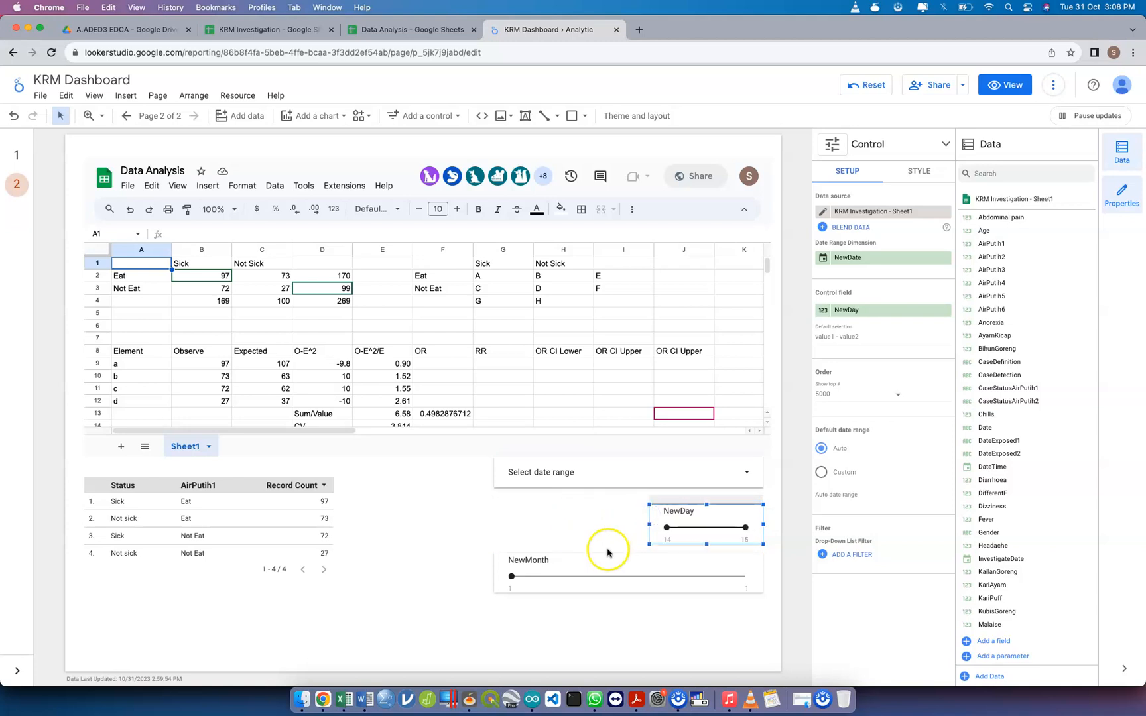
Place the NewMonth slider in the same row left of NewDay, and resize both to equal widths beneath the date range control
{"action": "left_click_drag", "start_coordinate": [599, 558], "coordinate": [482, 505]}
{"action": "left_click_drag", "start_coordinate": [374, 526], "coordinate": [495, 516]}
{"action": "left_click", "coordinate": [575, 570]}
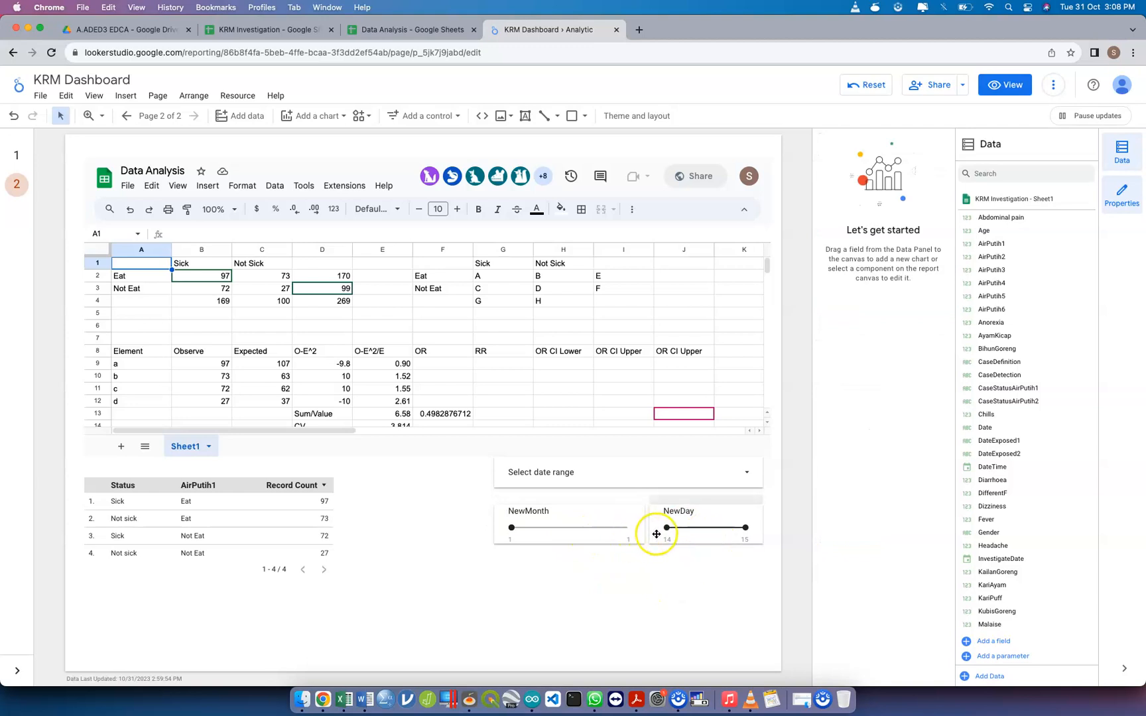
{"action": "left_click", "coordinate": [581, 539]}
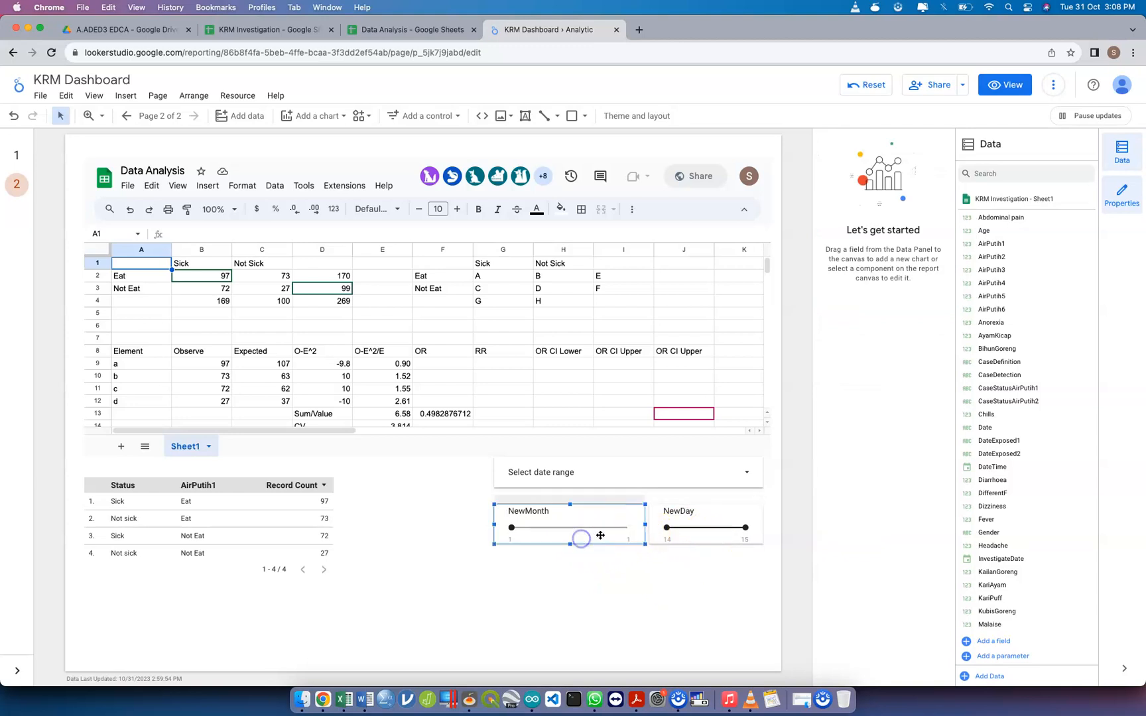
{"action": "left_click_drag", "start_coordinate": [646, 525], "coordinate": [634, 525]}
{"action": "left_click", "coordinate": [649, 525]}
{"action": "left_click", "coordinate": [639, 570]}
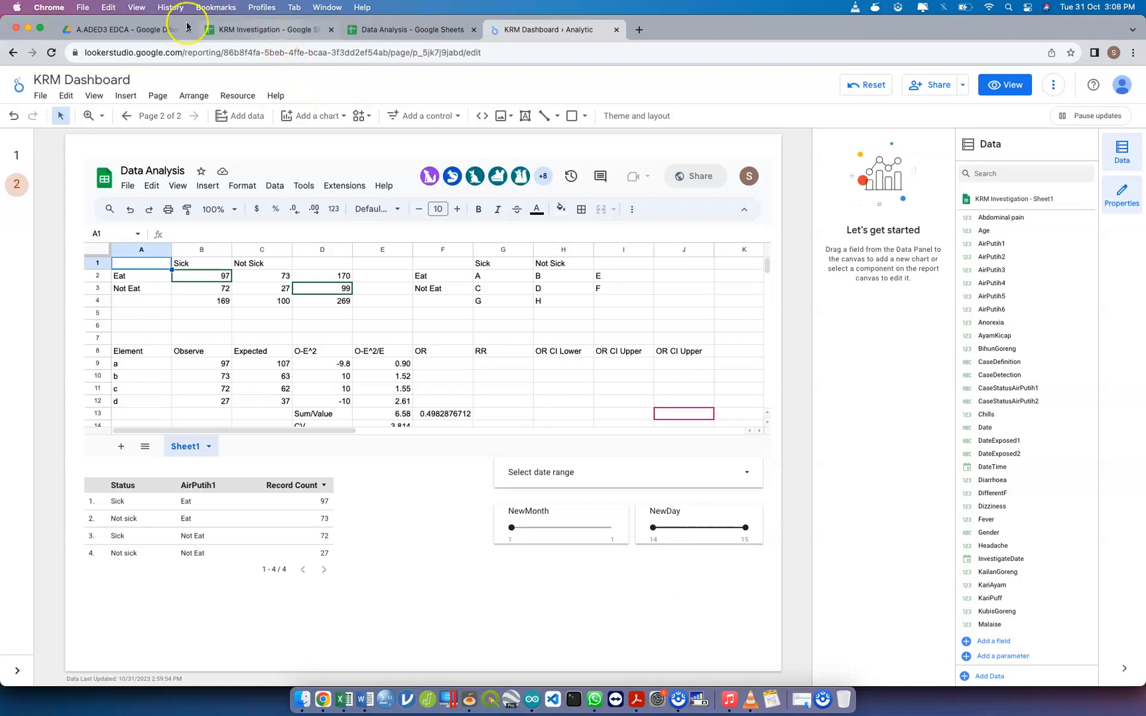
Switch to the Gmail inbox, find the email sharing dummy_data_measles, and open that spreadsheet
{"action": "key", "text": "ctrl+Up"}
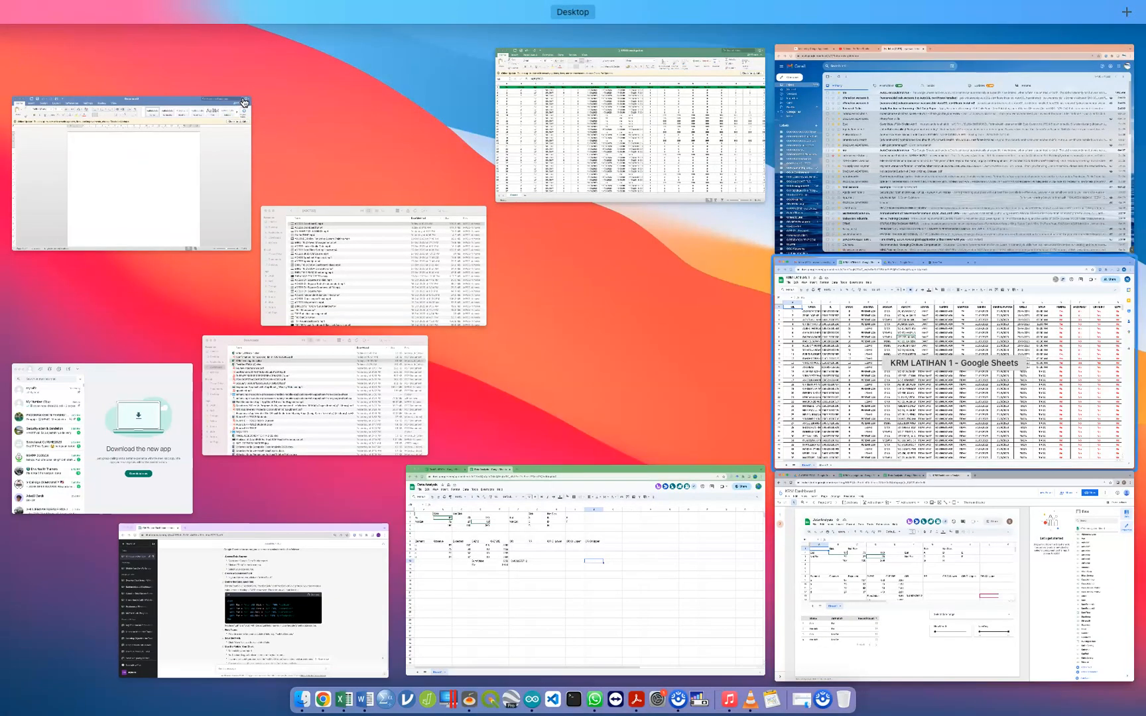
{"action": "key", "text": "Return"}
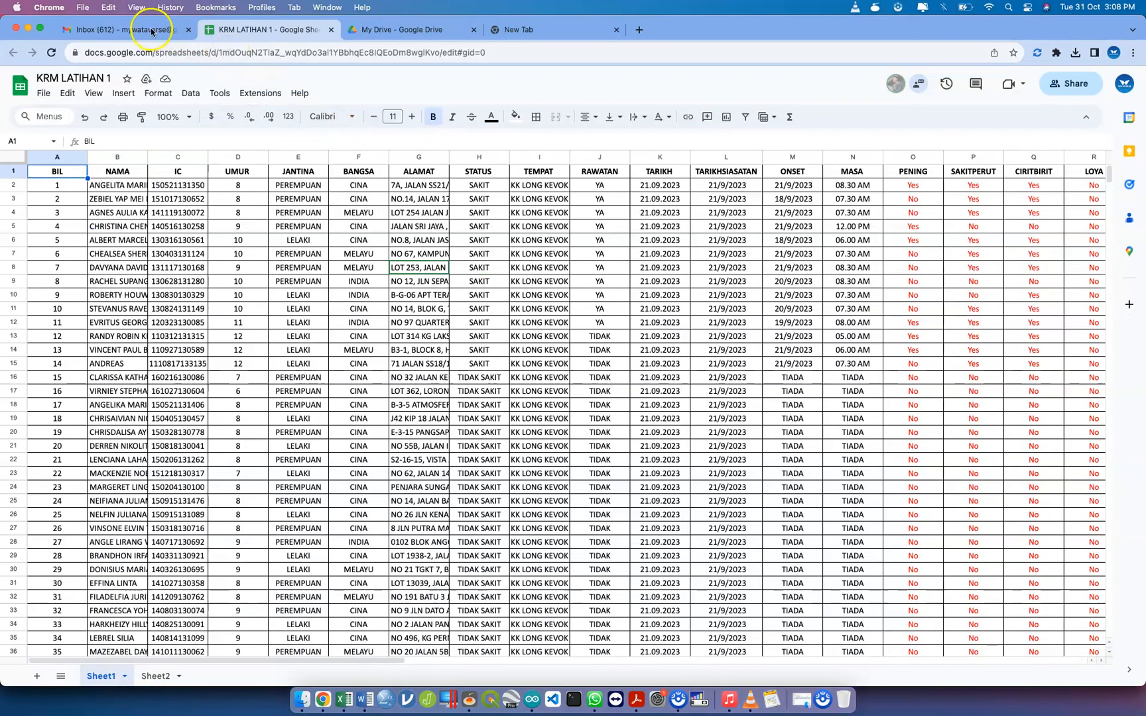
{"action": "left_click", "coordinate": [151, 31]}
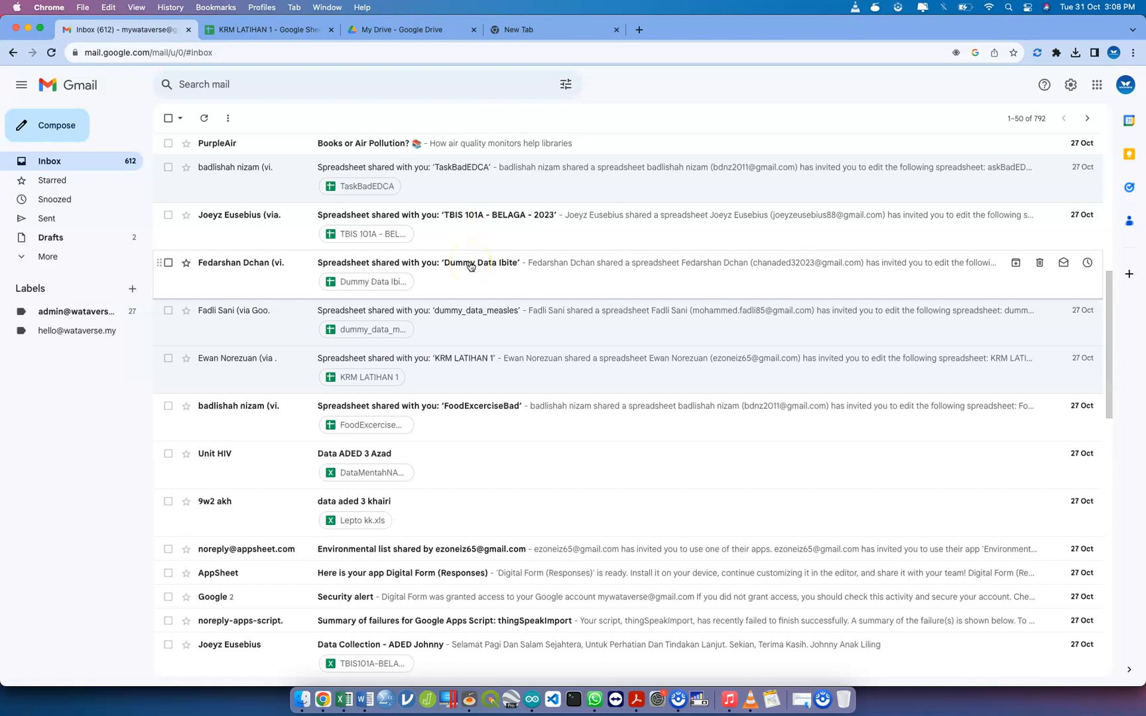
{"action": "scroll", "coordinate": [444, 338], "scroll_direction": "up", "scroll_amount": 2}
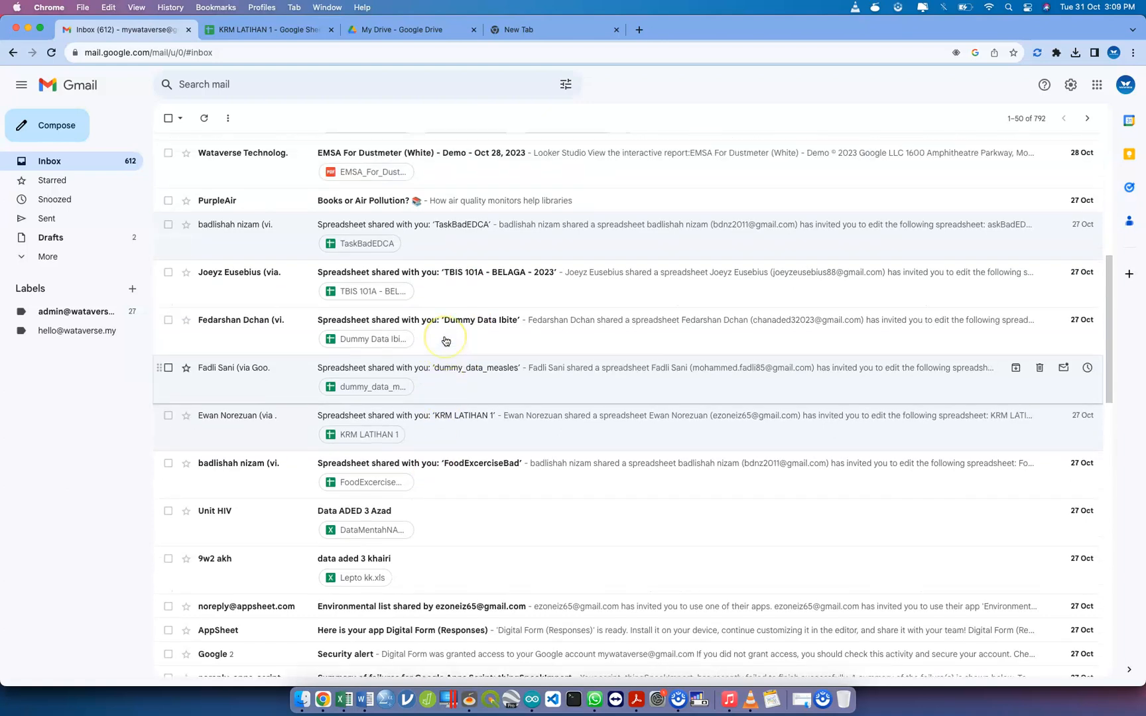
{"action": "scroll", "coordinate": [446, 341], "scroll_direction": "up", "scroll_amount": 1}
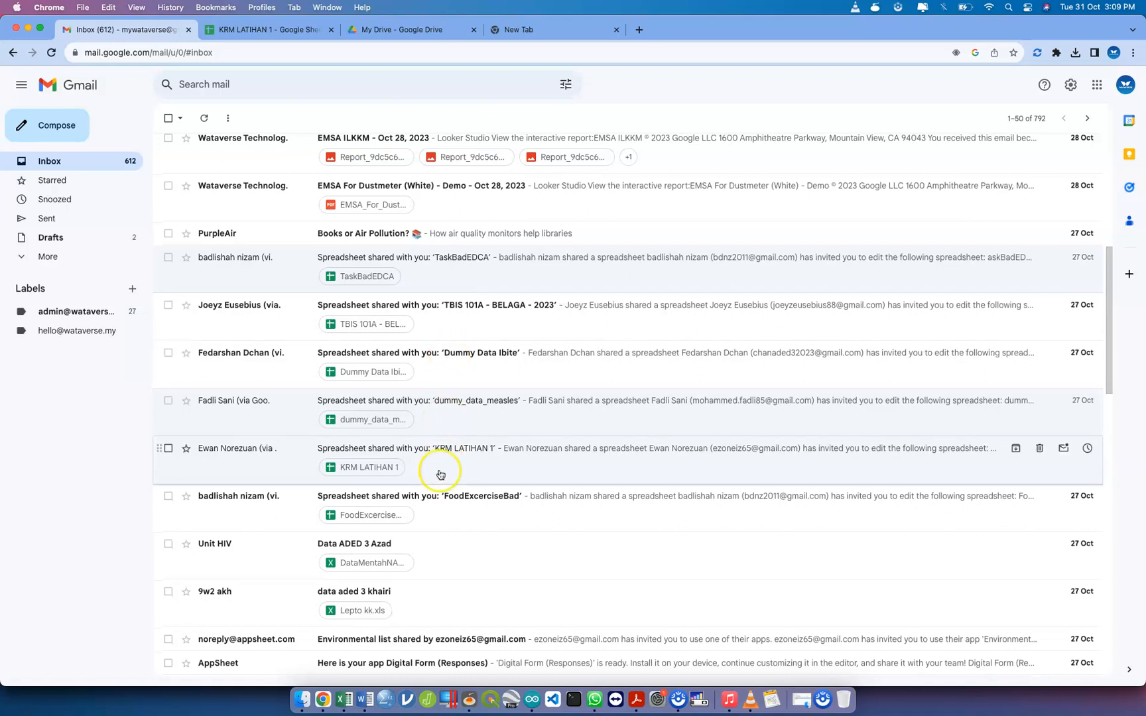
{"action": "scroll", "coordinate": [432, 544], "scroll_direction": "down", "scroll_amount": 2}
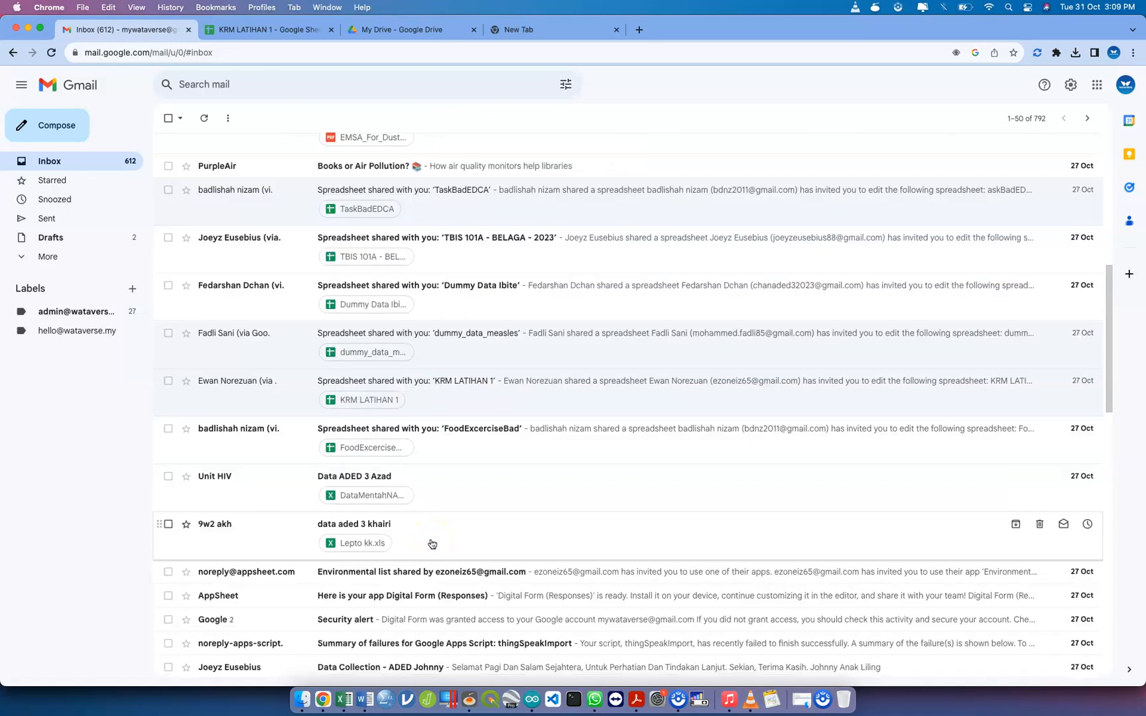
{"action": "left_click", "coordinate": [453, 356]}
{"action": "left_click", "coordinate": [490, 390]}
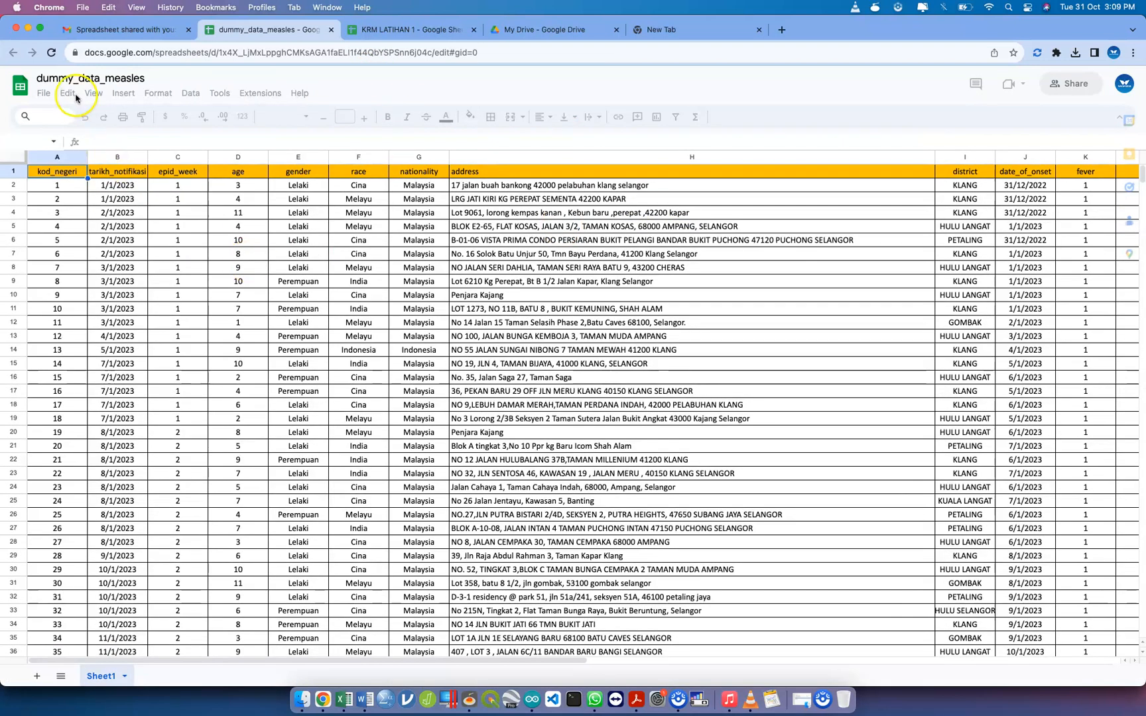
Check the remaining columns of dummy_data_measles and download the spreadsheet as a Microsoft Excel (.xlsx) file
{"action": "scroll", "coordinate": [351, 235], "scroll_direction": "right", "scroll_amount": 10}
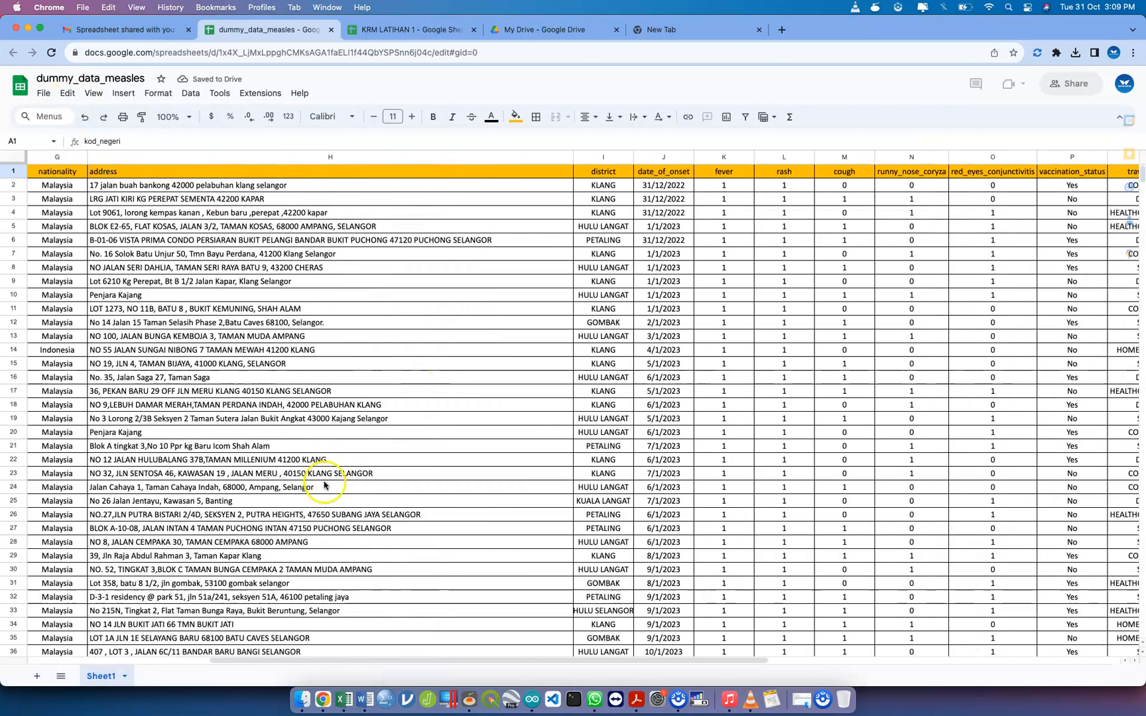
{"action": "left_click", "coordinate": [43, 92]}
{"action": "mouse_move", "coordinate": [126, 238]}
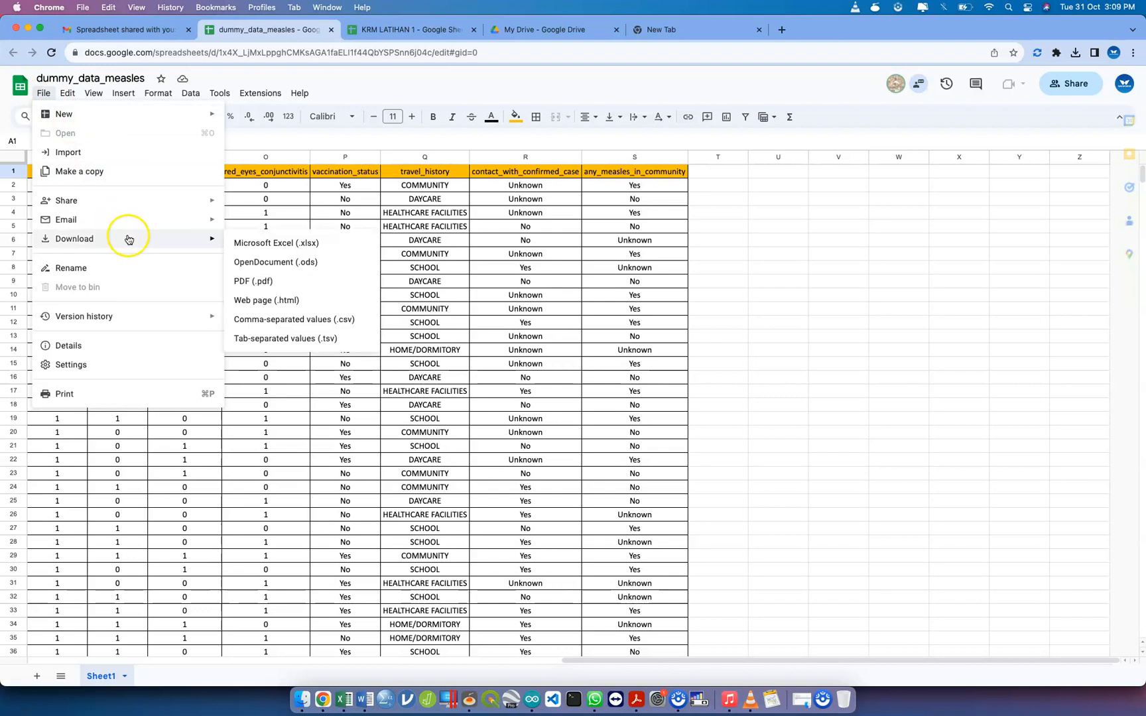
{"action": "left_click", "coordinate": [274, 250]}
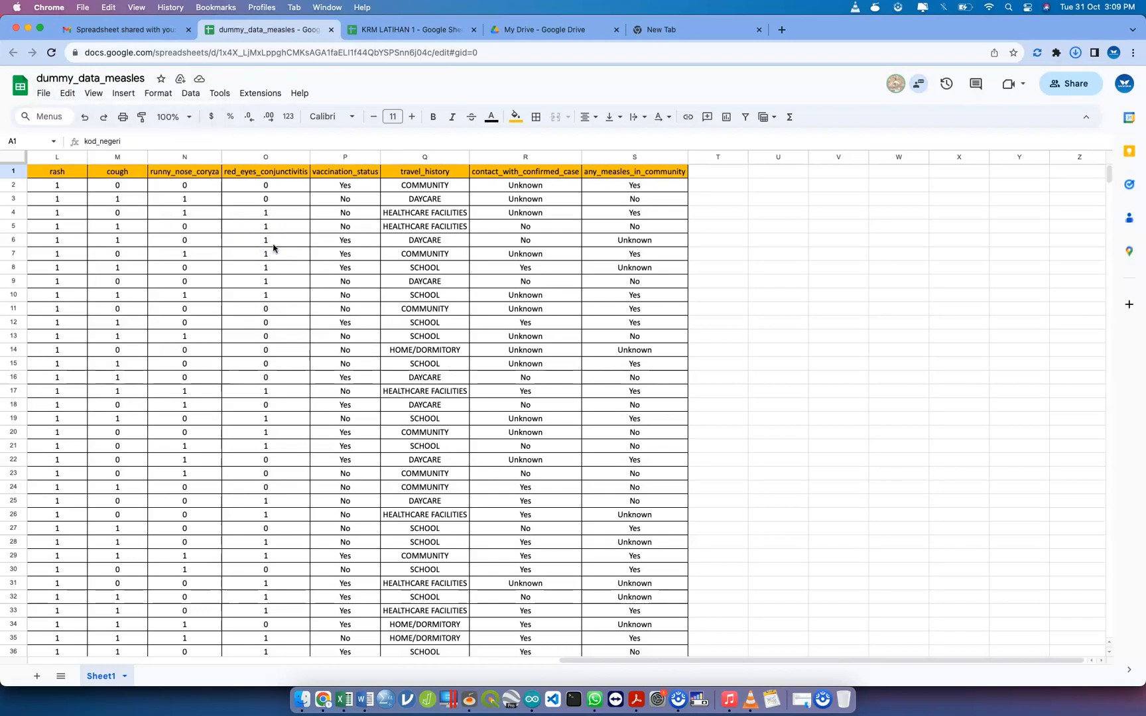
Return to the A.ADED3 EDCA folder in Google Drive and upload dummy_data_measles.xlsx from Downloads
{"action": "left_click", "coordinate": [540, 28]}
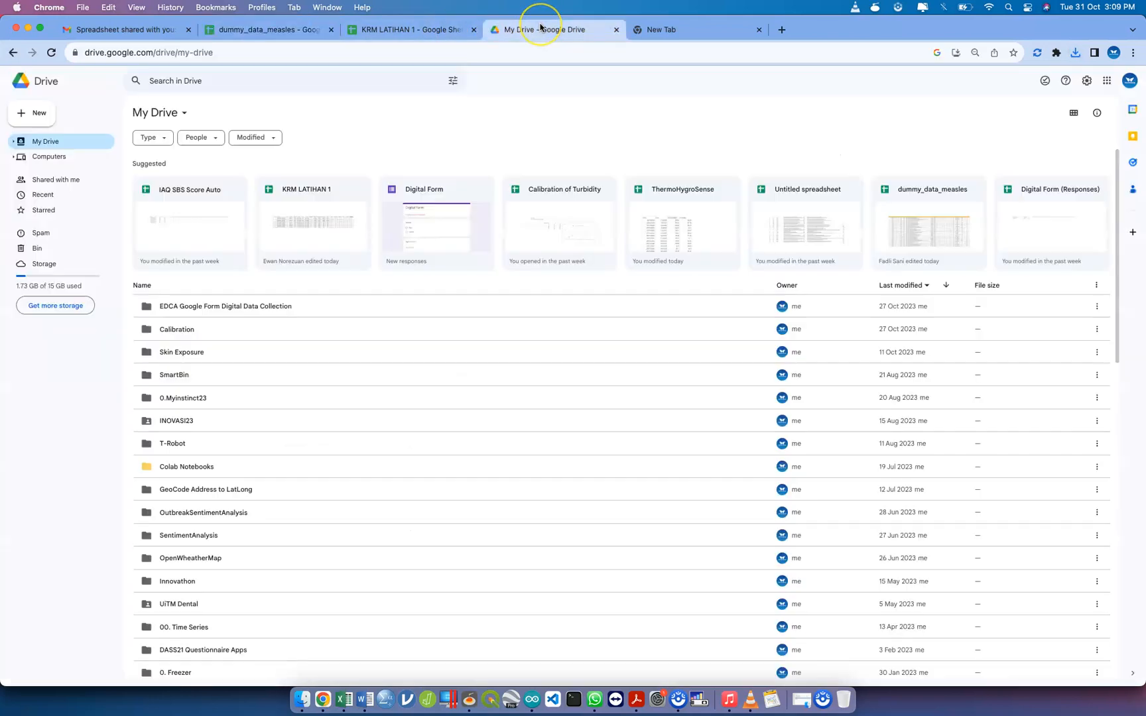
{"action": "key", "text": "ctrl+Up"}
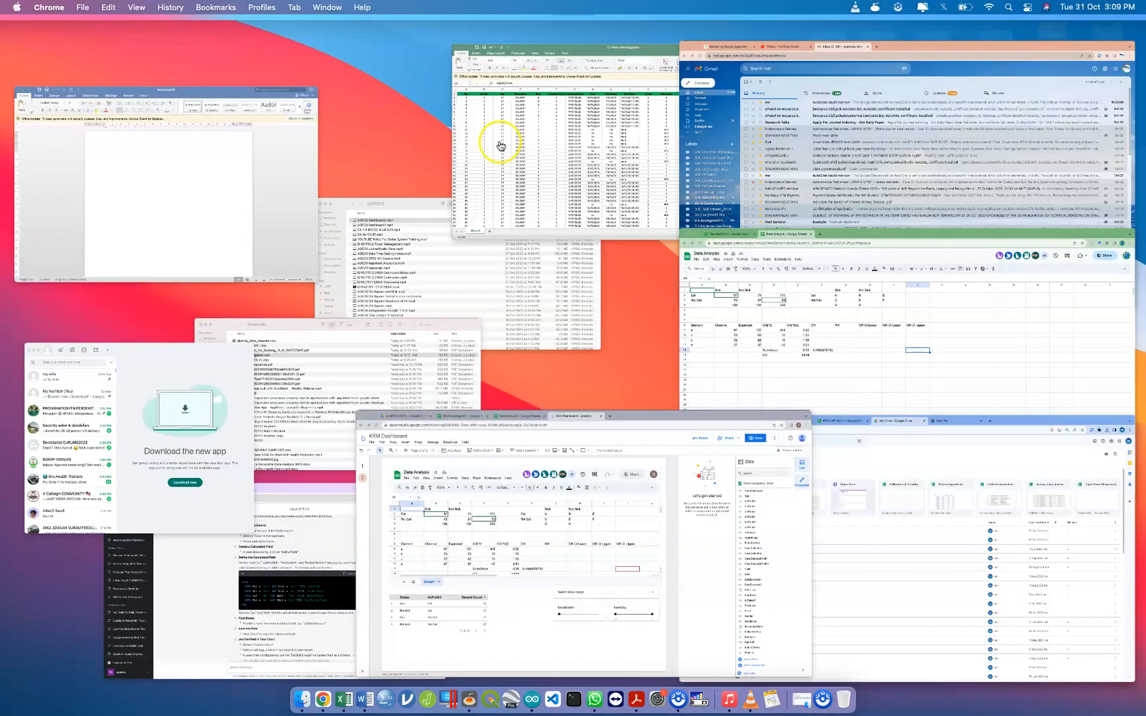
{"action": "left_click", "coordinate": [488, 504]}
{"action": "left_click", "coordinate": [166, 32]}
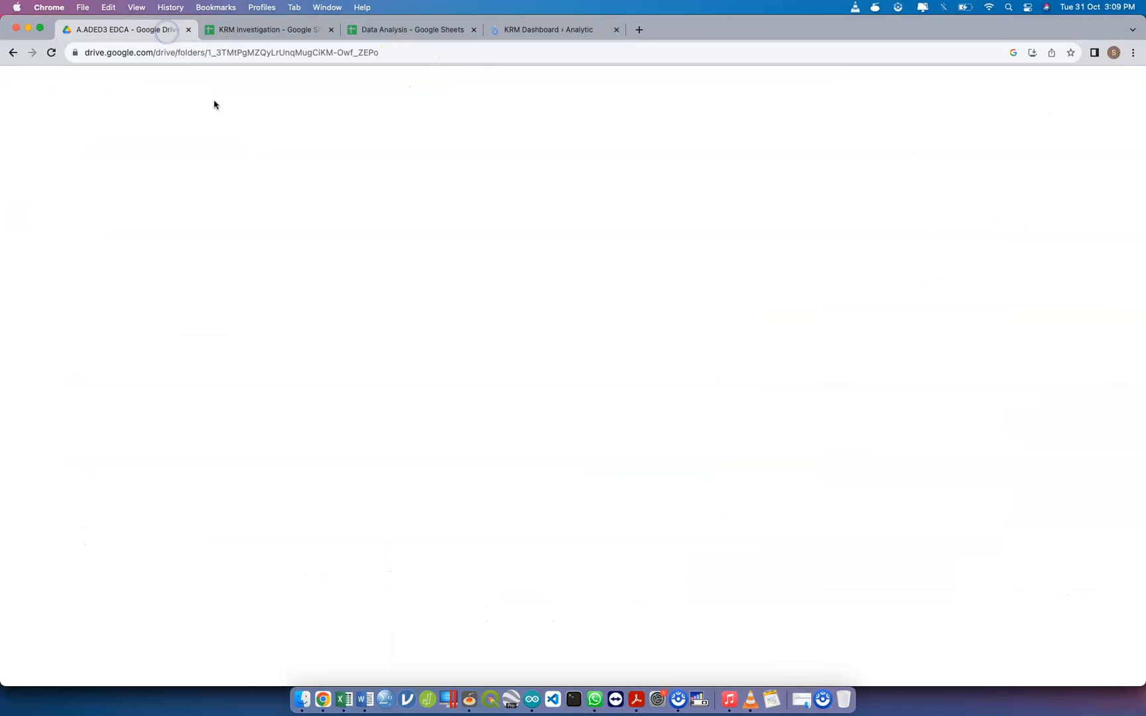
{"action": "left_click", "coordinate": [310, 412]}
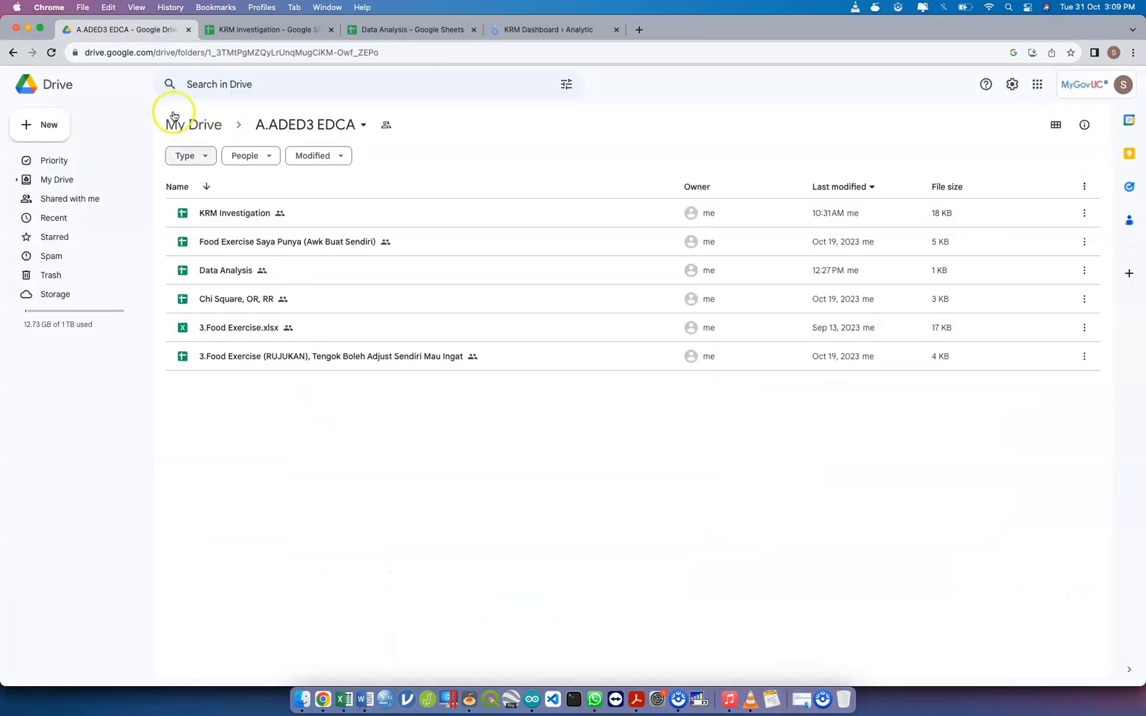
{"action": "left_click", "coordinate": [42, 131]}
{"action": "left_click", "coordinate": [70, 152]}
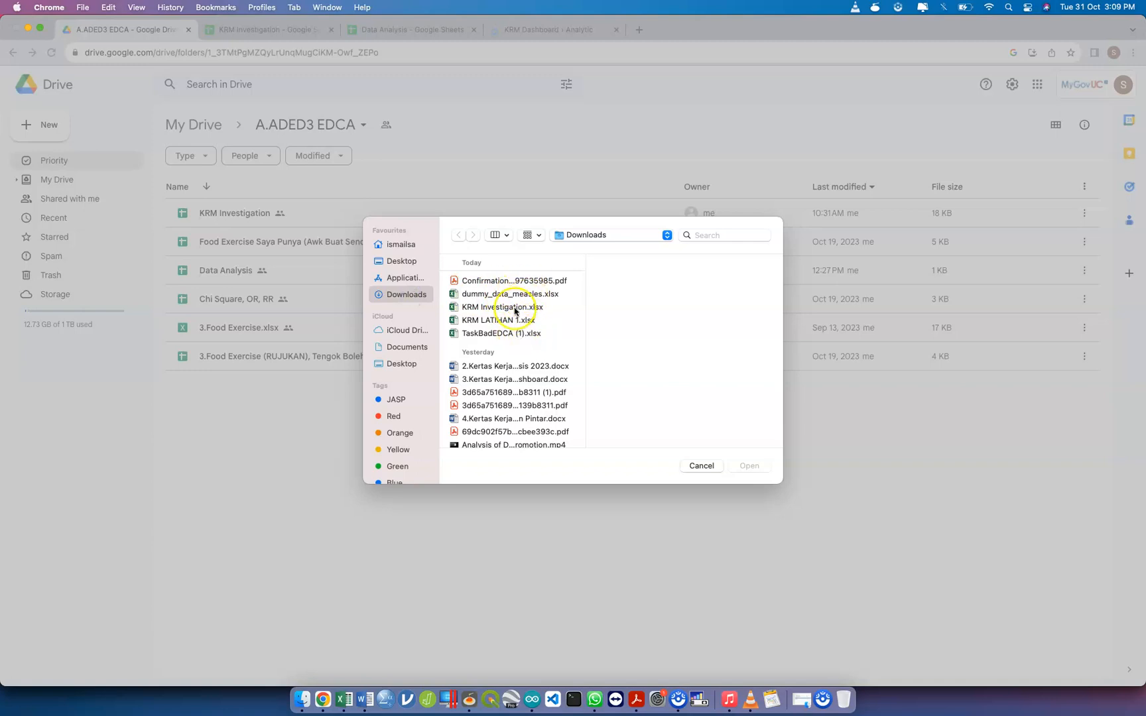
{"action": "left_click", "coordinate": [529, 293]}
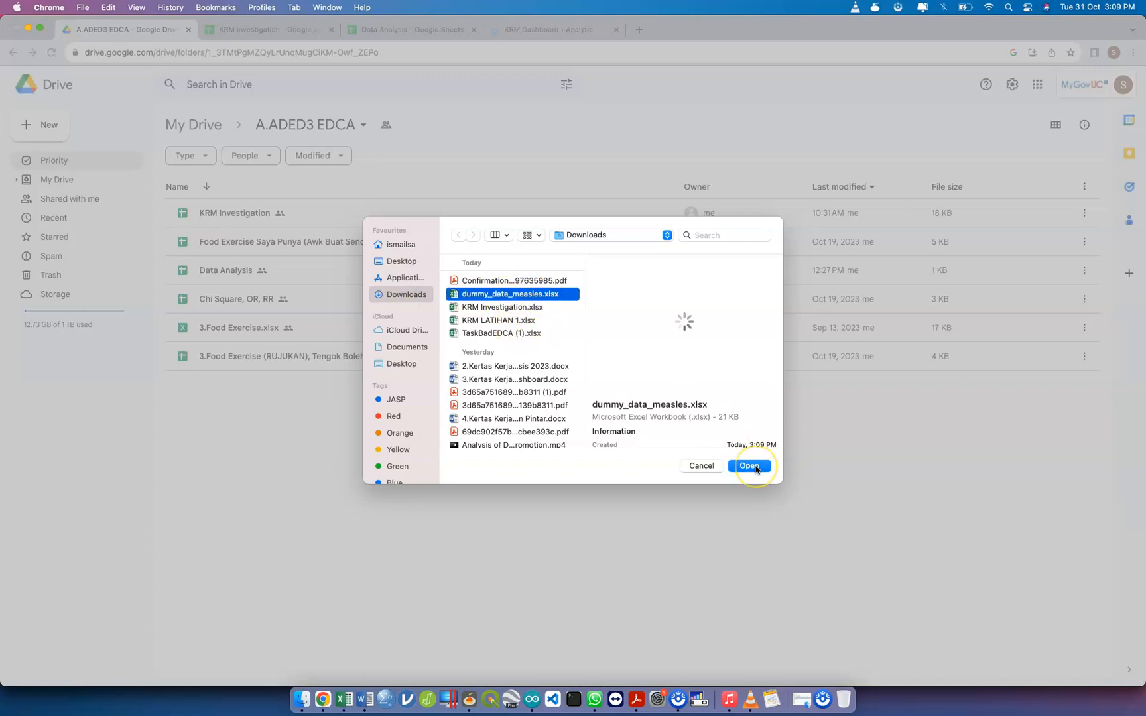
{"action": "left_click", "coordinate": [754, 467]}
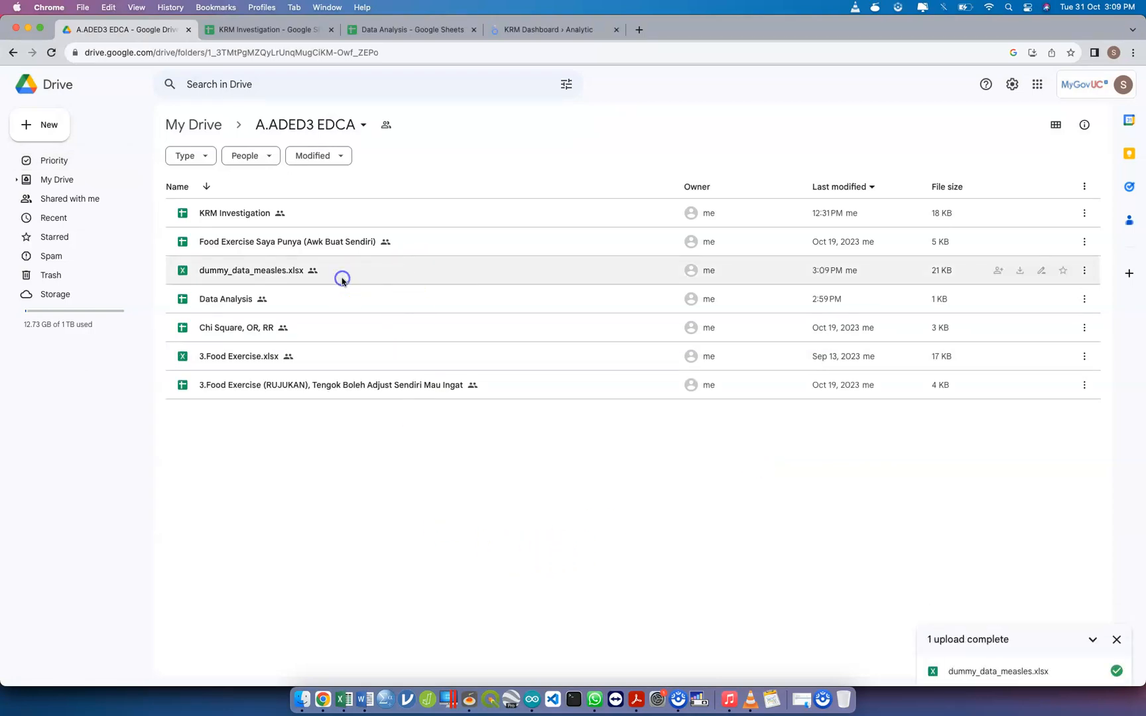
Convert the uploaded dummy_data_measles.xlsx to a Google Sheets file in the same folder and show the converted spreadsheet
{"action": "left_click", "coordinate": [342, 280]}
{"action": "right_click", "coordinate": [342, 281]}
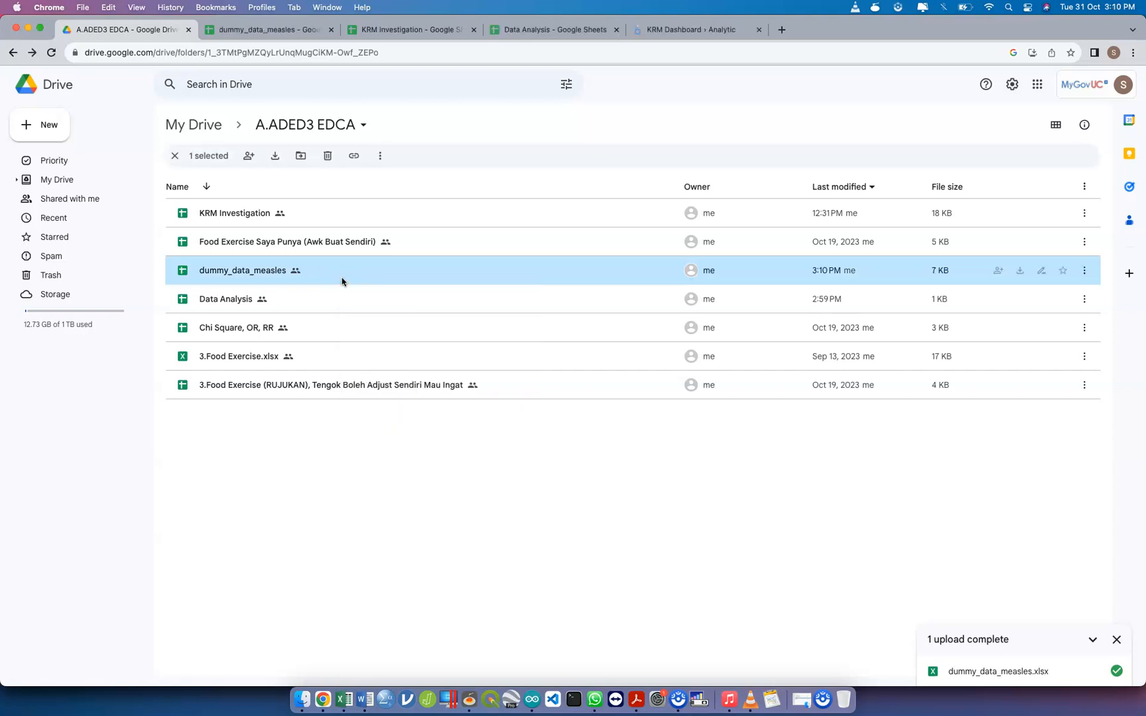
{"action": "left_click", "coordinate": [304, 30]}
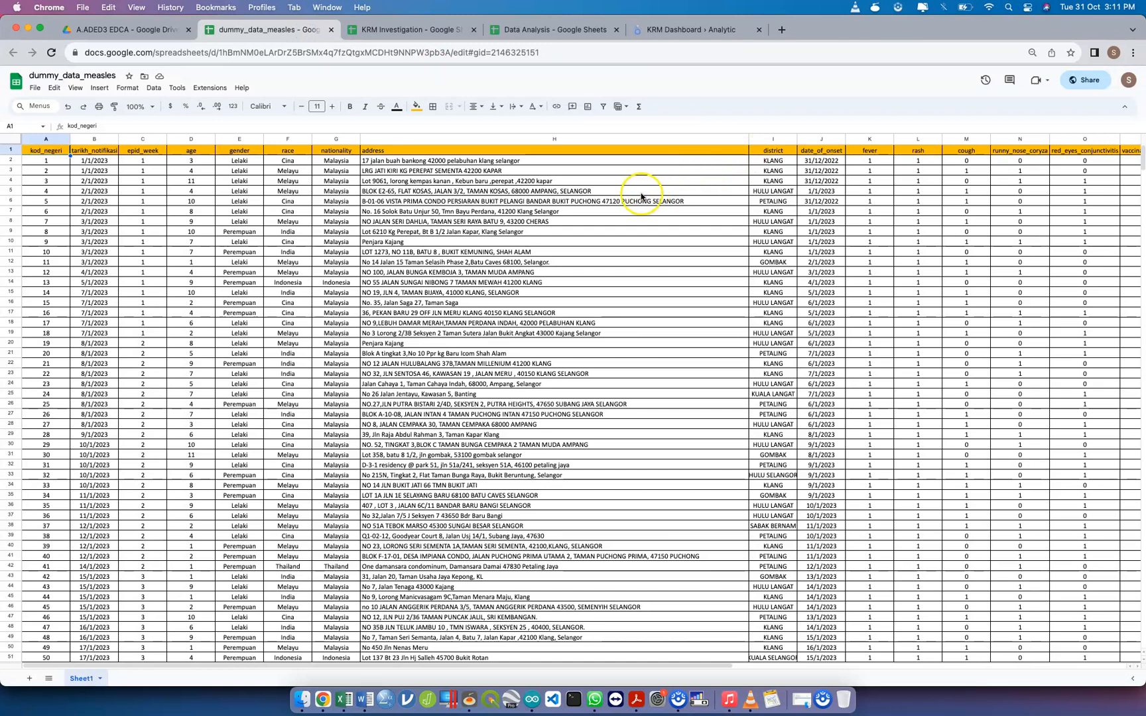
Search the Google Workspace Marketplace add-ons for "geocode" and open the Geocode by Awesome Table listing
{"action": "left_click", "coordinate": [210, 88]}
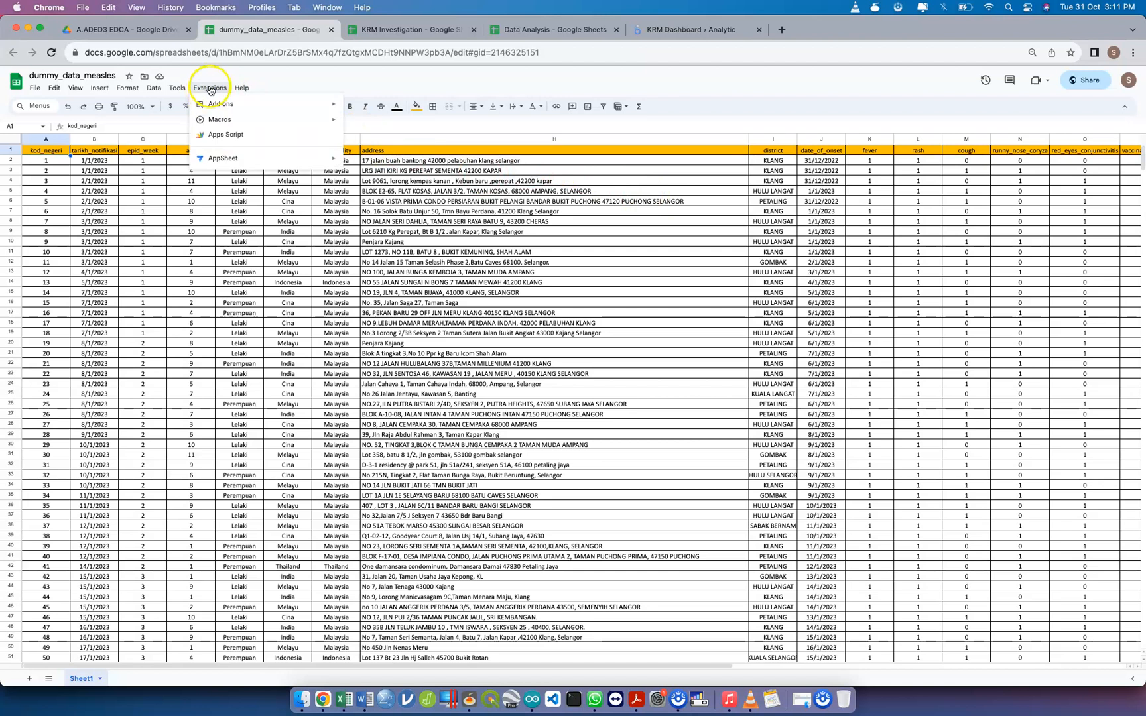
{"action": "mouse_move", "coordinate": [218, 105]}
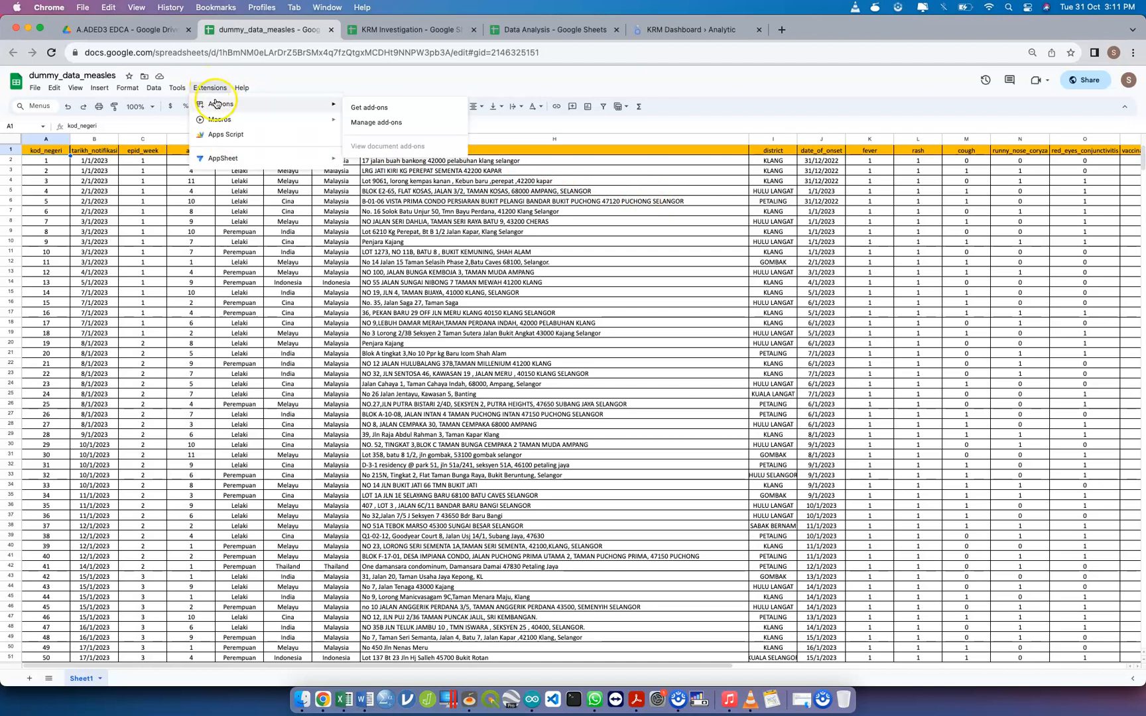
{"action": "left_click", "coordinate": [400, 108]}
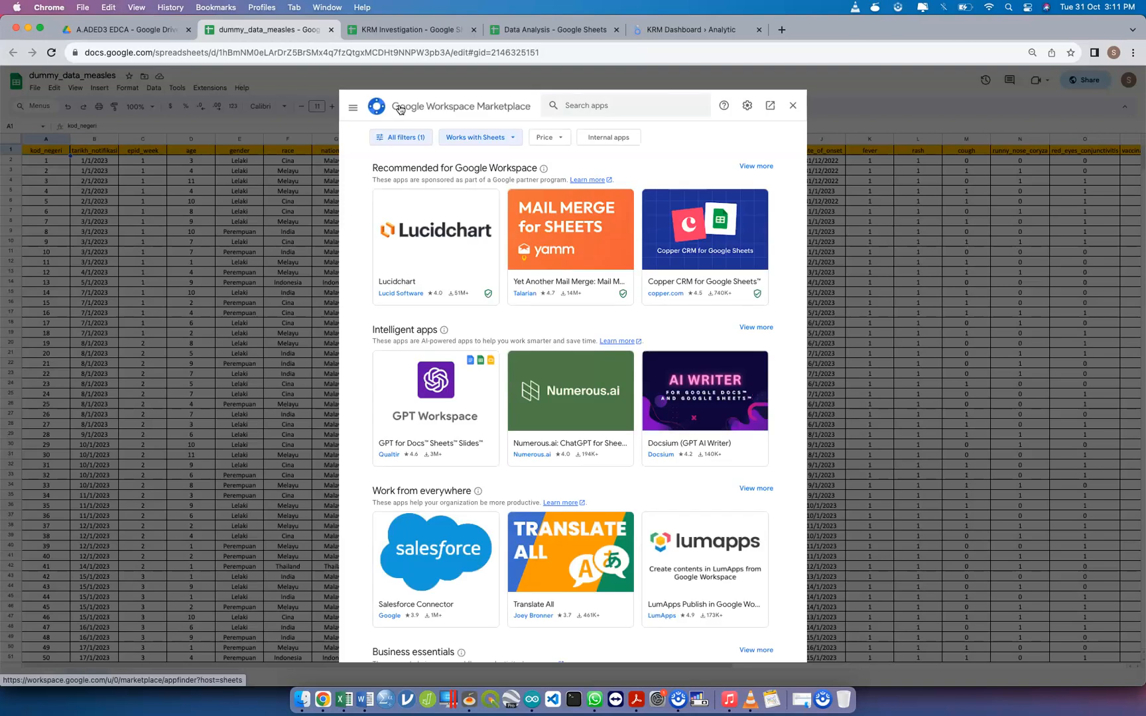
{"action": "left_click", "coordinate": [679, 106]}
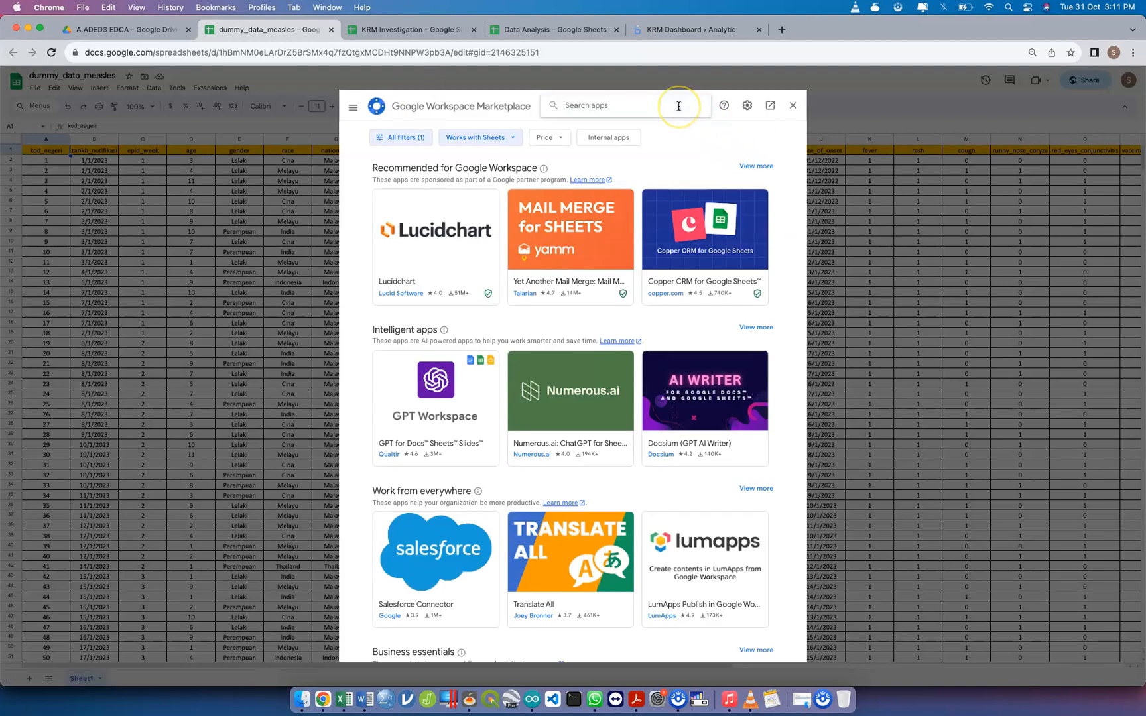
{"action": "key", "text": "BackSpace"}
{"action": "type", "text": "geocode"}
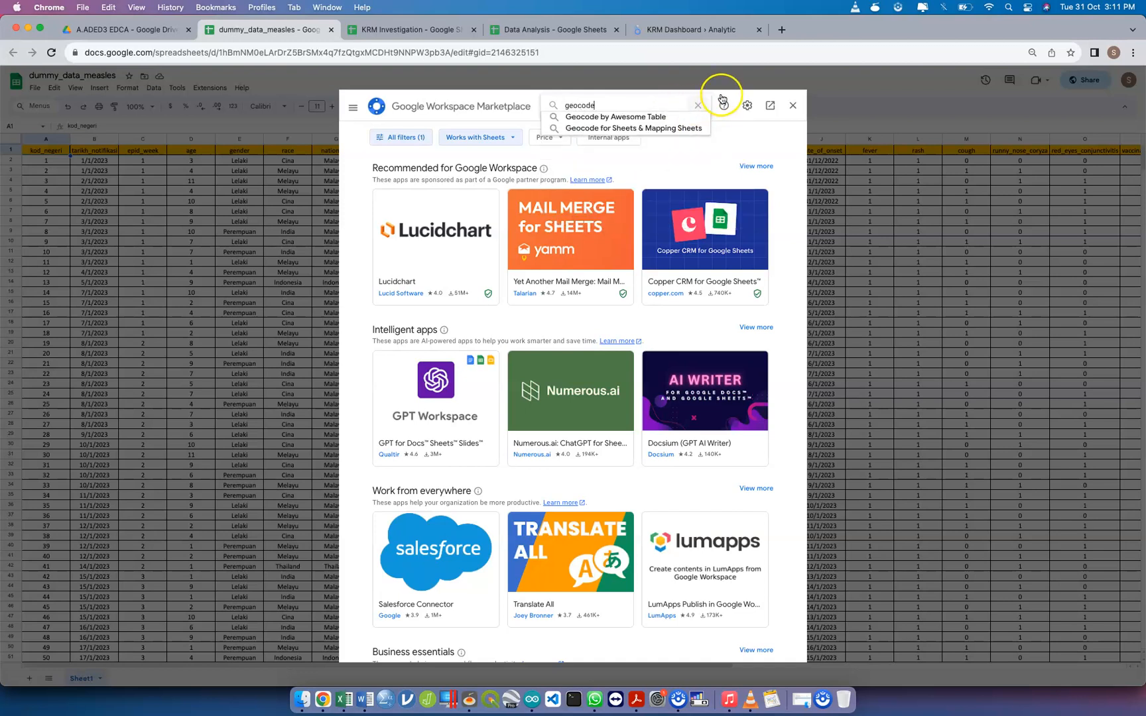
{"action": "left_click", "coordinate": [673, 118]}
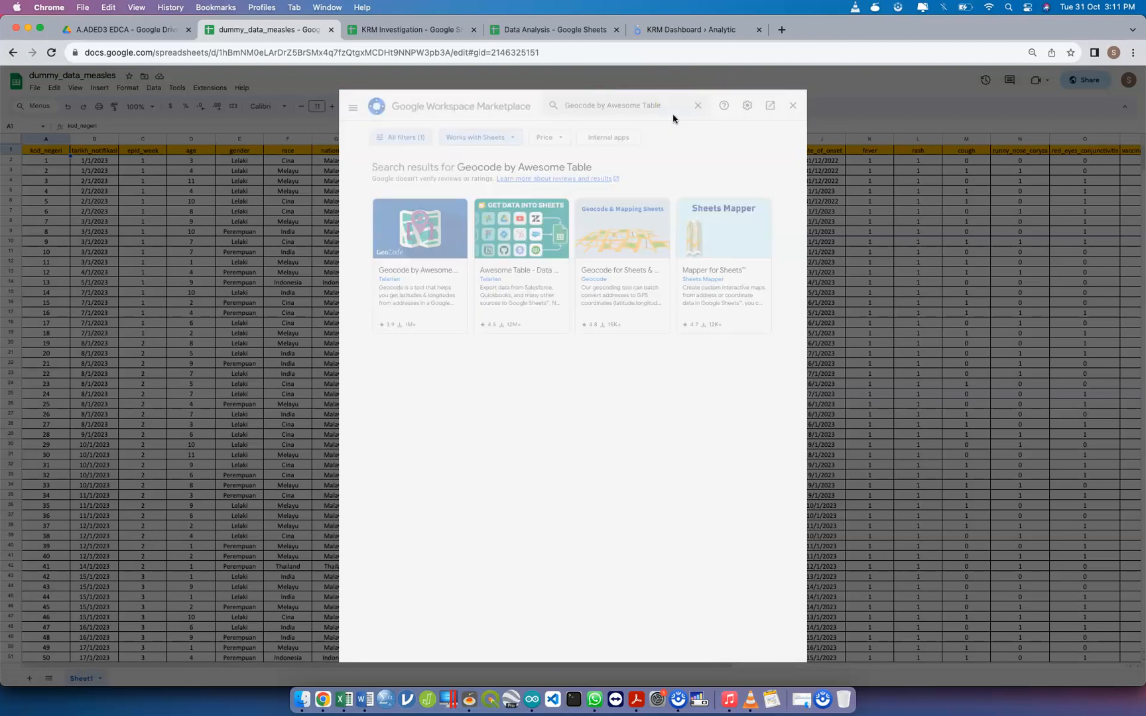
{"action": "left_click", "coordinate": [414, 250]}
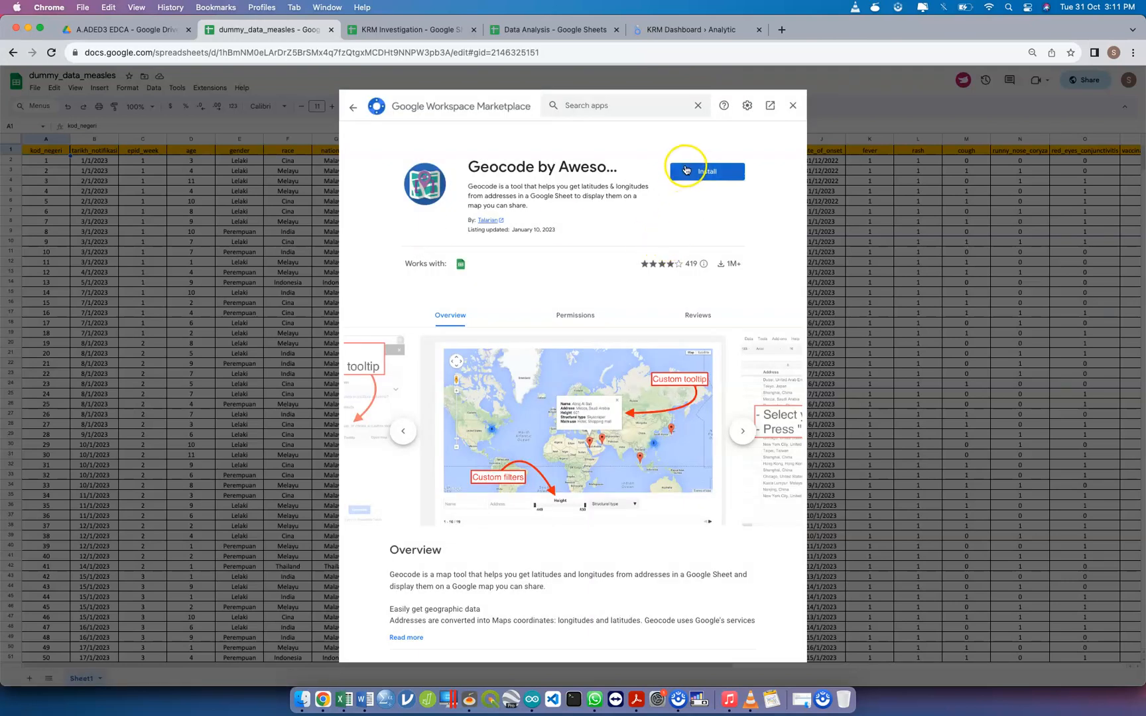
Install Geocode by Awesome Table, granting it access with the signed-in Google account, and close the Marketplace
{"action": "left_click", "coordinate": [686, 169]}
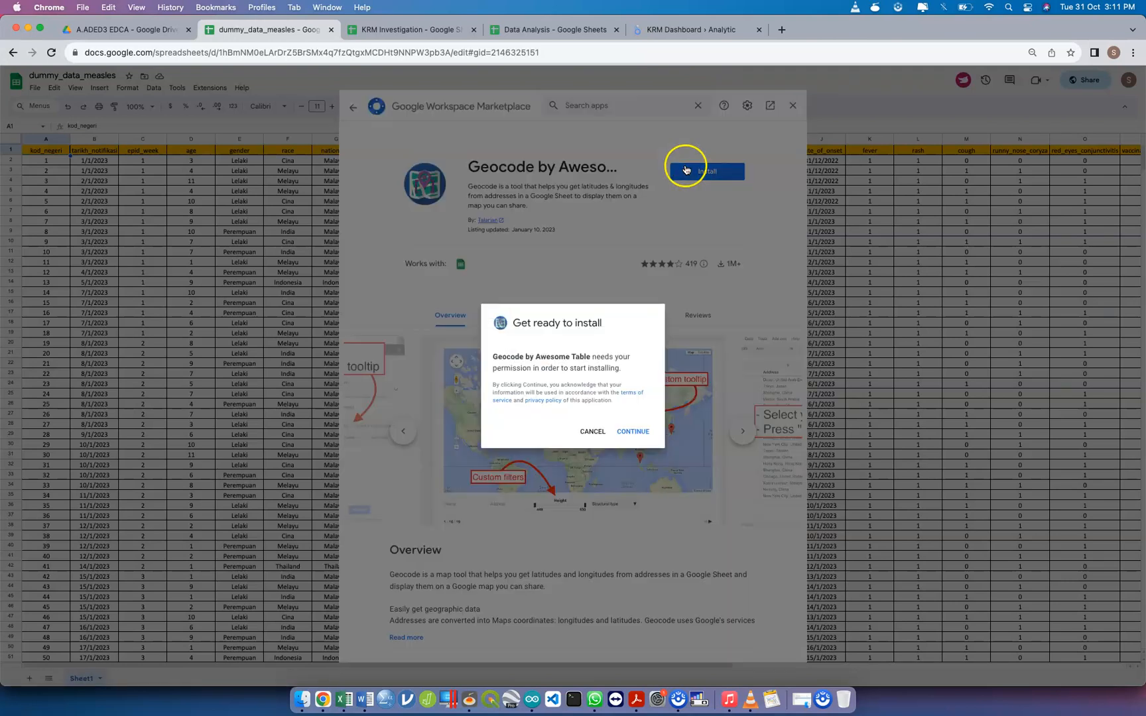
{"action": "left_click", "coordinate": [635, 431]}
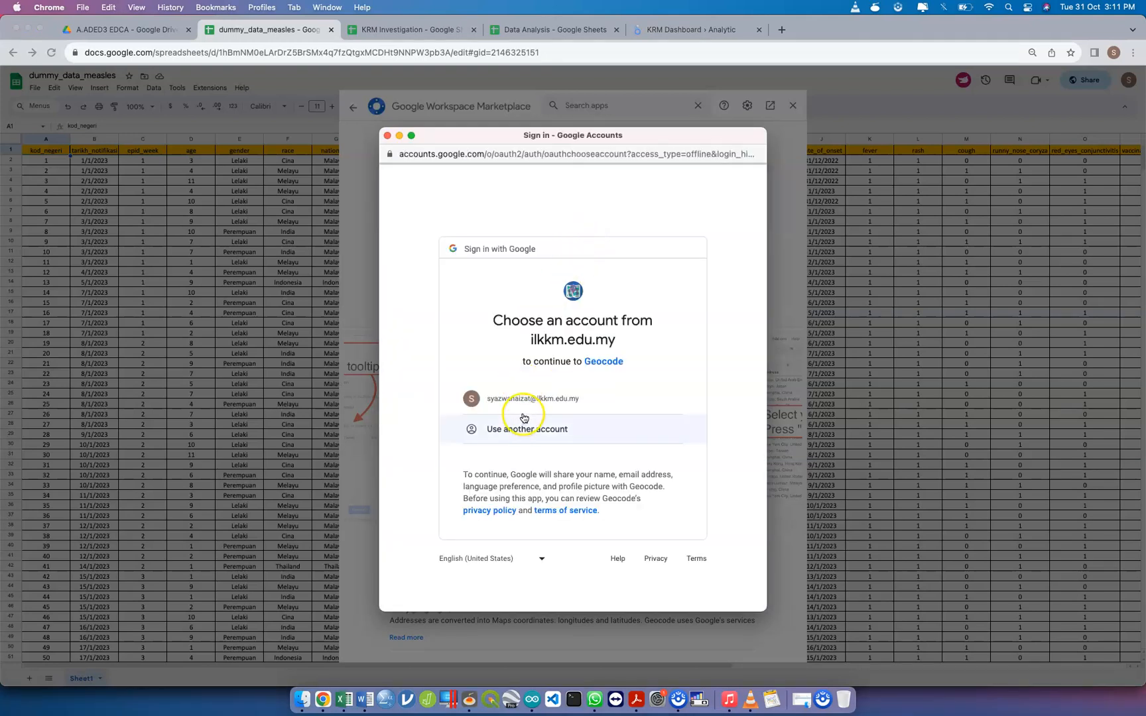
{"action": "left_click", "coordinate": [541, 400]}
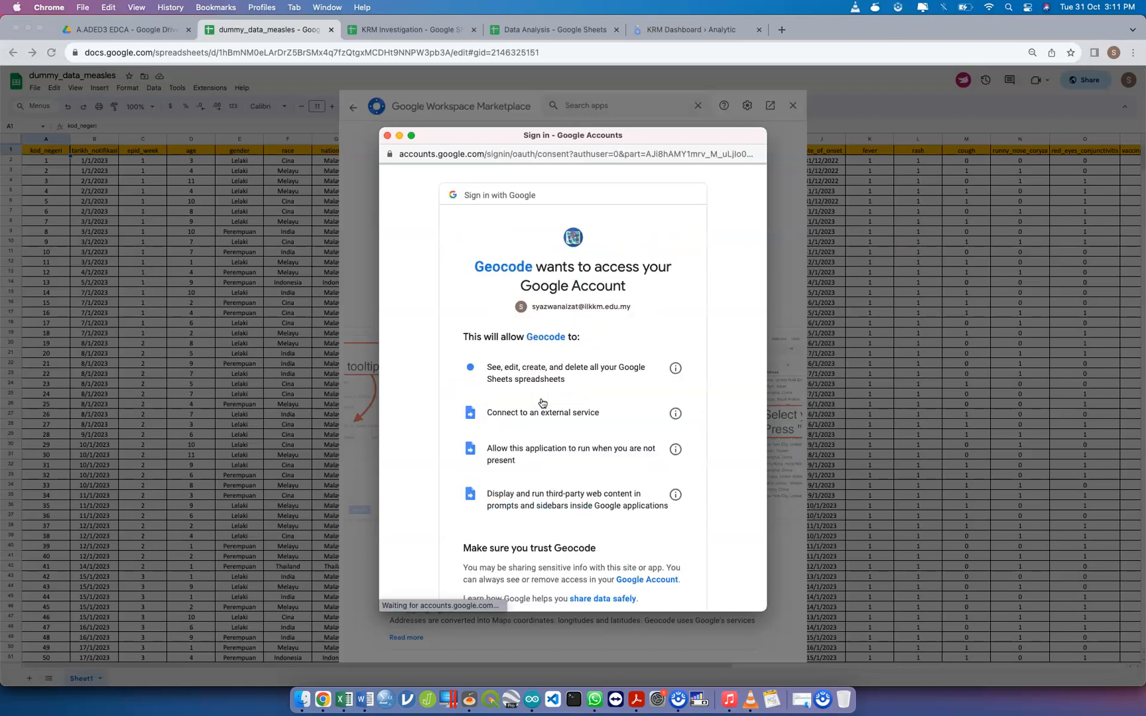
{"action": "scroll", "coordinate": [620, 522], "scroll_direction": "down", "scroll_amount": 3}
{"action": "left_click", "coordinate": [628, 527]}
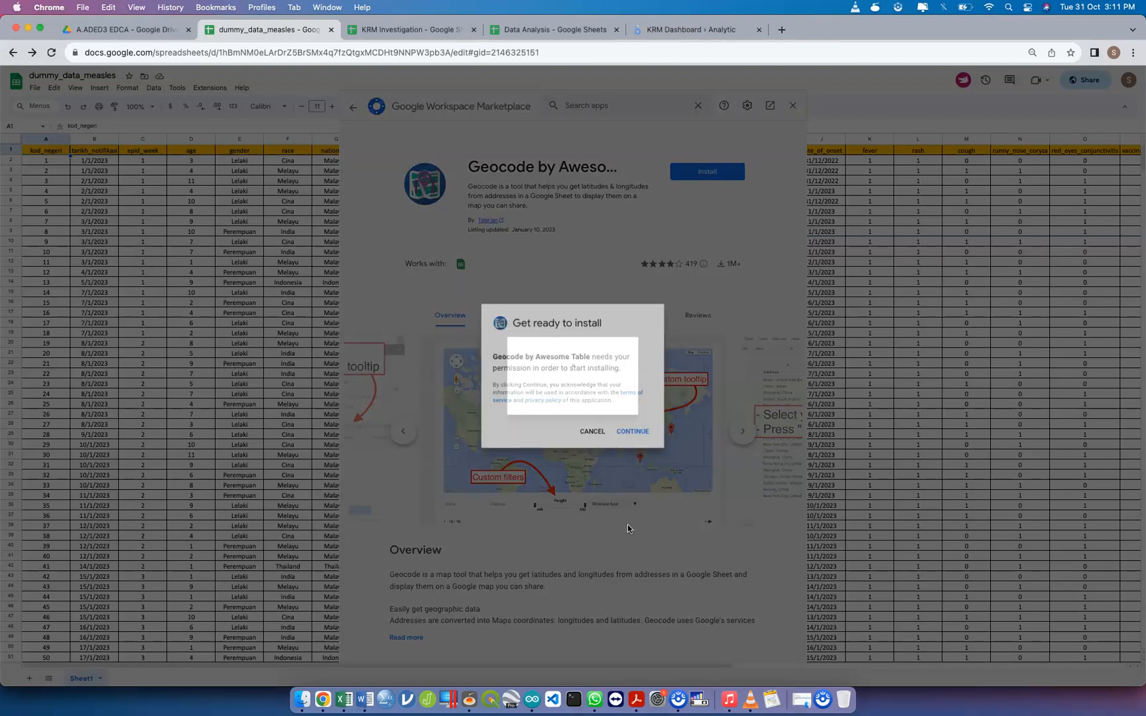
{"action": "left_click", "coordinate": [632, 428]}
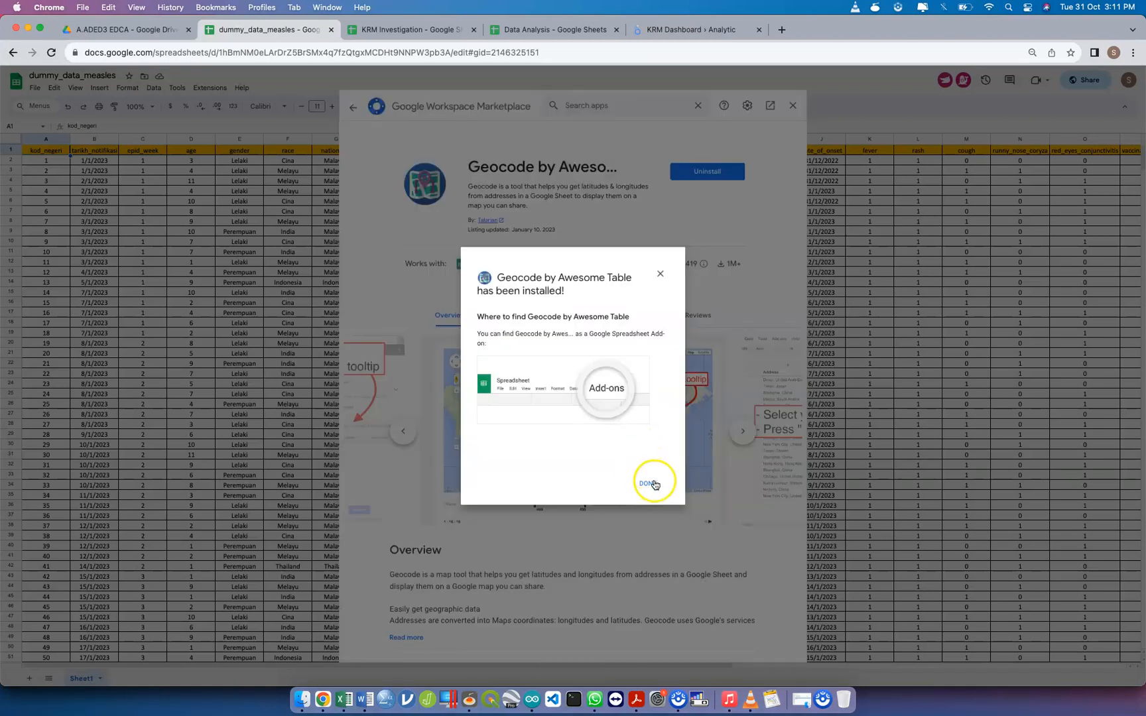
{"action": "left_click", "coordinate": [649, 484]}
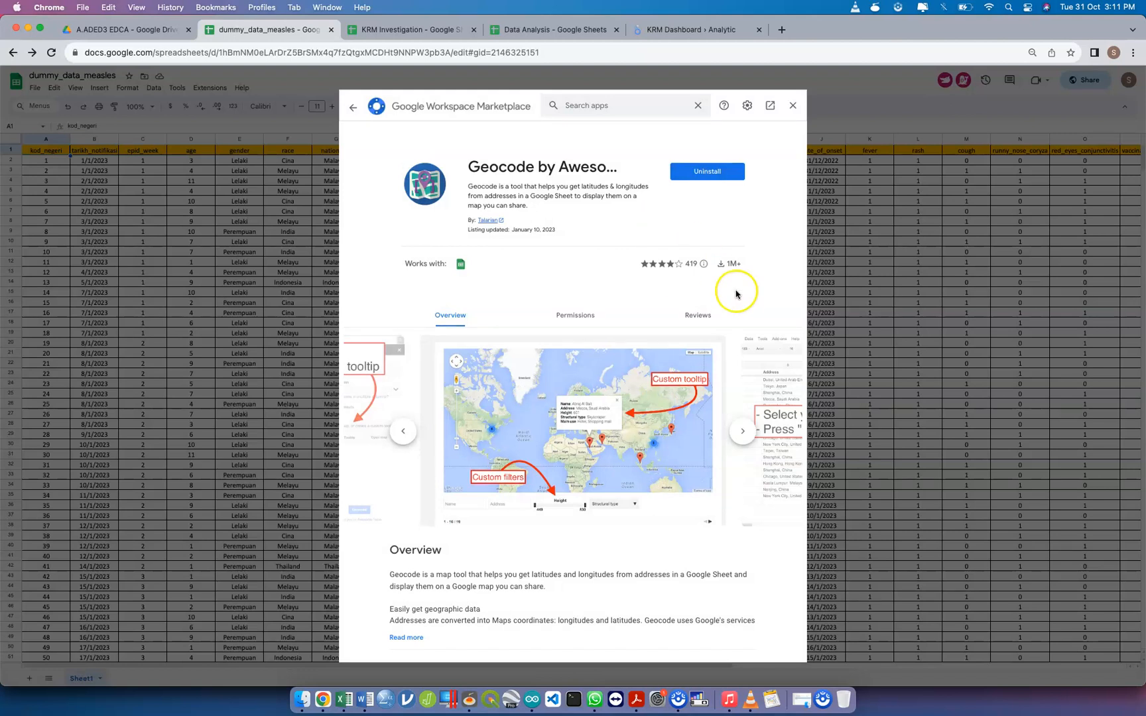
{"action": "left_click", "coordinate": [793, 110]}
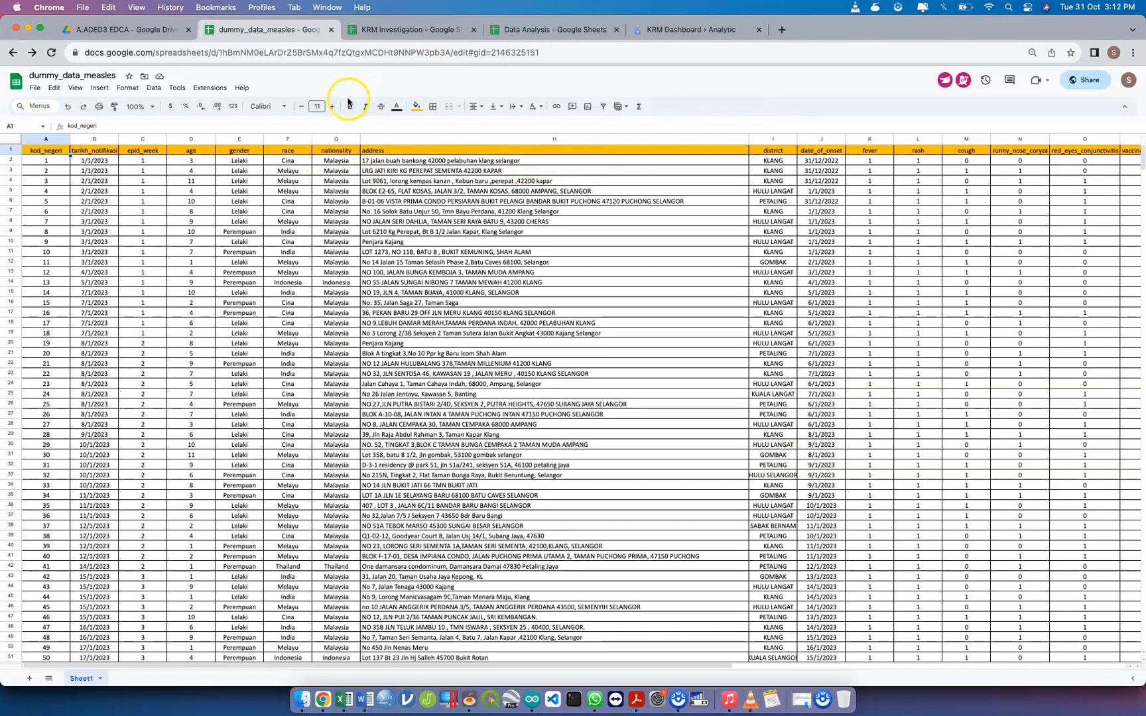
Geocode Sheet1 with Geocode by Awesome Table, using address as the address column, and close the add-on when all rows are processed
{"action": "left_click", "coordinate": [218, 90]}
{"action": "mouse_move", "coordinate": [273, 187]}
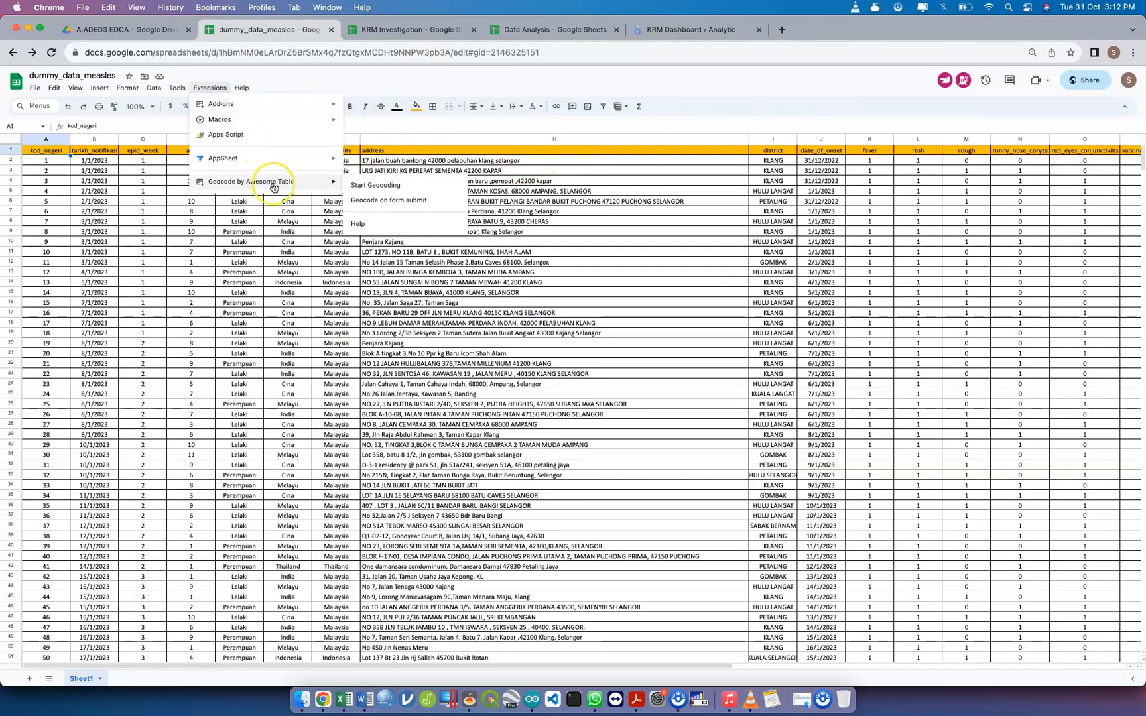
{"action": "left_click", "coordinate": [375, 185]}
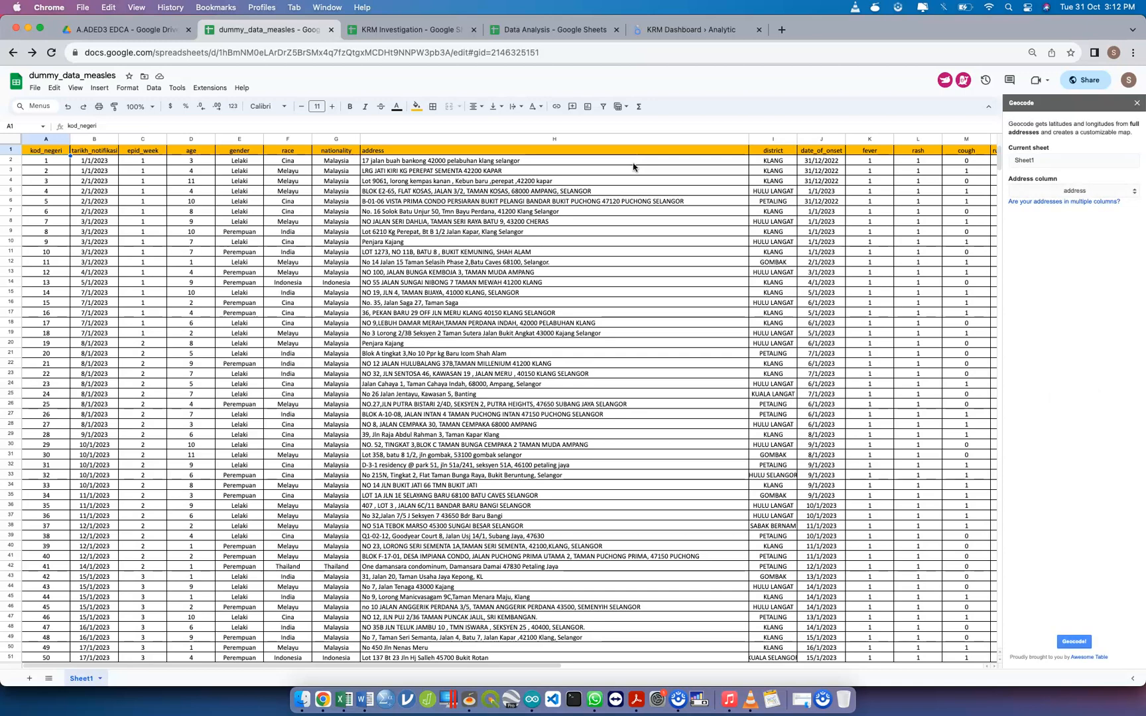
{"action": "left_click", "coordinate": [1060, 191]}
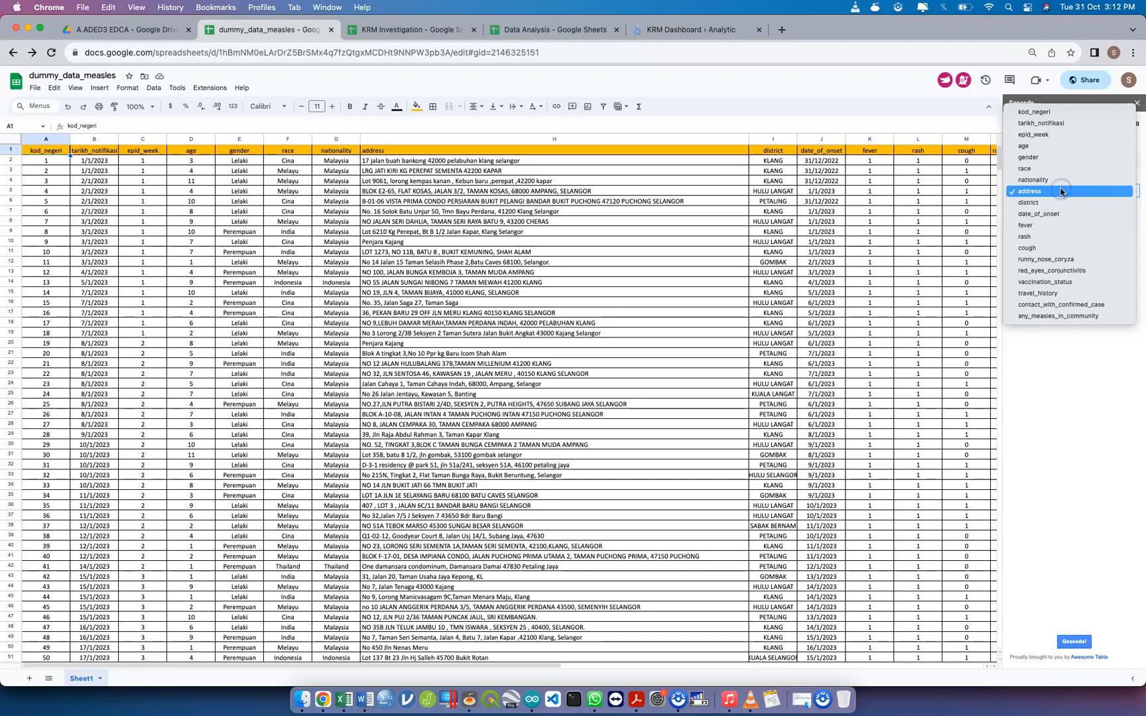
{"action": "left_click", "coordinate": [1056, 191]}
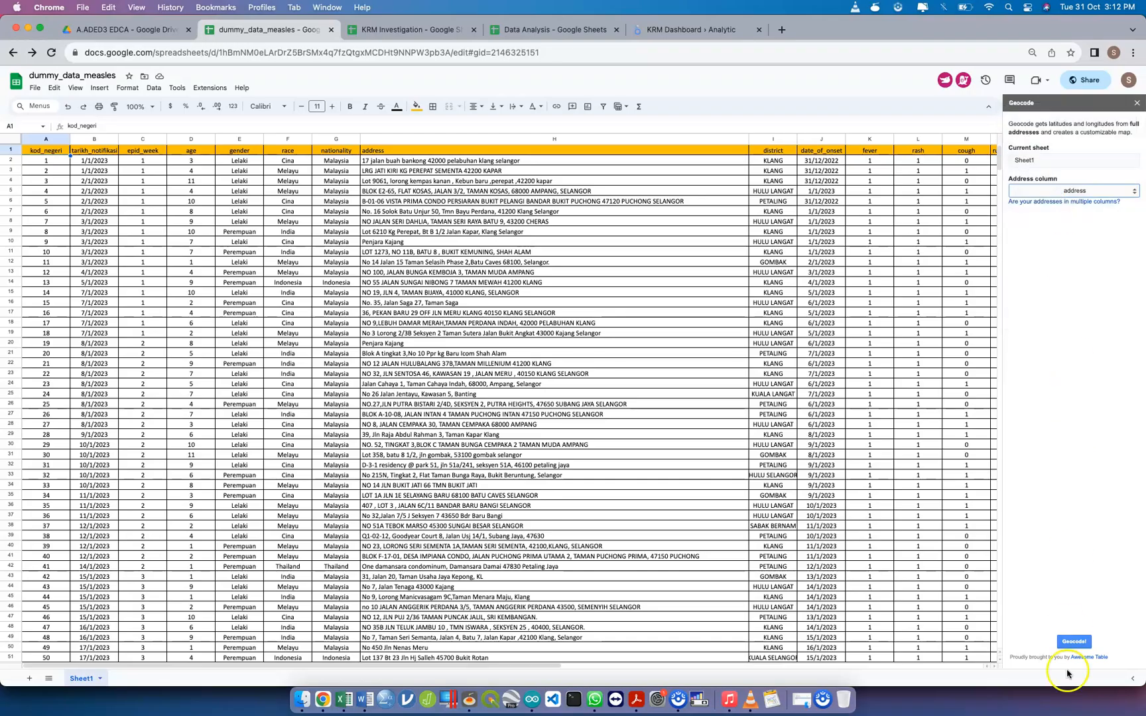
{"action": "left_click", "coordinate": [1075, 642]}
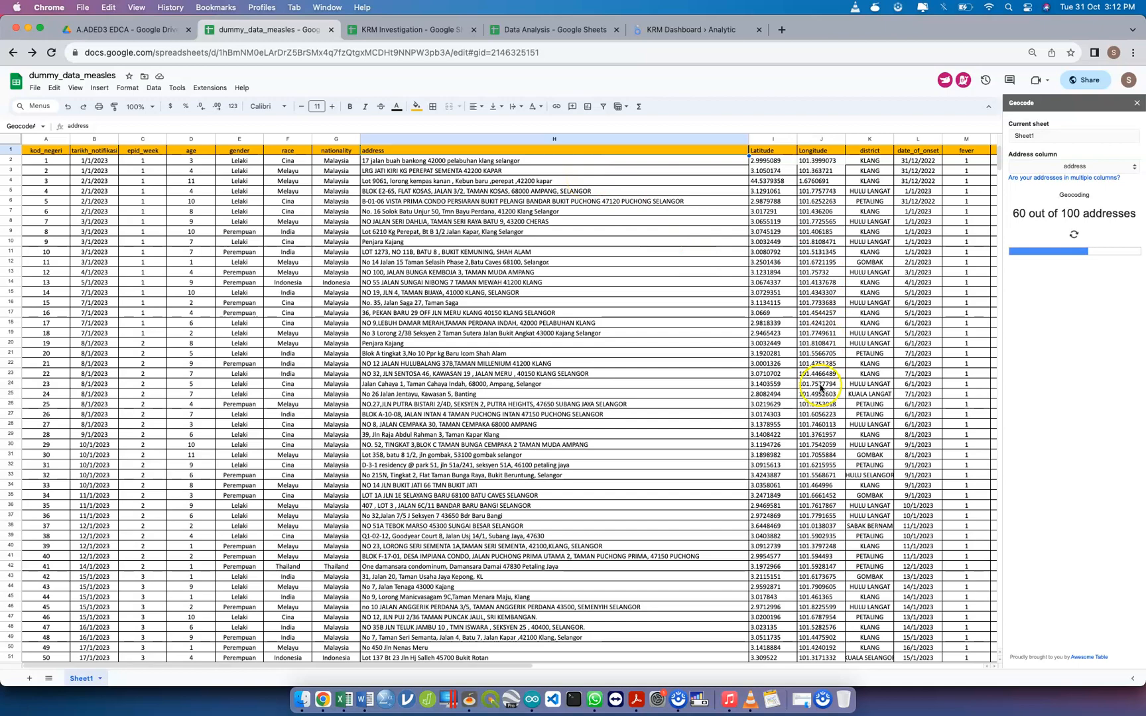
{"action": "scroll", "coordinate": [821, 424], "scroll_direction": "down", "scroll_amount": 2}
{"action": "scroll", "coordinate": [820, 428], "scroll_direction": "down", "scroll_amount": 6}
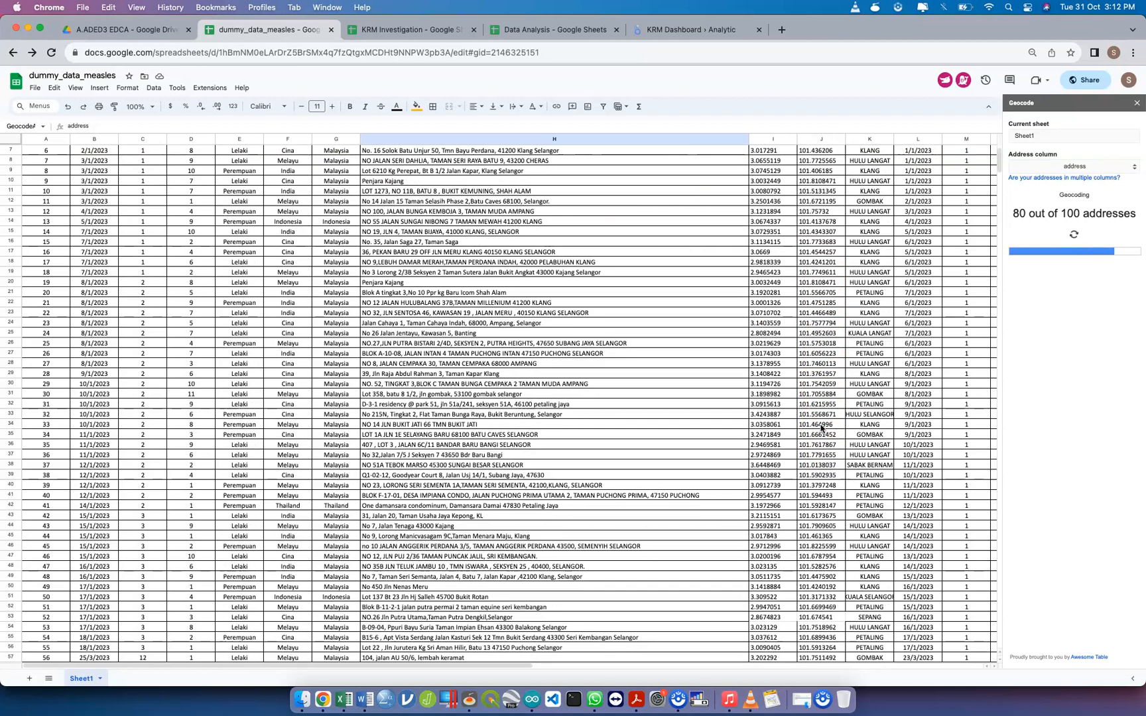
{"action": "scroll", "coordinate": [821, 427], "scroll_direction": "down", "scroll_amount": 10}
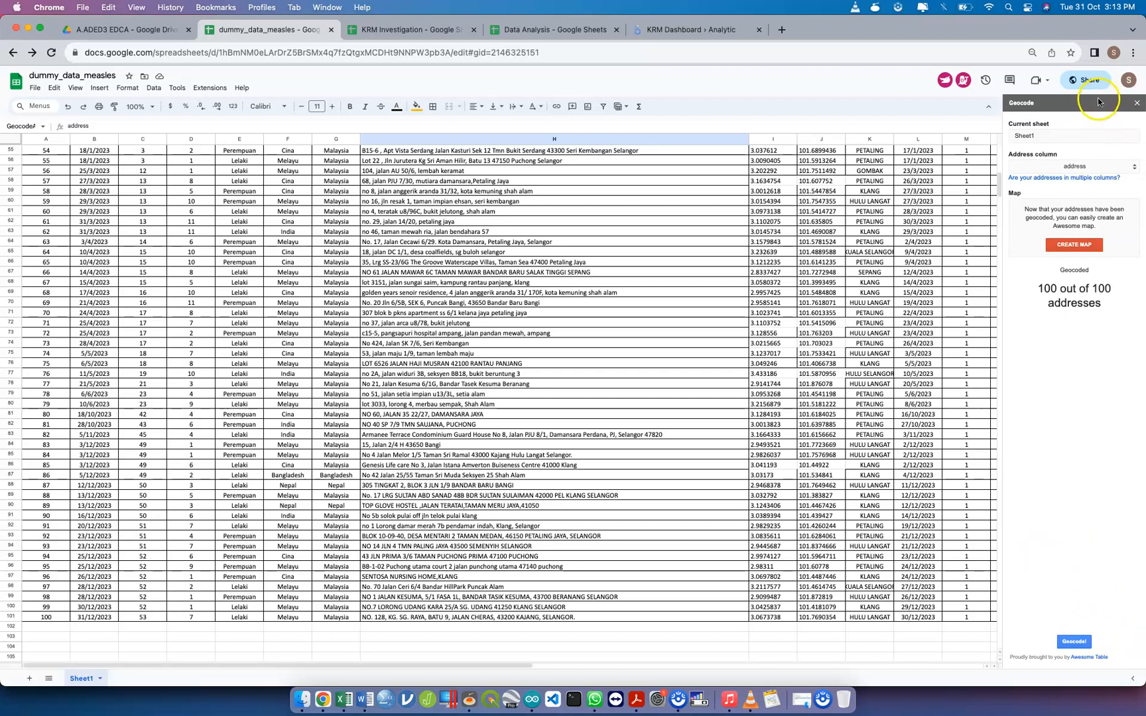
{"action": "left_click", "coordinate": [1138, 105]}
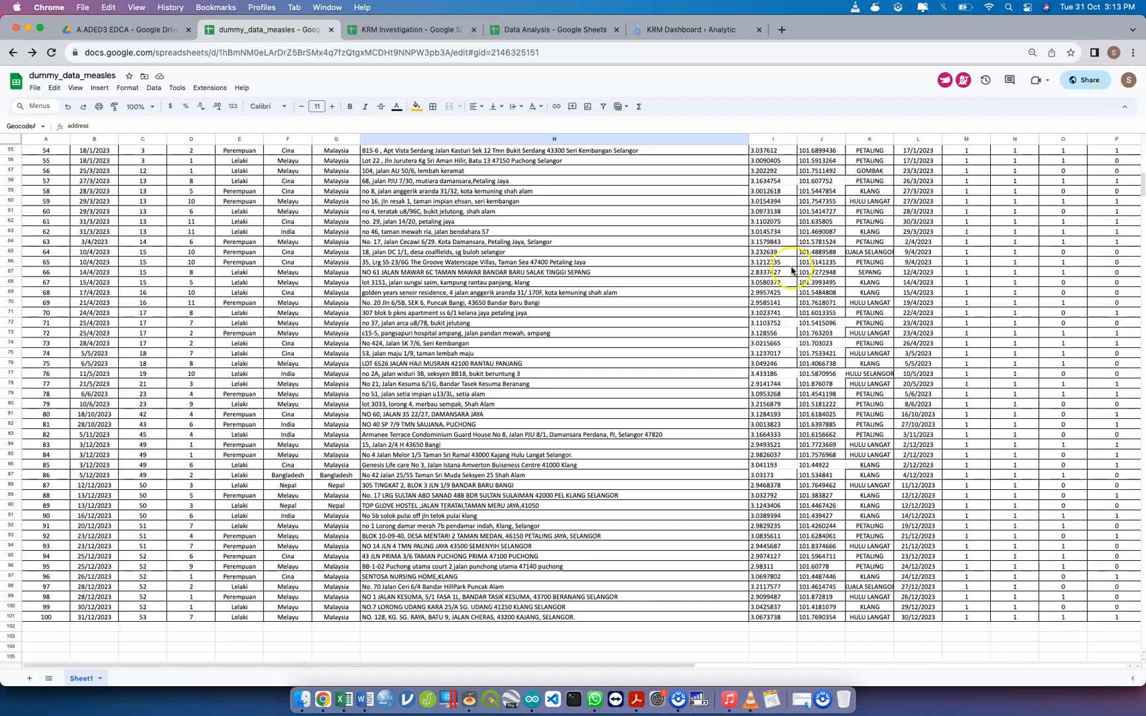
Rename the spreadsheet as dummy_data
{"action": "scroll", "coordinate": [791, 270], "scroll_direction": "up", "scroll_amount": 10}
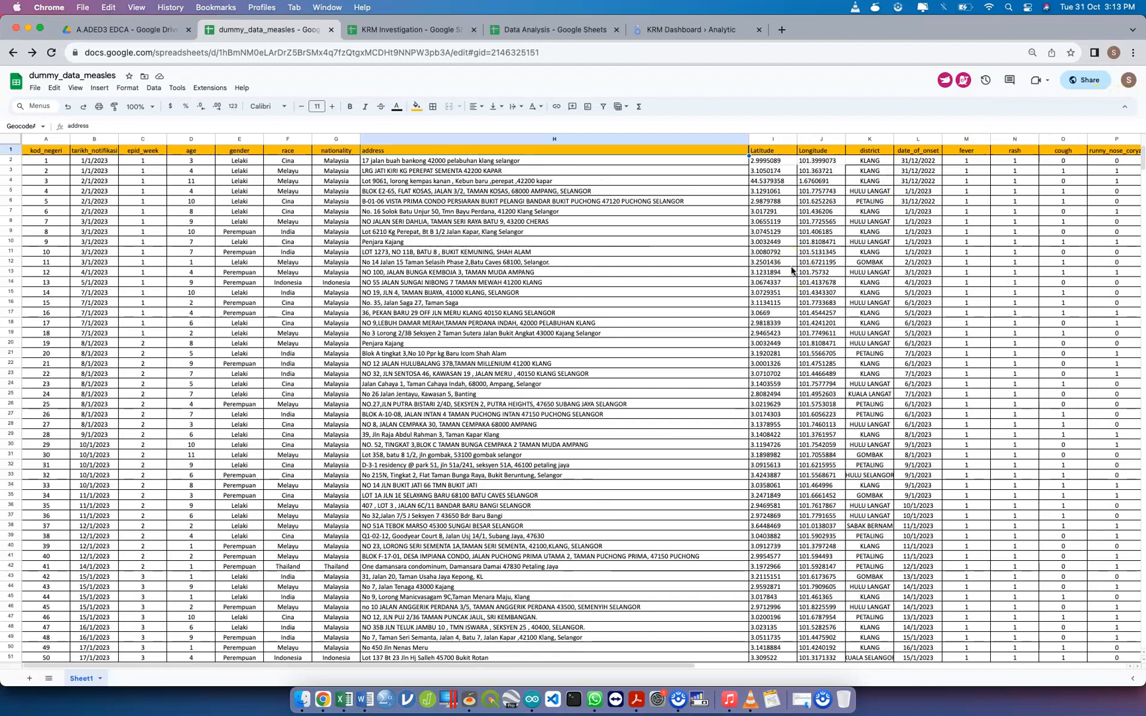
{"action": "left_click", "coordinate": [91, 75]}
{"action": "type", "text": "dummy"}
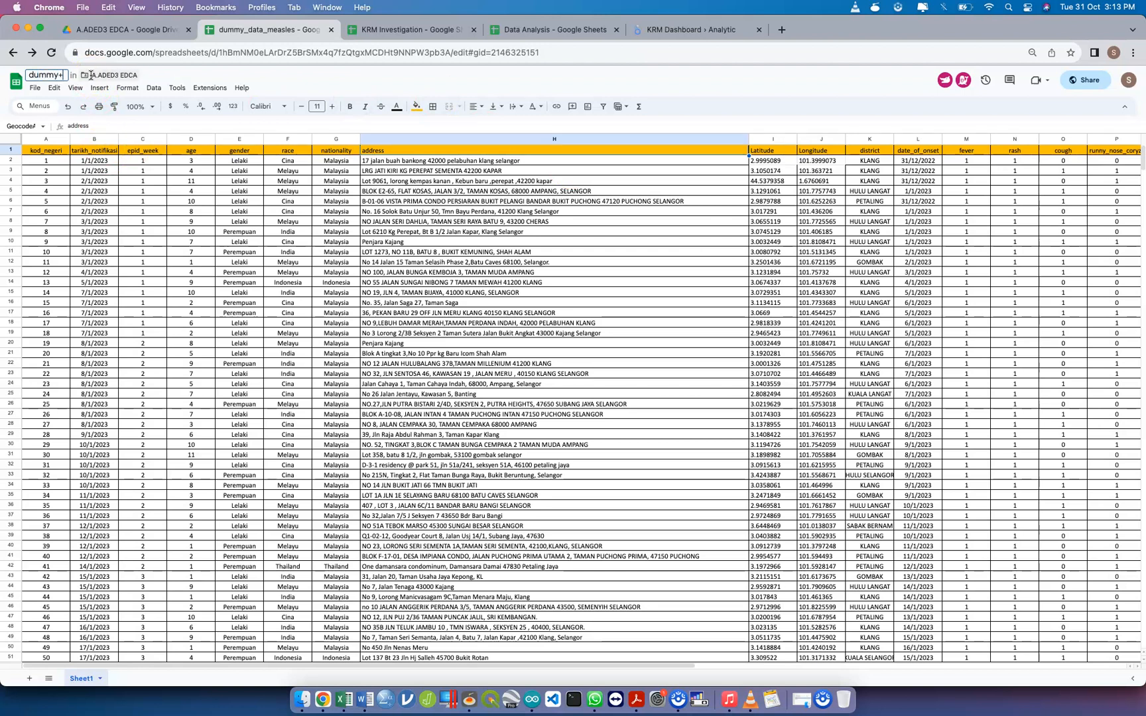
{"action": "type", "text": "_data"}
{"action": "key", "text": "Return"}
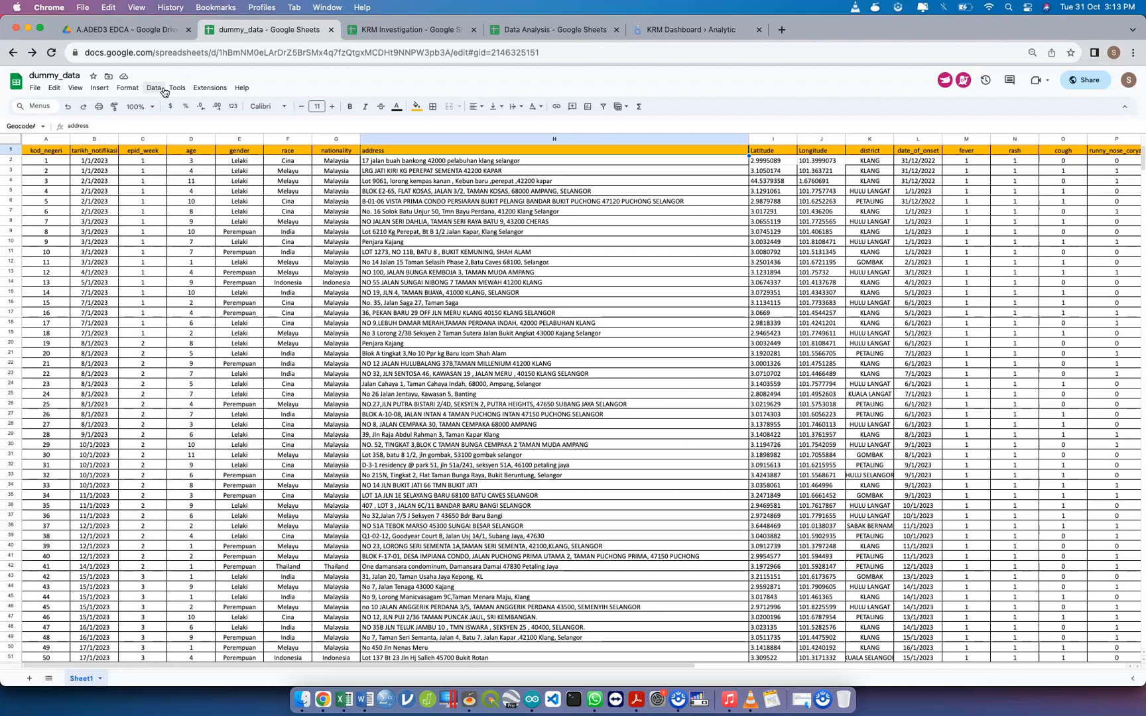
Copy the sharing link of dummy_data, finish sharing, and switch to the KRM Dashboard report in Looker Studio
{"action": "left_click", "coordinate": [433, 159]}
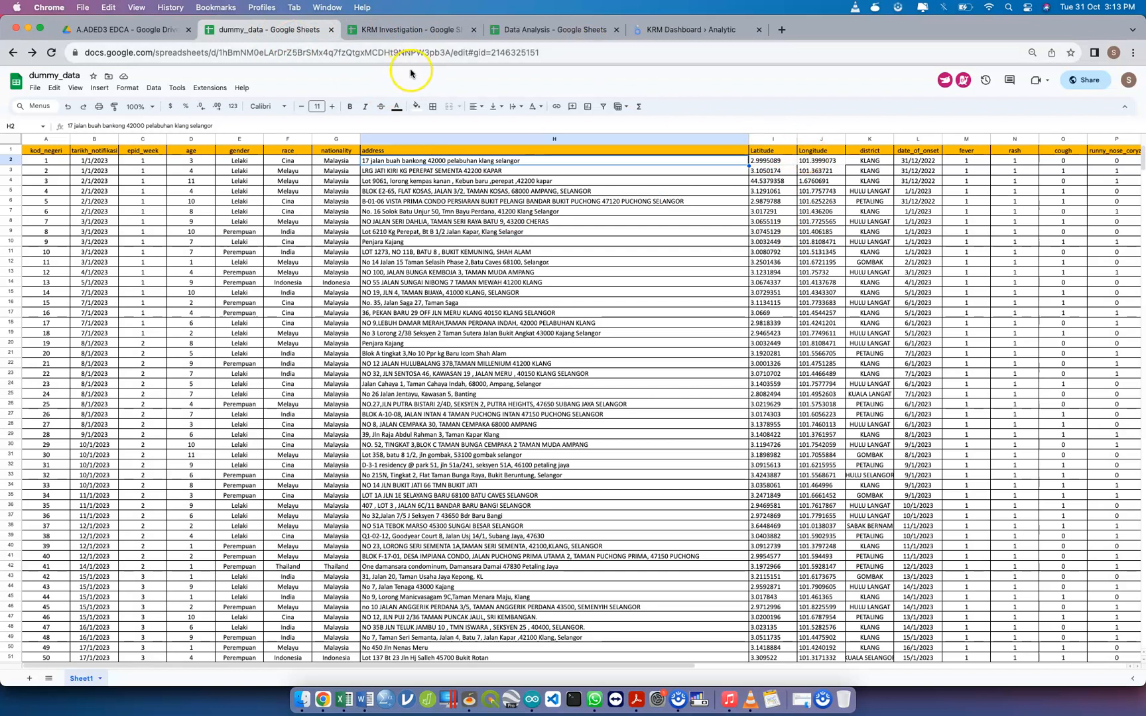
{"action": "left_click", "coordinate": [1050, 82]}
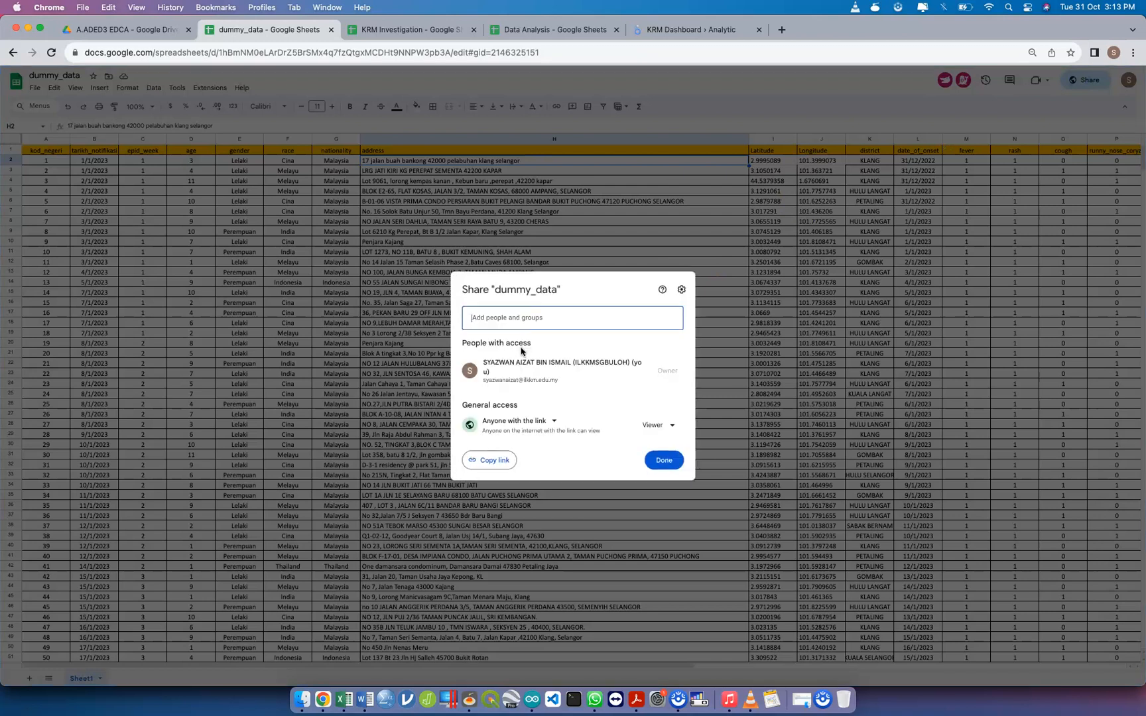
{"action": "left_click", "coordinate": [486, 460]}
{"action": "left_click", "coordinate": [664, 460]}
{"action": "left_click", "coordinate": [693, 30]}
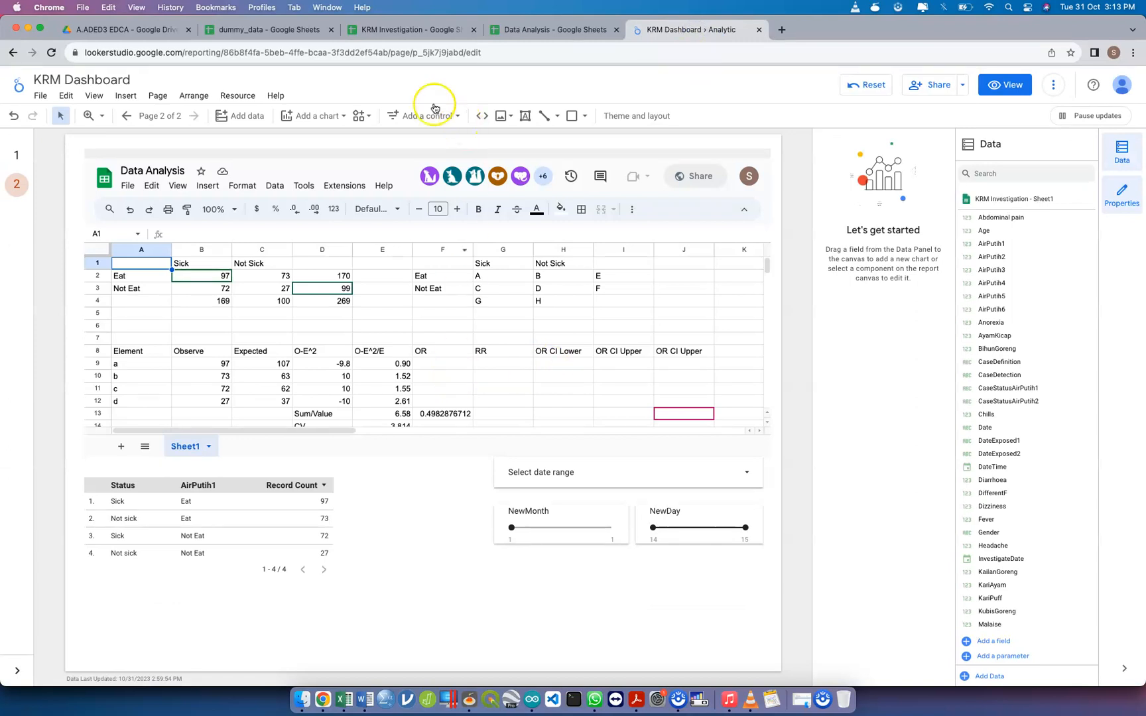
Return to the dummy_data spreadsheet and format the date_of_onset column as Date
{"action": "left_click", "coordinate": [278, 30]}
{"action": "scroll", "coordinate": [661, 218], "scroll_direction": "right", "scroll_amount": 10}
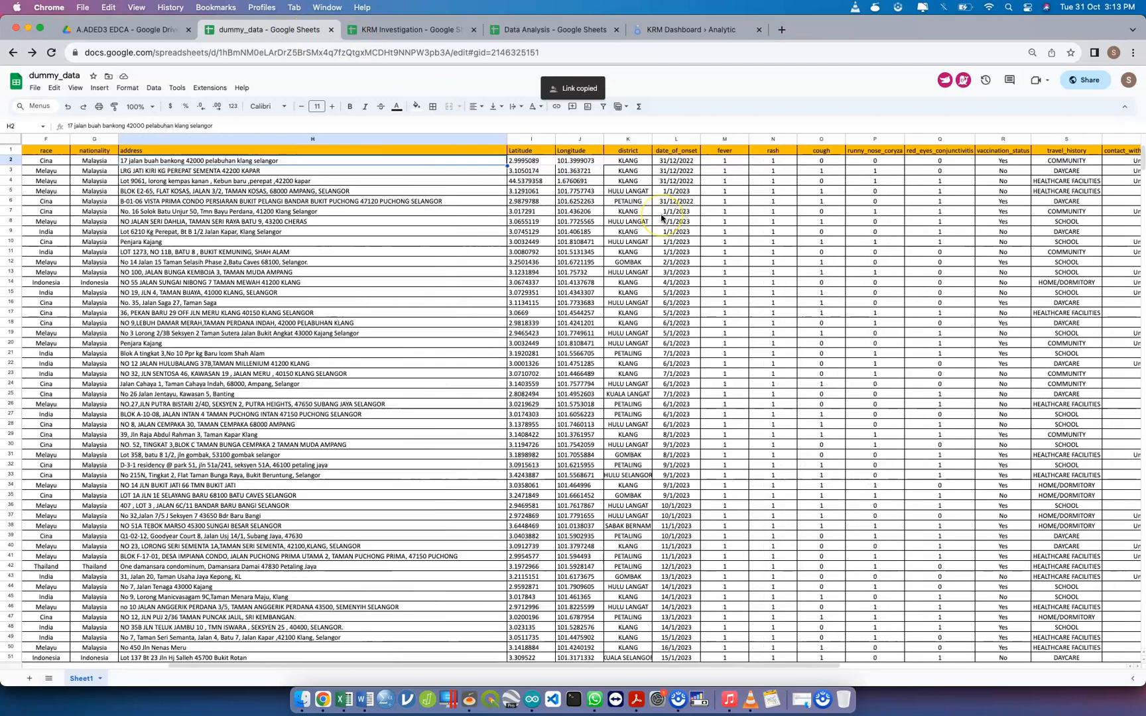
{"action": "scroll", "coordinate": [661, 222], "scroll_direction": "left", "scroll_amount": 6}
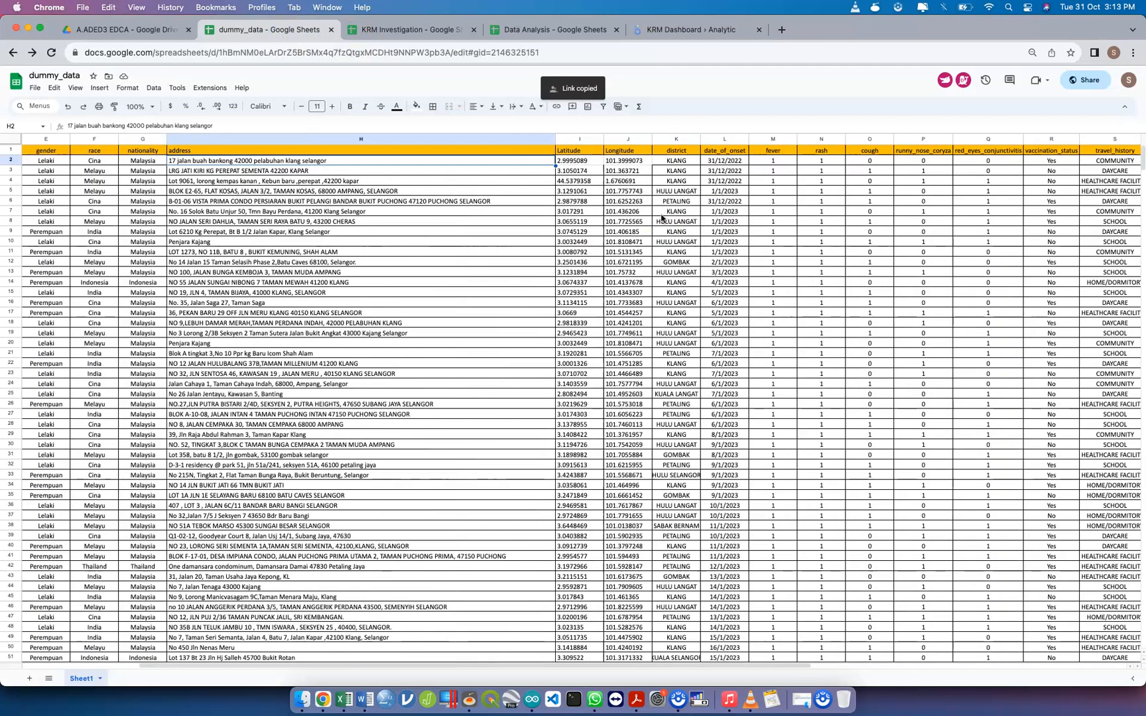
{"action": "left_click", "coordinate": [716, 139]}
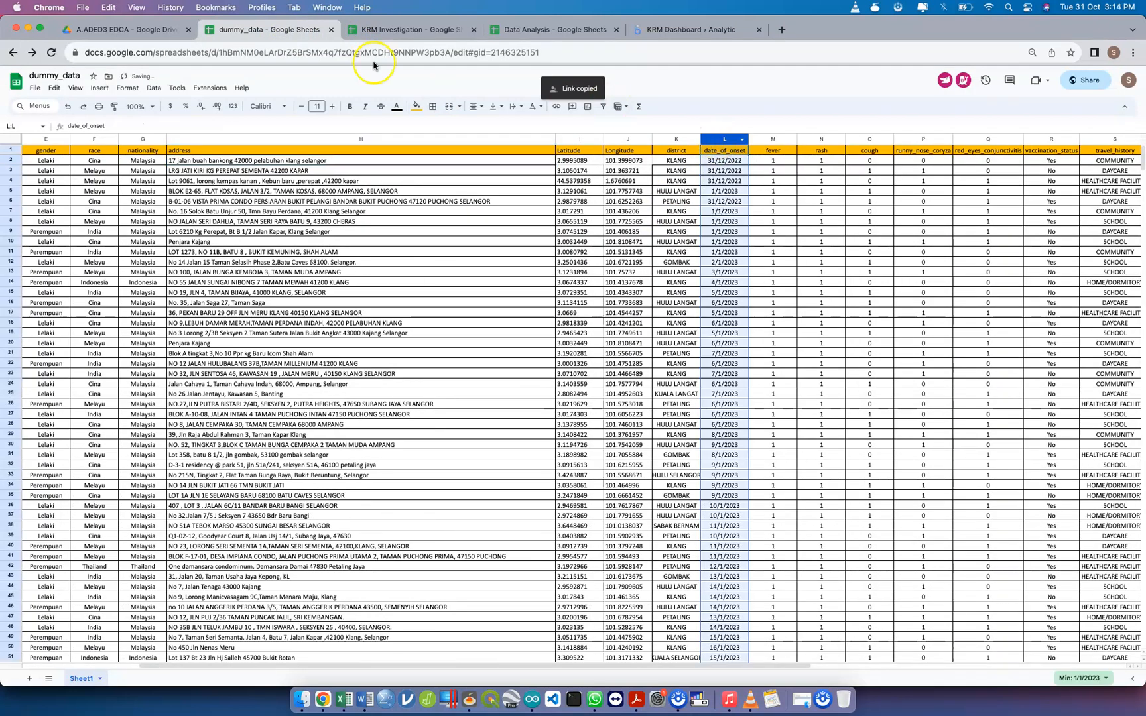
{"action": "left_click", "coordinate": [128, 89]}
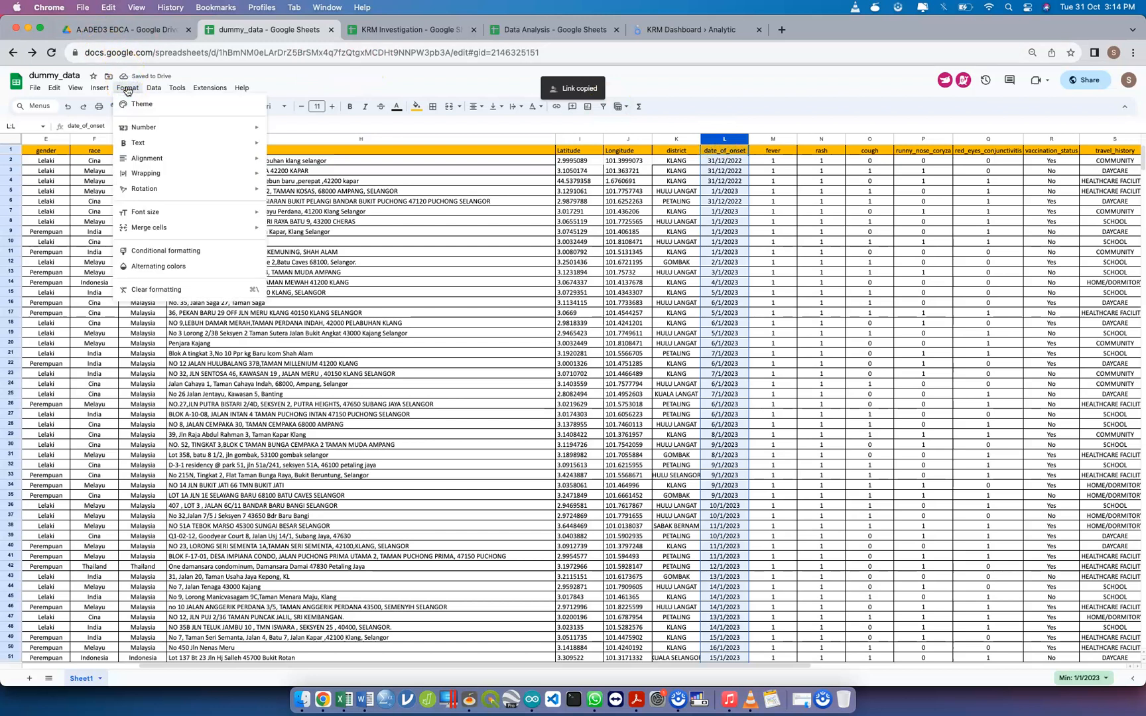
{"action": "mouse_move", "coordinate": [166, 127]}
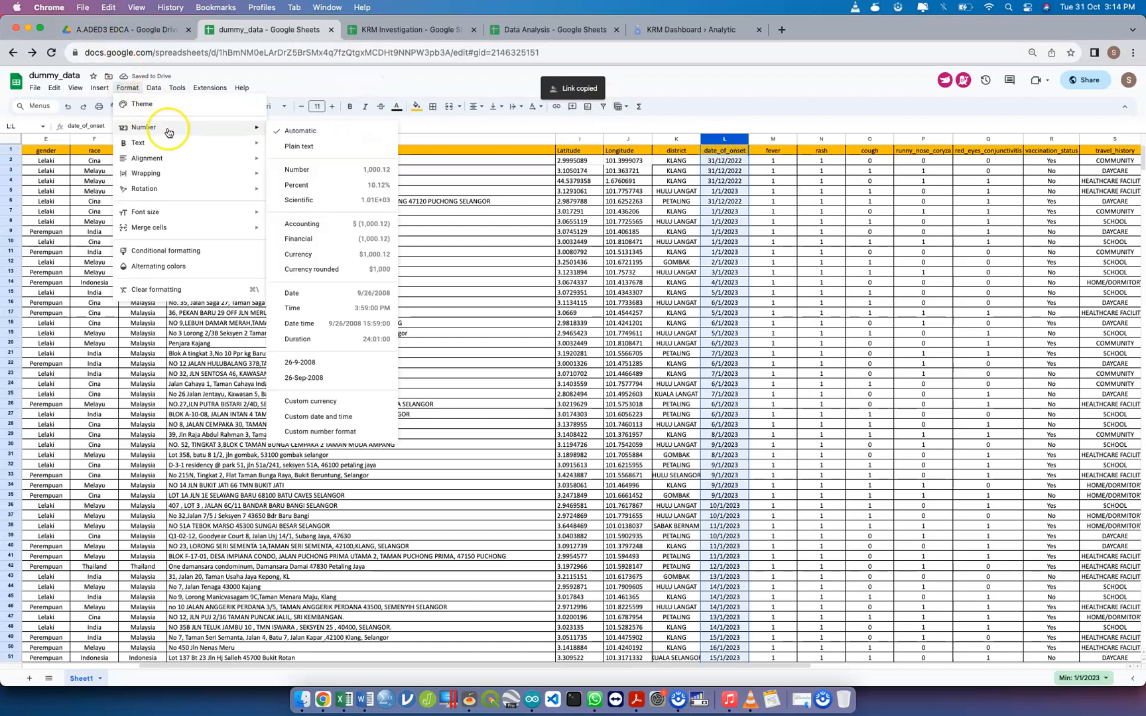
{"action": "left_click", "coordinate": [340, 295]}
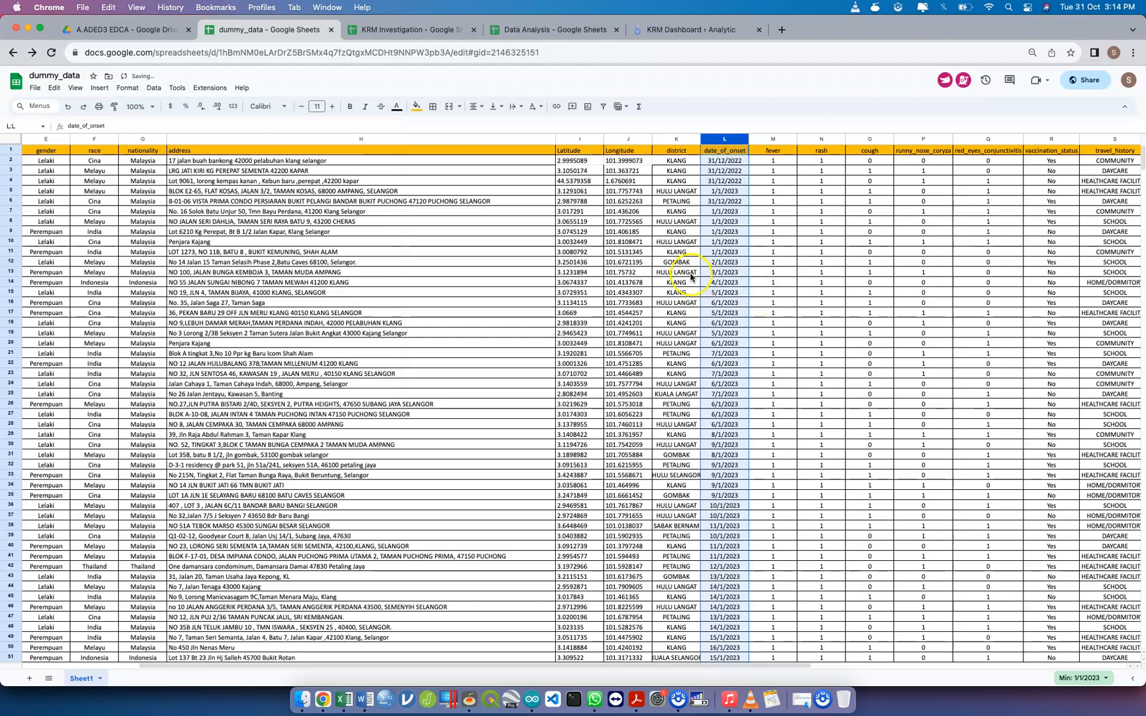
{"action": "scroll", "coordinate": [746, 300], "scroll_direction": "right", "scroll_amount": 5}
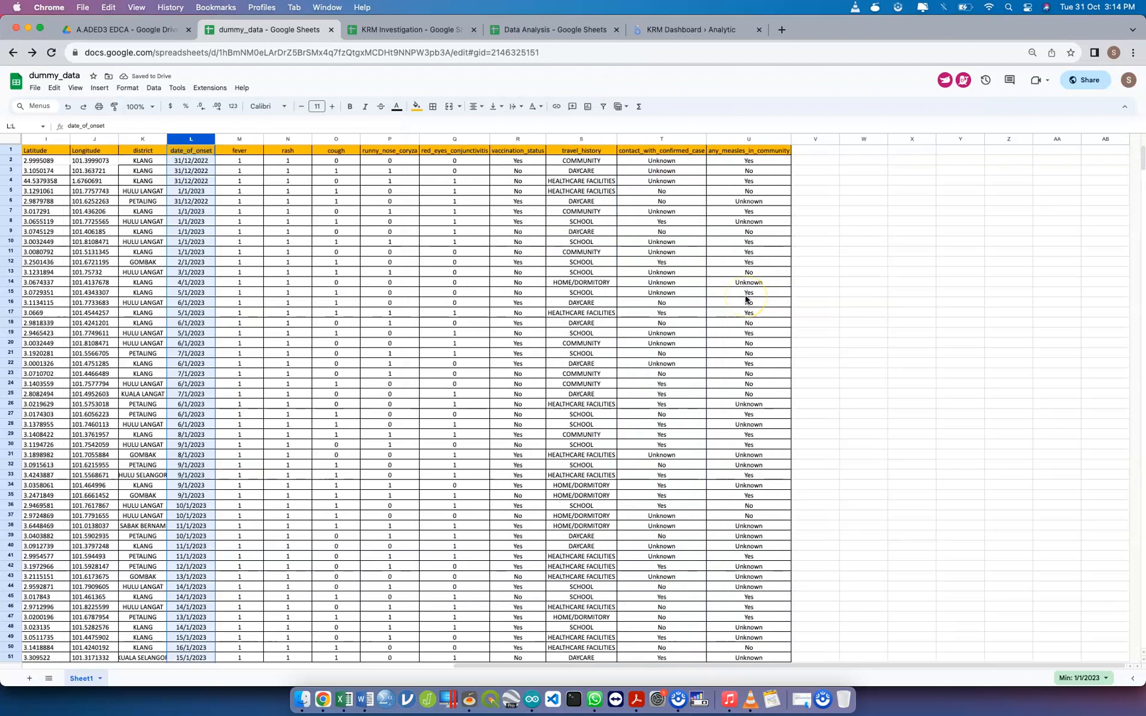
Switch to the data_measles spreadsheet and narrow the address column so more of the columns after it fit in view
{"action": "scroll", "coordinate": [746, 300], "scroll_direction": "left", "scroll_amount": 3}
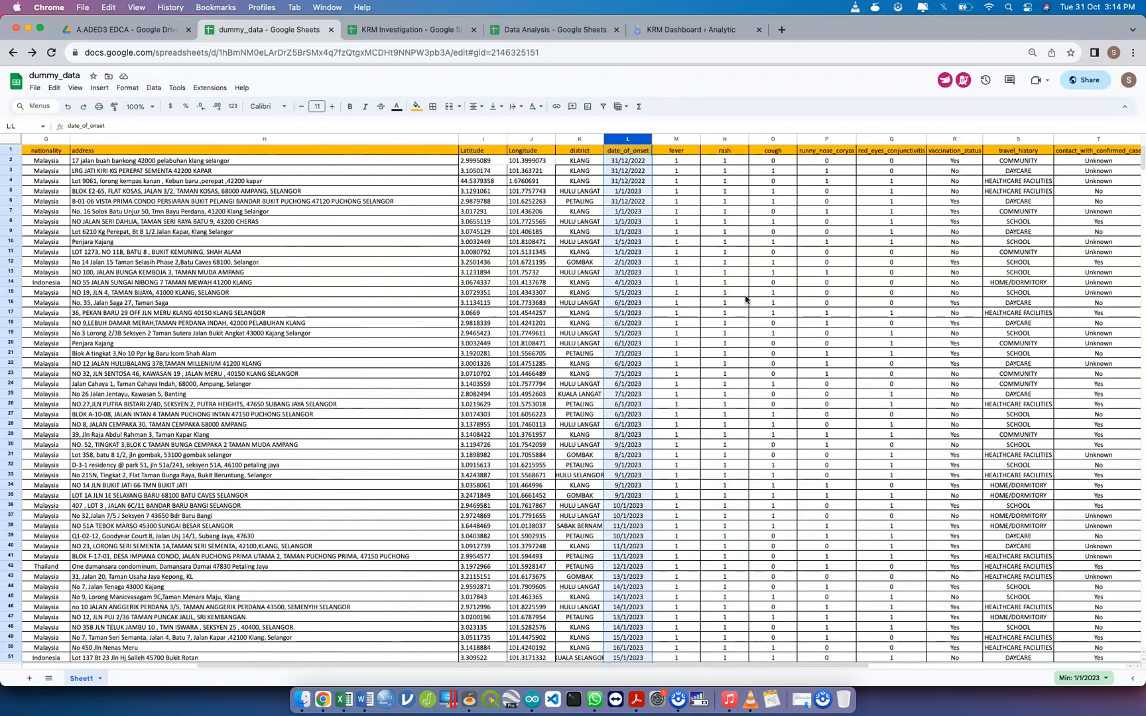
{"action": "left_click", "coordinate": [727, 30]}
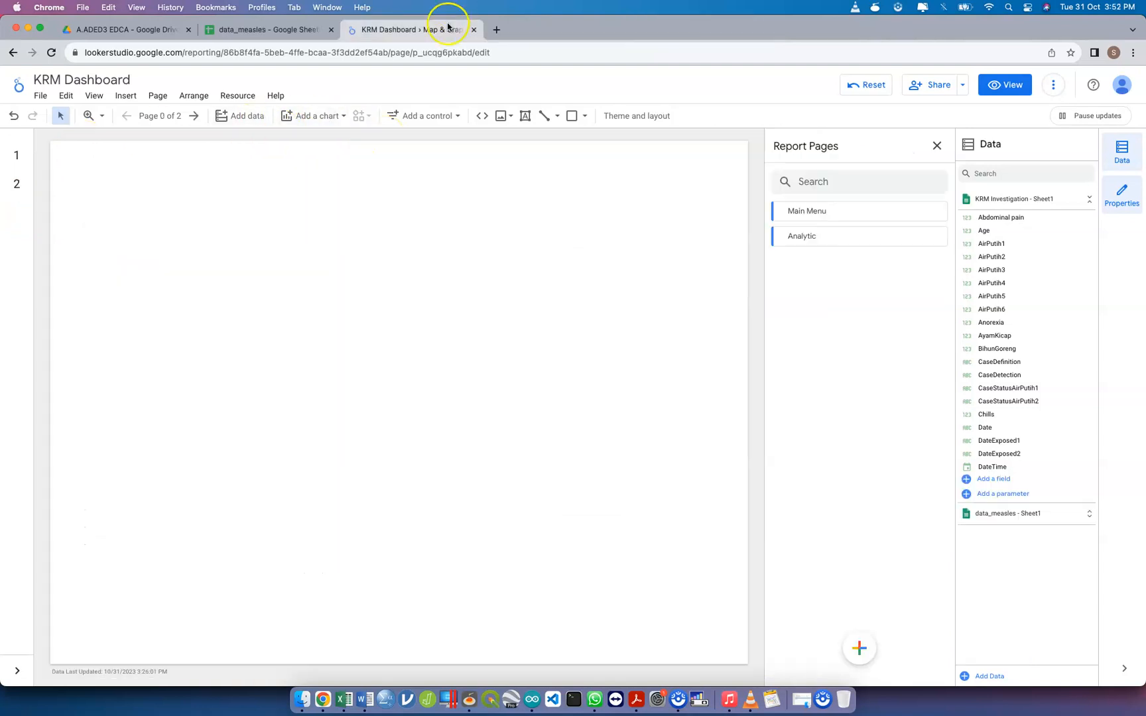
{"action": "left_click", "coordinate": [307, 29]}
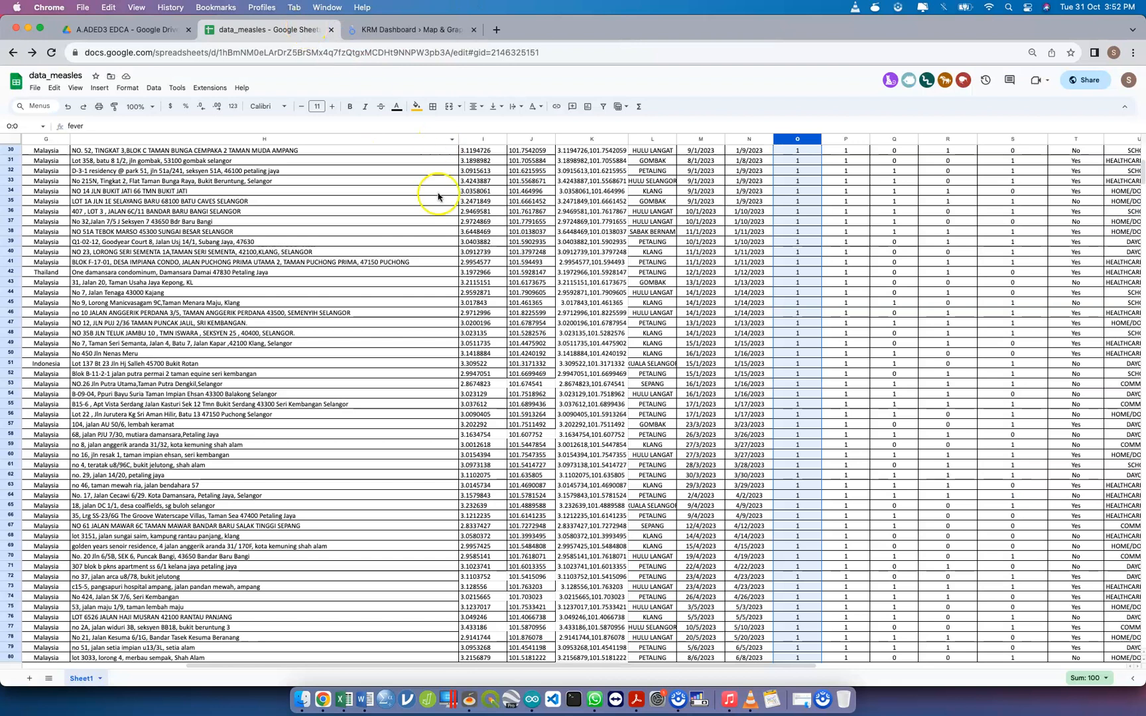
{"action": "scroll", "coordinate": [434, 192], "scroll_direction": "left", "scroll_amount": 5}
{"action": "scroll", "coordinate": [438, 211], "scroll_direction": "up", "scroll_amount": 10}
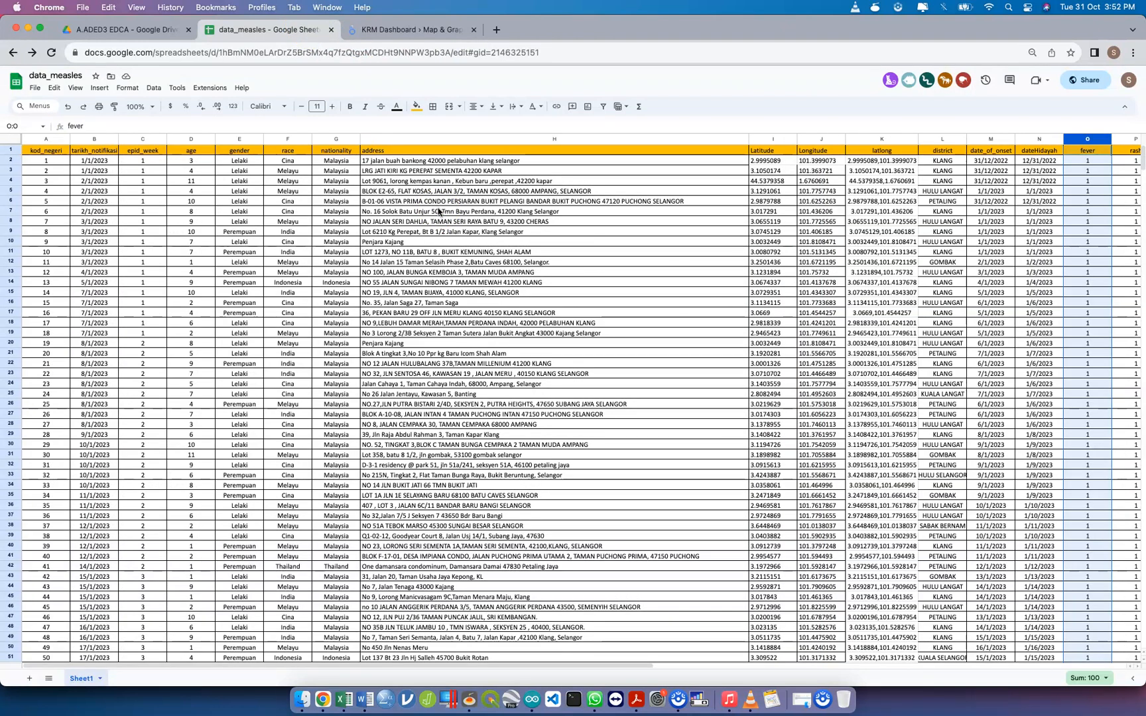
{"action": "left_click_drag", "start_coordinate": [747, 136], "coordinate": [427, 144]}
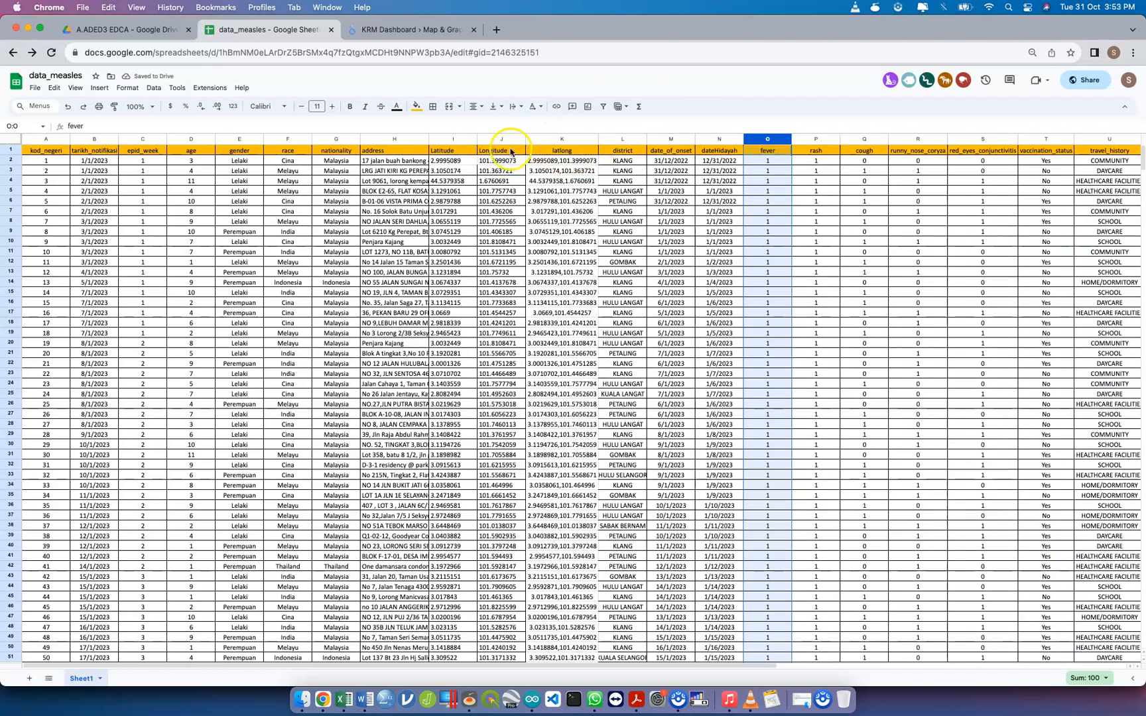
Examine the geocoded Latitude, Longitude and latlong values against their addresses, including the row 4 record and the remaining rows
{"action": "left_click", "coordinate": [446, 161]}
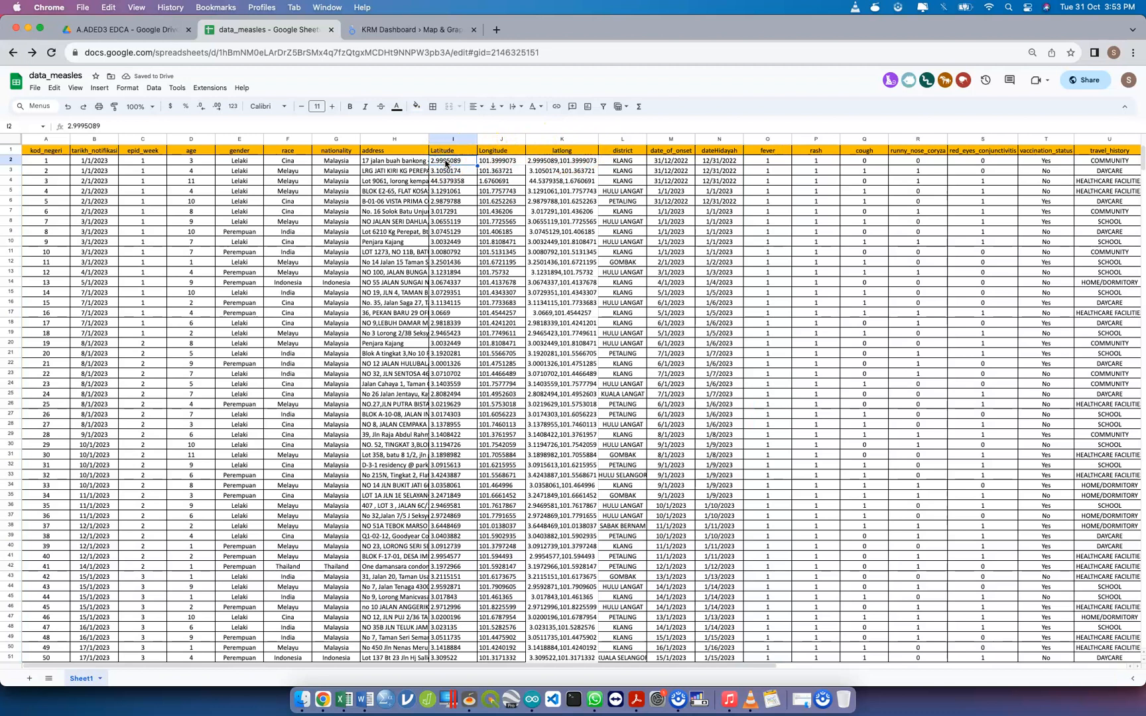
{"action": "left_click", "coordinate": [222, 92]}
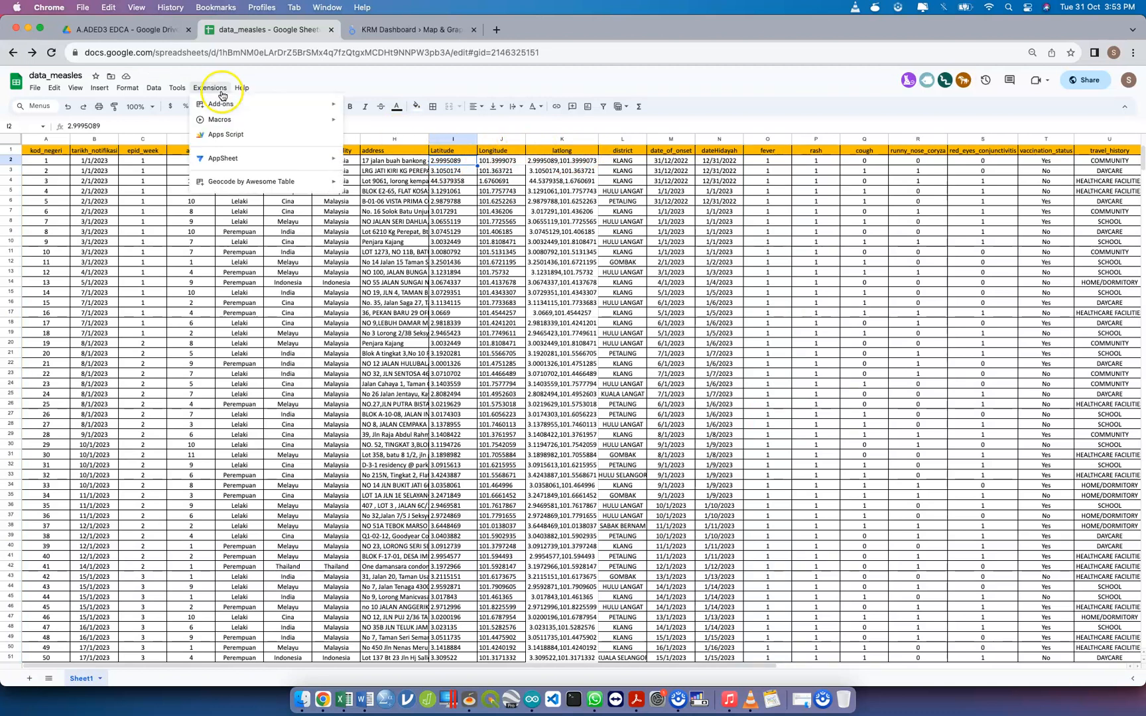
{"action": "mouse_move", "coordinate": [233, 90]}
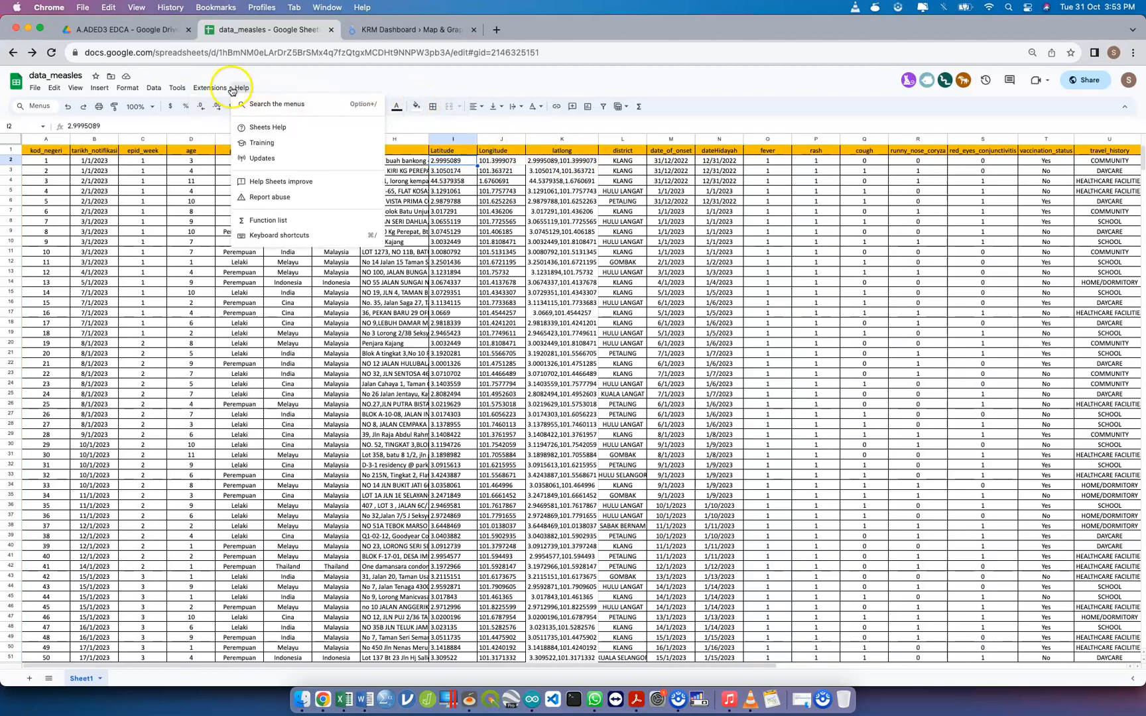
{"action": "mouse_move", "coordinate": [265, 181]}
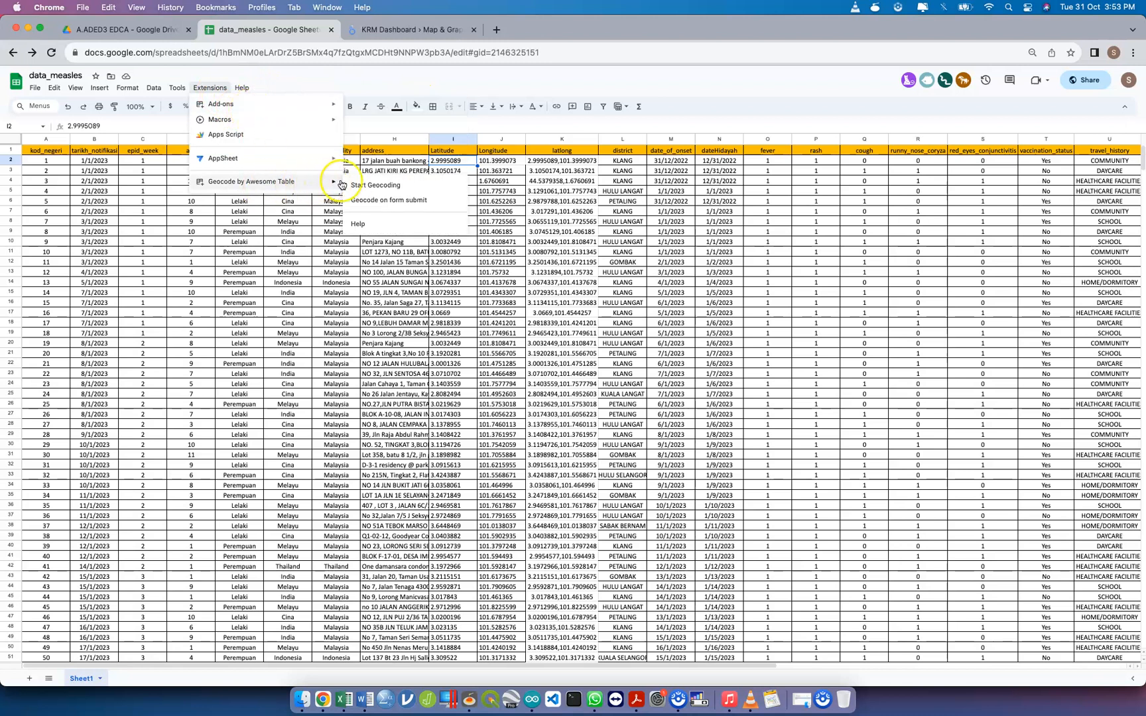
{"action": "left_click", "coordinate": [537, 180]}
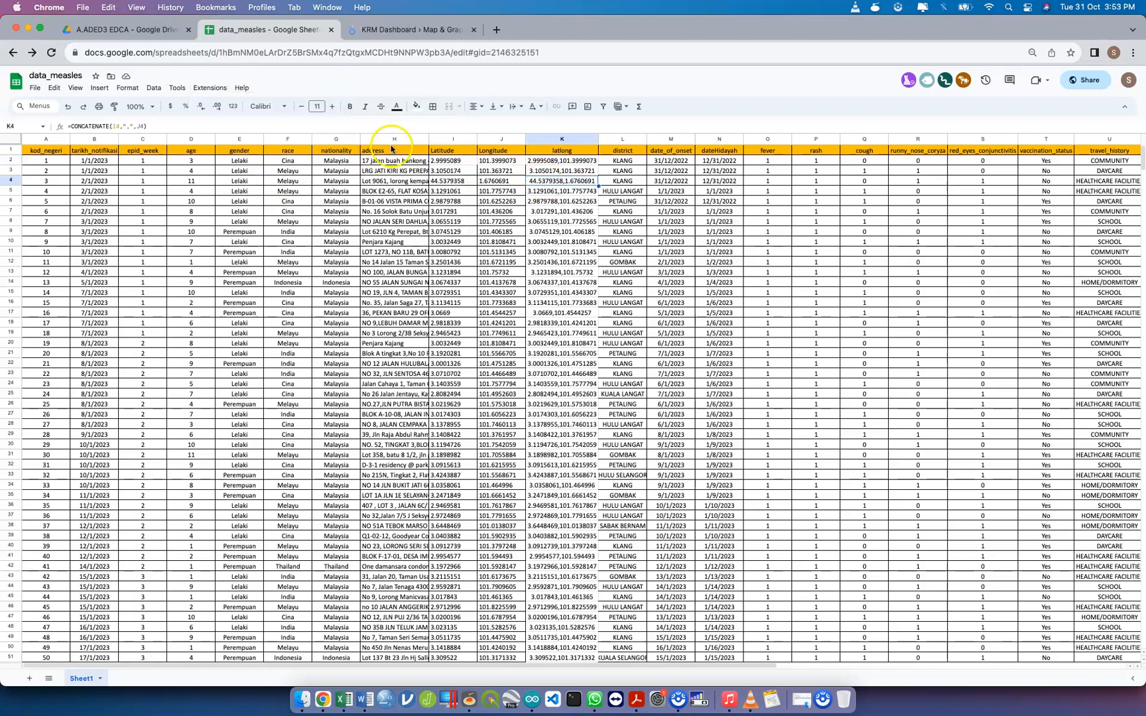
{"action": "left_click", "coordinate": [392, 150]}
{"action": "left_click", "coordinate": [398, 161]}
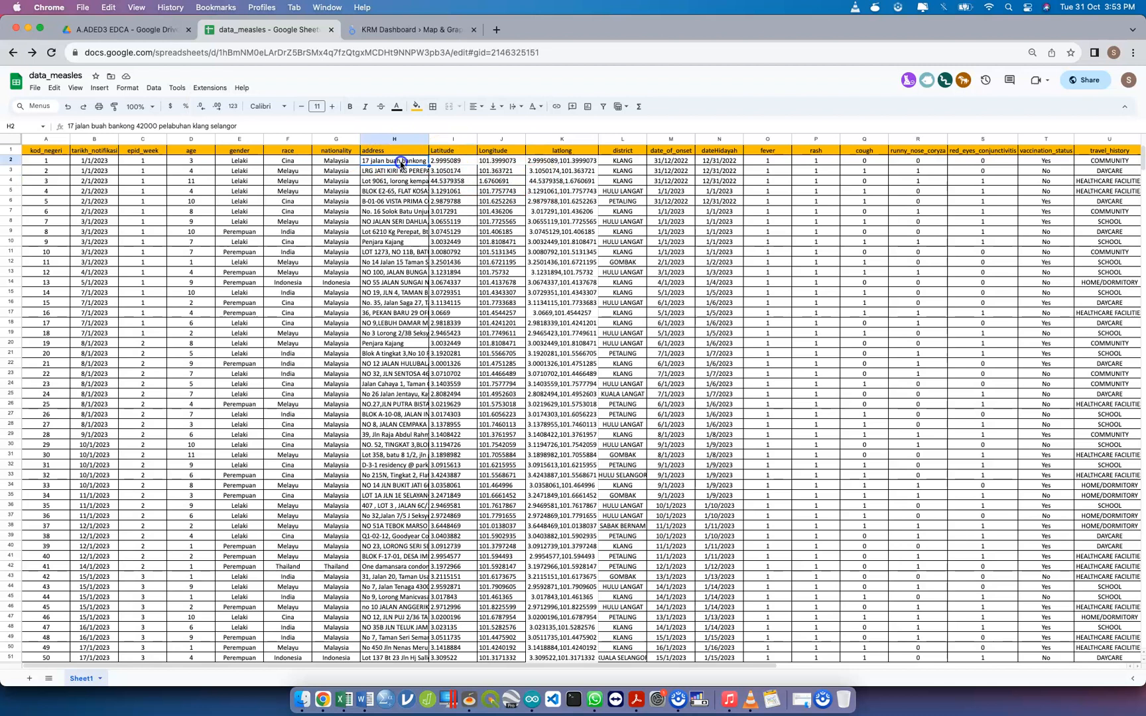
{"action": "left_click", "coordinate": [443, 161]}
{"action": "left_click", "coordinate": [450, 183]}
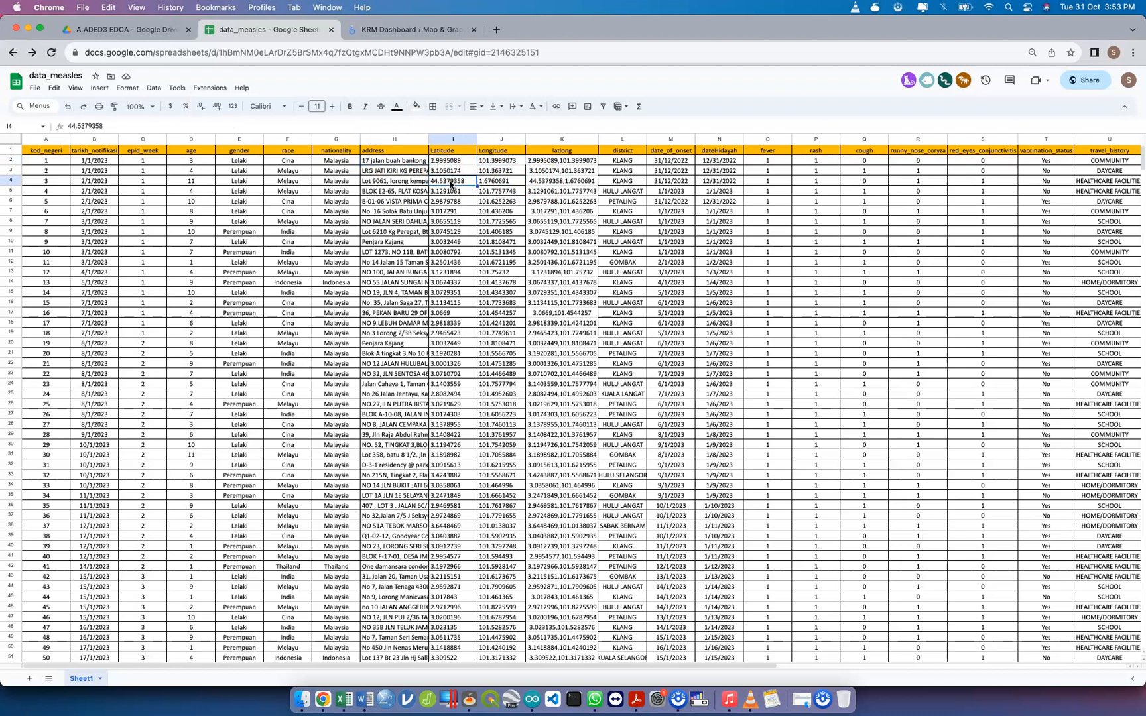
{"action": "left_click", "coordinate": [10, 183]}
{"action": "left_click", "coordinate": [9, 181]}
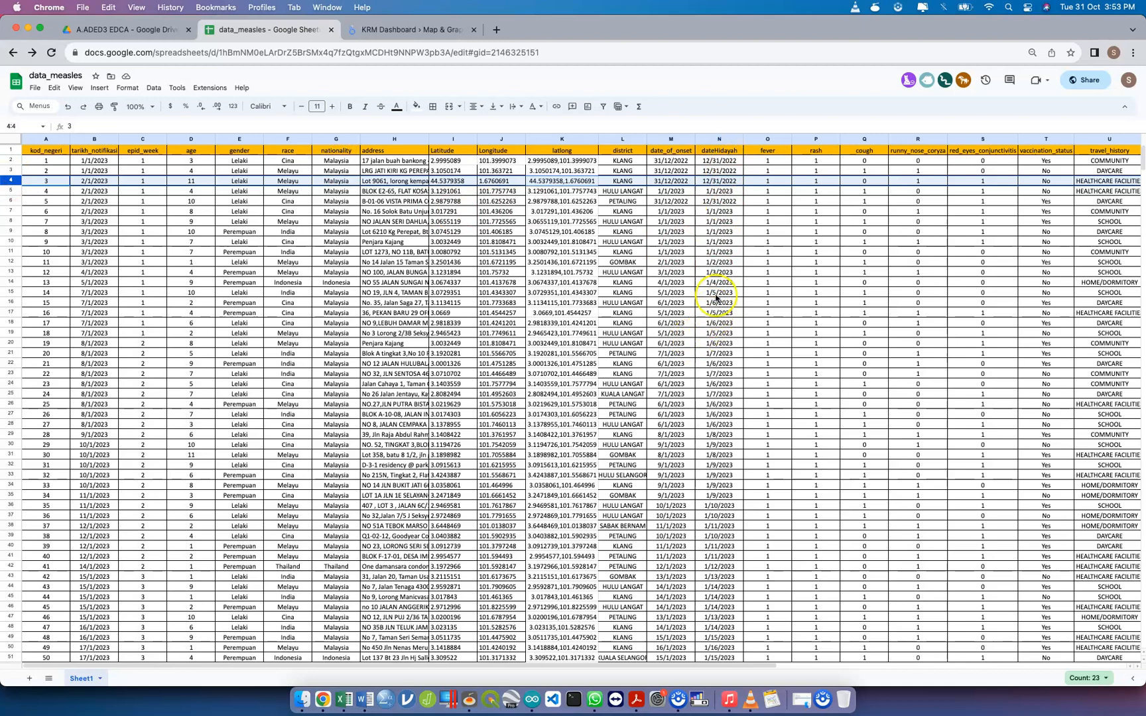
{"action": "scroll", "coordinate": [715, 301], "scroll_direction": "down", "scroll_amount": 4}
{"action": "scroll", "coordinate": [715, 299], "scroll_direction": "down", "scroll_amount": 9}
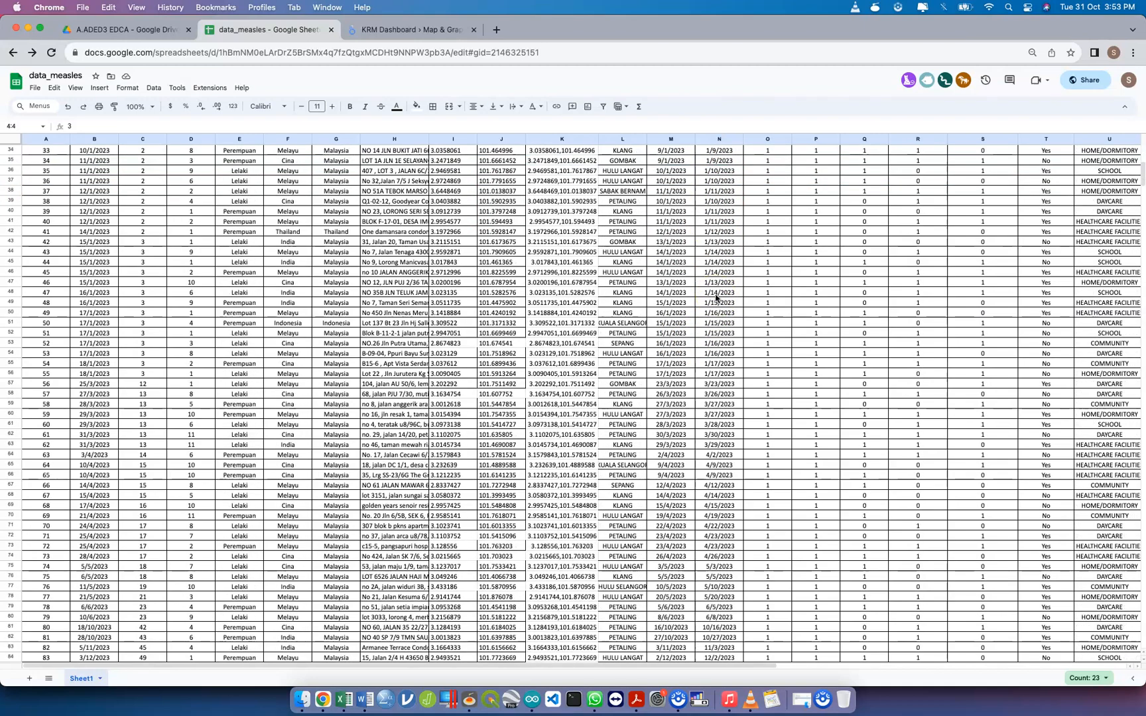
{"action": "scroll", "coordinate": [716, 298], "scroll_direction": "down", "scroll_amount": 5}
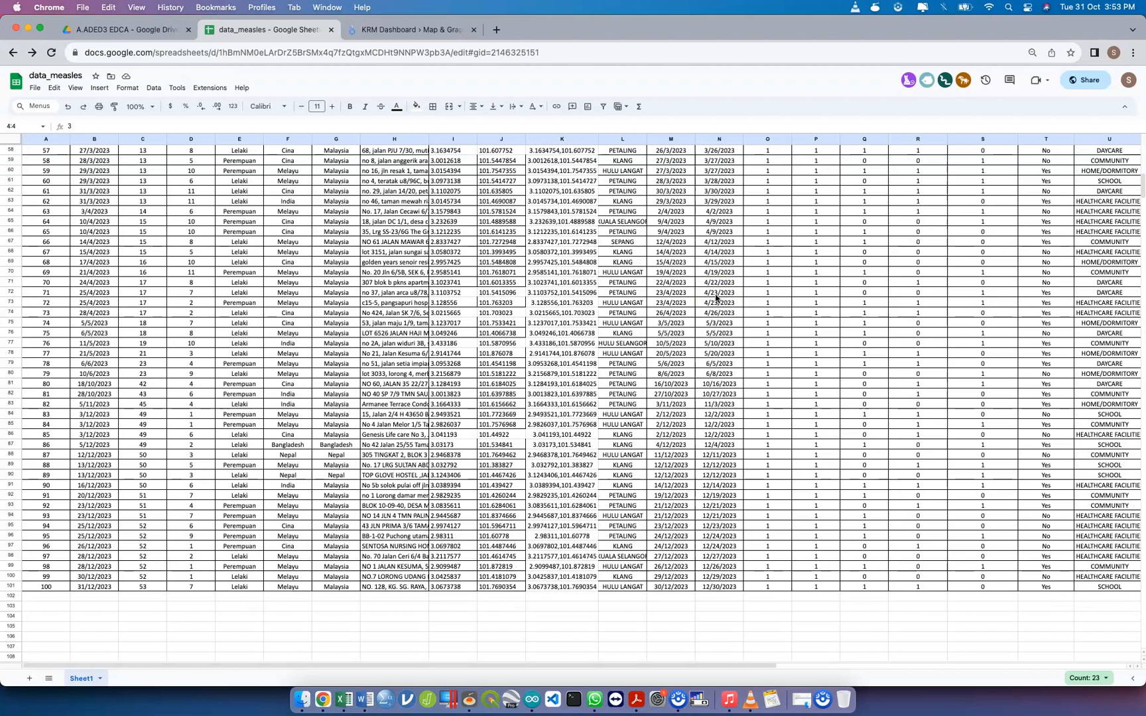
{"action": "scroll", "coordinate": [716, 299], "scroll_direction": "up", "scroll_amount": 19}
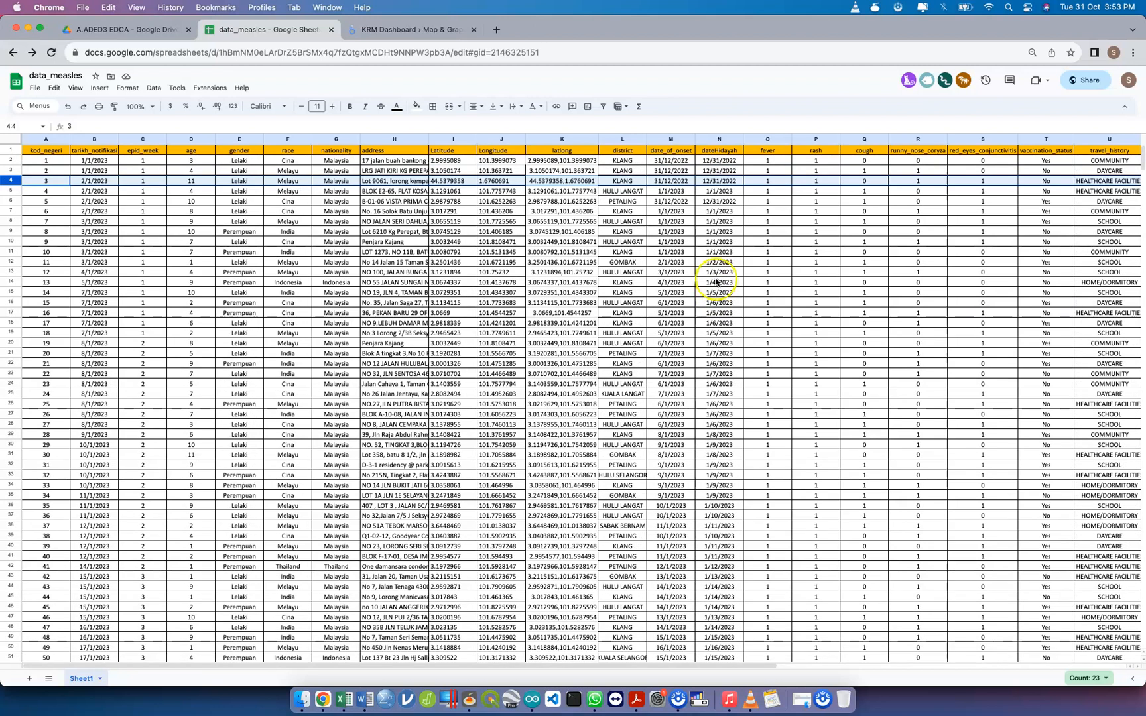
Compare the date order in the dateHidayah column with date_of_onset, from the first record to row 101
{"action": "left_click", "coordinate": [718, 139]}
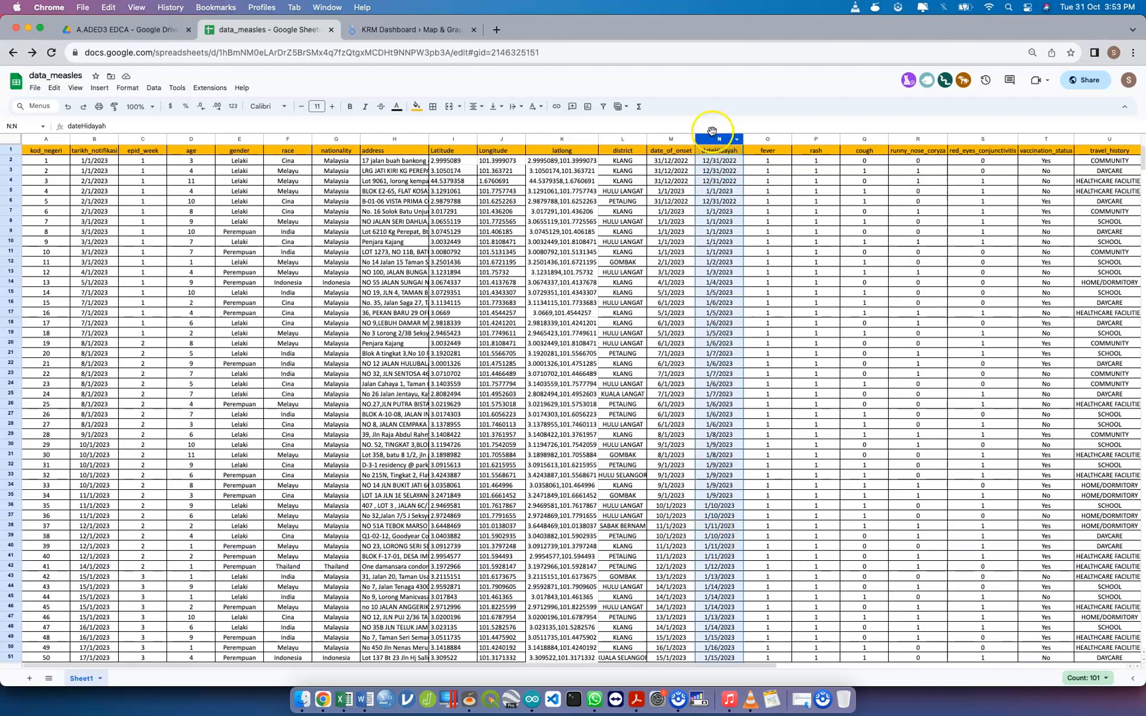
{"action": "left_click", "coordinate": [725, 162]}
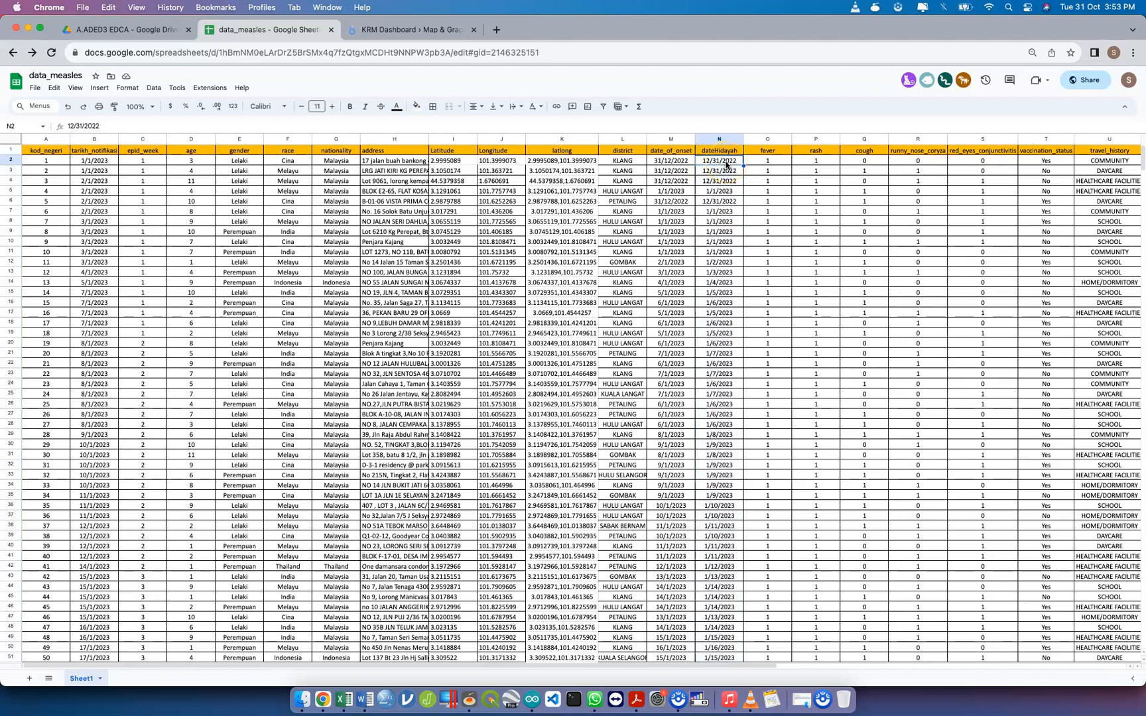
{"action": "left_click", "coordinate": [717, 139]}
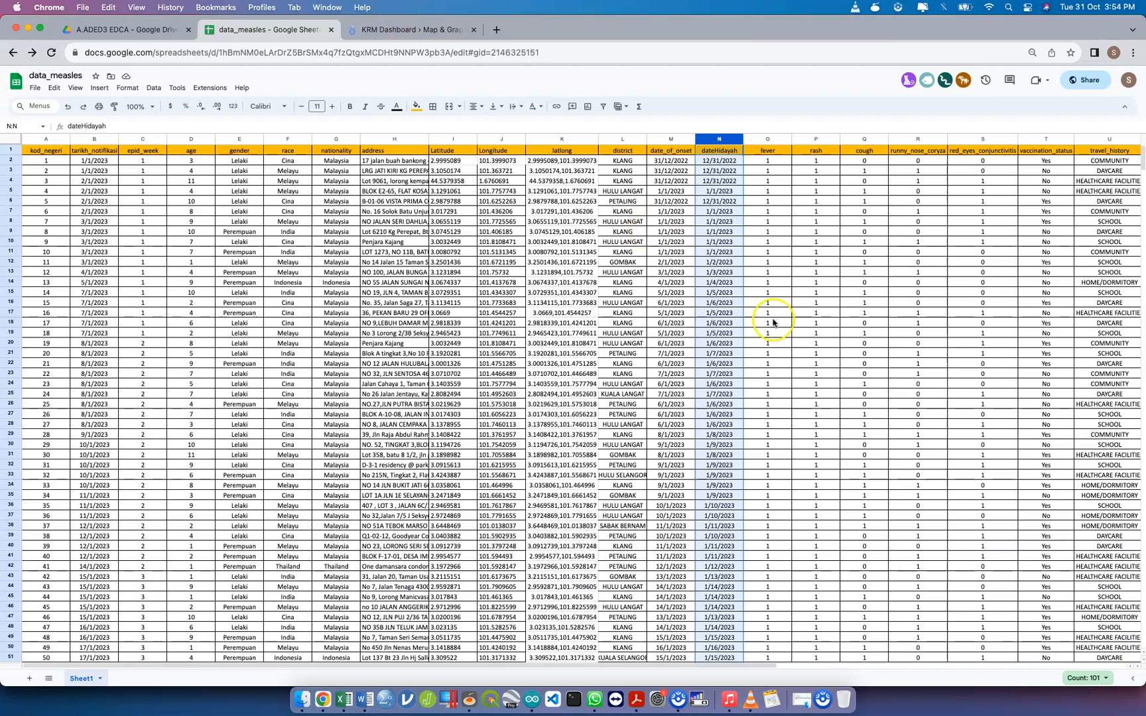
{"action": "scroll", "coordinate": [706, 444], "scroll_direction": "down", "scroll_amount": 3}
{"action": "scroll", "coordinate": [706, 445], "scroll_direction": "down", "scroll_amount": 10}
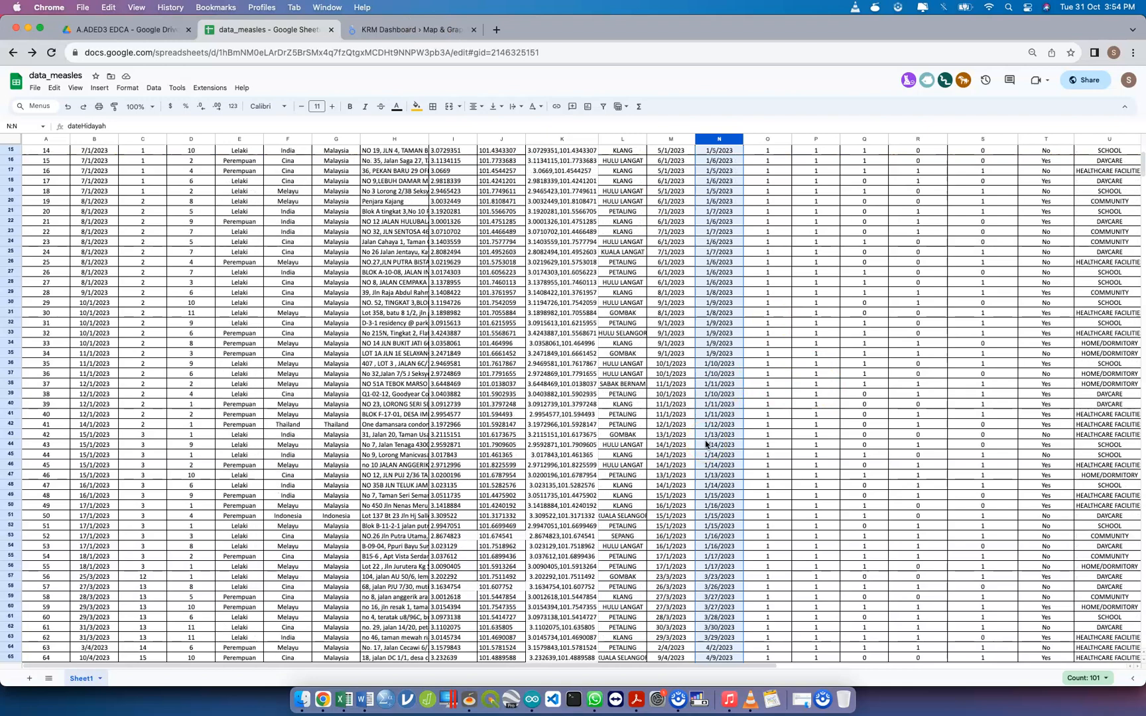
{"action": "scroll", "coordinate": [706, 444], "scroll_direction": "down", "scroll_amount": 6}
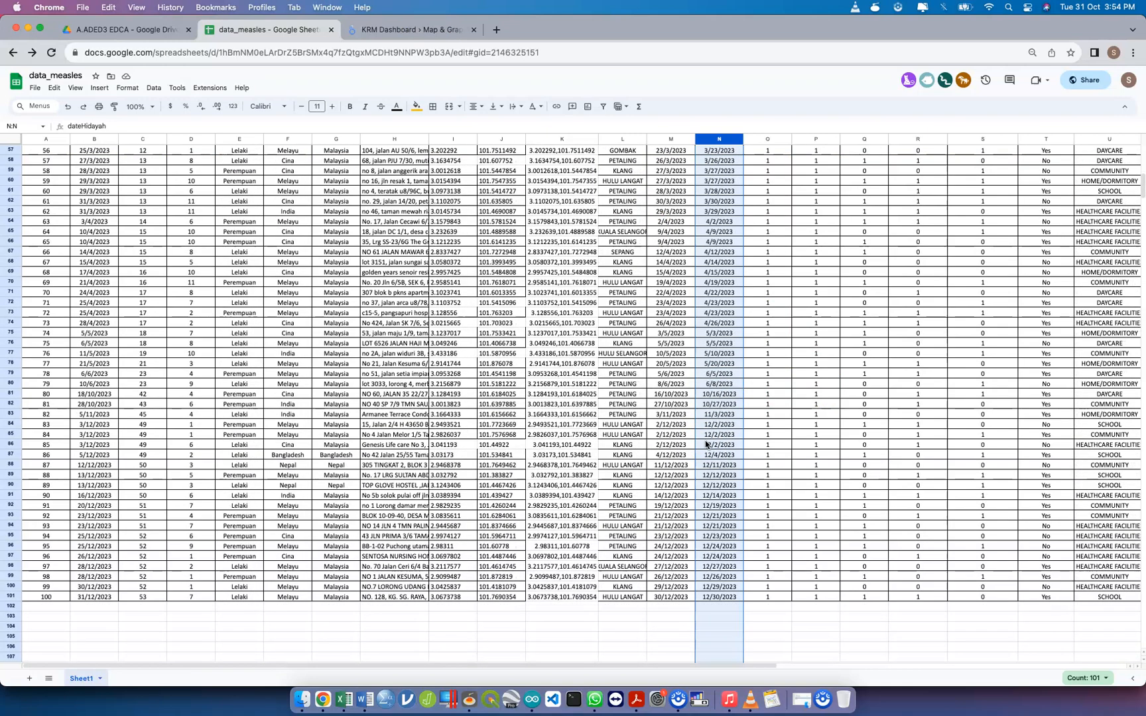
{"action": "left_click", "coordinate": [680, 596]}
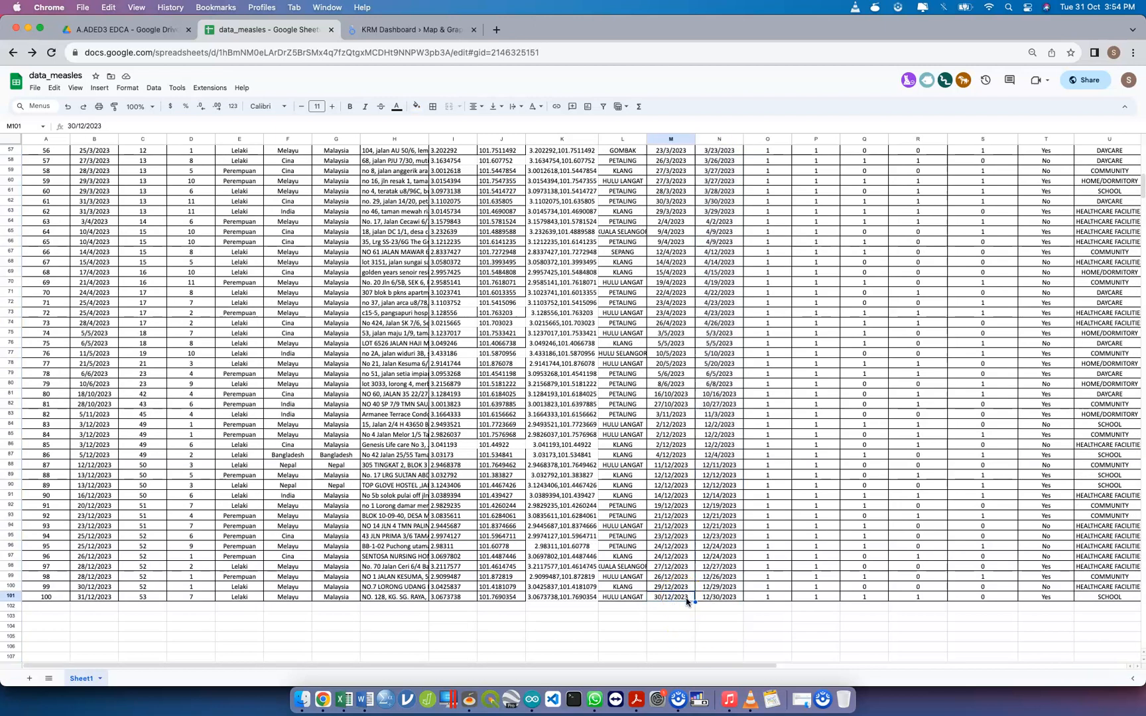
{"action": "scroll", "coordinate": [720, 497], "scroll_direction": "up", "scroll_amount": 15}
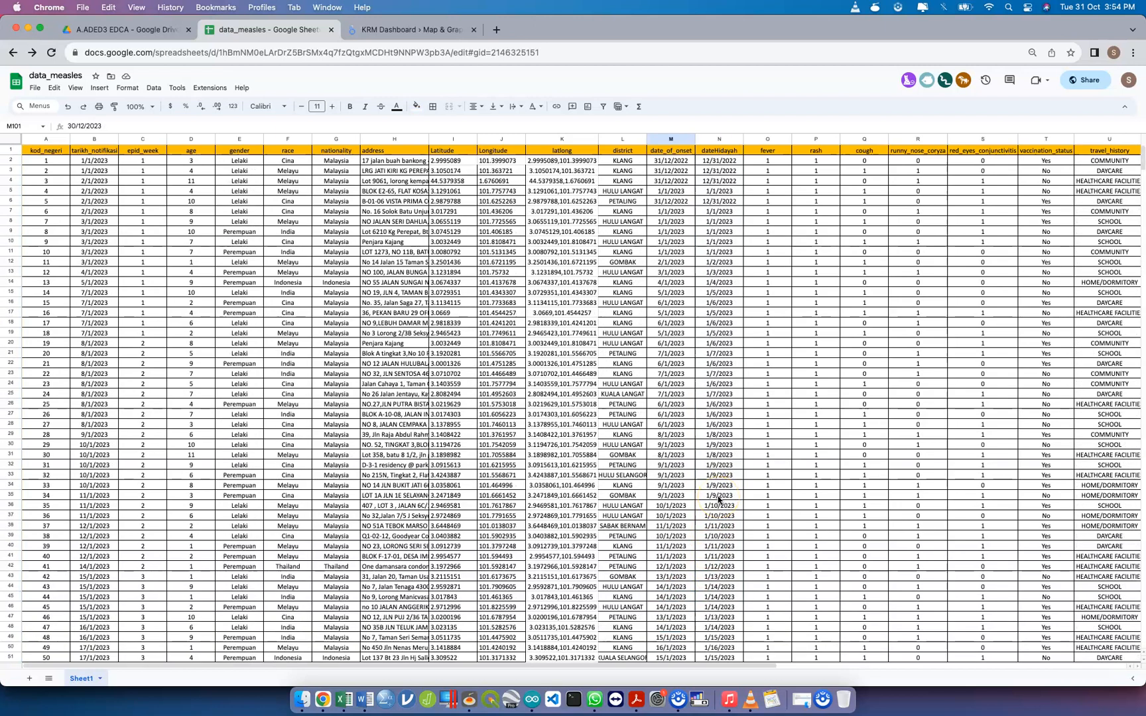
{"action": "left_click", "coordinate": [720, 139]}
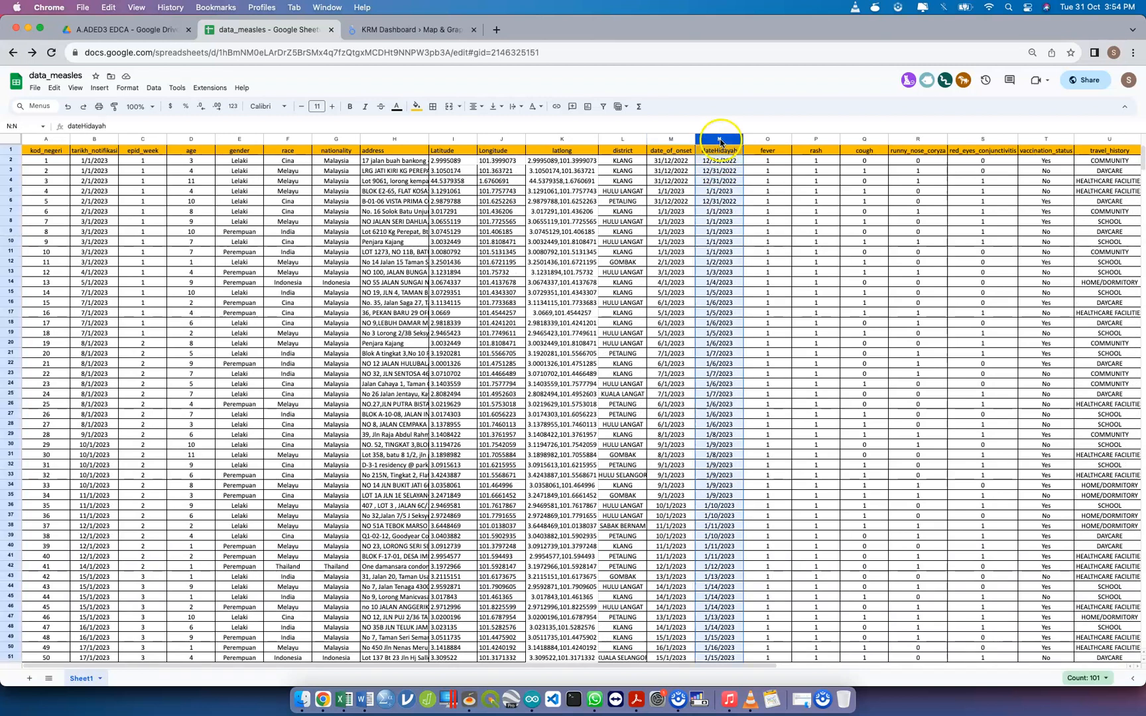
Switch to the KRM Dashboard report in Looker Studio, check the Wi-Fi connection and start adding data to the report
{"action": "left_click", "coordinate": [378, 29]}
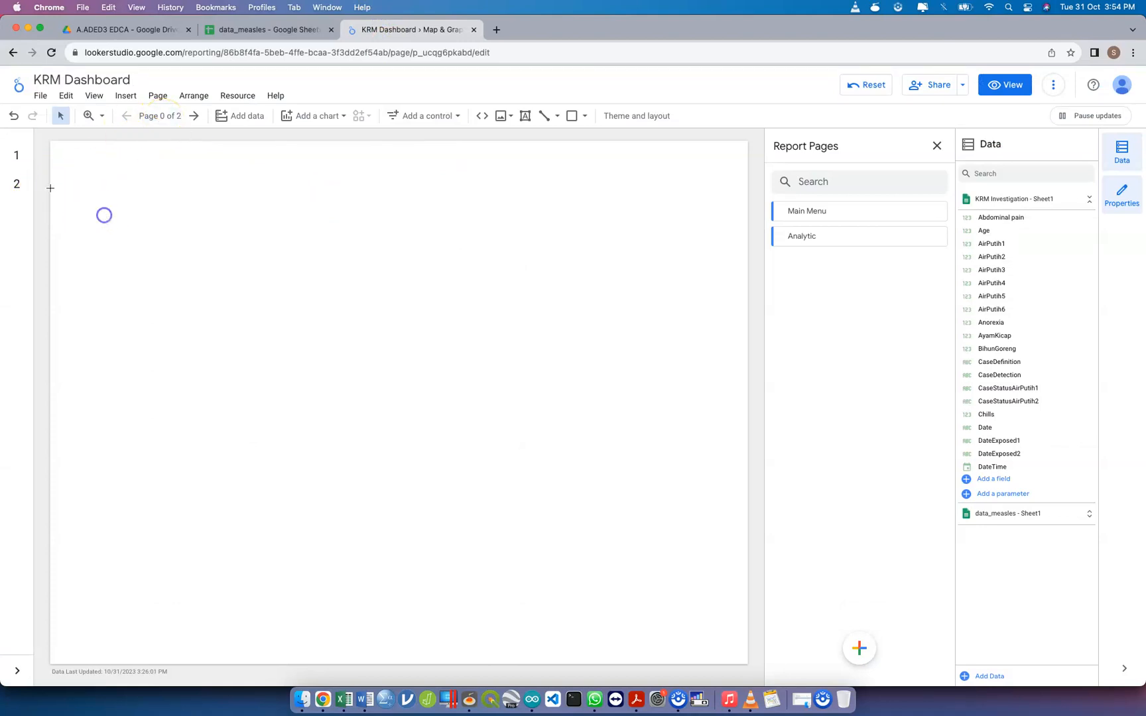
{"action": "left_click", "coordinate": [104, 215]}
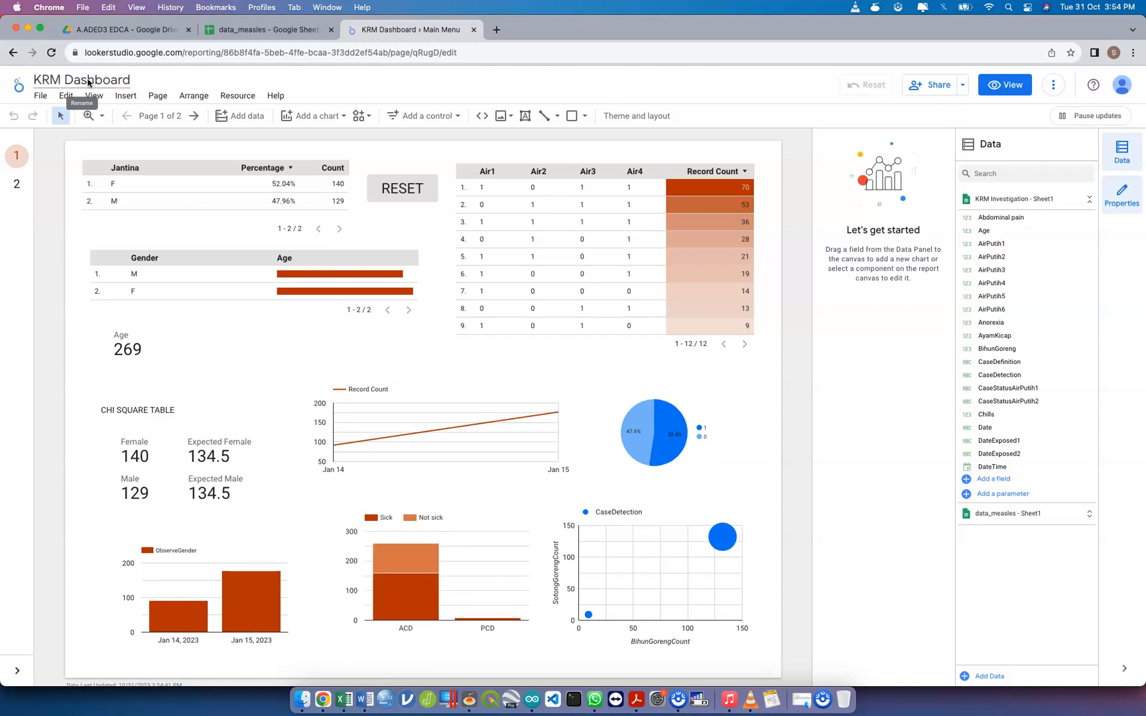
{"action": "left_click", "coordinate": [990, 7]}
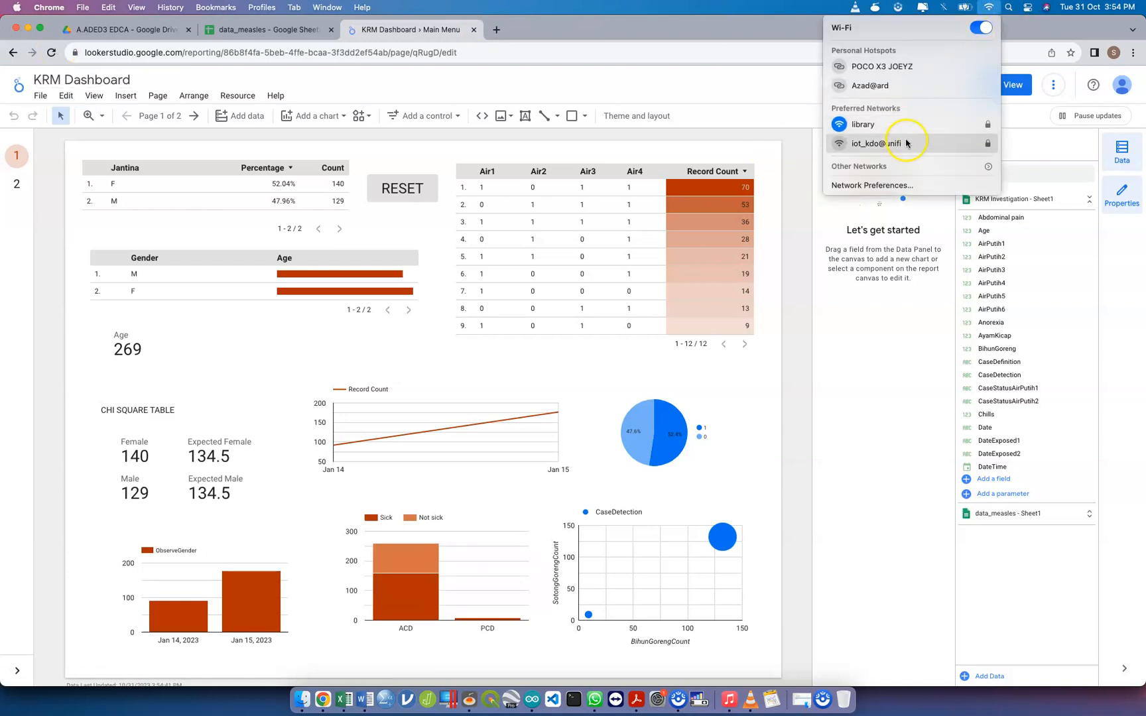
{"action": "left_click", "coordinate": [564, 92]}
{"action": "left_click", "coordinate": [244, 117]}
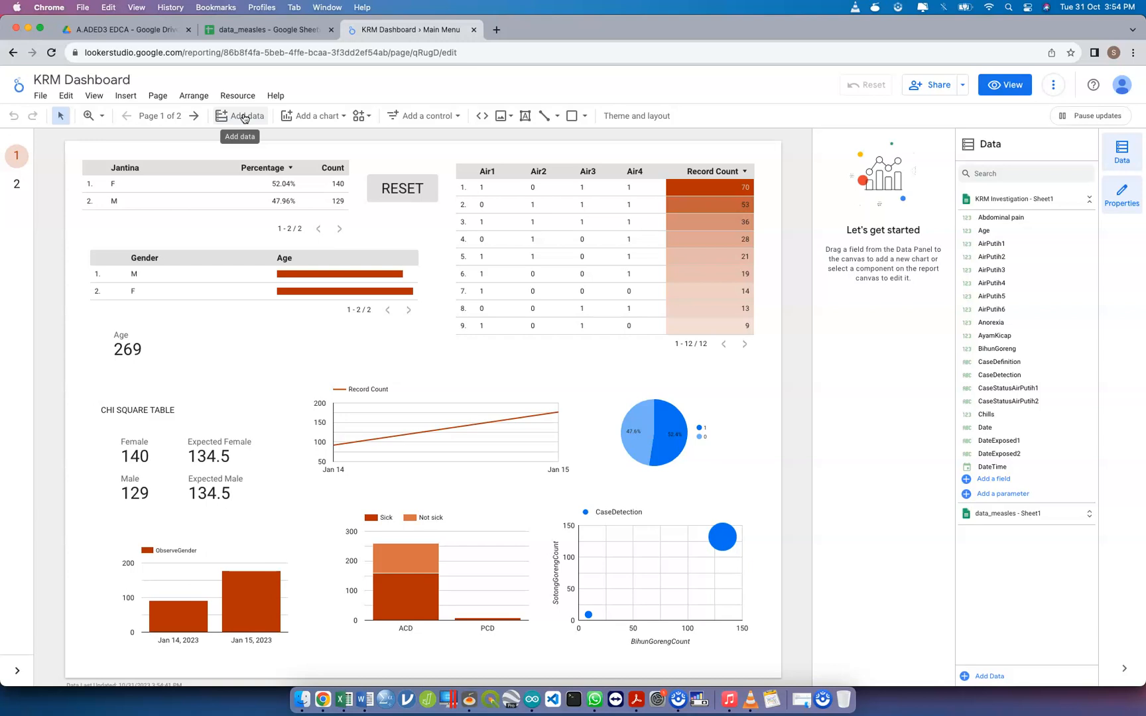
{"action": "left_click", "coordinate": [244, 118]}
Copy the data_measles spreadsheet's URL and return to the KRM Dashboard report, rechecking the Wi-Fi connection
{"action": "left_click", "coordinate": [265, 33]}
{"action": "left_click", "coordinate": [425, 53]}
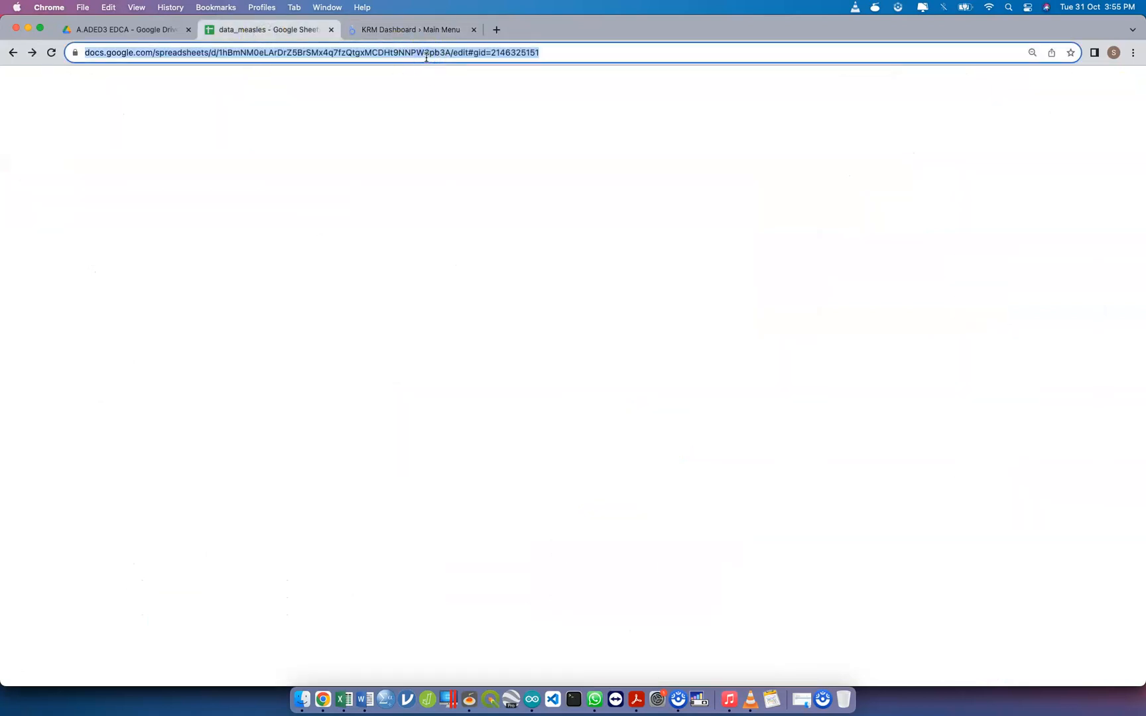
{"action": "left_click", "coordinate": [415, 32]}
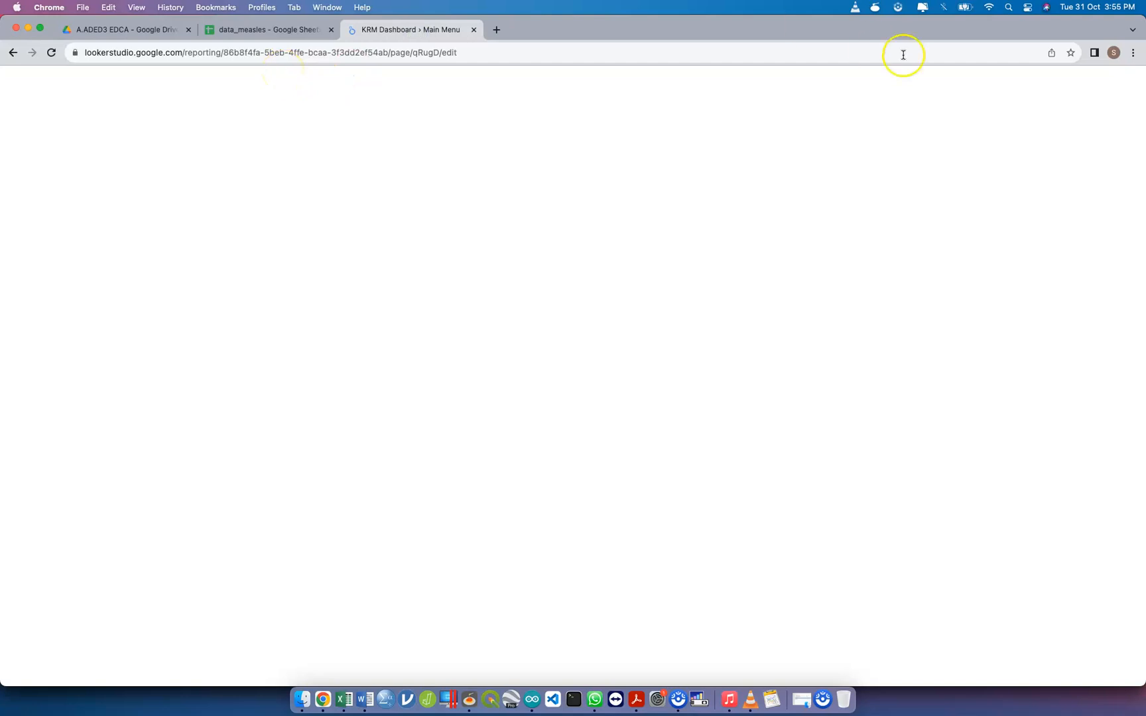
{"action": "left_click", "coordinate": [988, 9]}
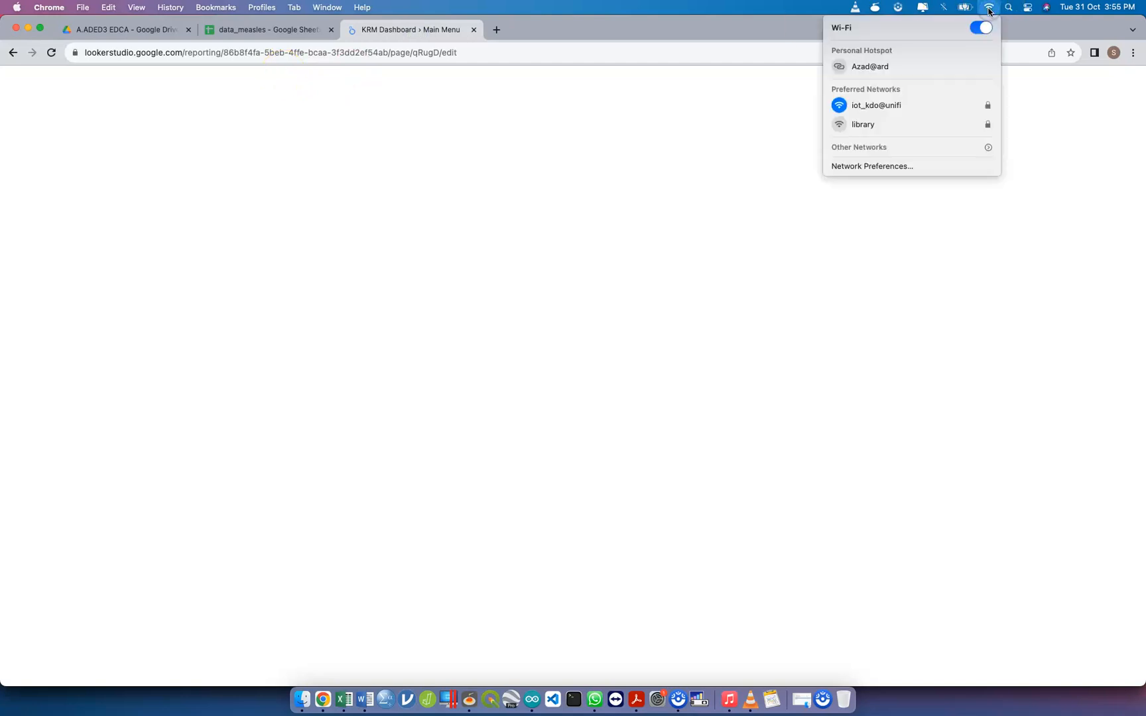
{"action": "left_click", "coordinate": [577, 32]}
Add Sheet1 of data_measles to the report with the Google Sheets connector, using the copied spreadsheet URL
{"action": "left_click", "coordinate": [891, 405]}
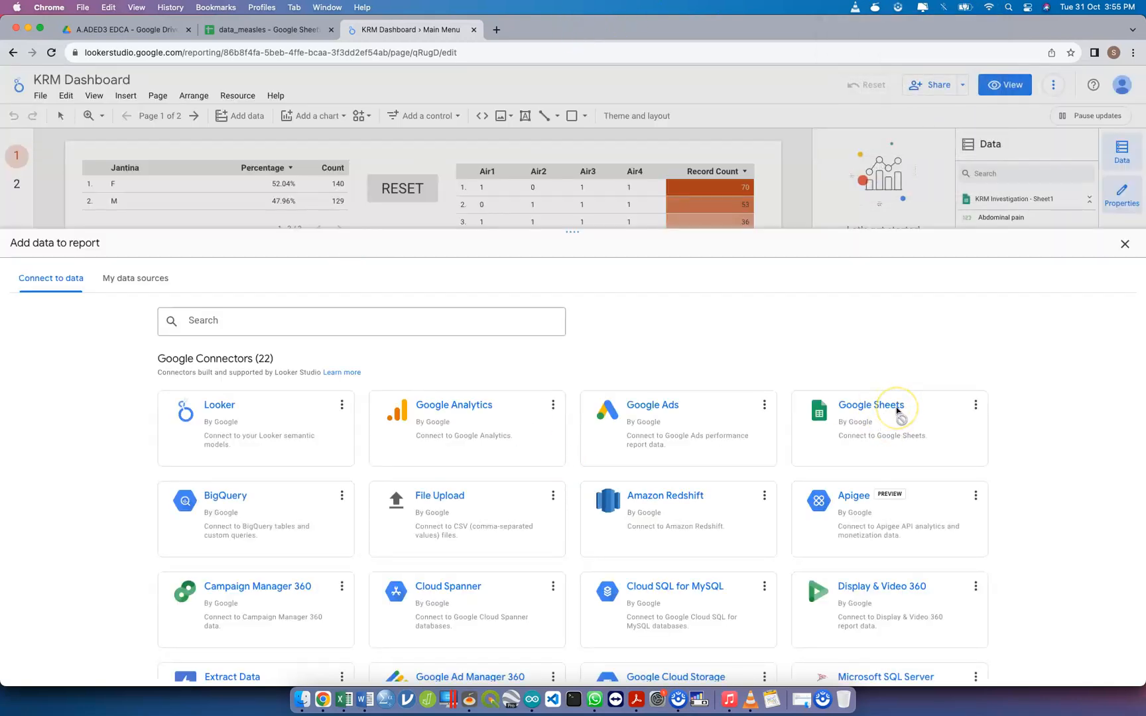
{"action": "left_click", "coordinate": [67, 437]}
{"action": "left_click", "coordinate": [169, 384]}
{"action": "key", "text": "super+v"}
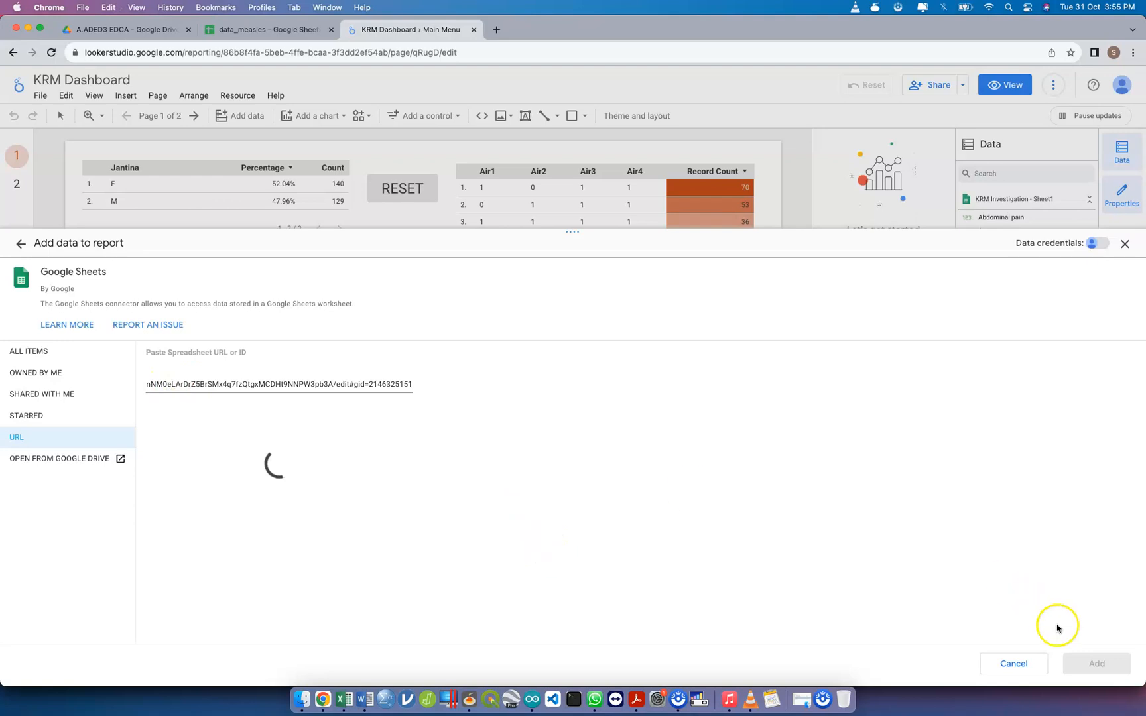
{"action": "left_click", "coordinate": [1096, 663]}
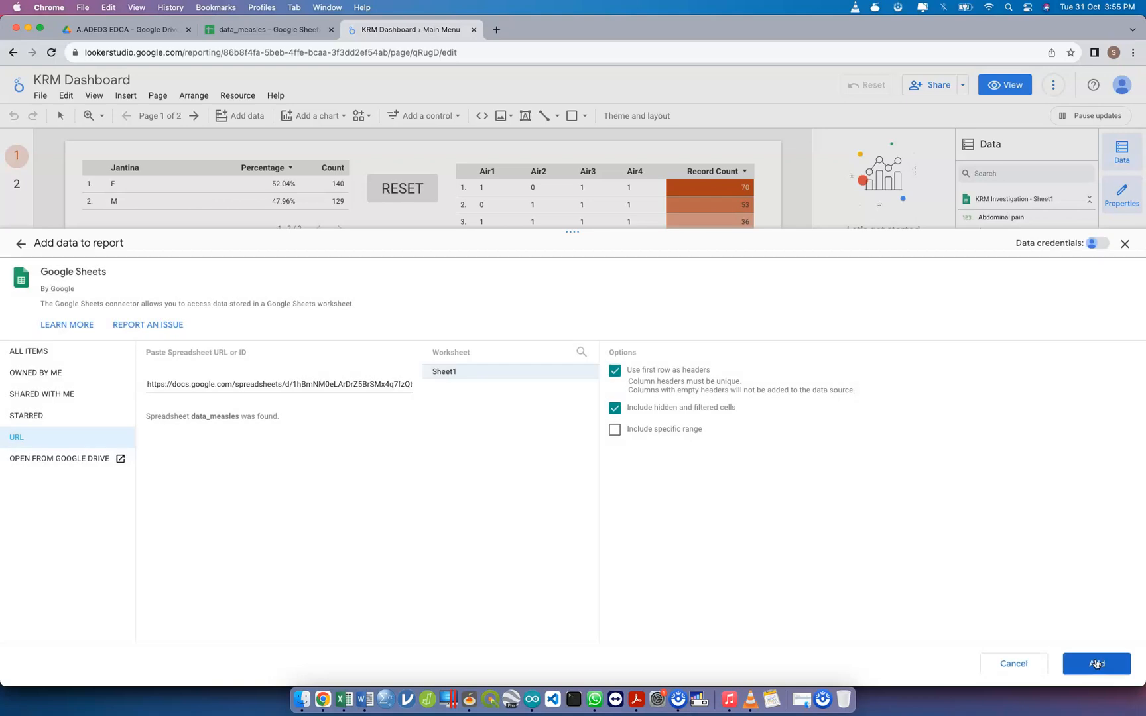
Confirm adding data_measles - Sheet1 to the report, looking at the spreadsheet and Drive folder before returning to KRM Dashboard
{"action": "left_click", "coordinate": [1096, 663]}
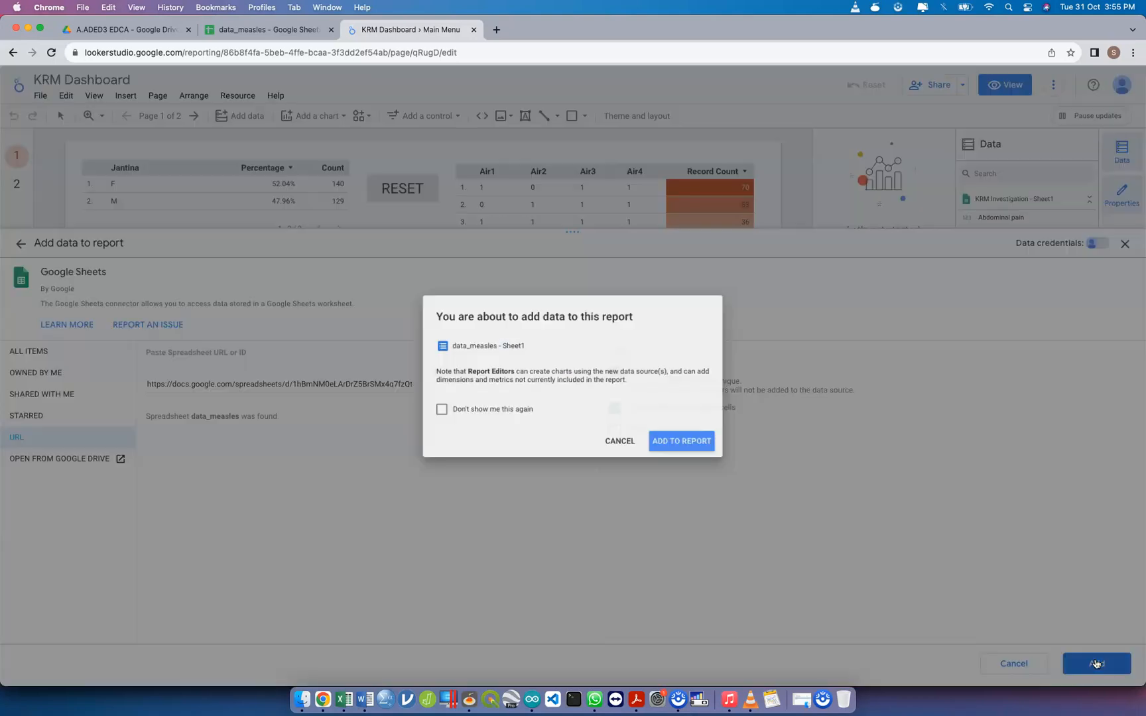
{"action": "left_click", "coordinate": [705, 447]}
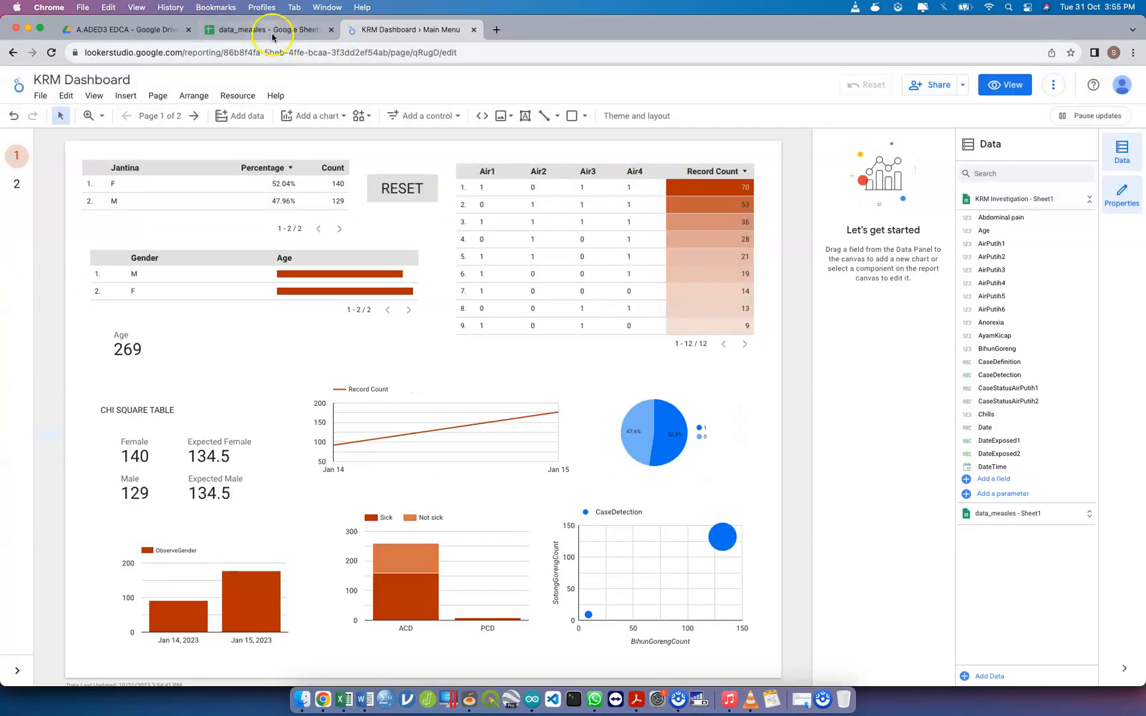
{"action": "left_click", "coordinate": [268, 29]}
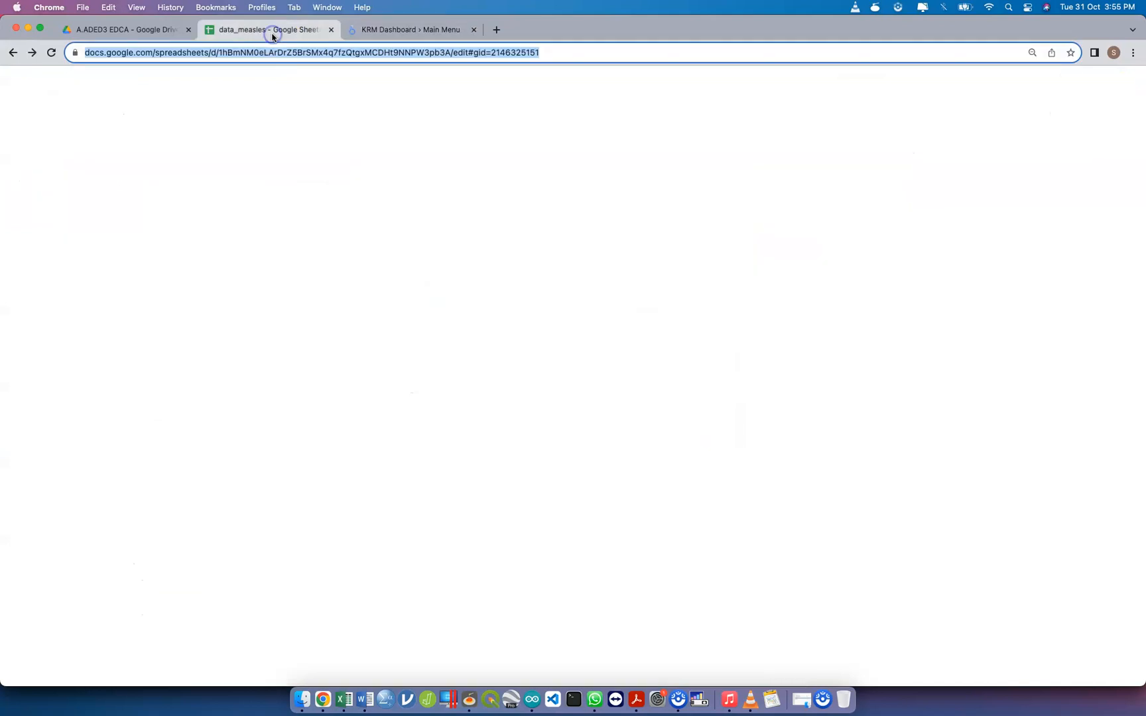
{"action": "left_click", "coordinate": [162, 36]}
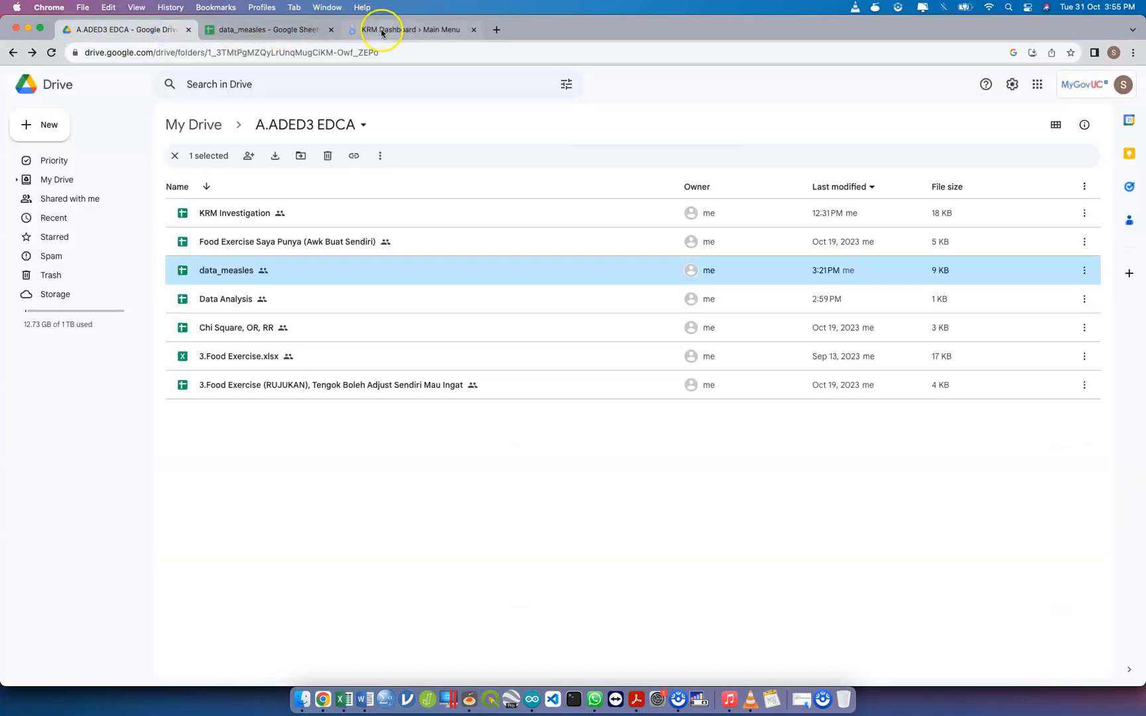
{"action": "left_click", "coordinate": [384, 29]}
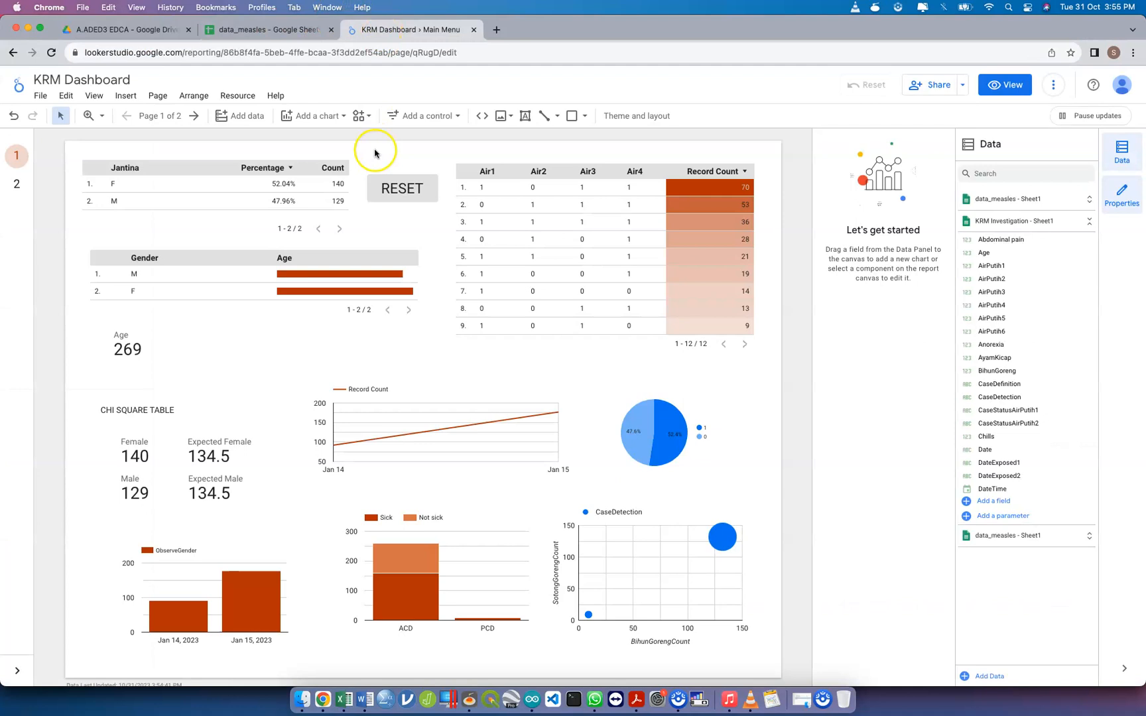
Add a blank page to the report and move it after the Analytic page
{"action": "left_click", "coordinate": [110, 258]}
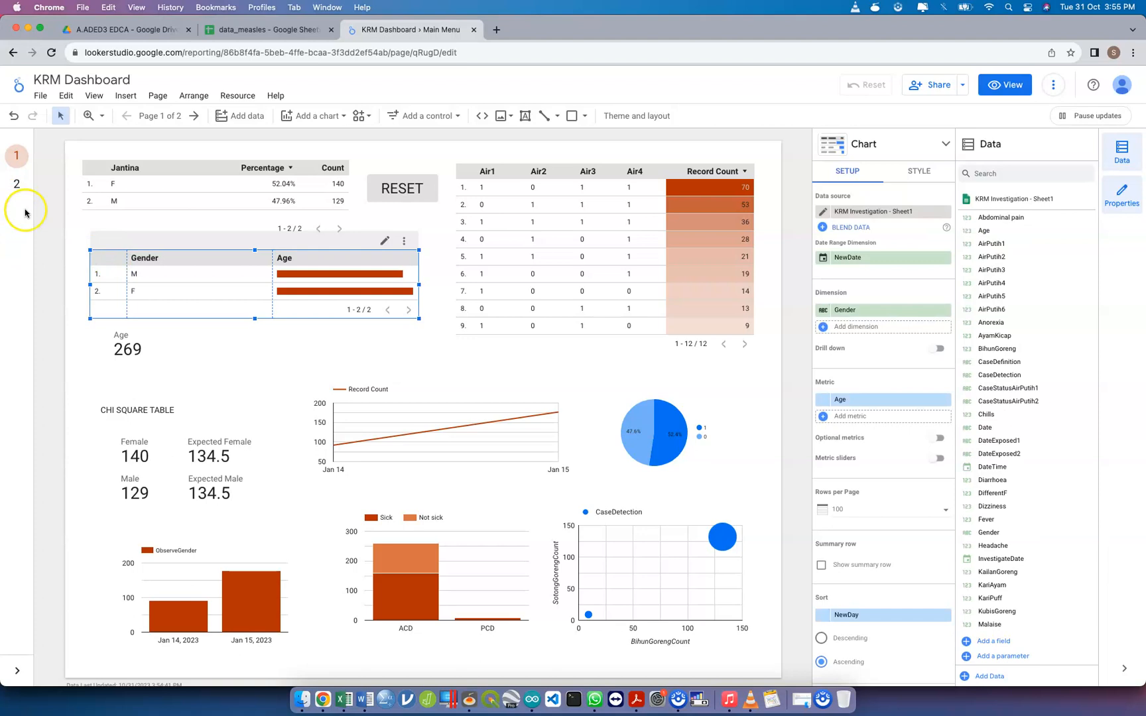
{"action": "left_click", "coordinate": [162, 119]}
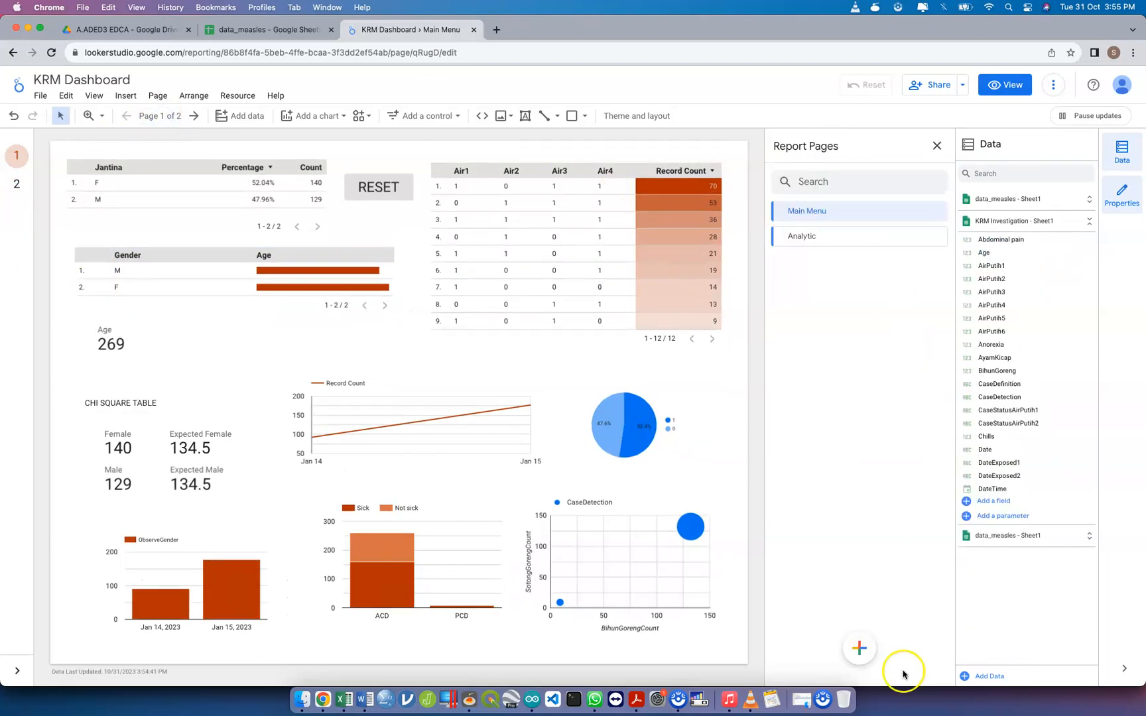
{"action": "mouse_move", "coordinate": [857, 649]}
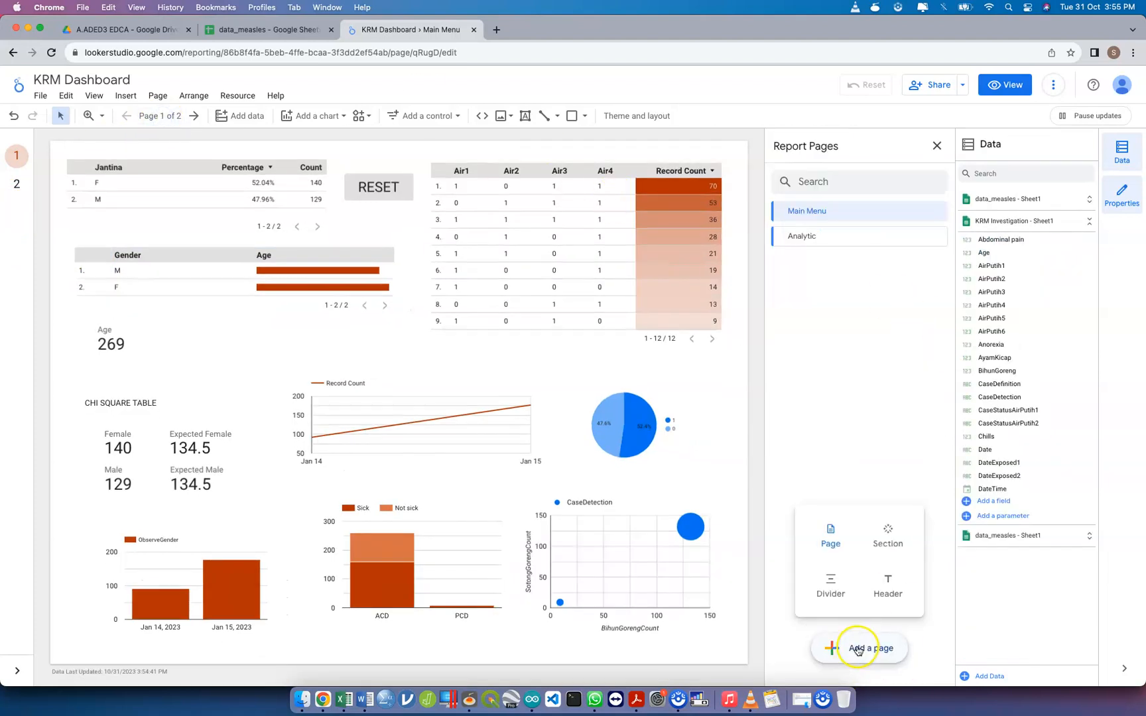
{"action": "left_click", "coordinate": [827, 555]}
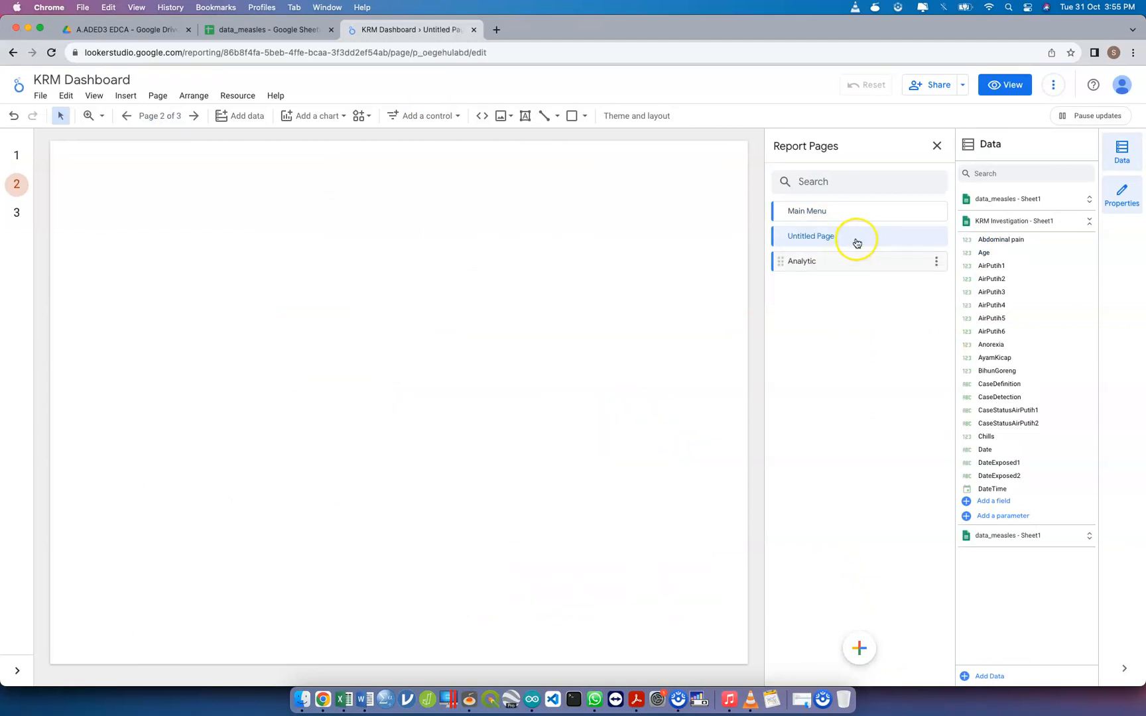
{"action": "left_click_drag", "start_coordinate": [779, 234], "coordinate": [806, 256]}
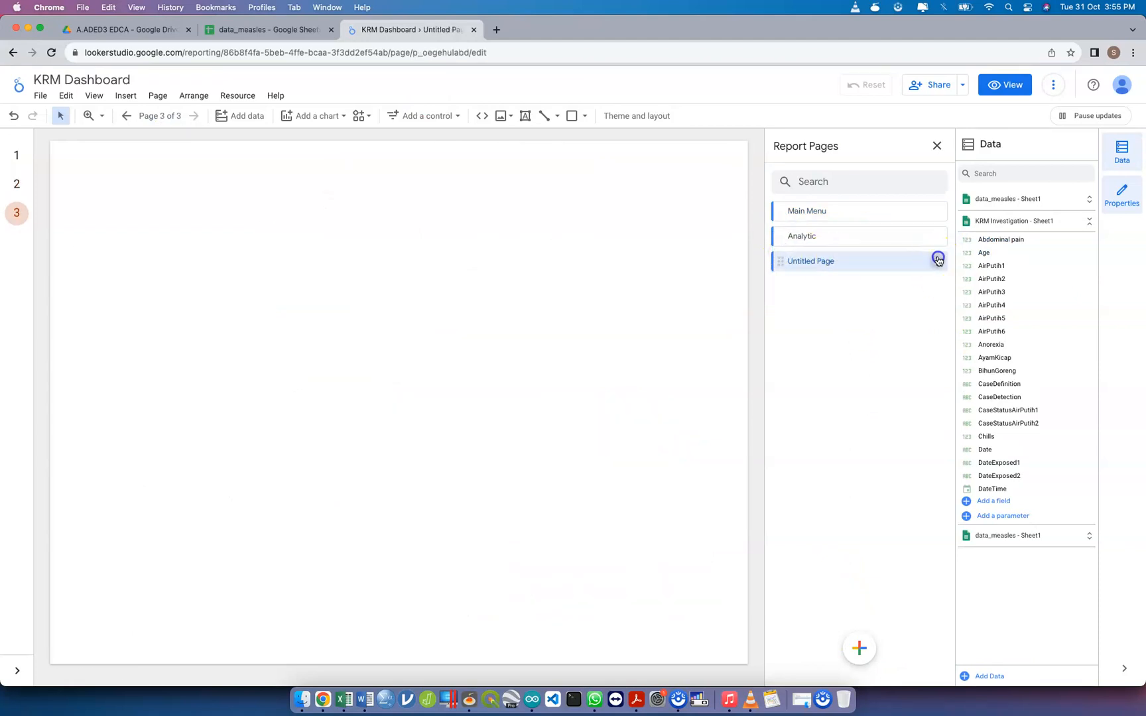
Rename the untitled report page to "Map & Graphic" and close the page list
{"action": "left_click", "coordinate": [938, 260]}
{"action": "left_click", "coordinate": [974, 270]}
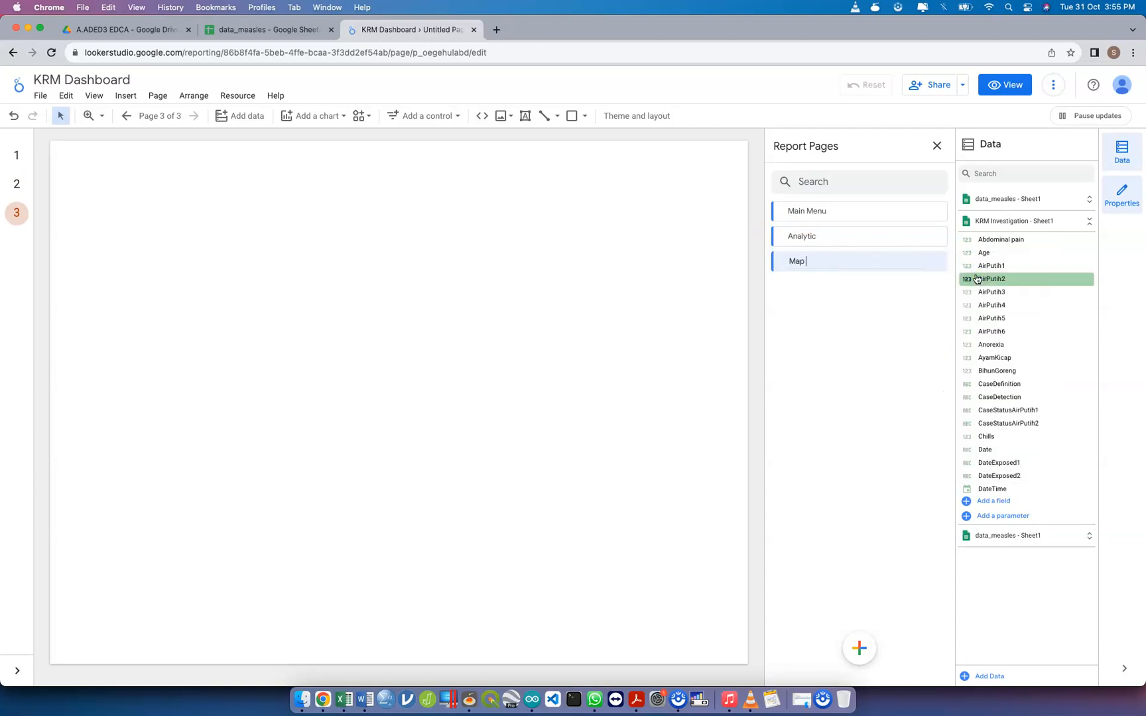
{"action": "type", "text": "Map & Graphic"}
{"action": "left_click", "coordinate": [596, 264]}
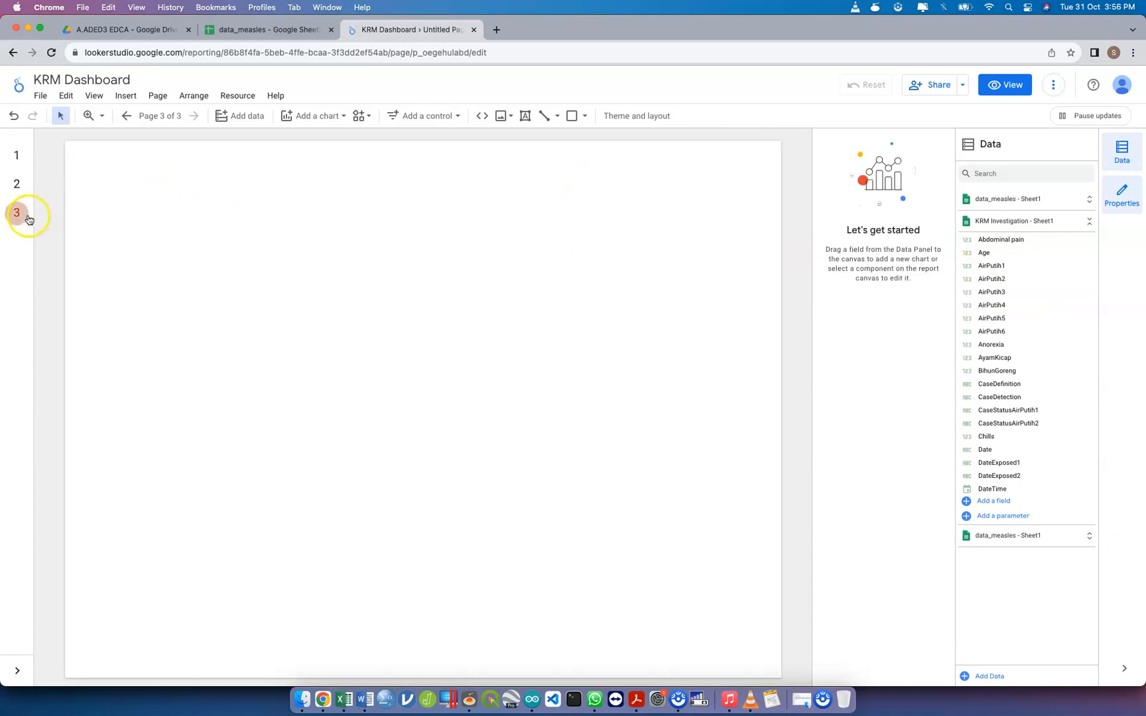
Remove both data_measles - Sheet1 data sources from the report, keeping KRM Investigation - Sheet1
{"action": "left_click", "coordinate": [1036, 206]}
{"action": "left_click", "coordinate": [1035, 206]}
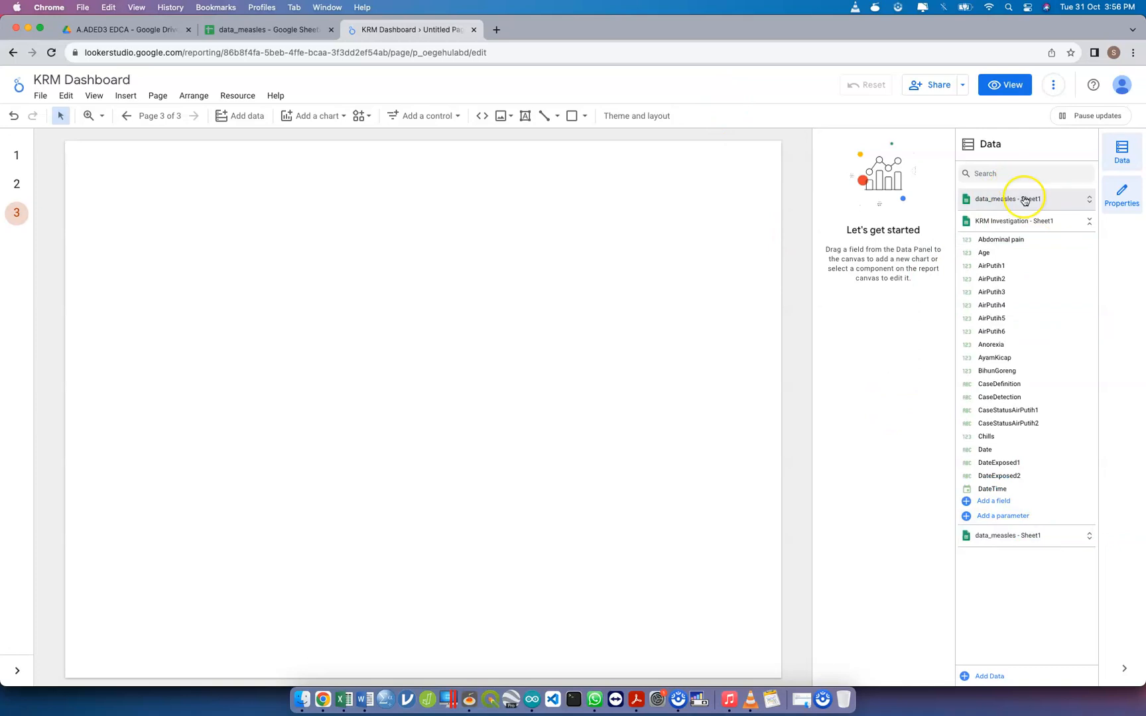
{"action": "left_click", "coordinate": [247, 97]}
{"action": "left_click", "coordinate": [249, 123]}
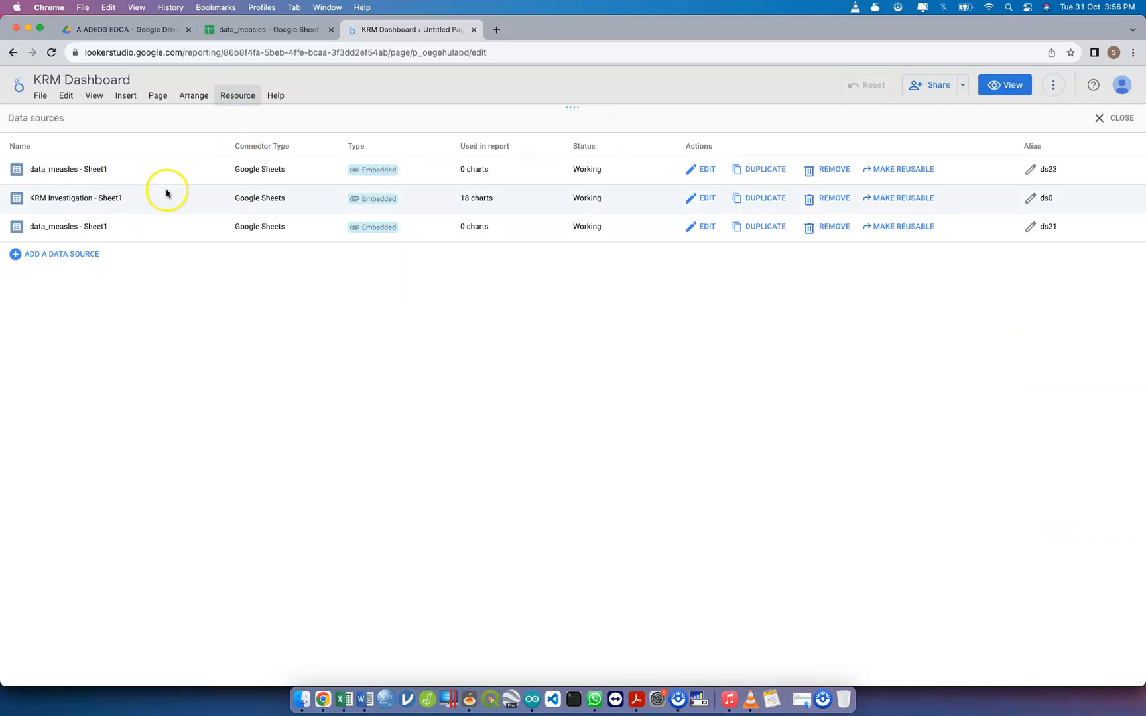
{"action": "left_click", "coordinate": [816, 166]}
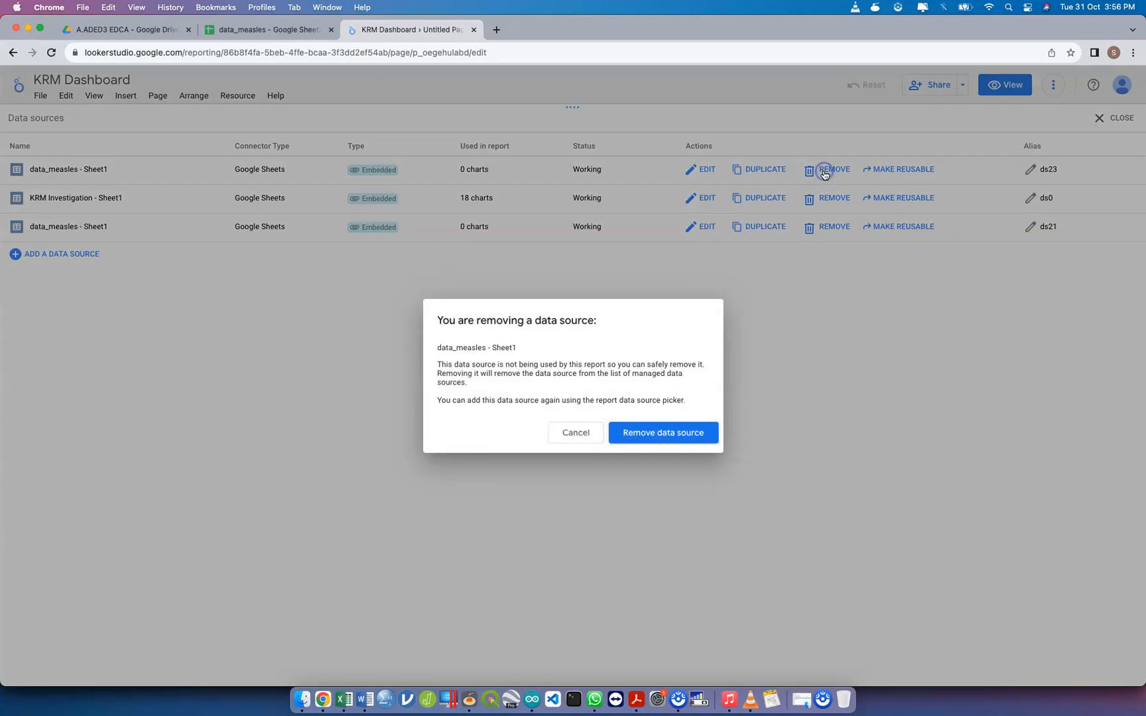
{"action": "left_click", "coordinate": [687, 430]}
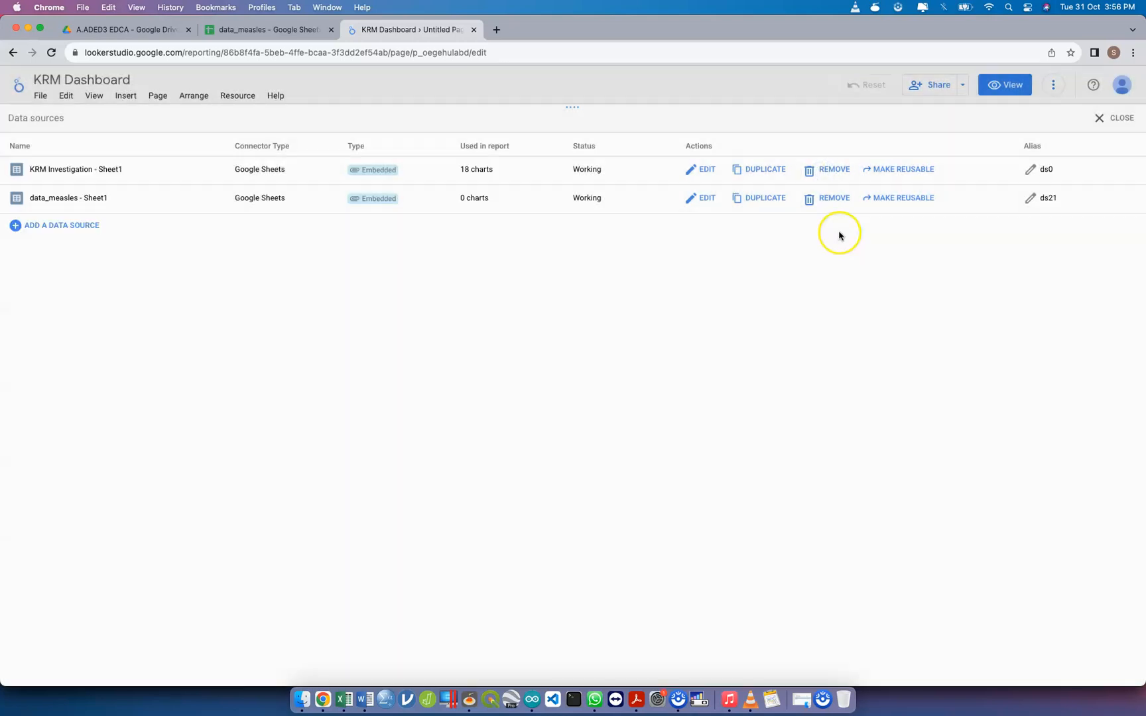
{"action": "left_click", "coordinate": [835, 200]}
{"action": "left_click", "coordinate": [682, 431]}
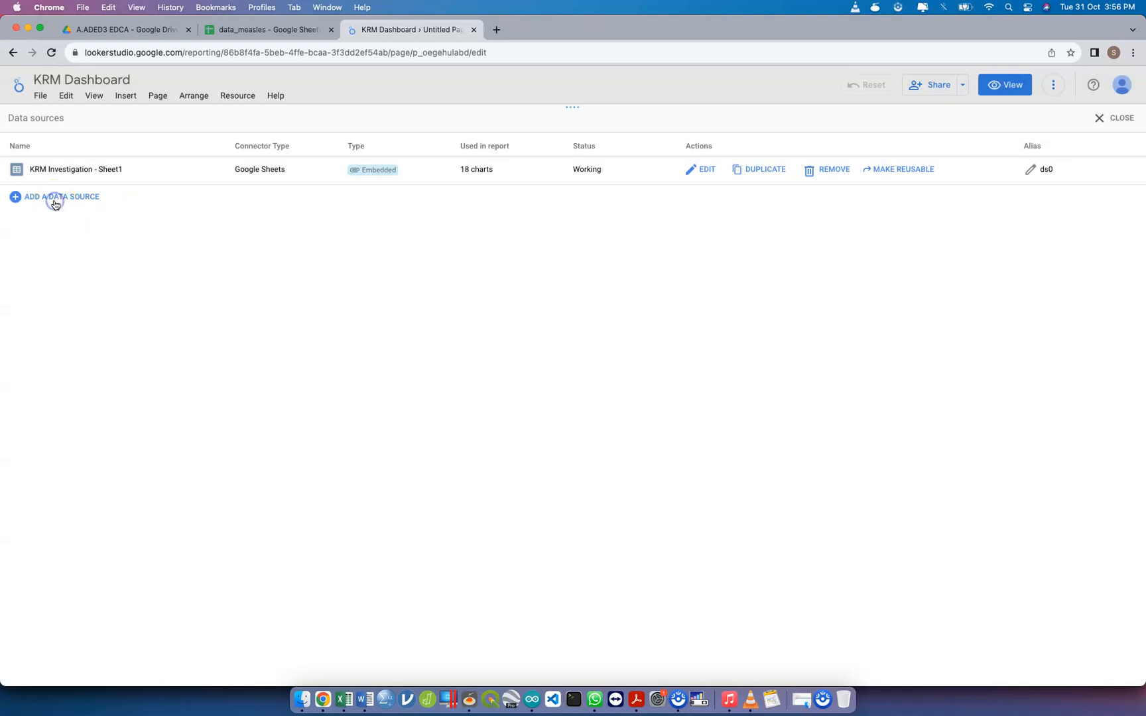
Add Sheet1 of the data_measles spreadsheet as a data source with the Google Sheets connector
{"action": "left_click", "coordinate": [55, 199]}
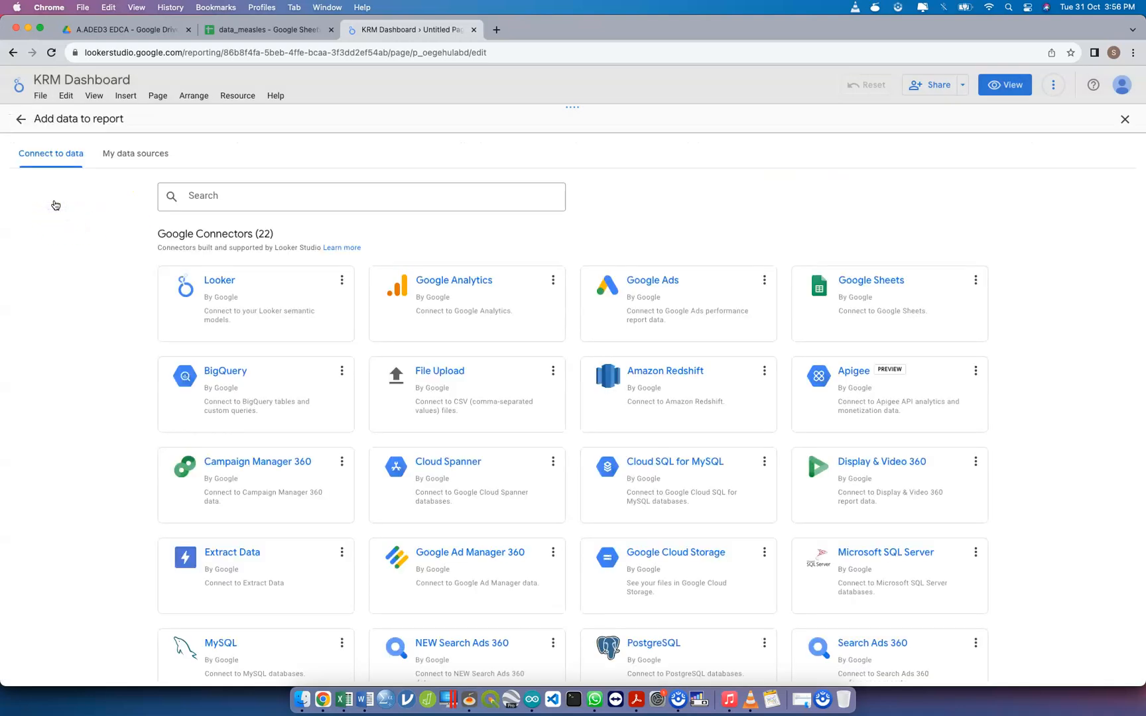
{"action": "left_click", "coordinate": [897, 329]}
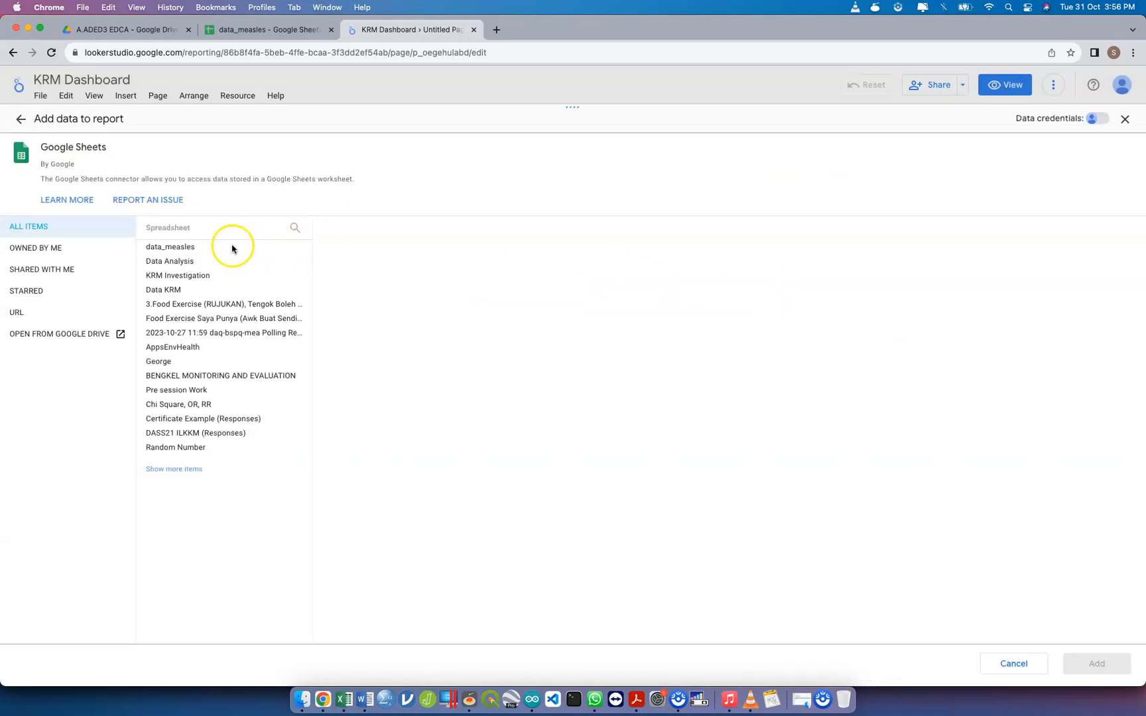
{"action": "left_click", "coordinate": [199, 249]}
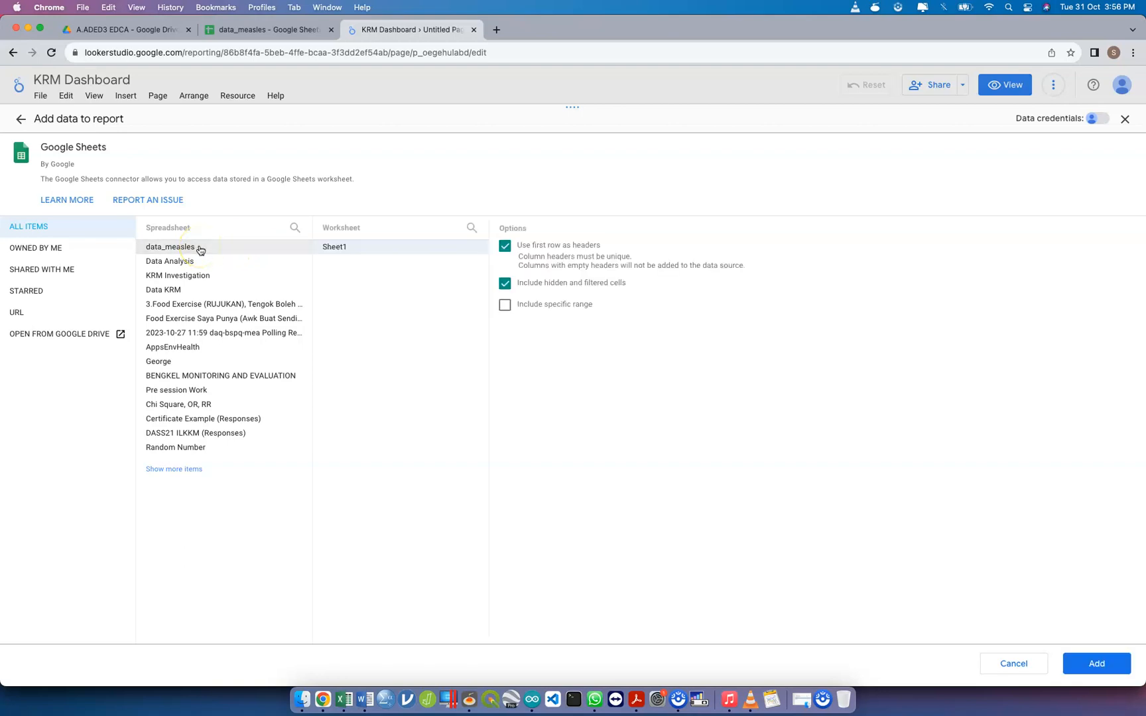
{"action": "left_click", "coordinate": [1095, 663]}
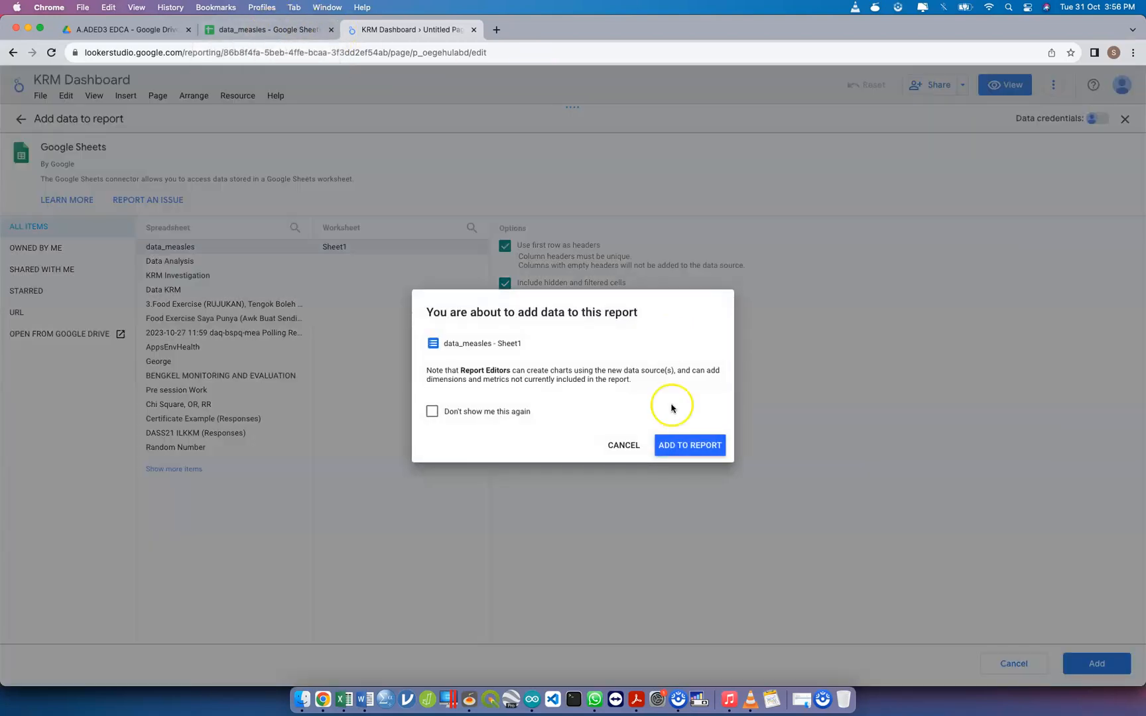
{"action": "left_click", "coordinate": [681, 454]}
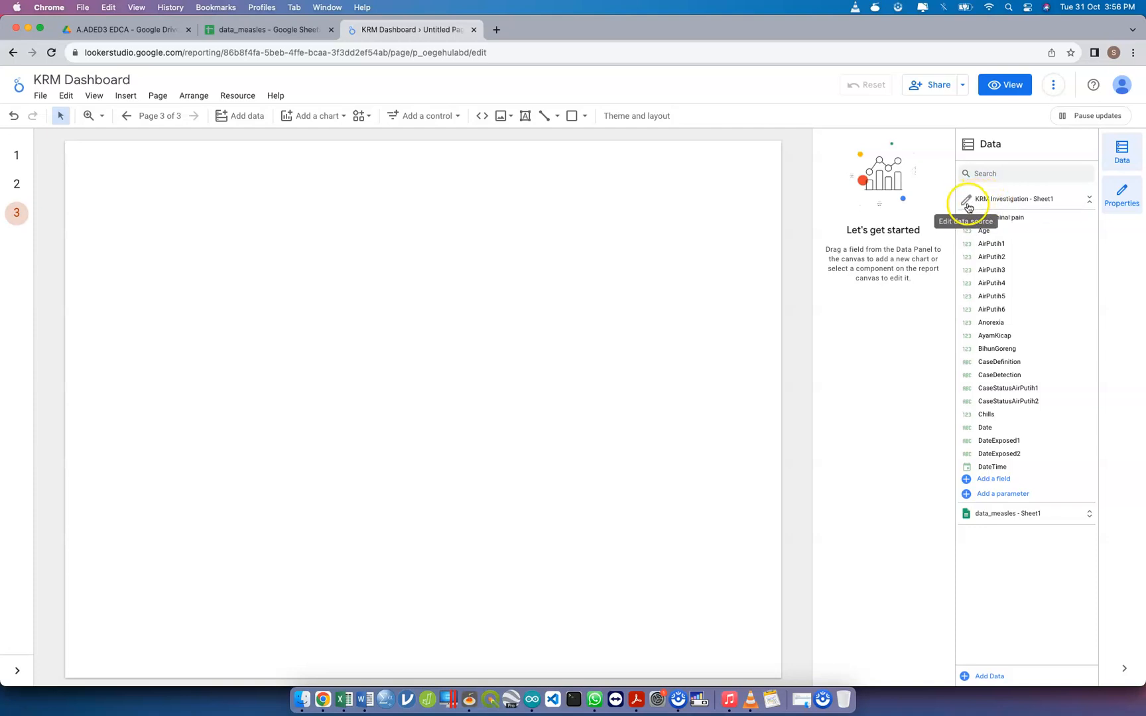
{"action": "left_click", "coordinate": [968, 201]}
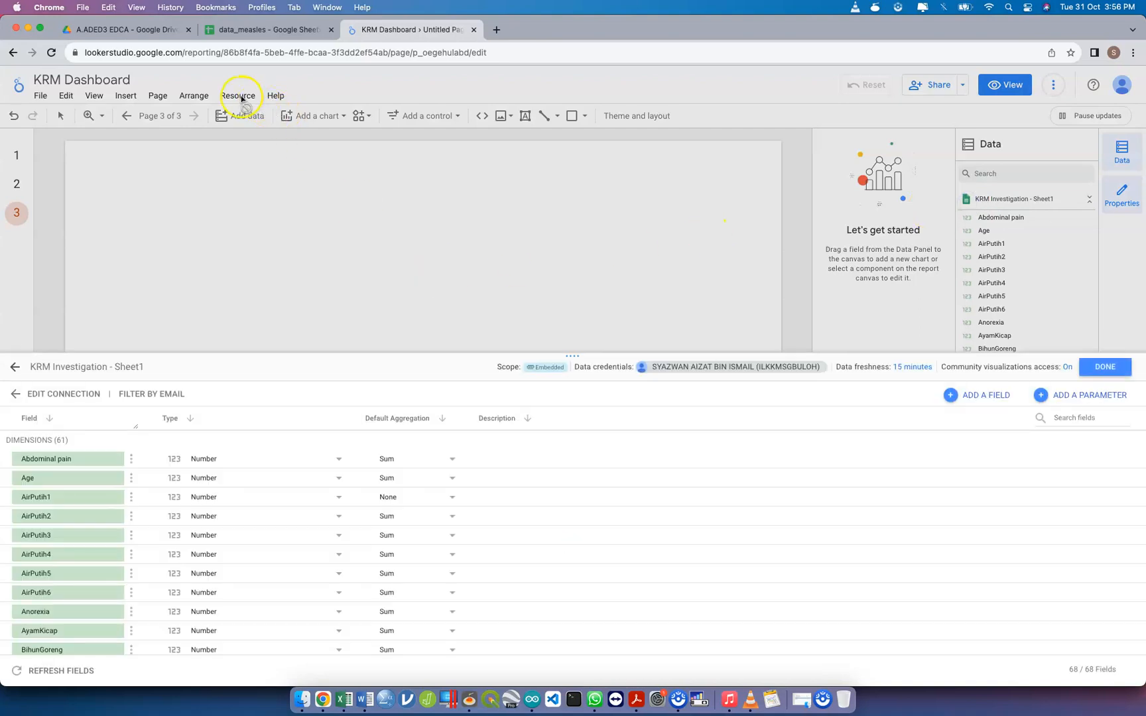
{"action": "left_click", "coordinate": [1105, 367]}
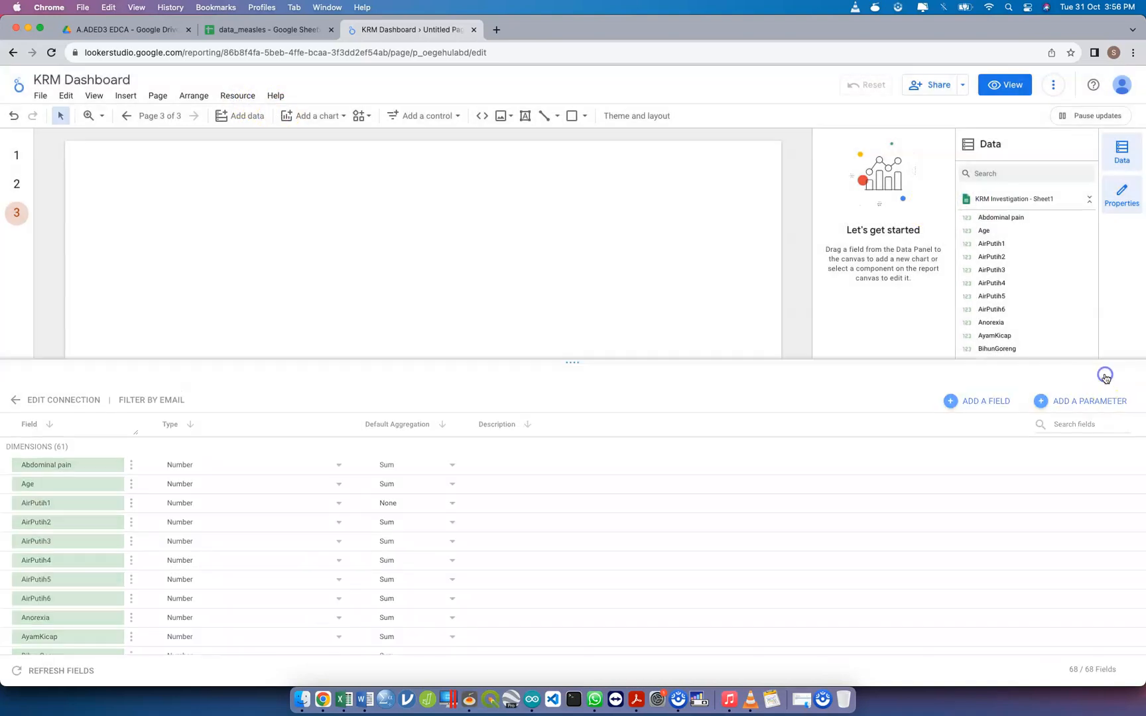
{"action": "left_click", "coordinate": [242, 95]}
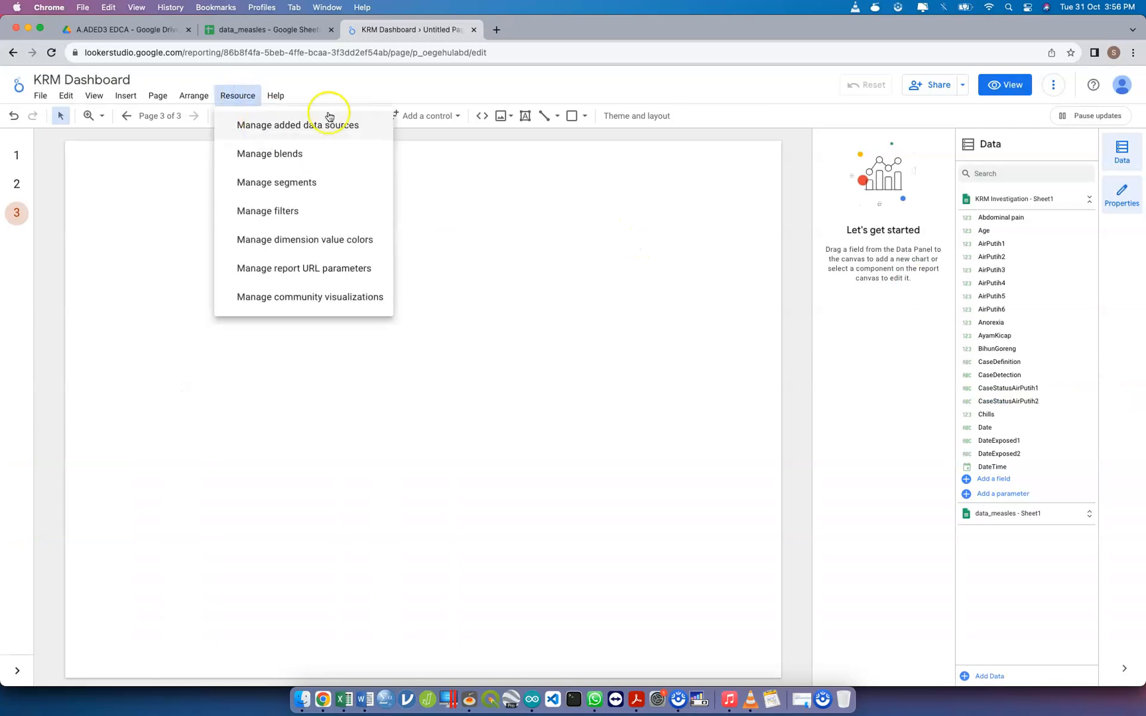
{"action": "left_click", "coordinate": [981, 202]}
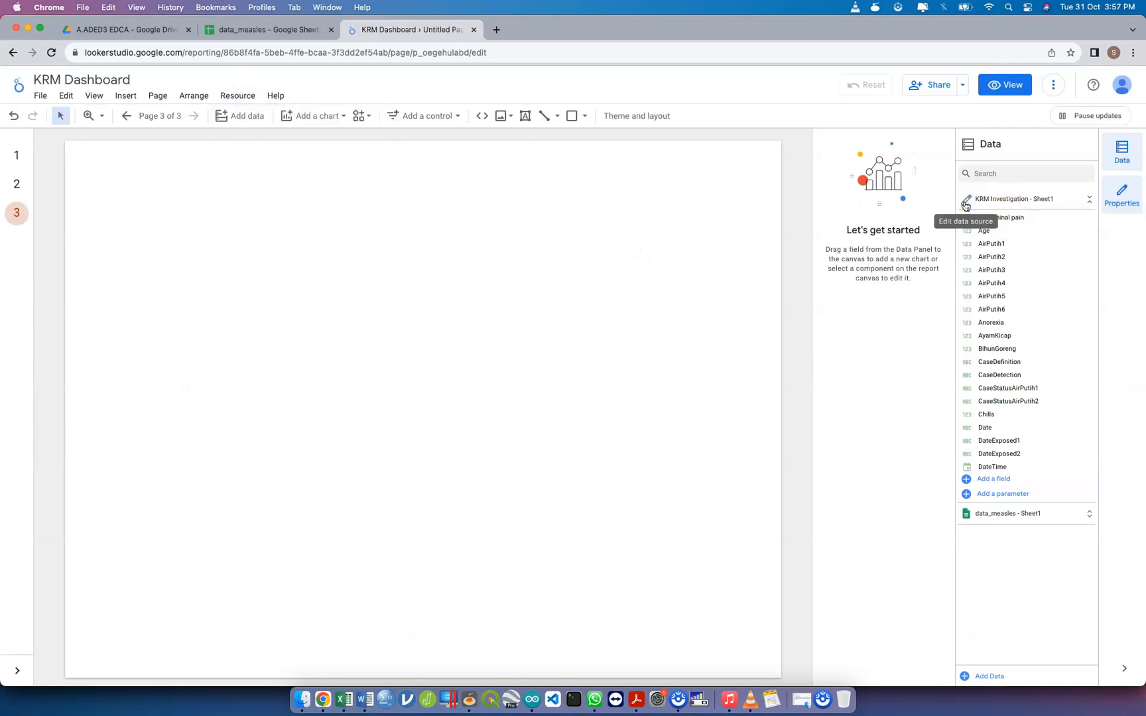
{"action": "left_click", "coordinate": [966, 199]}
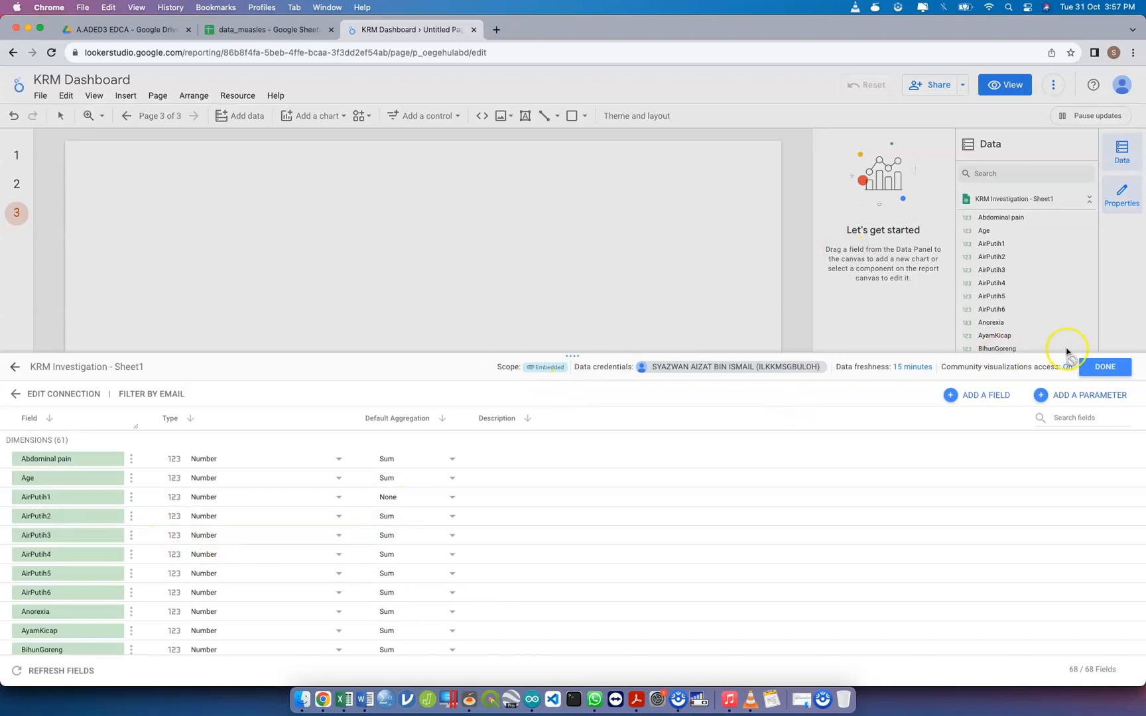
{"action": "left_click", "coordinate": [1087, 365]}
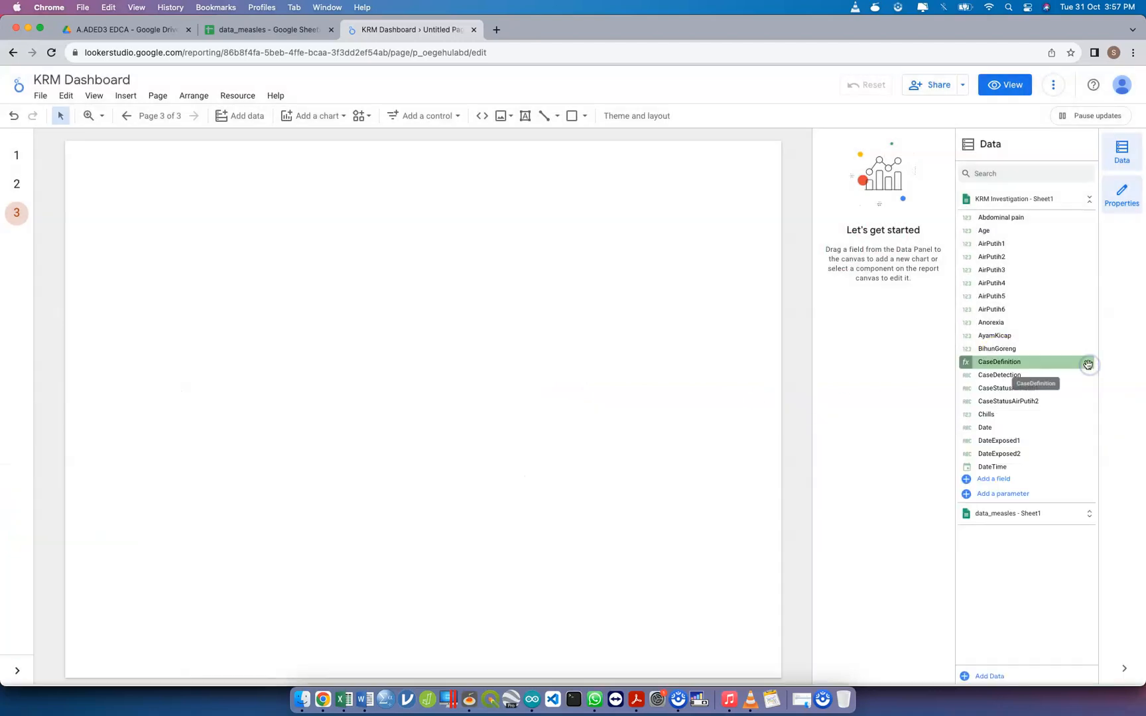
Edit the data_measles - Sheet1 data source to set the latlong field's type to Latitude, Longitude
{"action": "left_click", "coordinate": [1013, 199]}
{"action": "left_click", "coordinate": [967, 224]}
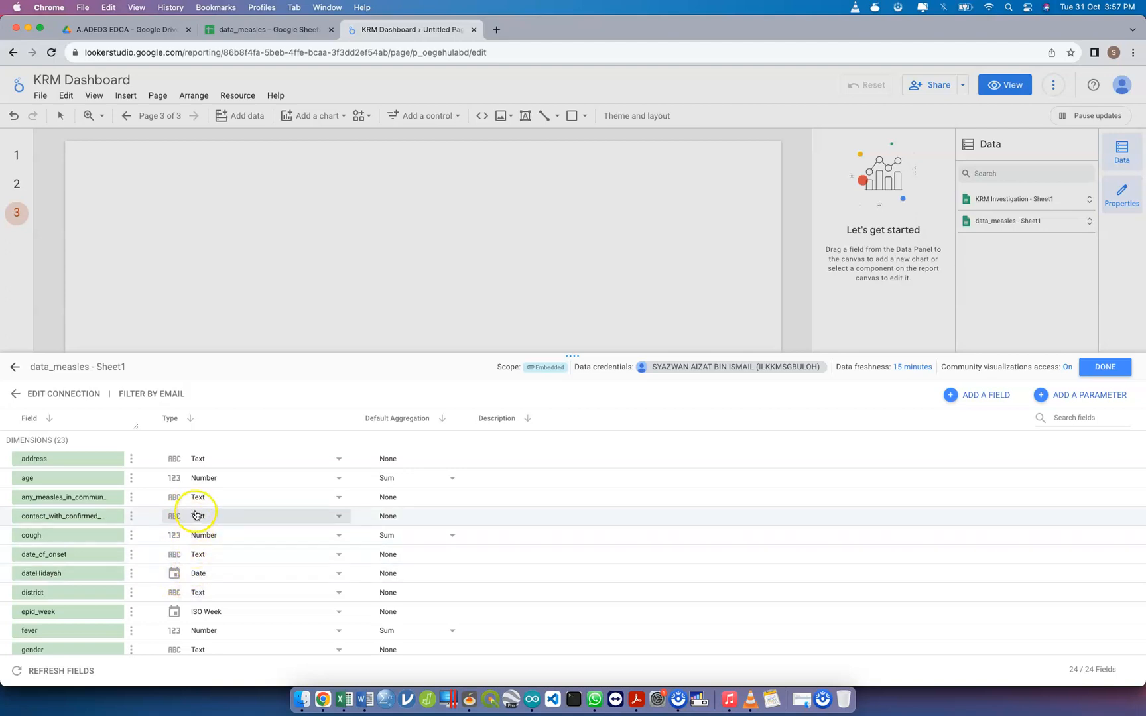
{"action": "scroll", "coordinate": [189, 540], "scroll_direction": "down", "scroll_amount": 3}
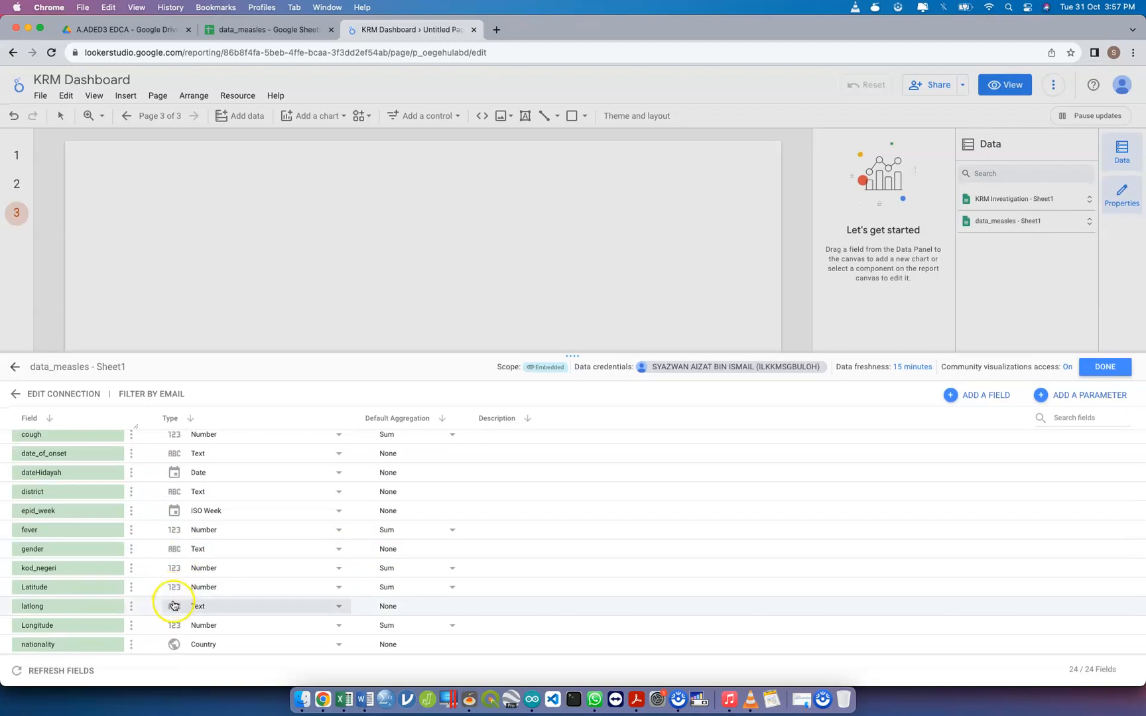
{"action": "left_click", "coordinate": [173, 604]}
{"action": "mouse_move", "coordinate": [265, 628]}
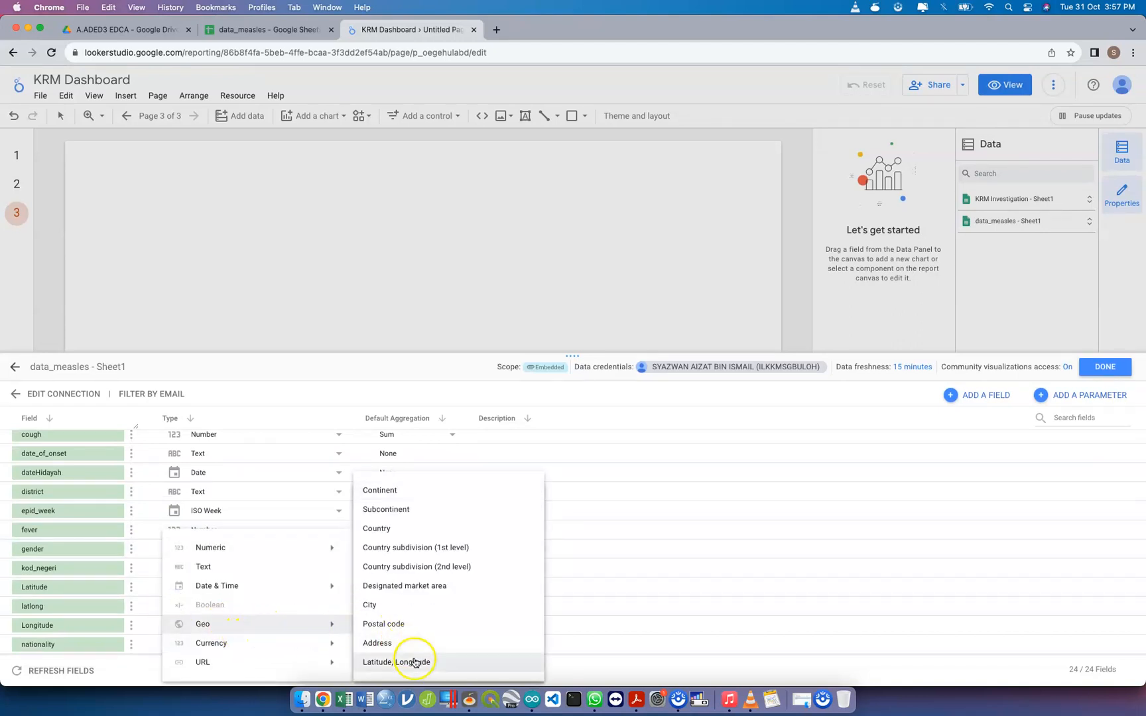
{"action": "left_click", "coordinate": [414, 661]}
{"action": "left_click", "coordinate": [678, 412]}
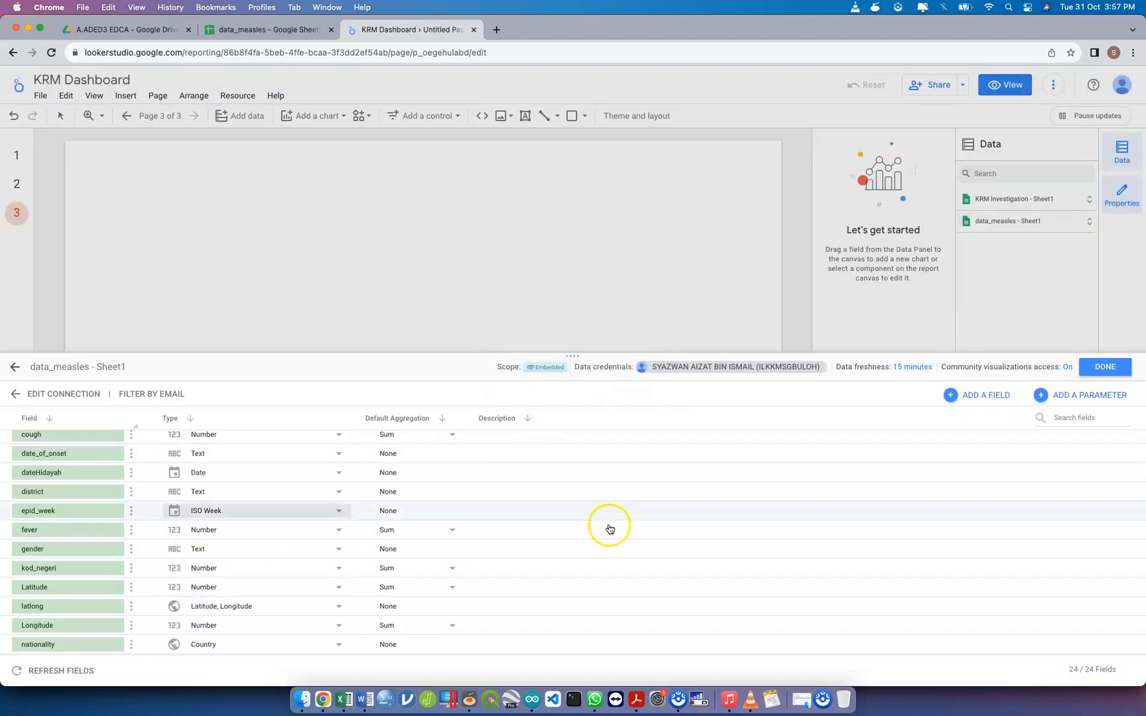
{"action": "left_click", "coordinate": [1103, 367]}
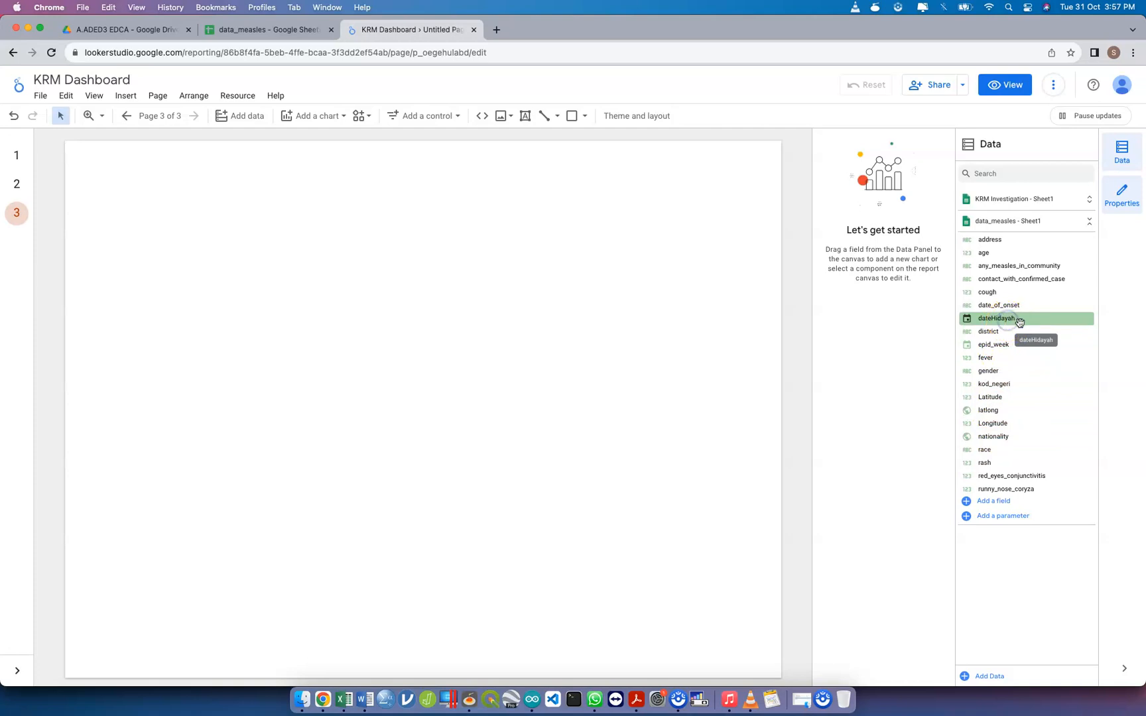
Create a chart from data_measles' dateHidayah field in the upper-left part of the blank page
{"action": "left_click_drag", "start_coordinate": [980, 322], "coordinate": [449, 240]}
{"action": "left_click_drag", "start_coordinate": [211, 223], "coordinate": [154, 198]}
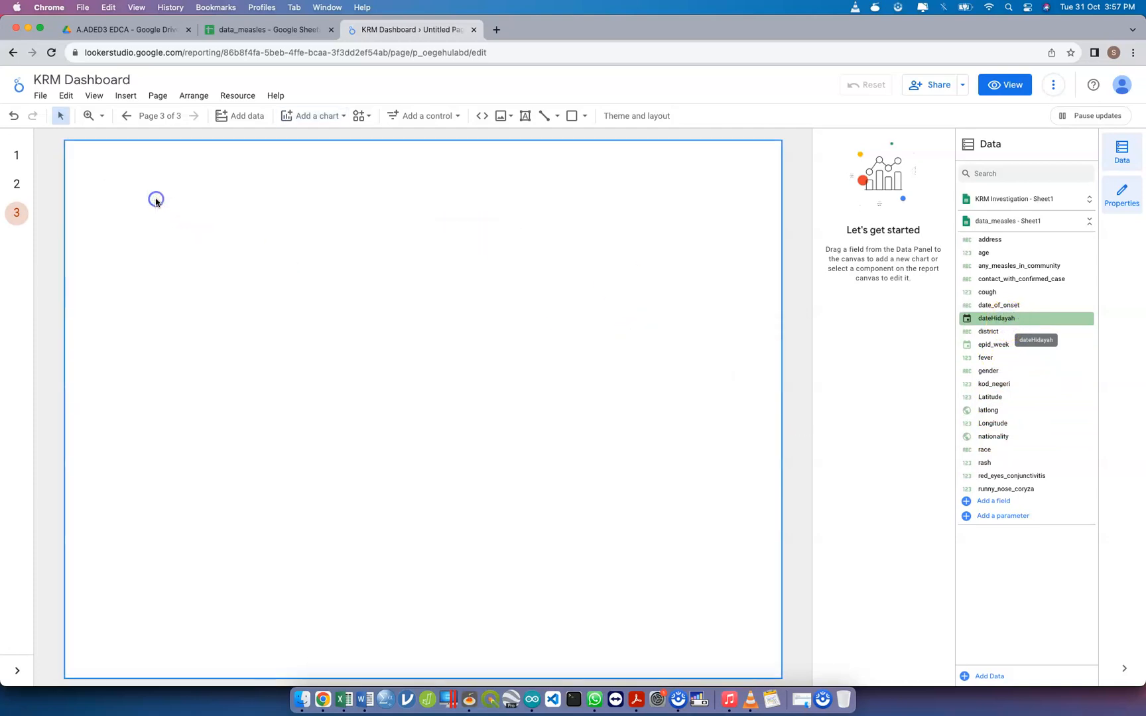
{"action": "left_click", "coordinate": [271, 269]}
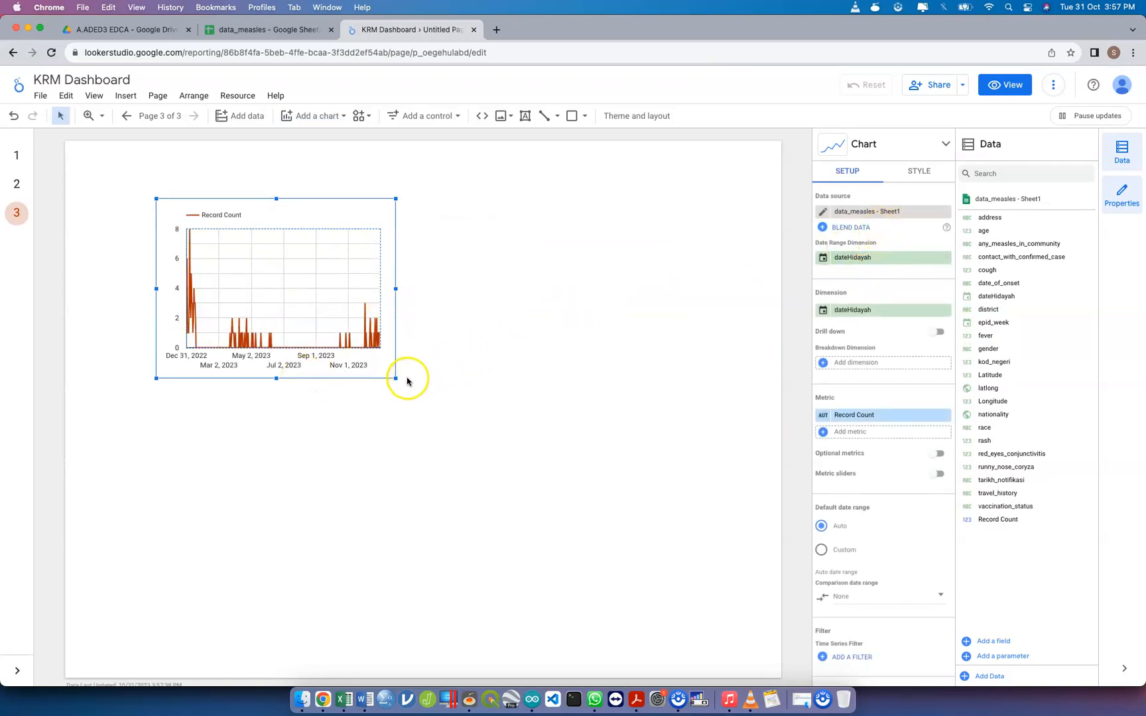
Enlarge the dateHidayah time series chart and delete it from the page
{"action": "left_click_drag", "start_coordinate": [395, 380], "coordinate": [533, 421]}
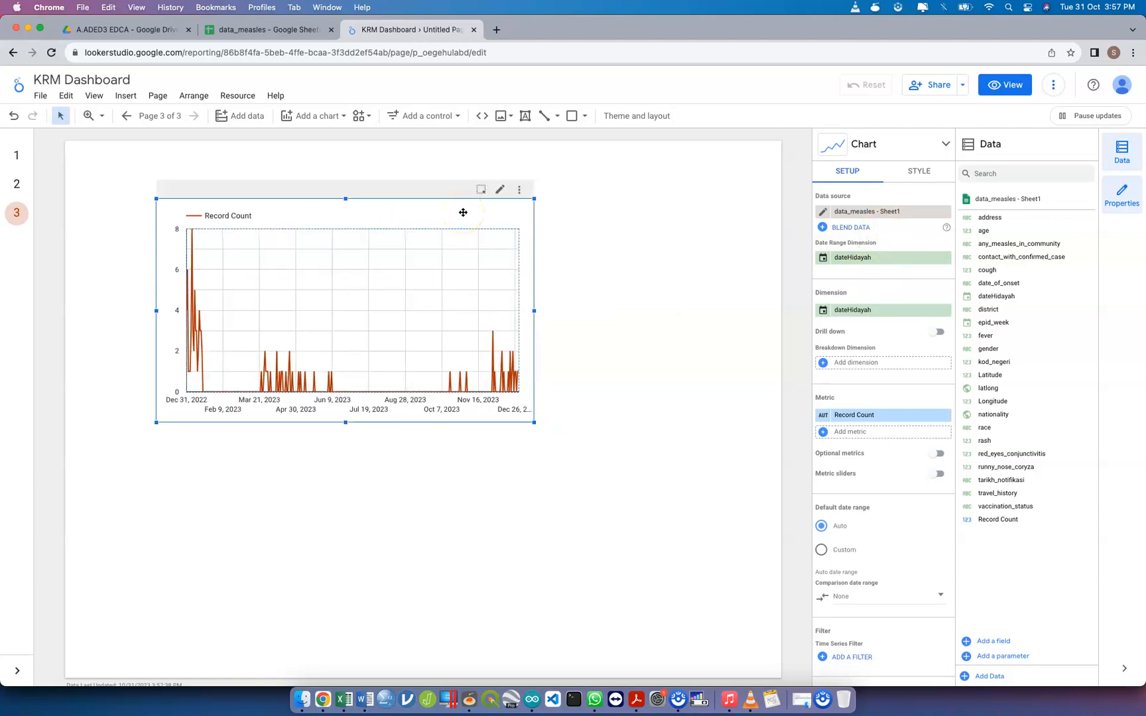
{"action": "key", "text": "Delete"}
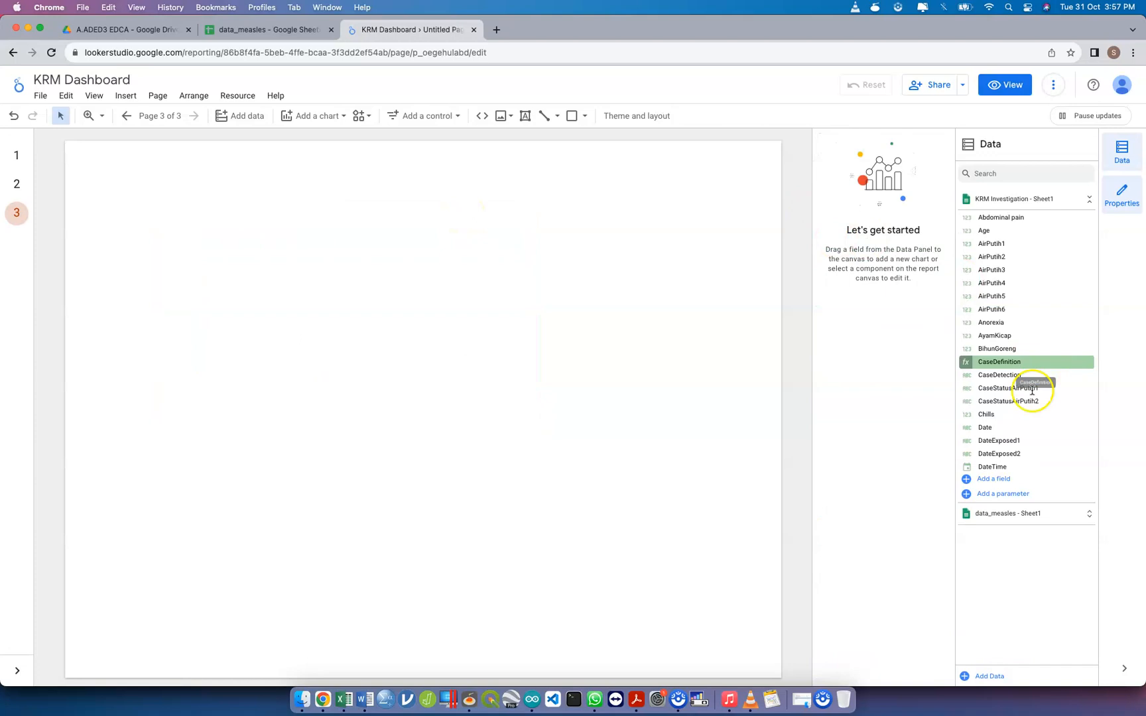
Start a new calculated field named NewDay in the data_measles - Sheet1 data source
{"action": "left_click", "coordinate": [991, 515]}
{"action": "scroll", "coordinate": [995, 517], "scroll_direction": "down", "scroll_amount": 6}
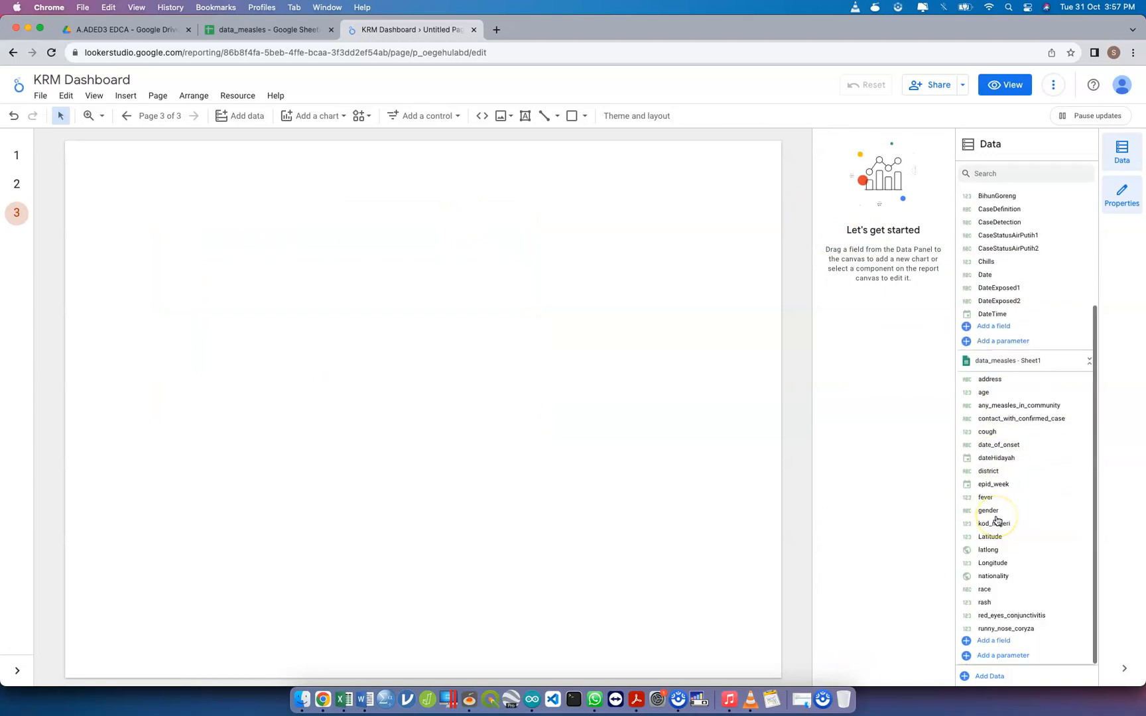
{"action": "left_click", "coordinate": [994, 641]}
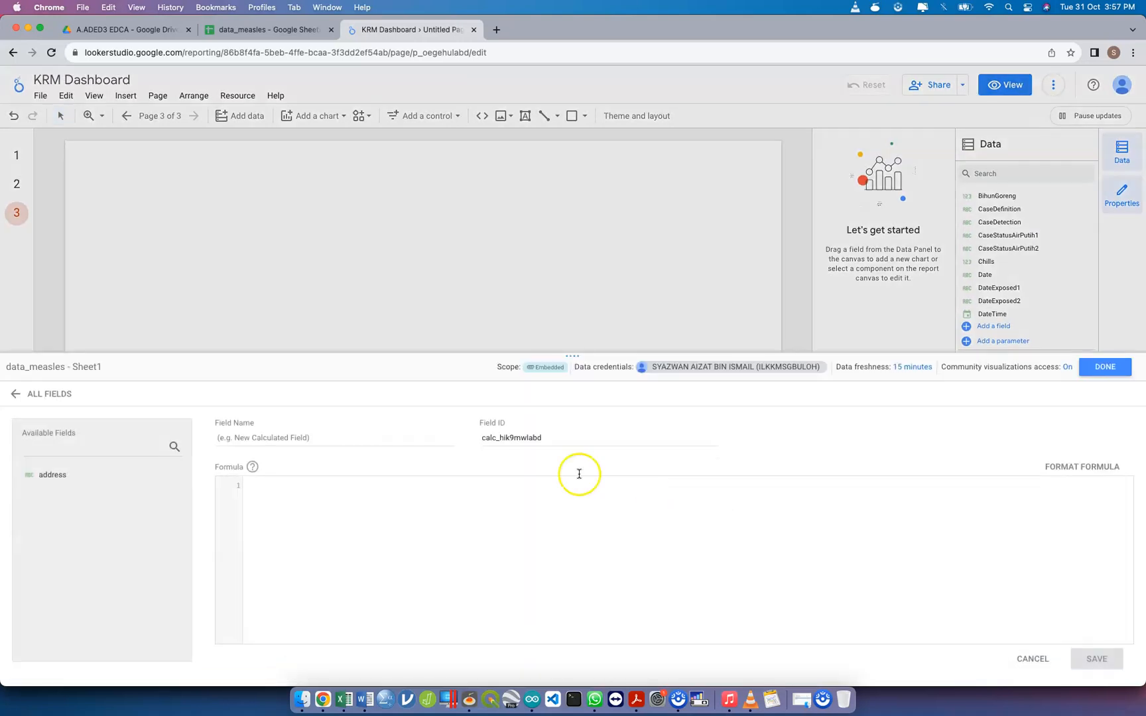
{"action": "type", "text": "New"}
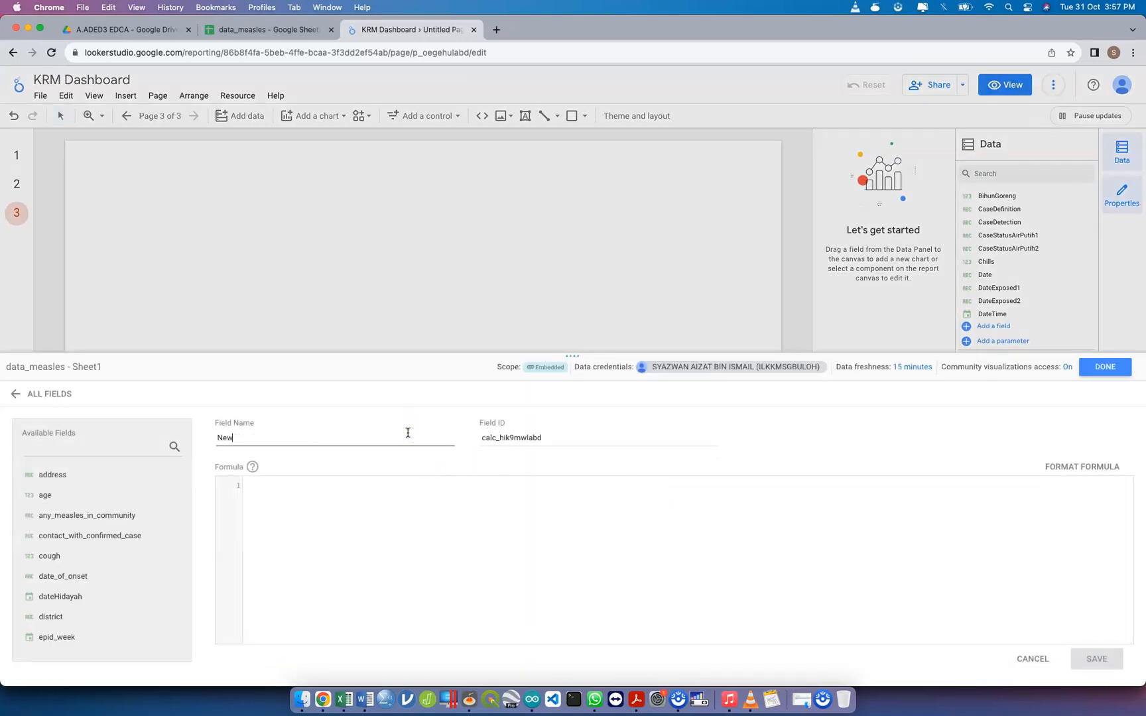
{"action": "type", "text": "Day"}
Enter EXTRACT(DAY from dateHidayah) as the NewDay formula, copy the formula and save the field
{"action": "left_click", "coordinate": [390, 491]}
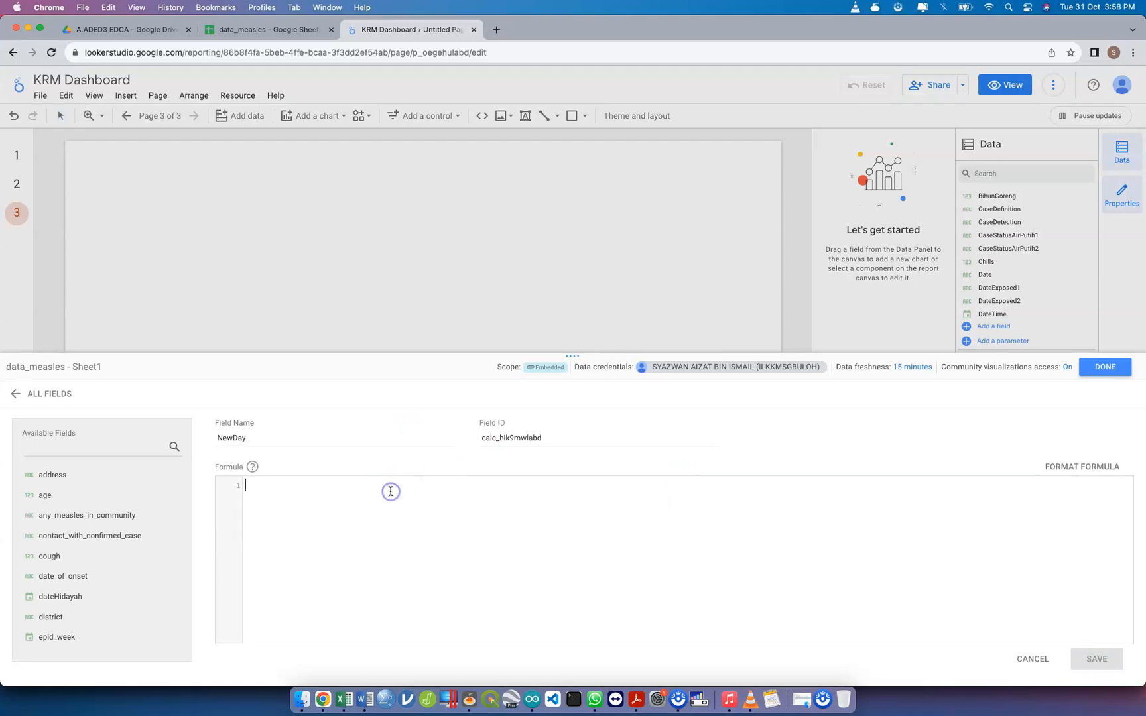
{"action": "type", "text": "EXTRAC"}
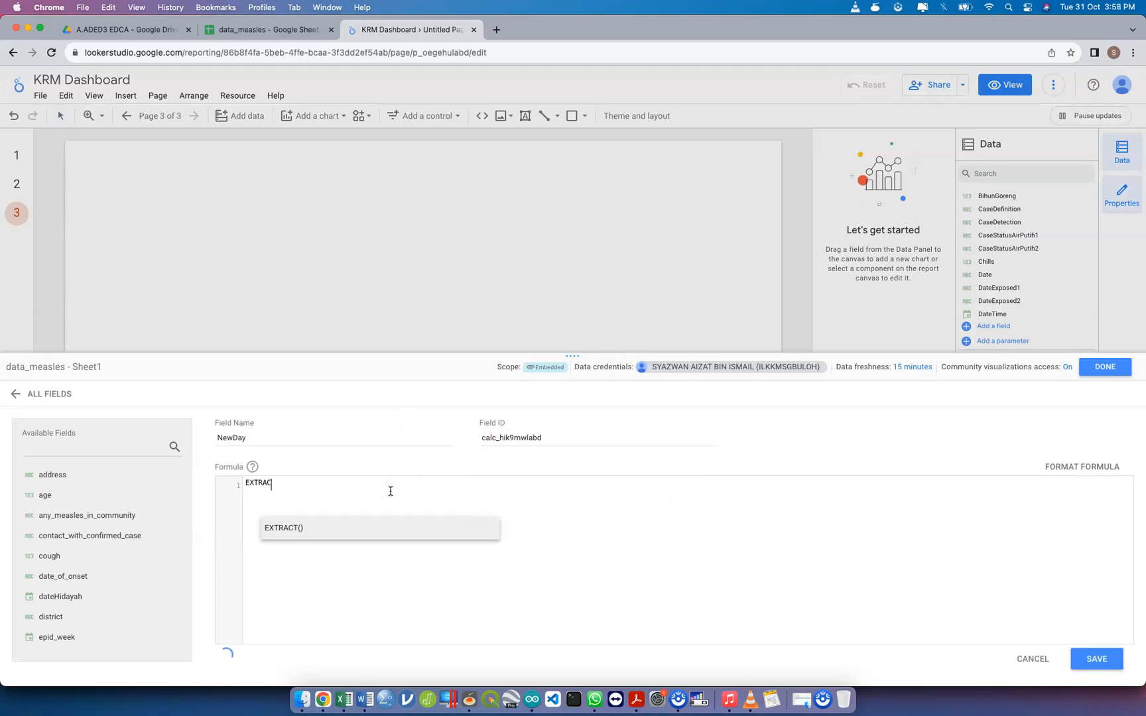
{"action": "left_click", "coordinate": [378, 530]}
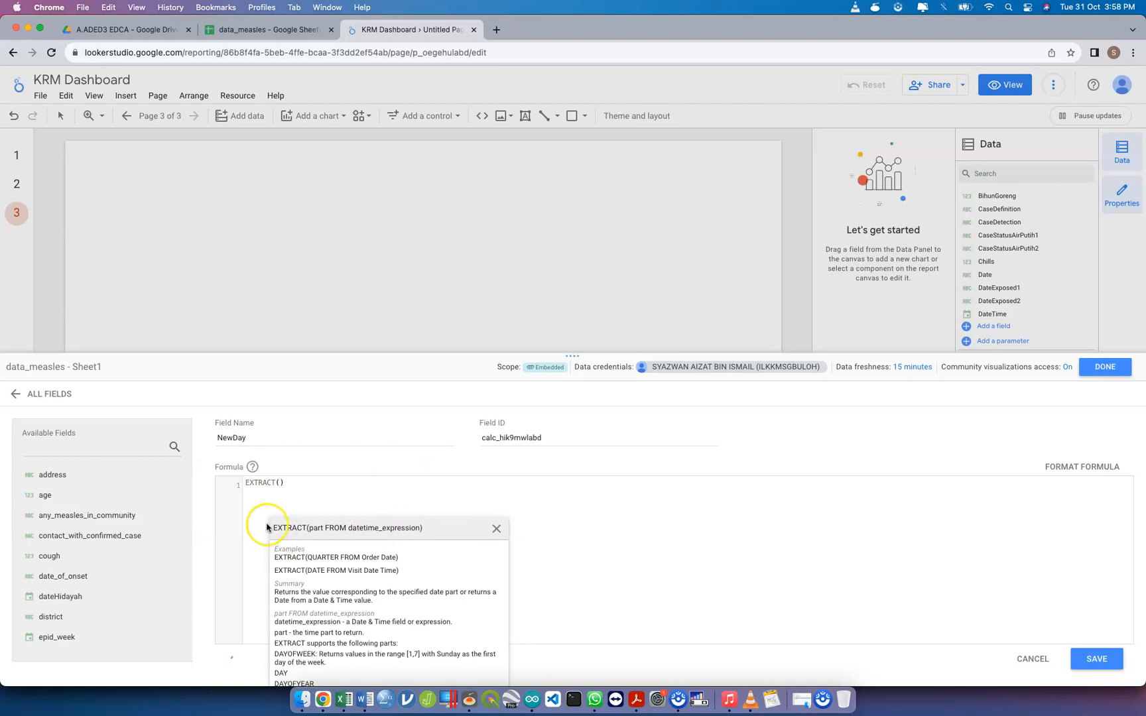
{"action": "type", "text": "DAY from"}
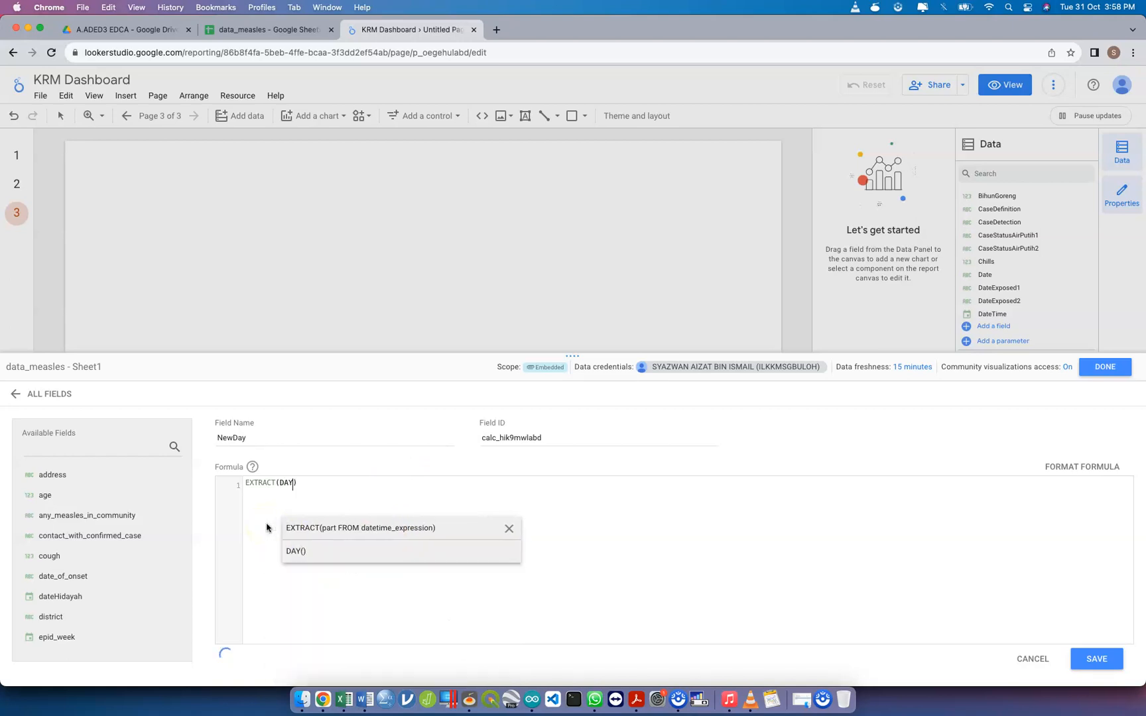
{"action": "type", "text": " date"}
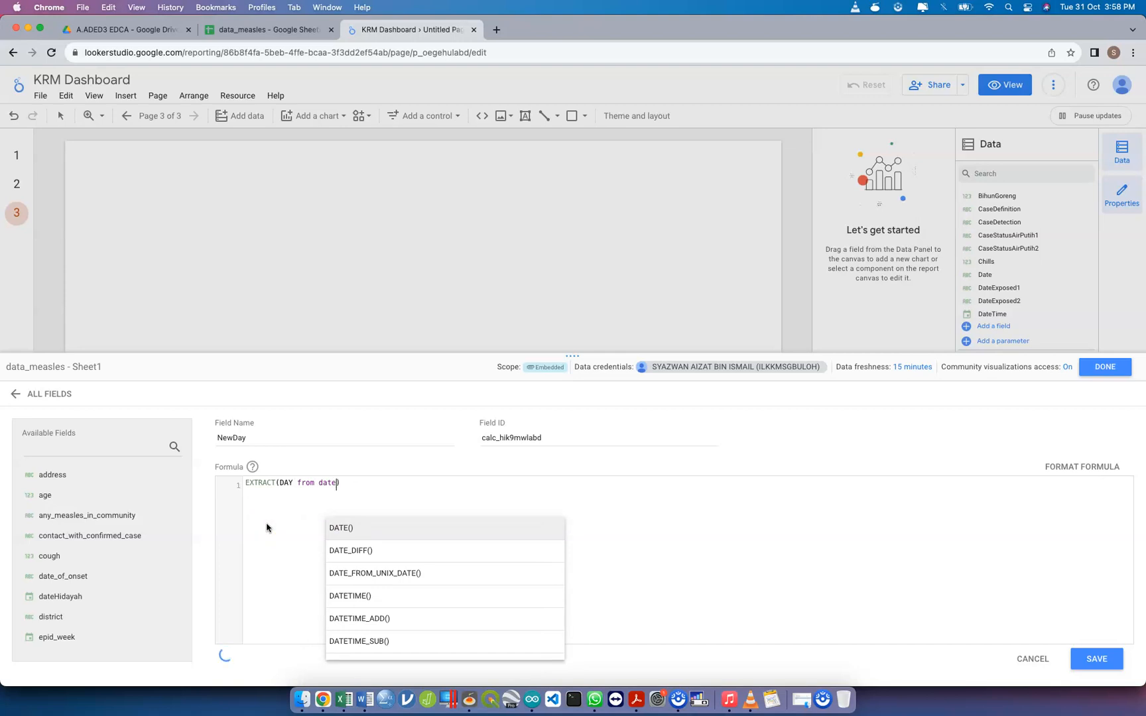
{"action": "type", "text": "Hi"}
{"action": "left_click", "coordinate": [392, 531]}
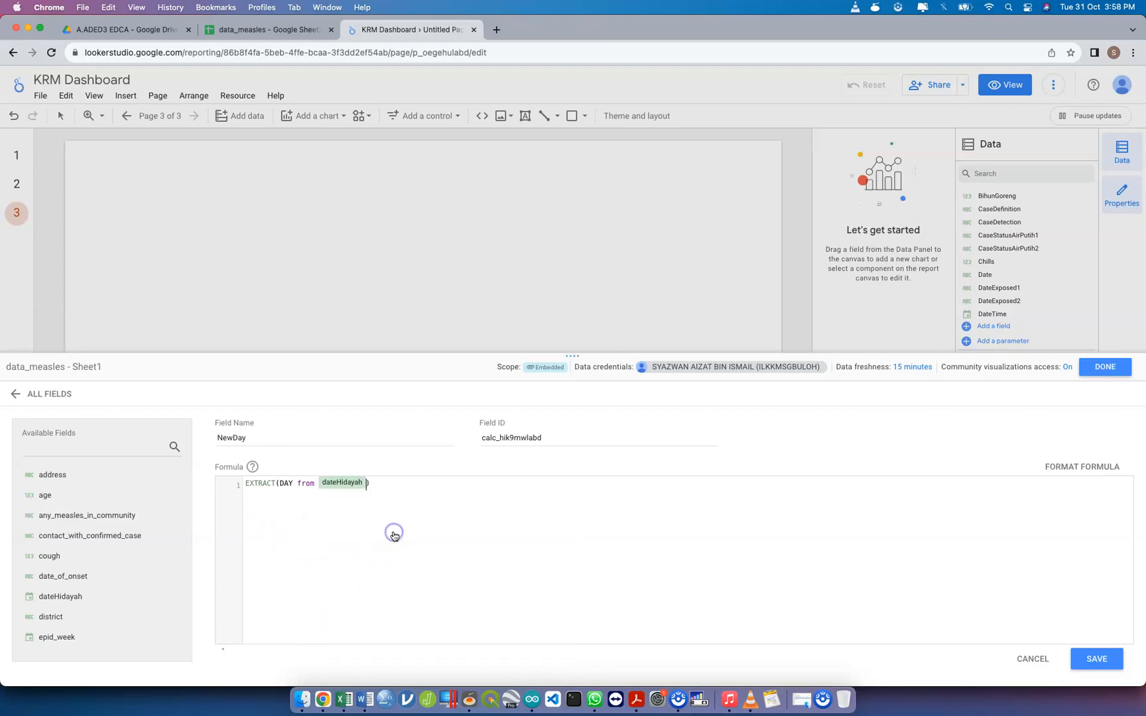
{"action": "key", "text": "super+a"}
{"action": "key", "text": "super+c"}
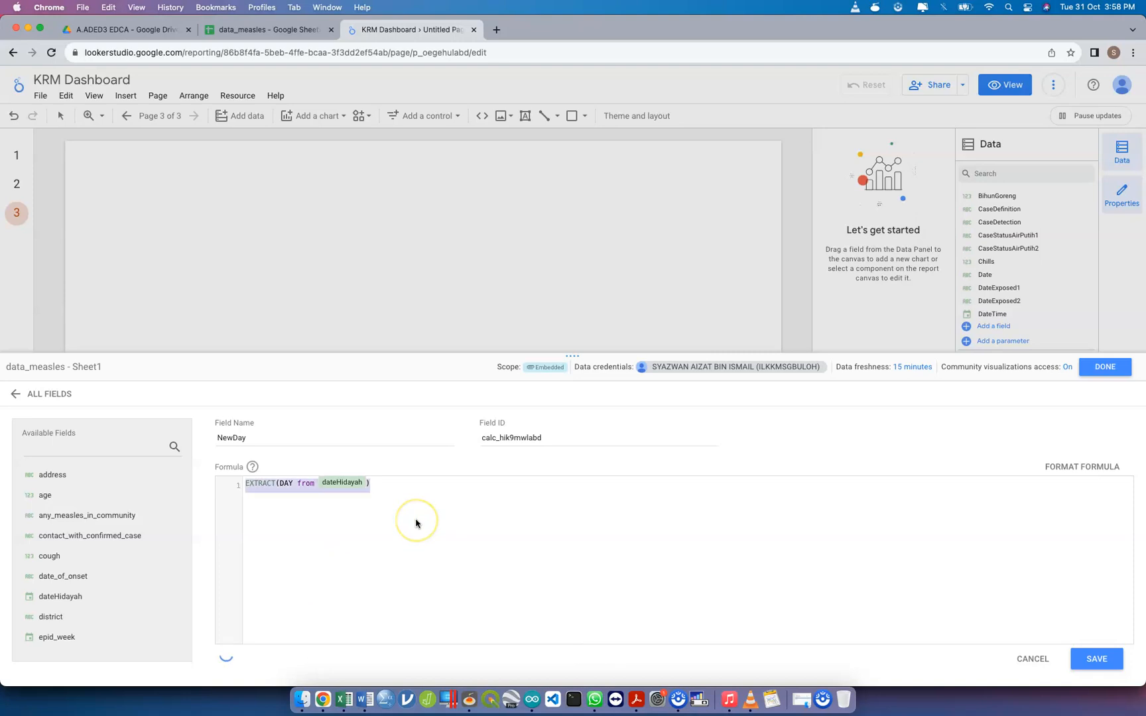
{"action": "left_click", "coordinate": [1094, 658]}
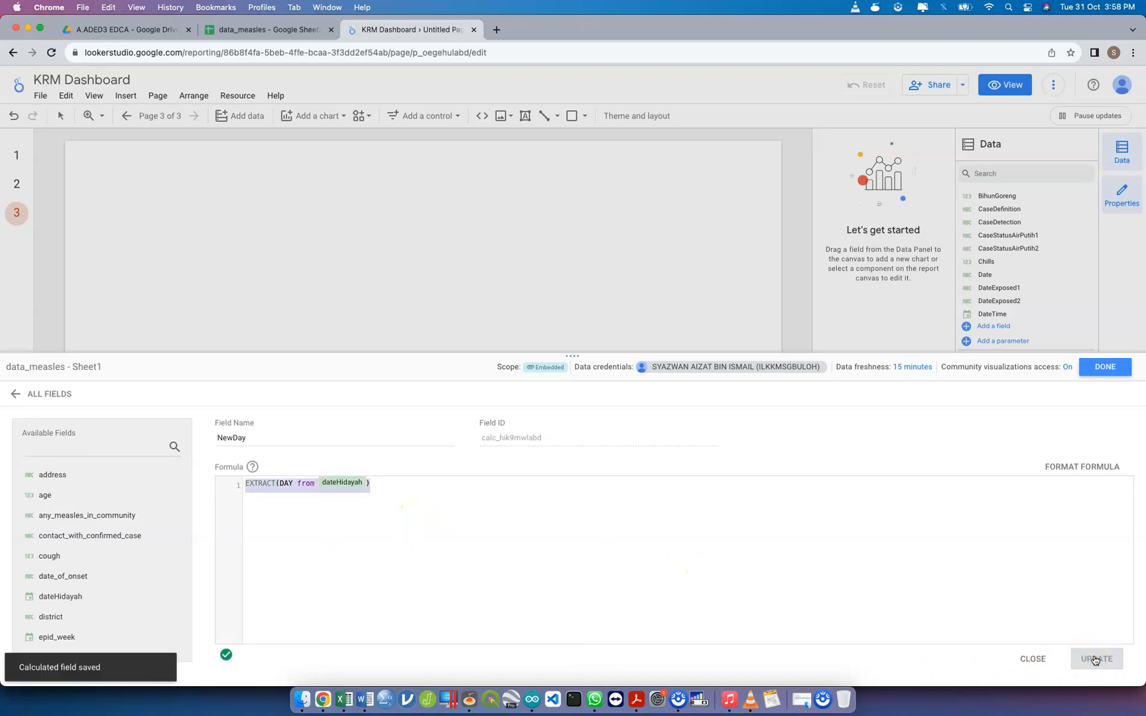
{"action": "left_click", "coordinate": [1102, 375]}
Start another calculated field in data_measles - Sheet1 and name it NewMonth
{"action": "scroll", "coordinate": [1018, 542], "scroll_direction": "down", "scroll_amount": 1}
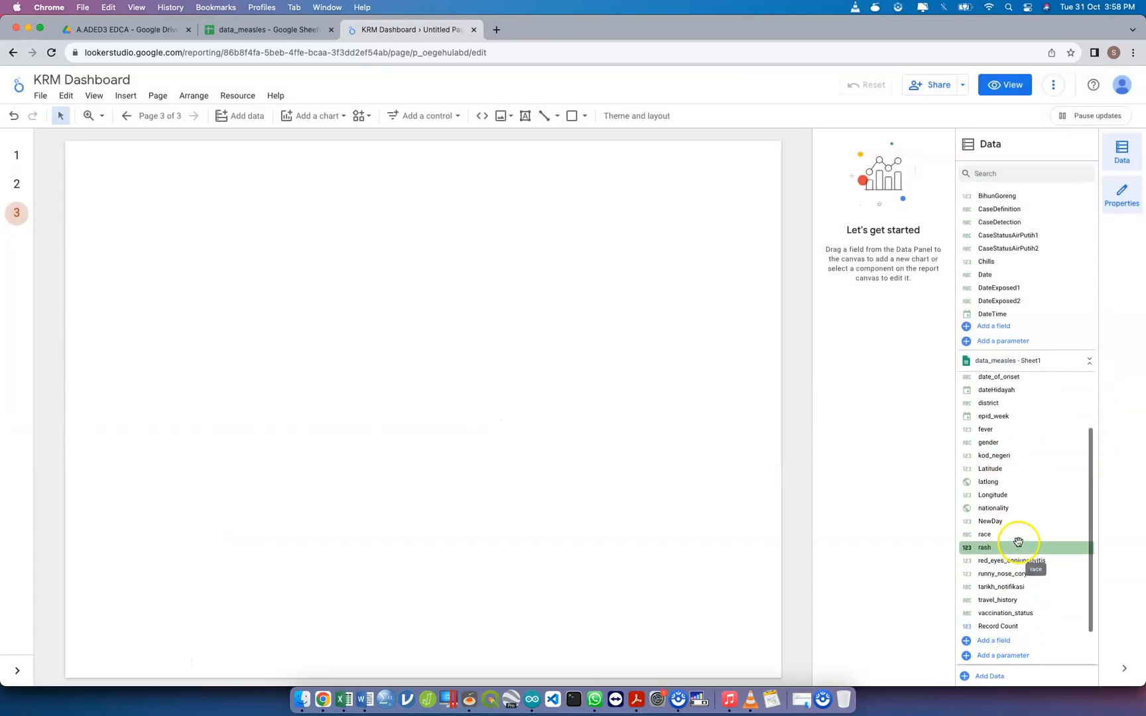
{"action": "left_click", "coordinate": [995, 641]}
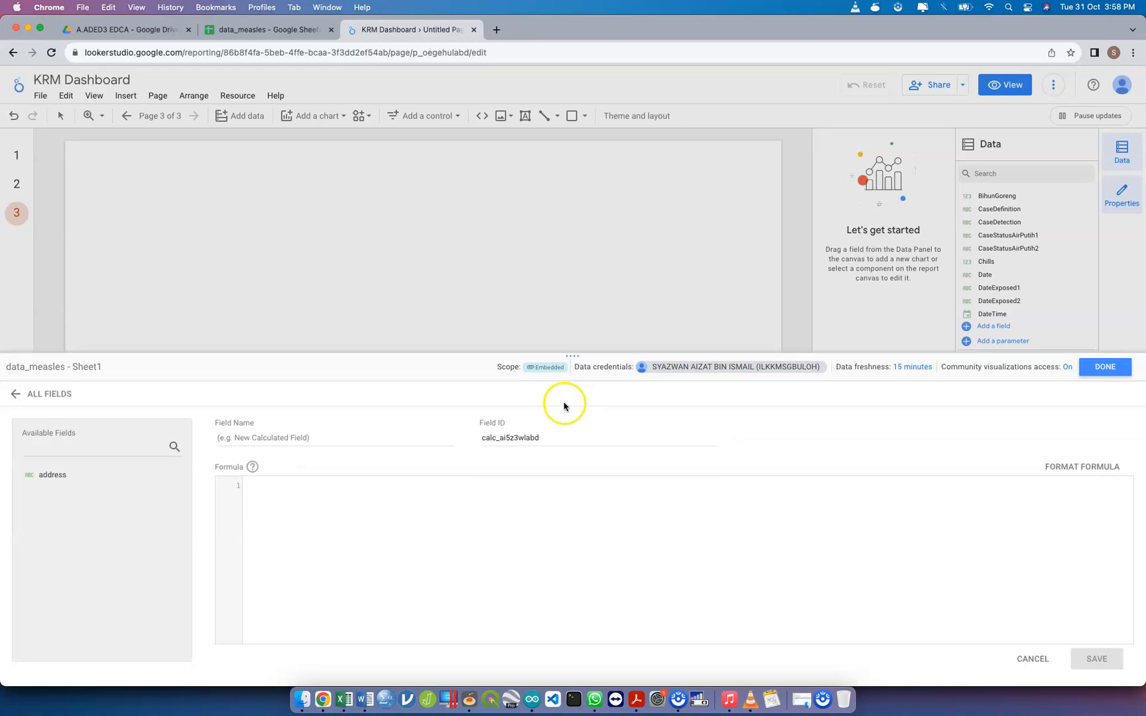
{"action": "left_click", "coordinate": [373, 437]}
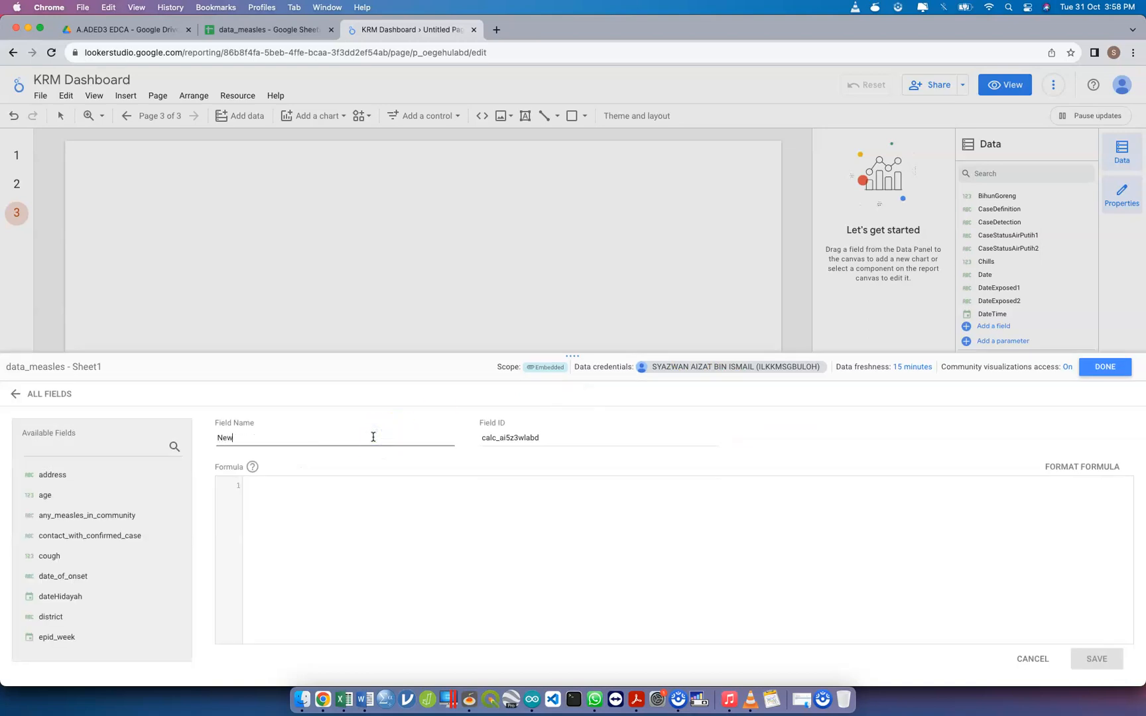
Reuse the copied formula for NewMonth, change it to EXTRACT(MONTH from dateHidayah) and save the field
{"action": "left_click", "coordinate": [362, 476]}
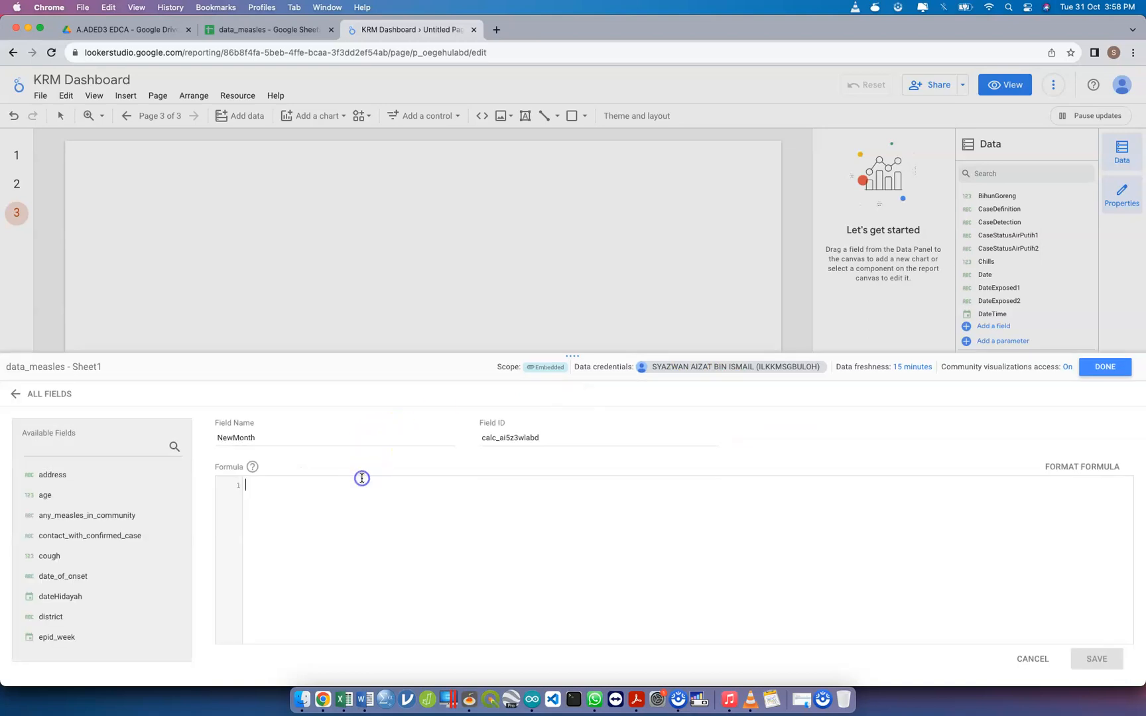
{"action": "type", "text": "EXTR"}
{"action": "left_click", "coordinate": [358, 529]}
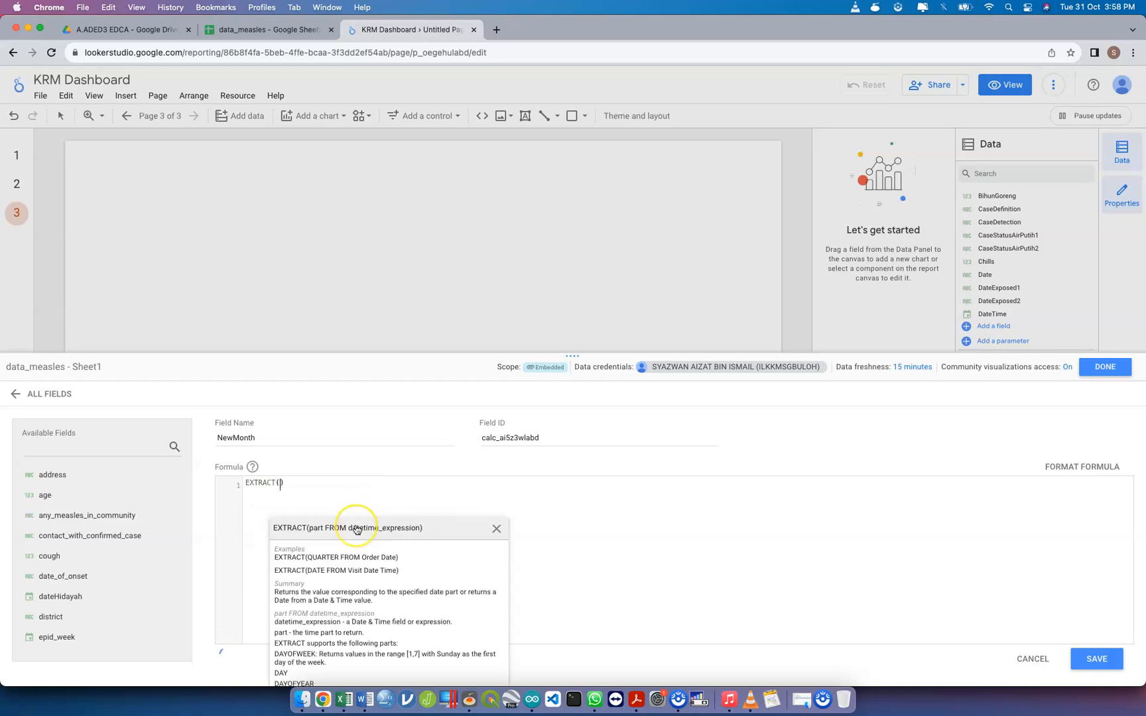
{"action": "key", "text": "super+a"}
{"action": "key", "text": "super+v"}
{"action": "left_click", "coordinate": [289, 483]}
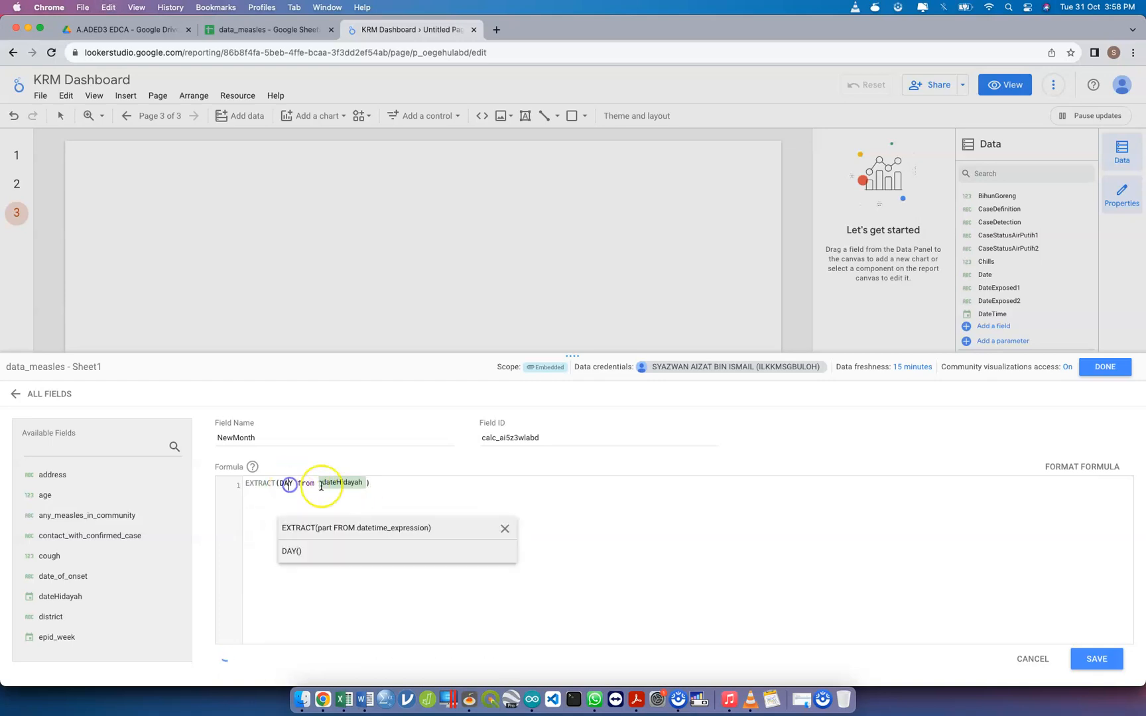
{"action": "key", "text": "BackSpace"}
{"action": "key", "text": "BackSpace"}
{"action": "key", "text": "BackSpace"}
{"action": "type", "text": "MON"}
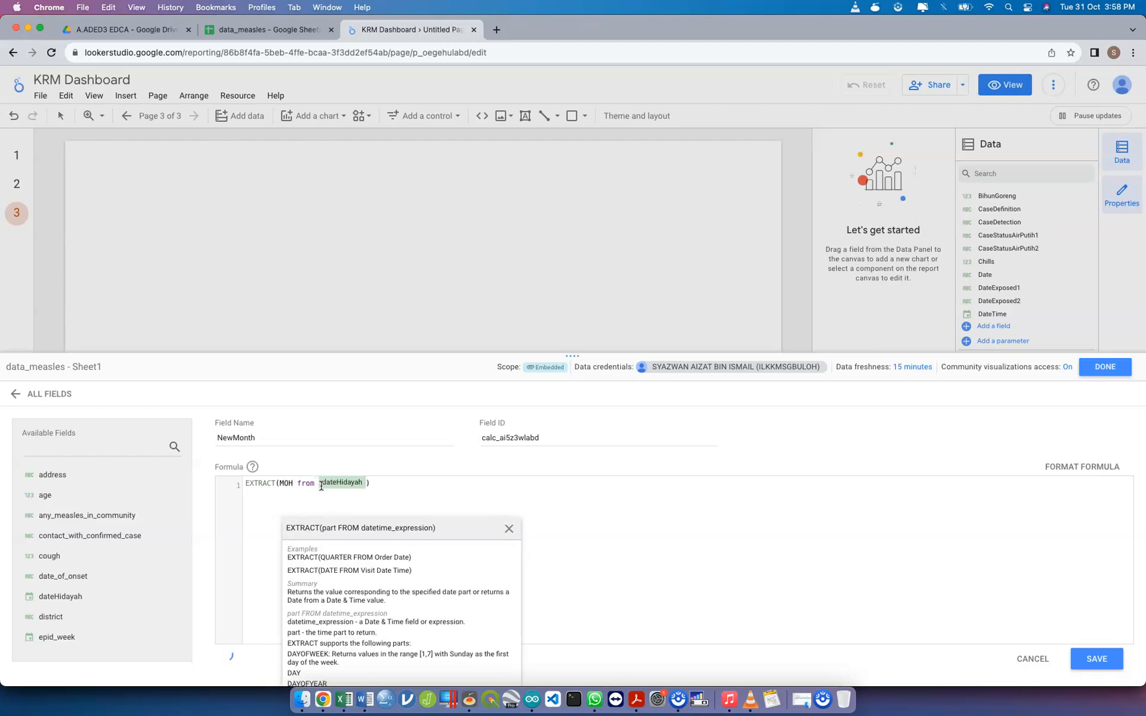
{"action": "type", "text": "TH"}
{"action": "left_click", "coordinate": [507, 491]}
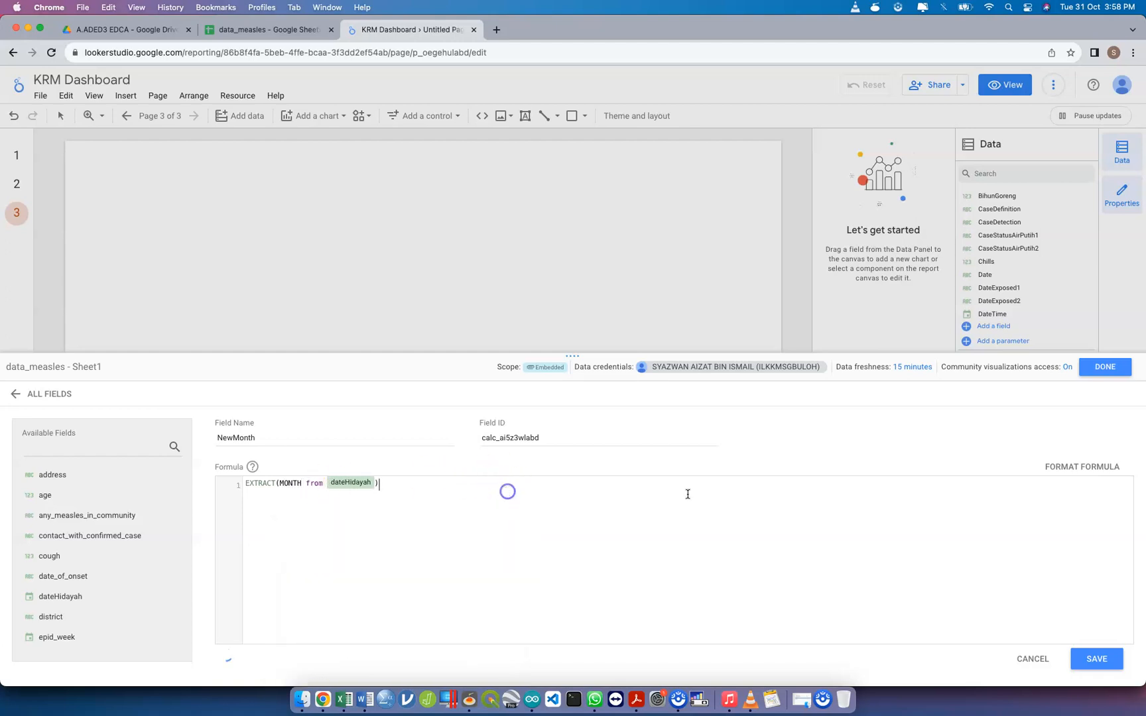
{"action": "left_click", "coordinate": [1080, 660]}
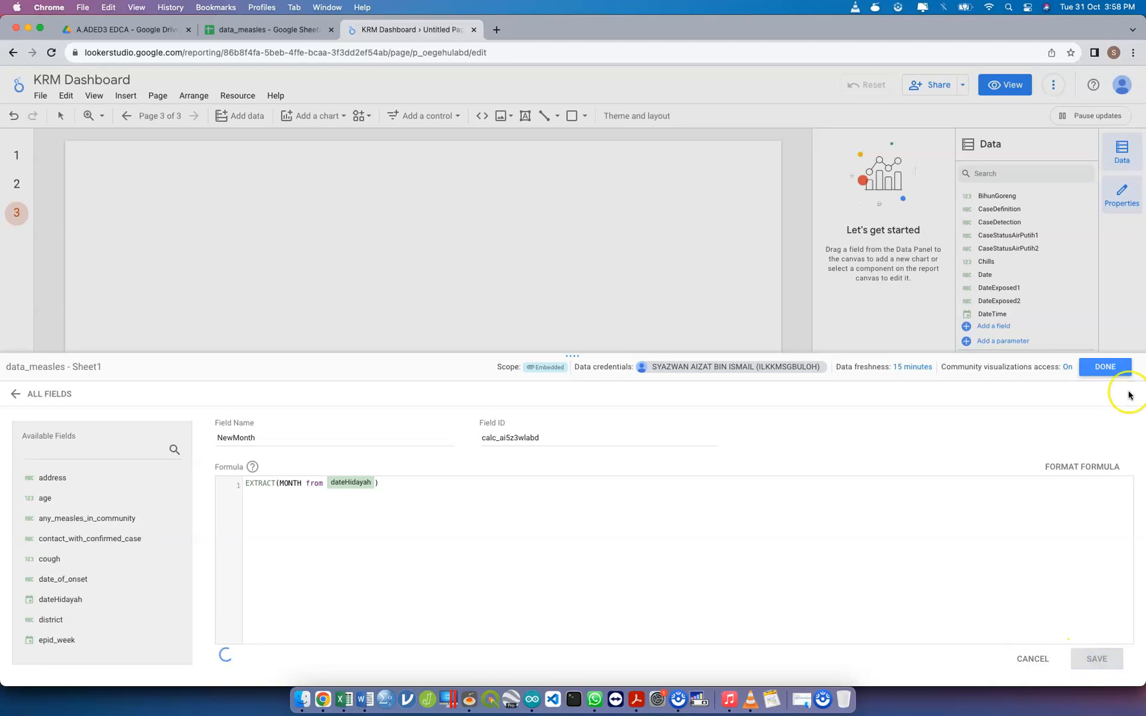
{"action": "left_click", "coordinate": [1105, 366]}
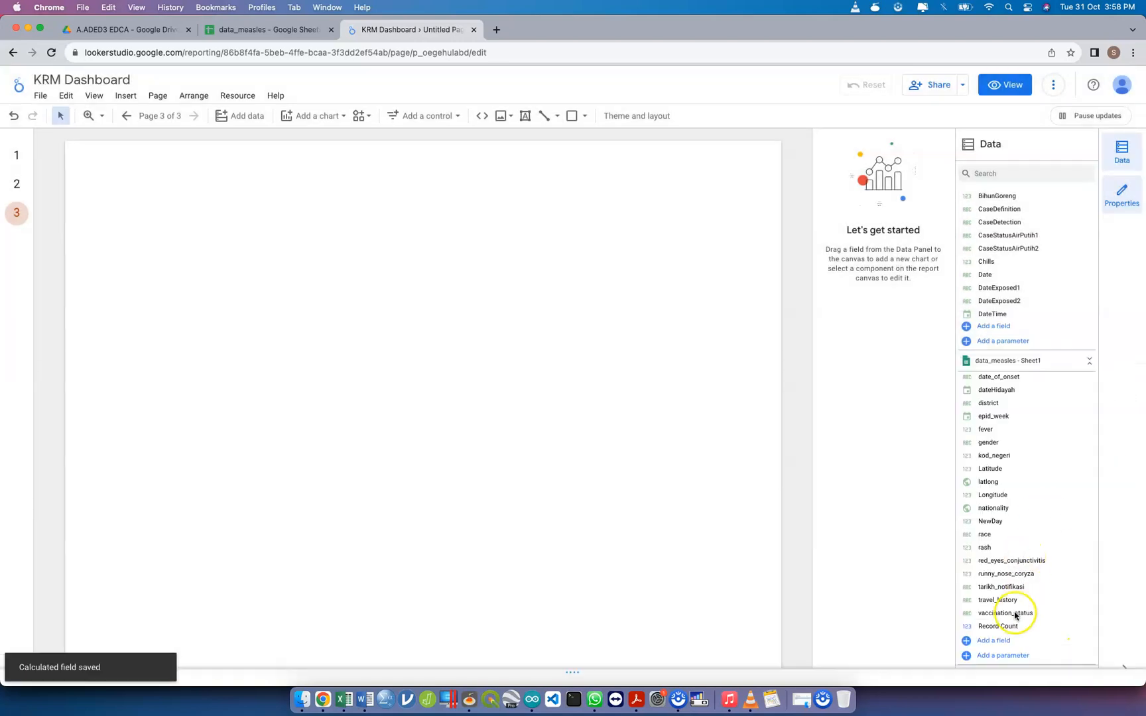
Start a third calculated field in data_measles - Sheet1 and name it NewYear
{"action": "left_click", "coordinate": [1002, 639]}
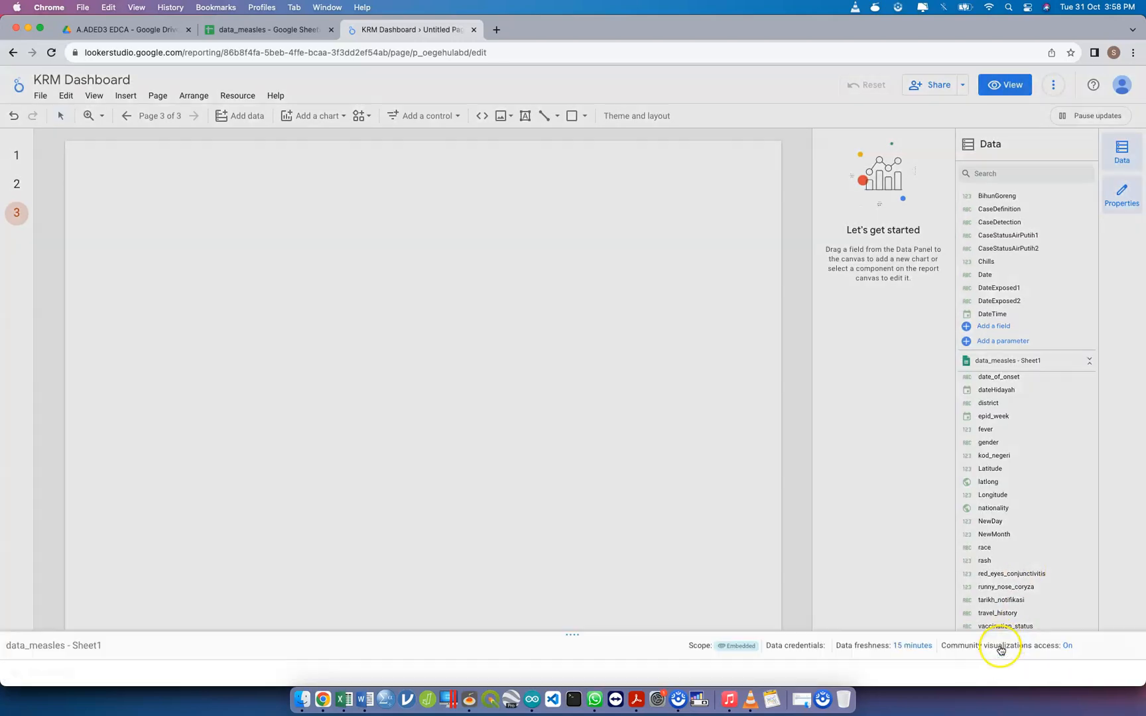
{"action": "left_click", "coordinate": [363, 435]}
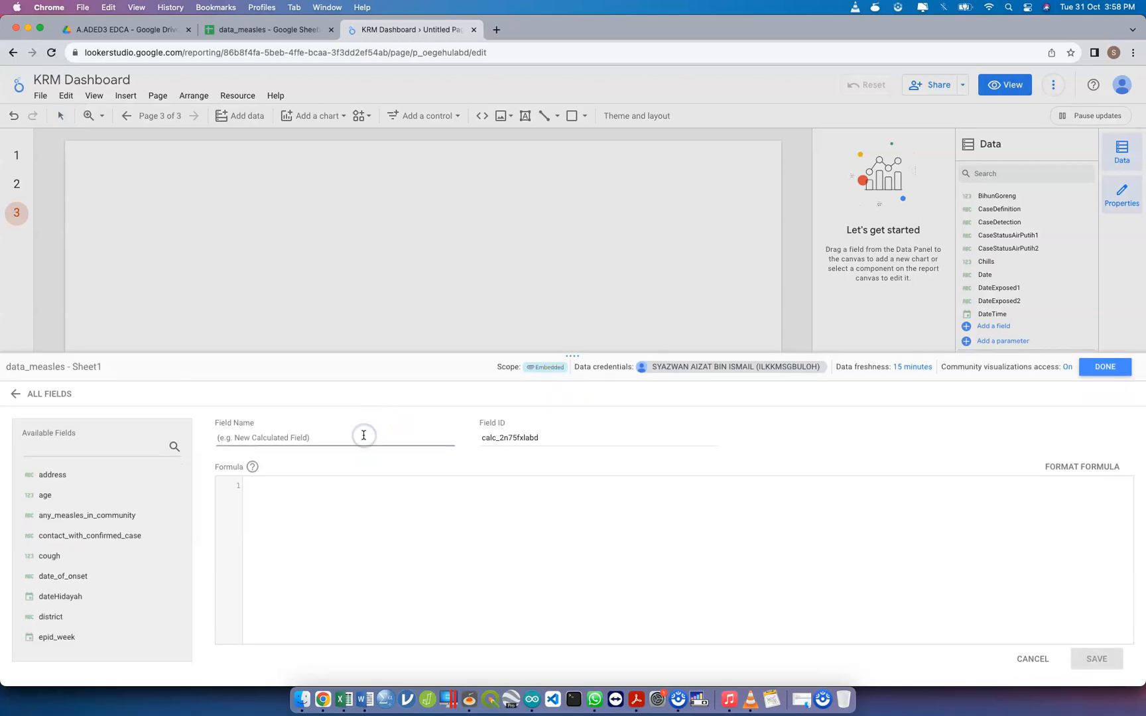
{"action": "type", "text": "NewYear"}
Paste the copied formula into NewYear, change it to EXTRACT(YEAR from dateHidayah) and save the field
{"action": "left_click", "coordinate": [360, 479]}
{"action": "key", "text": "super+v"}
{"action": "left_click", "coordinate": [295, 484]}
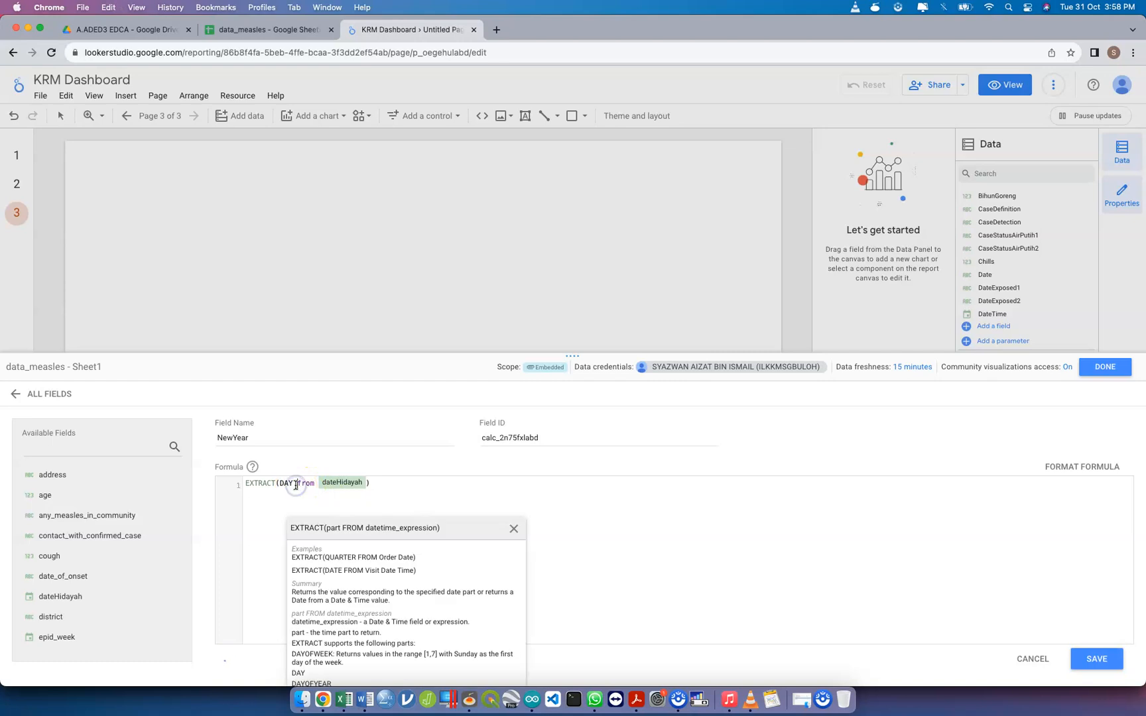
{"action": "key", "text": "BackSpace"}
{"action": "key", "text": "BackSpace"}
{"action": "key", "text": "BackSpace"}
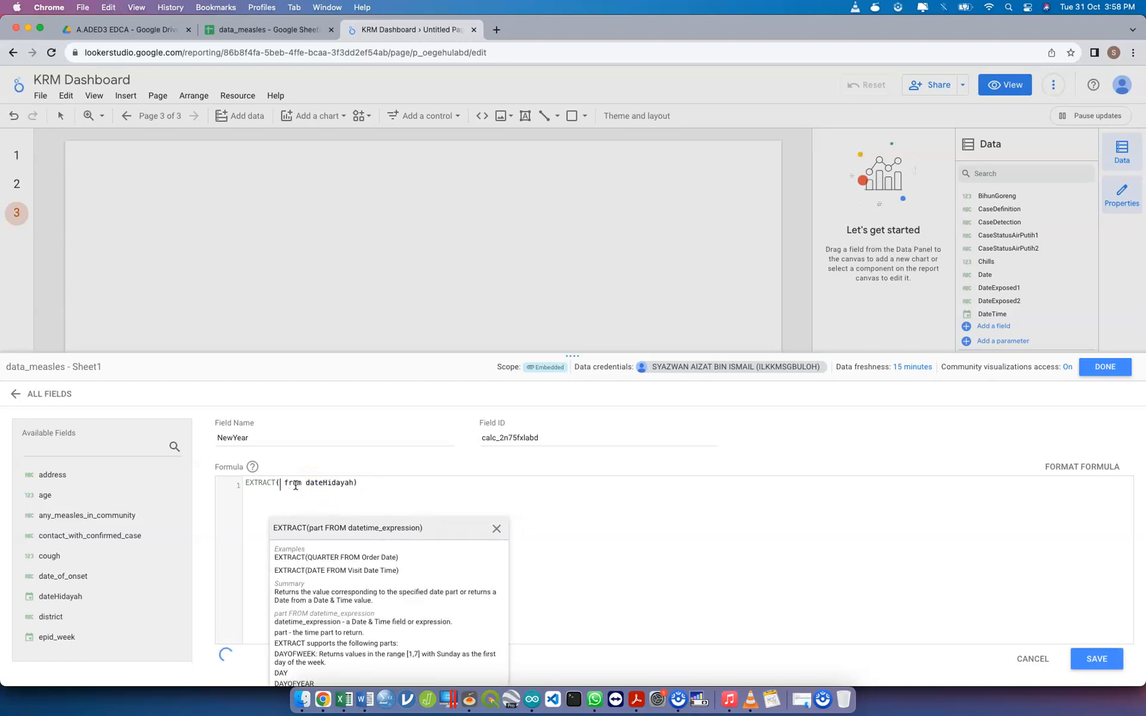
{"action": "type", "text": "YEAR"}
{"action": "left_click", "coordinate": [686, 585]}
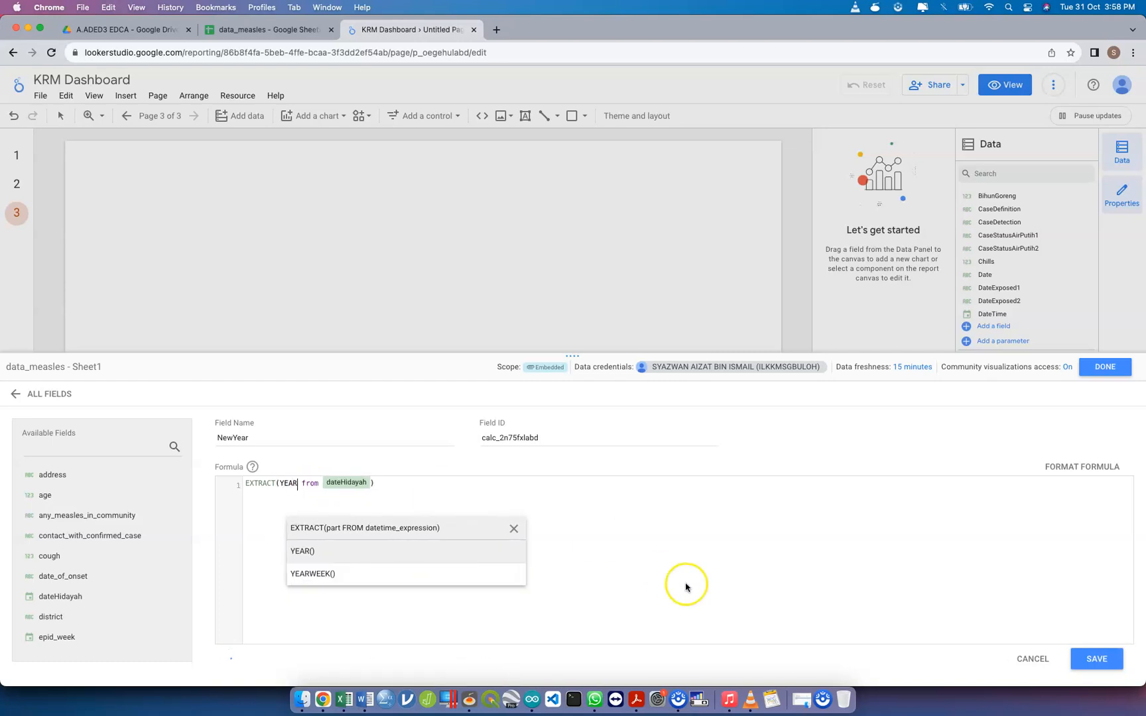
{"action": "left_click", "coordinate": [1082, 658]}
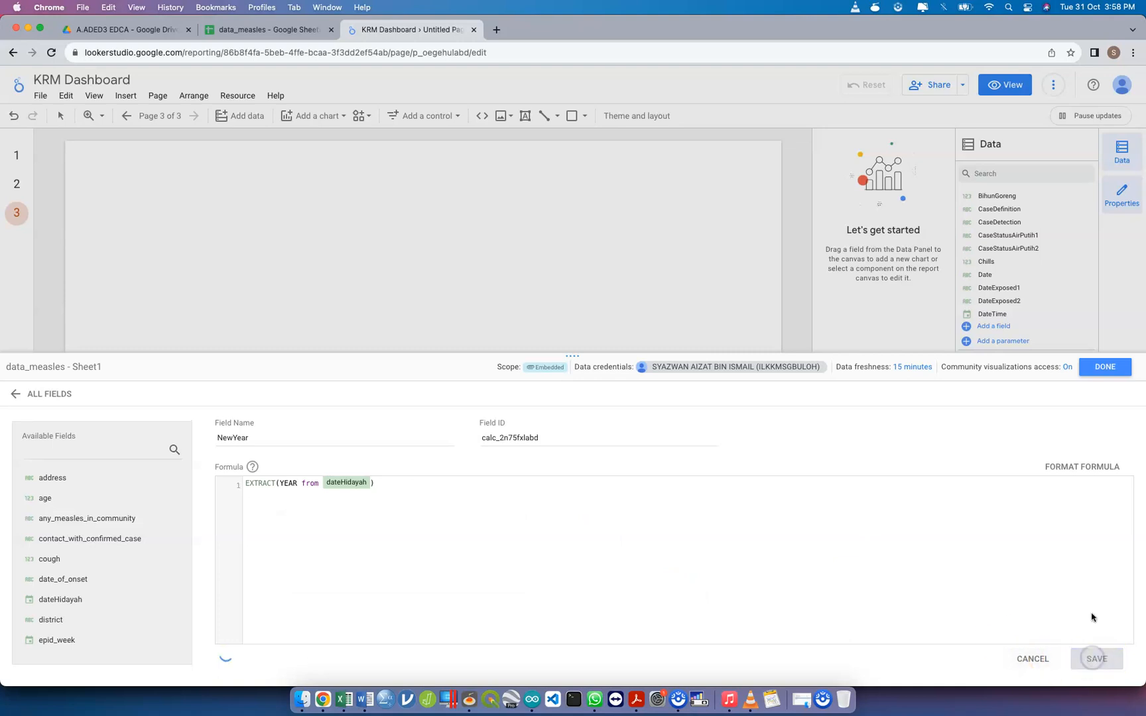
{"action": "left_click", "coordinate": [1104, 368]}
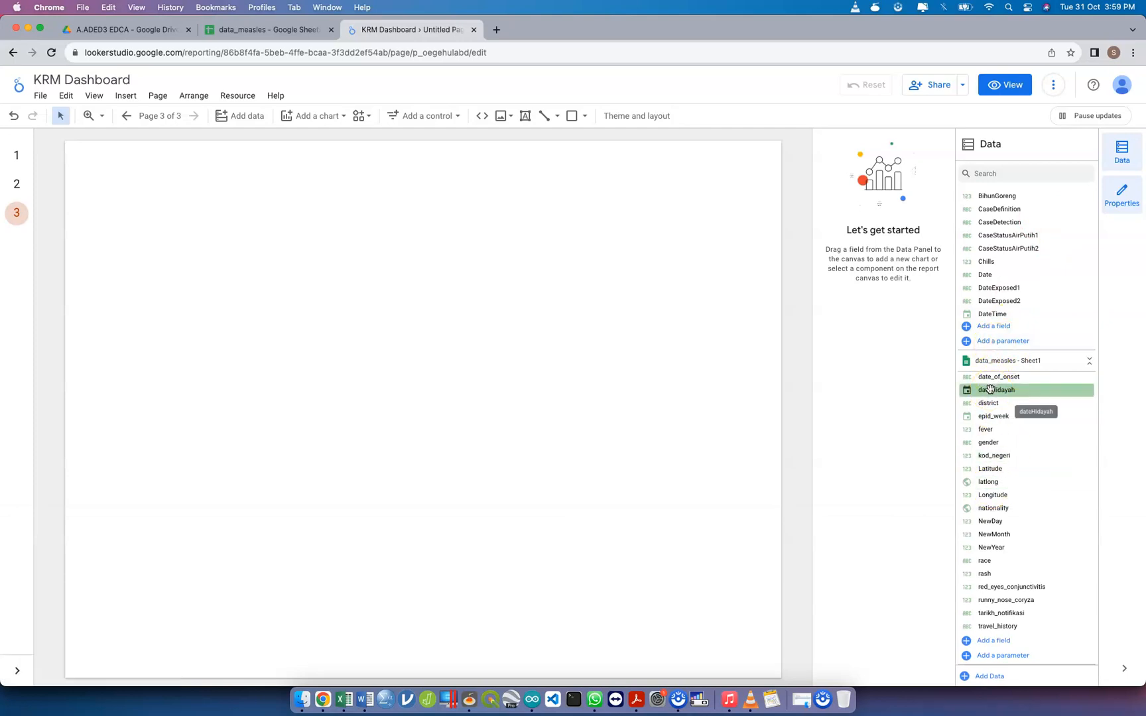
Create a chart from data_measles' NewDay field in the upper-left part of the blank page
{"action": "scroll", "coordinate": [998, 289], "scroll_direction": "up", "scroll_amount": 4}
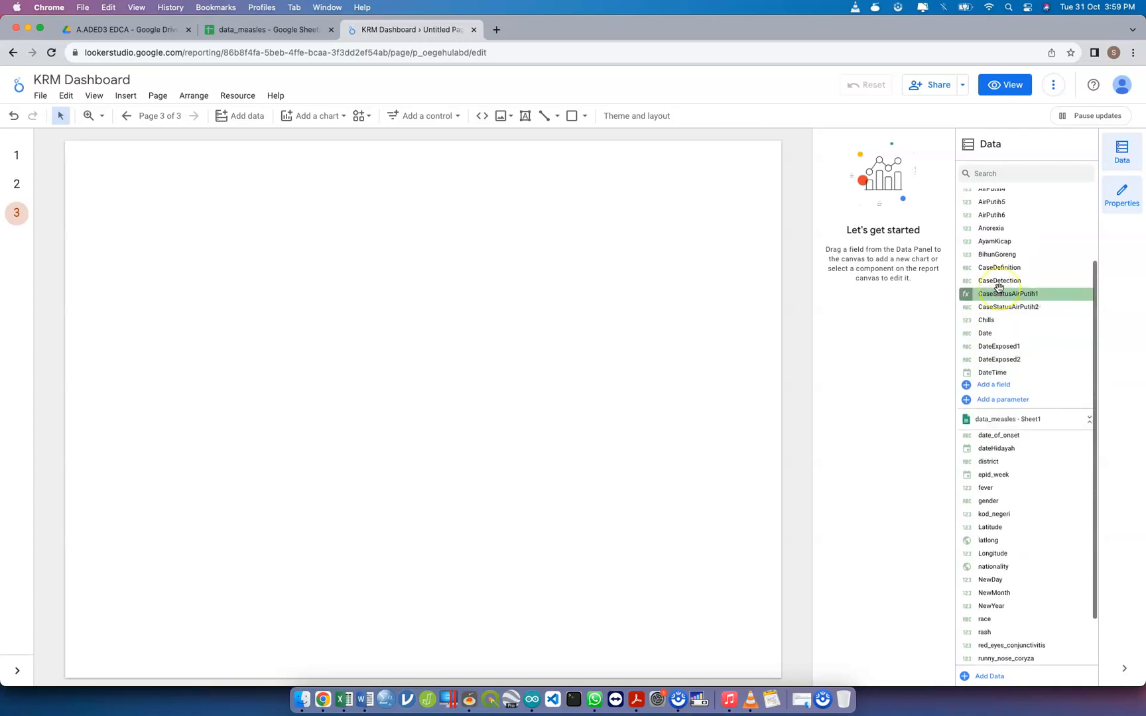
{"action": "scroll", "coordinate": [999, 289], "scroll_direction": "up", "scroll_amount": 2}
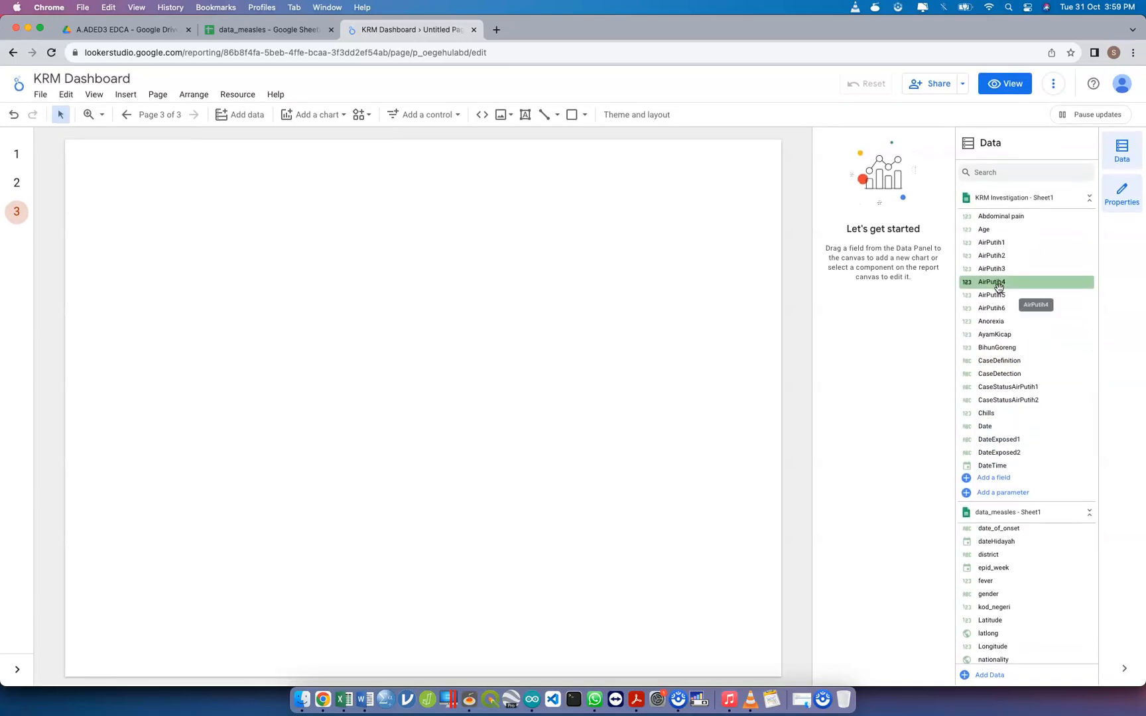
{"action": "scroll", "coordinate": [1015, 488], "scroll_direction": "down", "scroll_amount": 5}
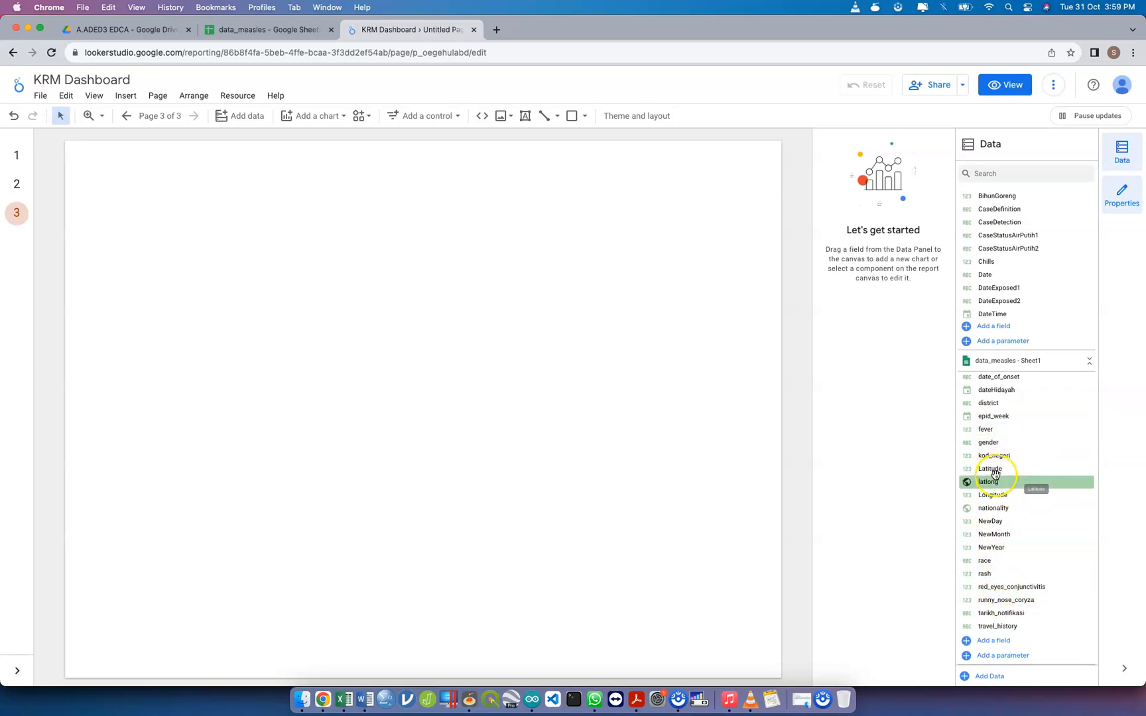
{"action": "scroll", "coordinate": [1014, 457], "scroll_direction": "up", "scroll_amount": 2}
{"action": "scroll", "coordinate": [1013, 457], "scroll_direction": "down", "scroll_amount": 2}
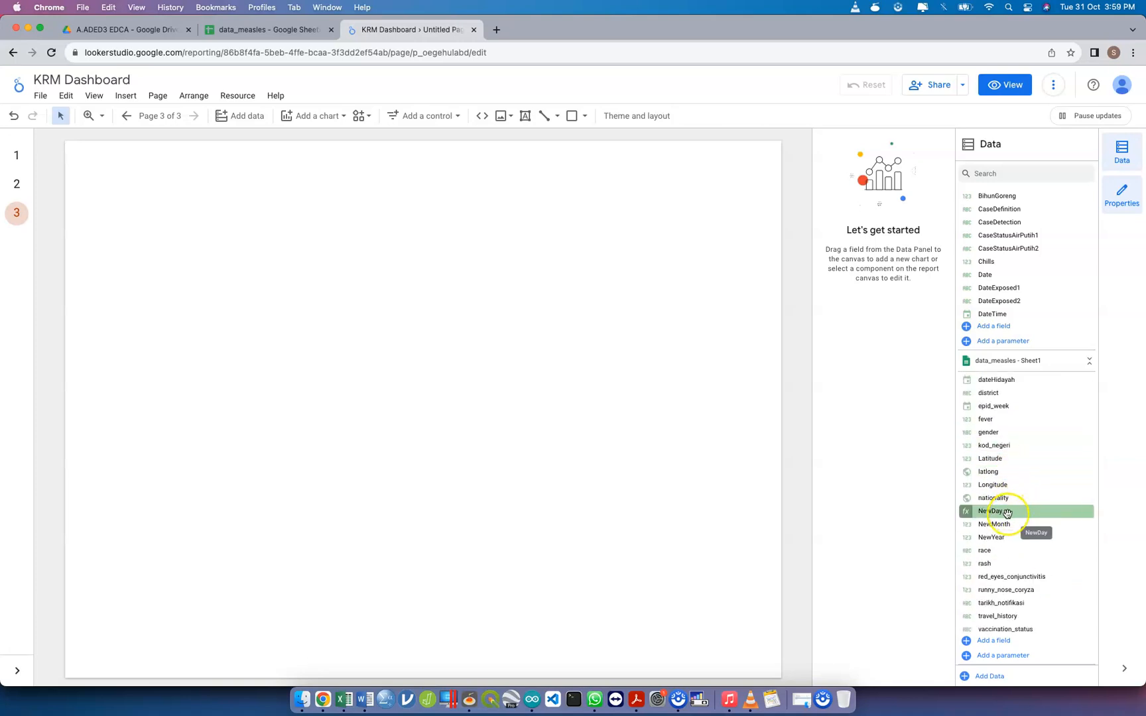
{"action": "left_click_drag", "start_coordinate": [1006, 512], "coordinate": [221, 223]}
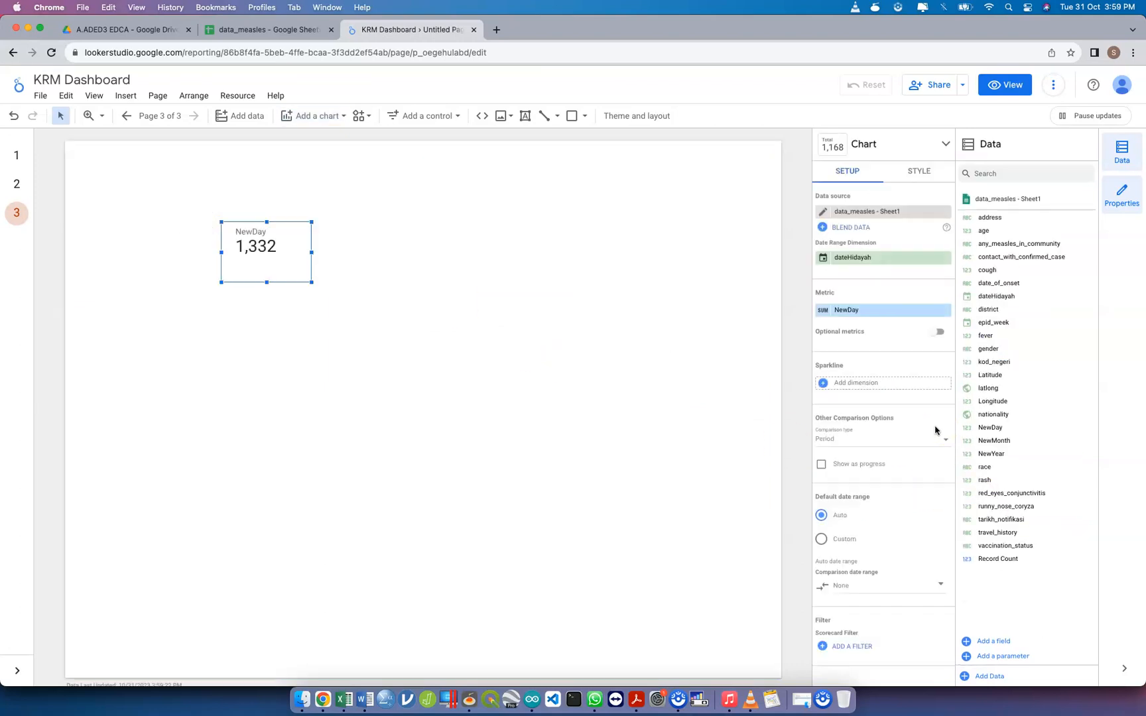
Place a NewYear scorecard beside the NewDay scorecard, and delete both scorecards from the page
{"action": "left_click_drag", "start_coordinate": [1005, 453], "coordinate": [579, 313]}
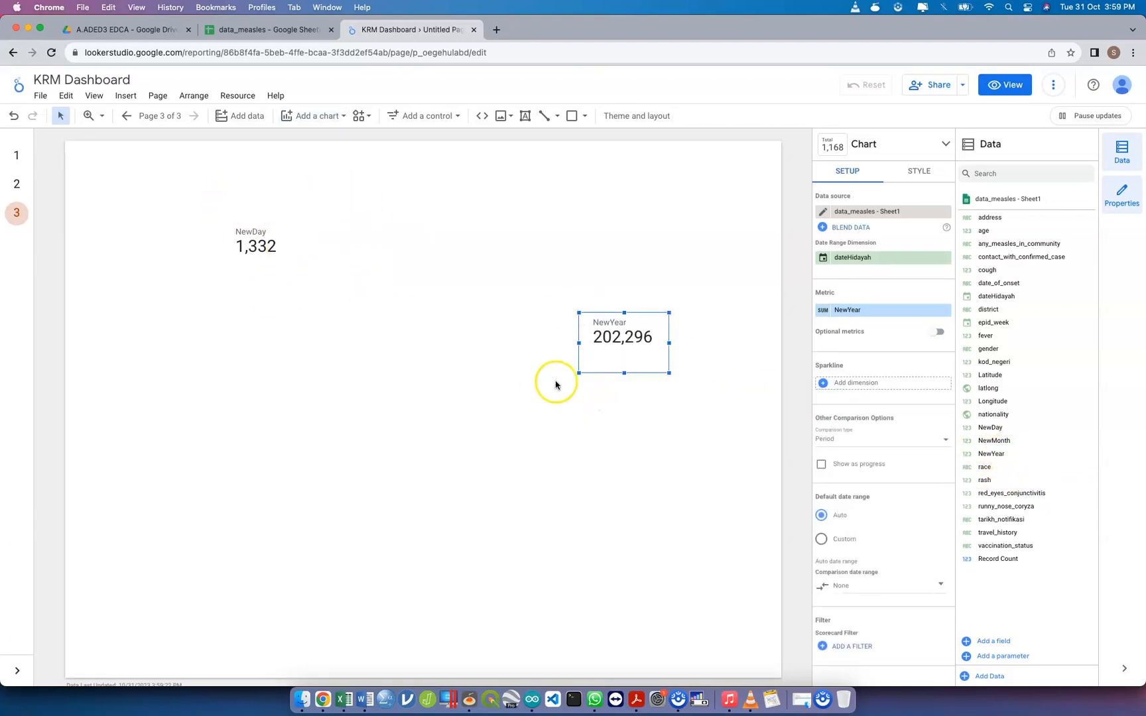
{"action": "left_click_drag", "start_coordinate": [620, 355], "coordinate": [328, 264]}
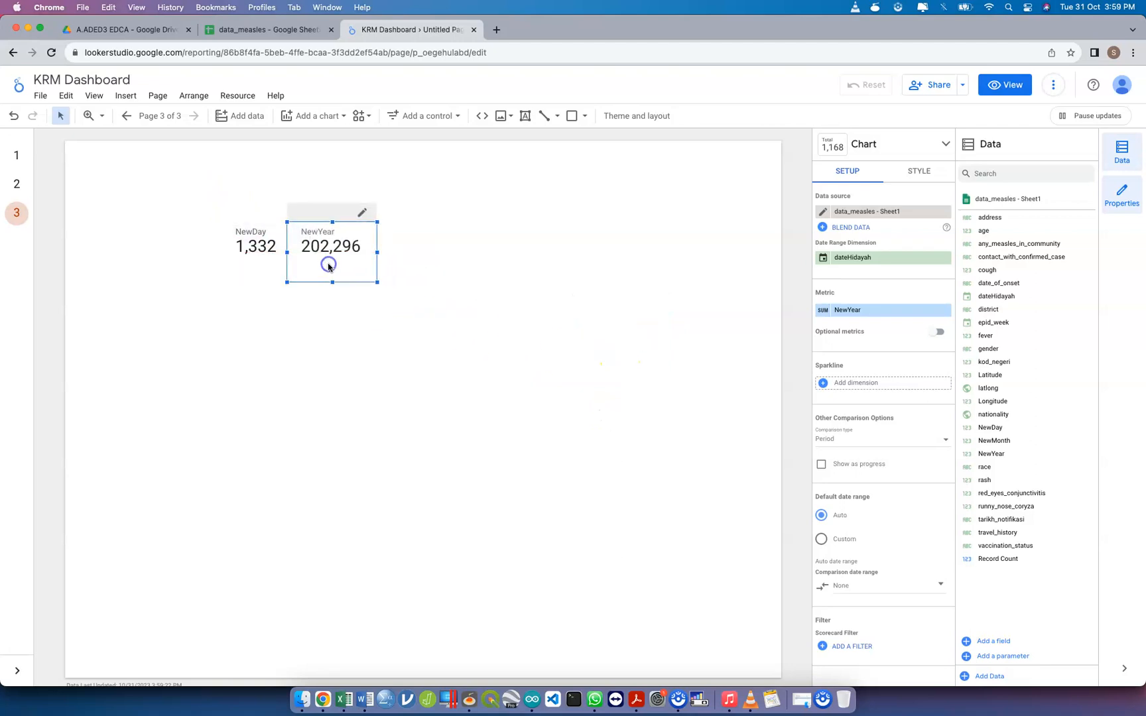
{"action": "left_click_drag", "start_coordinate": [192, 200], "coordinate": [418, 339]}
{"action": "key", "text": "Delete"}
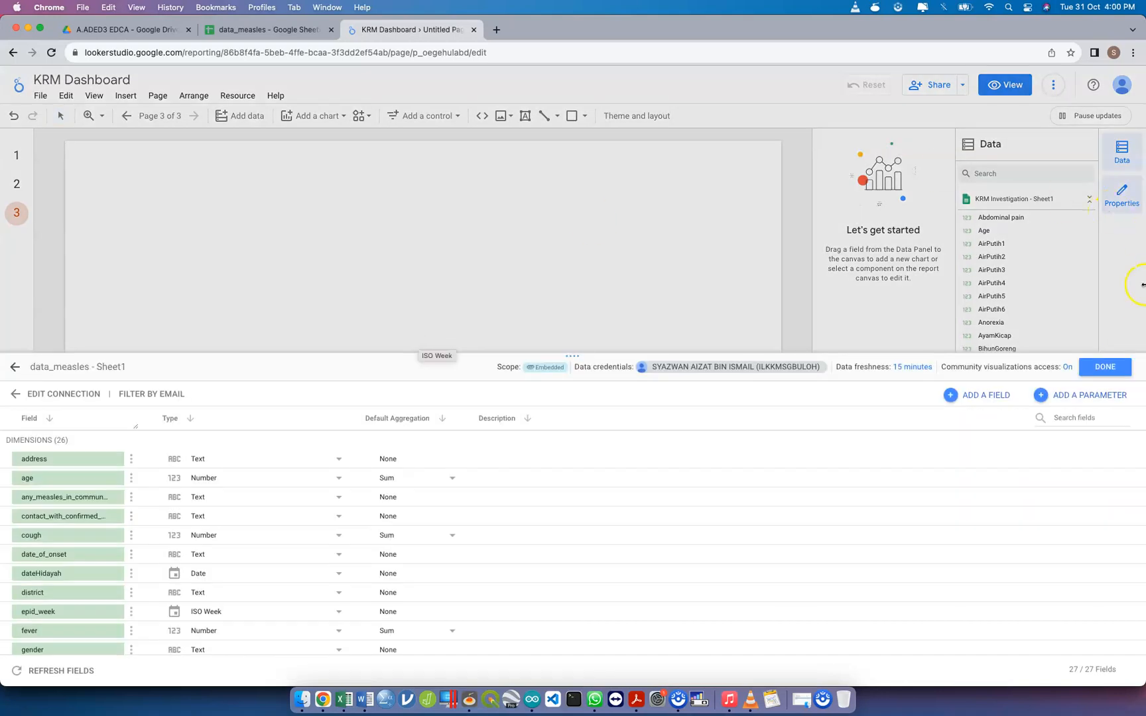
Reconnect the data_measles - Sheet1 data source through its Google Sheets connection settings and finish editing it
{"action": "left_click", "coordinate": [1104, 366]}
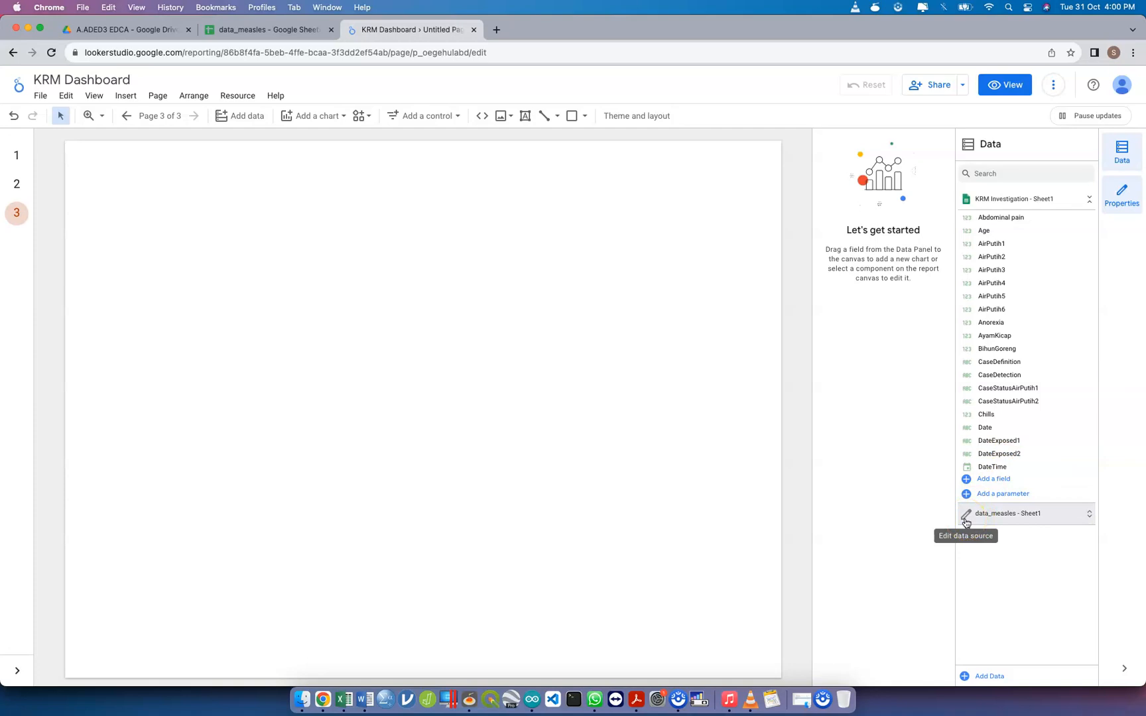
{"action": "left_click", "coordinate": [966, 516]}
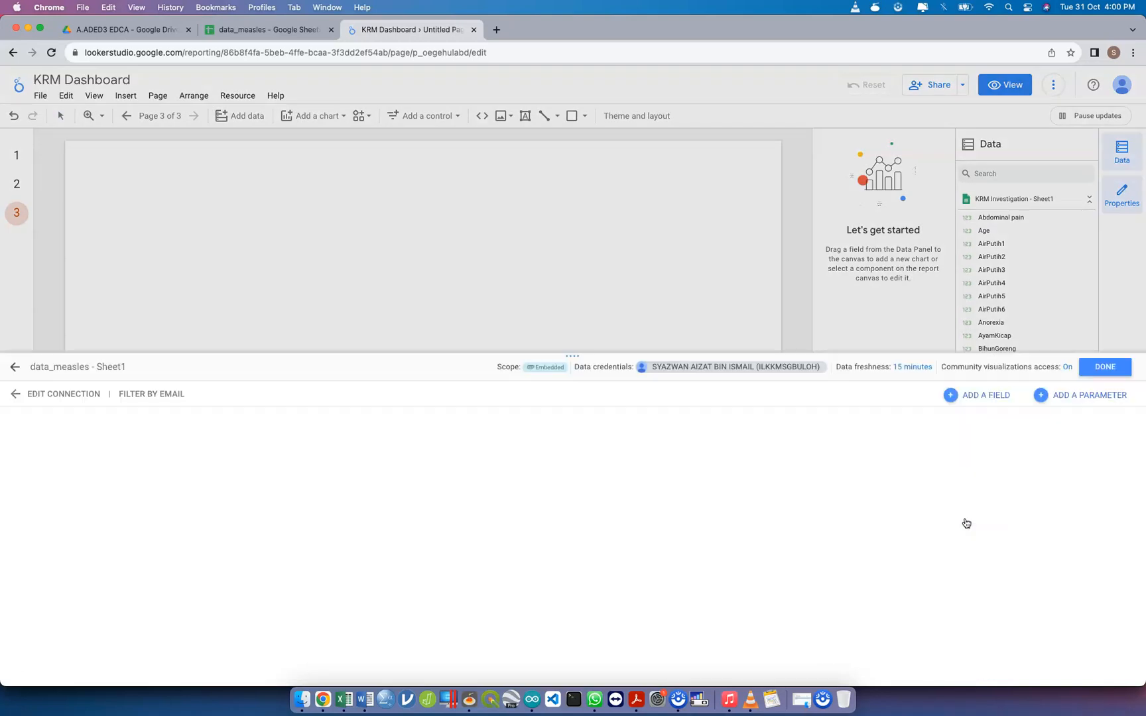
{"action": "left_click", "coordinate": [41, 396]}
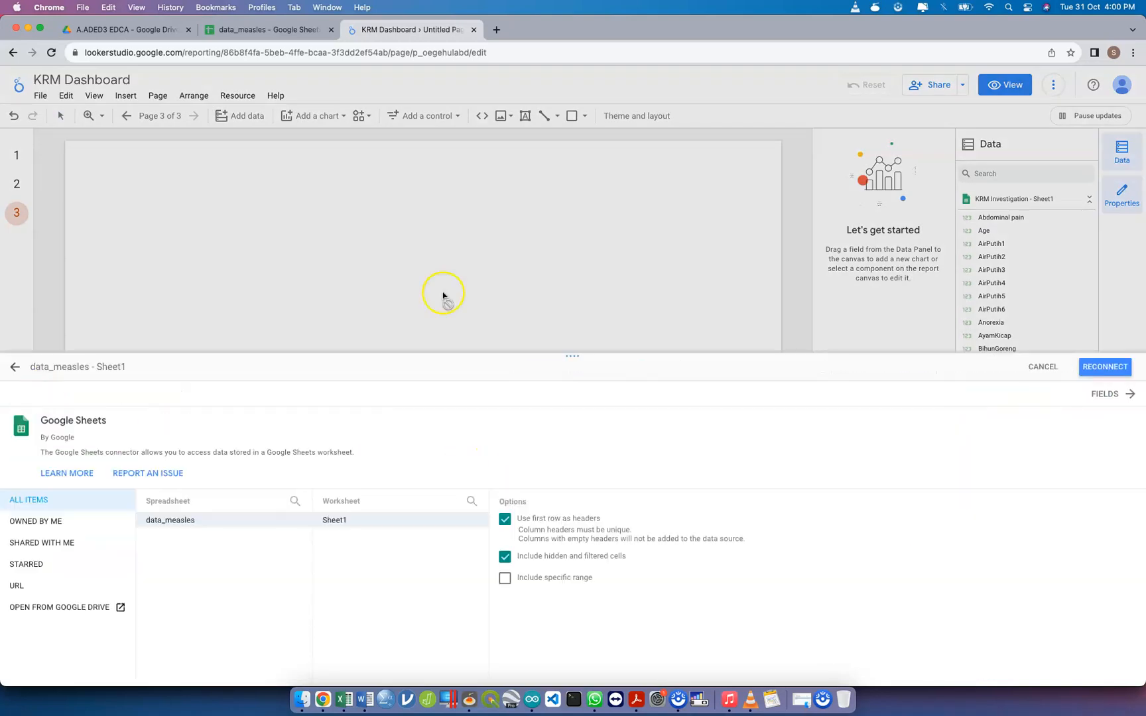
{"action": "left_click", "coordinate": [1104, 375]}
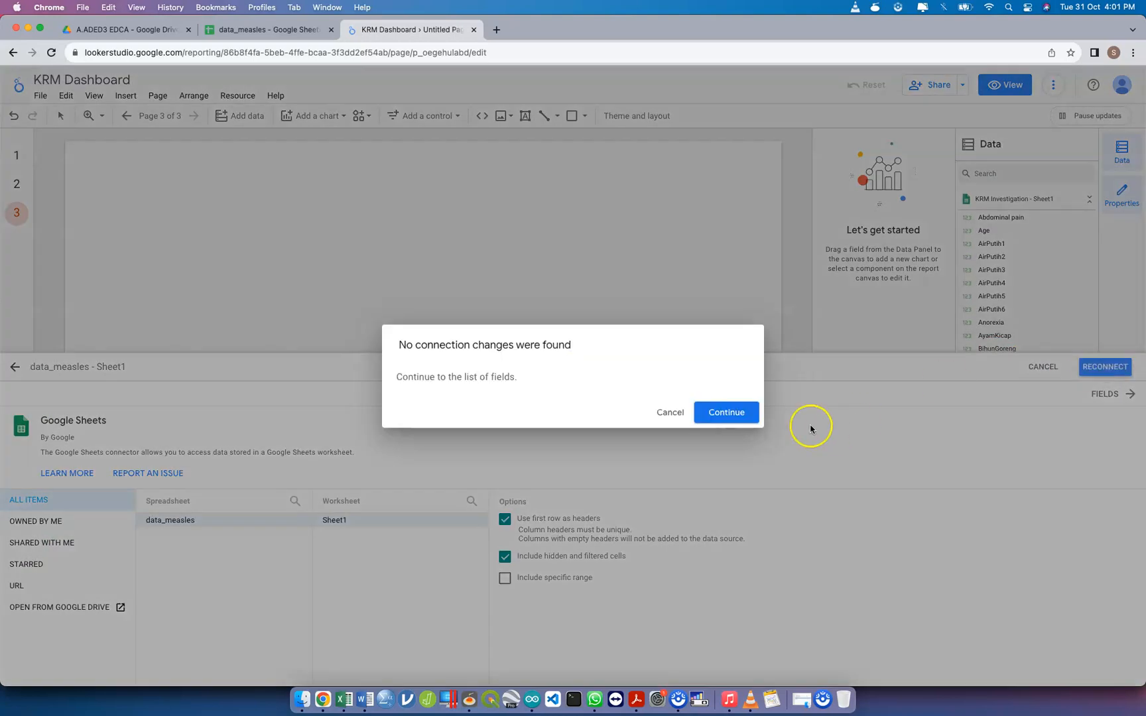
{"action": "left_click", "coordinate": [739, 415]}
{"action": "left_click", "coordinate": [1104, 367]}
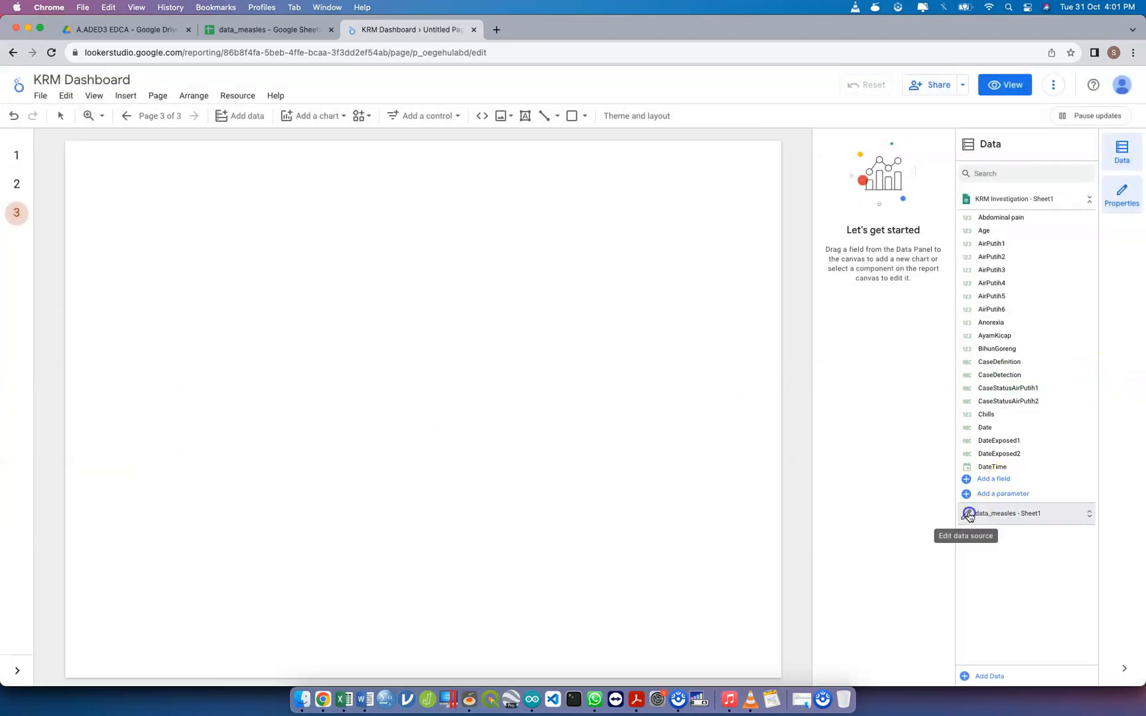
Review the types and default aggregations of the data_measles - Sheet1 fields, including NewDay, NewMonth and NewYear
{"action": "left_click", "coordinate": [958, 512]}
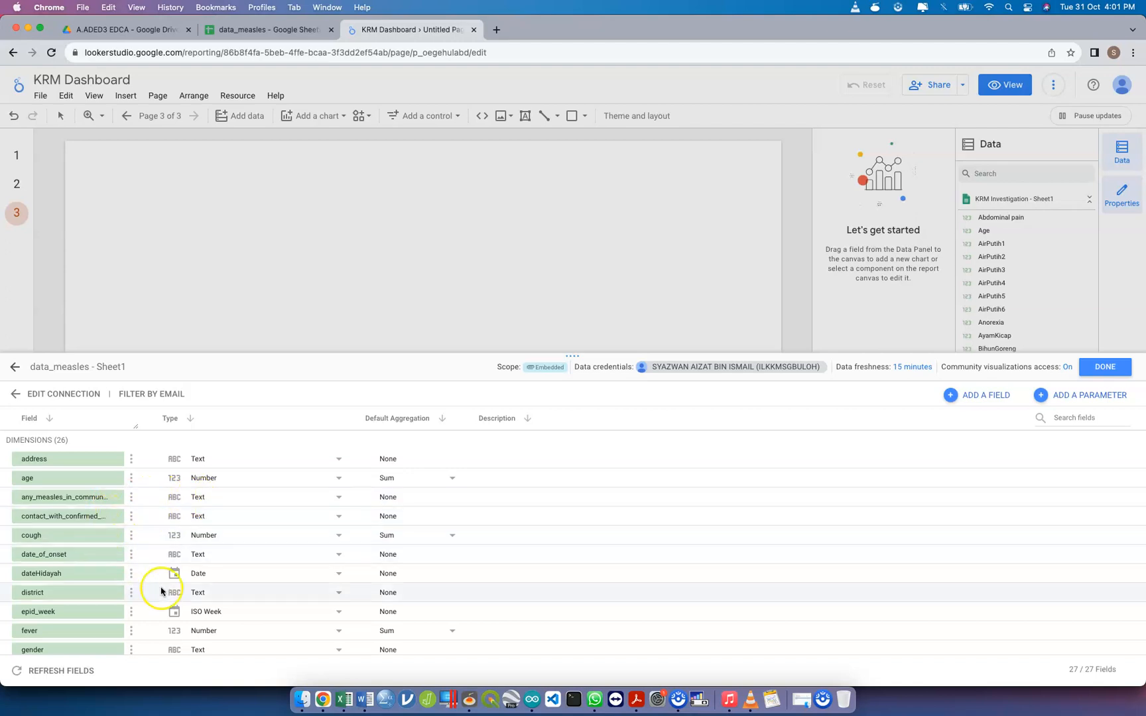
{"action": "scroll", "coordinate": [166, 593], "scroll_direction": "down", "scroll_amount": 5}
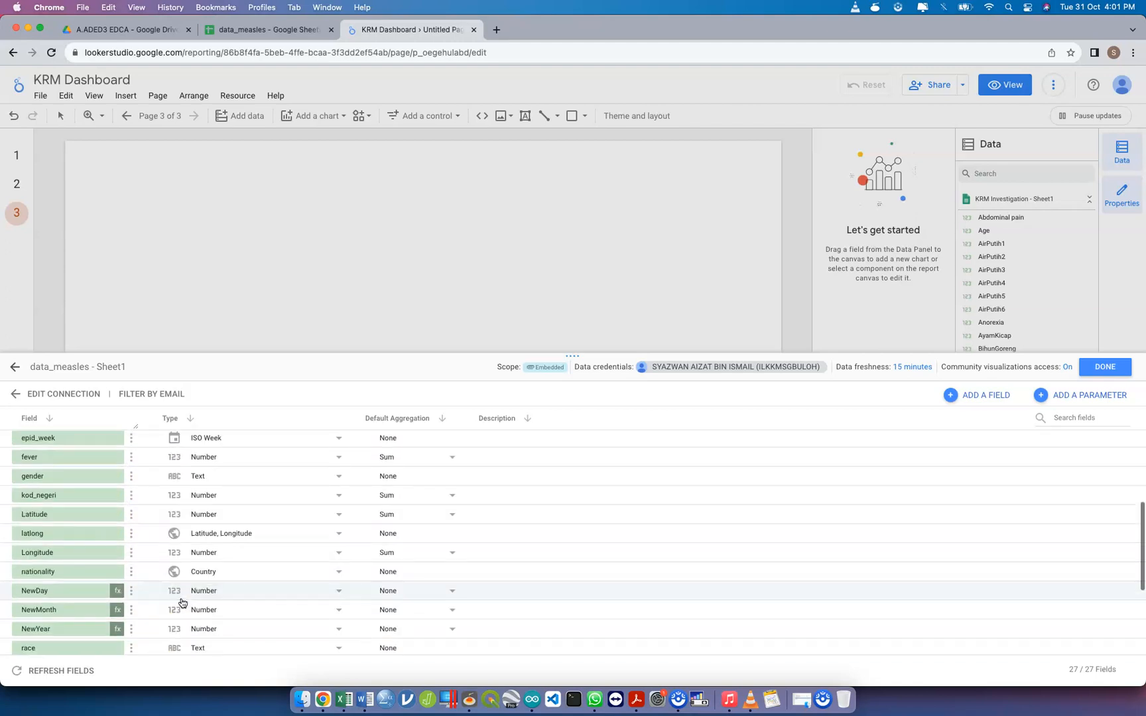
{"action": "scroll", "coordinate": [181, 602], "scroll_direction": "down", "scroll_amount": 4}
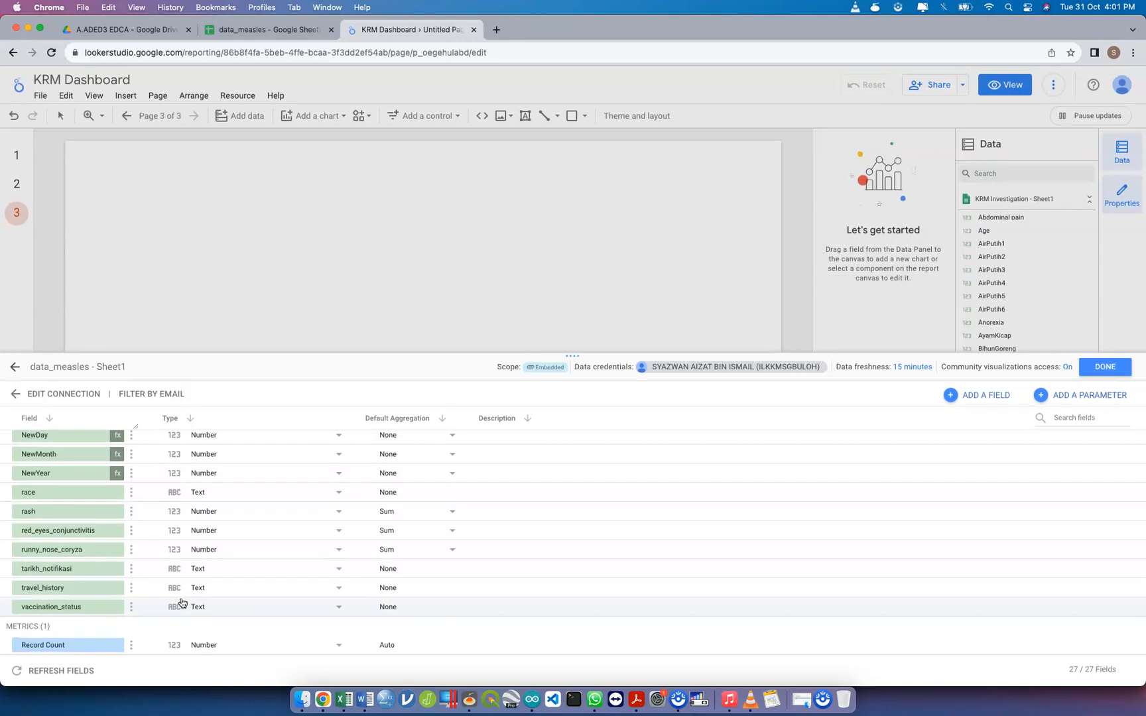
{"action": "left_click", "coordinate": [1103, 366]}
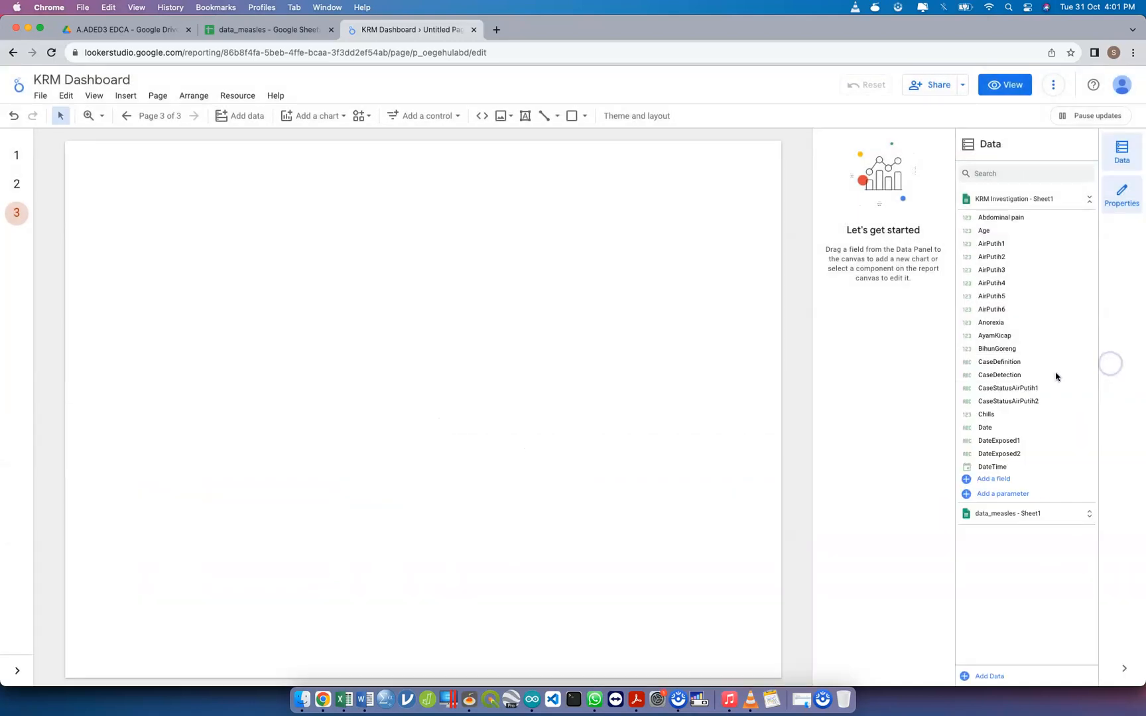
Insert a Google Maps bubble map across the upper part of the page and set its location field to latlong
{"action": "left_click", "coordinate": [299, 119]}
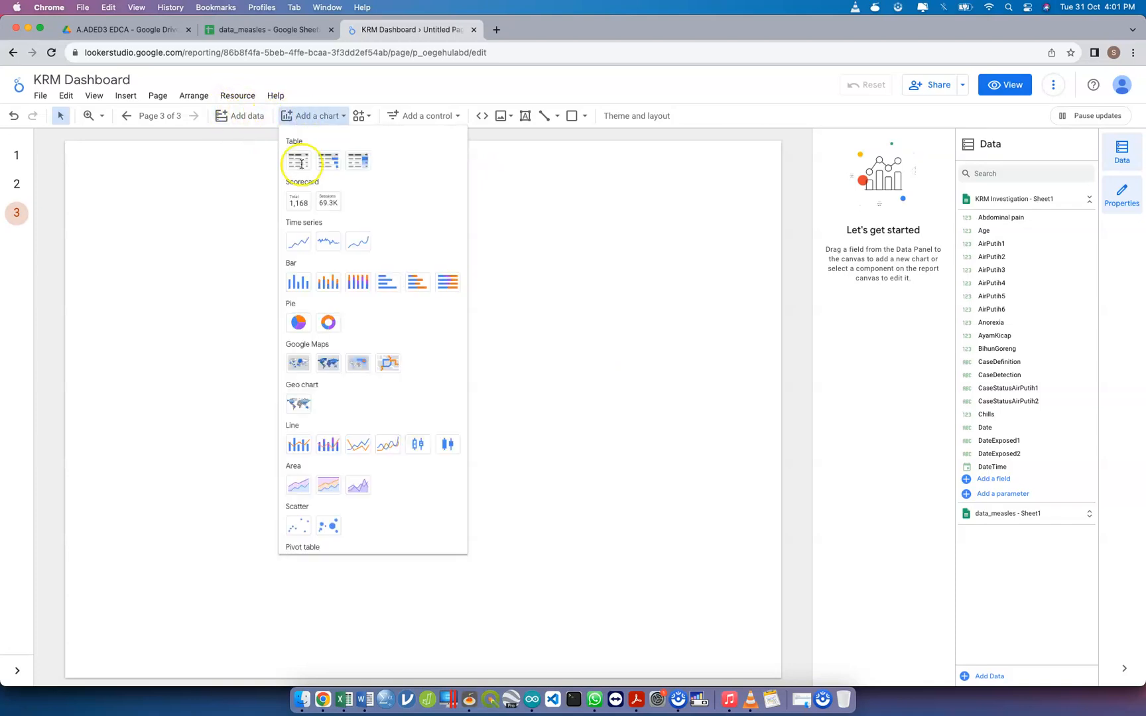
{"action": "left_click", "coordinate": [293, 363]}
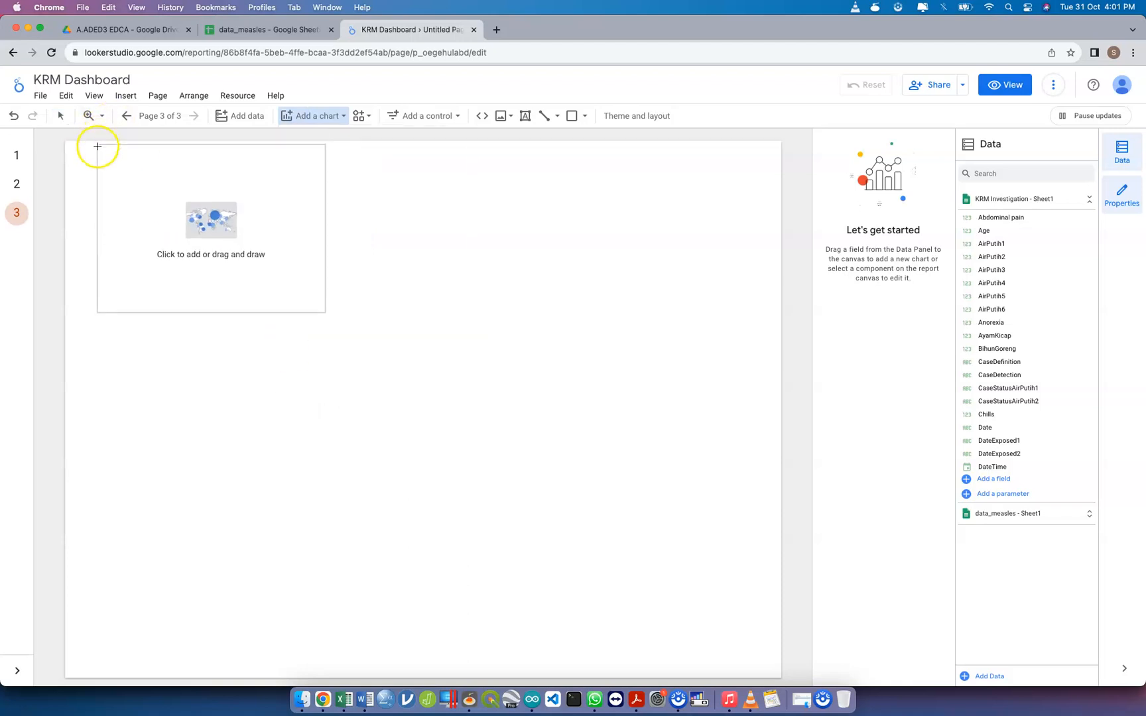
{"action": "left_click_drag", "start_coordinate": [97, 162], "coordinate": [741, 394]}
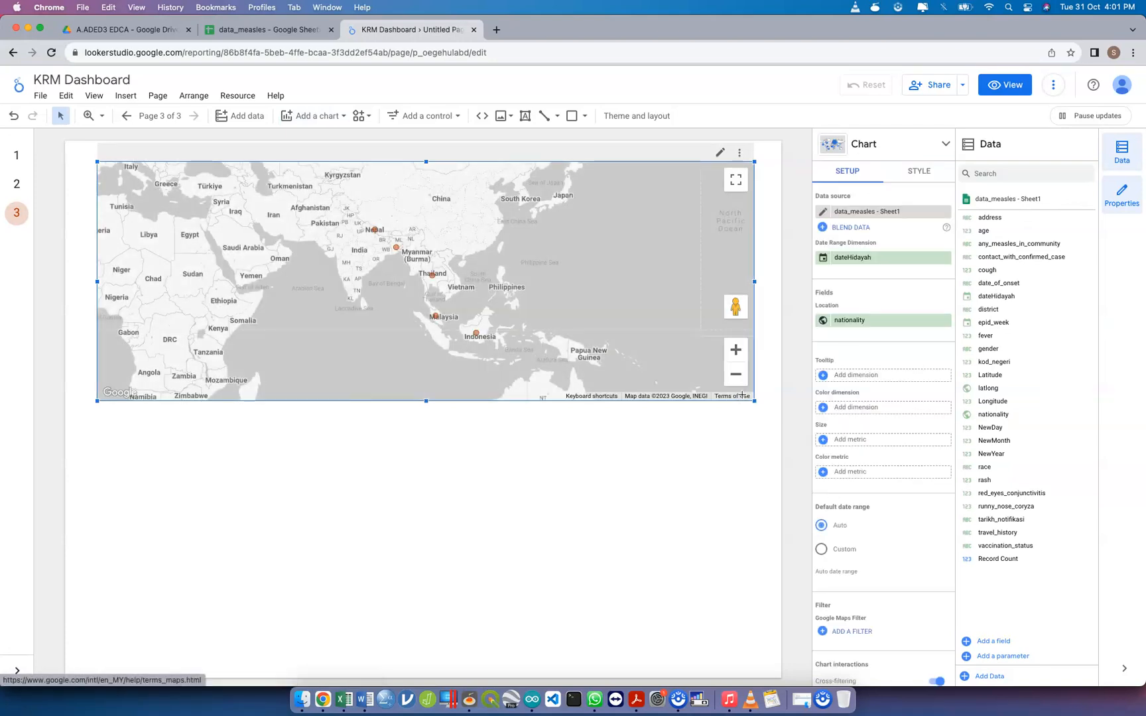
{"action": "left_click", "coordinate": [869, 324]}
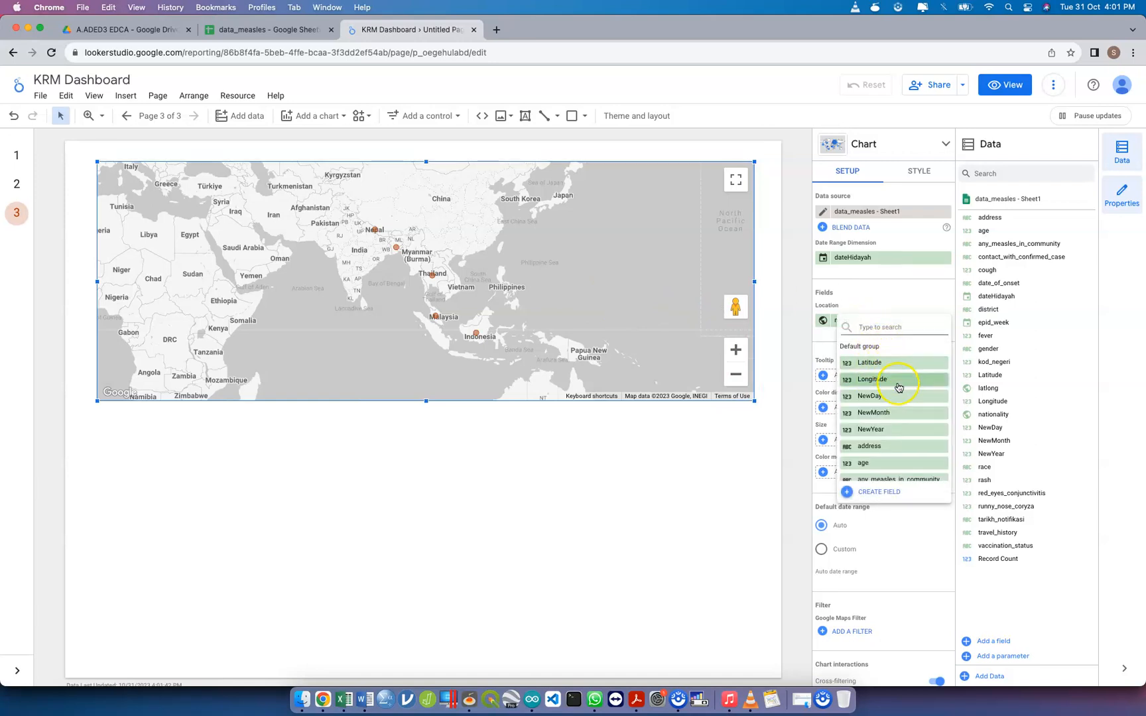
{"action": "type", "text": "lat"}
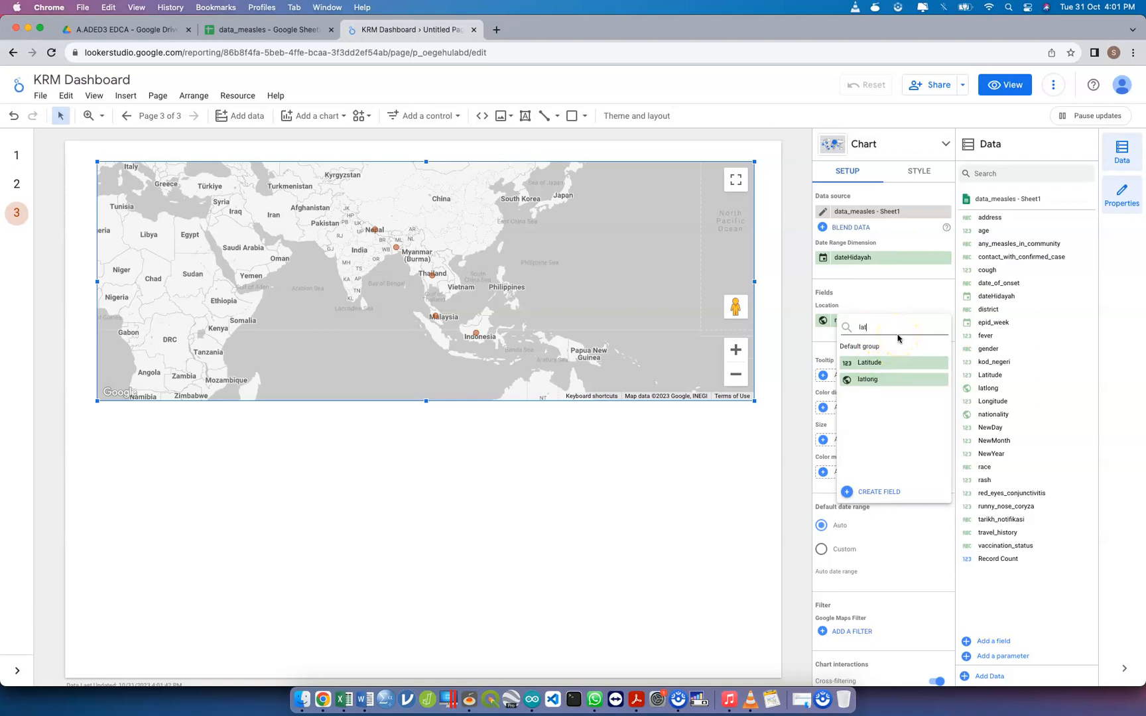
{"action": "left_click", "coordinate": [892, 379]}
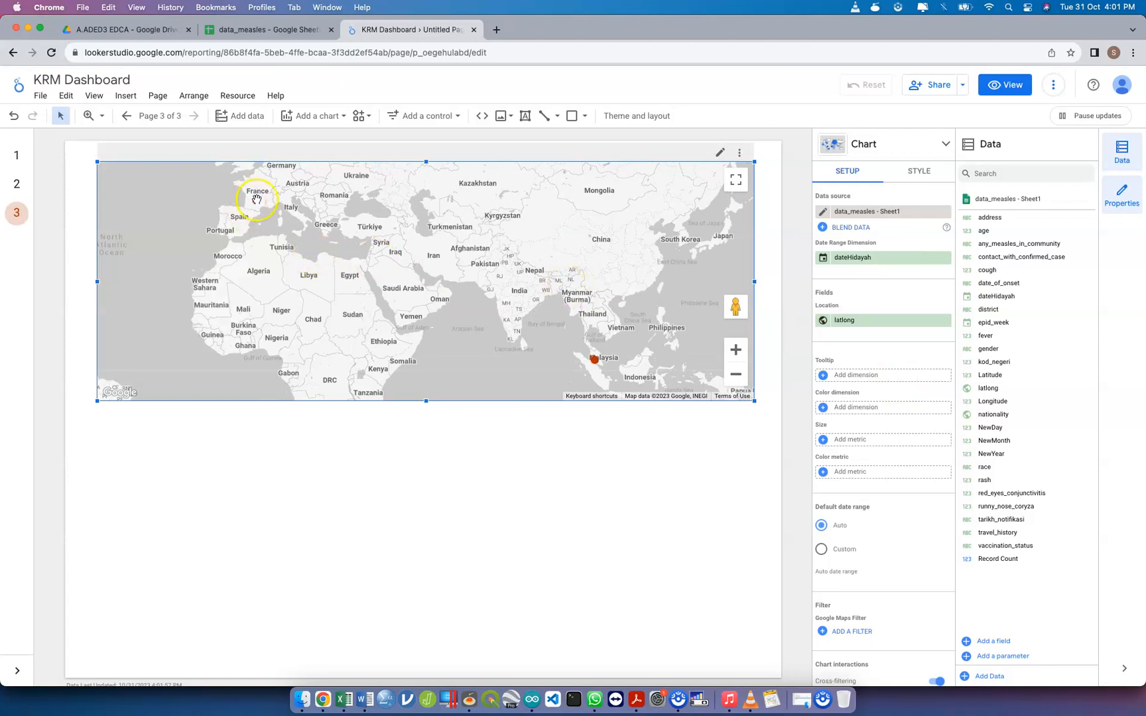
Apply the existing latitude filter to the bubble map and check its exclusion clause for Latitude values greater than 10
{"action": "mouse_move", "coordinate": [254, 200]}
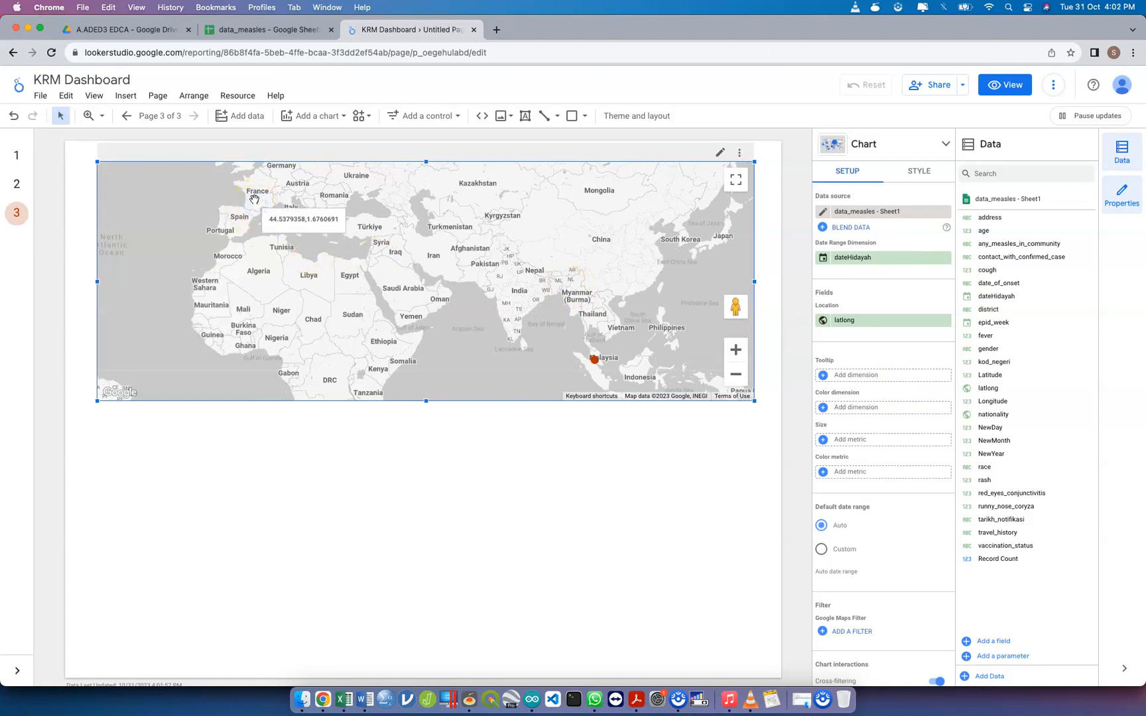
{"action": "scroll", "coordinate": [915, 583], "scroll_direction": "down", "scroll_amount": 2}
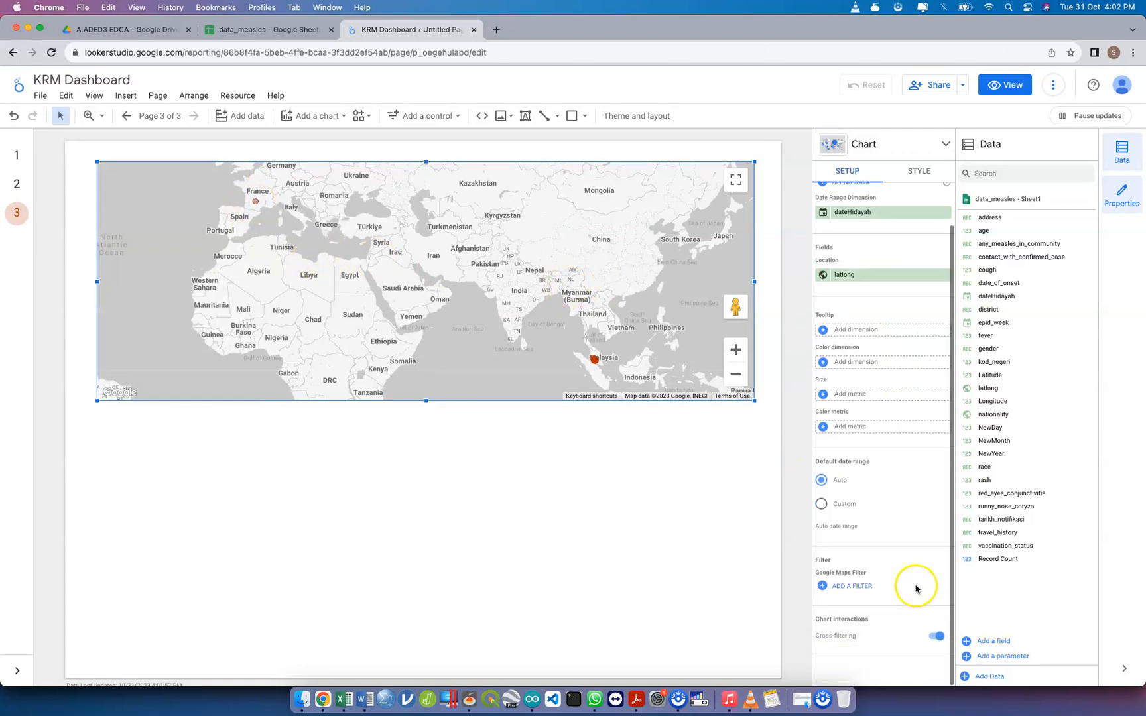
{"action": "left_click", "coordinate": [864, 587]}
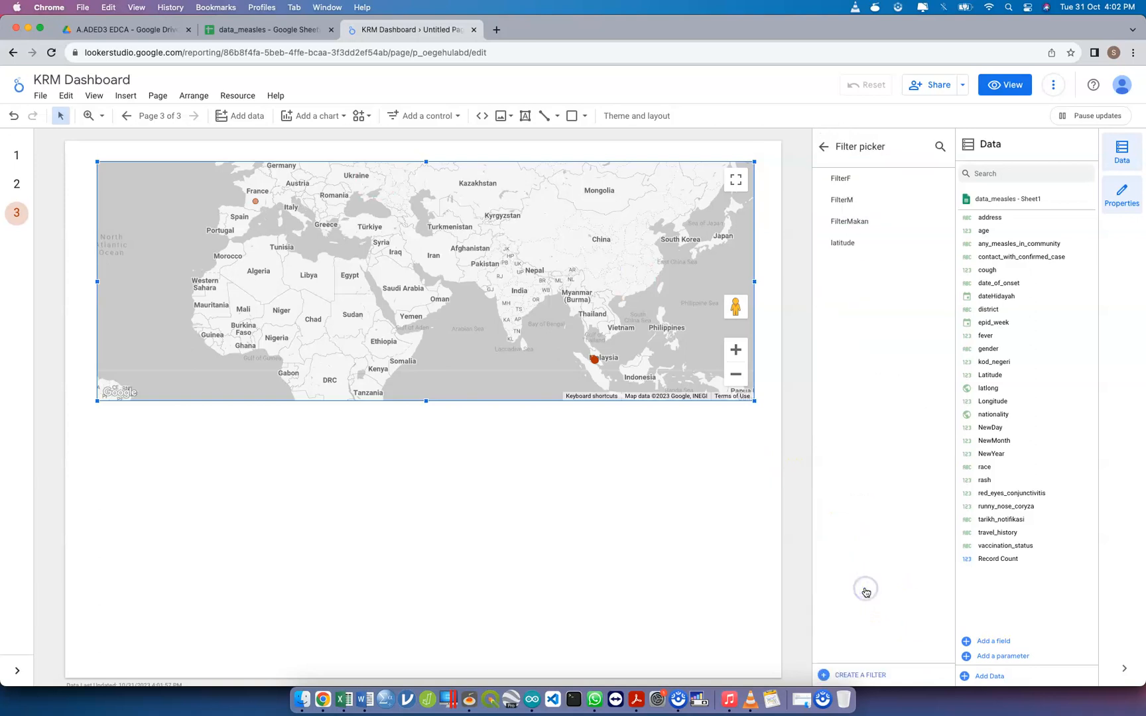
{"action": "left_click", "coordinate": [885, 248]}
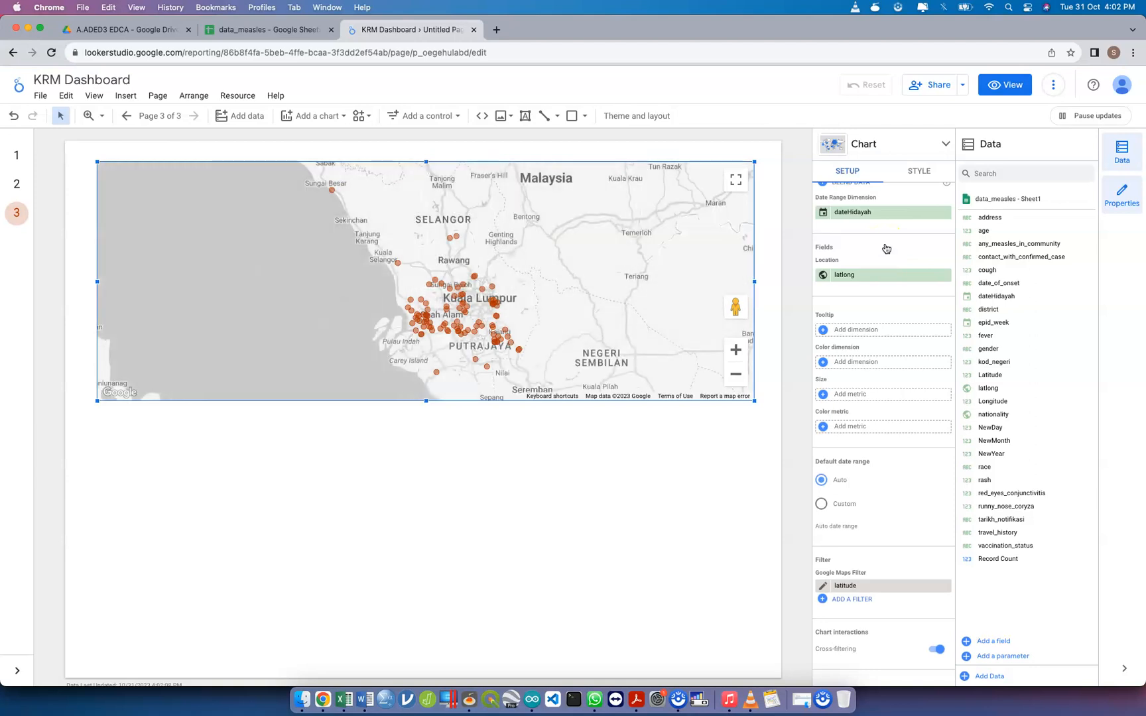
{"action": "left_click", "coordinate": [828, 587]}
{"action": "left_click", "coordinate": [87, 405]}
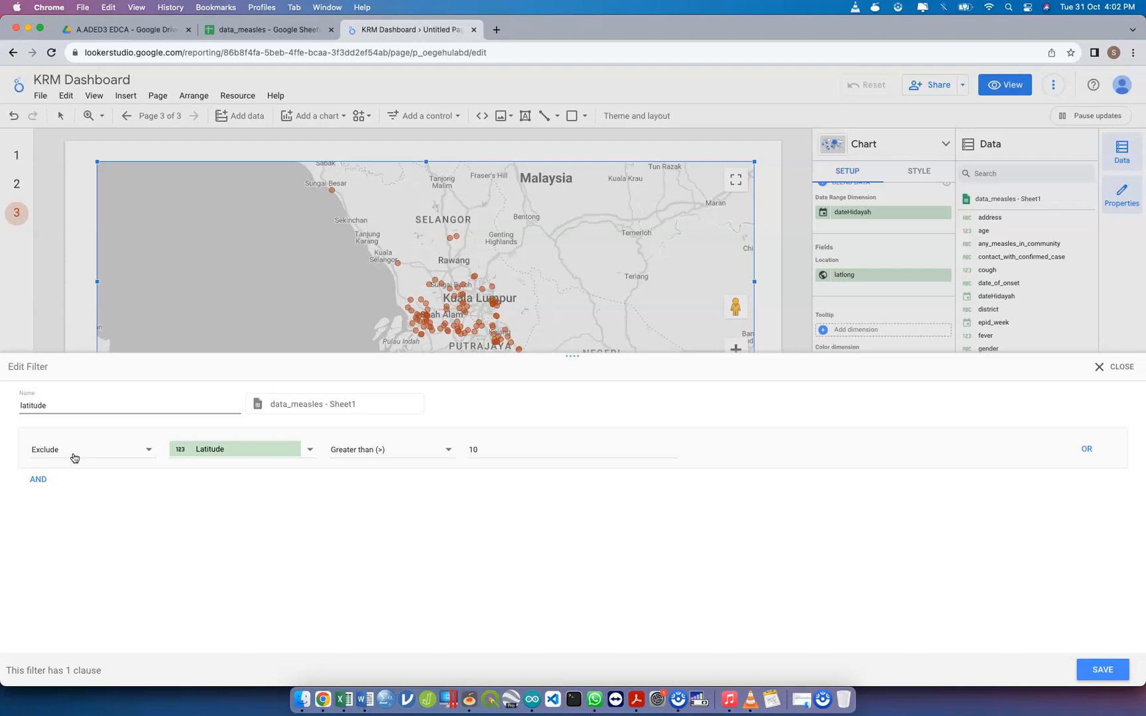
{"action": "left_click", "coordinate": [469, 454]}
{"action": "left_click", "coordinate": [1104, 671]}
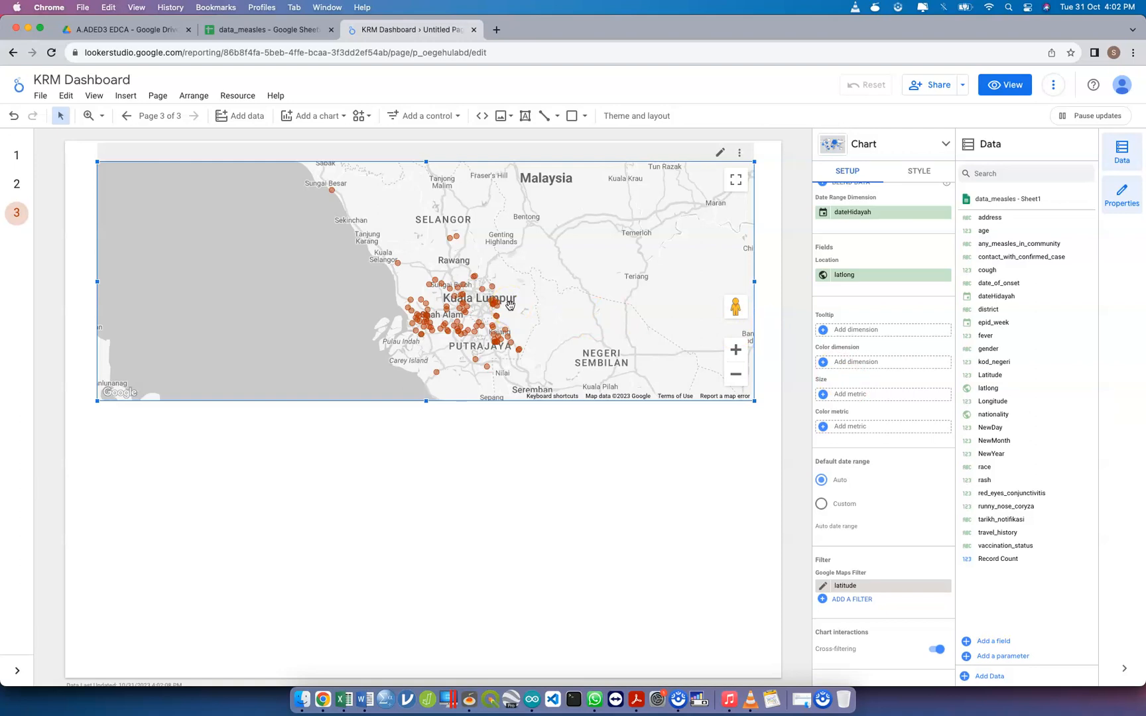
Reselect Latitude as the field in the map's latitude filter, excluding values greater than 10, and save the filter
{"action": "left_click", "coordinate": [821, 586]}
{"action": "double_click", "coordinate": [130, 405]}
{"action": "left_click", "coordinate": [120, 450]}
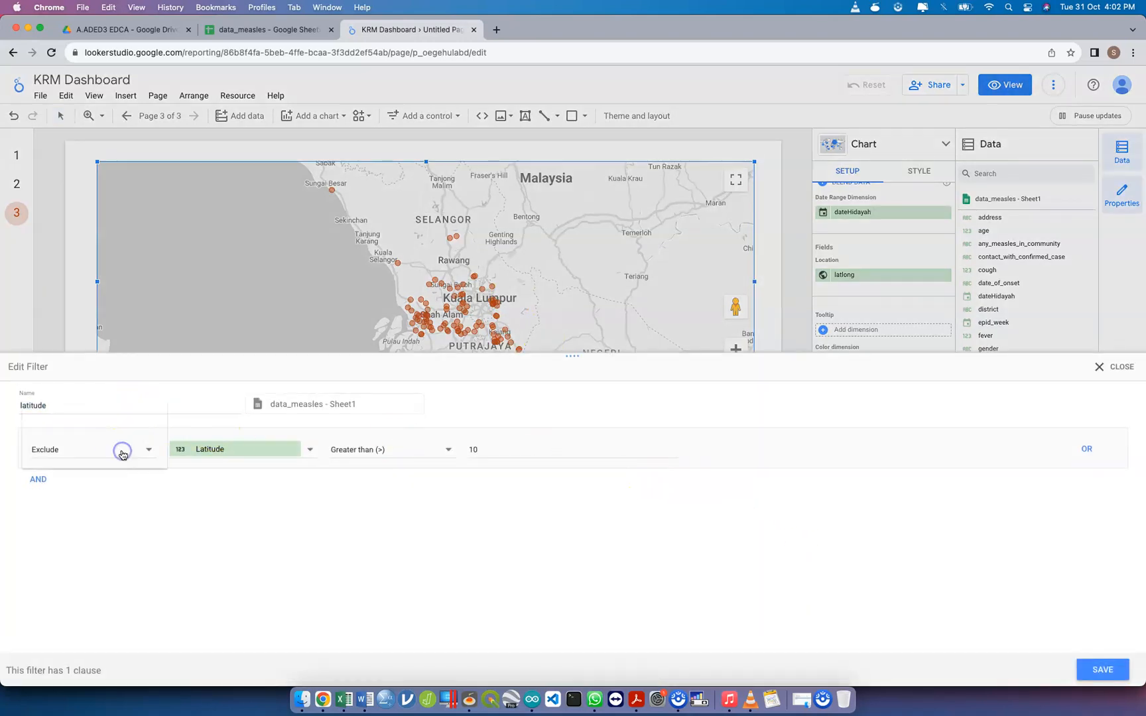
{"action": "left_click", "coordinate": [122, 453]}
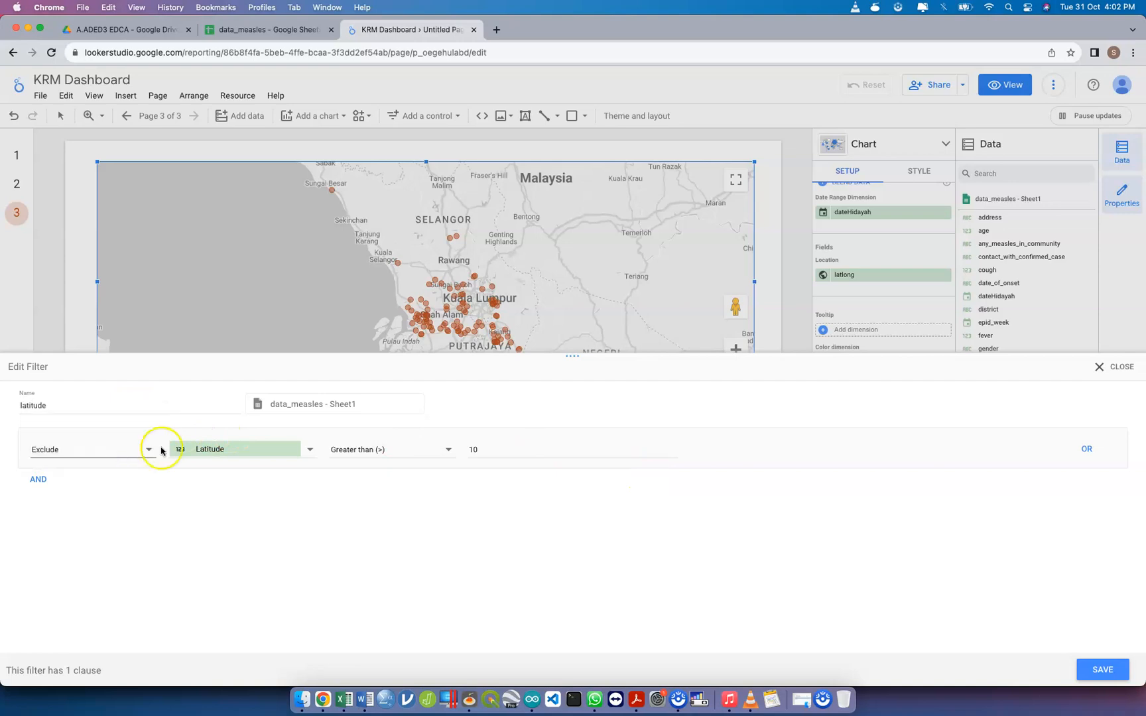
{"action": "left_click", "coordinate": [193, 455]}
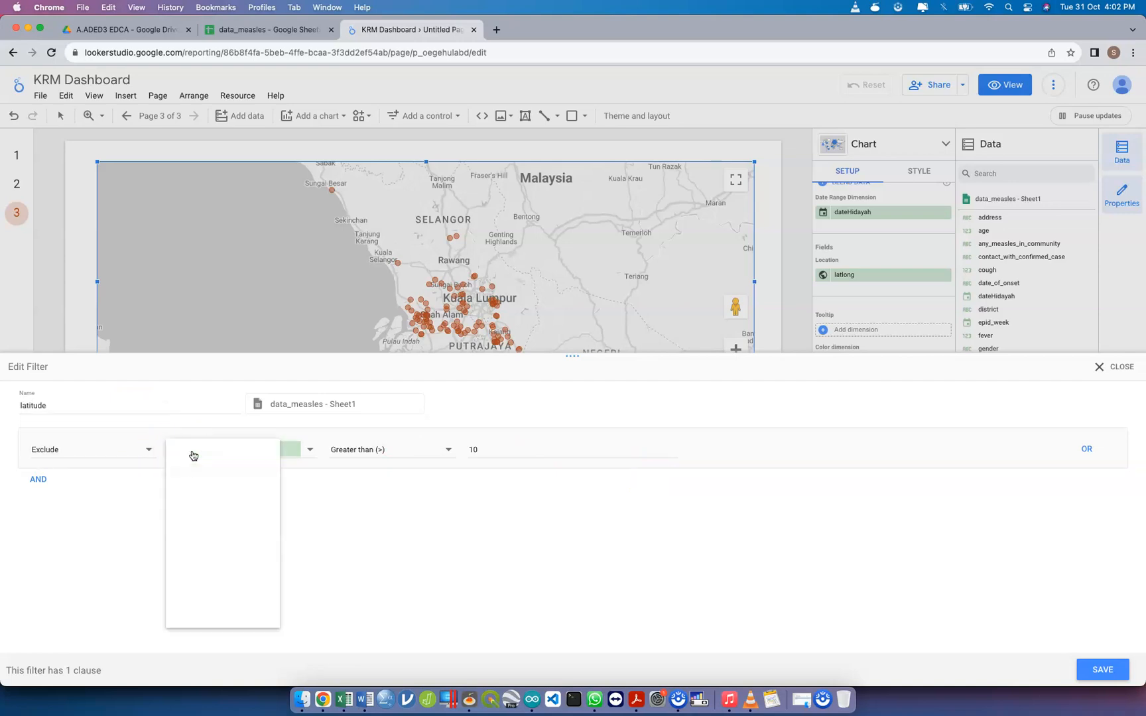
{"action": "left_click", "coordinate": [220, 453]}
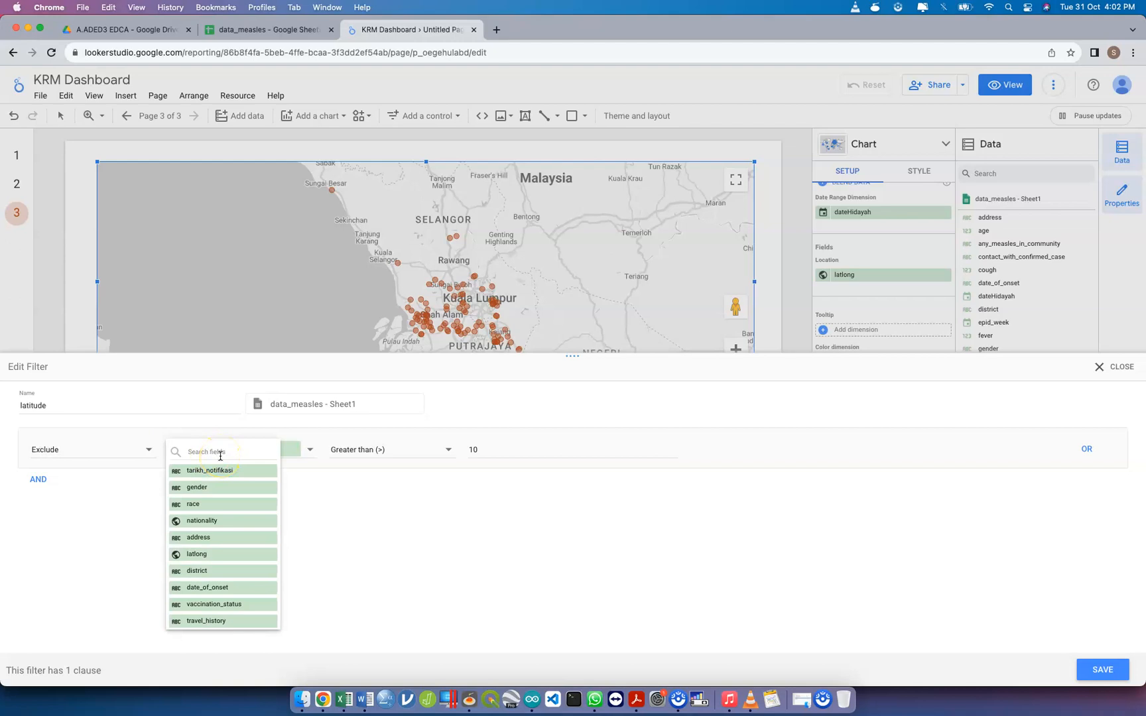
{"action": "type", "text": "lat"}
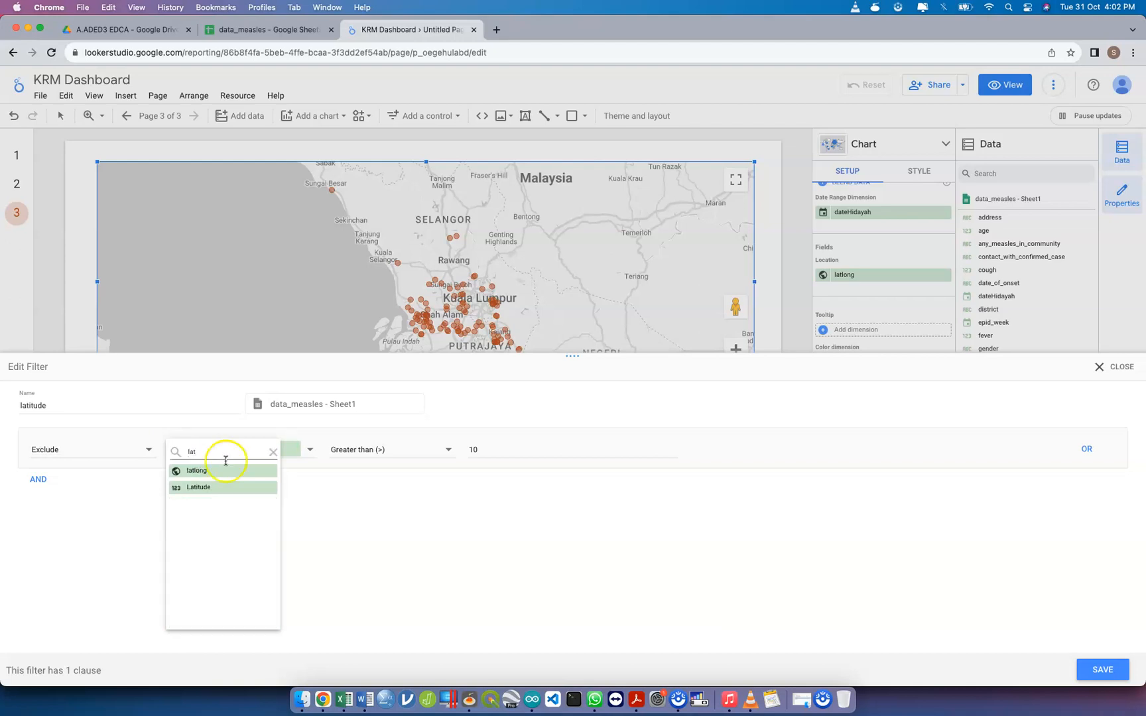
{"action": "left_click", "coordinate": [225, 488]}
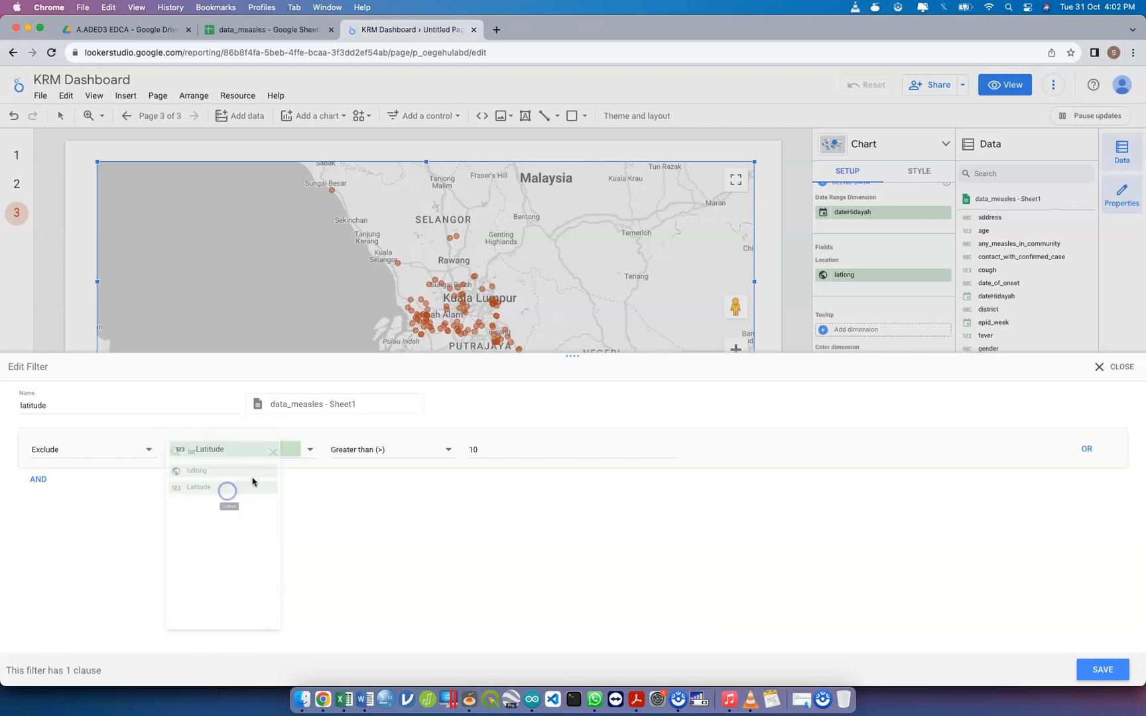
{"action": "left_click", "coordinate": [521, 448]}
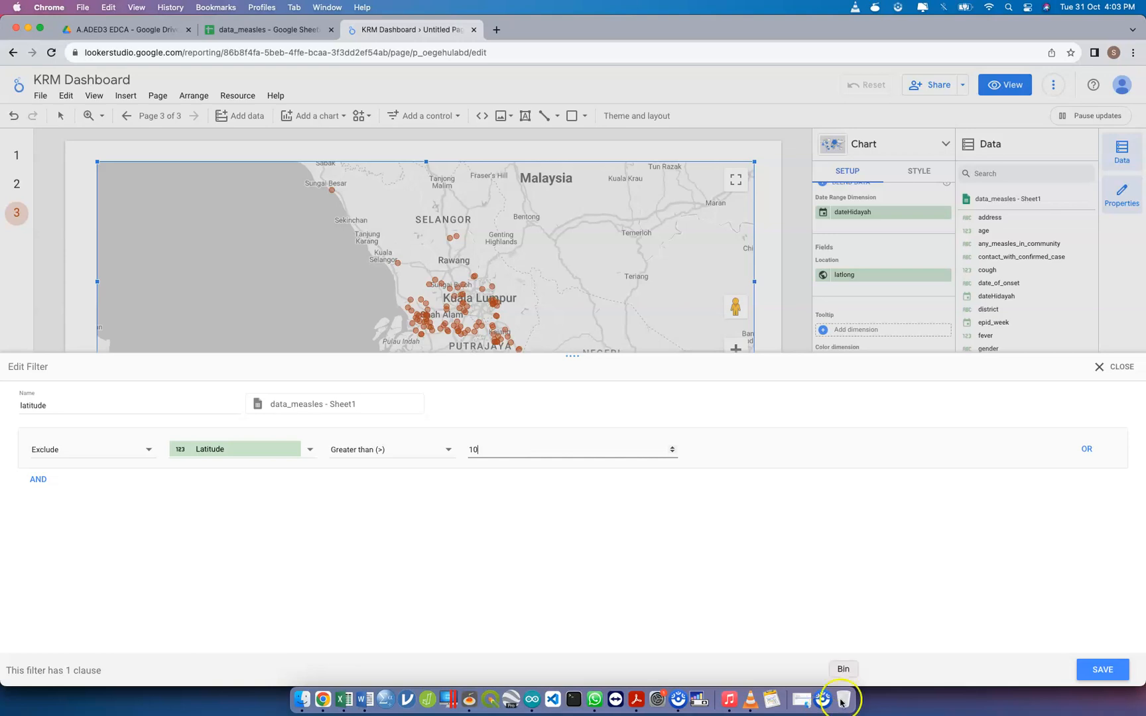
{"action": "left_click", "coordinate": [1102, 666]}
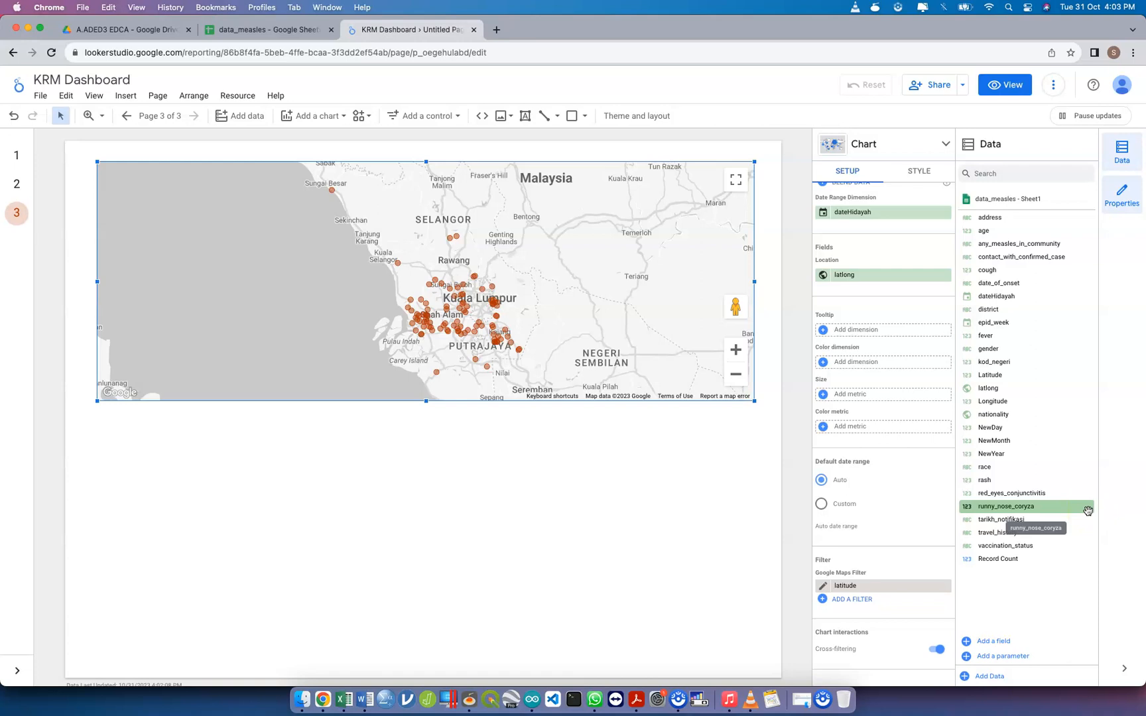
{"action": "left_click", "coordinate": [874, 277]}
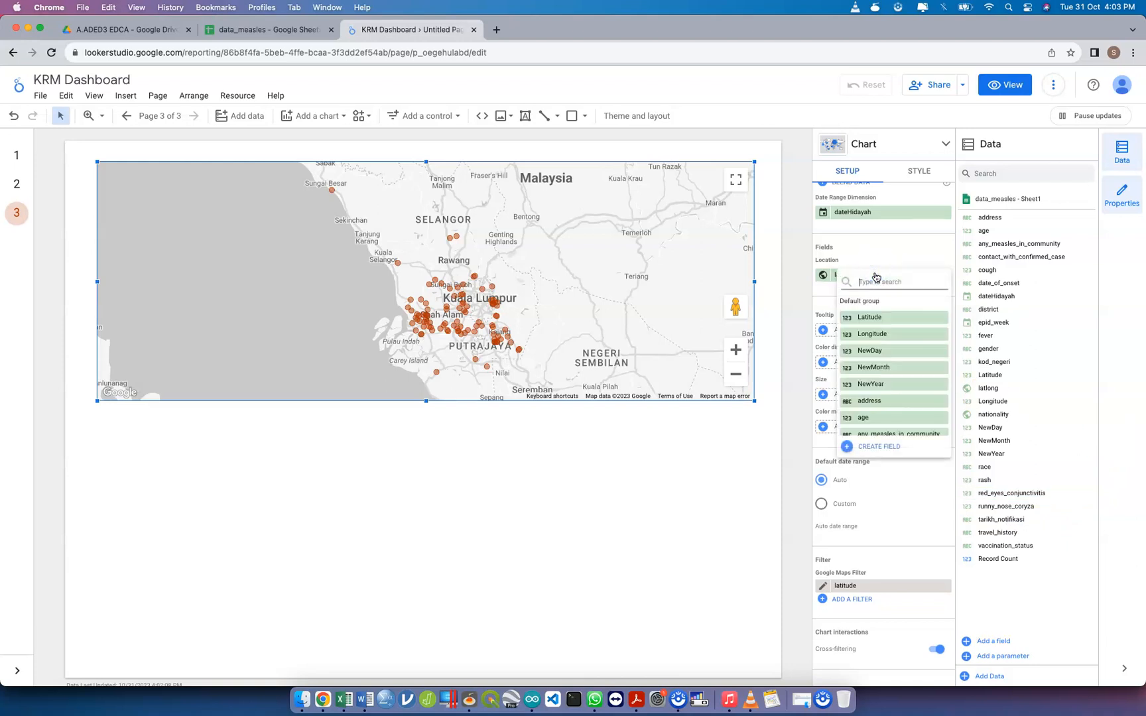
{"action": "left_click", "coordinate": [530, 429]}
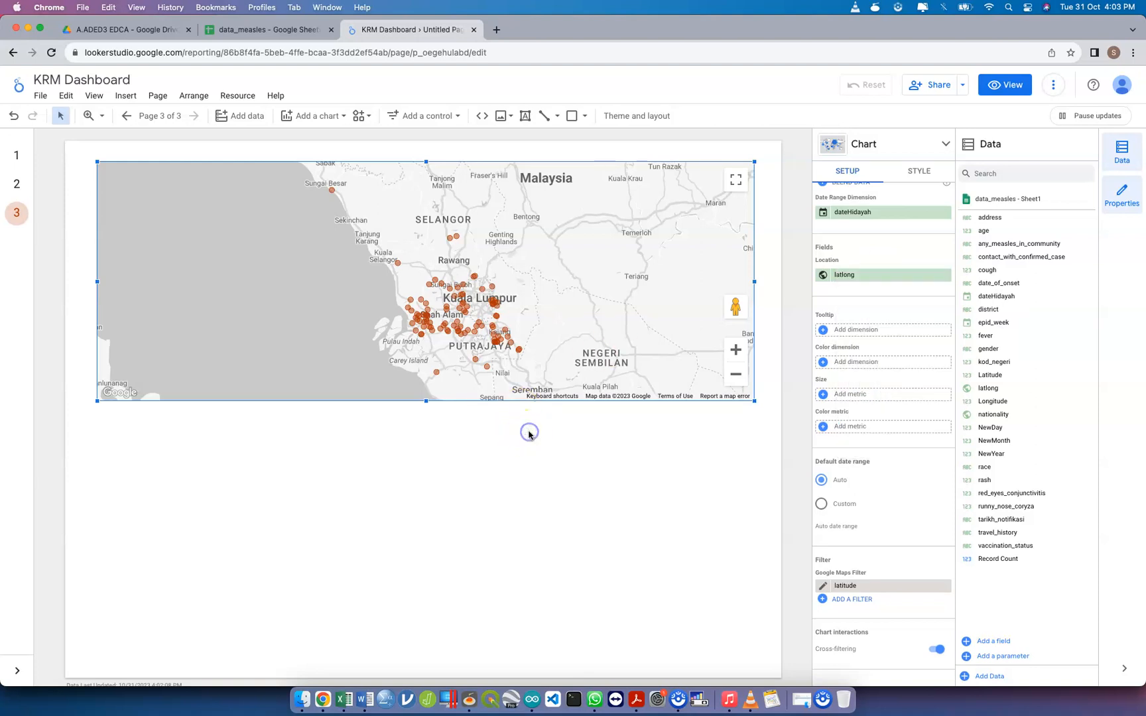
{"action": "left_click", "coordinate": [357, 272]}
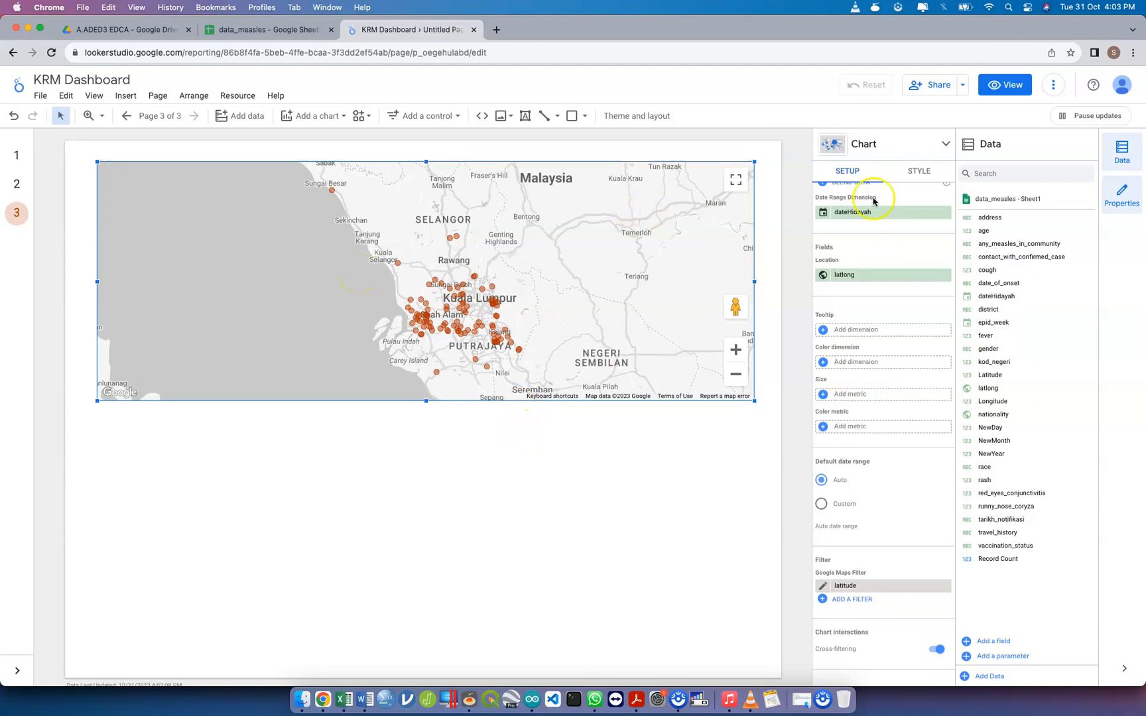
Try the Satellite background on the bubble map, and return its background type to Map
{"action": "left_click", "coordinate": [923, 176]}
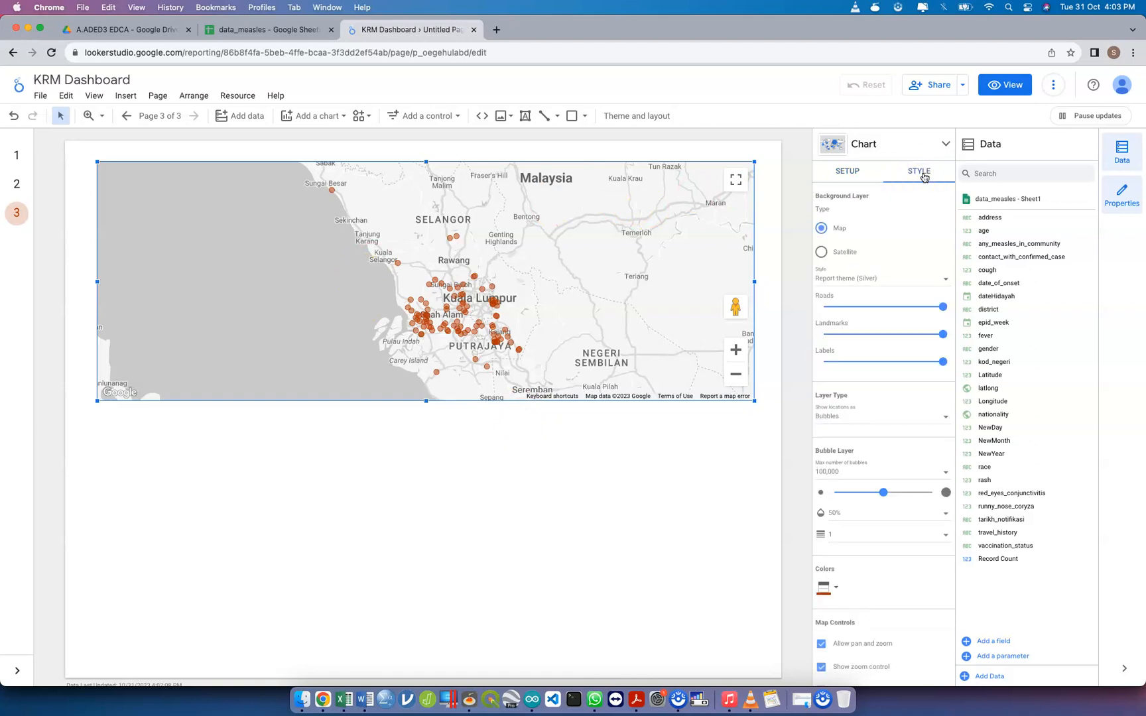
{"action": "left_click", "coordinate": [821, 253]}
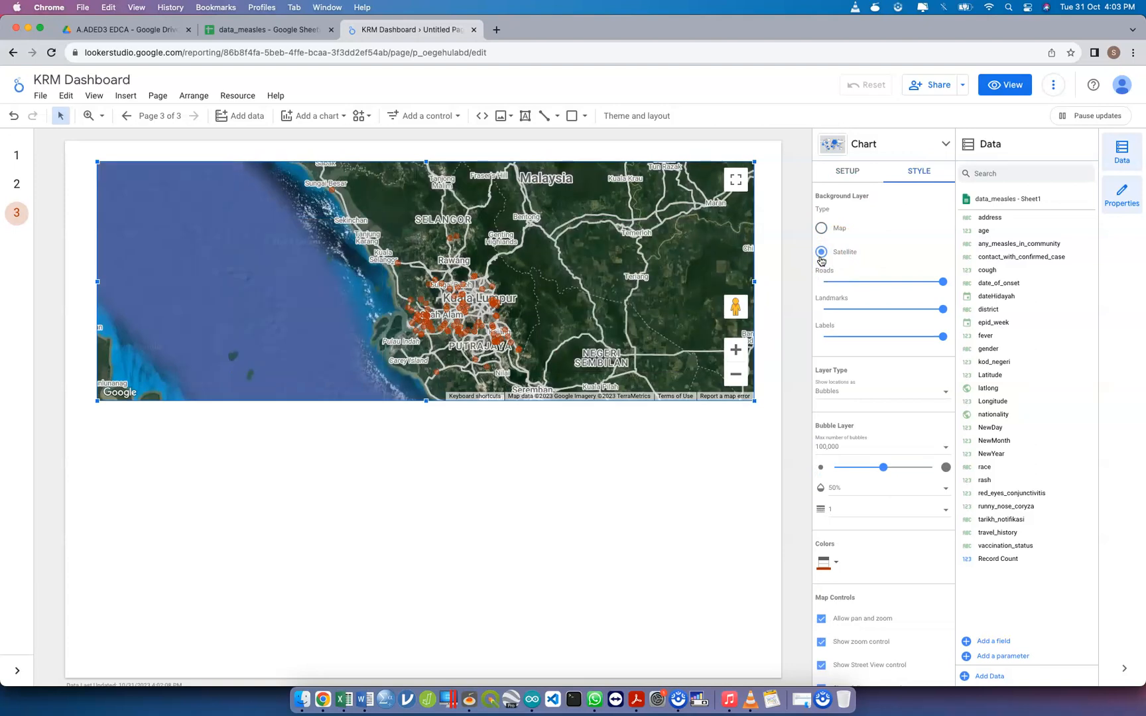
{"action": "left_click", "coordinate": [821, 229]}
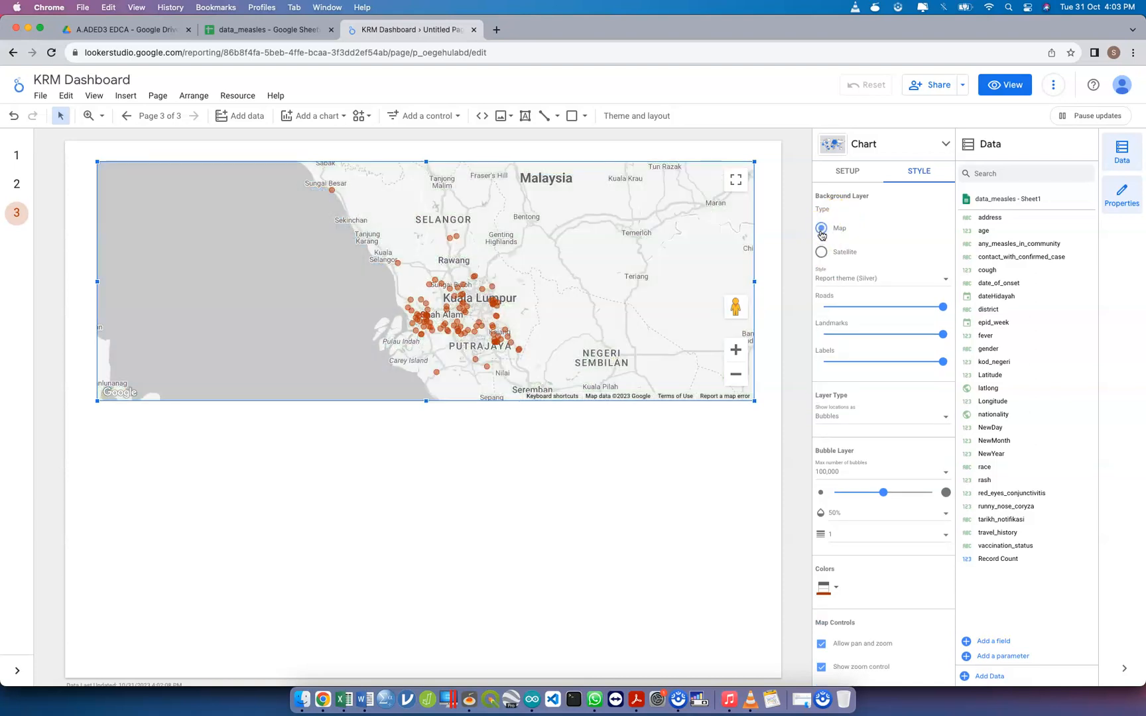
{"action": "left_click", "coordinate": [851, 169]}
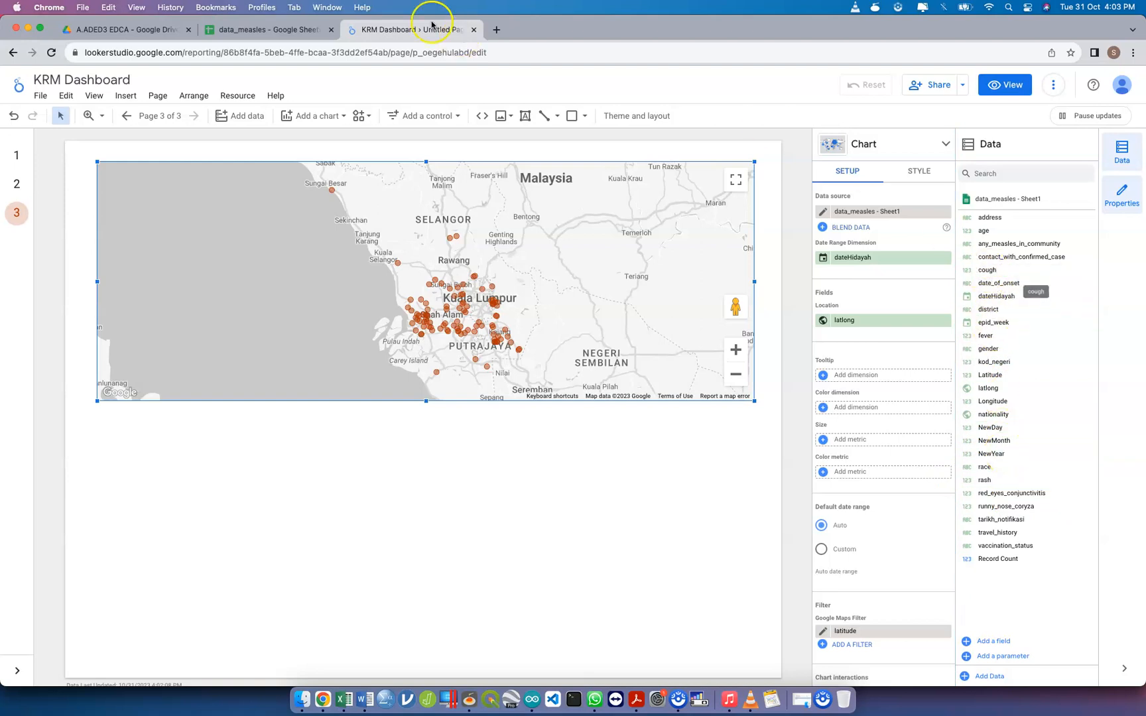
Check the data_measles spreadsheet columns and set cough as the bubble map's color dimension
{"action": "left_click", "coordinate": [305, 28]}
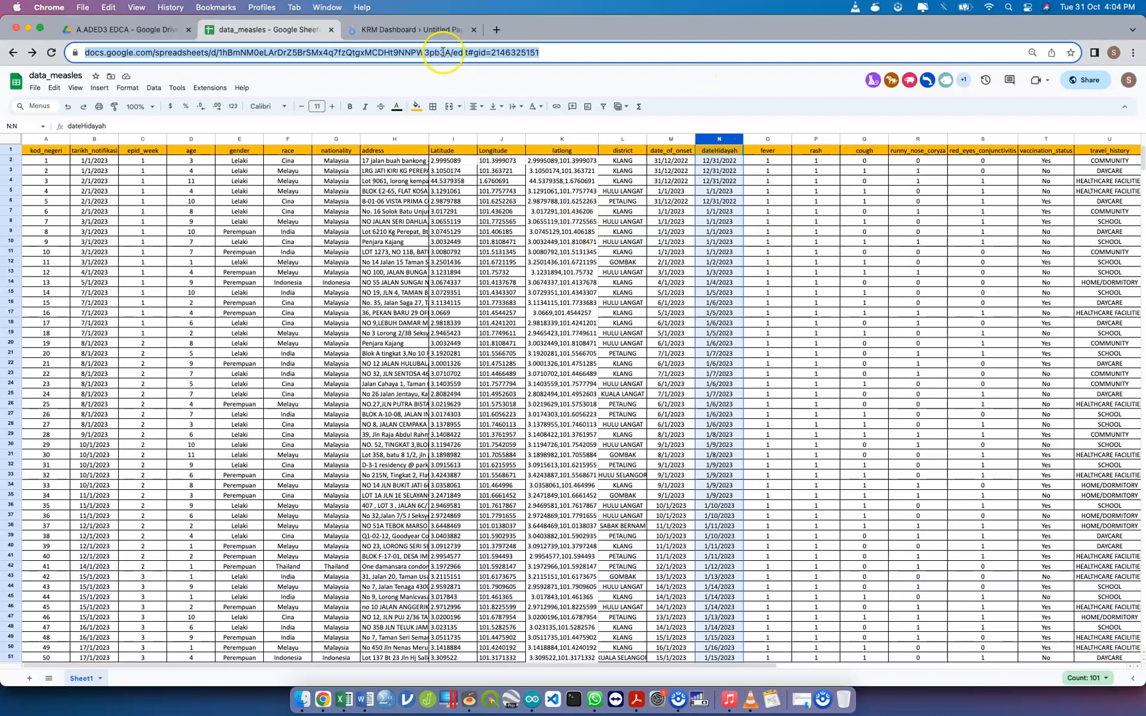
{"action": "left_click", "coordinate": [427, 31]}
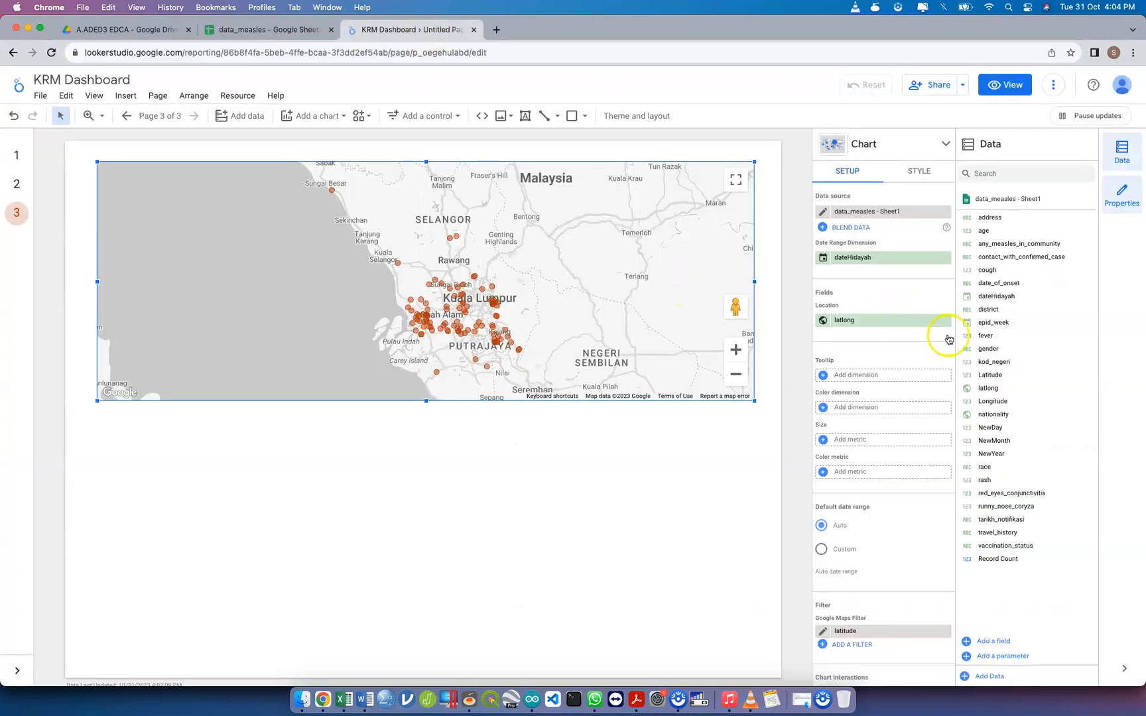
{"action": "left_click_drag", "start_coordinate": [979, 273], "coordinate": [882, 411]}
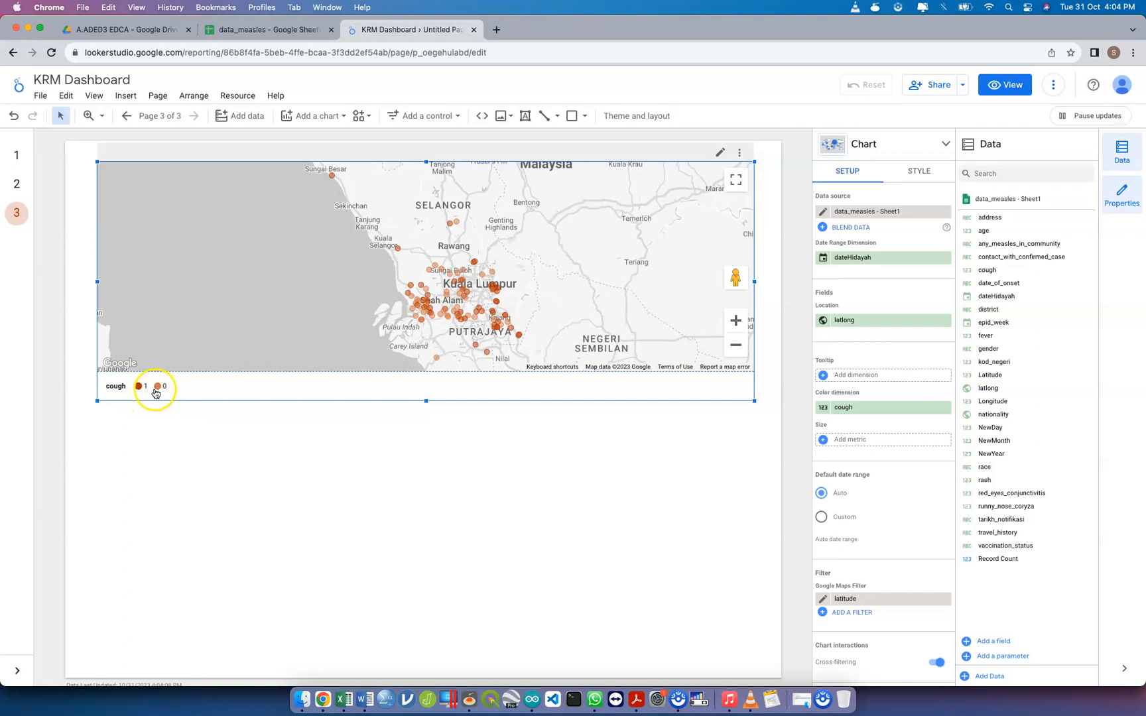
Look over the bubble map's layer and color style options and revisit the data_measles spreadsheet
{"action": "left_click", "coordinate": [919, 172]}
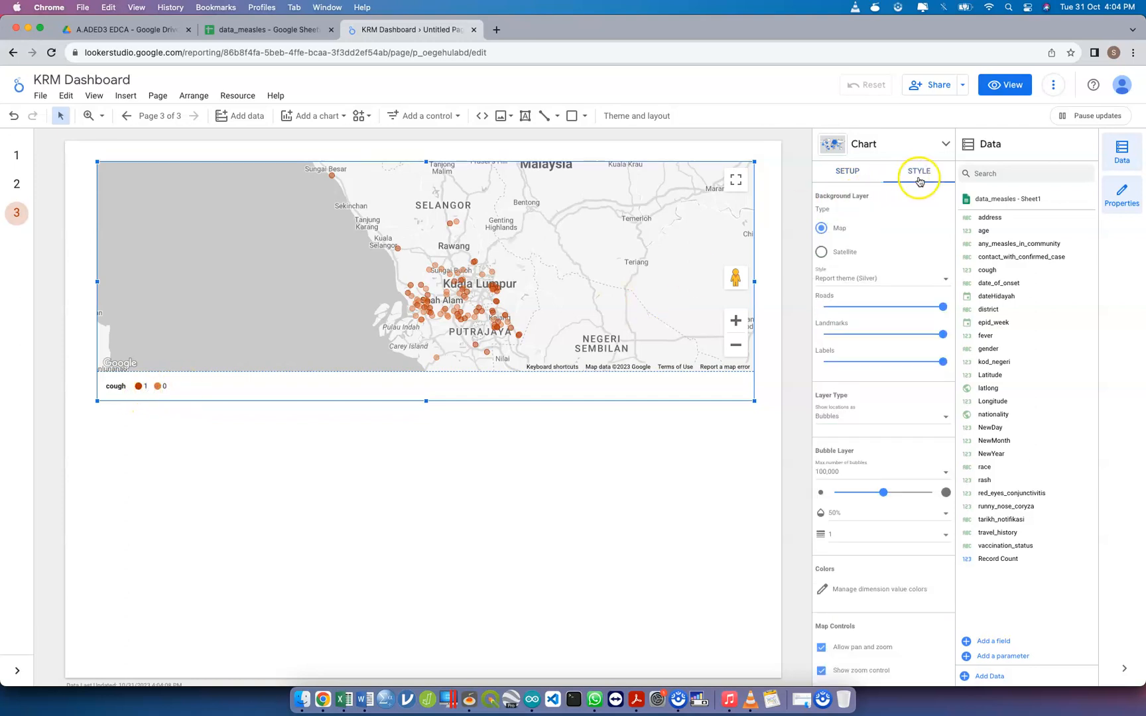
{"action": "scroll", "coordinate": [875, 520], "scroll_direction": "down", "scroll_amount": 2}
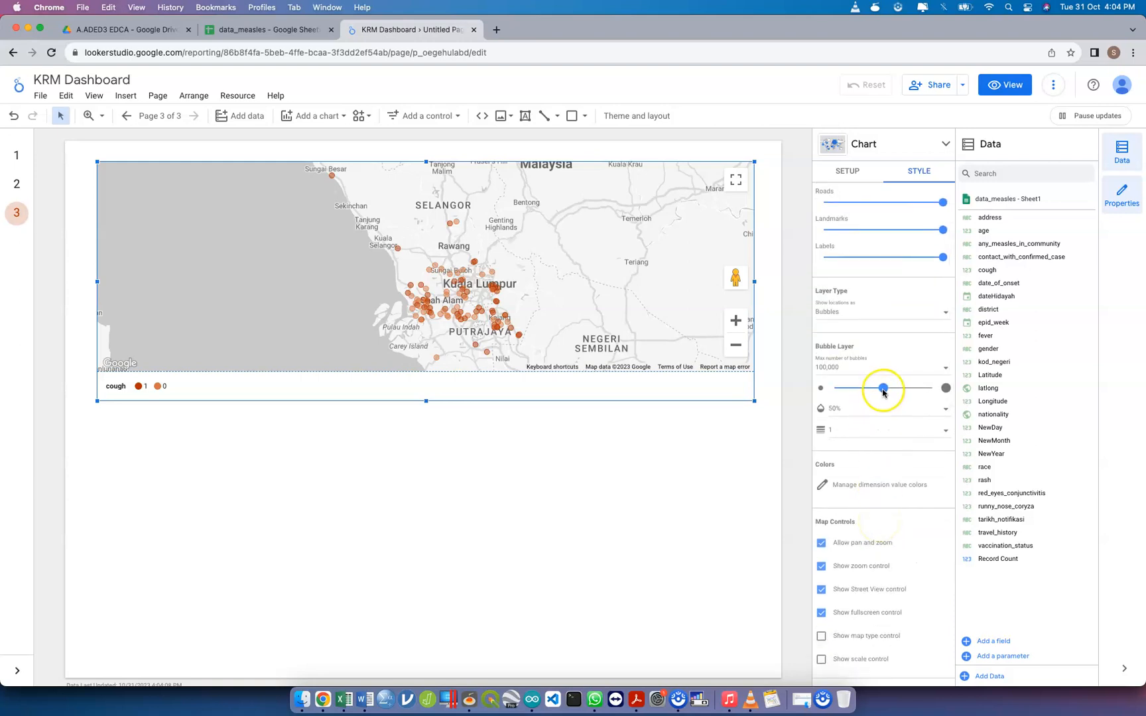
{"action": "left_click", "coordinate": [859, 175]}
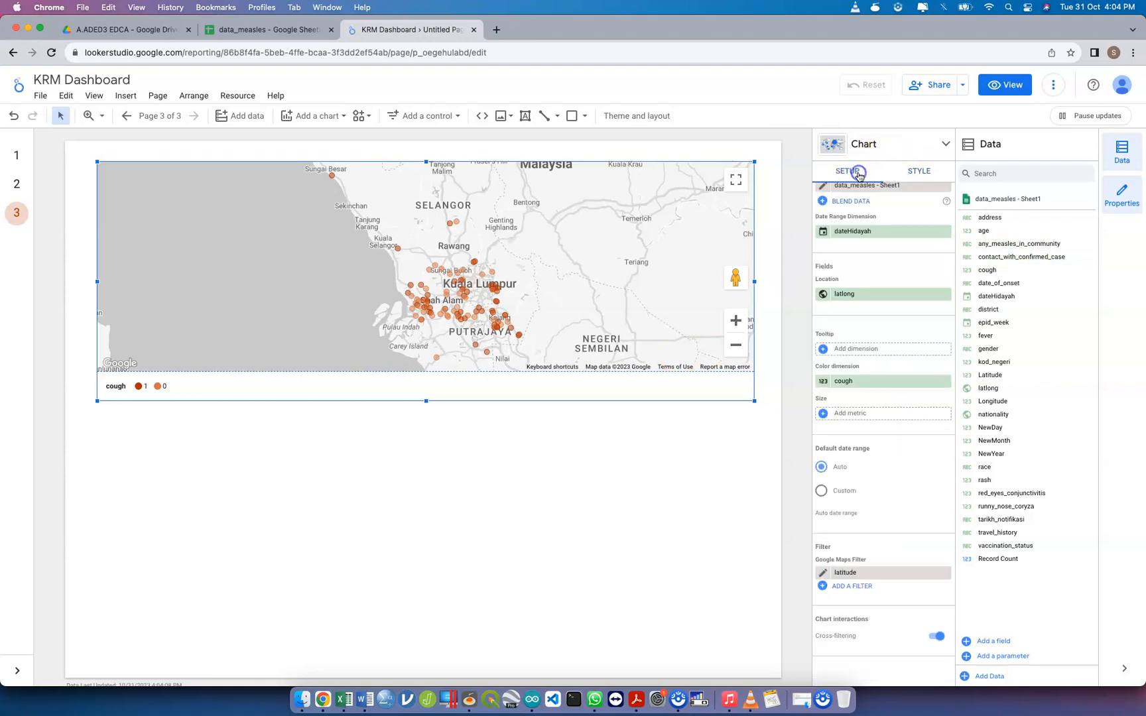
{"action": "left_click", "coordinate": [298, 30]}
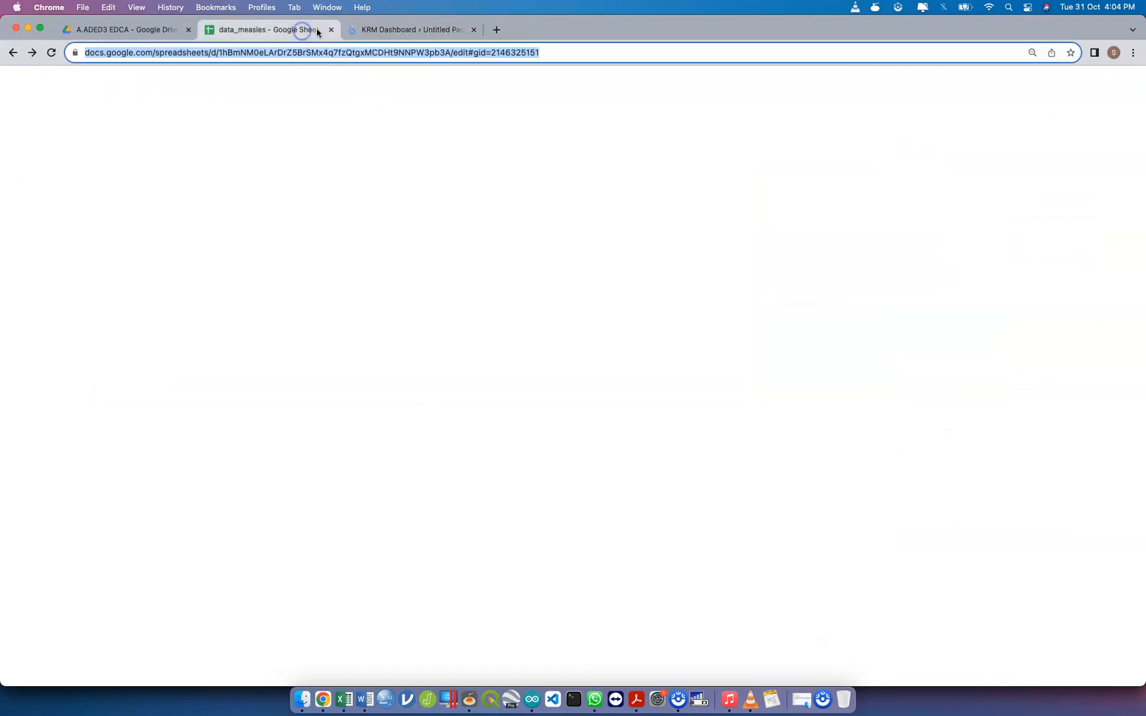
{"action": "left_click", "coordinate": [434, 31]}
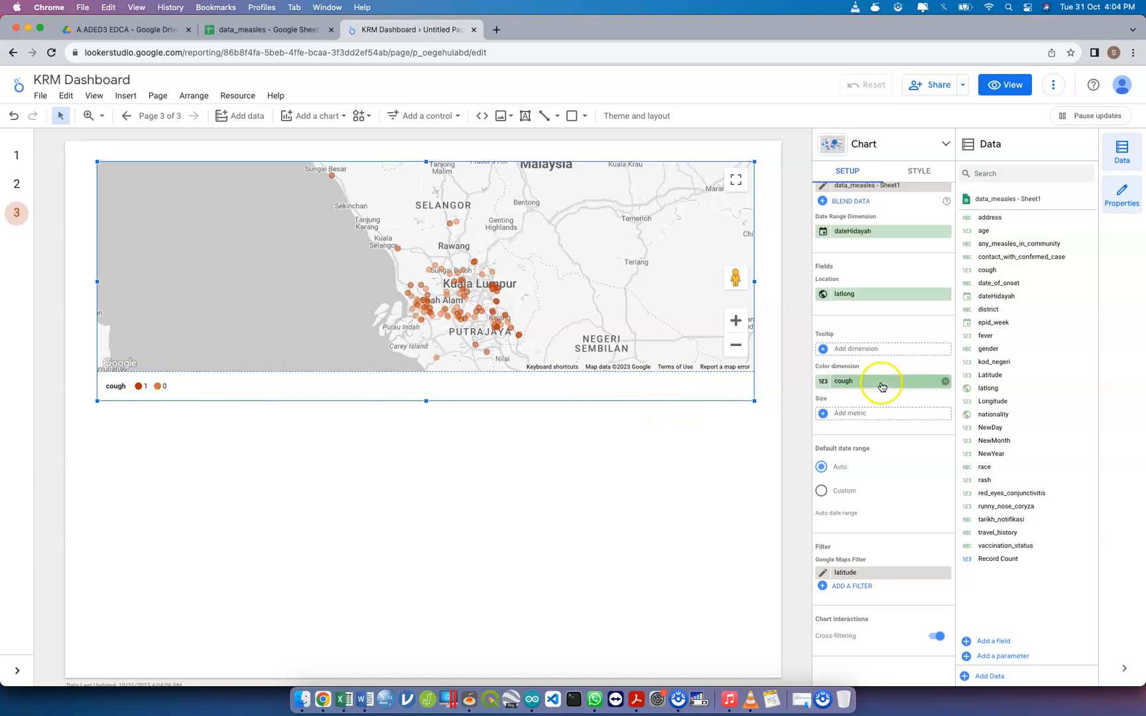
Remove cough from the bubble map's color dimension and add the same field back
{"action": "left_click", "coordinate": [946, 382]}
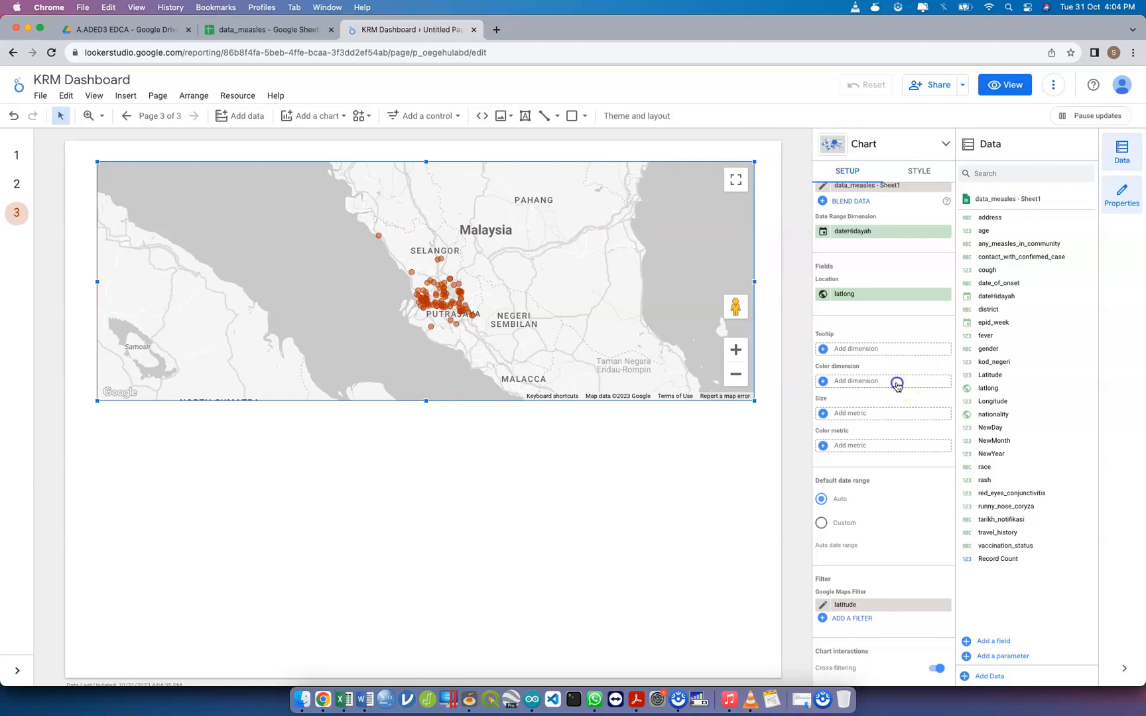
{"action": "left_click", "coordinate": [896, 382]}
{"action": "type", "text": "coug"}
{"action": "left_click", "coordinate": [893, 420]}
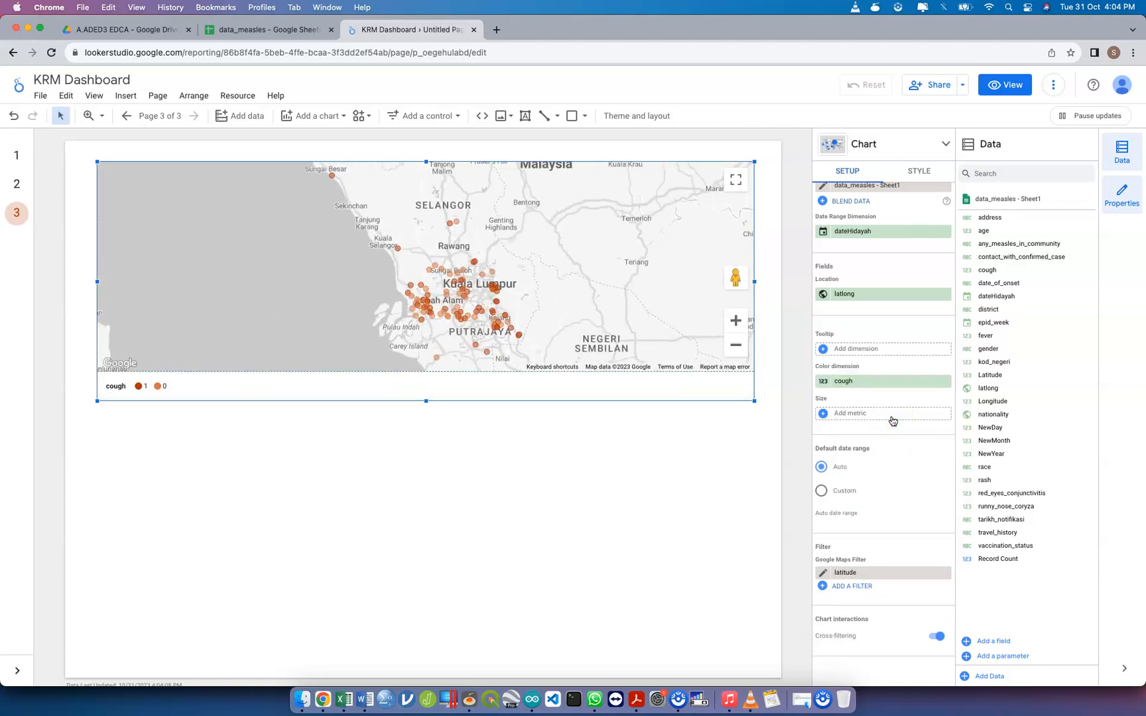
Examine the bubble map's style options, from background layer and map controls to the legends and border settings
{"action": "left_click", "coordinate": [1142, 214]}
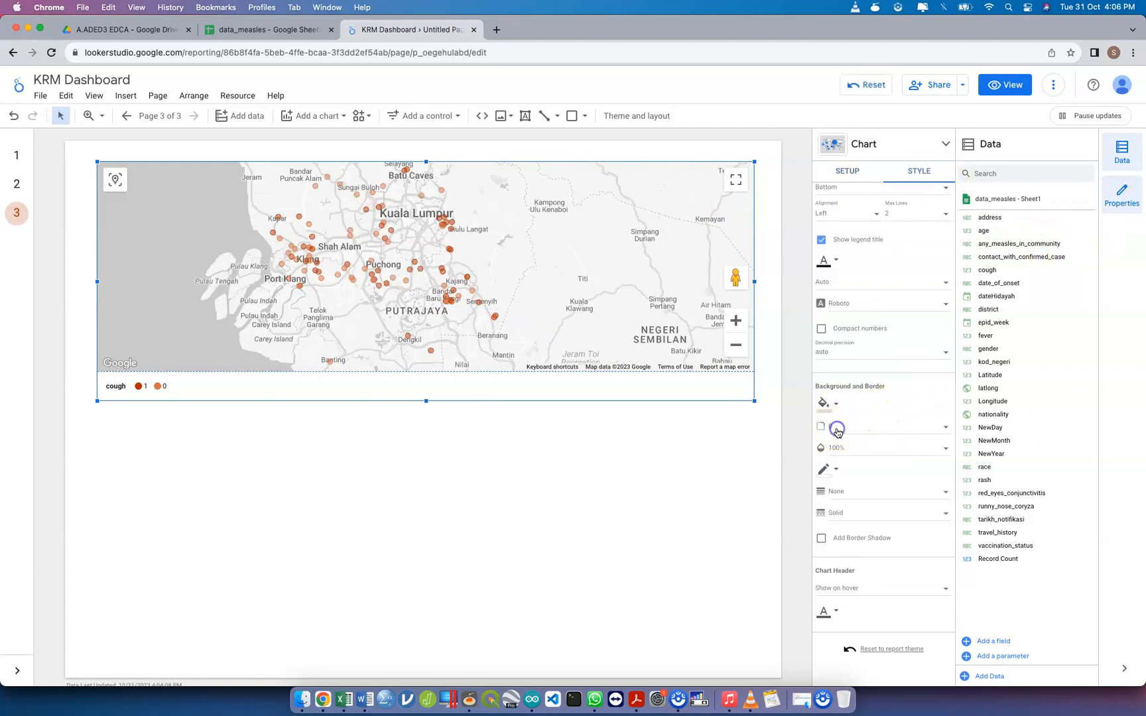
{"action": "left_click", "coordinate": [836, 429]}
{"action": "left_click", "coordinate": [841, 431]}
{"action": "scroll", "coordinate": [874, 462], "scroll_direction": "up", "scroll_amount": 5}
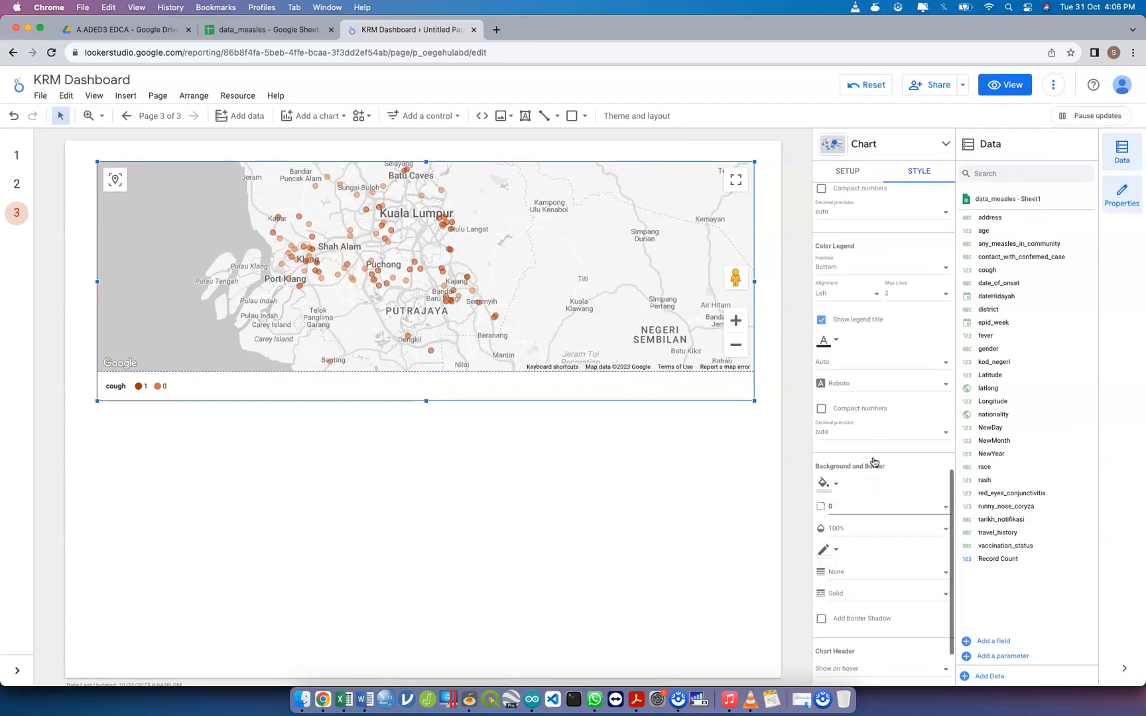
{"action": "scroll", "coordinate": [874, 462], "scroll_direction": "up", "scroll_amount": 10}
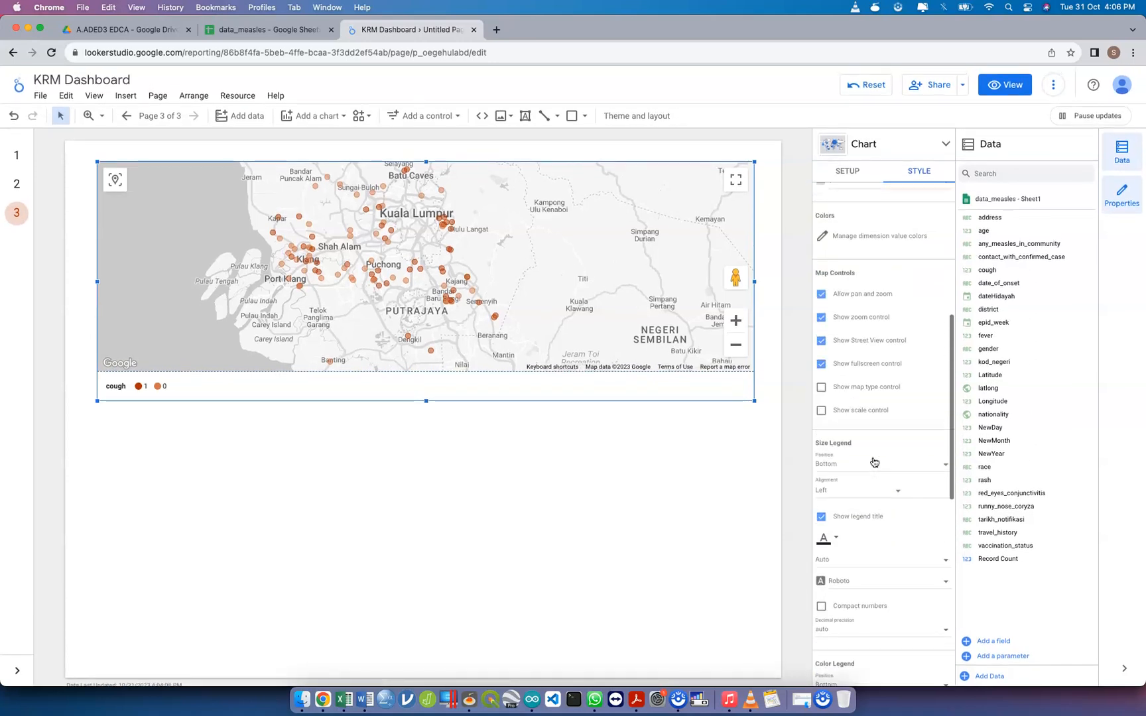
{"action": "scroll", "coordinate": [874, 462], "scroll_direction": "up", "scroll_amount": 5}
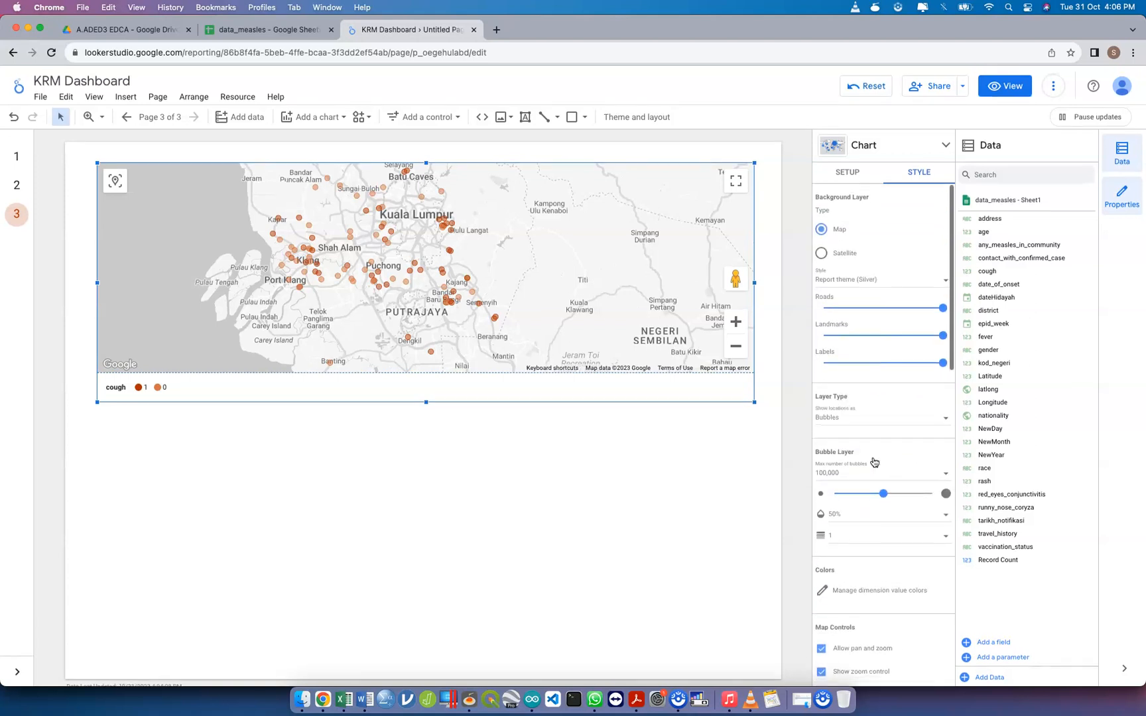
{"action": "scroll", "coordinate": [874, 462], "scroll_direction": "down", "scroll_amount": 8}
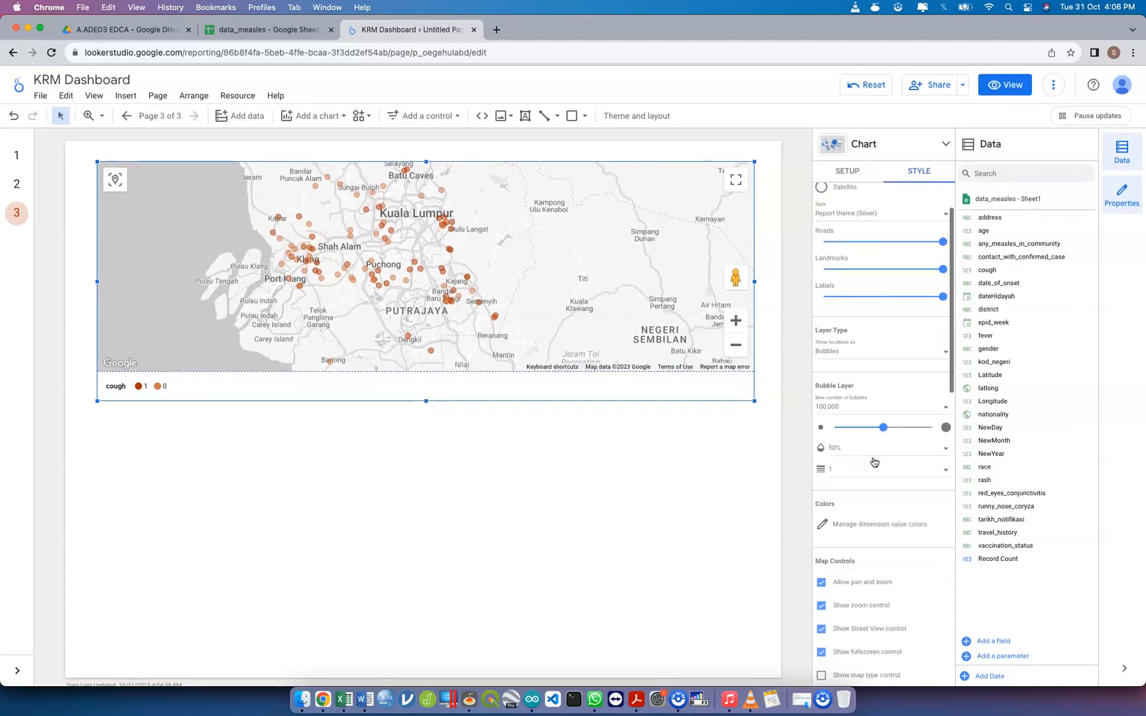
{"action": "scroll", "coordinate": [873, 462], "scroll_direction": "down", "scroll_amount": 3}
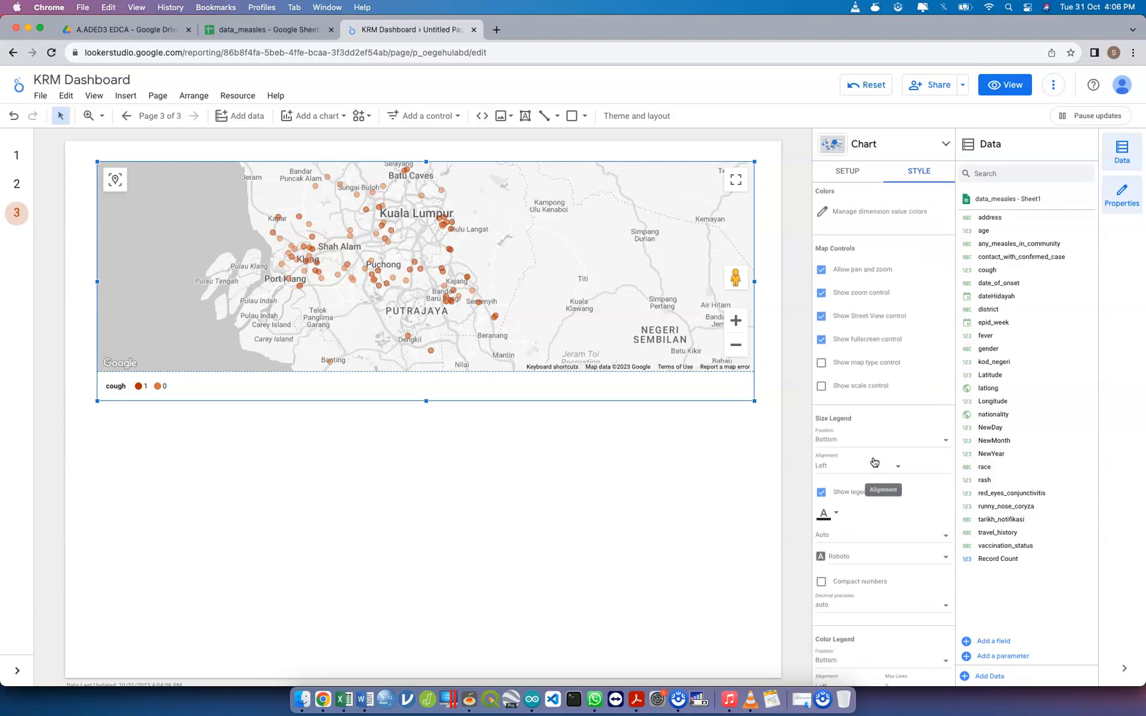
{"action": "scroll", "coordinate": [874, 463], "scroll_direction": "down", "scroll_amount": 4}
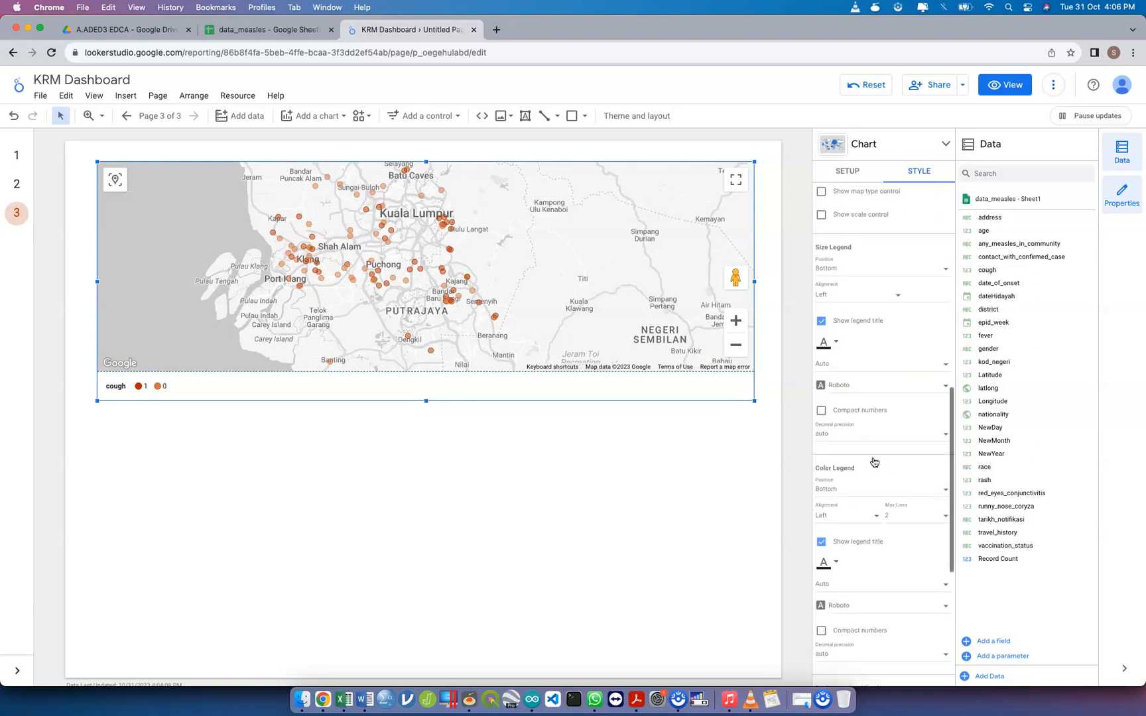
{"action": "scroll", "coordinate": [874, 462], "scroll_direction": "up", "scroll_amount": 8}
Set the dimension value color of cough value 0 to light grey from the theme colors
{"action": "left_click", "coordinate": [887, 341]}
{"action": "left_click", "coordinate": [887, 340]}
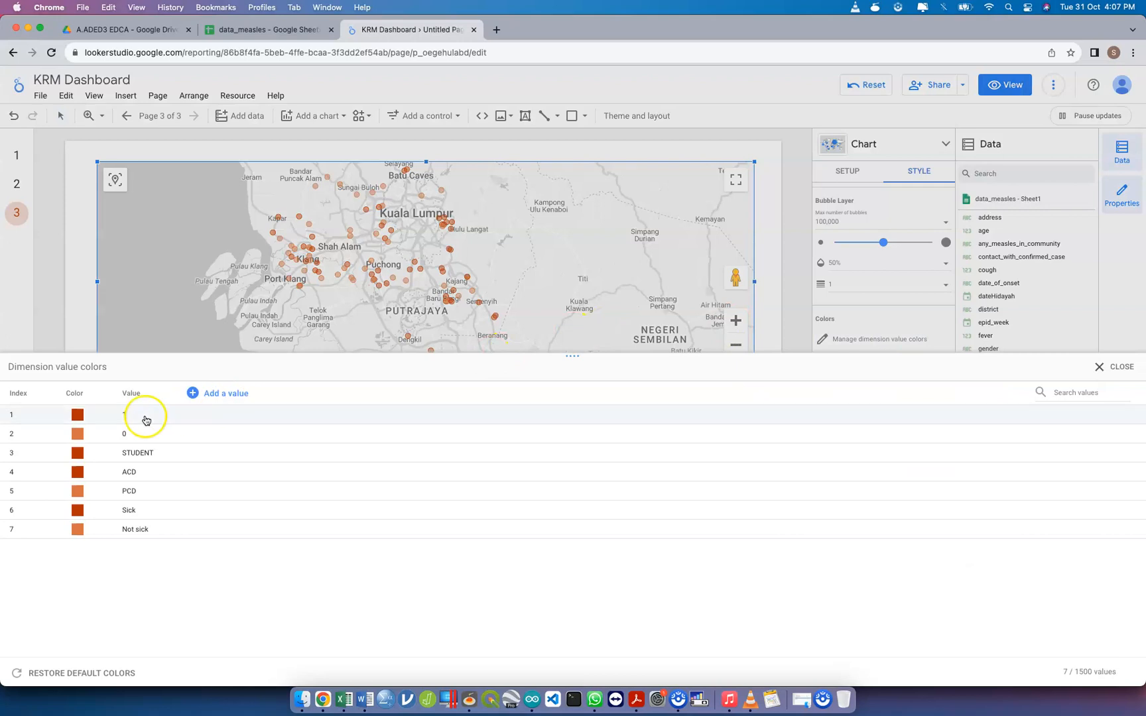
{"action": "left_click", "coordinate": [77, 435]}
{"action": "left_click", "coordinate": [77, 434]}
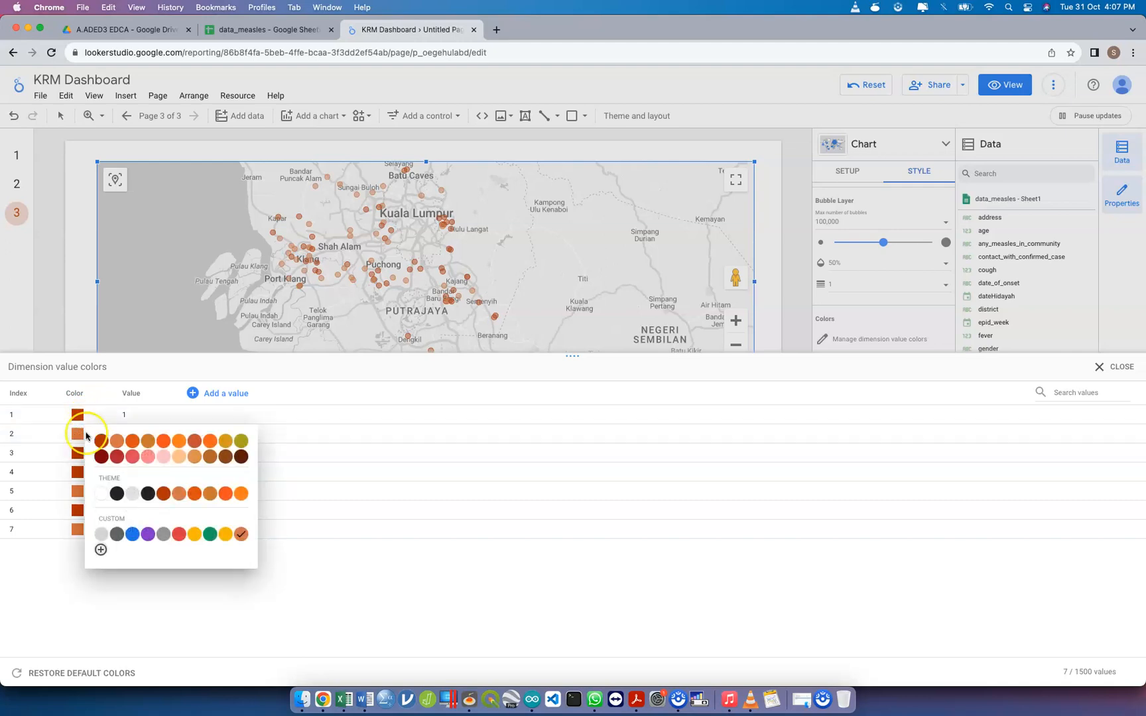
{"action": "left_click", "coordinate": [132, 496]}
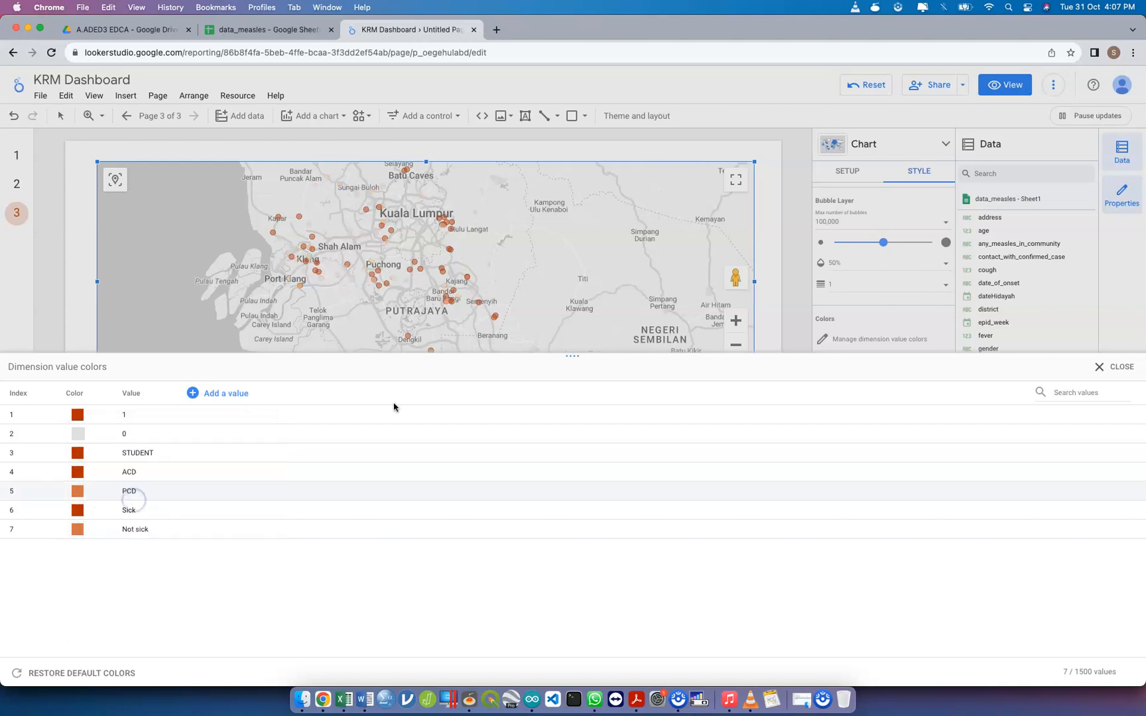
{"action": "left_click", "coordinate": [1118, 364]}
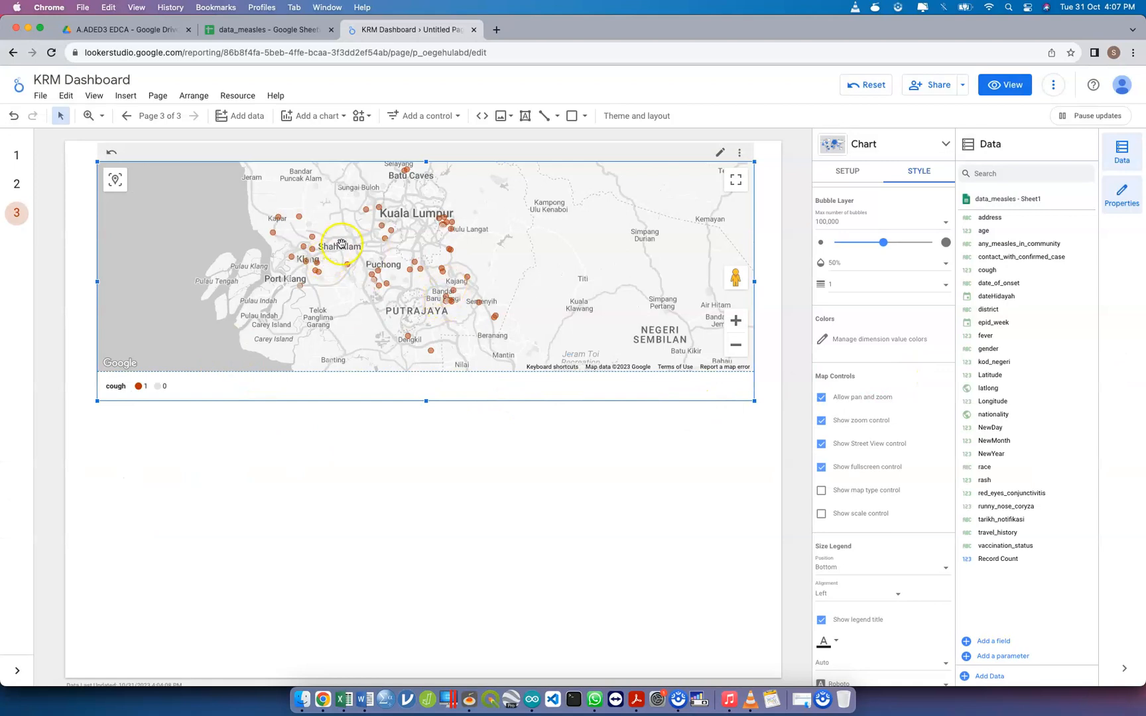
Inspect how the recolored cough bubbles are distributed around Kuala Lumpur at different map scales
{"action": "scroll", "coordinate": [451, 271], "scroll_direction": "down", "scroll_amount": 2}
{"action": "scroll", "coordinate": [451, 271], "scroll_direction": "down", "scroll_amount": 2}
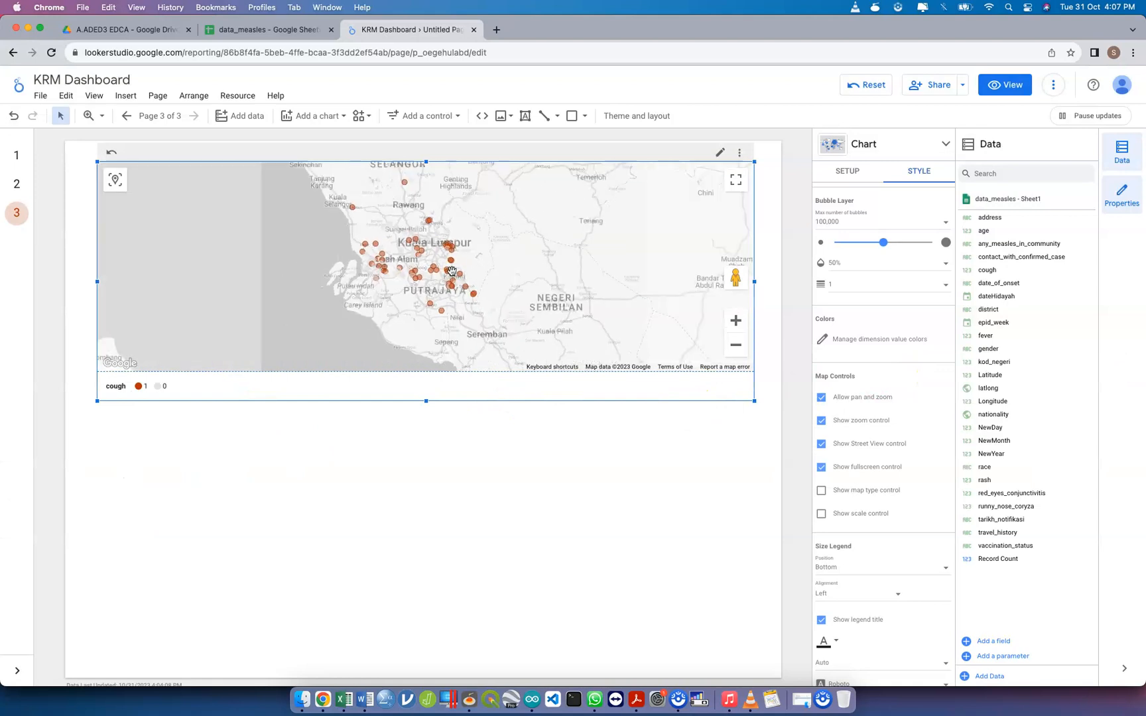
{"action": "scroll", "coordinate": [451, 270], "scroll_direction": "up", "scroll_amount": 2}
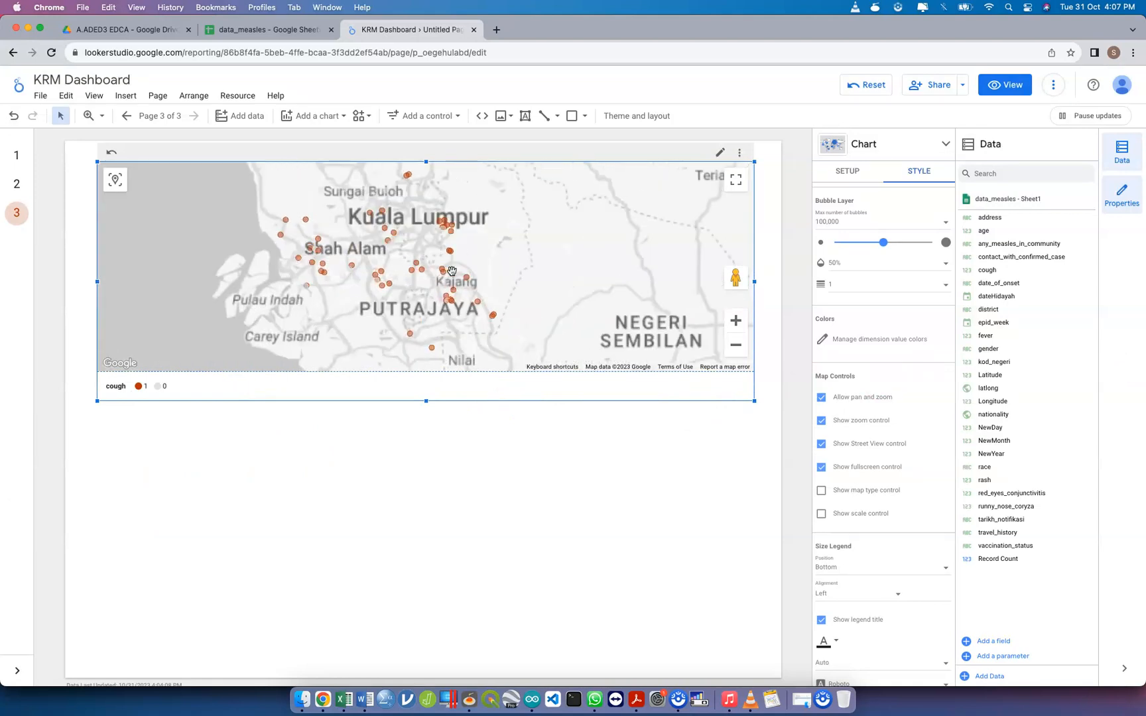
{"action": "left_click_drag", "start_coordinate": [476, 255], "coordinate": [476, 261]}
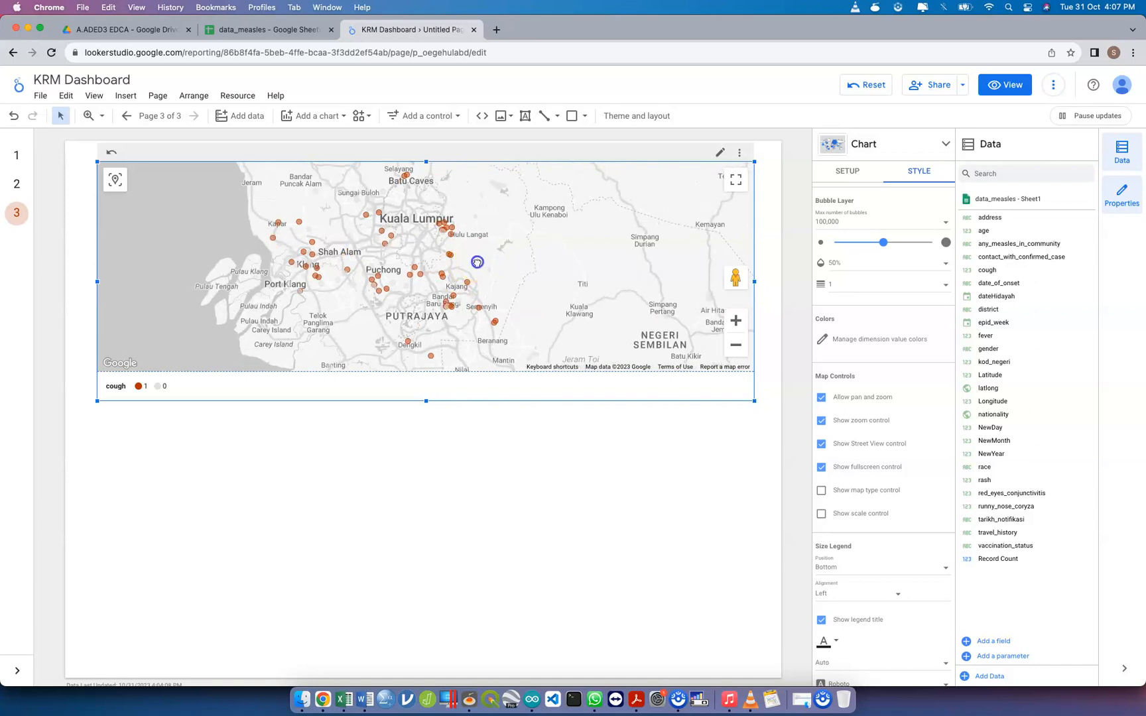
{"action": "left_click", "coordinate": [373, 462]}
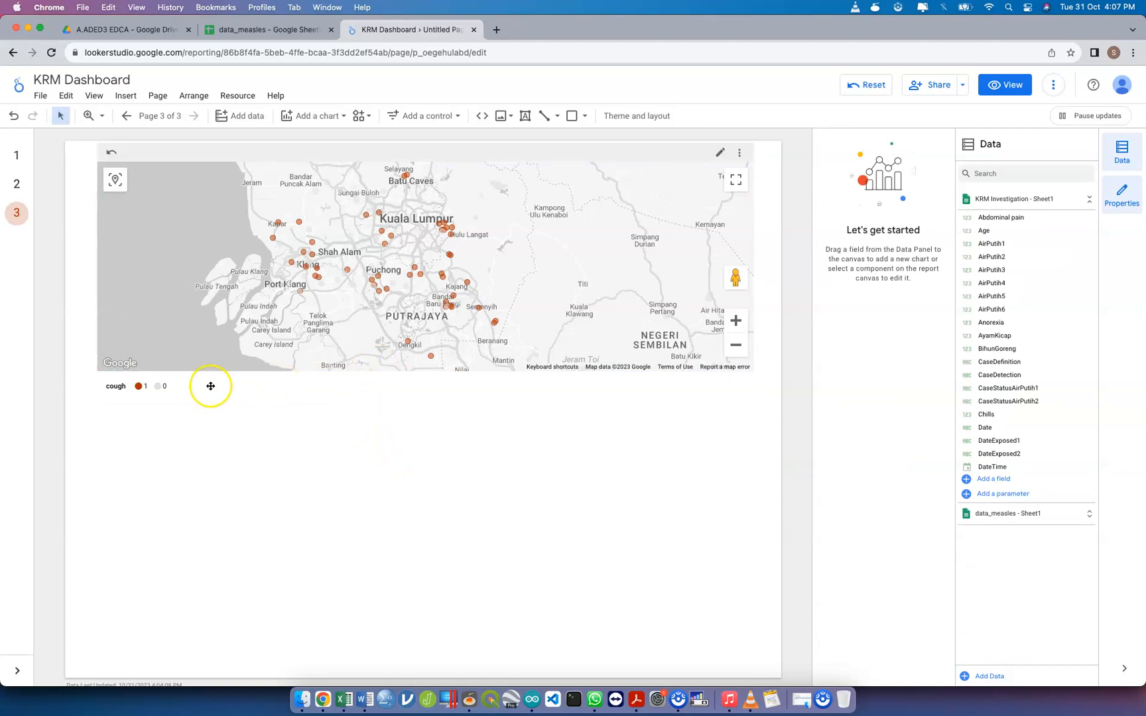
Clear the map's color dimension to compare the bubbles without it, and reassign cough as the color dimension
{"action": "left_click", "coordinate": [727, 330]}
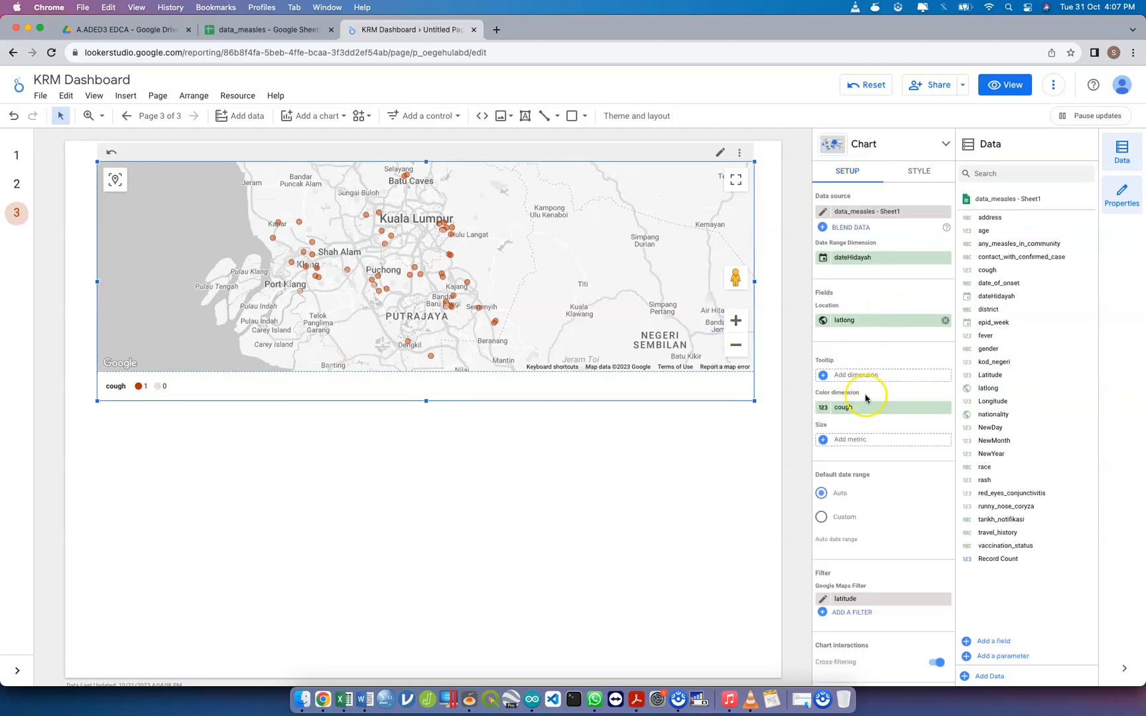
{"action": "left_click", "coordinate": [944, 407]}
{"action": "left_click", "coordinate": [720, 458]}
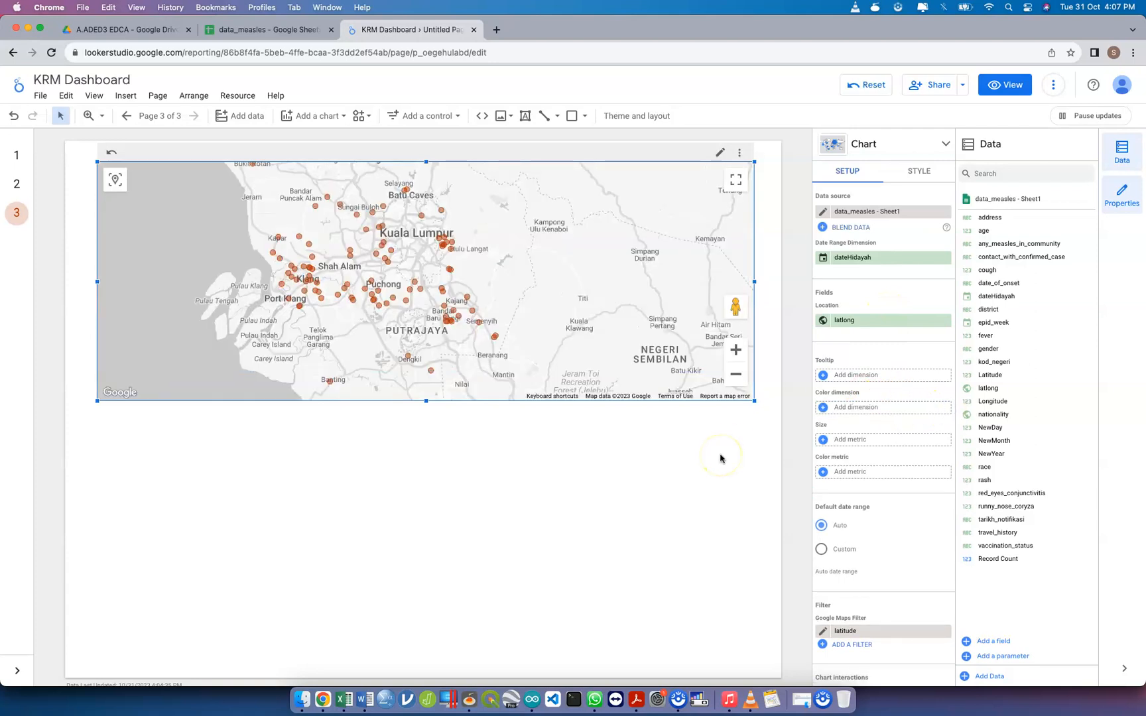
{"action": "left_click", "coordinate": [855, 407]}
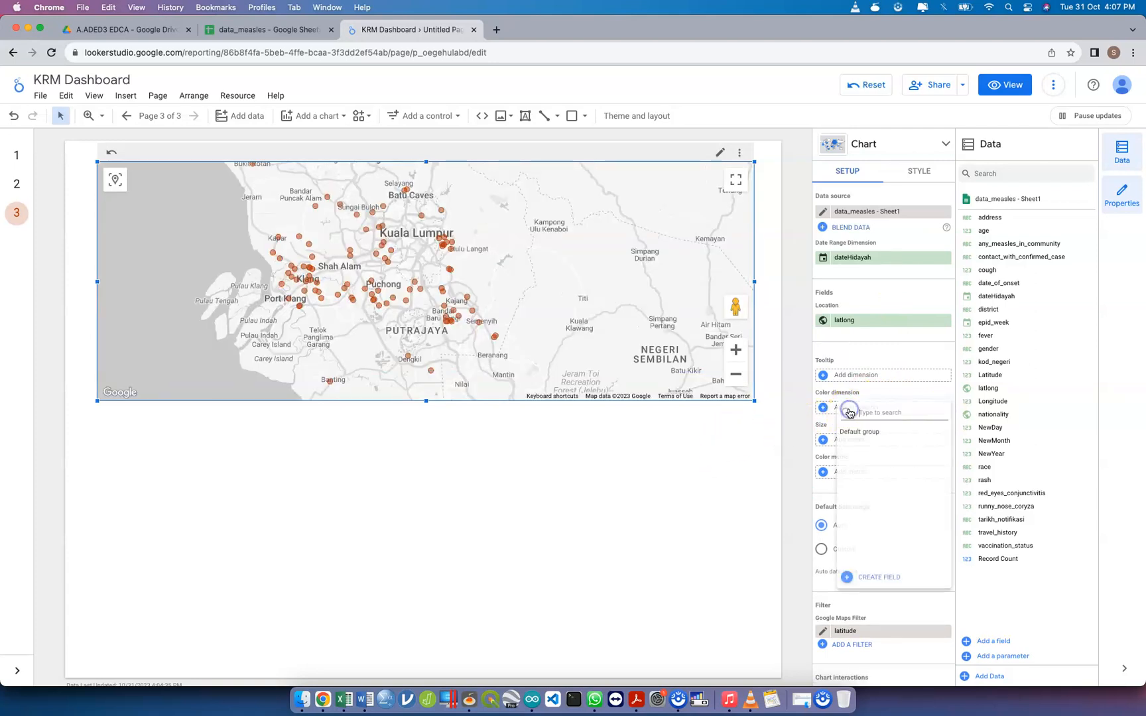
{"action": "type", "text": "co"}
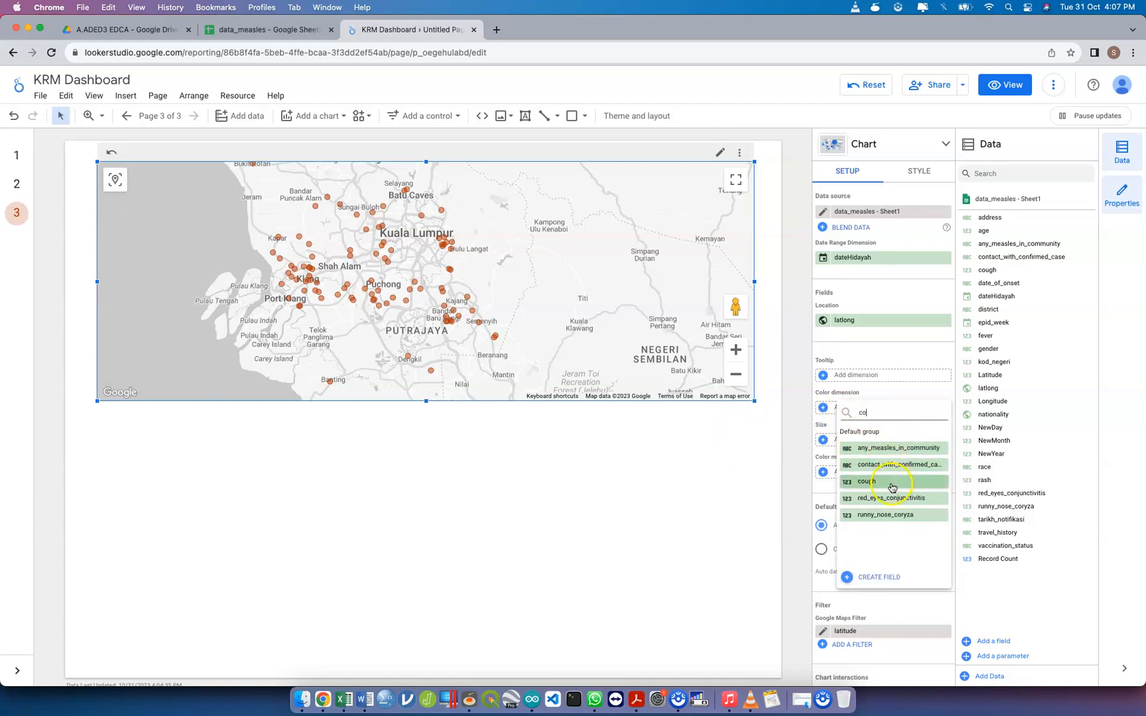
{"action": "left_click", "coordinate": [889, 481]}
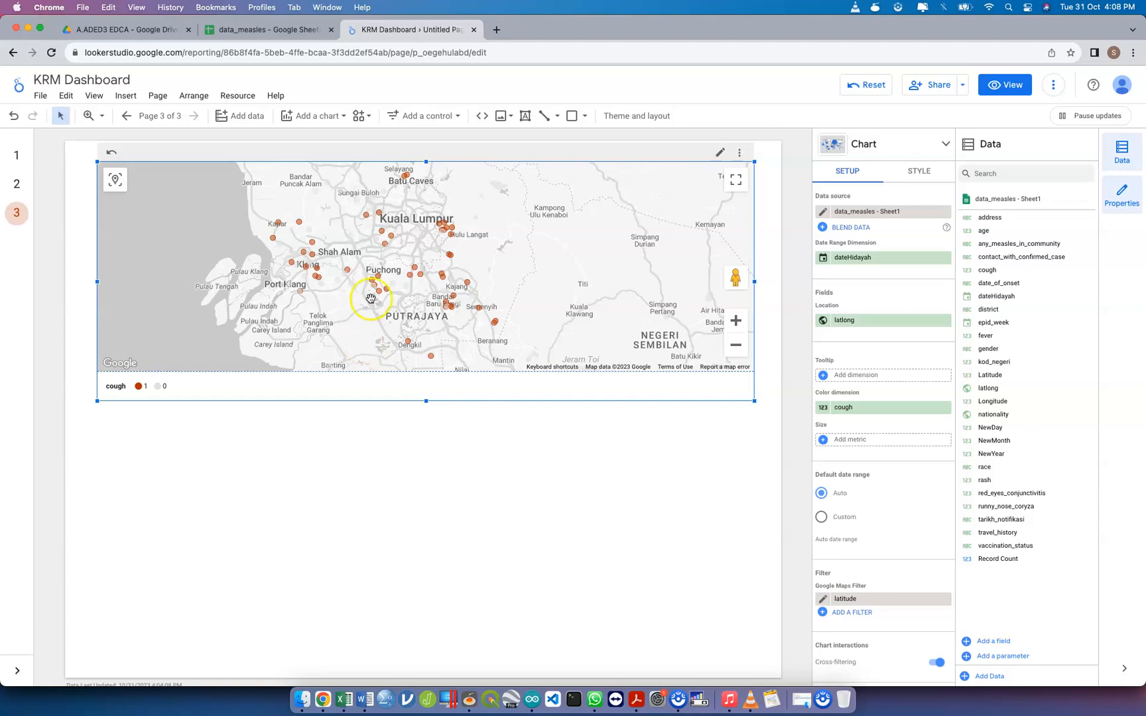
Narrow the bubble map from its right edge so that it ends just past the middle of the page
{"action": "left_click_drag", "start_coordinate": [755, 282], "coordinate": [477, 252]}
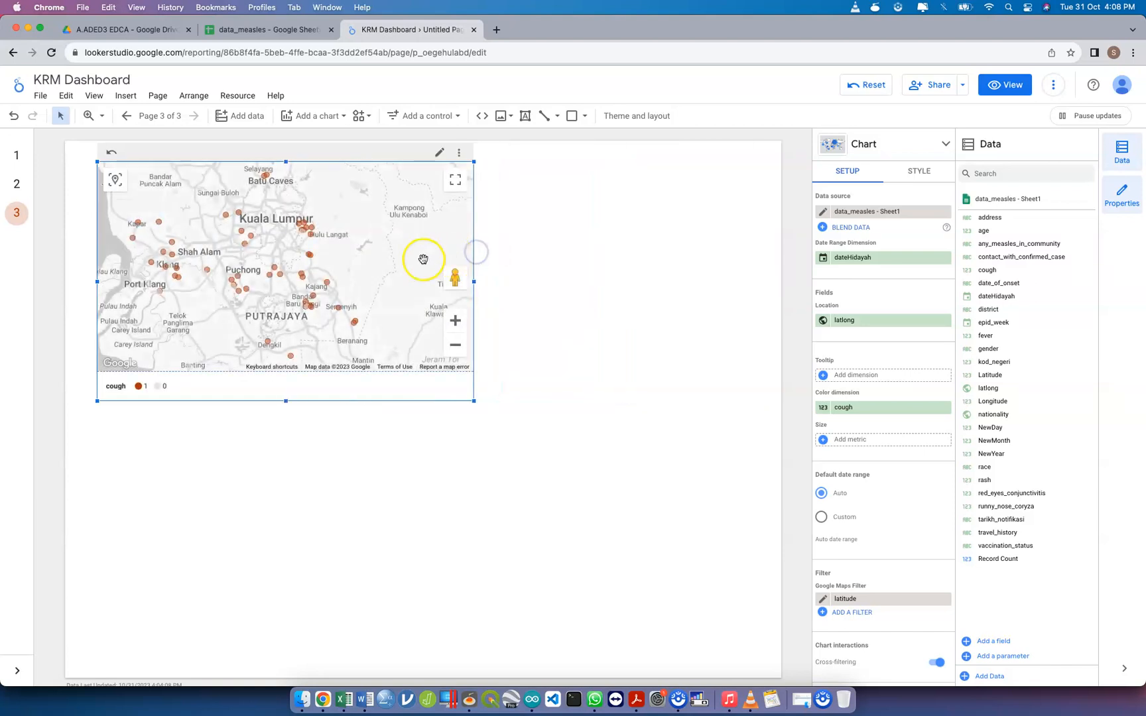
{"action": "left_click_drag", "start_coordinate": [397, 258], "coordinate": [414, 258]}
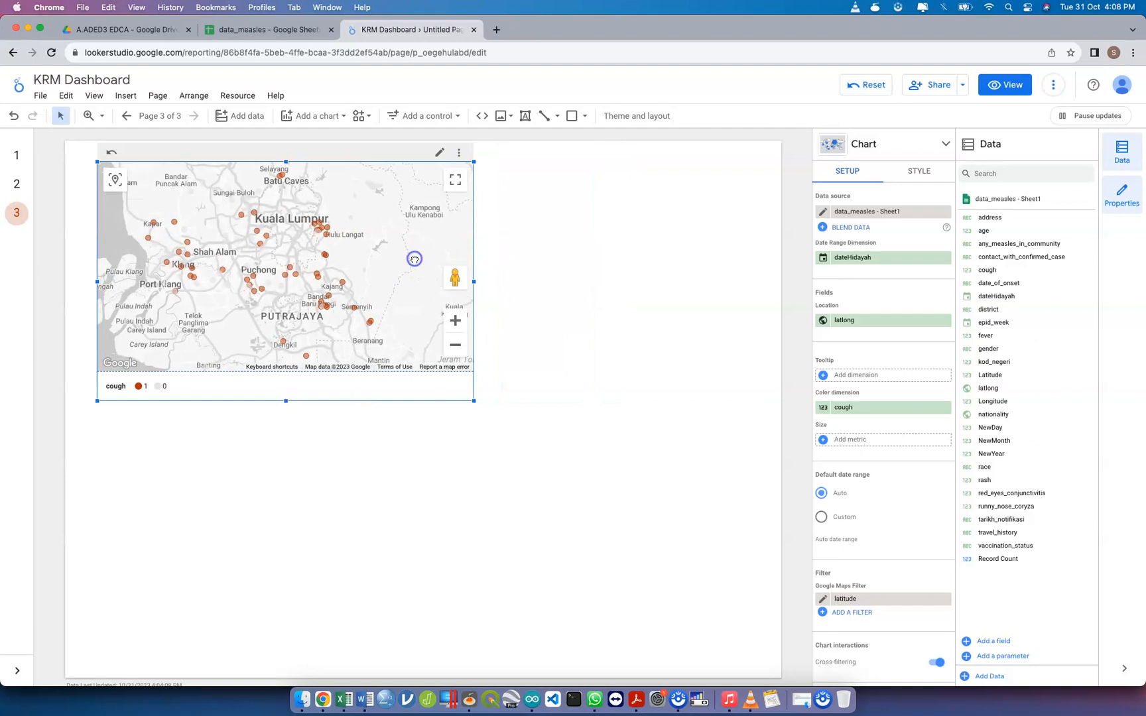
{"action": "left_click", "coordinate": [514, 260]}
{"action": "left_click", "coordinate": [423, 259]}
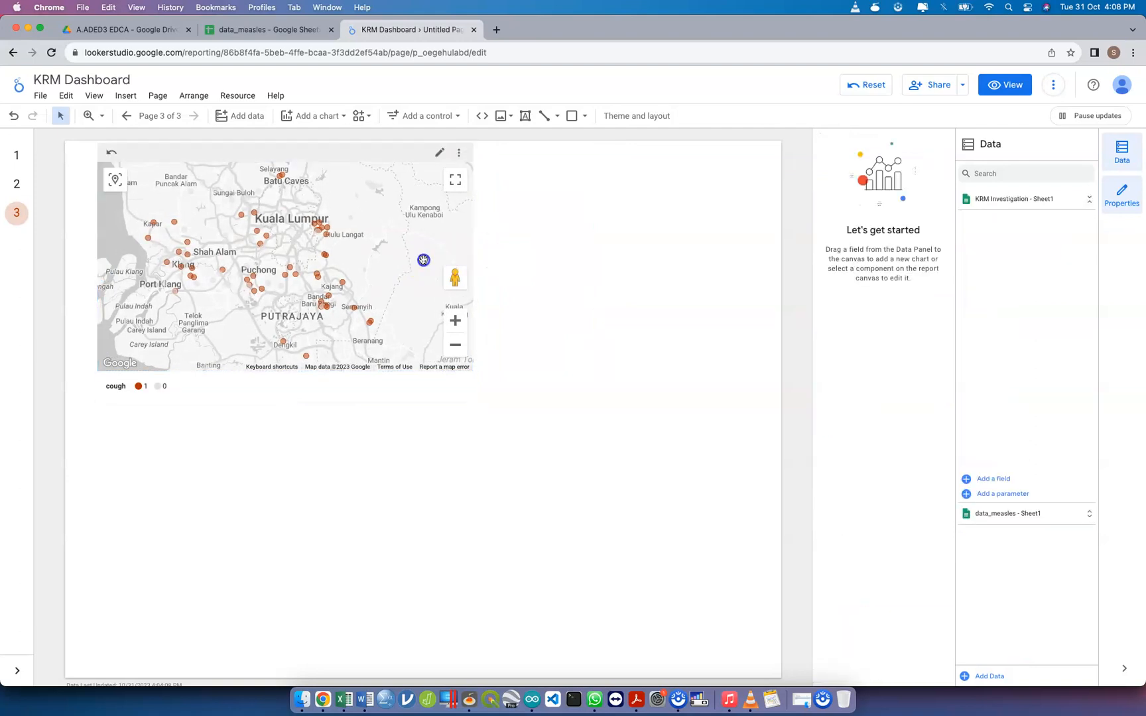
{"action": "key", "text": "super+v"}
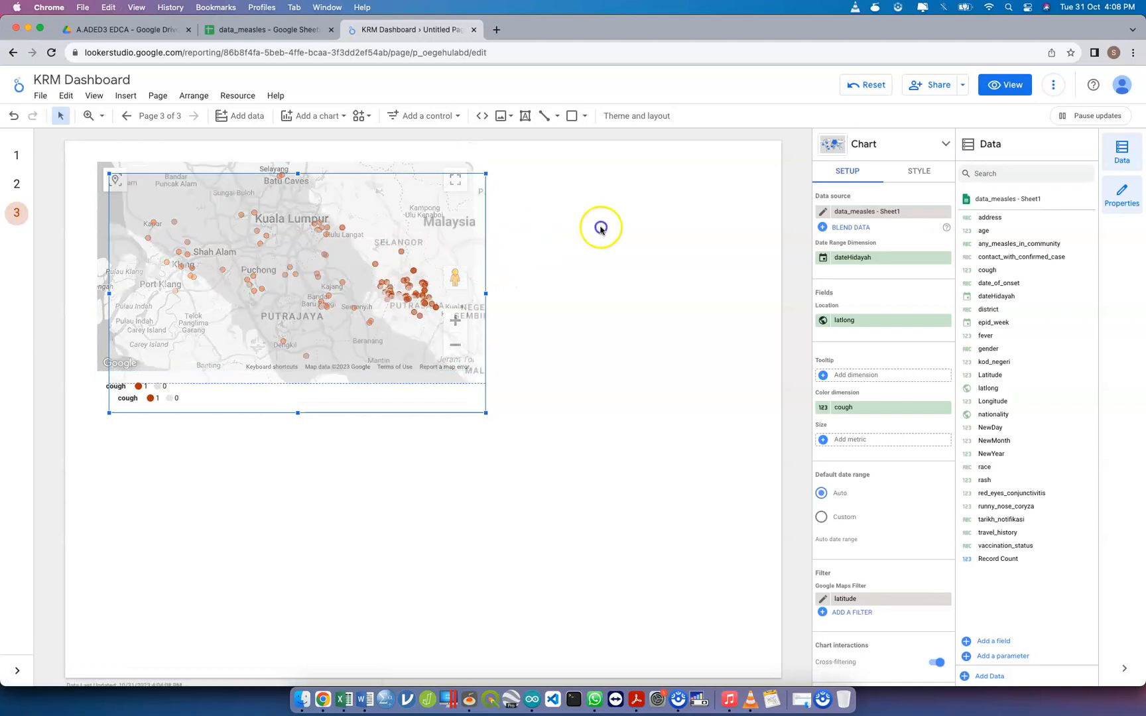
{"action": "key", "text": "super+z"}
{"action": "left_click", "coordinate": [596, 245]}
Shrink the cough map to less than half the page width and place a duplicate of it alongside, aligned at the top
{"action": "left_click", "coordinate": [422, 245]}
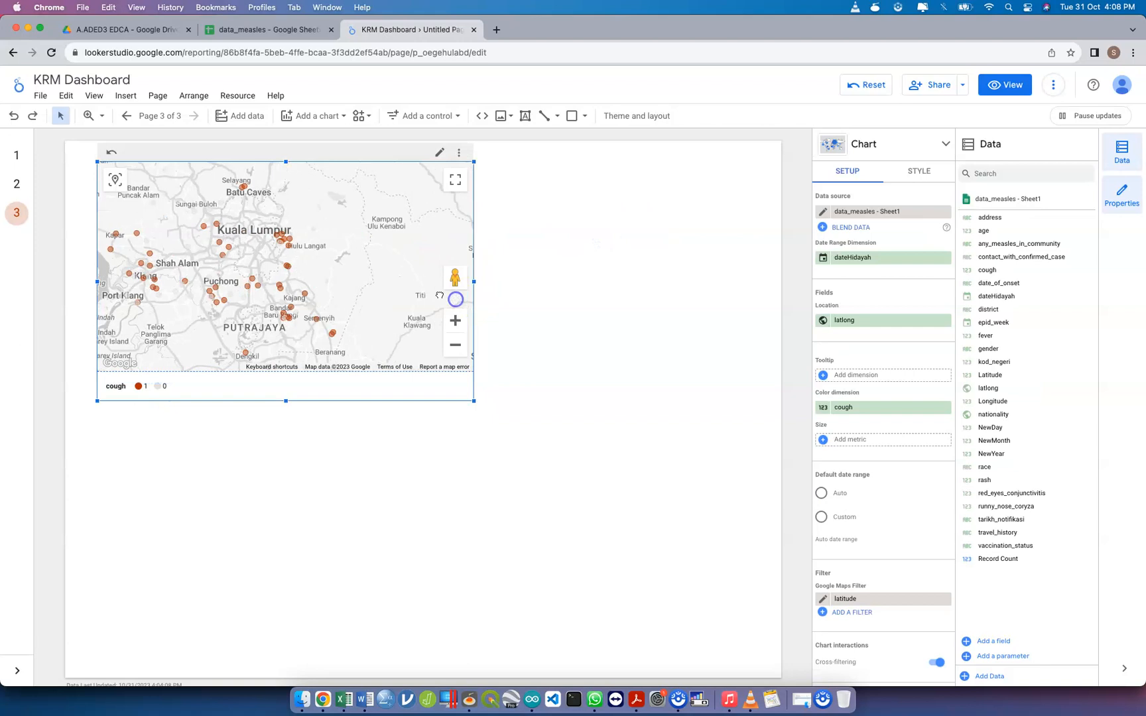
{"action": "left_click_drag", "start_coordinate": [433, 385], "coordinate": [476, 444]}
{"action": "left_click_drag", "start_coordinate": [473, 400], "coordinate": [409, 389]}
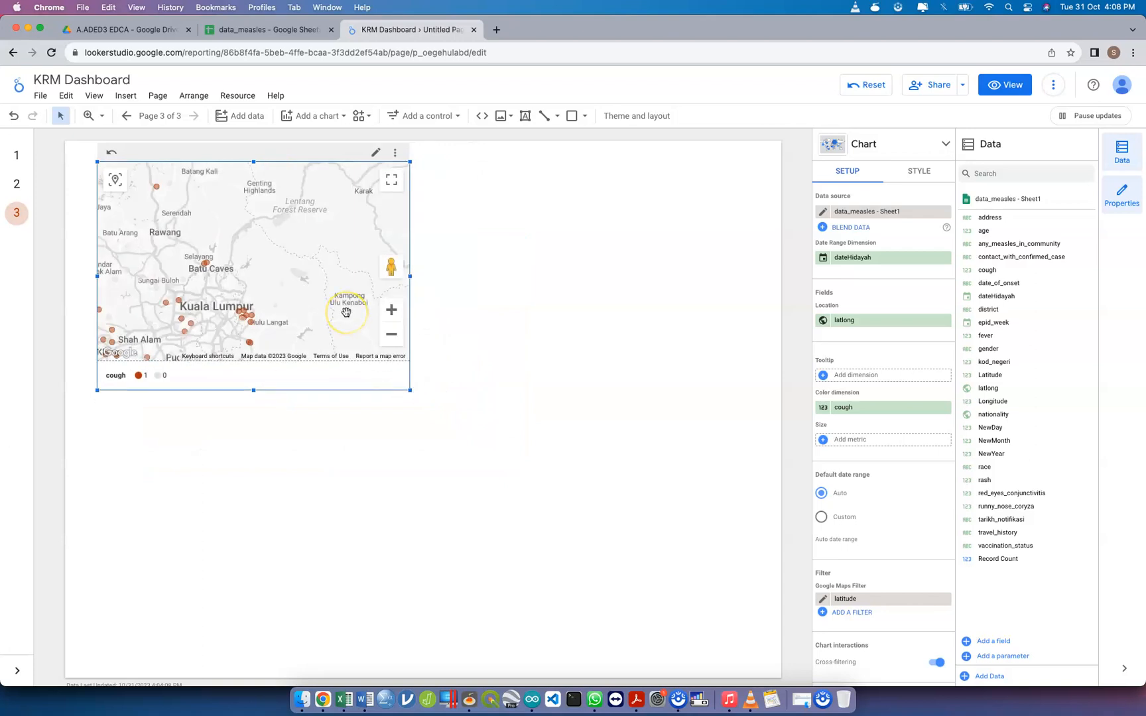
{"action": "left_click", "coordinate": [114, 183]}
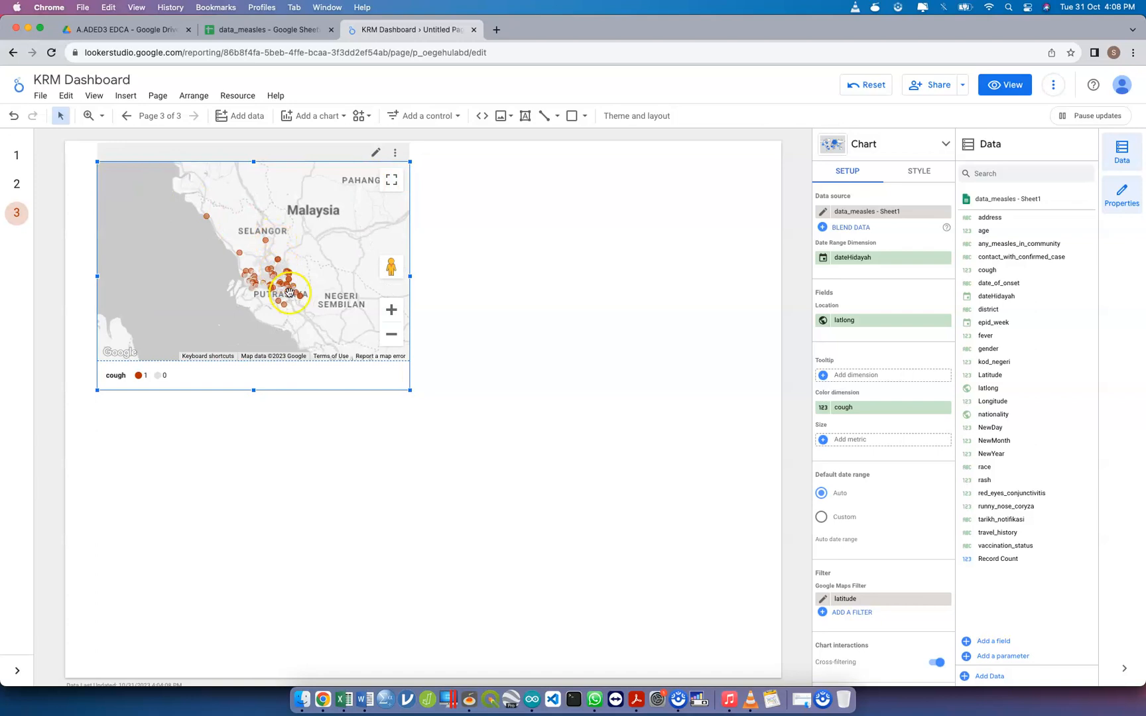
{"action": "left_click_drag", "start_coordinate": [347, 363], "coordinate": [384, 417]}
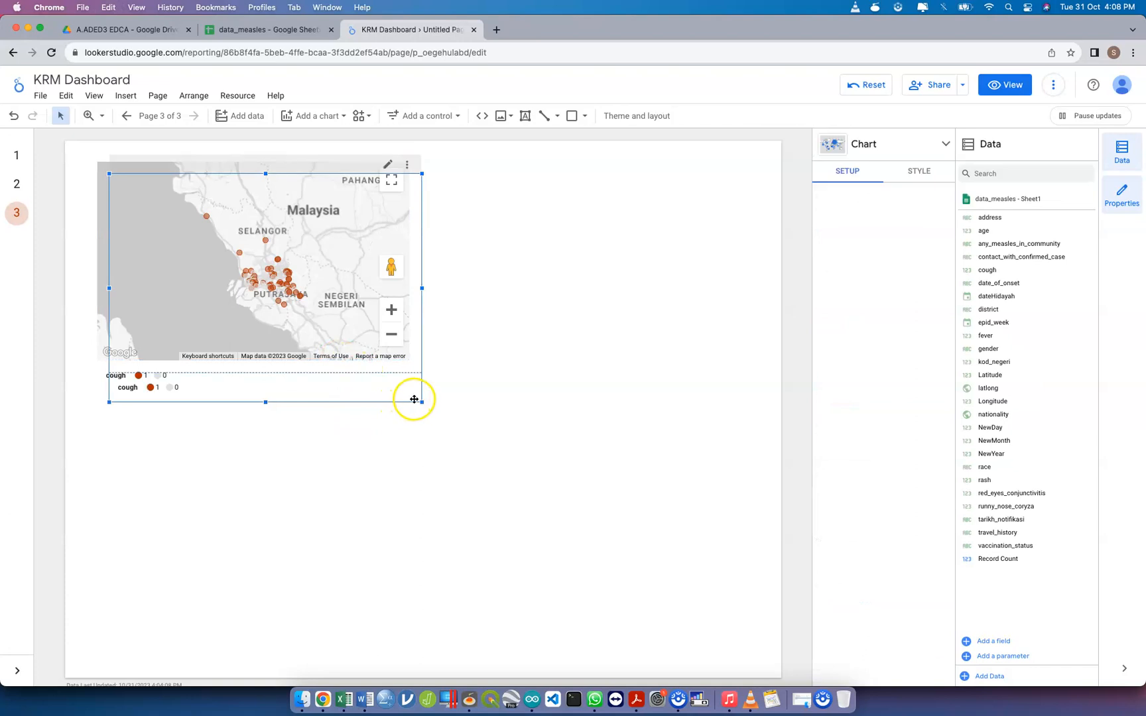
{"action": "left_click_drag", "start_coordinate": [419, 399], "coordinate": [741, 388]}
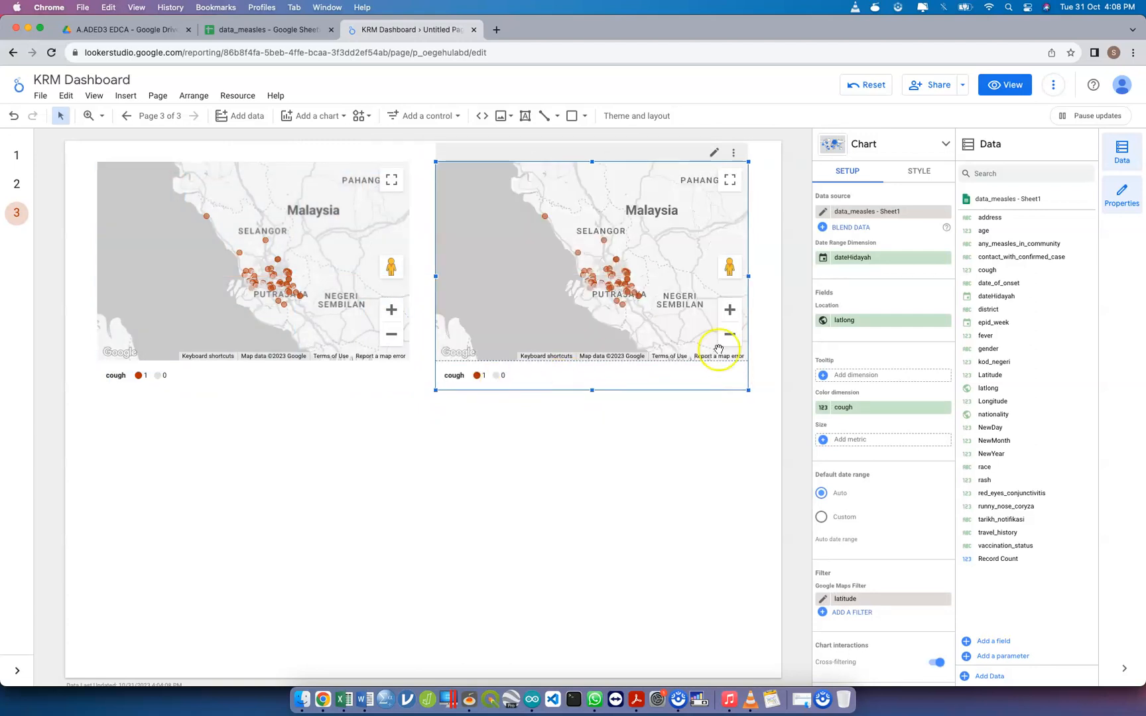
Set the duplicated map's color dimension to fever
{"action": "left_click", "coordinate": [868, 407]}
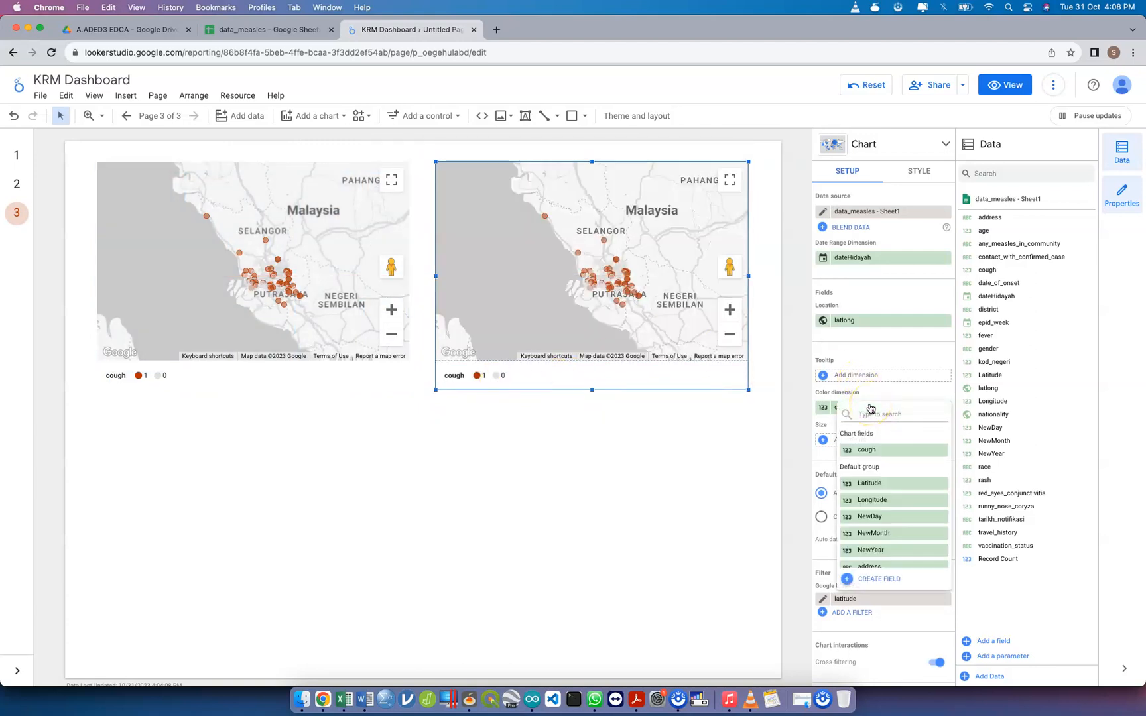
{"action": "type", "text": "fever"}
{"action": "left_click", "coordinate": [887, 453]}
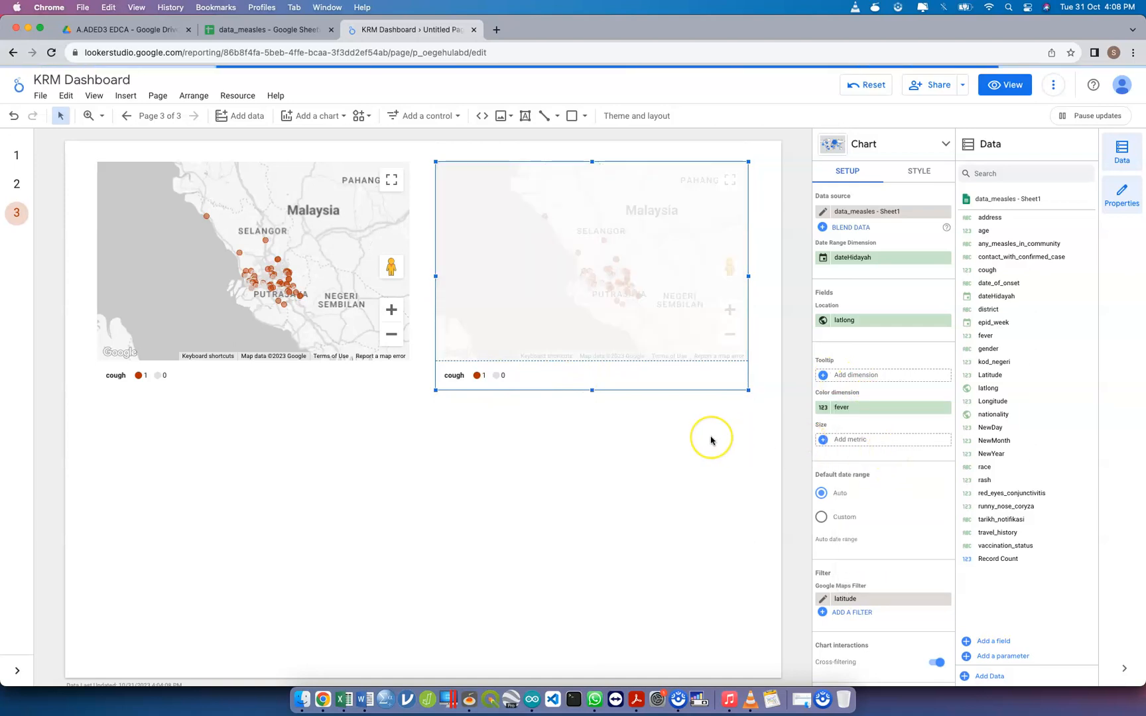
Compare the bubble distribution of the cough and fever maps around Kuala Lumpur at a closer map scale
{"action": "left_click", "coordinate": [595, 300]}
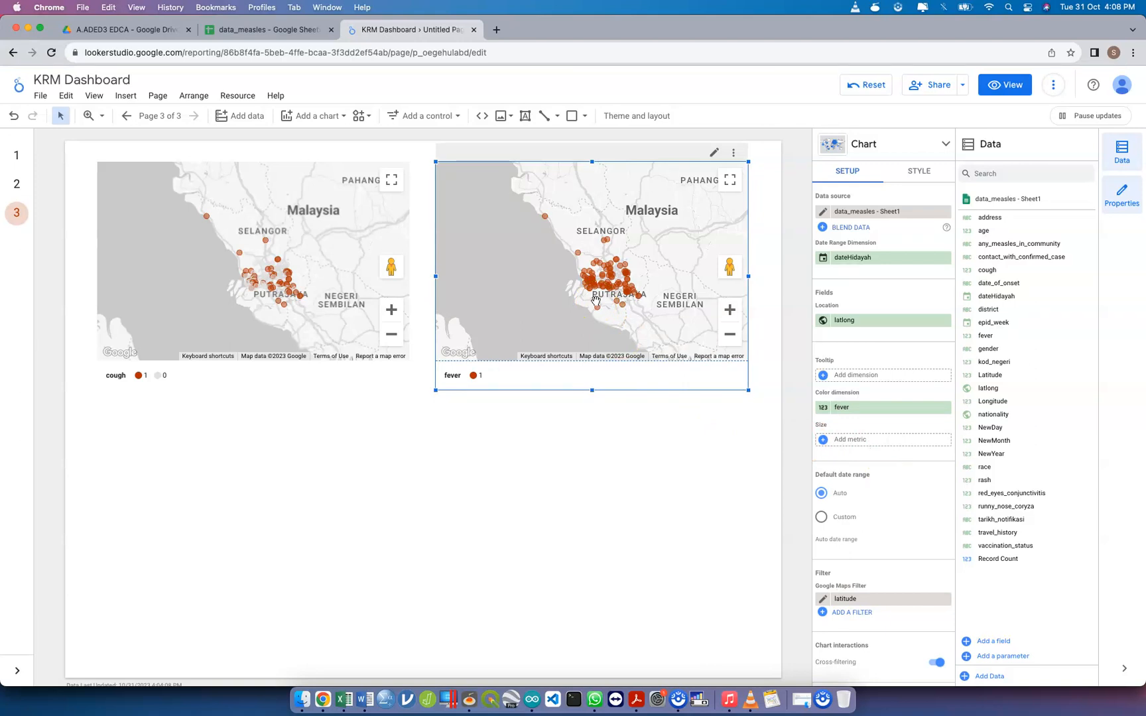
{"action": "left_click", "coordinate": [468, 409]}
{"action": "left_click", "coordinate": [377, 371]}
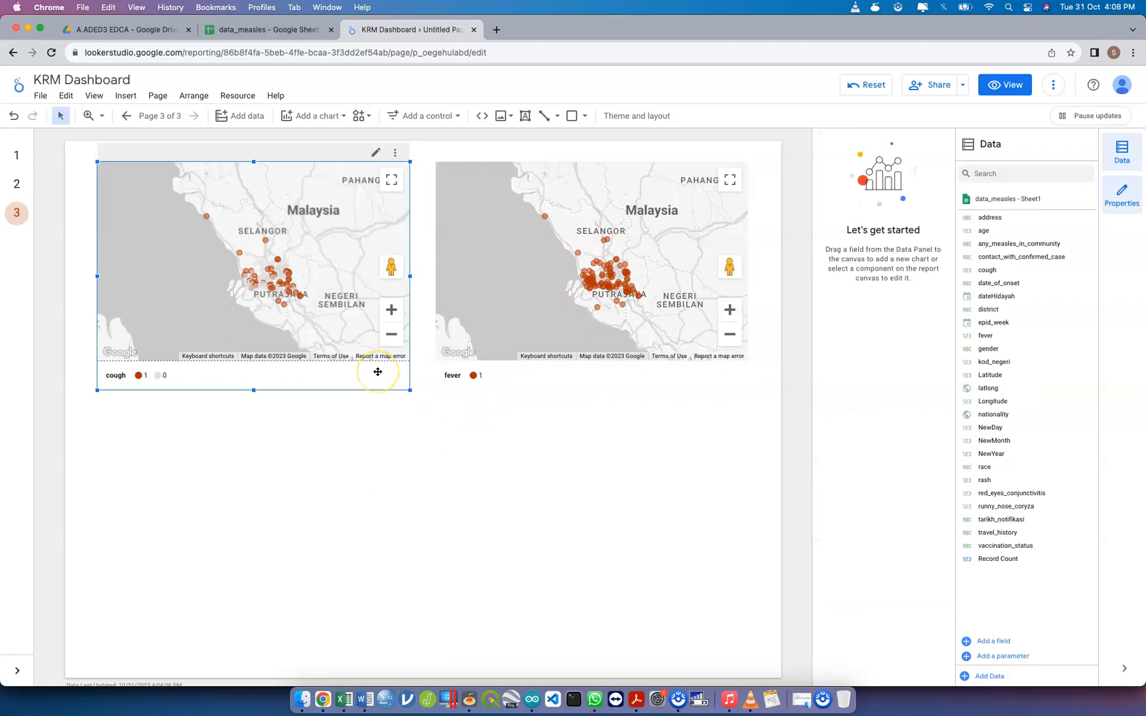
{"action": "scroll", "coordinate": [317, 304], "scroll_direction": "up", "scroll_amount": 2}
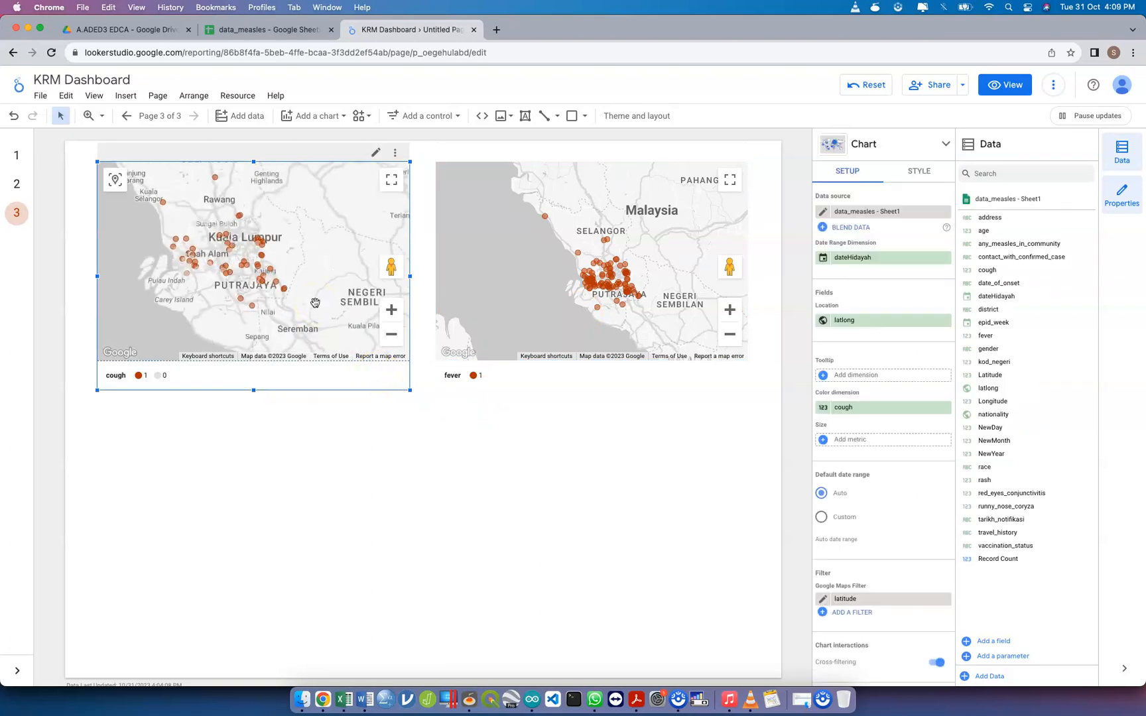
{"action": "left_click", "coordinate": [550, 281]}
{"action": "scroll", "coordinate": [551, 280], "scroll_direction": "up", "scroll_amount": 3}
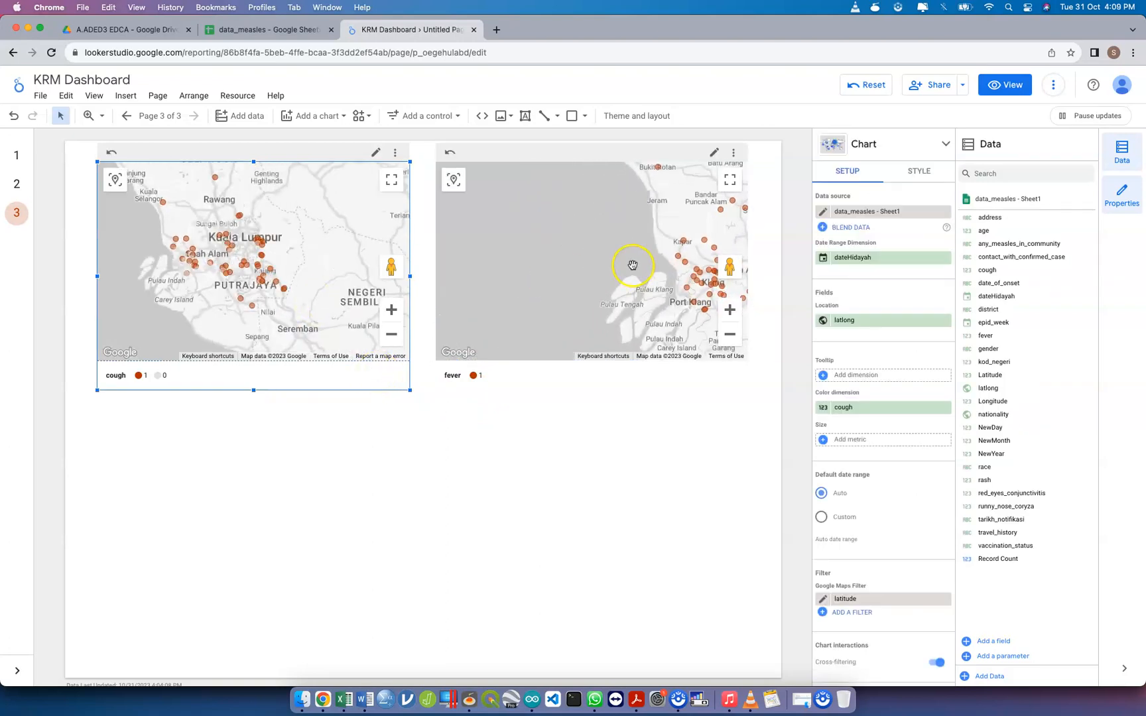
{"action": "left_click_drag", "start_coordinate": [634, 264], "coordinate": [465, 239]}
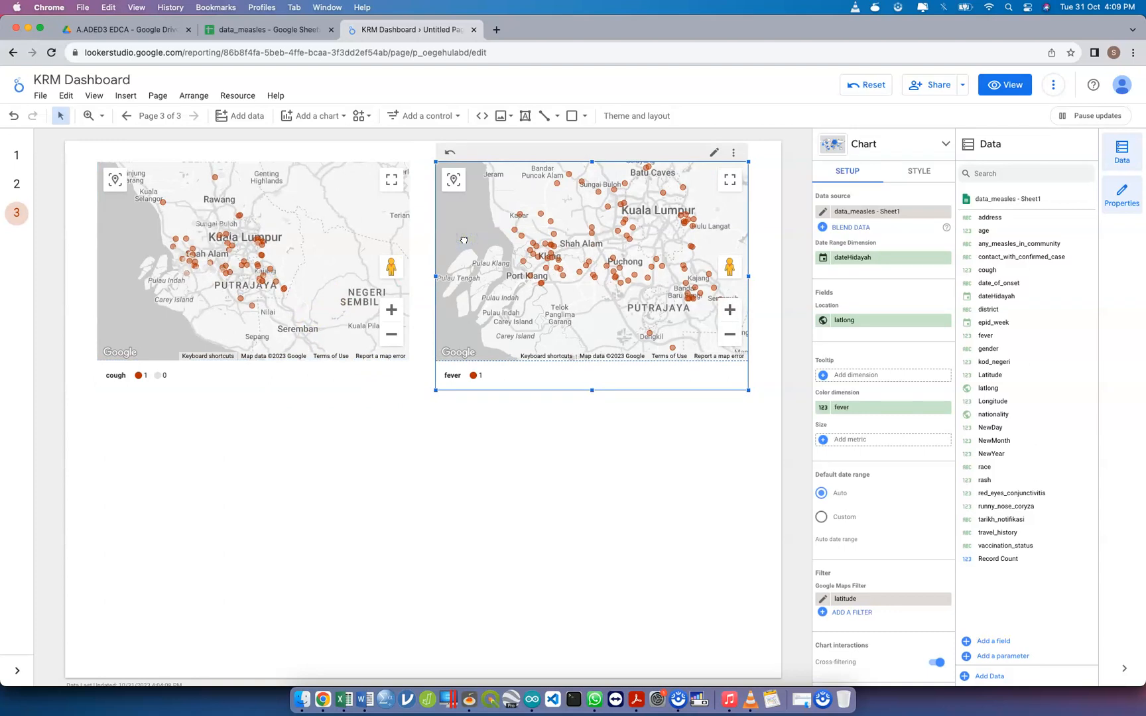
{"action": "left_click", "coordinate": [311, 257]}
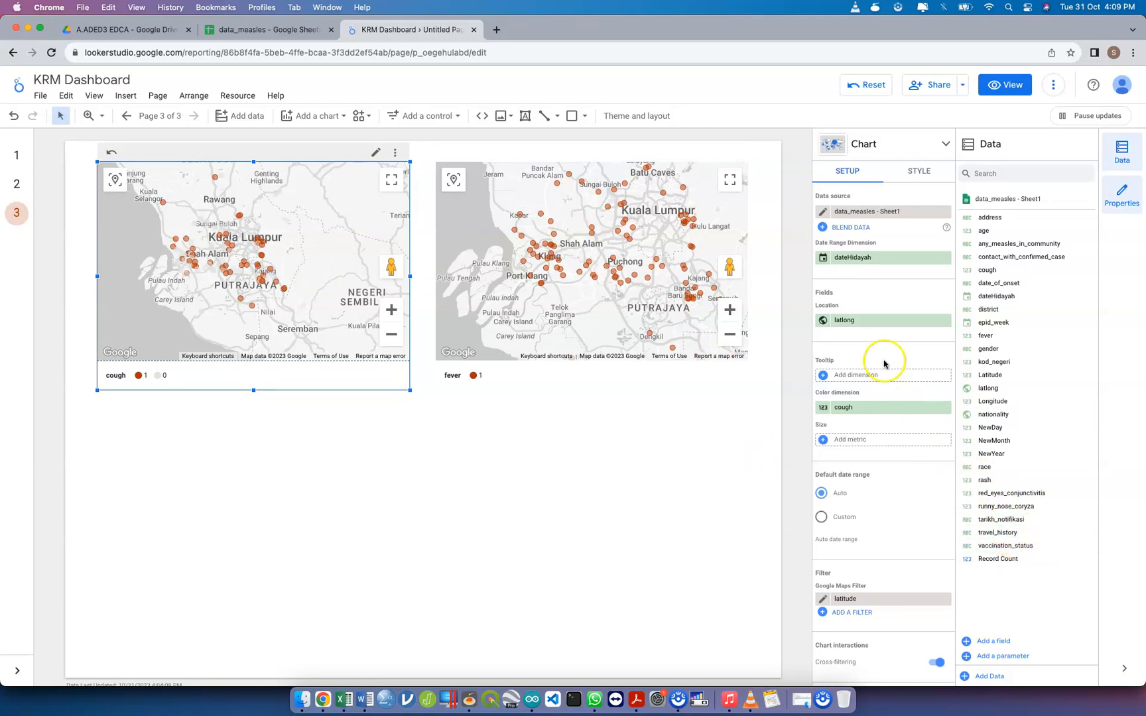
Check the available columns in the data_measles sheet and set the fever map's color dimension to vaccination_status
{"action": "left_click", "coordinate": [295, 38]}
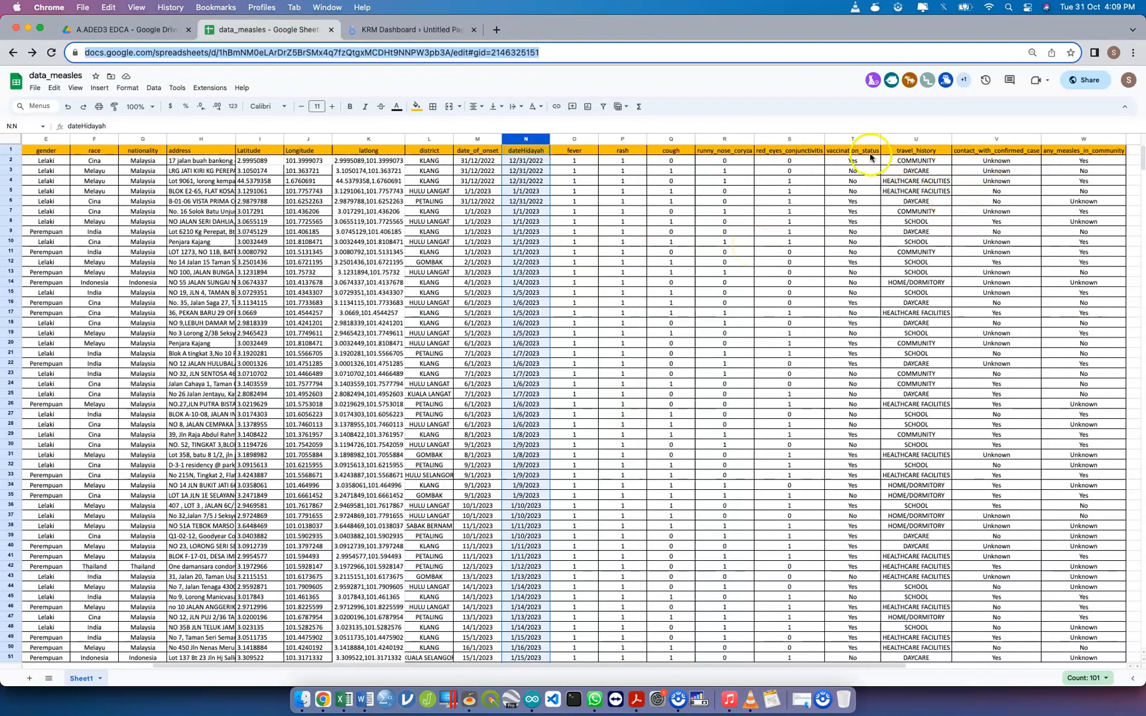
{"action": "left_click", "coordinate": [442, 32]}
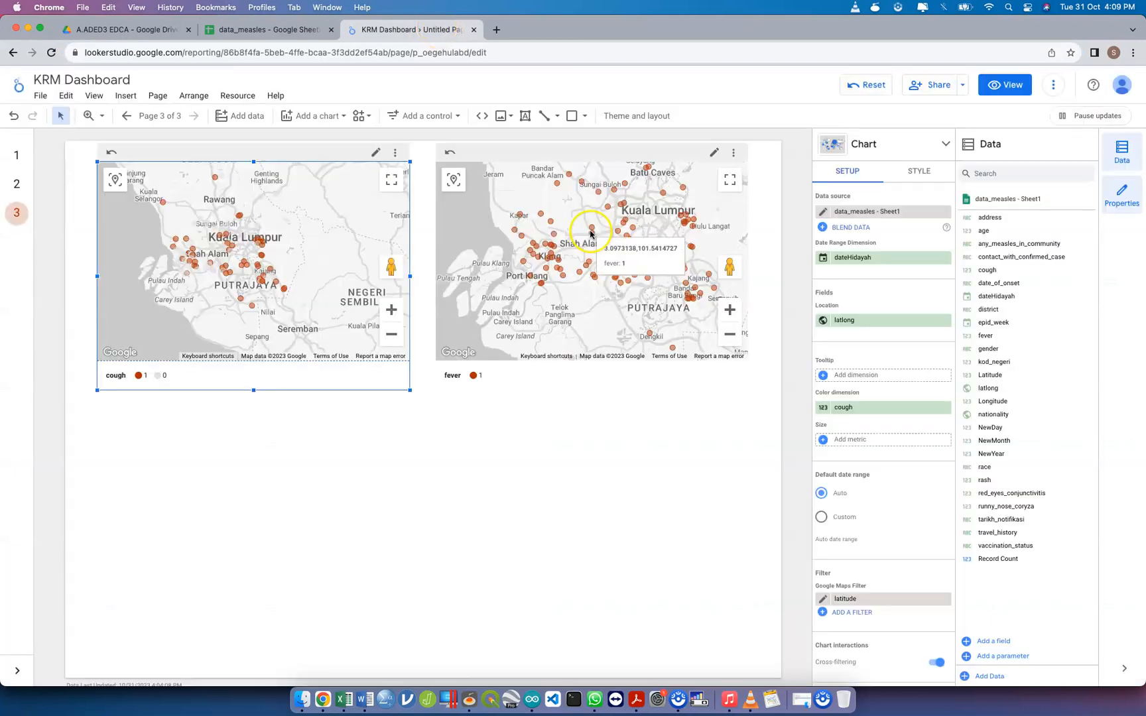
{"action": "left_click", "coordinate": [539, 337]}
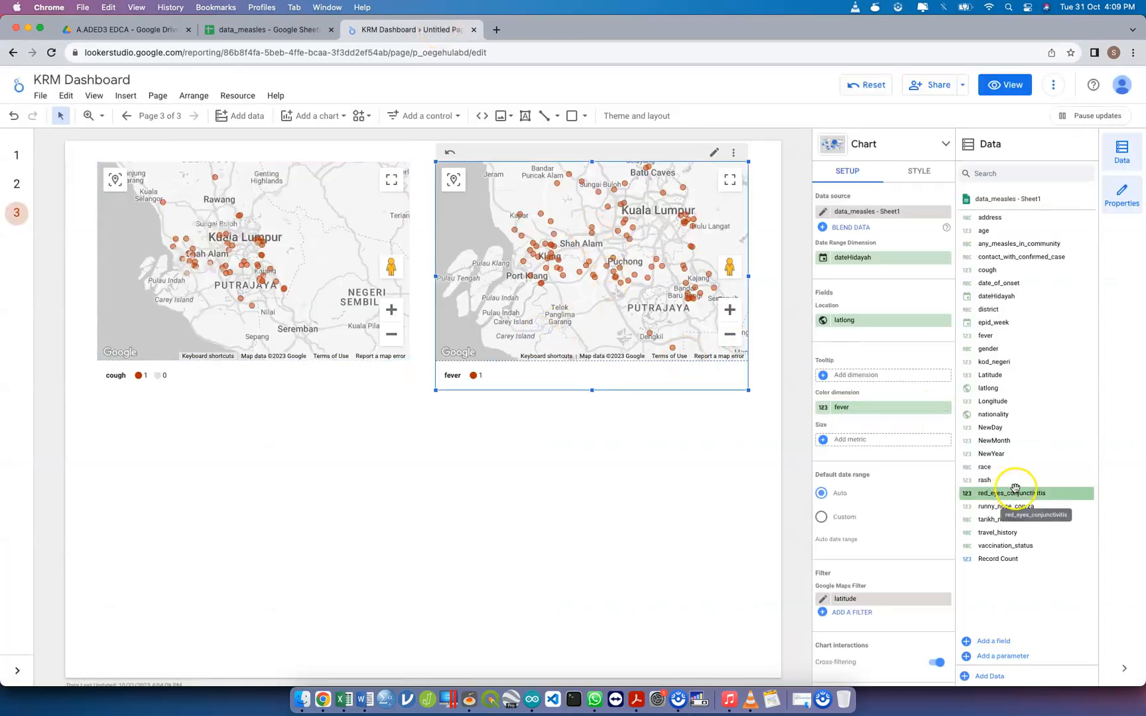
{"action": "left_click_drag", "start_coordinate": [1025, 546], "coordinate": [898, 409]}
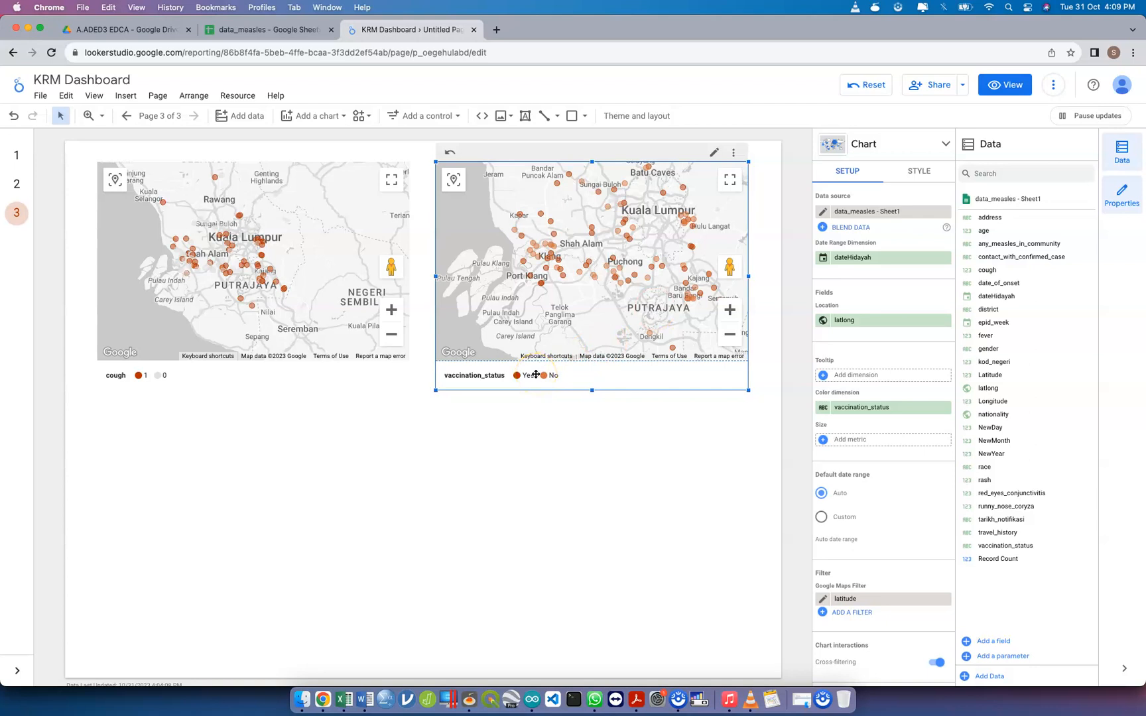
{"action": "left_click", "coordinate": [500, 468]}
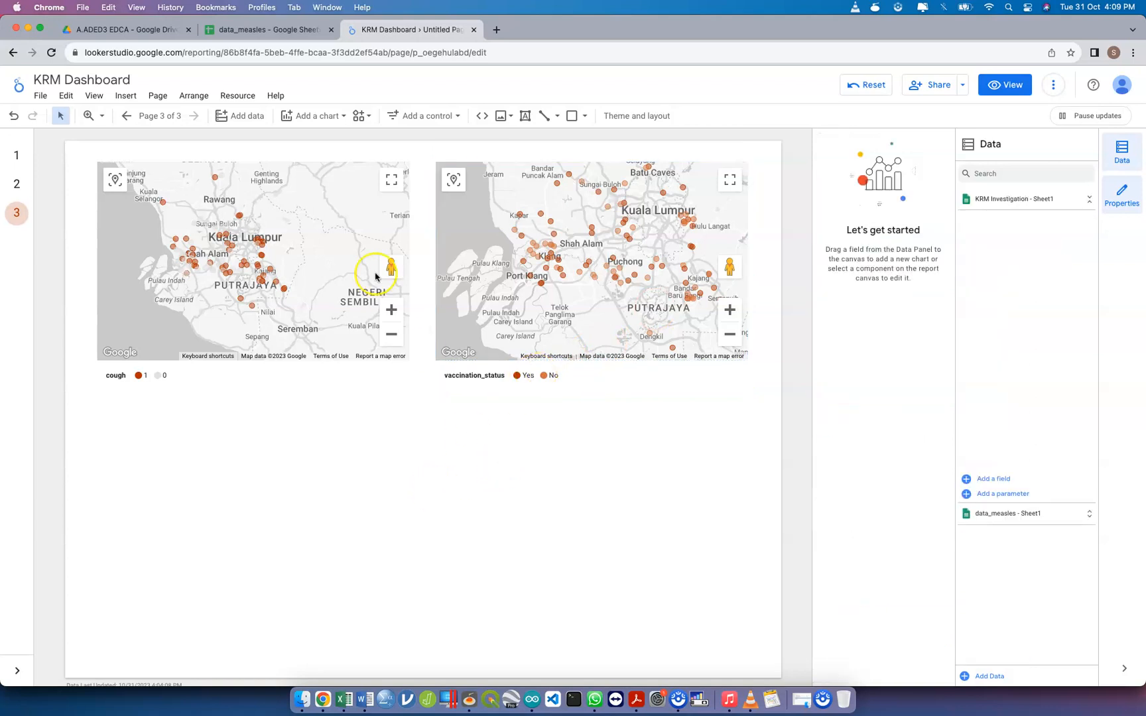
{"action": "left_click", "coordinate": [287, 34]}
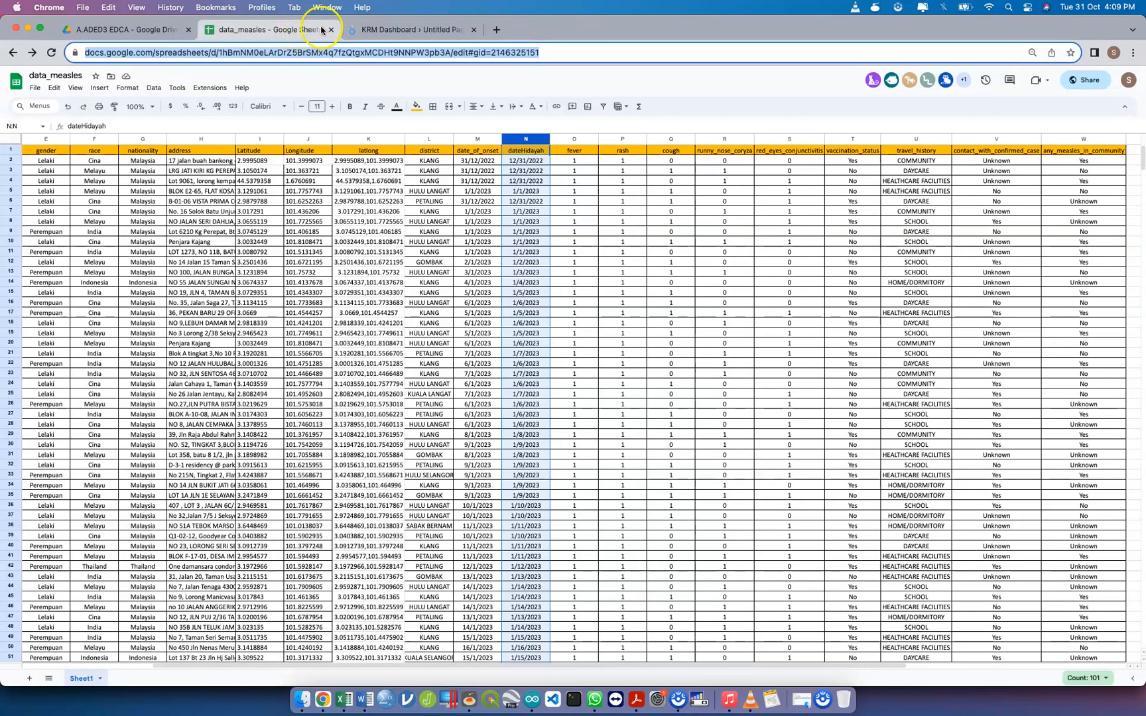
{"action": "left_click", "coordinate": [373, 32]}
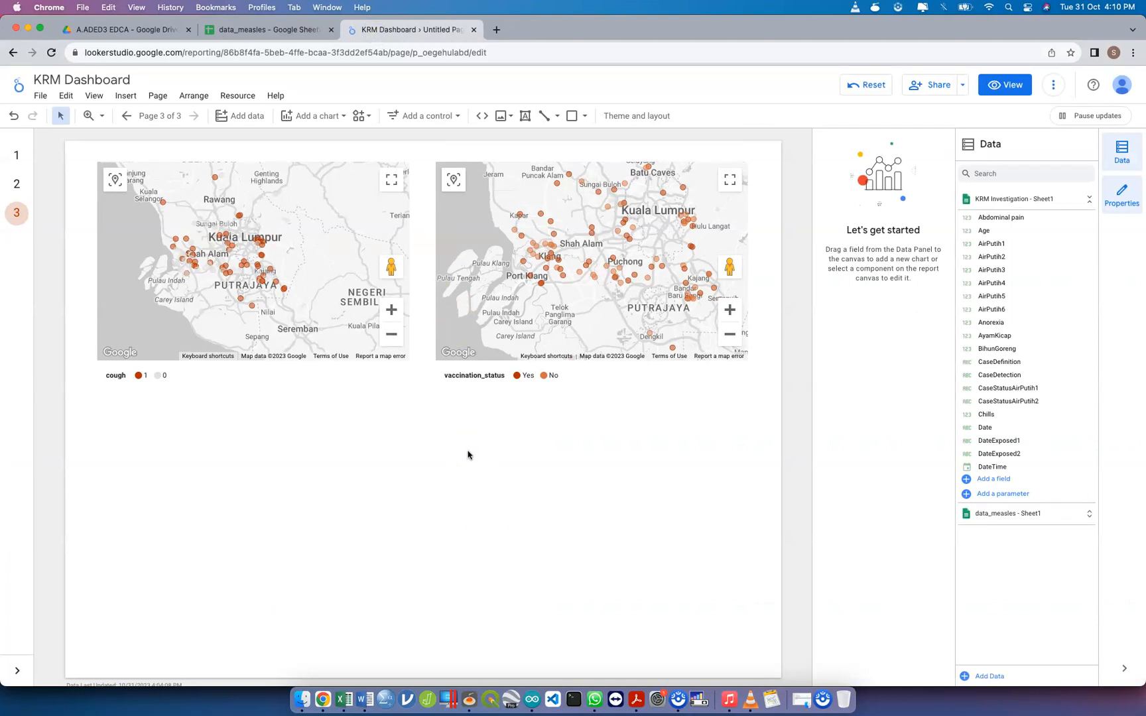
Try the address field as the location of the cough map
{"action": "left_click", "coordinate": [358, 292]}
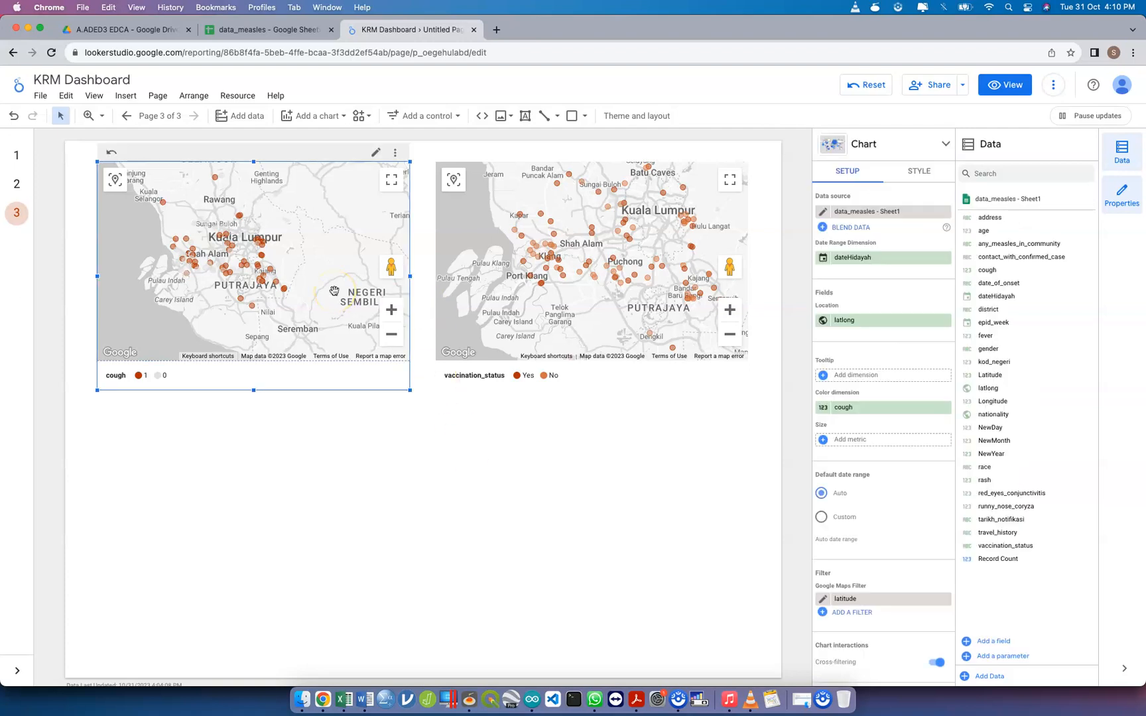
{"action": "left_click", "coordinate": [868, 323]}
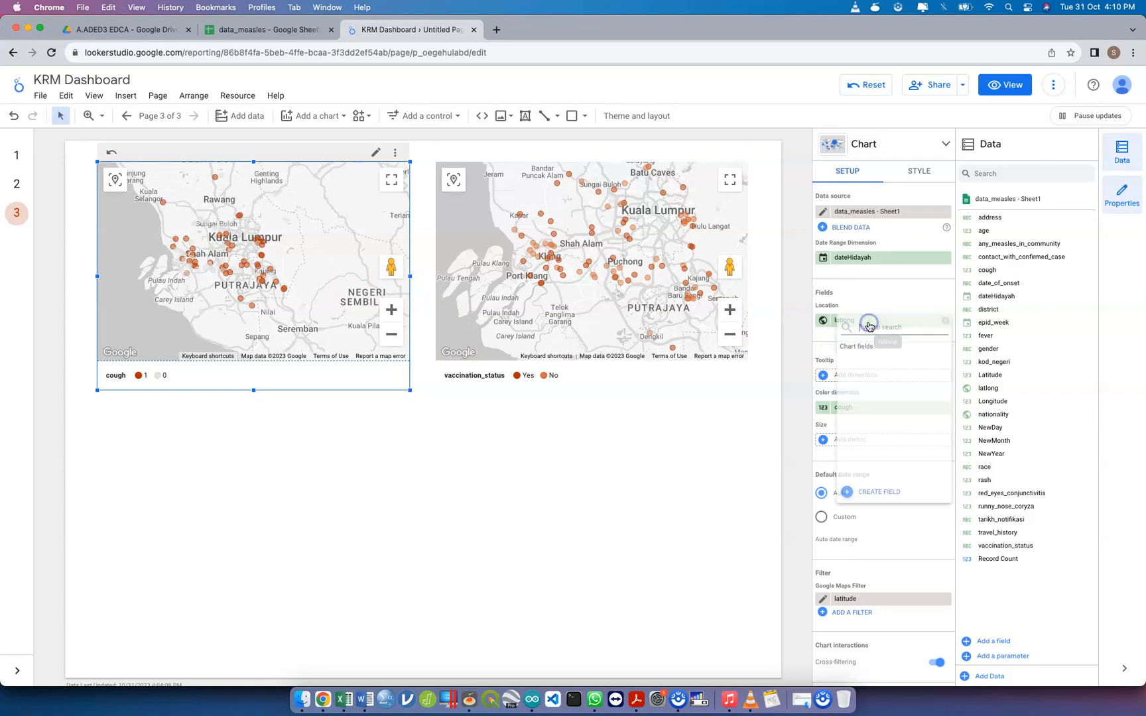
{"action": "left_click", "coordinate": [666, 458]}
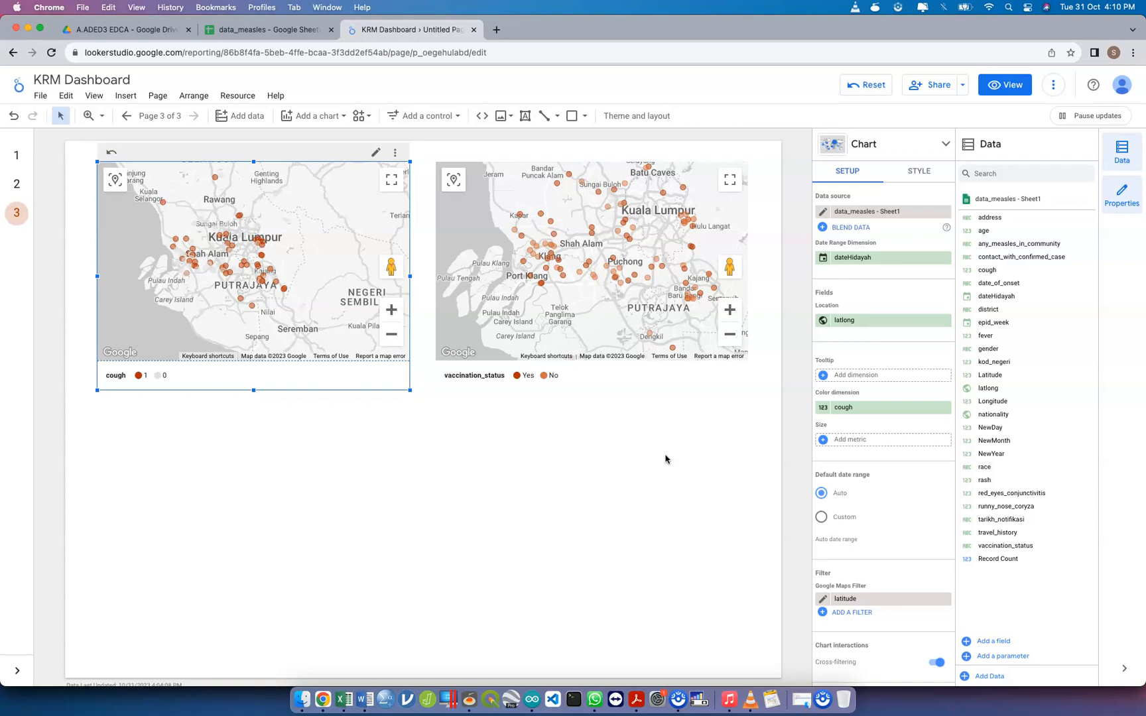
{"action": "left_click", "coordinate": [599, 452]}
{"action": "left_click", "coordinate": [866, 323]}
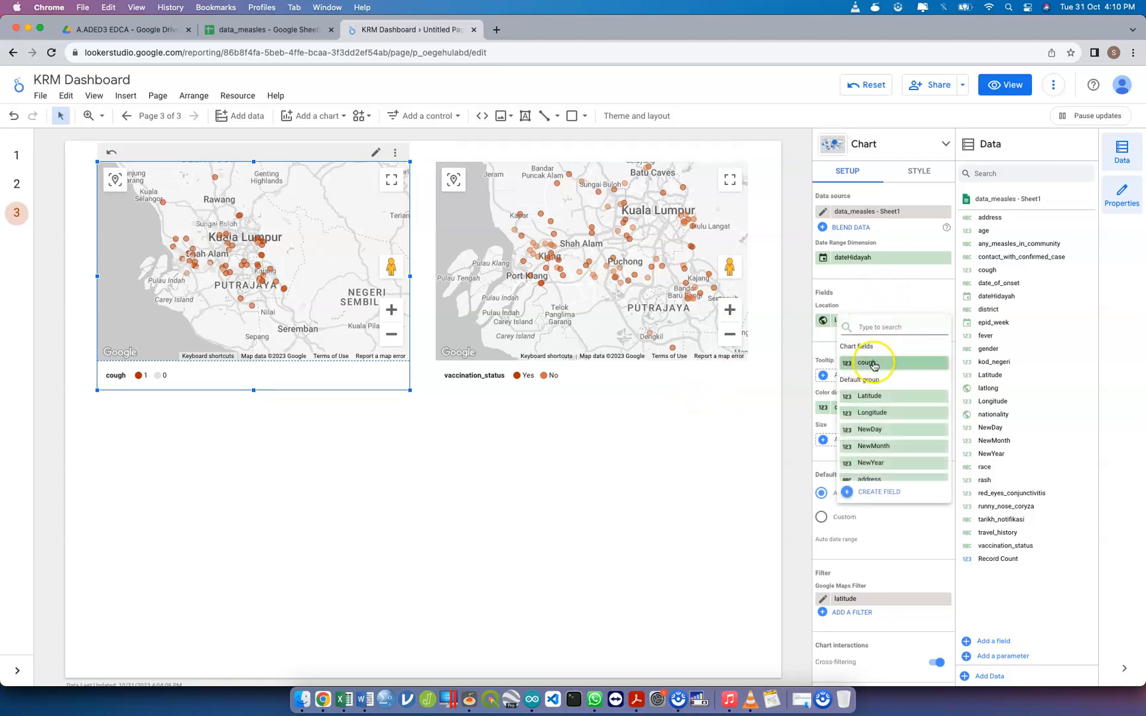
{"action": "type", "text": "a"}
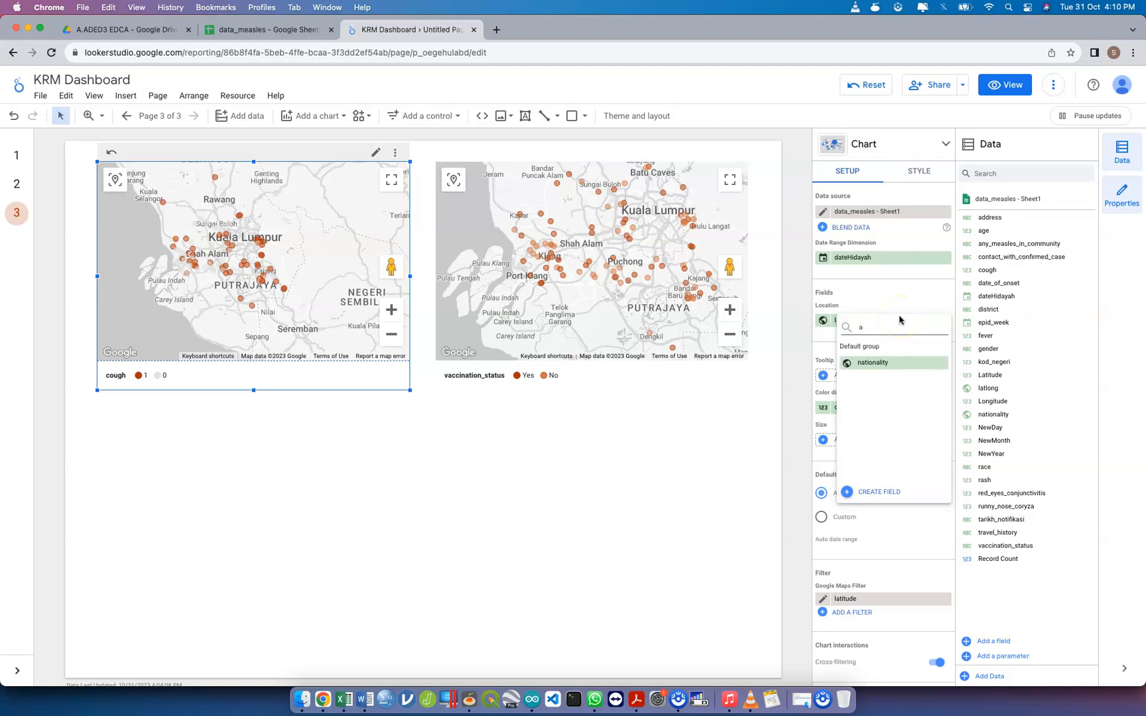
{"action": "left_click", "coordinate": [882, 362]}
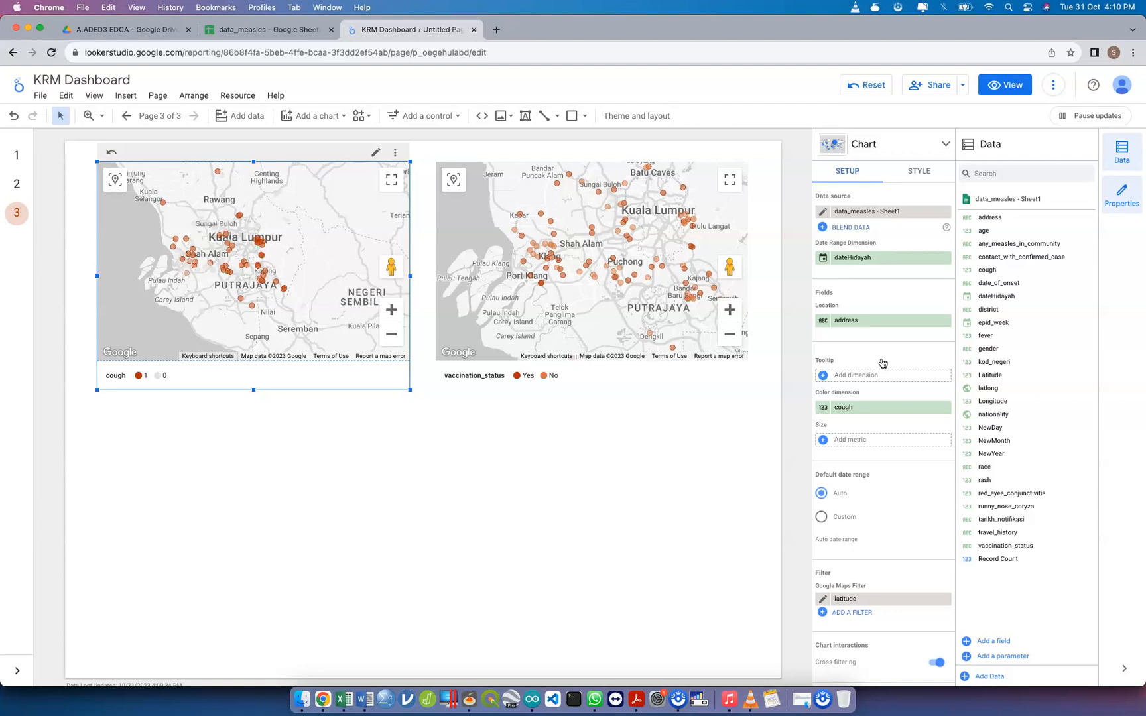
Set the cough map's location field back to latlong and deselect the map
{"action": "left_click", "coordinate": [898, 320]}
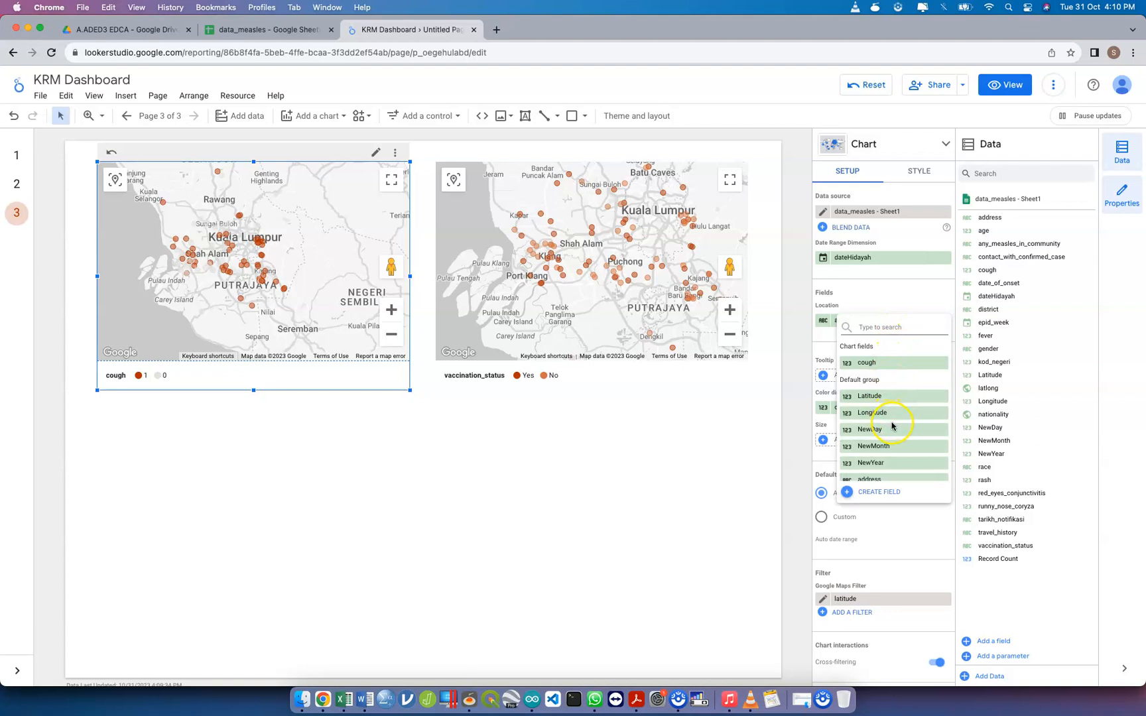
{"action": "scroll", "coordinate": [896, 405], "scroll_direction": "down", "scroll_amount": 3}
{"action": "scroll", "coordinate": [895, 401], "scroll_direction": "down", "scroll_amount": 4}
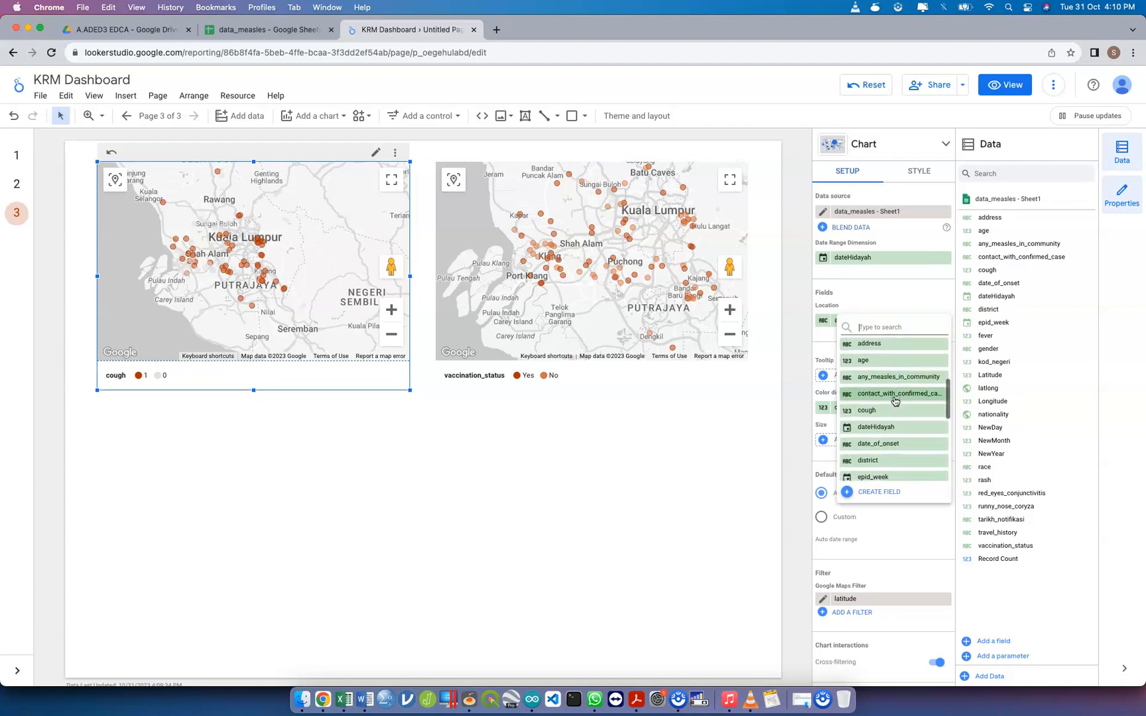
{"action": "type", "text": "lat"}
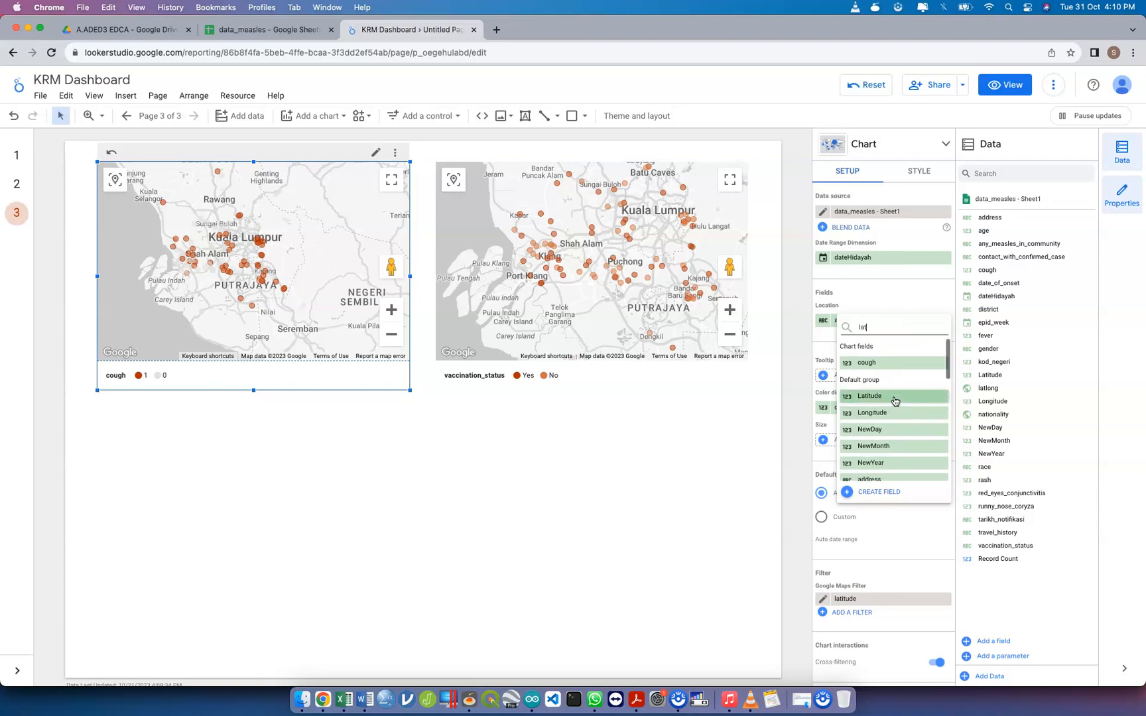
{"action": "left_click", "coordinate": [892, 381]}
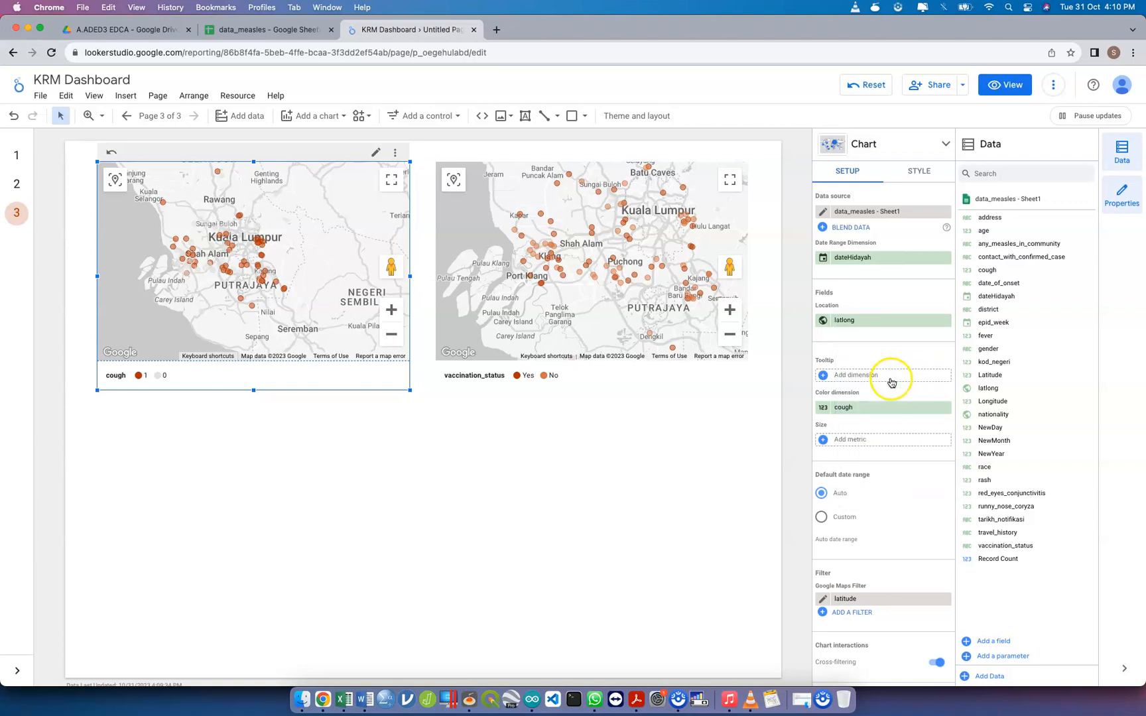
{"action": "left_click", "coordinate": [597, 429]}
{"action": "left_click", "coordinate": [344, 362]}
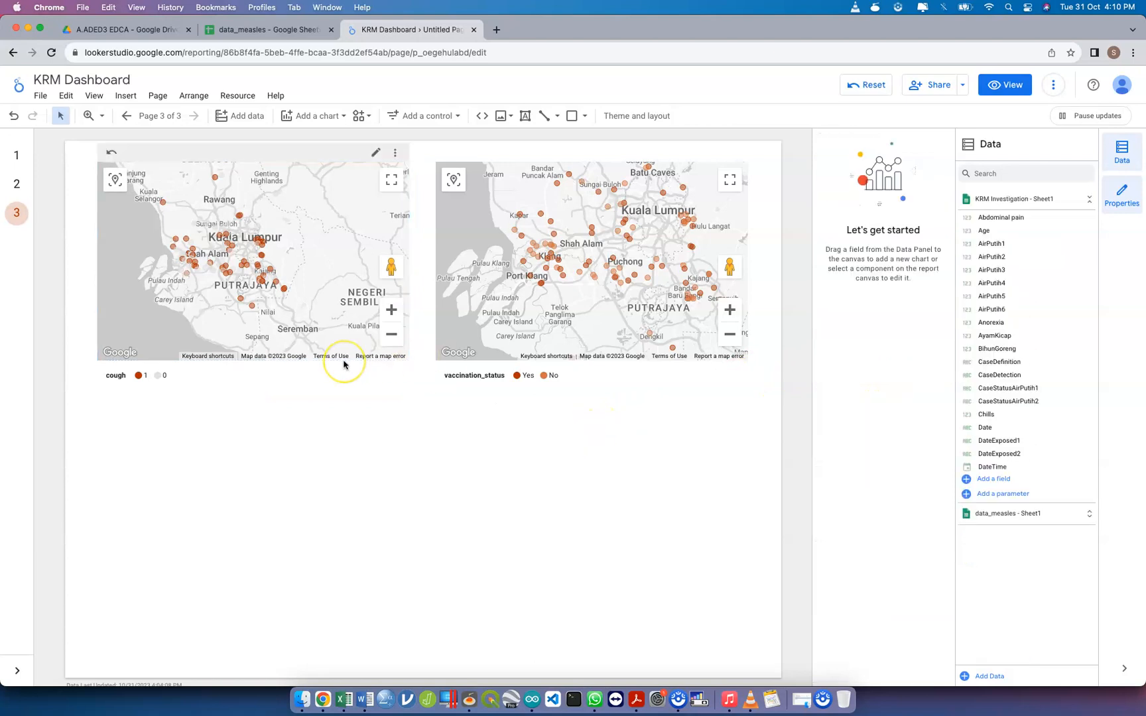
{"action": "left_click", "coordinate": [345, 441]}
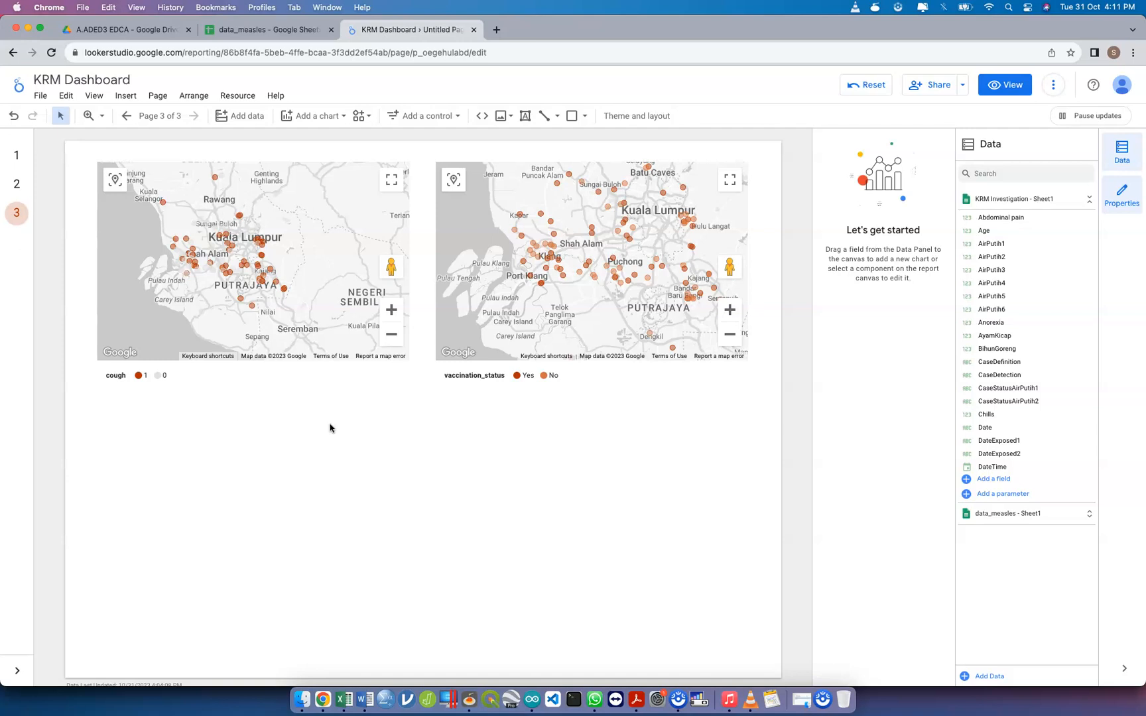
Widen the cough map slightly and shift the vaccination_status map to the right, leaving a gap between the two maps
{"action": "left_click", "coordinate": [375, 361]}
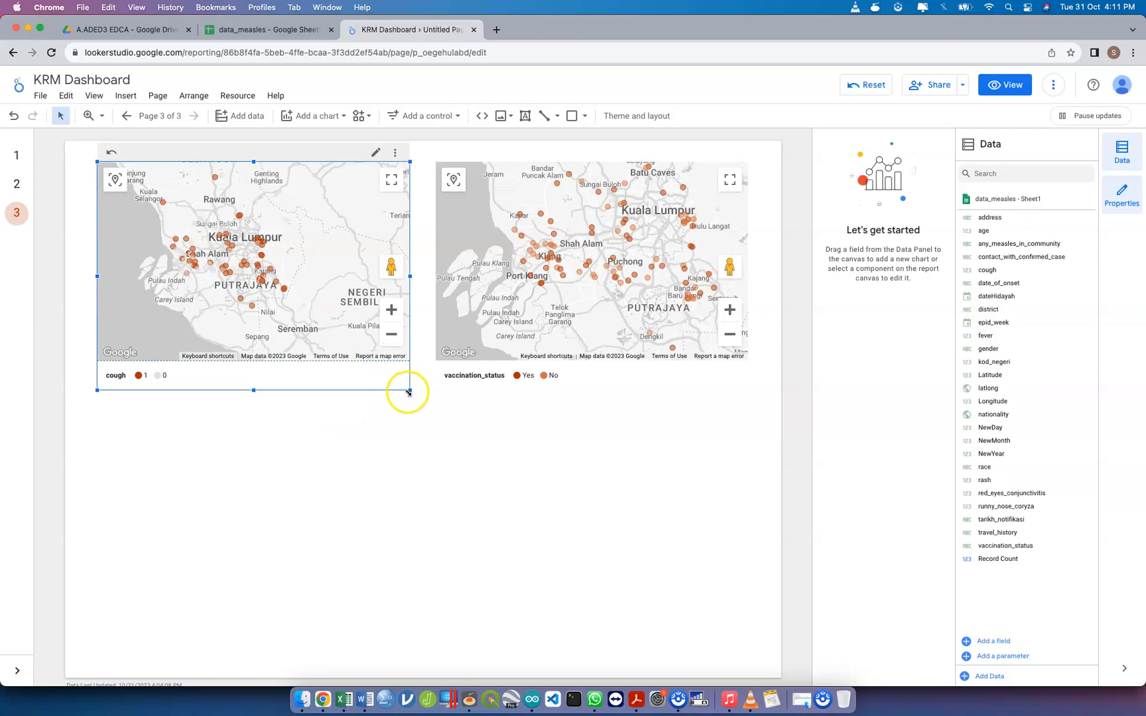
{"action": "left_click_drag", "start_coordinate": [425, 391], "coordinate": [427, 392]}
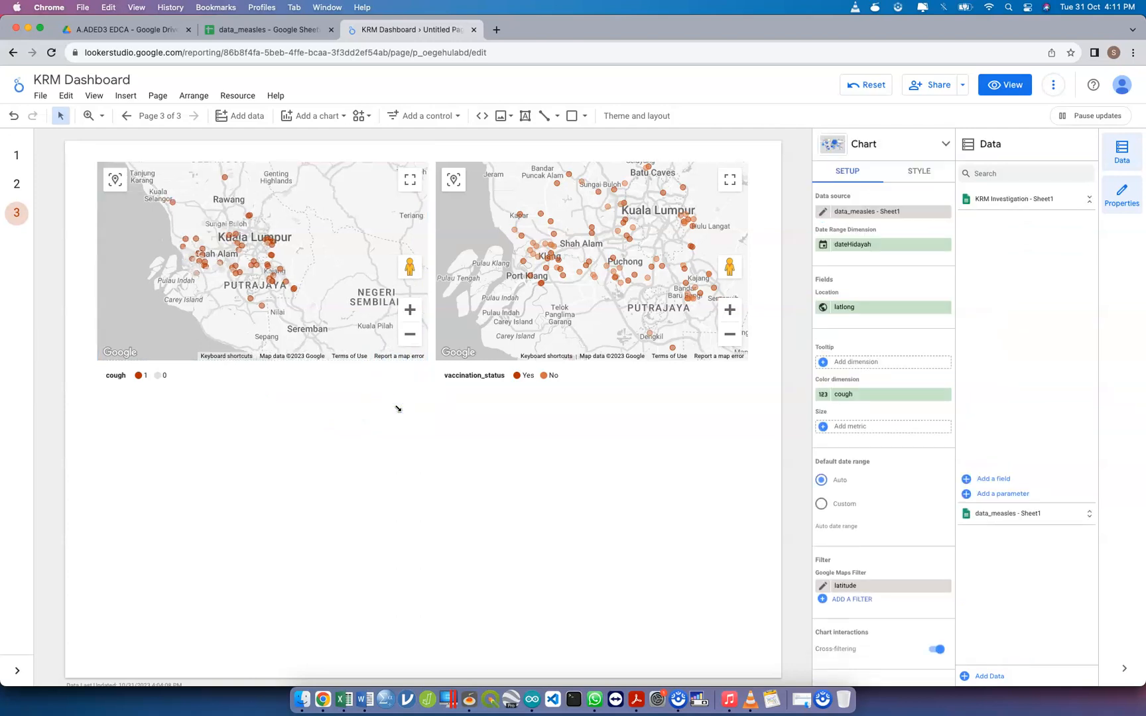
{"action": "left_click", "coordinate": [658, 326]}
{"action": "left_click", "coordinate": [618, 352]}
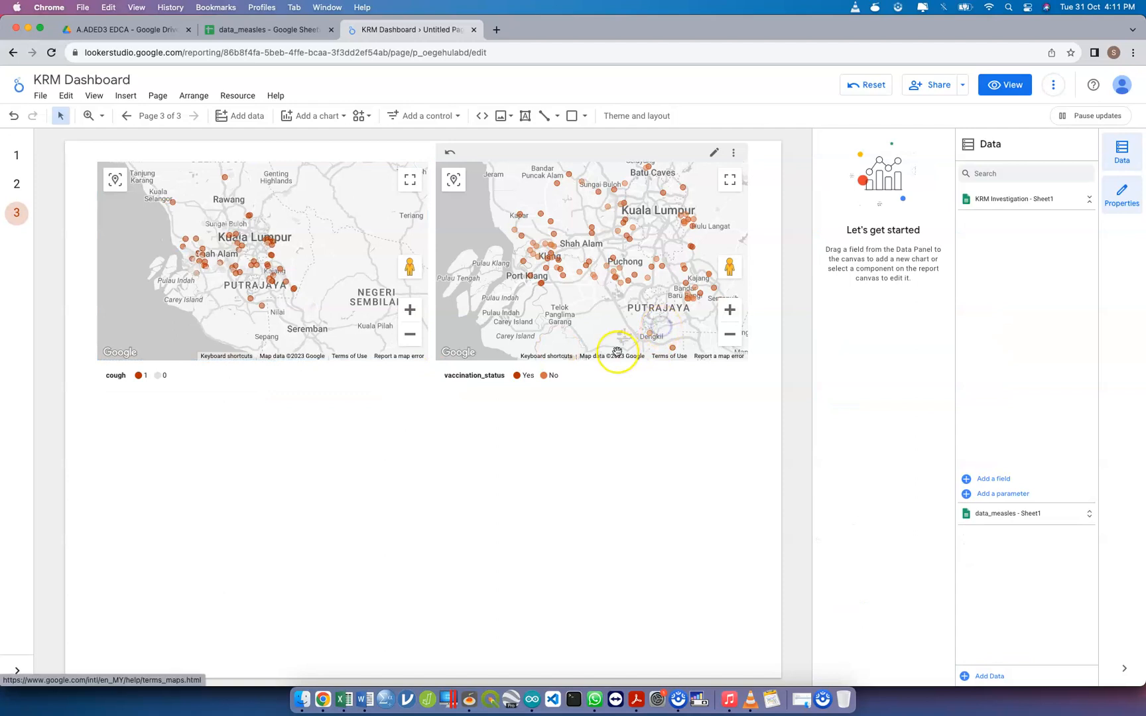
{"action": "left_click", "coordinate": [599, 350]}
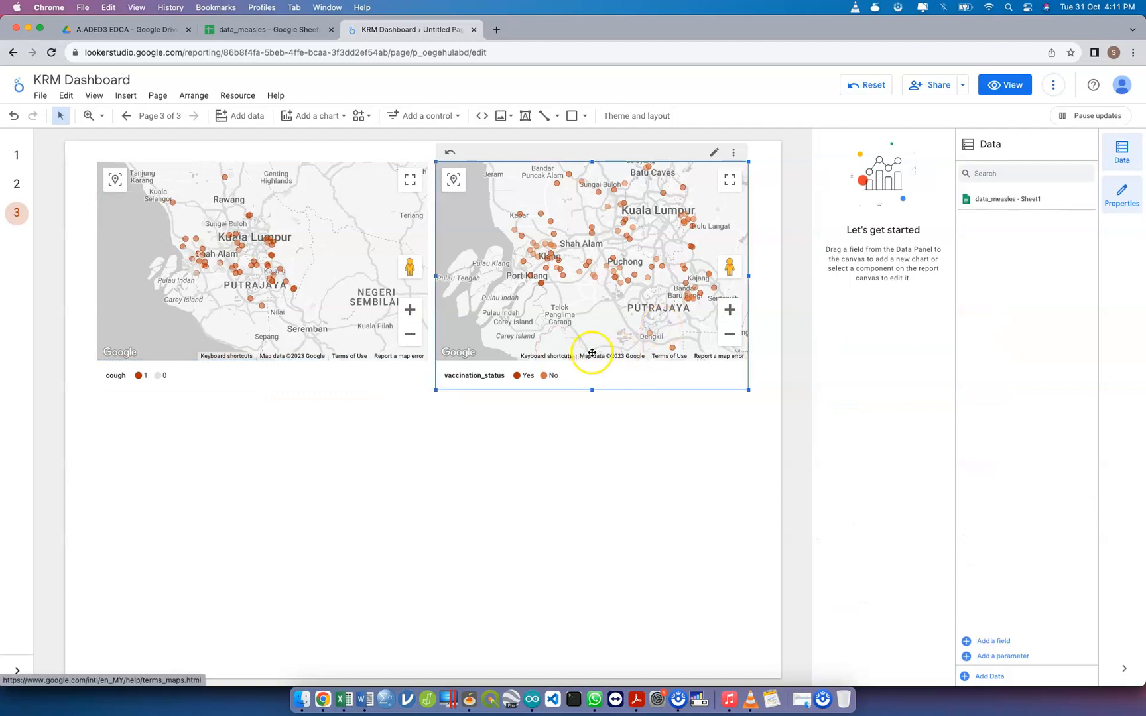
{"action": "left_click", "coordinate": [627, 374]}
{"action": "left_click_drag", "start_coordinate": [639, 376], "coordinate": [633, 376]}
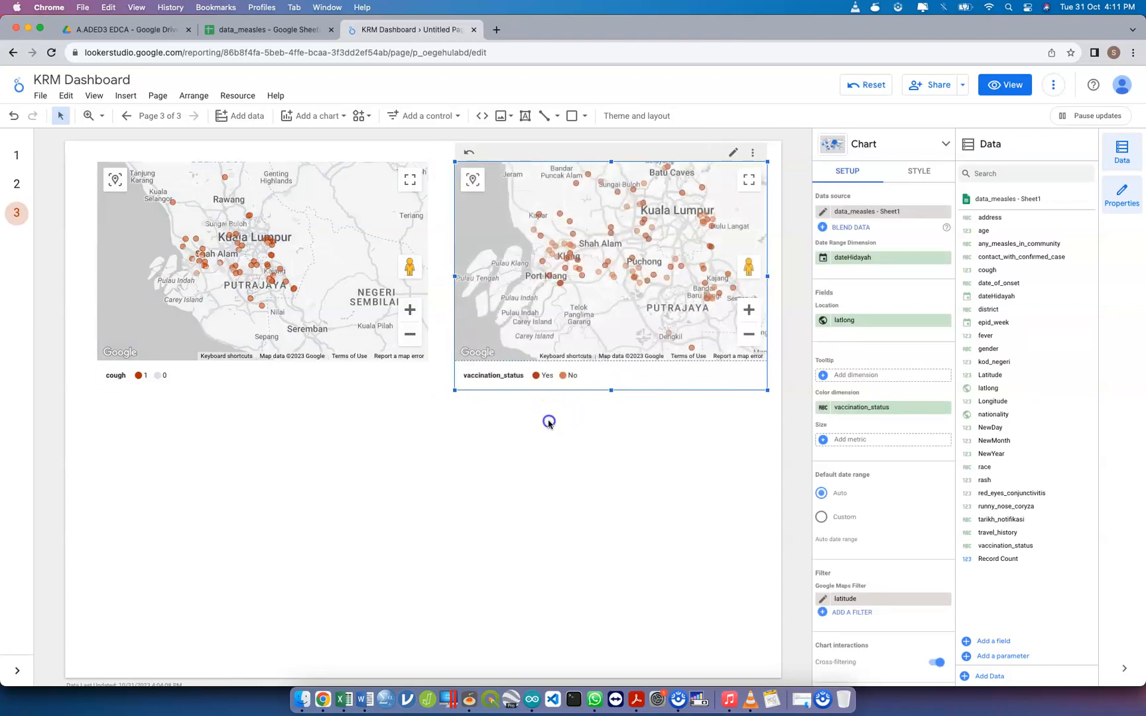
{"action": "left_click", "coordinate": [545, 421]}
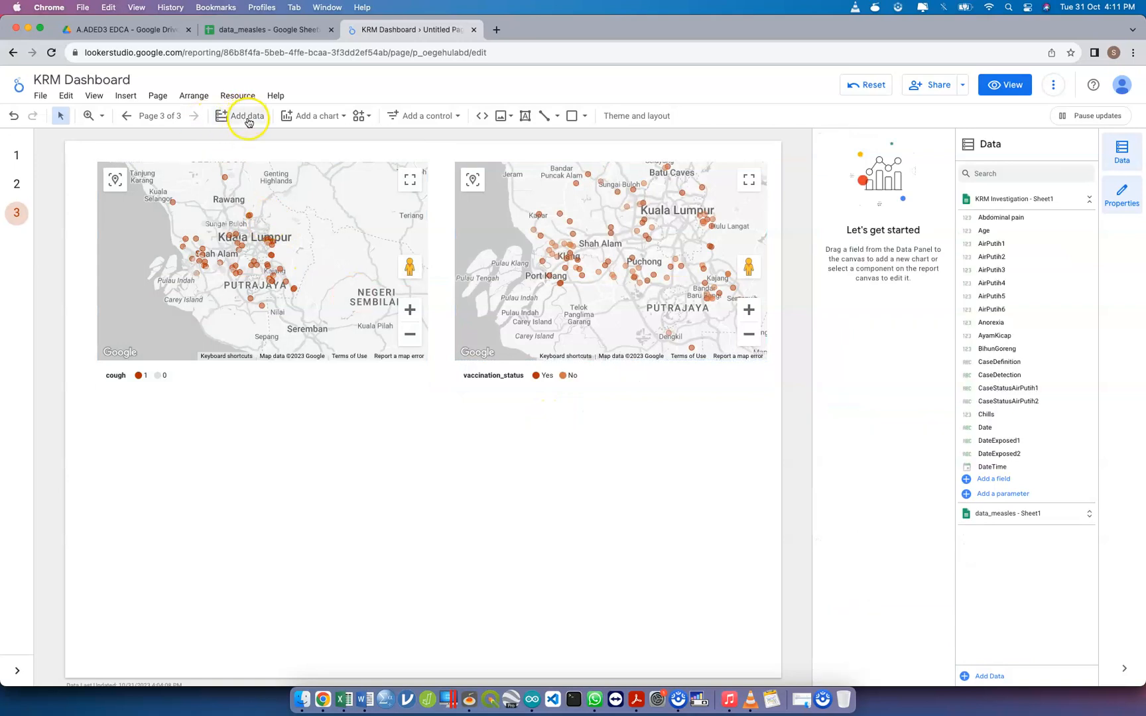
Add a large smoothed line chart in the empty area below the maps, starting under the cough map and spanning over half the page width
{"action": "left_click", "coordinate": [296, 120]}
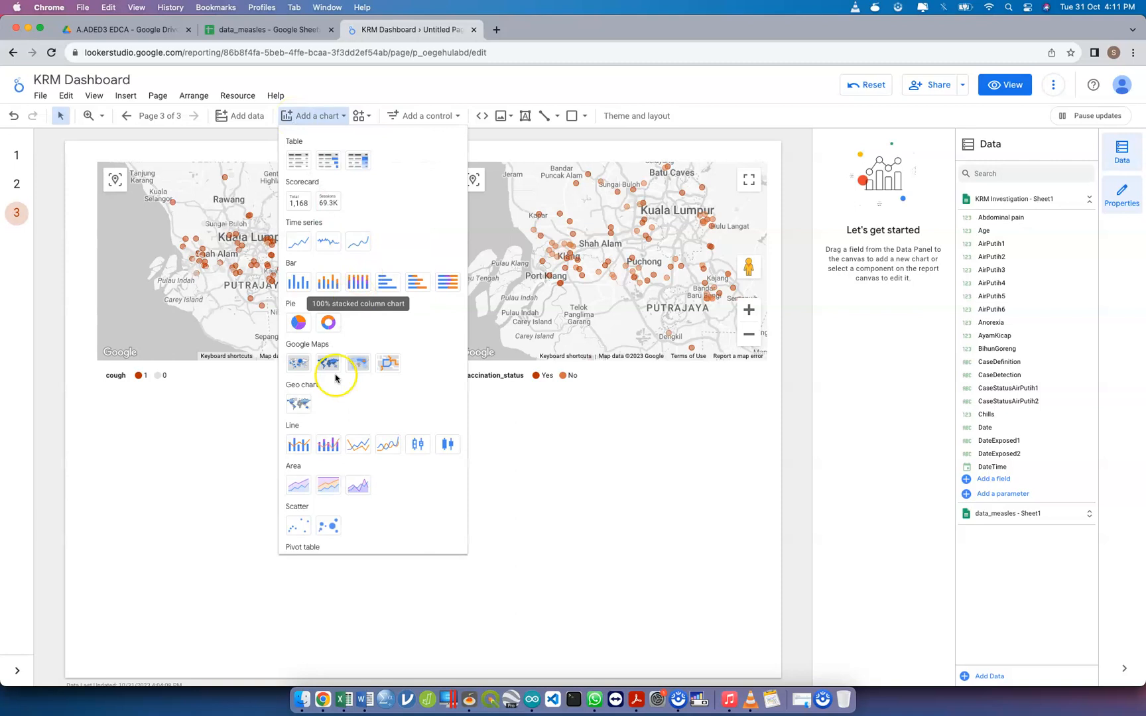
{"action": "left_click", "coordinate": [386, 447]}
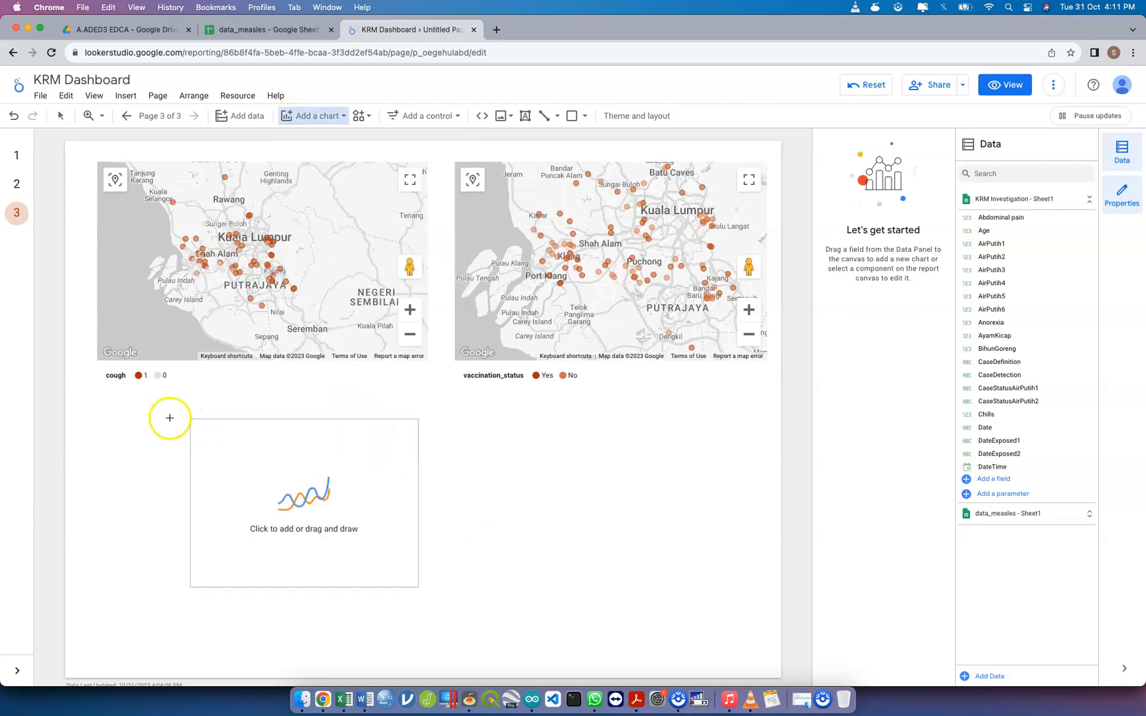
{"action": "left_click_drag", "start_coordinate": [107, 401], "coordinate": [540, 655]}
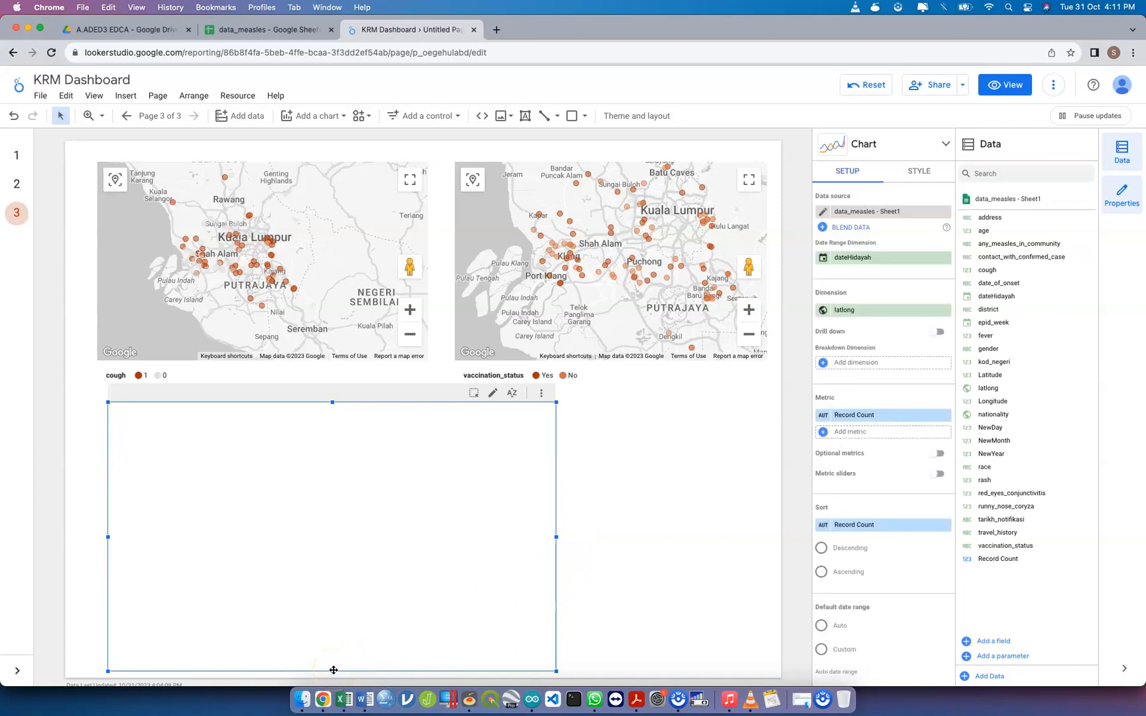
Remove dateHidayah as the line chart's date range dimension and set its dimension to NewDay
{"action": "left_click", "coordinate": [866, 311]}
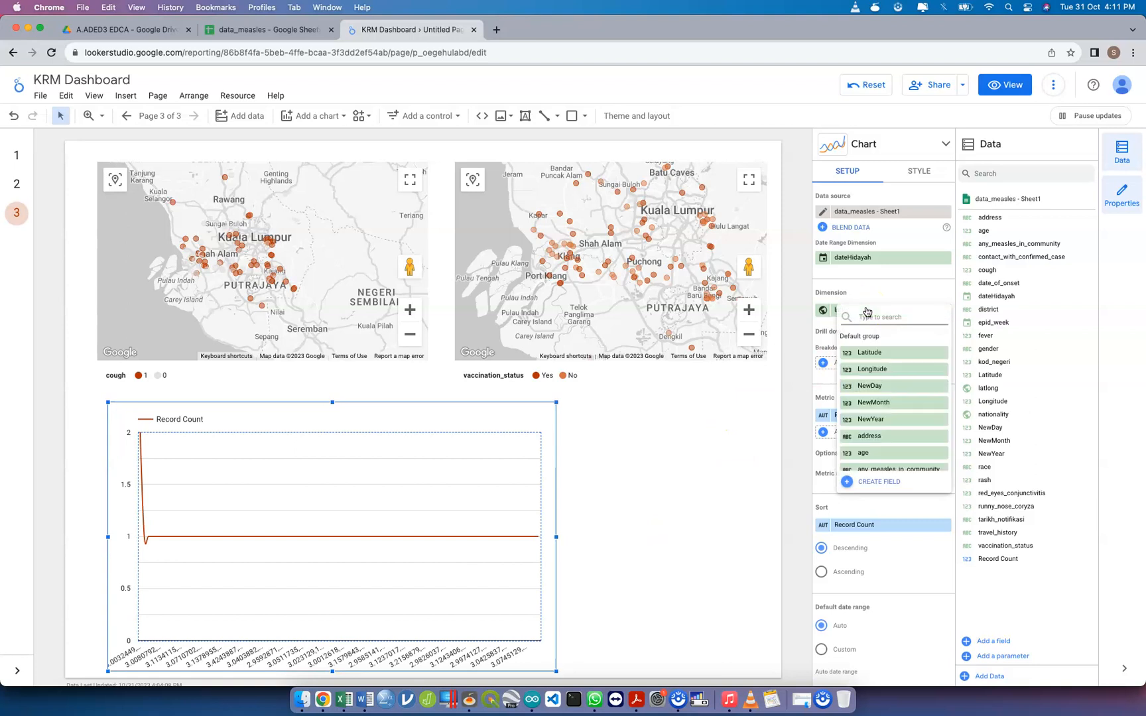
{"action": "left_click", "coordinate": [877, 258]}
{"action": "left_click", "coordinate": [946, 258]}
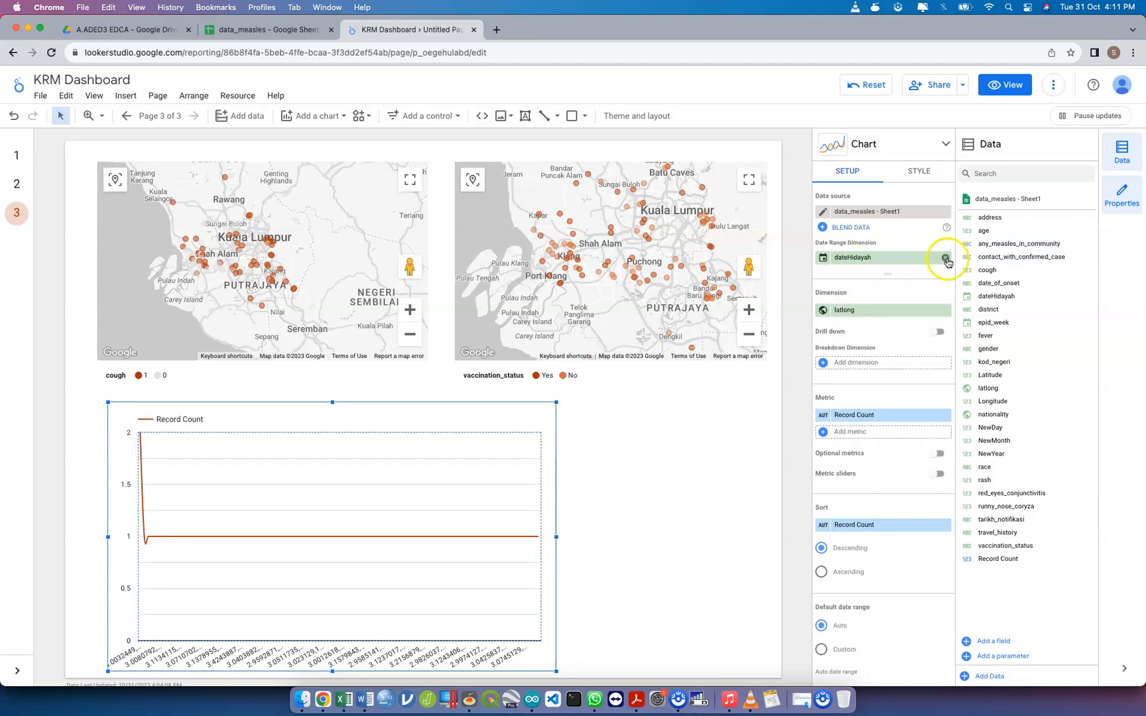
{"action": "left_click", "coordinate": [888, 312]}
{"action": "type", "text": "new"}
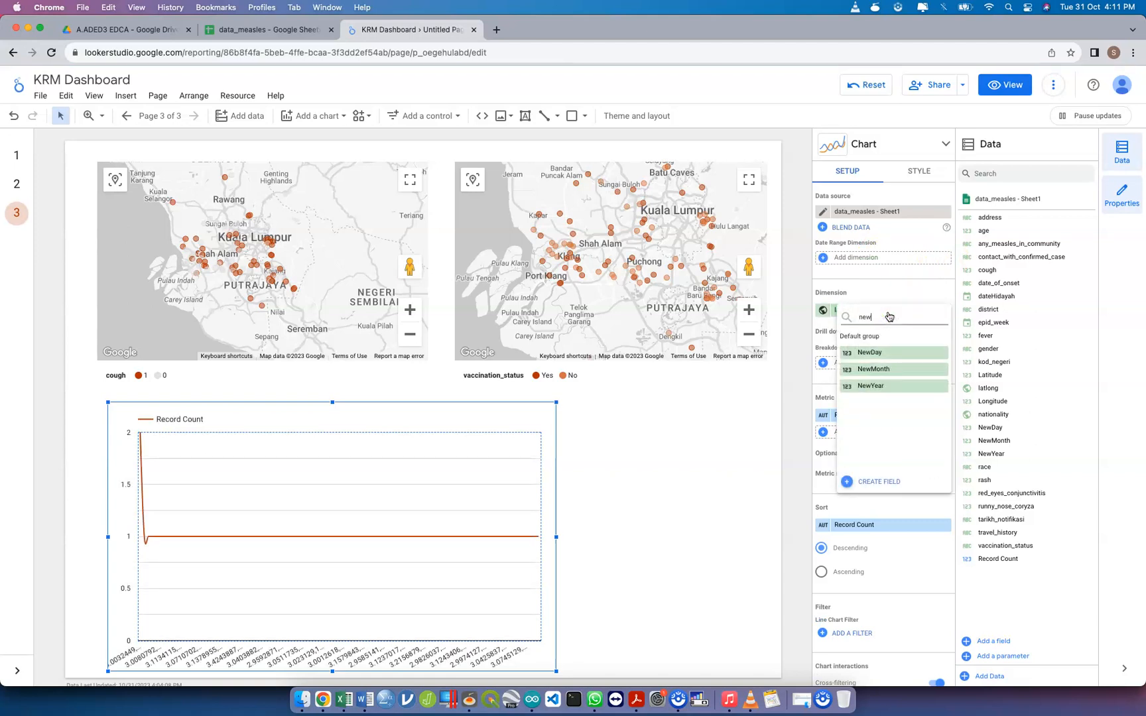
{"action": "left_click", "coordinate": [889, 352]}
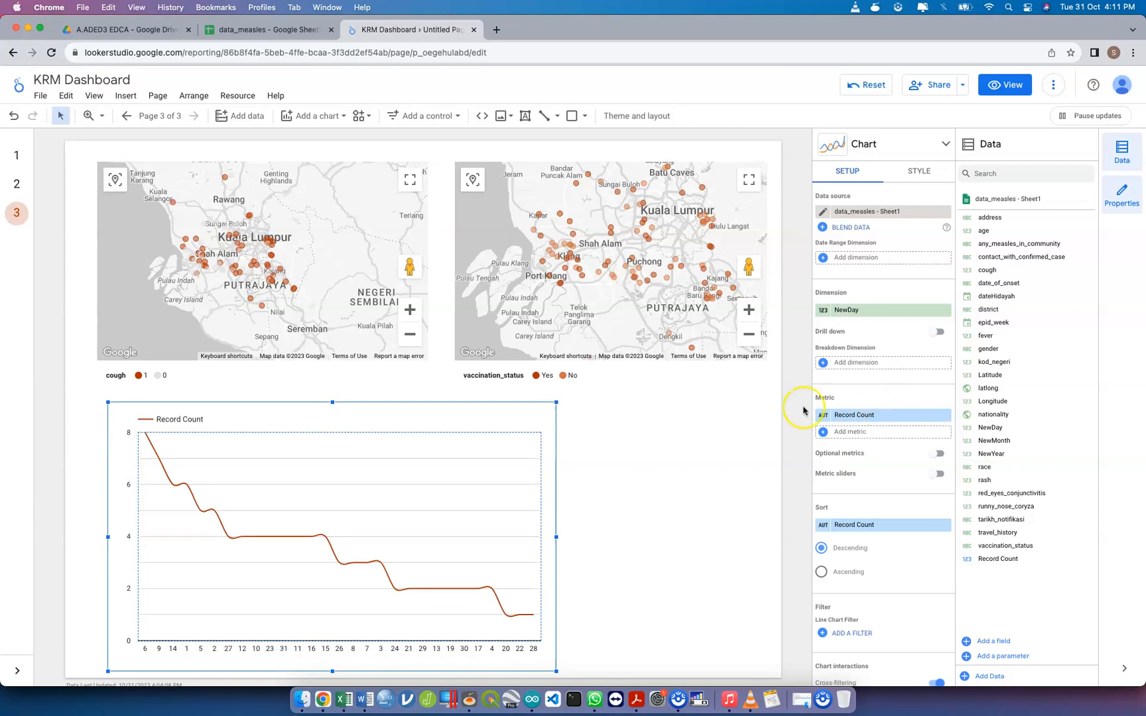
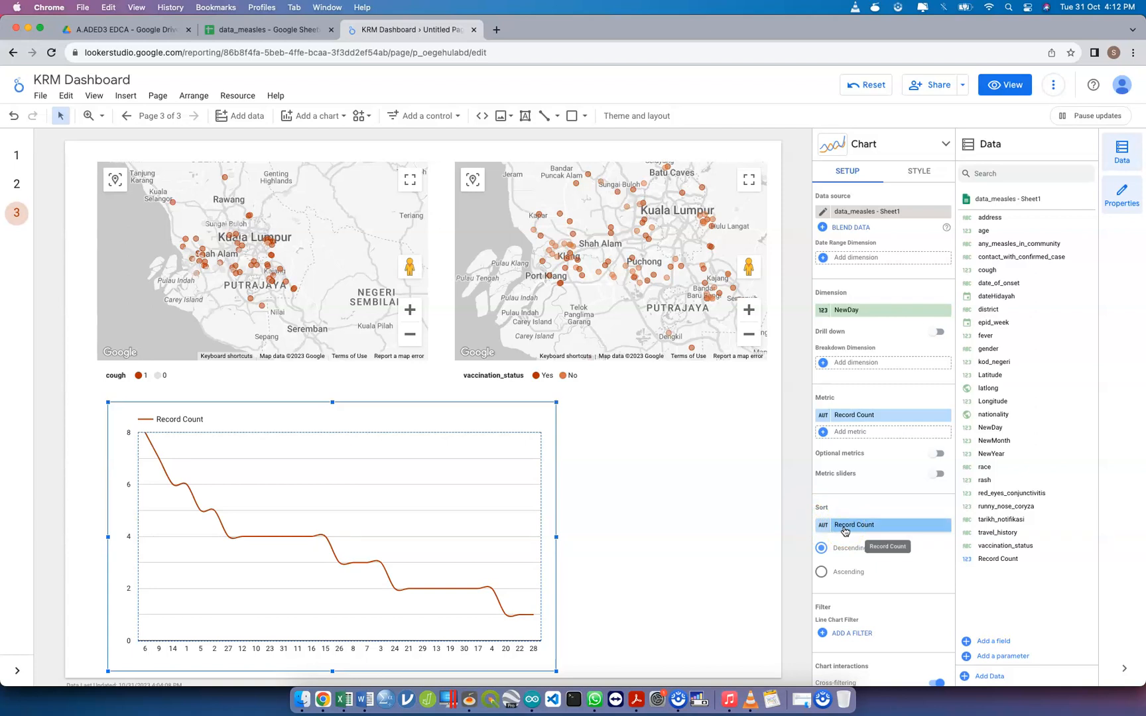
Sort the line chart by NewDay in ascending order
{"action": "left_click", "coordinate": [844, 530]}
{"action": "type", "text": "newd"}
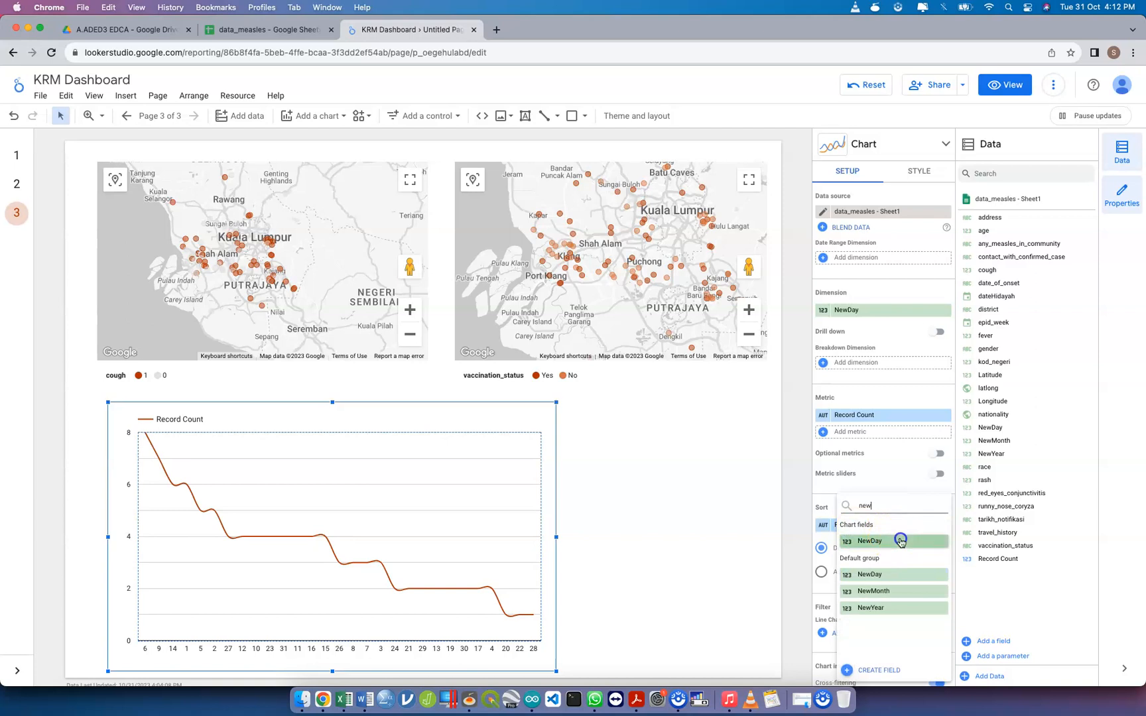
{"action": "left_click", "coordinate": [900, 541]}
{"action": "left_click", "coordinate": [849, 571]}
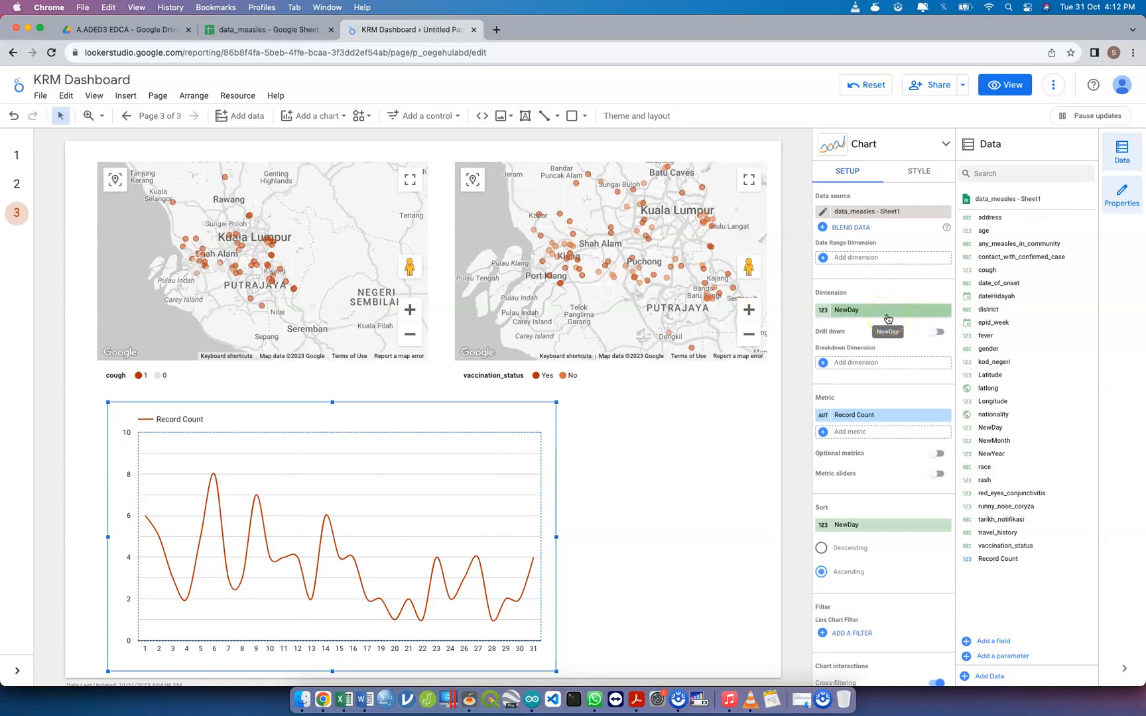
Shrink the line chart and add a slider control for NewDay in the empty space beside it, under the vaccination_status map
{"action": "left_click_drag", "start_coordinate": [555, 402], "coordinate": [444, 437]}
{"action": "left_click", "coordinate": [596, 456]}
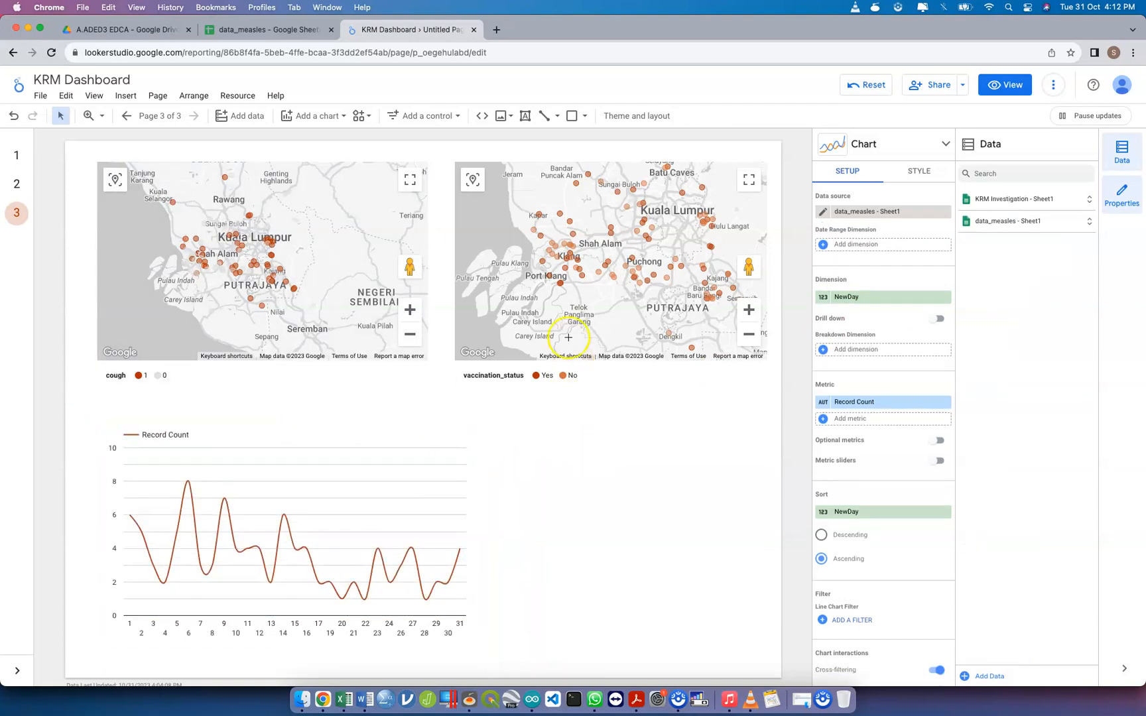
{"action": "left_click", "coordinate": [406, 116]}
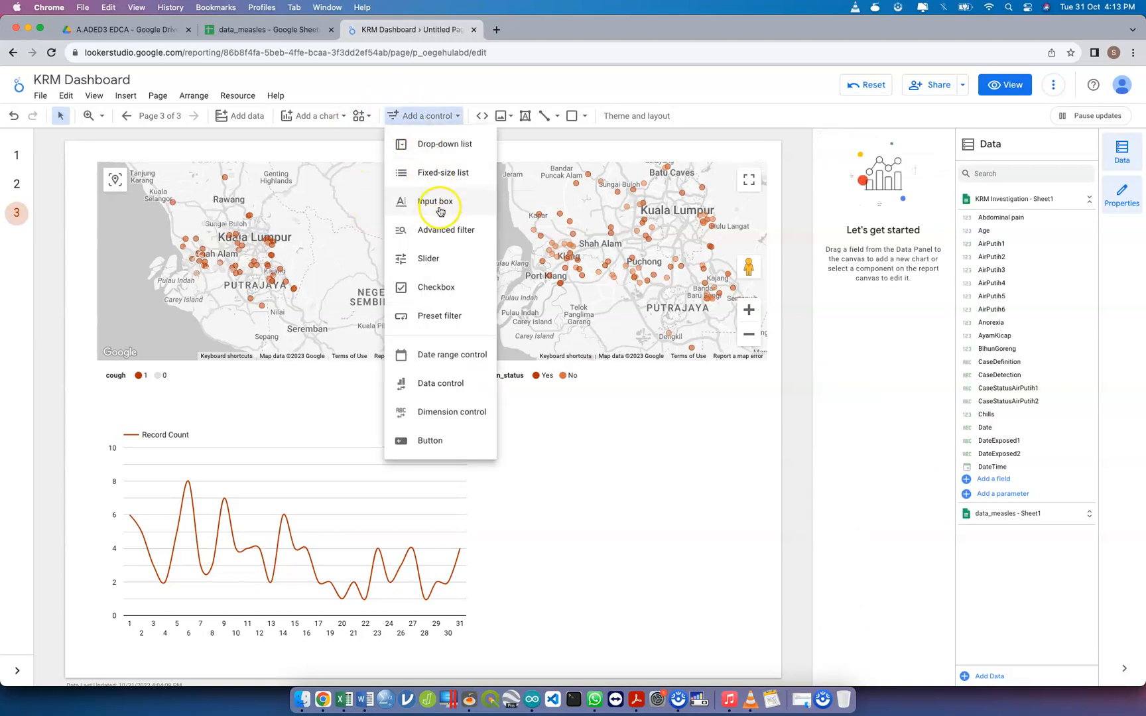
{"action": "left_click", "coordinate": [448, 258]}
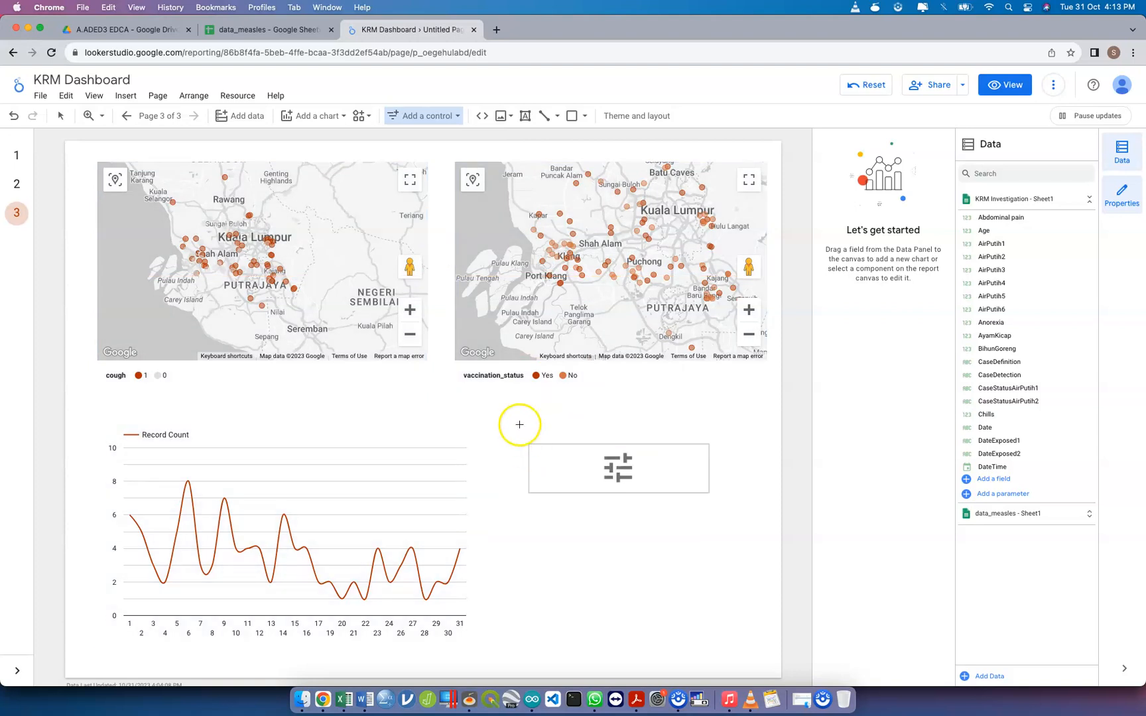
{"action": "left_click_drag", "start_coordinate": [522, 429], "coordinate": [703, 456]}
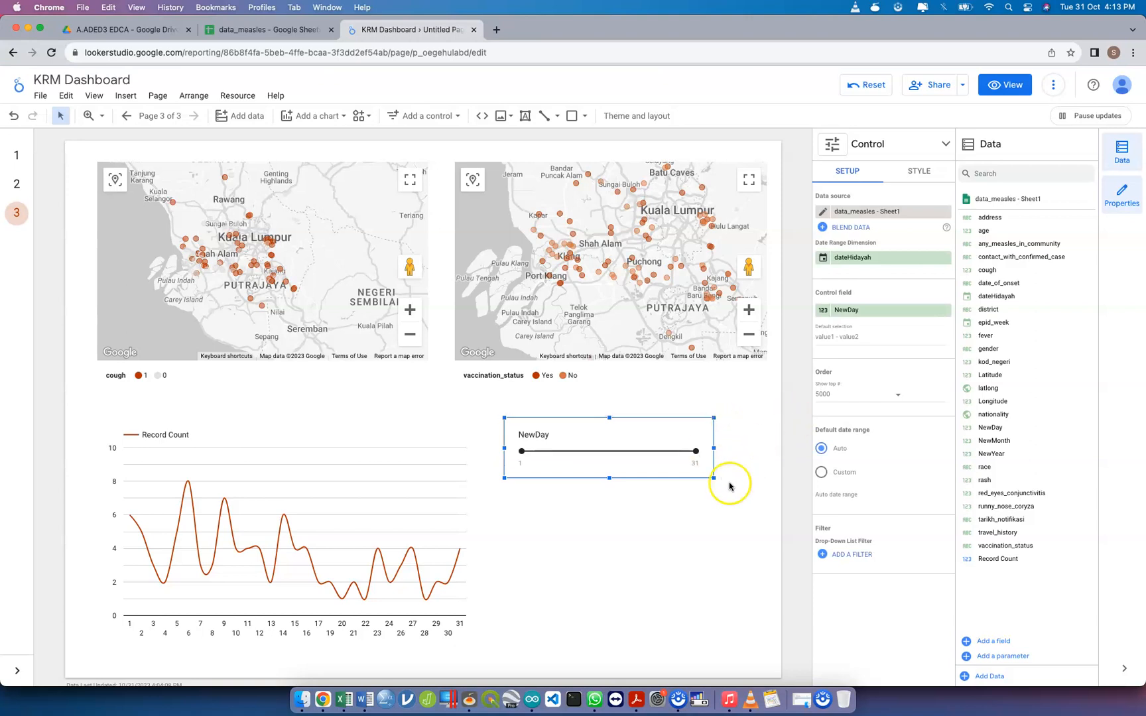
Duplicate the NewDay slider, place the copy directly below it, and set the copy's control field to NewMonth
{"action": "left_click", "coordinate": [663, 475]}
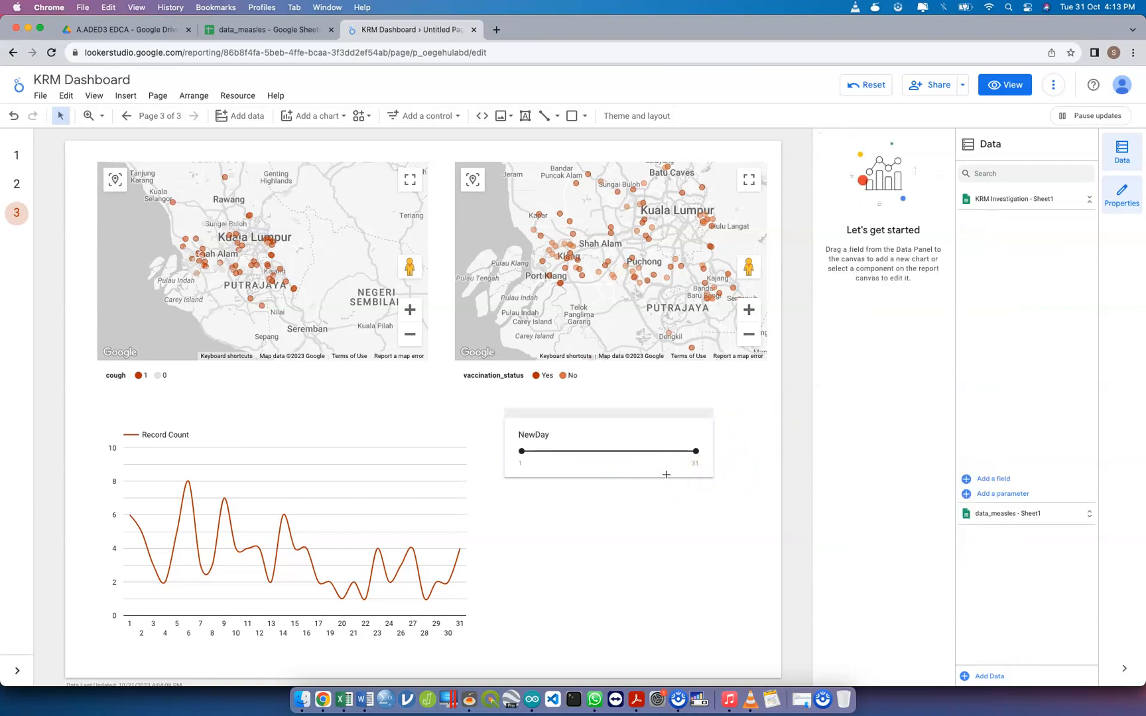
{"action": "left_click", "coordinate": [655, 464]}
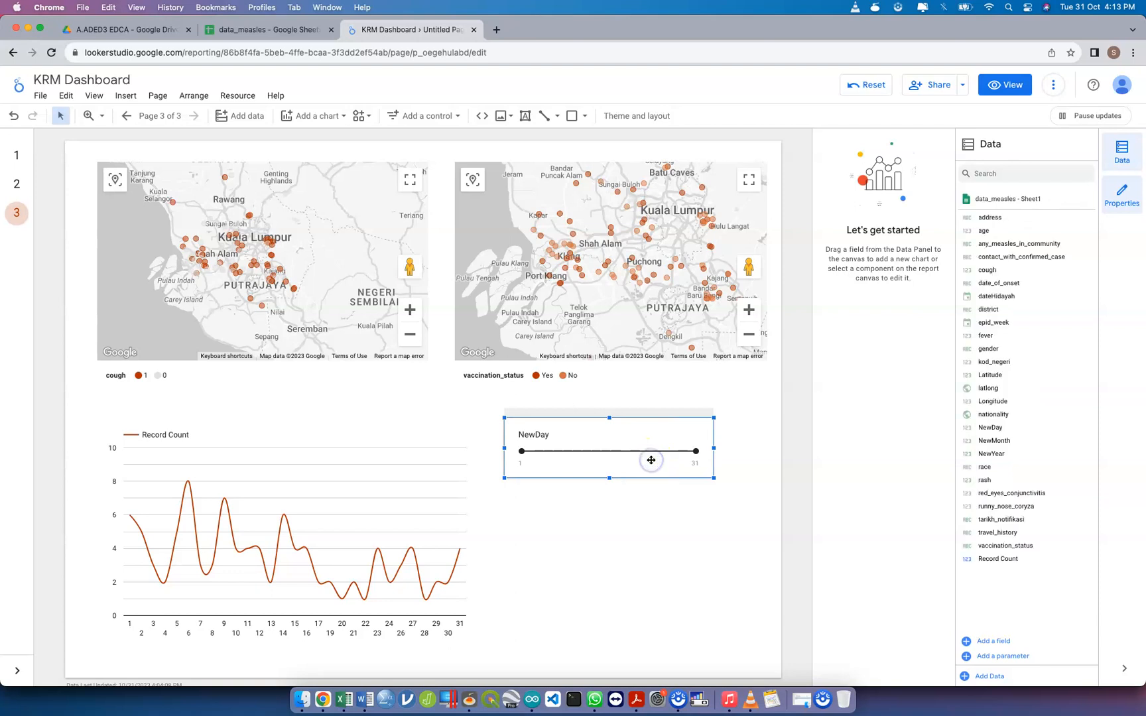
{"action": "key", "text": "super+v"}
{"action": "left_click_drag", "start_coordinate": [659, 471], "coordinate": [641, 539]}
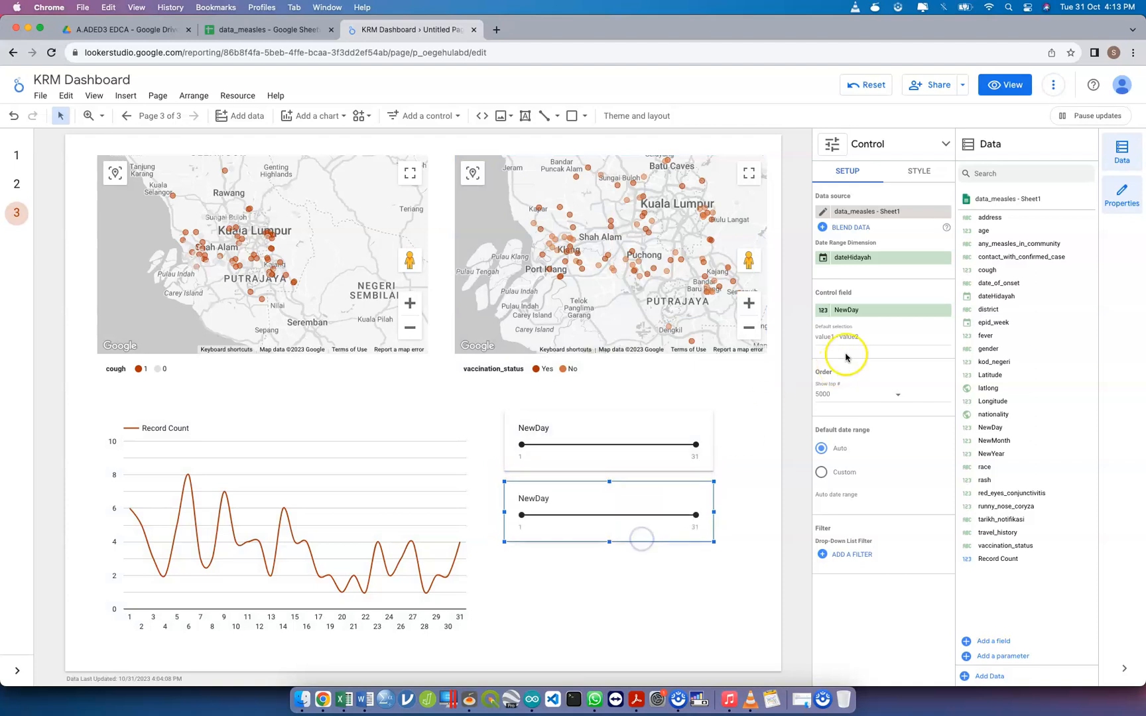
{"action": "left_click", "coordinate": [870, 312]}
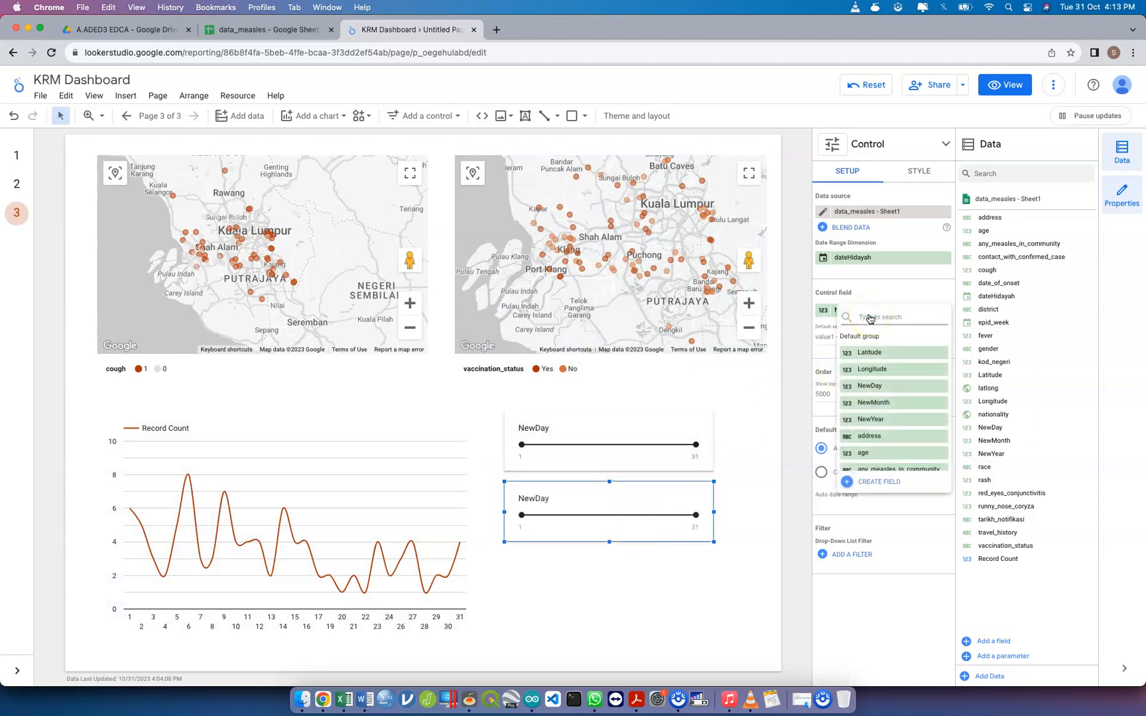
{"action": "type", "text": "ne"}
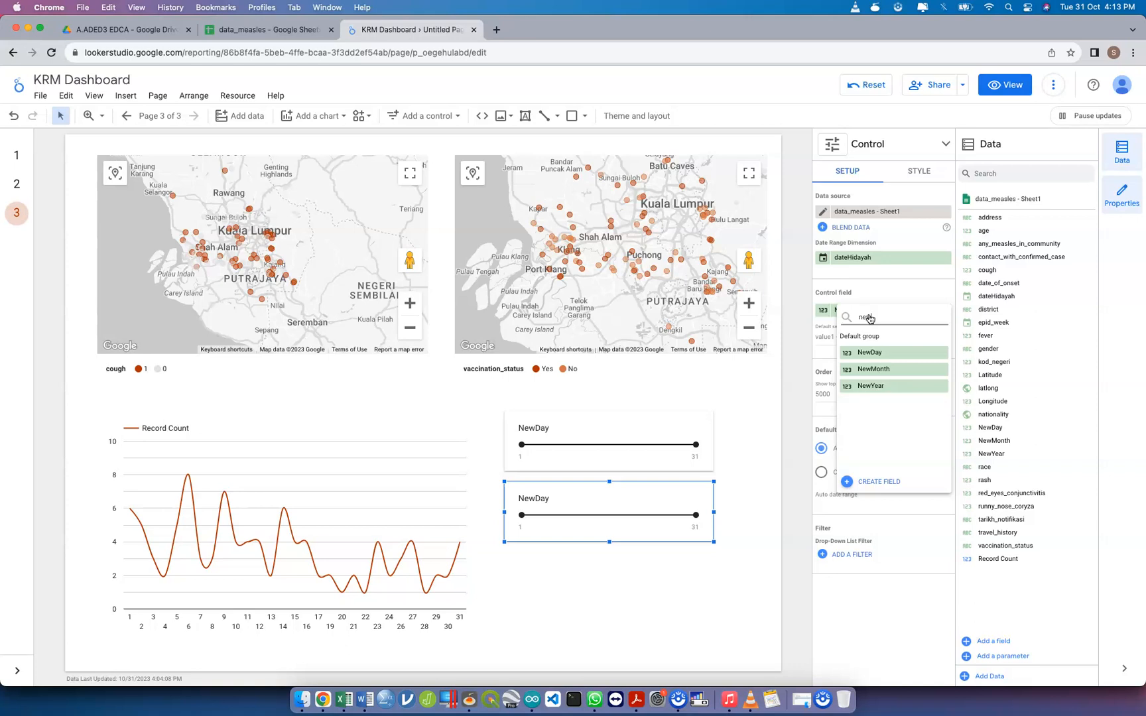
{"action": "type", "text": "wmo"}
{"action": "left_click", "coordinate": [899, 351]}
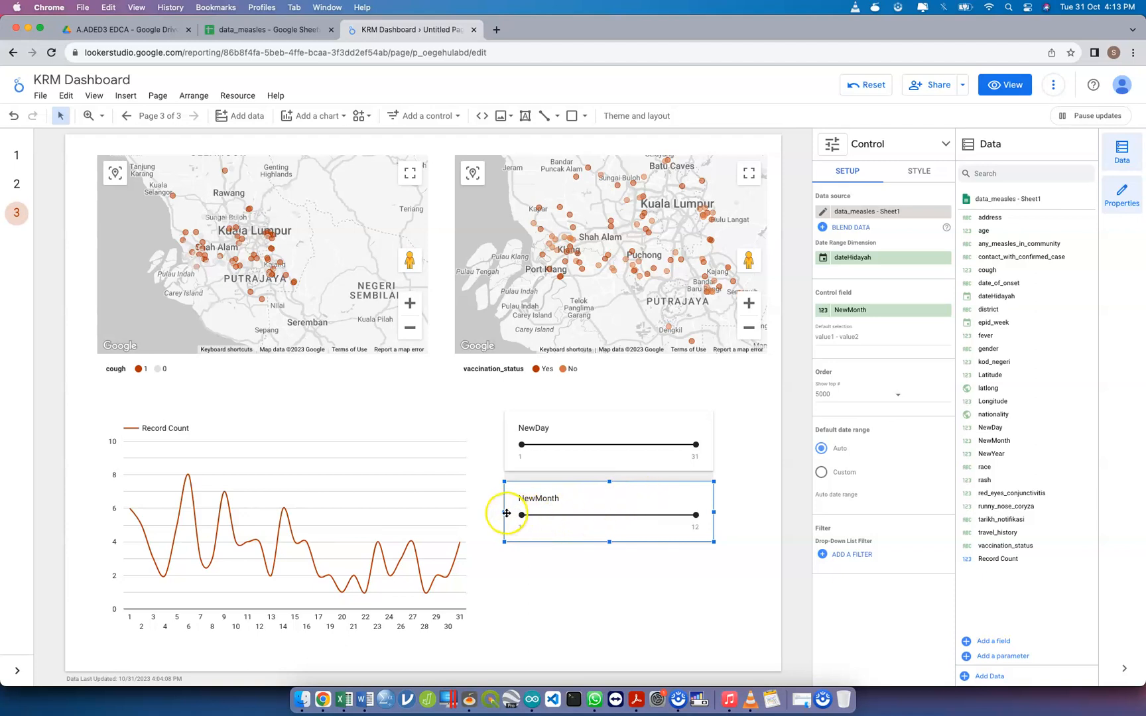
Narrow the NewMonth and NewDay sliders to the same width and align them one above the other near the page's right edge
{"action": "left_click_drag", "start_coordinate": [502, 512], "coordinate": [604, 514]}
{"action": "left_click_drag", "start_coordinate": [716, 513], "coordinate": [760, 511]}
{"action": "left_click_drag", "start_coordinate": [621, 510], "coordinate": [639, 510]}
{"action": "left_click_drag", "start_coordinate": [621, 468], "coordinate": [662, 465]}
{"action": "left_click_drag", "start_coordinate": [548, 441], "coordinate": [636, 439]}
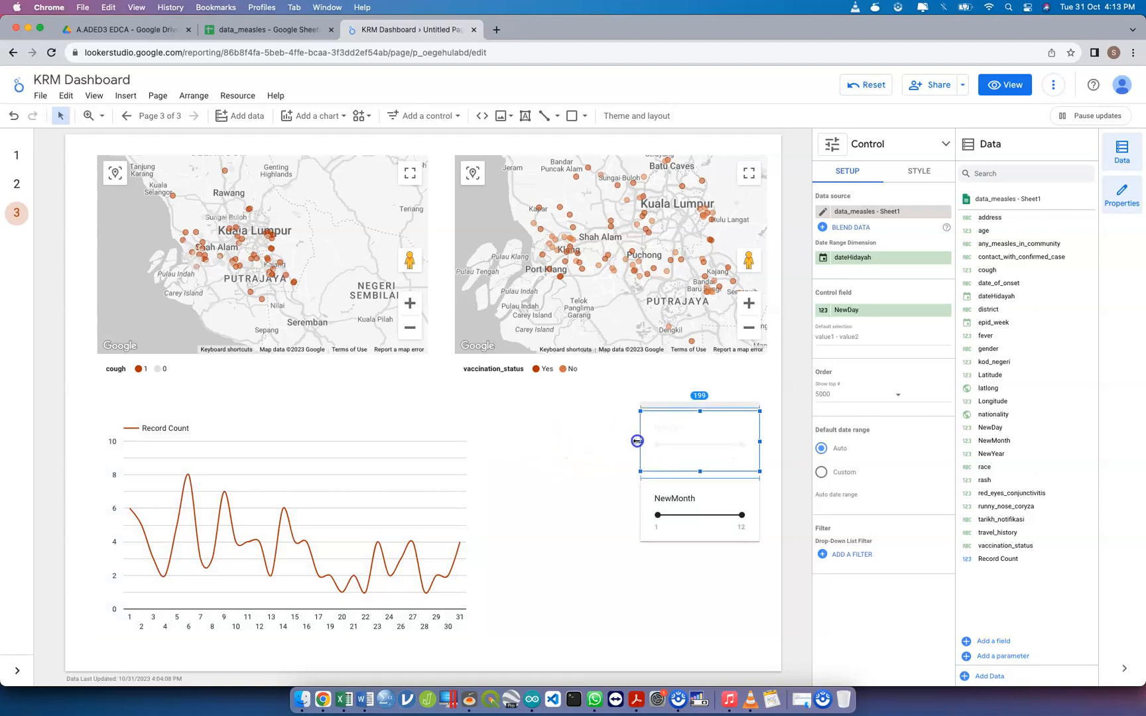
Widen the line chart until it nearly reaches the two slider controls
{"action": "left_click", "coordinate": [466, 472]}
{"action": "left_click", "coordinate": [484, 526]}
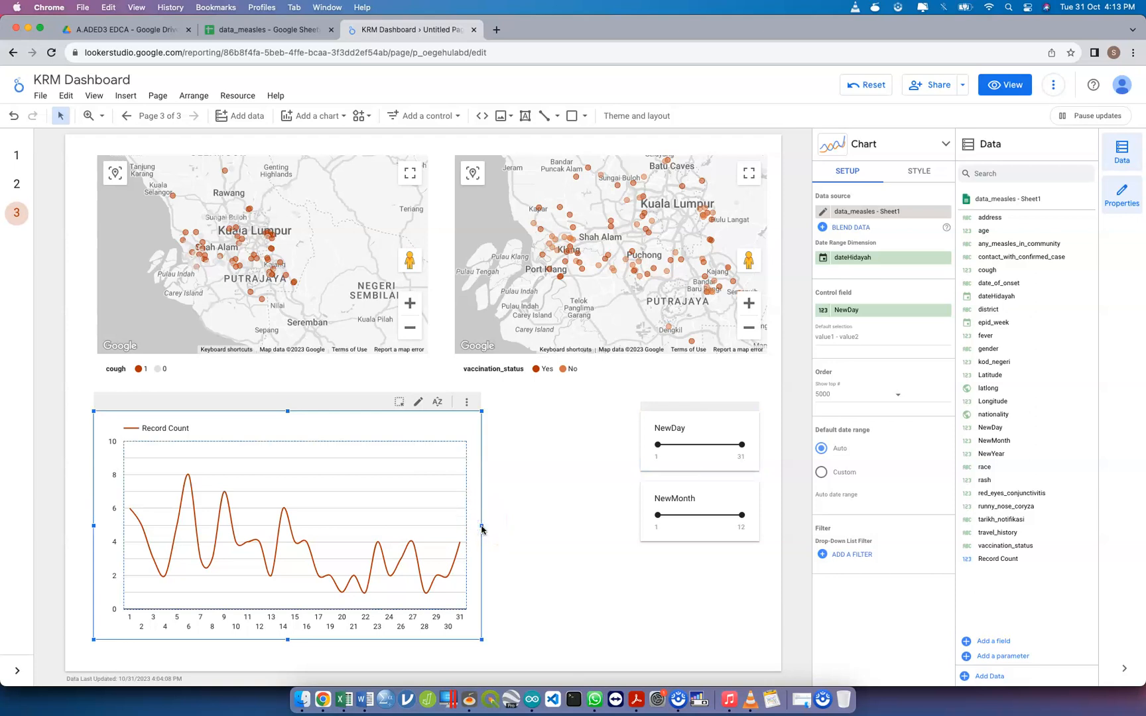
{"action": "left_click", "coordinate": [482, 527]}
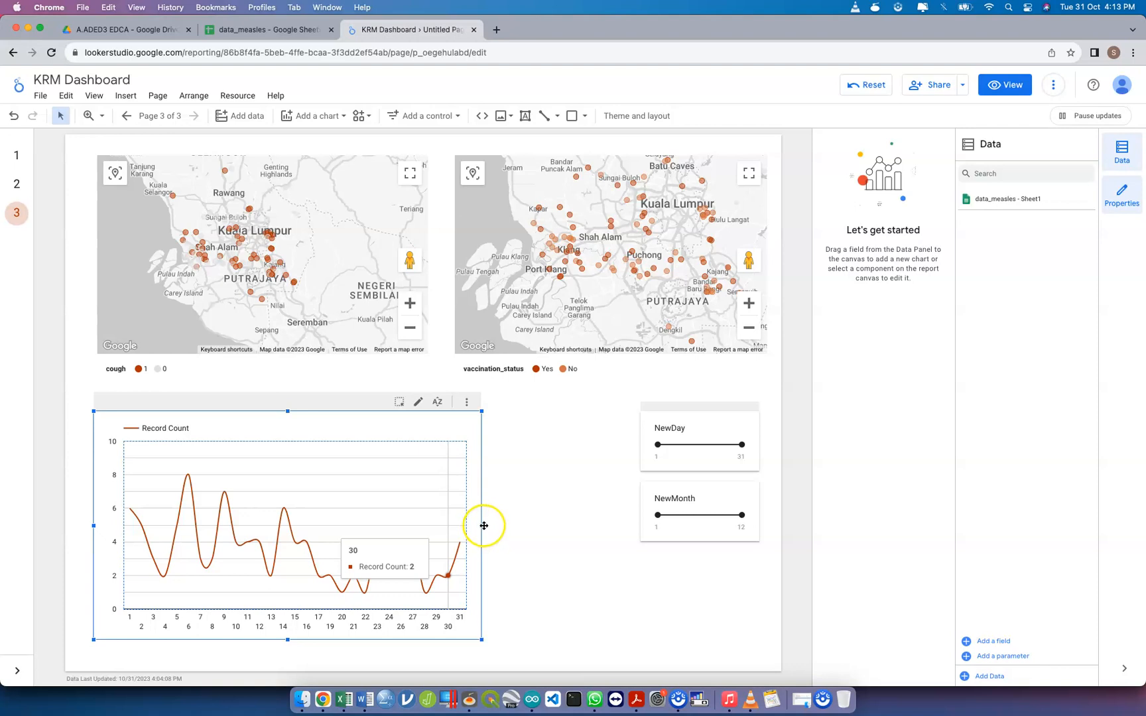
{"action": "left_click", "coordinate": [482, 527]}
{"action": "left_click_drag", "start_coordinate": [482, 526], "coordinate": [624, 517]}
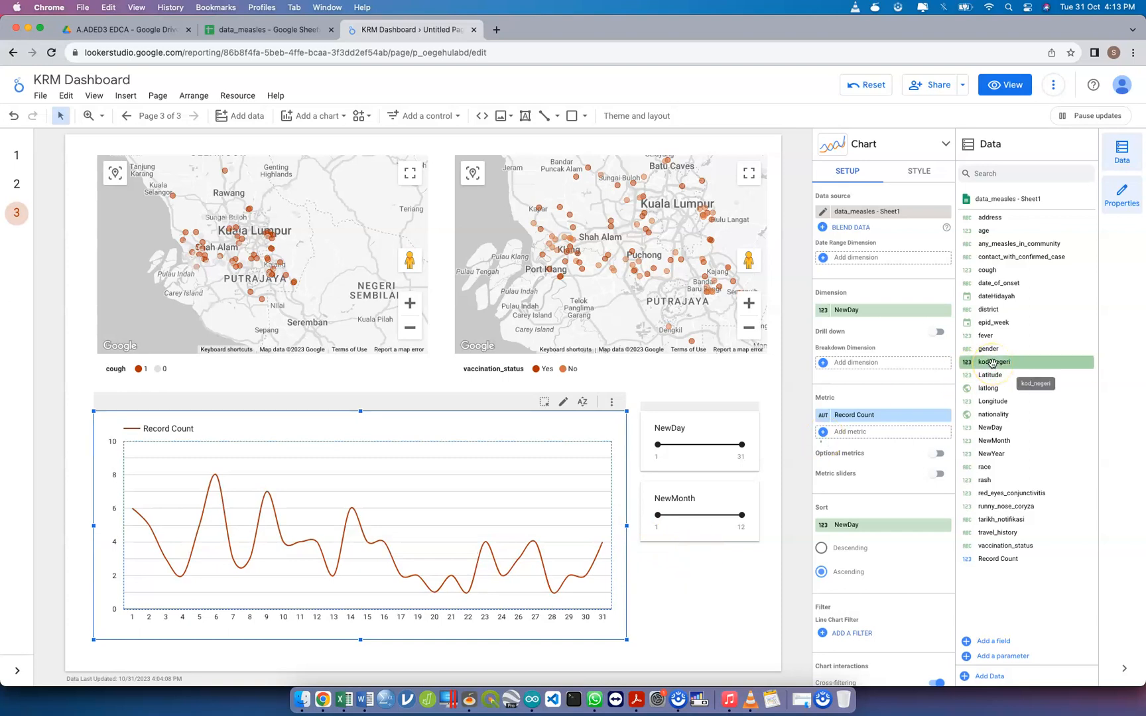
Try district and travel_history as the line chart's breakdown dimension, consulting the data_measles sheet in between, and remove each one again
{"action": "left_click_drag", "start_coordinate": [988, 310], "coordinate": [883, 365]}
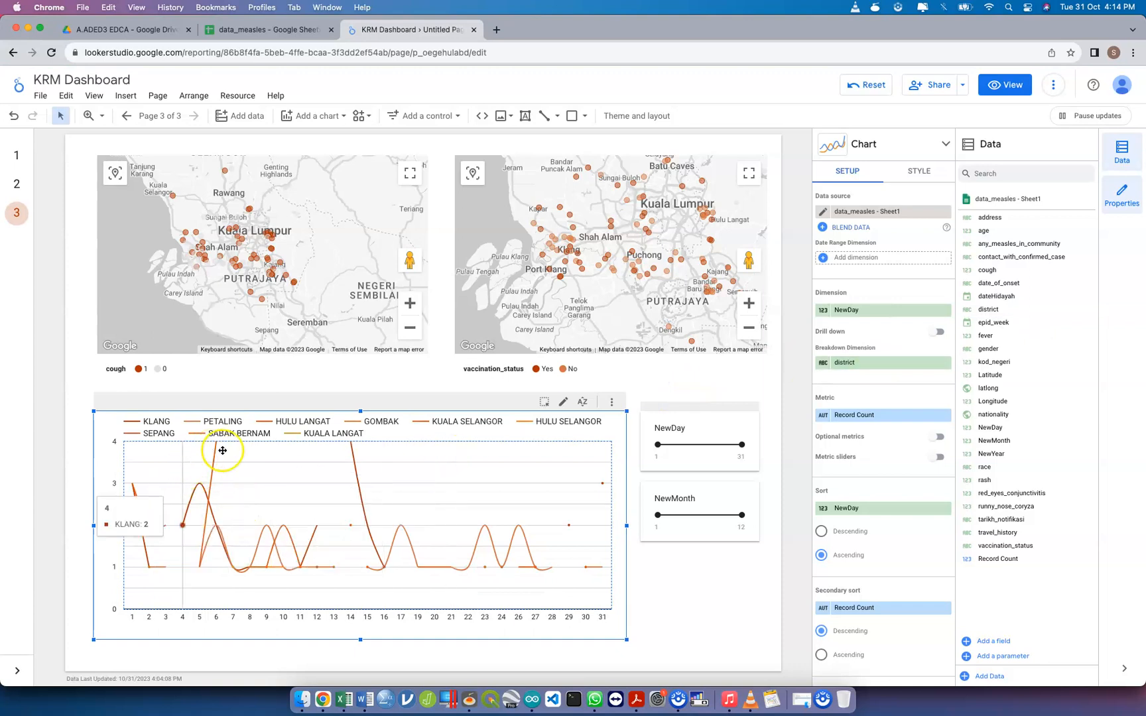
{"action": "left_click", "coordinate": [946, 364]}
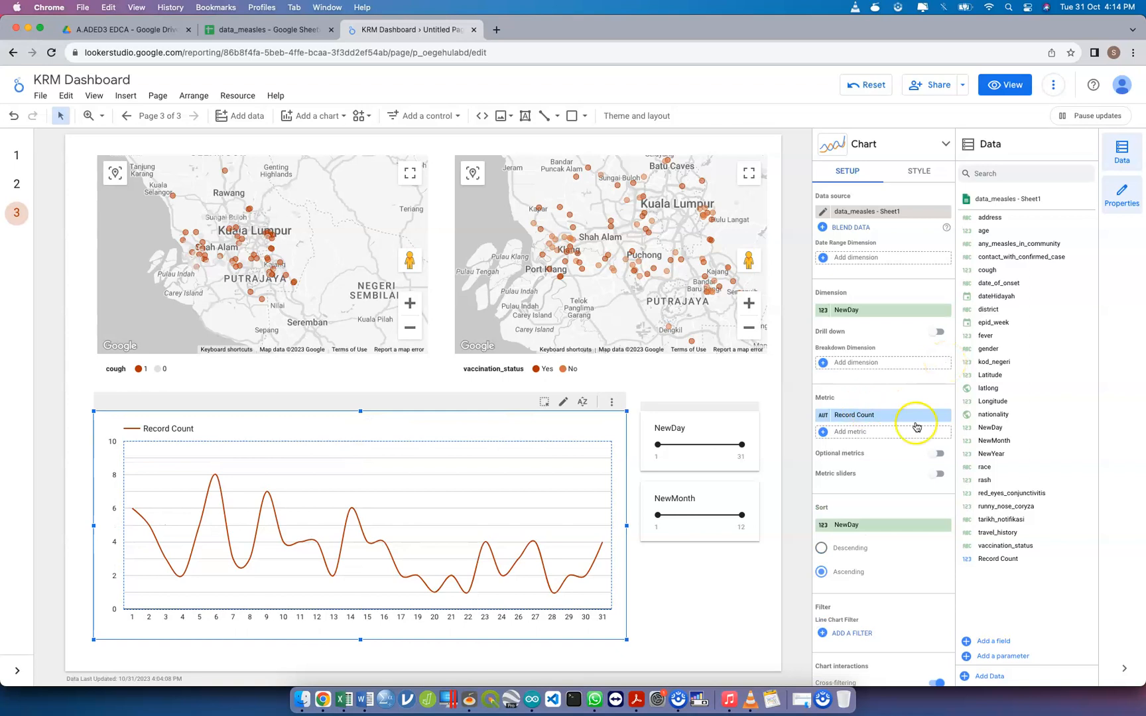
{"action": "left_click", "coordinate": [233, 30]}
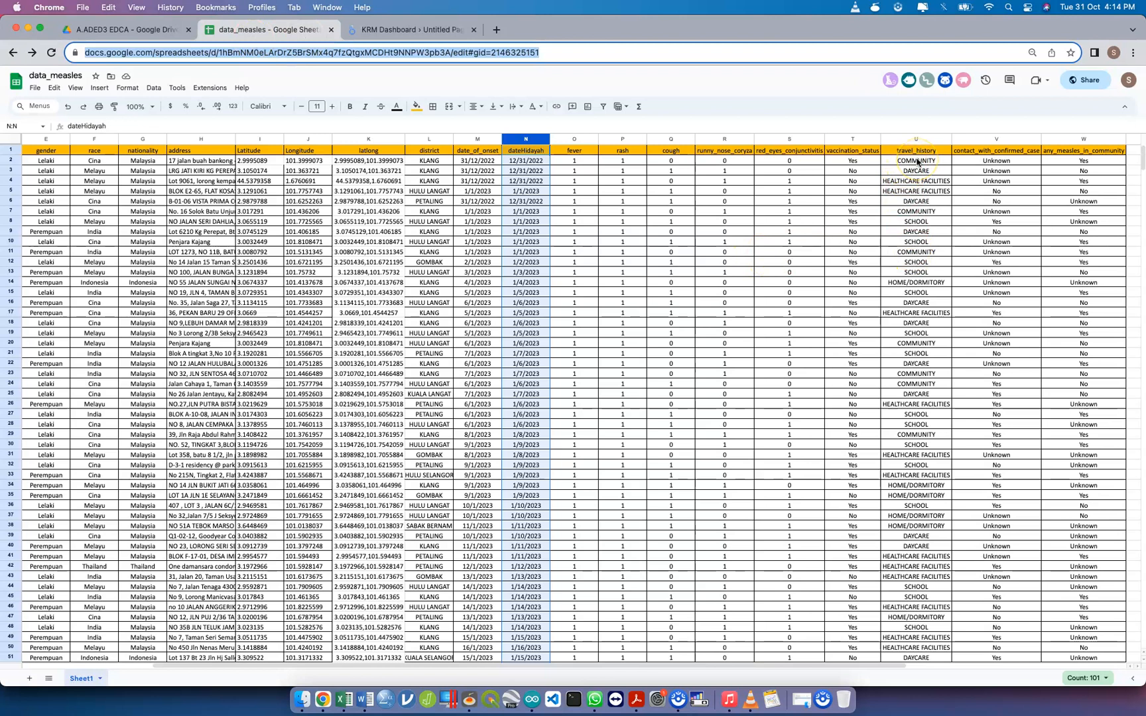
{"action": "left_click", "coordinate": [424, 29]}
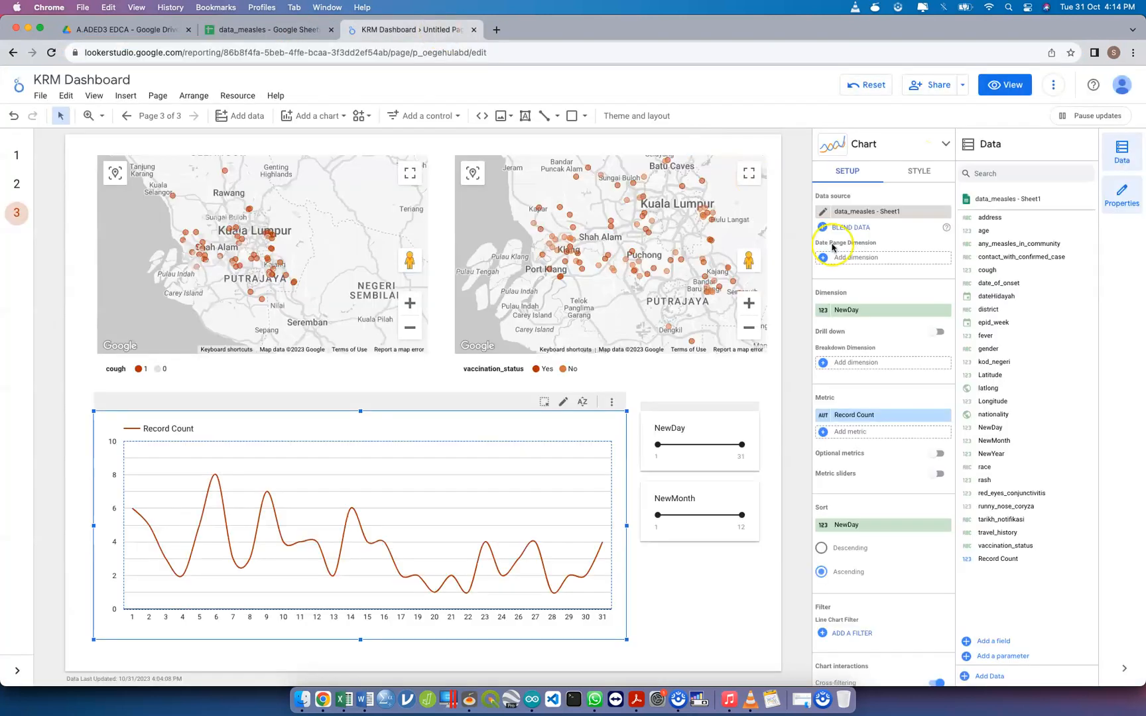
{"action": "left_click_drag", "start_coordinate": [1005, 506], "coordinate": [906, 366]}
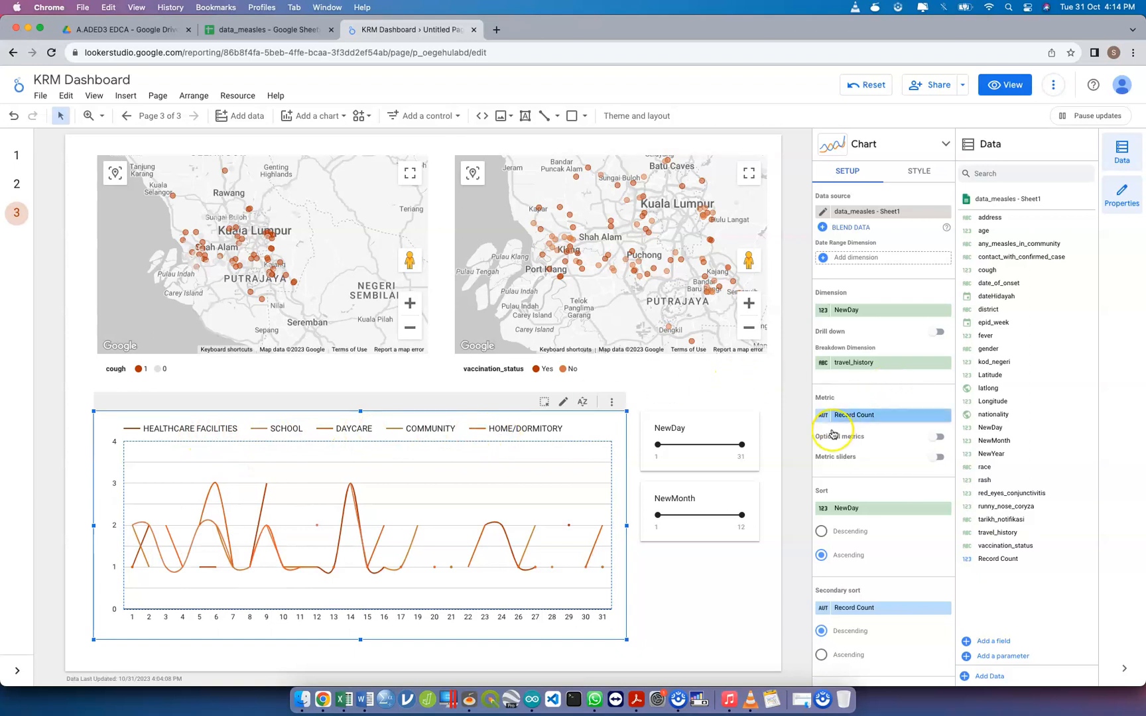
{"action": "left_click", "coordinate": [944, 362]}
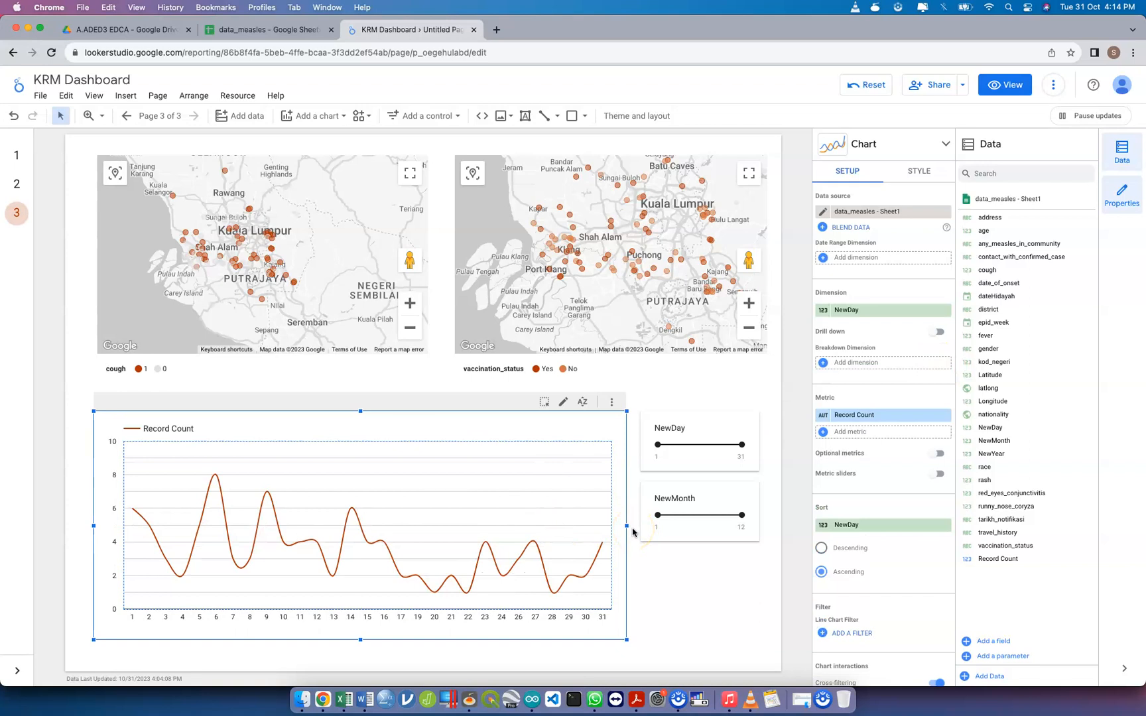
View the report and filter it with the sliders to days up to 12 and to month 5 only
{"action": "left_click", "coordinate": [1012, 85]}
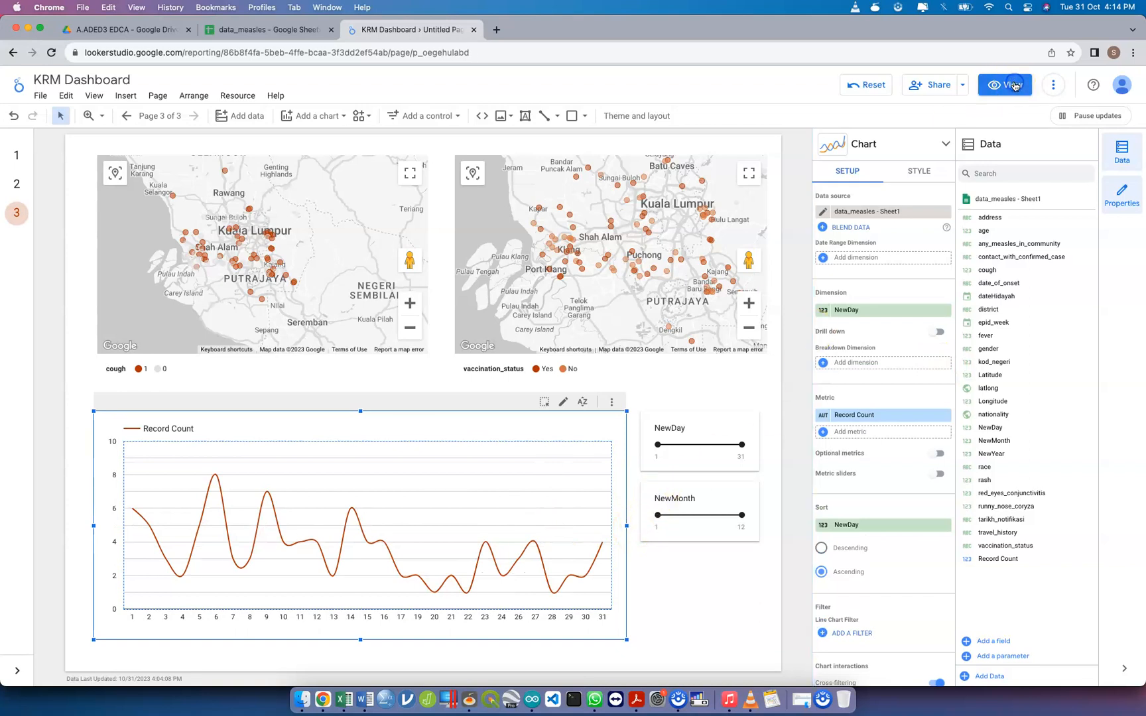
{"action": "left_click_drag", "start_coordinate": [966, 425], "coordinate": [915, 425]}
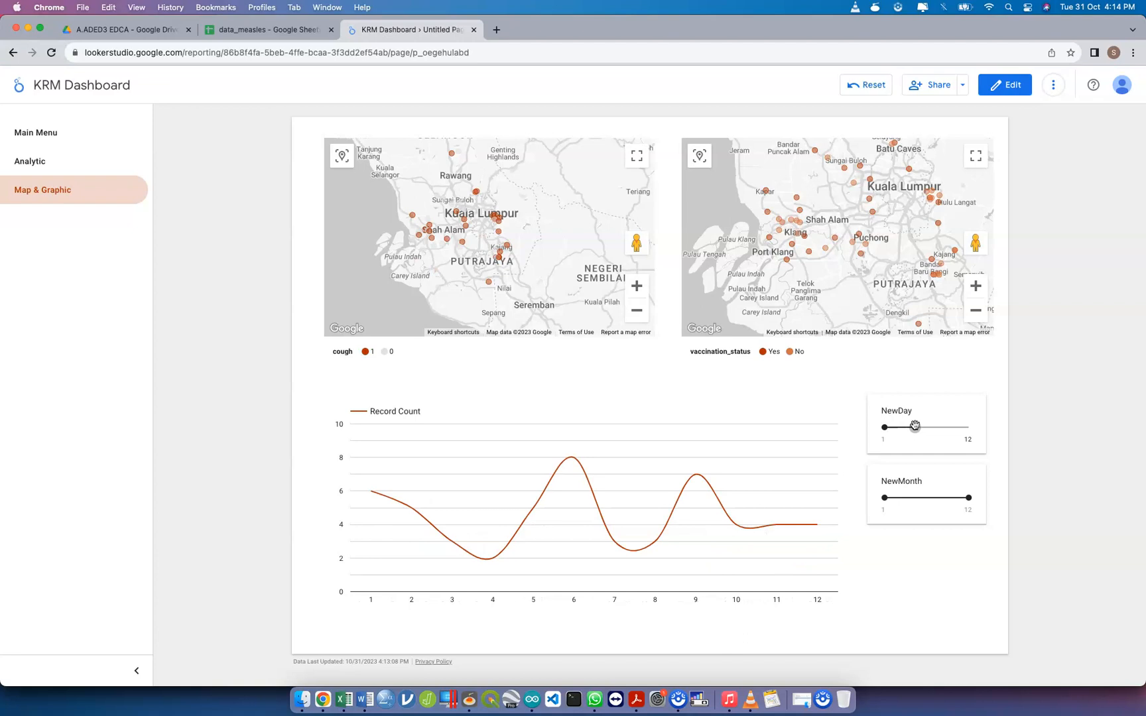
{"action": "left_click_drag", "start_coordinate": [968, 497], "coordinate": [913, 498]}
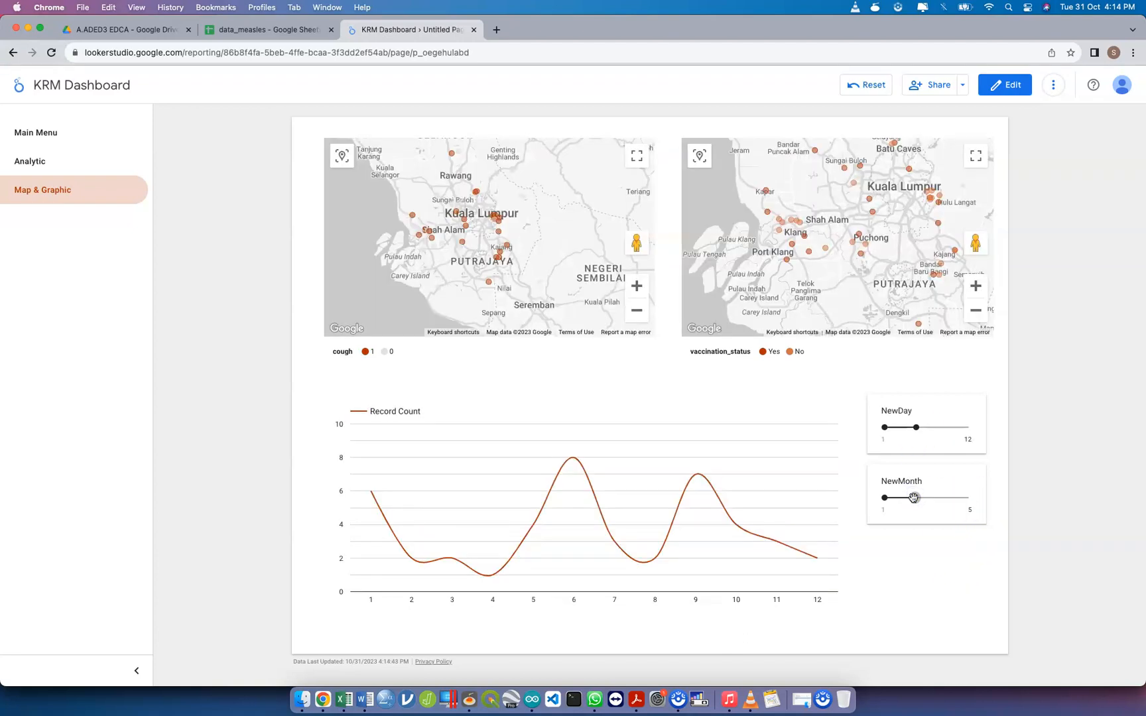
{"action": "left_click", "coordinate": [884, 498]}
{"action": "left_click_drag", "start_coordinate": [886, 499], "coordinate": [915, 496]}
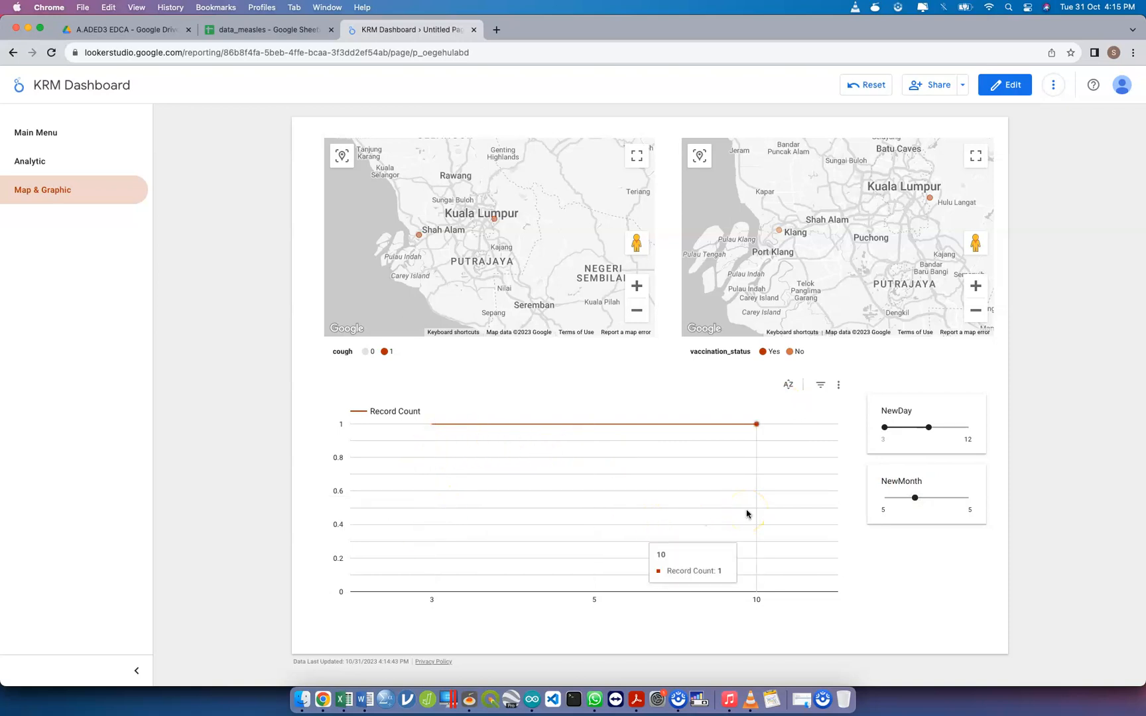
Widen NewDay to its full range, examine the line chart for month 5 alone, and restore the full NewMonth range
{"action": "left_click_drag", "start_coordinate": [914, 497], "coordinate": [878, 496]}
{"action": "left_click_drag", "start_coordinate": [923, 427], "coordinate": [987, 430]}
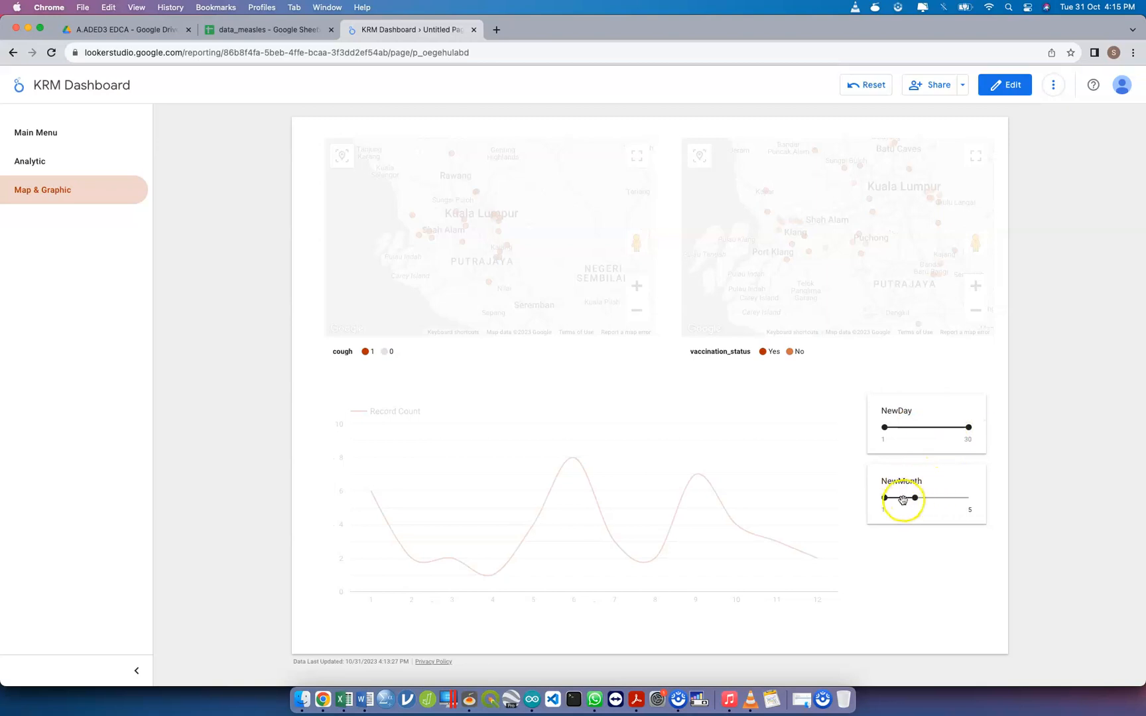
{"action": "left_click_drag", "start_coordinate": [885, 500], "coordinate": [915, 498]}
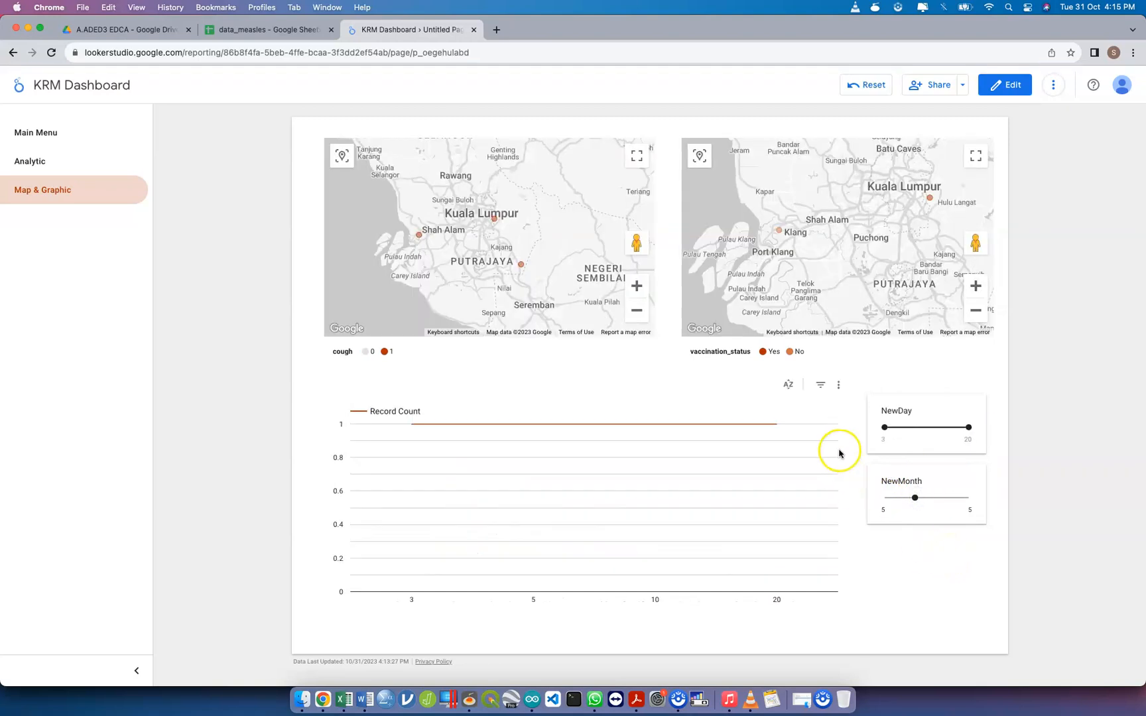
{"action": "mouse_move", "coordinate": [499, 455]}
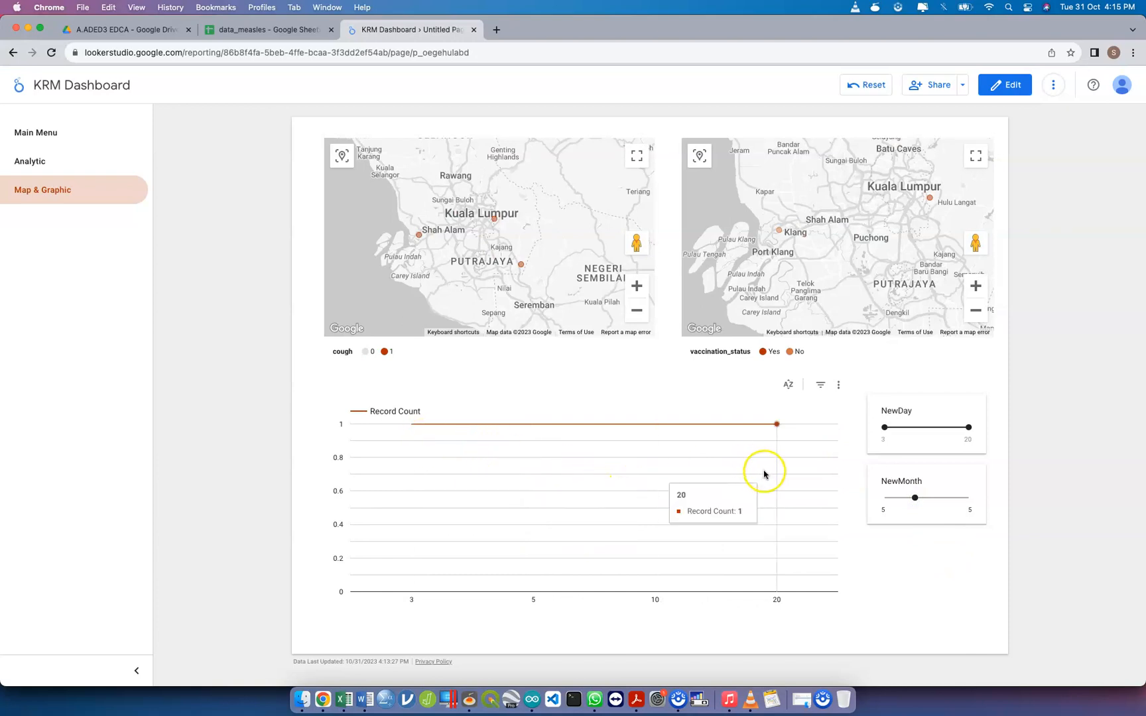
{"action": "left_click_drag", "start_coordinate": [910, 496], "coordinate": [992, 515]}
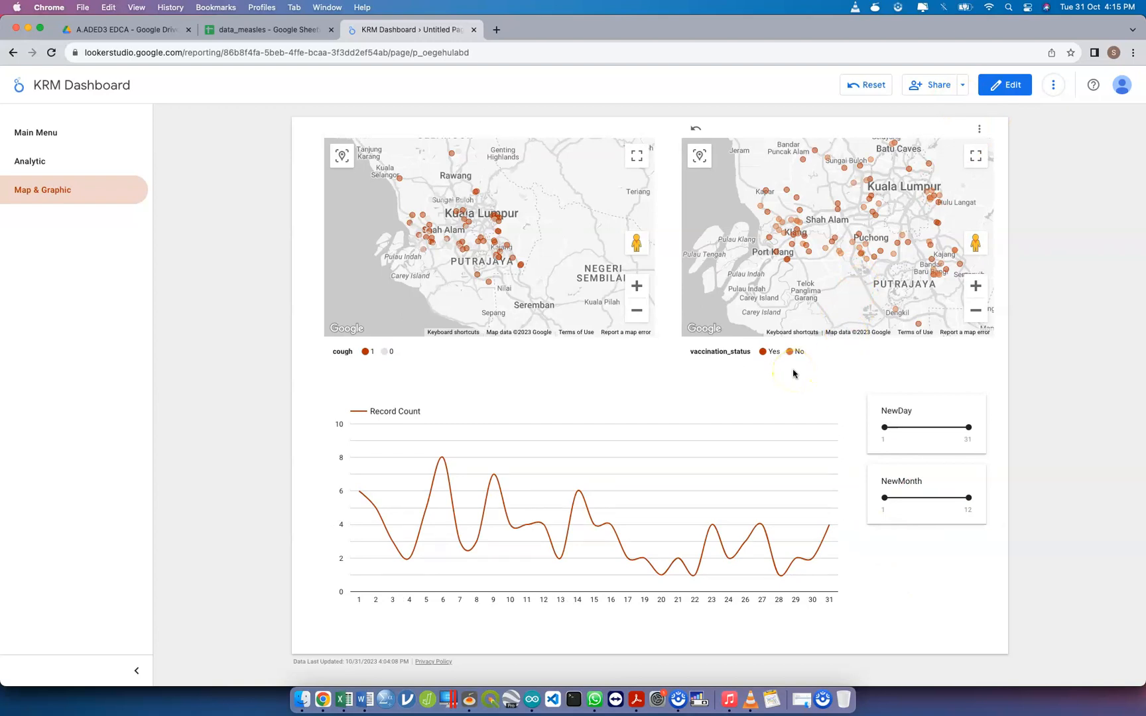
Return to editing the report and delete the line chart together with both slider controls
{"action": "left_click", "coordinate": [1019, 86]}
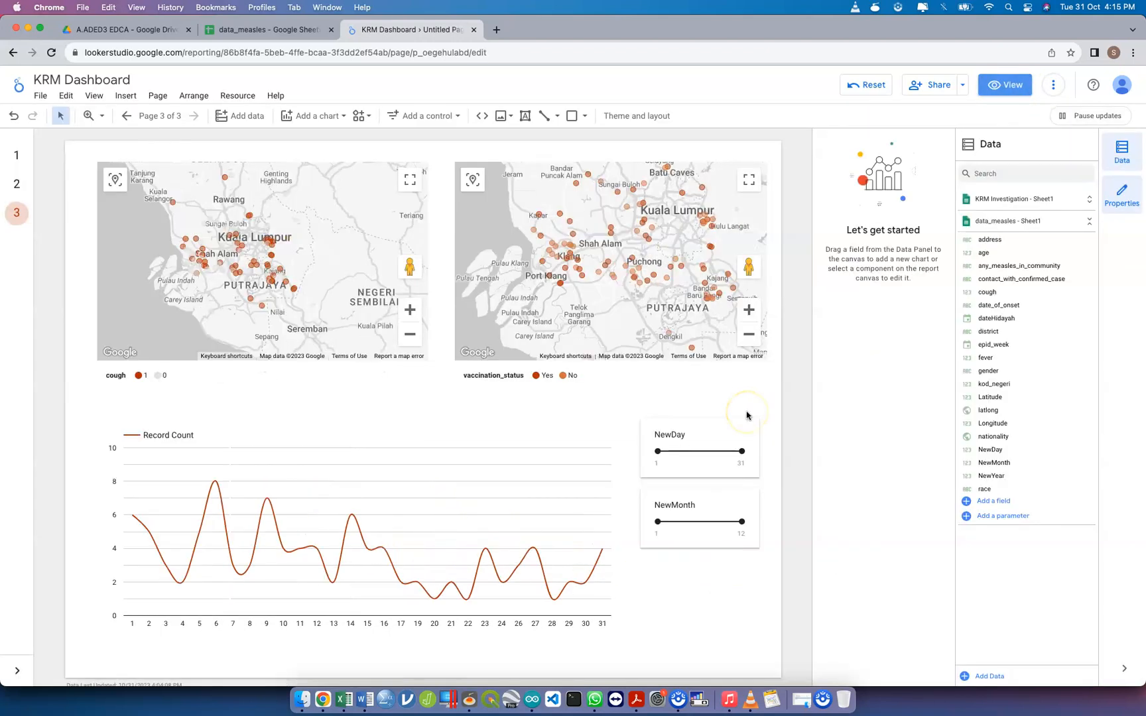
{"action": "left_click_drag", "start_coordinate": [798, 634], "coordinate": [78, 412]}
{"action": "key", "text": "Delete"}
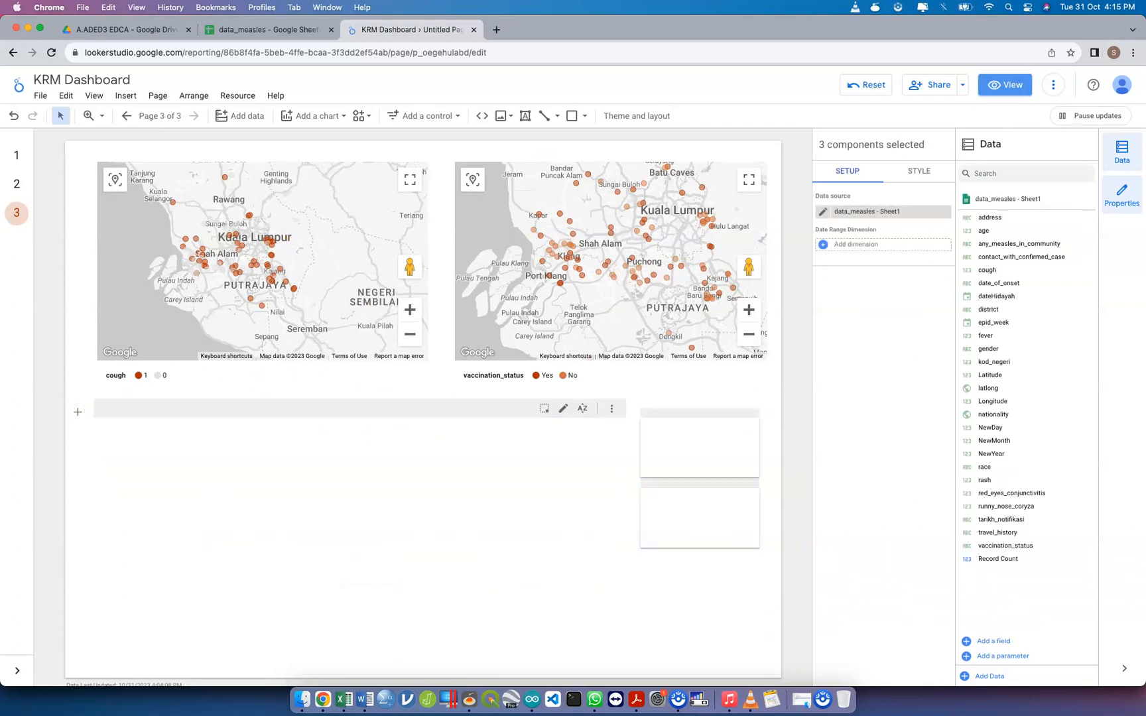
Add a large smoothed line chart below the maps, starting under the cough map's left edge and spanning over half the page width
{"action": "left_click", "coordinate": [303, 120]}
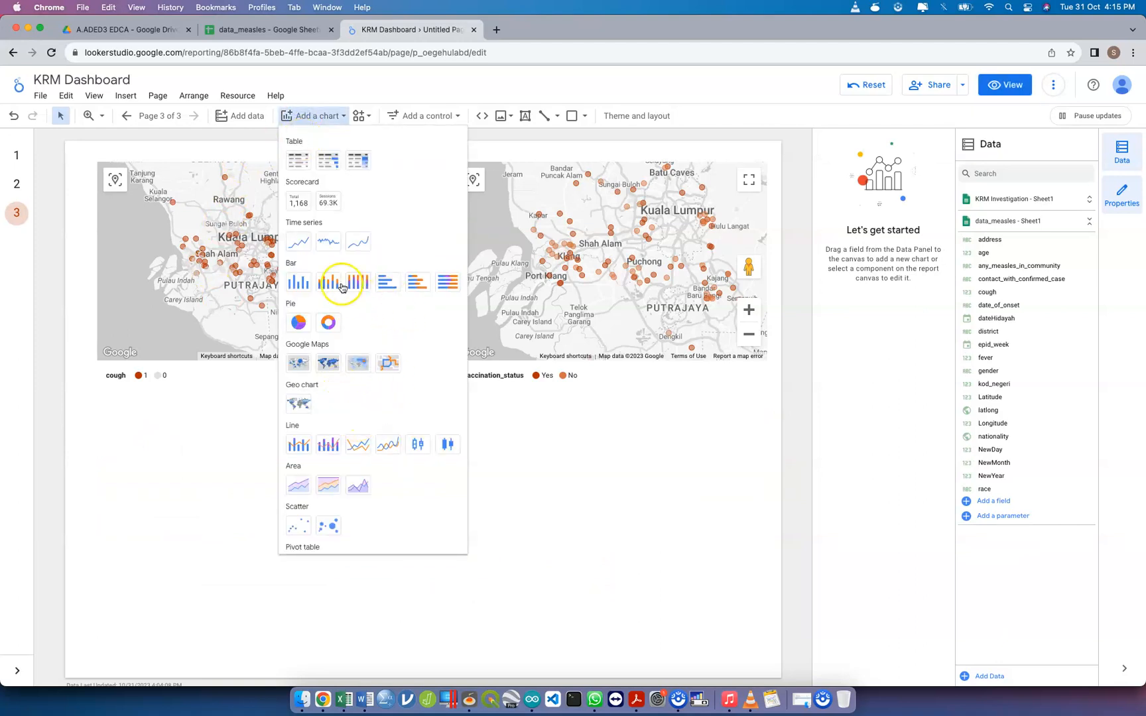
{"action": "left_click", "coordinate": [389, 442]}
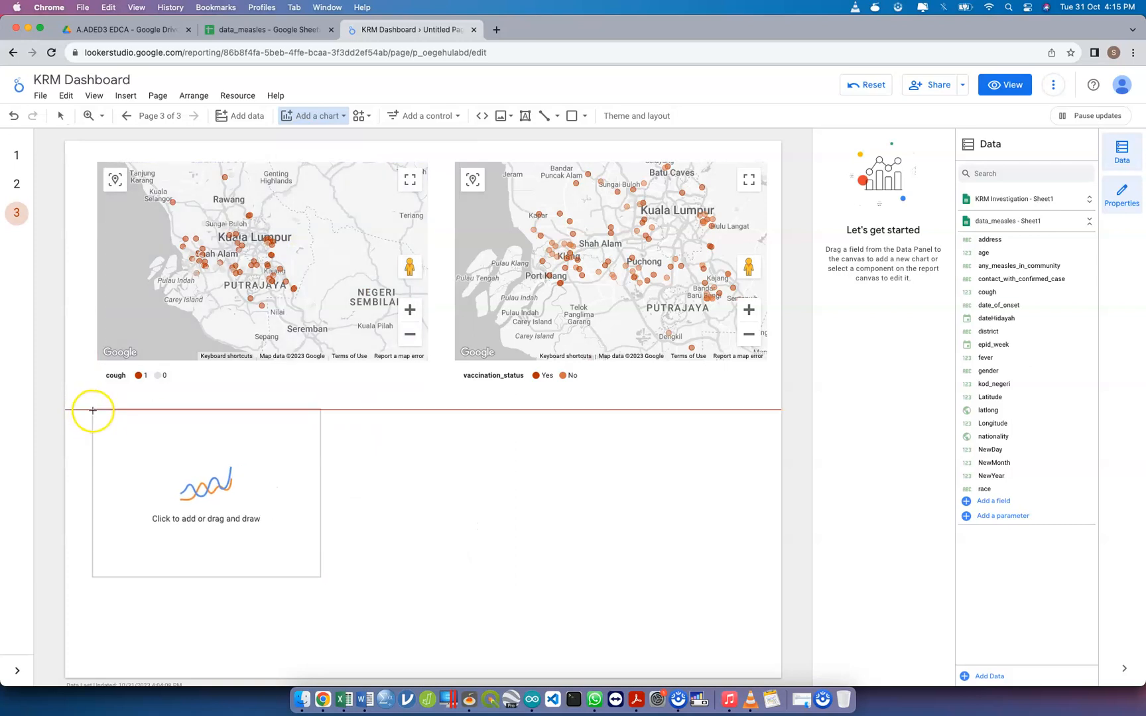
{"action": "mouse_move", "coordinate": [98, 410]}
{"action": "left_mouse_down"}
{"action": "mouse_move", "coordinate": [392, 544]}
{"action": "mouse_move", "coordinate": [462, 639]}
{"action": "mouse_move", "coordinate": [525, 632]}
{"action": "left_mouse_up"}
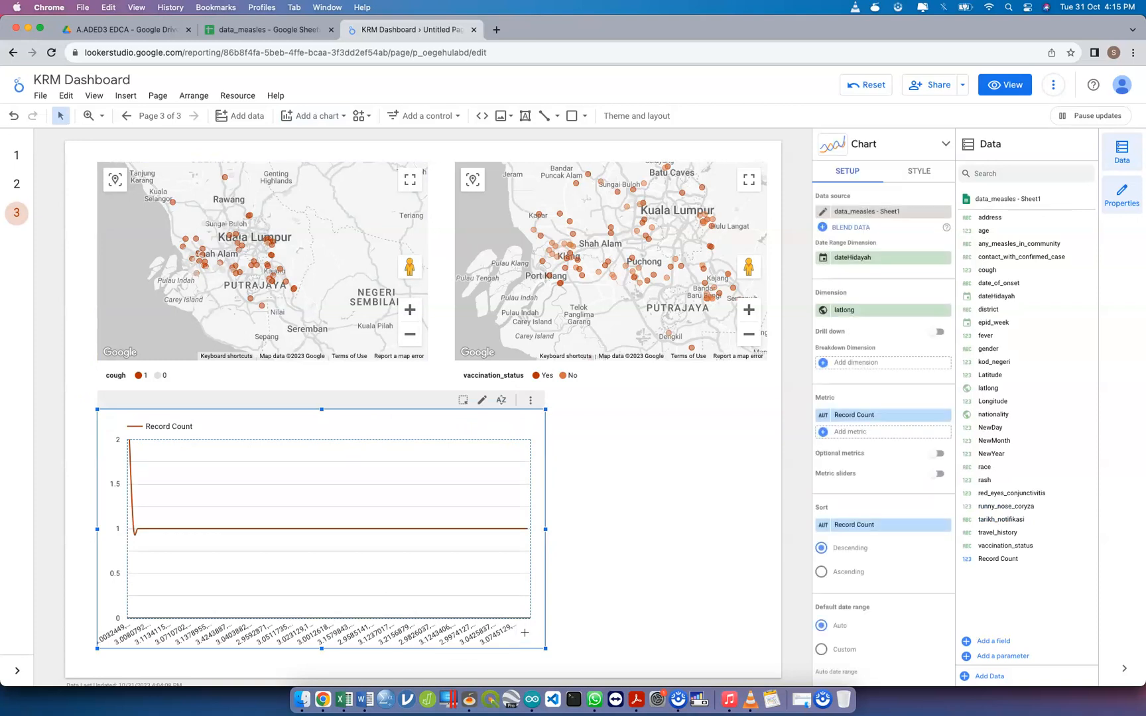
Set the line chart's dimension to NewDay and sort it by NewDay in ascending order
{"action": "left_click", "coordinate": [907, 316]}
{"action": "type", "text": "newda"}
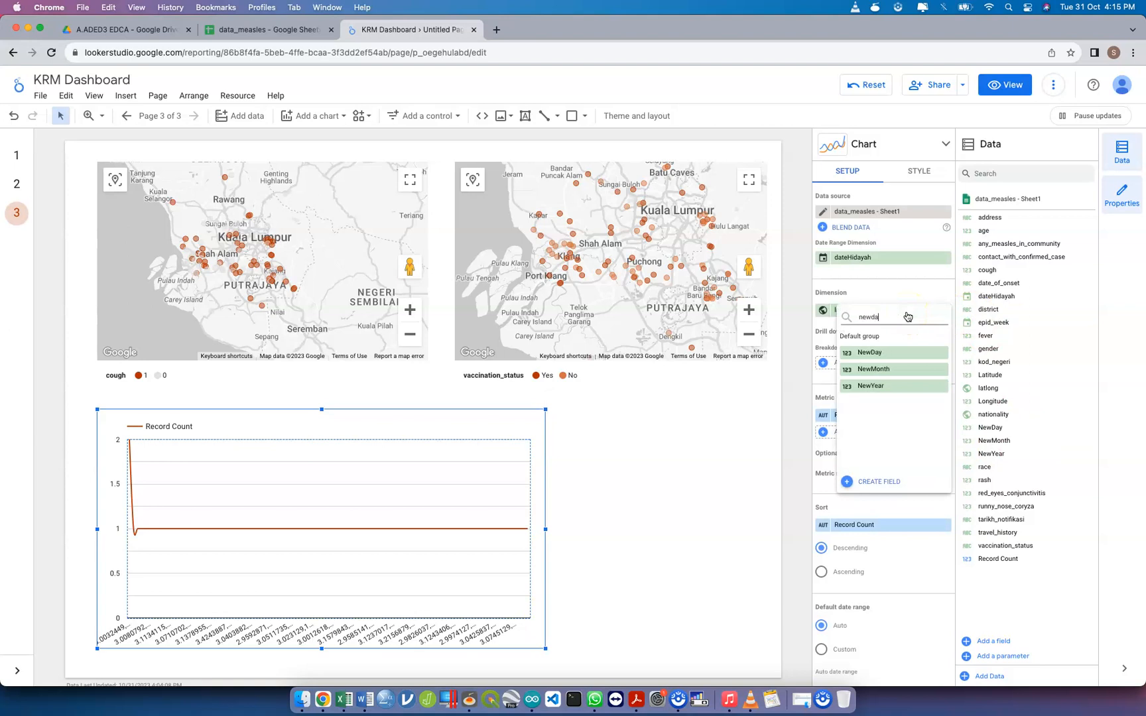
{"action": "left_click", "coordinate": [906, 360]}
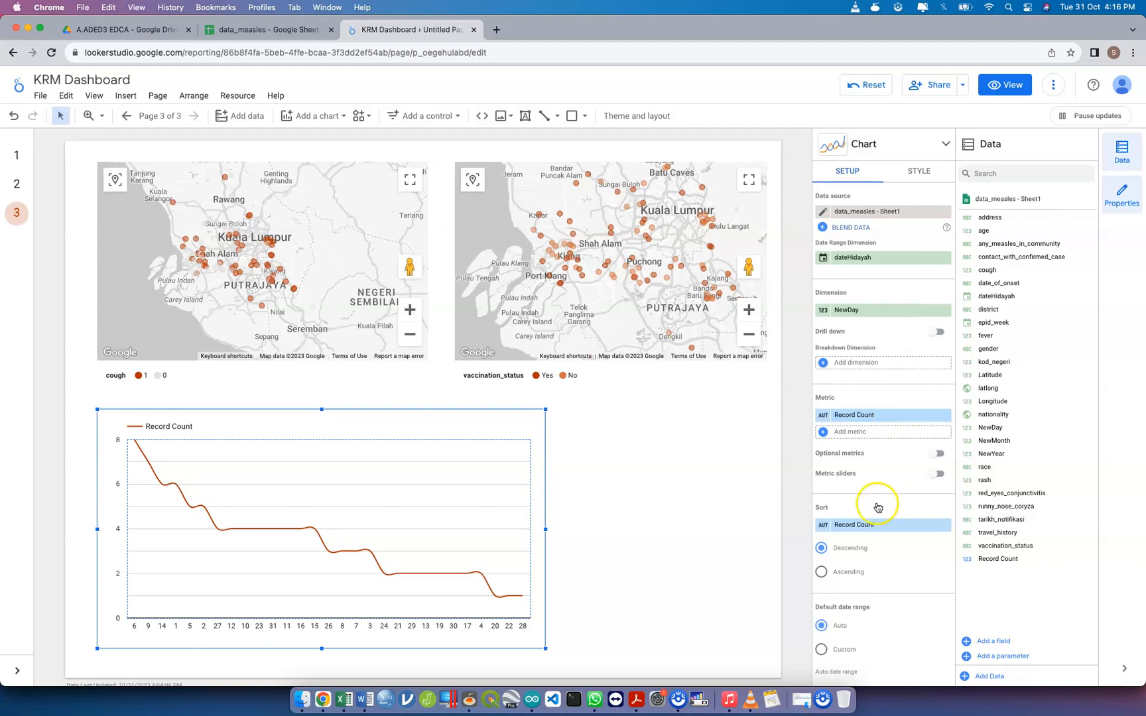
{"action": "left_click", "coordinate": [872, 525]}
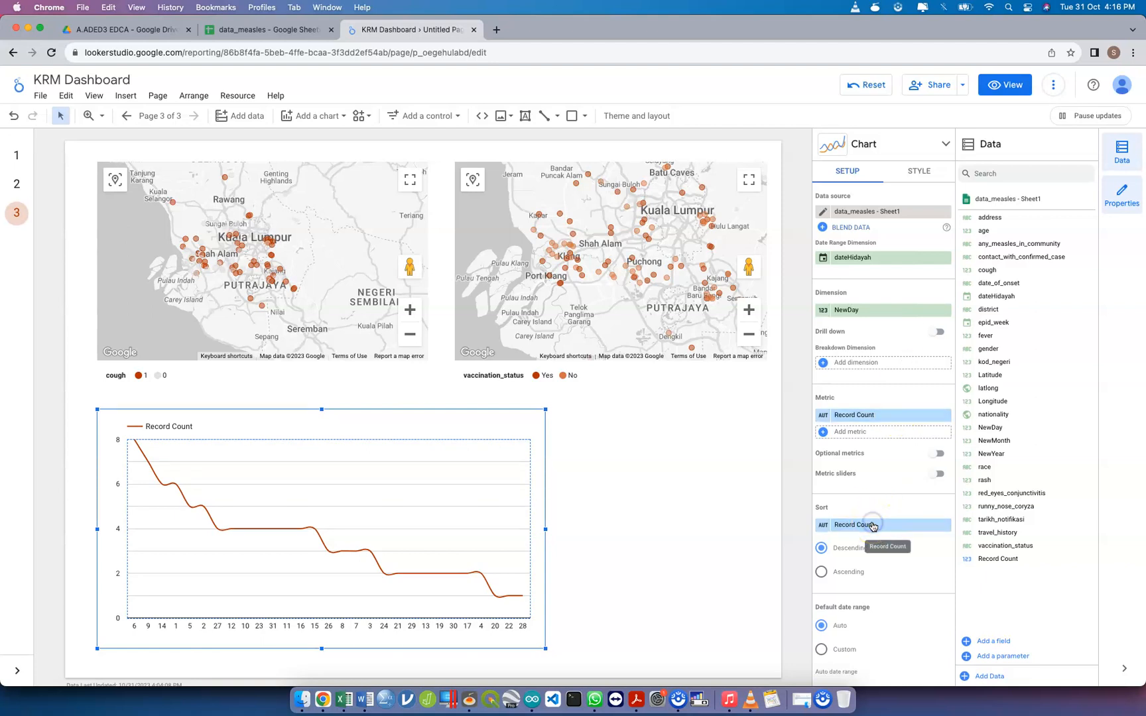
{"action": "type", "text": "new"}
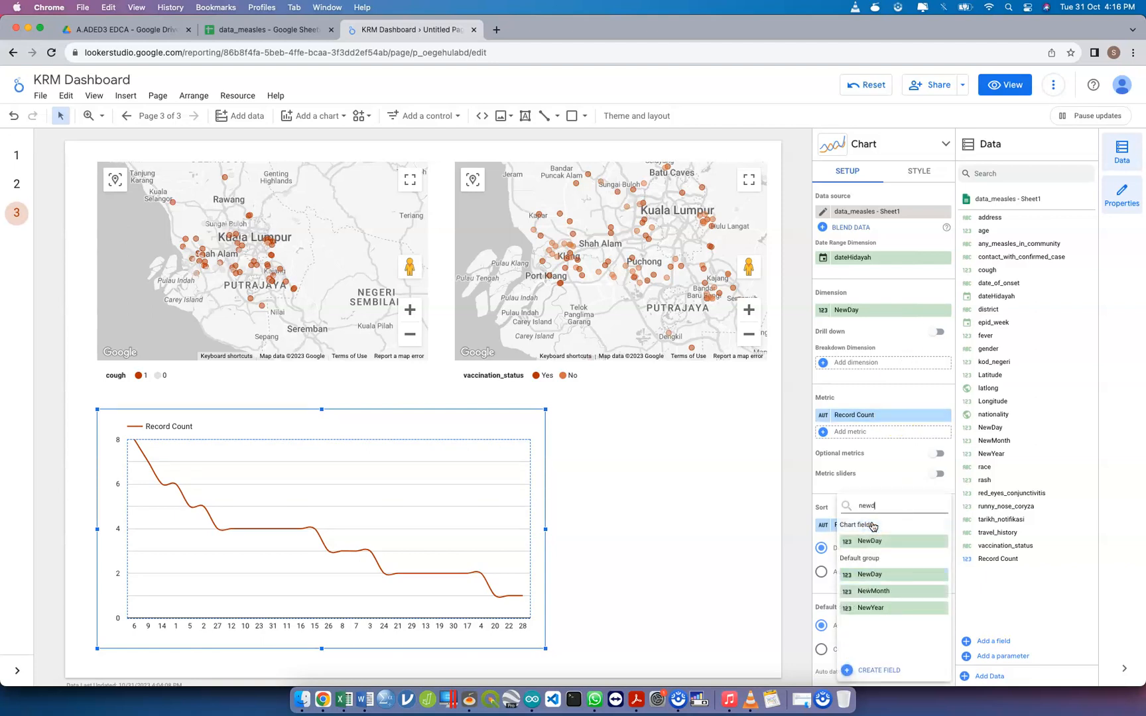
{"action": "type", "text": "d"}
{"action": "left_click", "coordinate": [865, 541]}
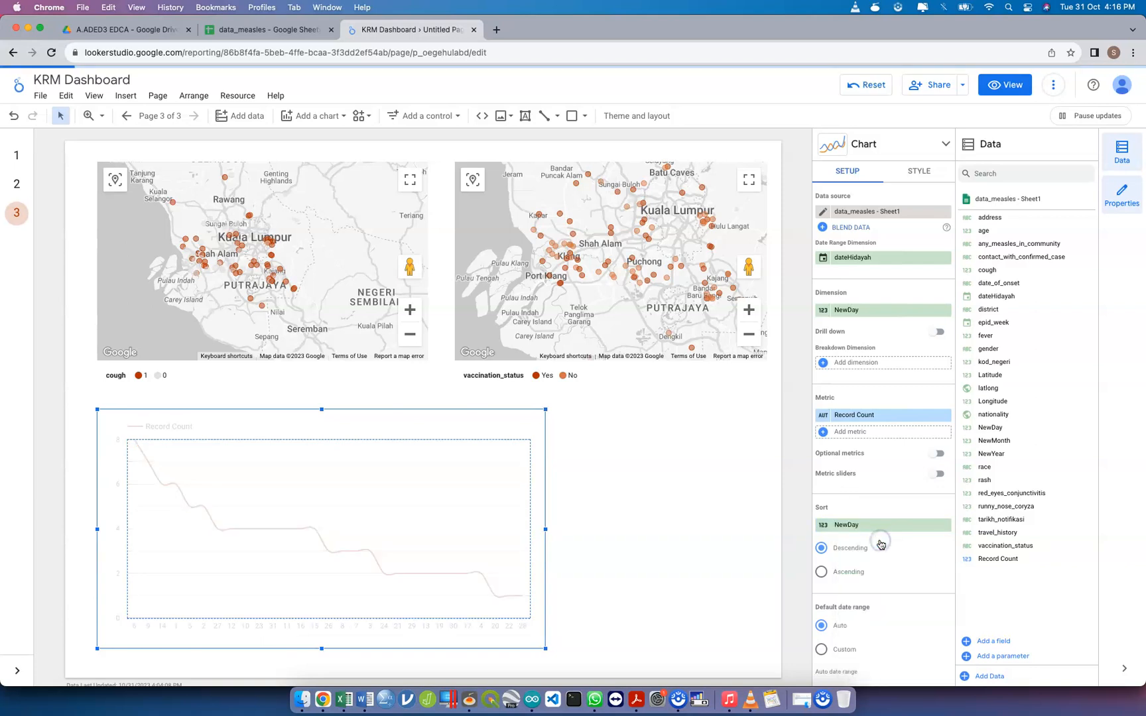
{"action": "left_click", "coordinate": [844, 574]}
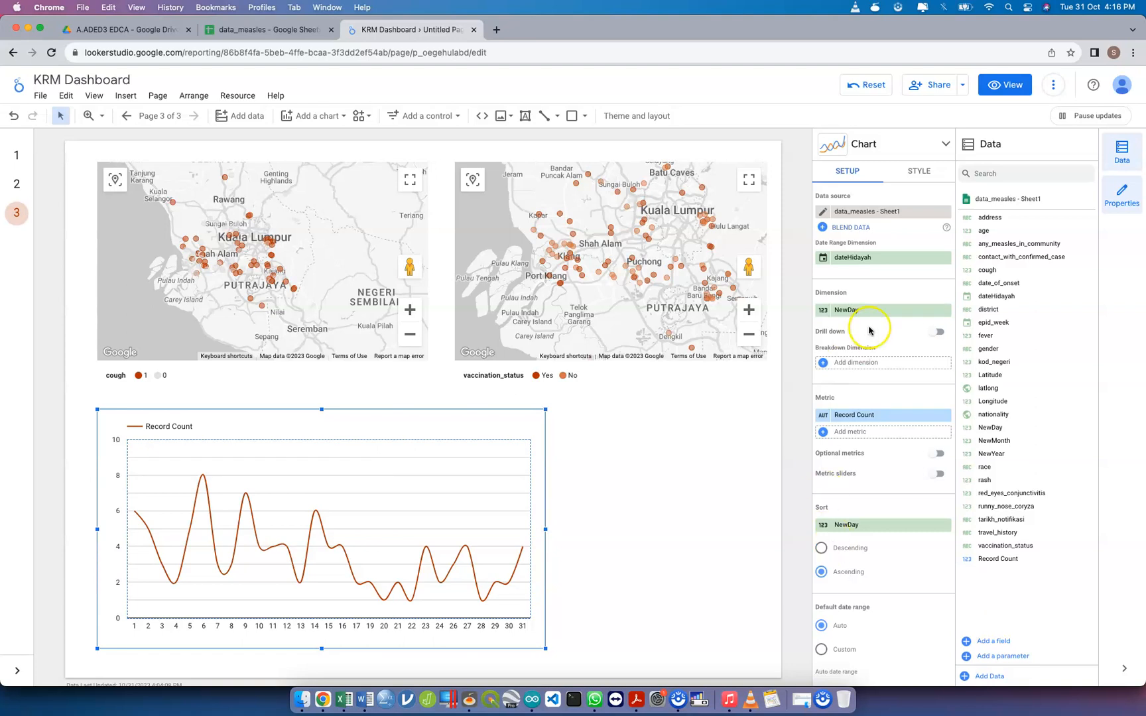
Remove the line chart's date range dimension and reassign dateHidayah, twice, comparing the plotted line with and without it
{"action": "left_click", "coordinate": [945, 259]}
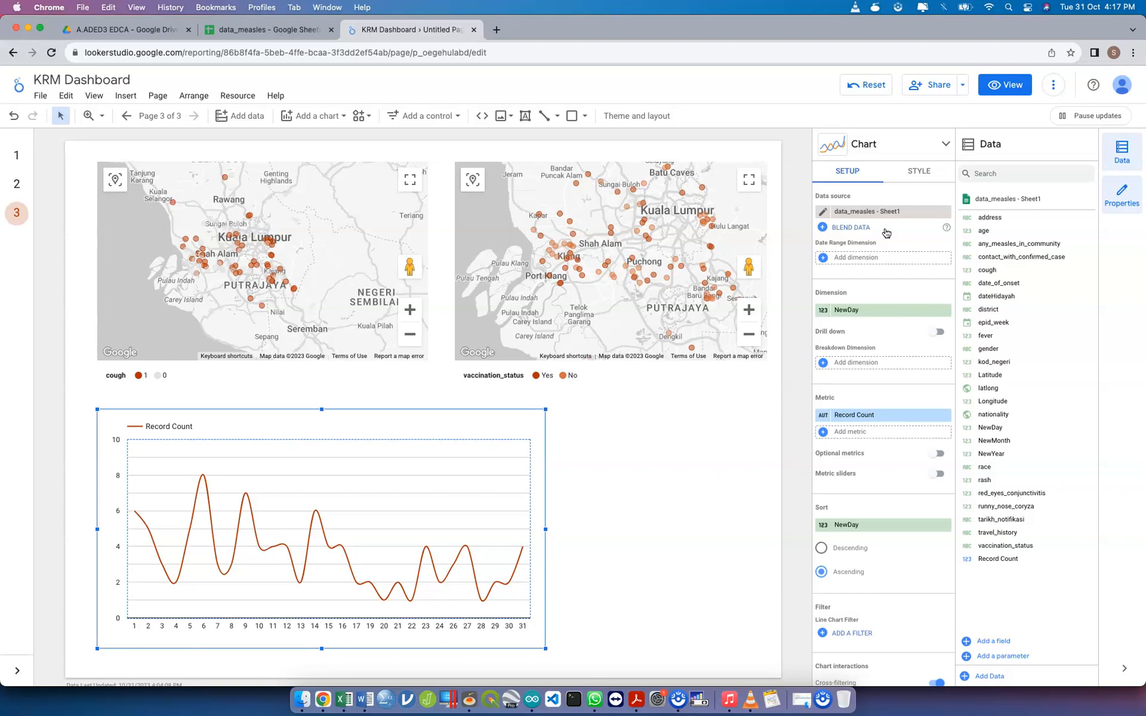
{"action": "scroll", "coordinate": [884, 348], "scroll_direction": "down", "scroll_amount": 2}
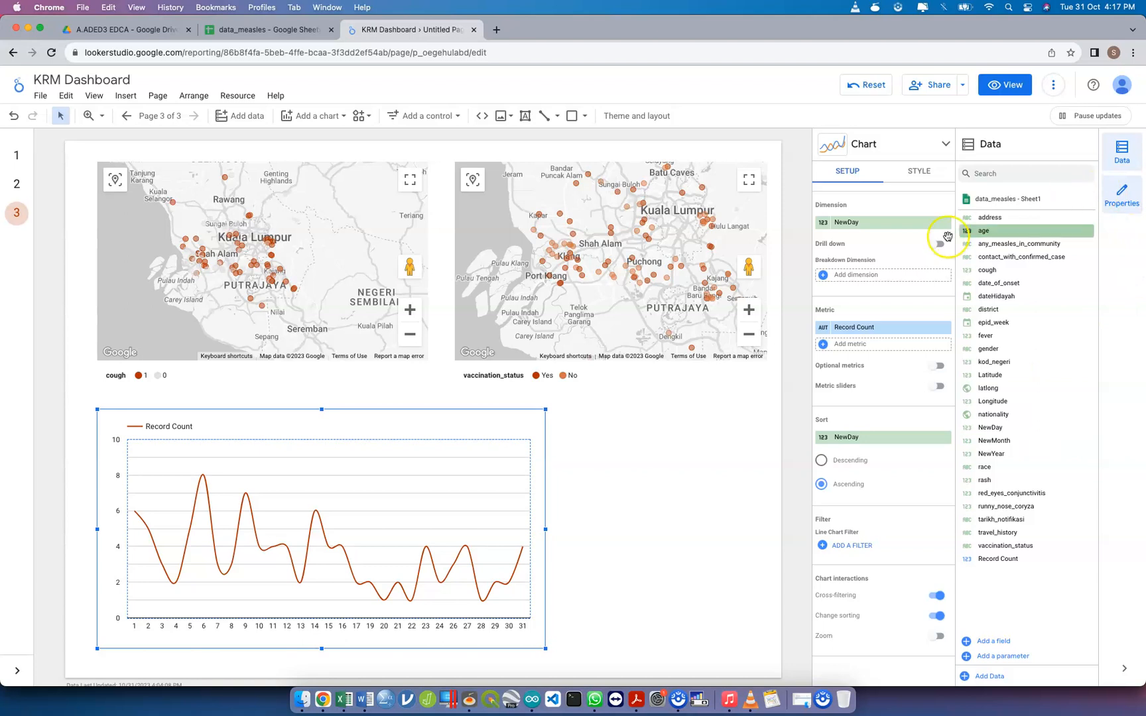
{"action": "scroll", "coordinate": [916, 286], "scroll_direction": "up", "scroll_amount": 1}
{"action": "scroll", "coordinate": [916, 287], "scroll_direction": "up", "scroll_amount": 3}
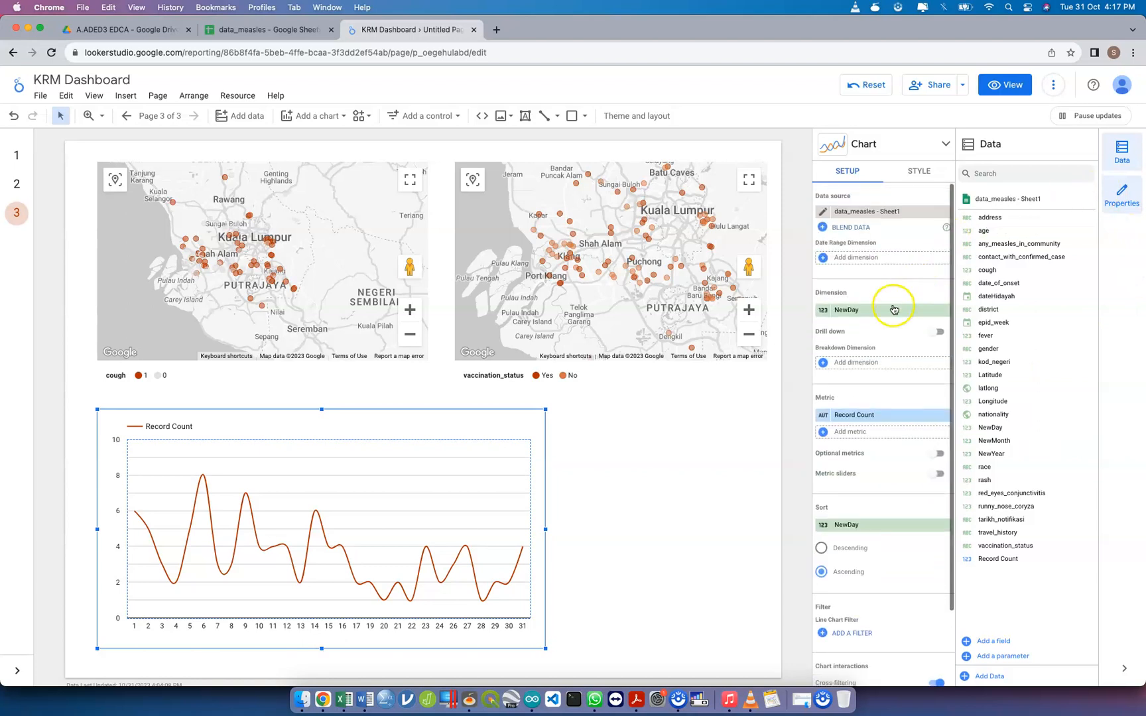
{"action": "left_click", "coordinate": [916, 261]}
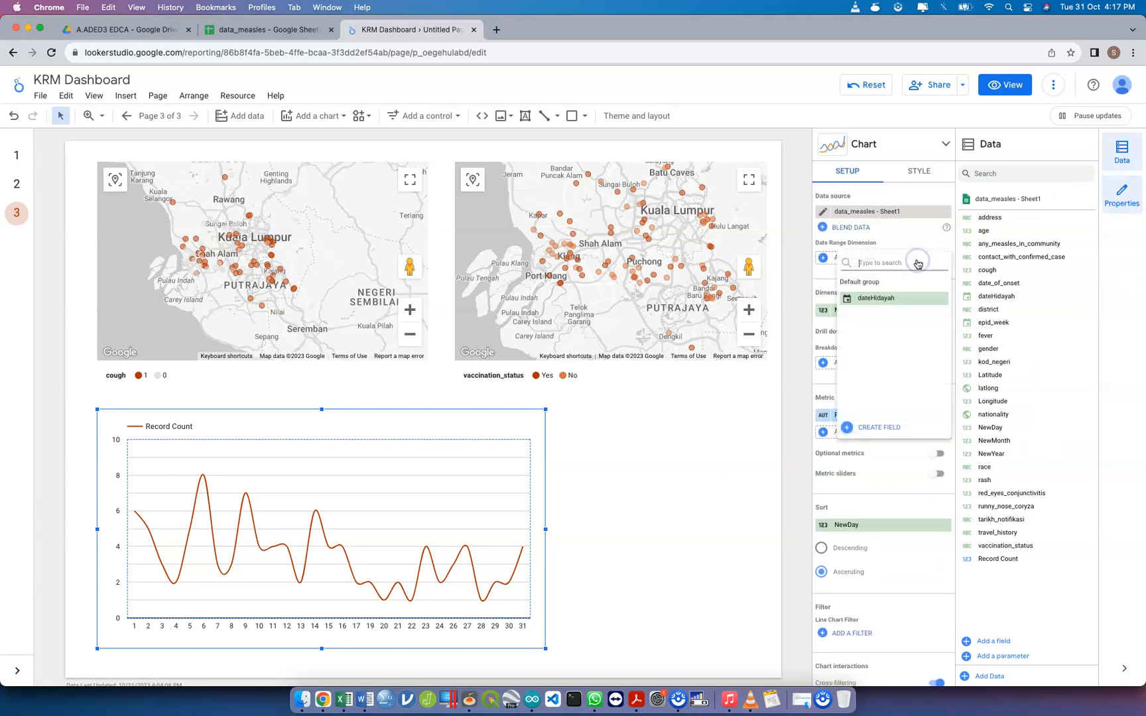
{"action": "left_click", "coordinate": [899, 303]}
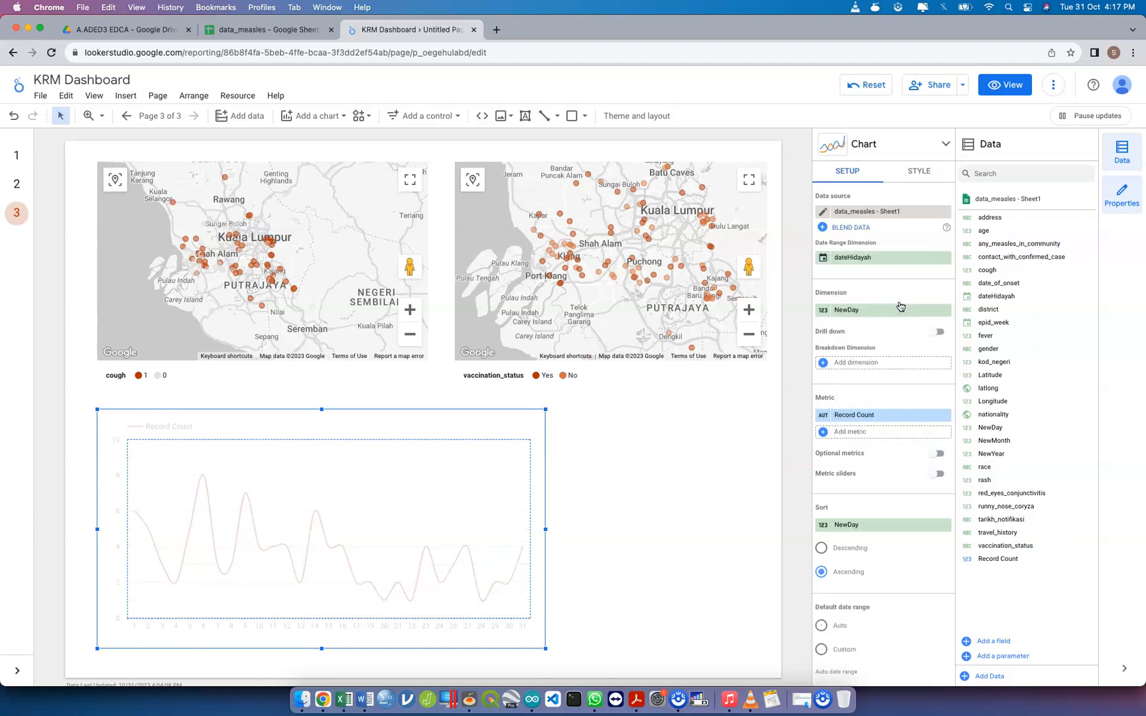
{"action": "mouse_move", "coordinate": [468, 553]}
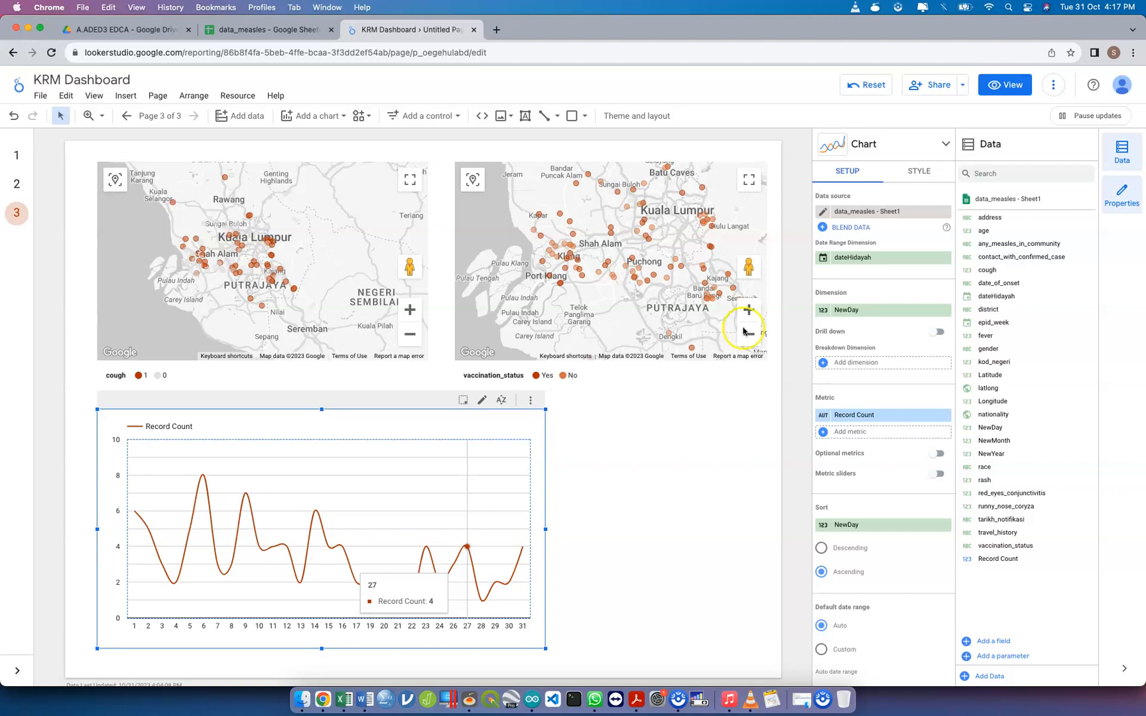
{"action": "left_click", "coordinate": [945, 257]}
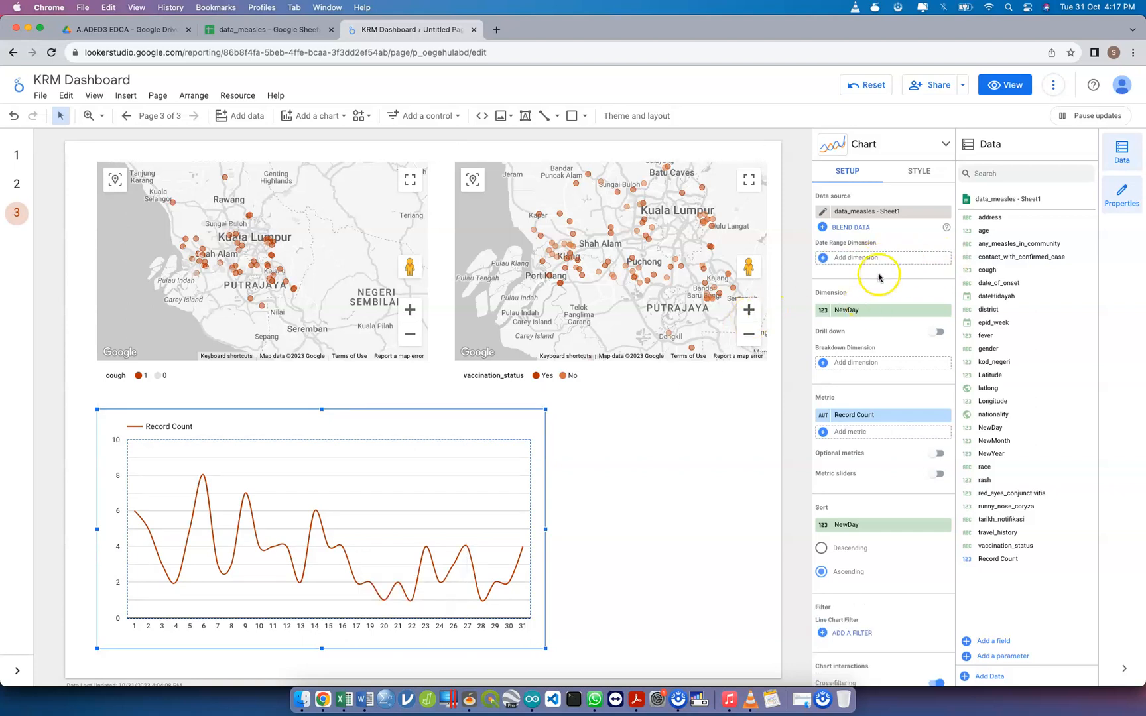
{"action": "left_click", "coordinate": [903, 258]}
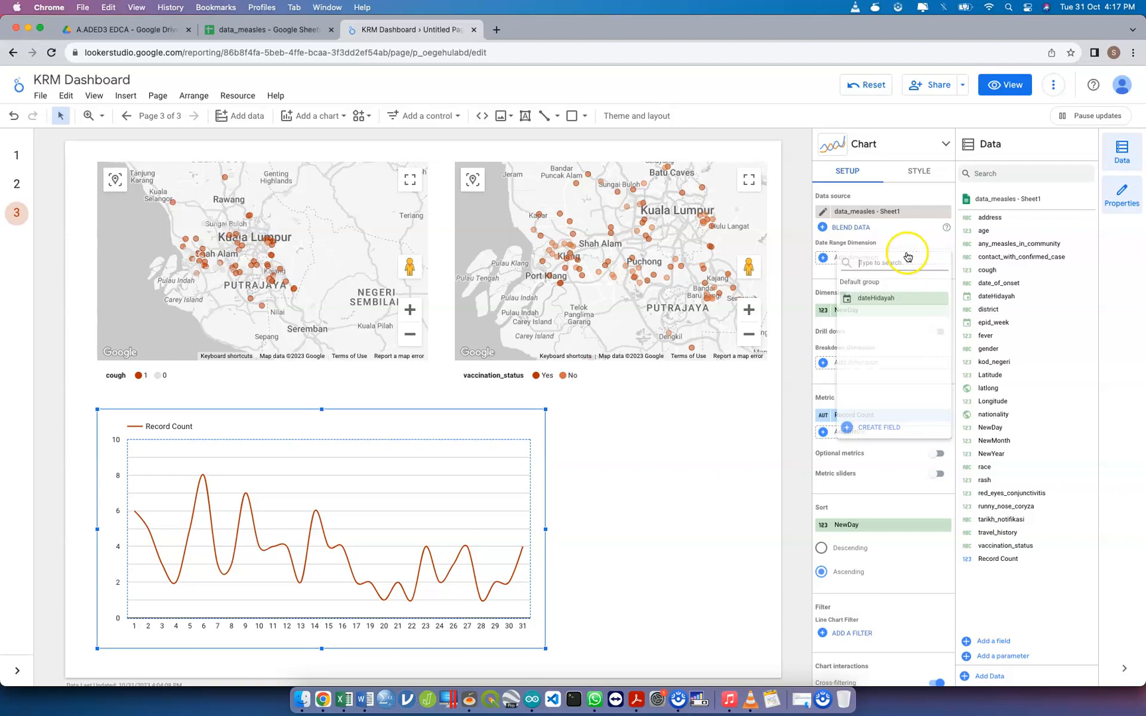
{"action": "left_click", "coordinate": [886, 305]}
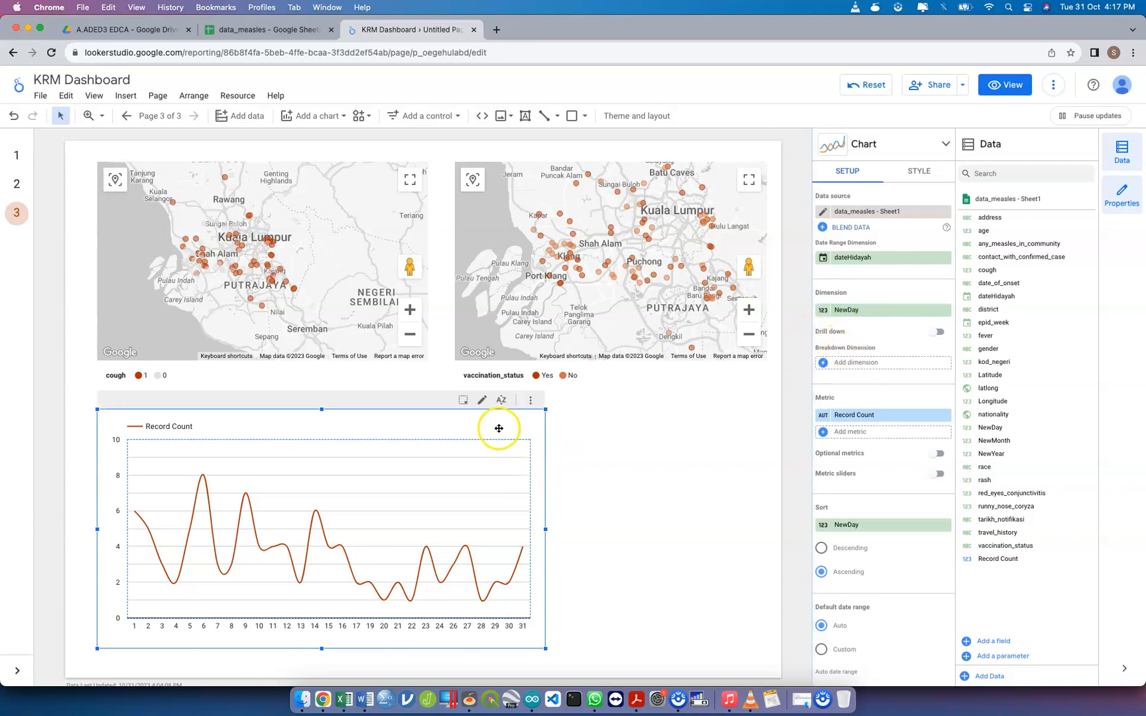
Replace the line chart with a new smoothed line chart below the maps, starting near the cough map's left edge and spanning over half the page width
{"action": "key", "text": "Delete"}
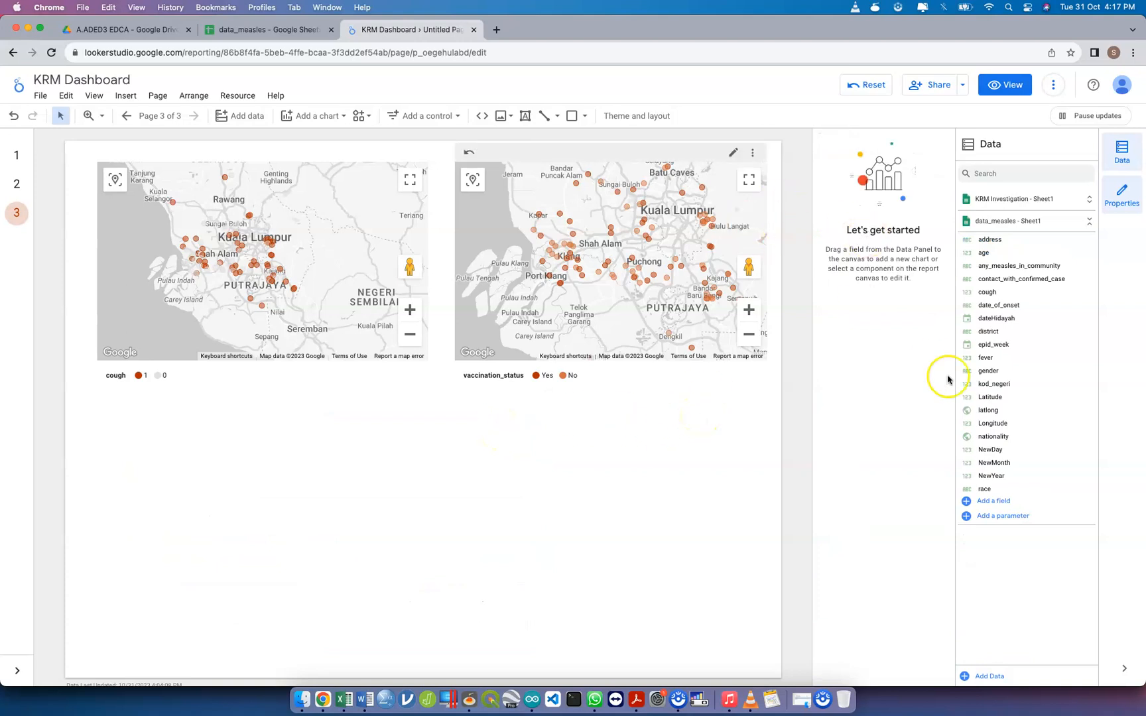
{"action": "left_click", "coordinate": [326, 120]}
{"action": "left_click", "coordinate": [389, 444]}
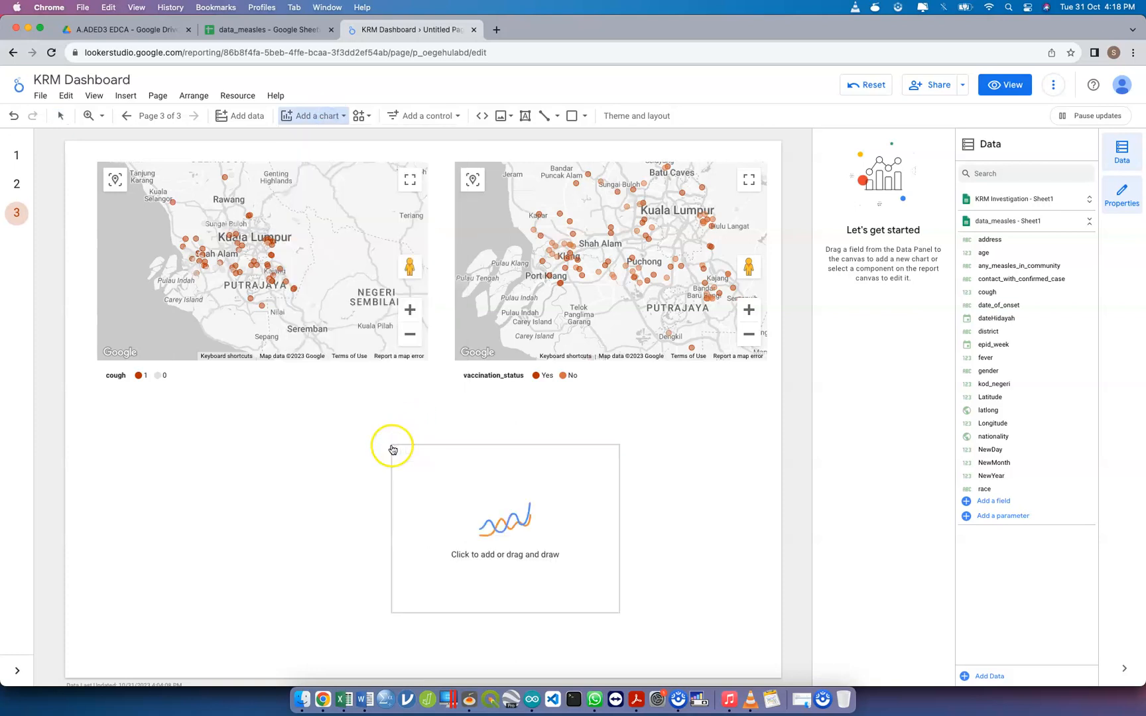
{"action": "left_click_drag", "start_coordinate": [90, 415], "coordinate": [517, 647]}
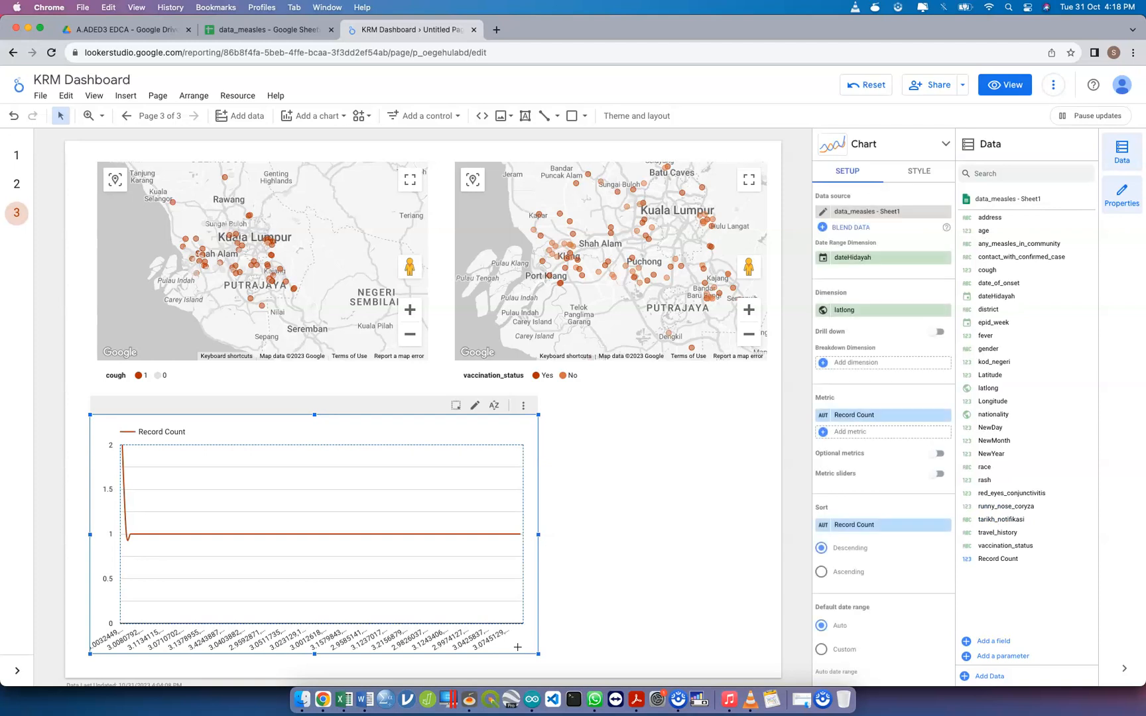
{"action": "left_click", "coordinate": [878, 312]}
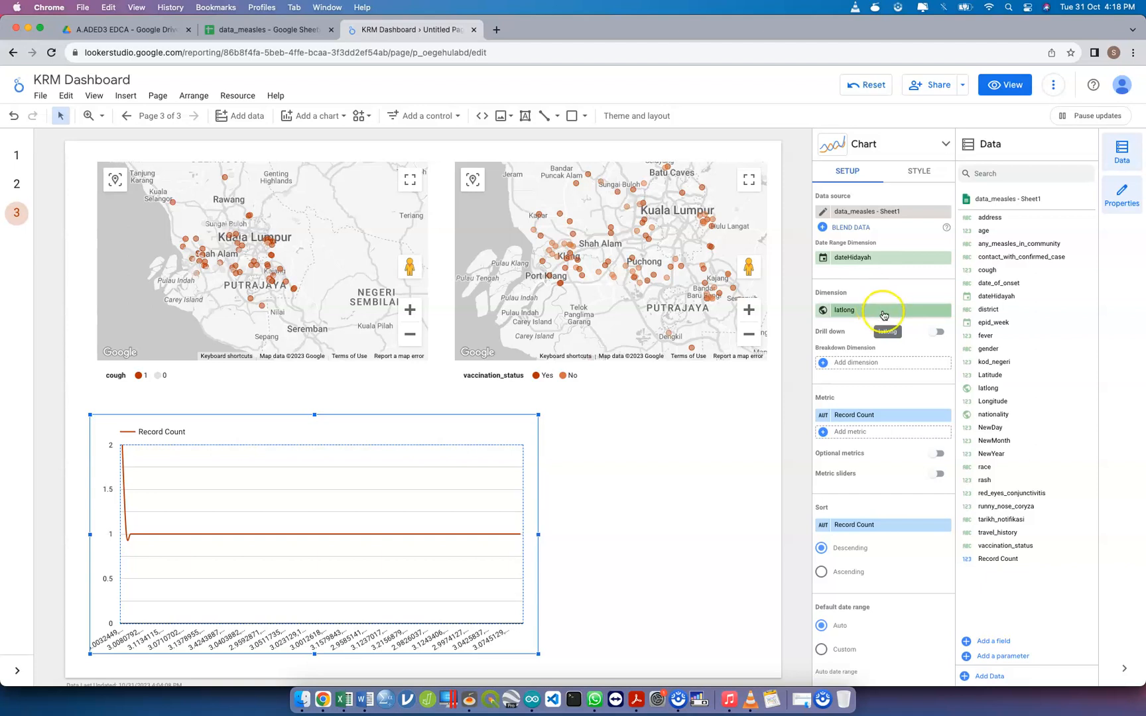
{"action": "left_click", "coordinate": [878, 311]}
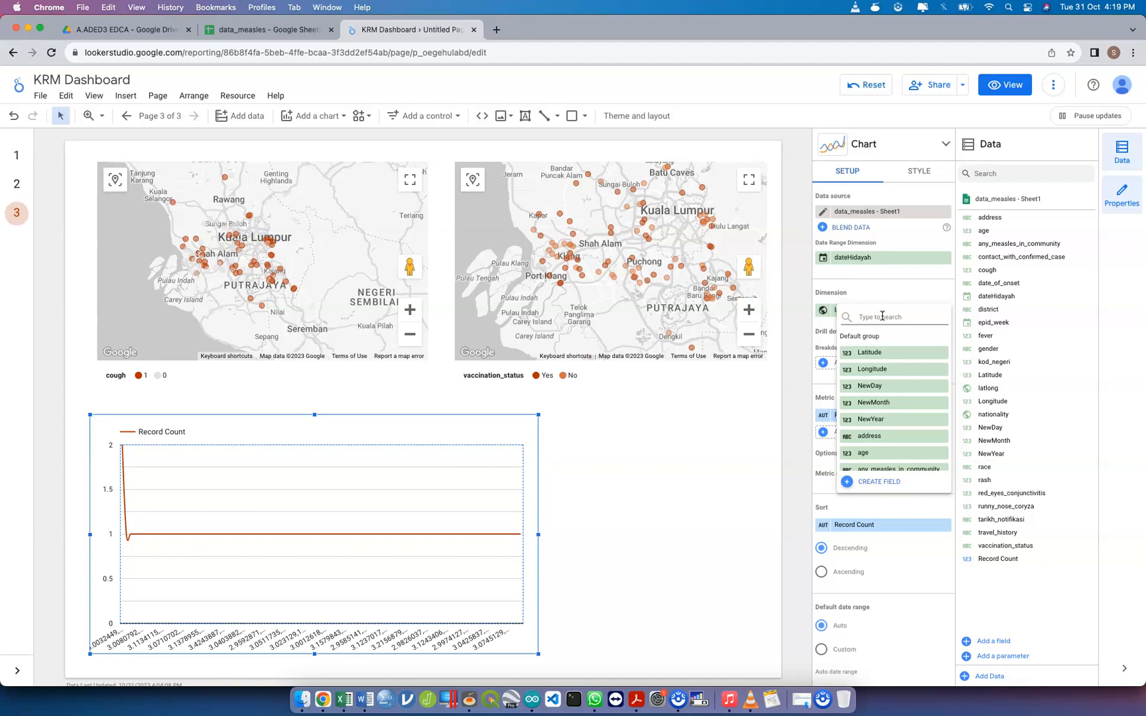
{"action": "left_click", "coordinate": [788, 376]}
{"action": "left_click", "coordinate": [856, 416]}
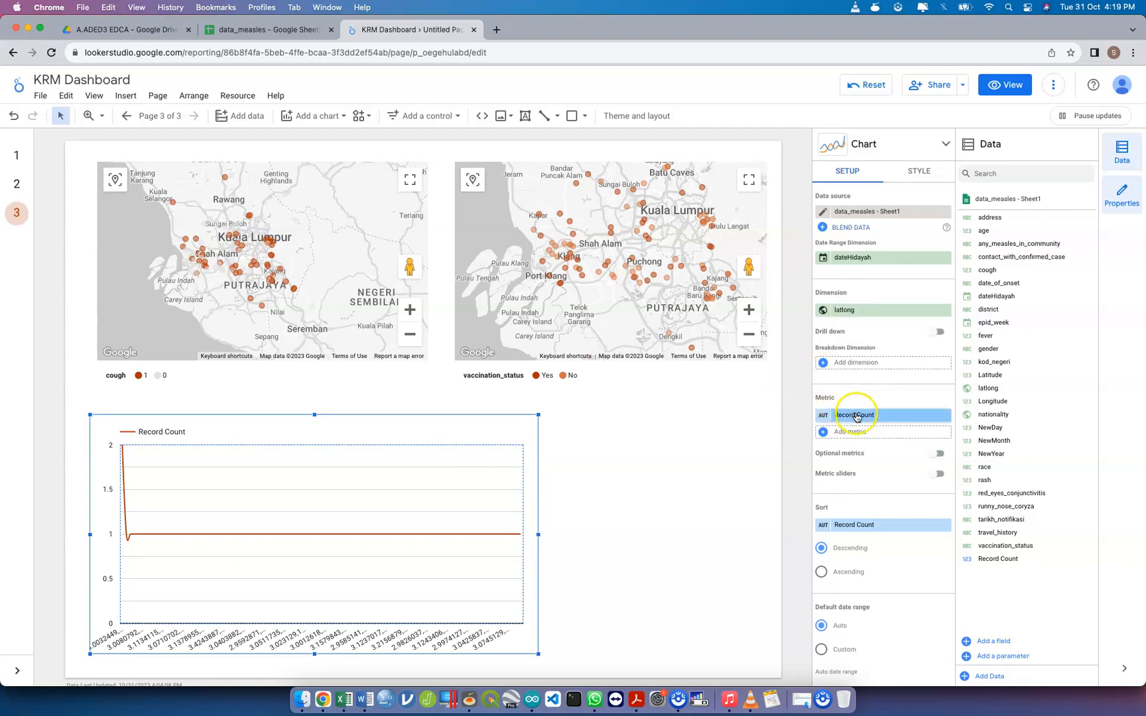
Make NewDay the new line chart's dimension in place of latlong, and sort the chart by NewDay ascending
{"action": "left_click", "coordinate": [847, 311]}
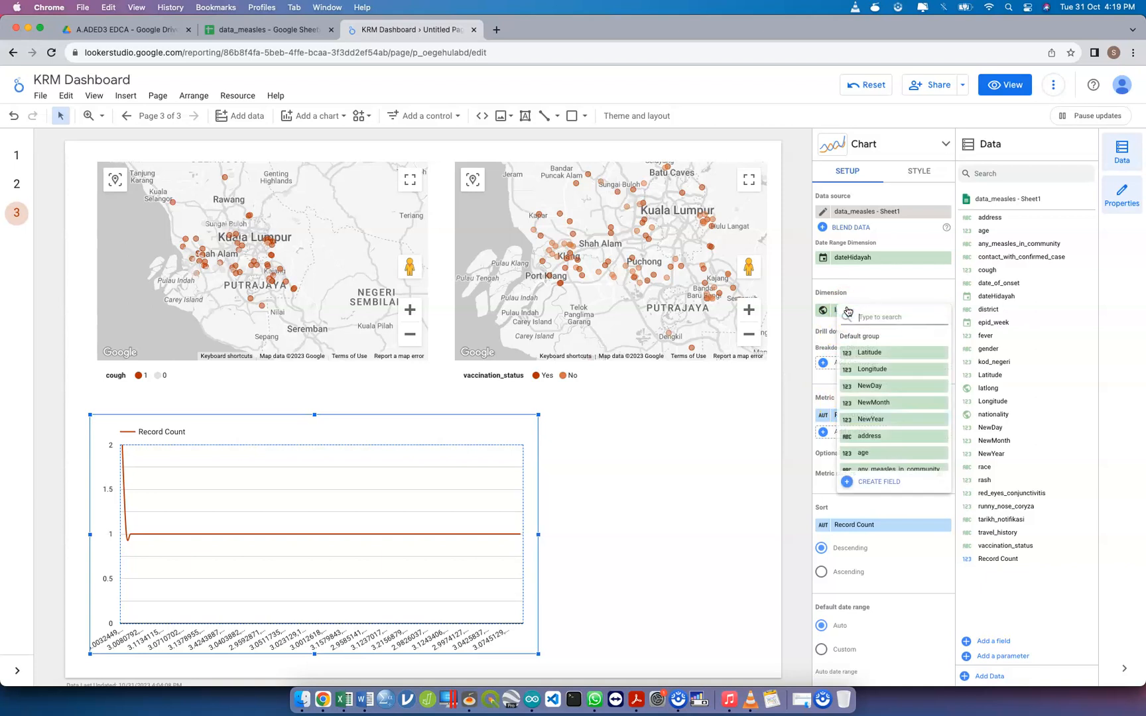
{"action": "type", "text": "newday"}
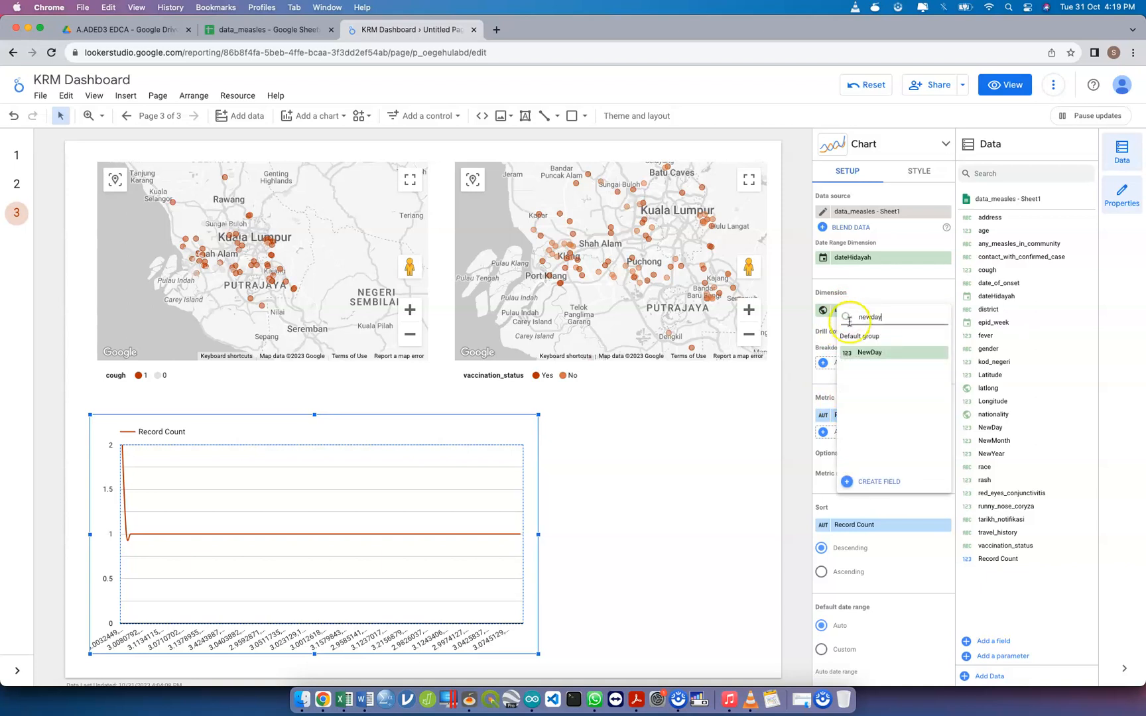
{"action": "left_click", "coordinate": [869, 352]}
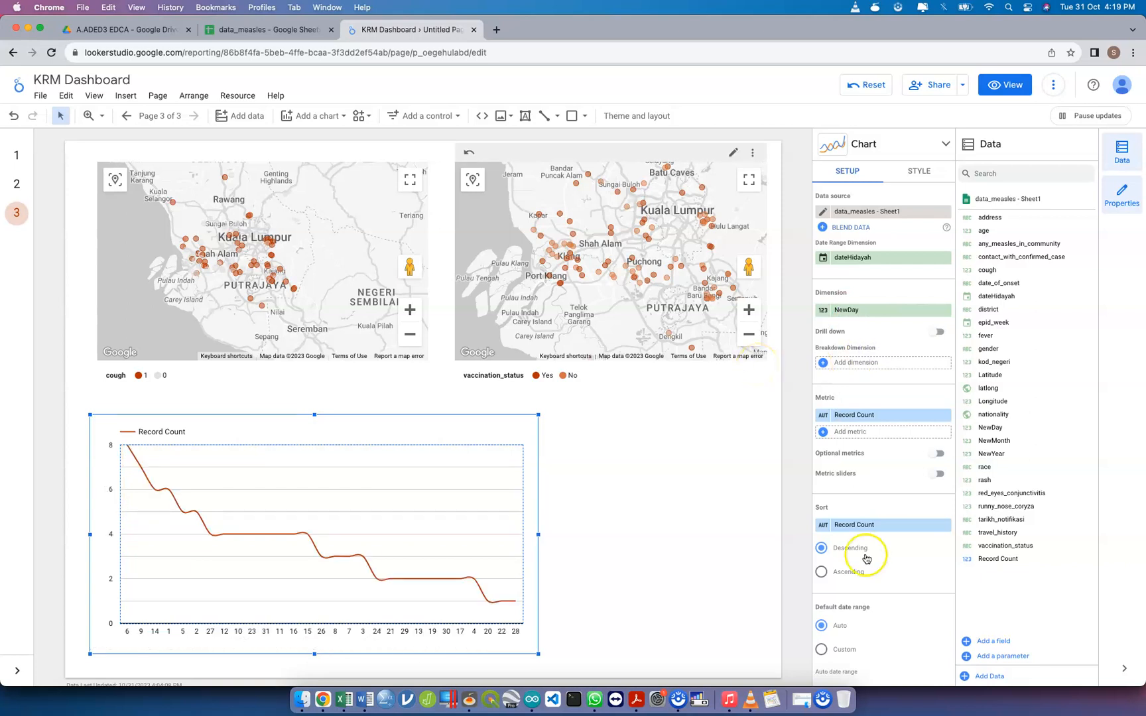
{"action": "left_click", "coordinate": [875, 523]}
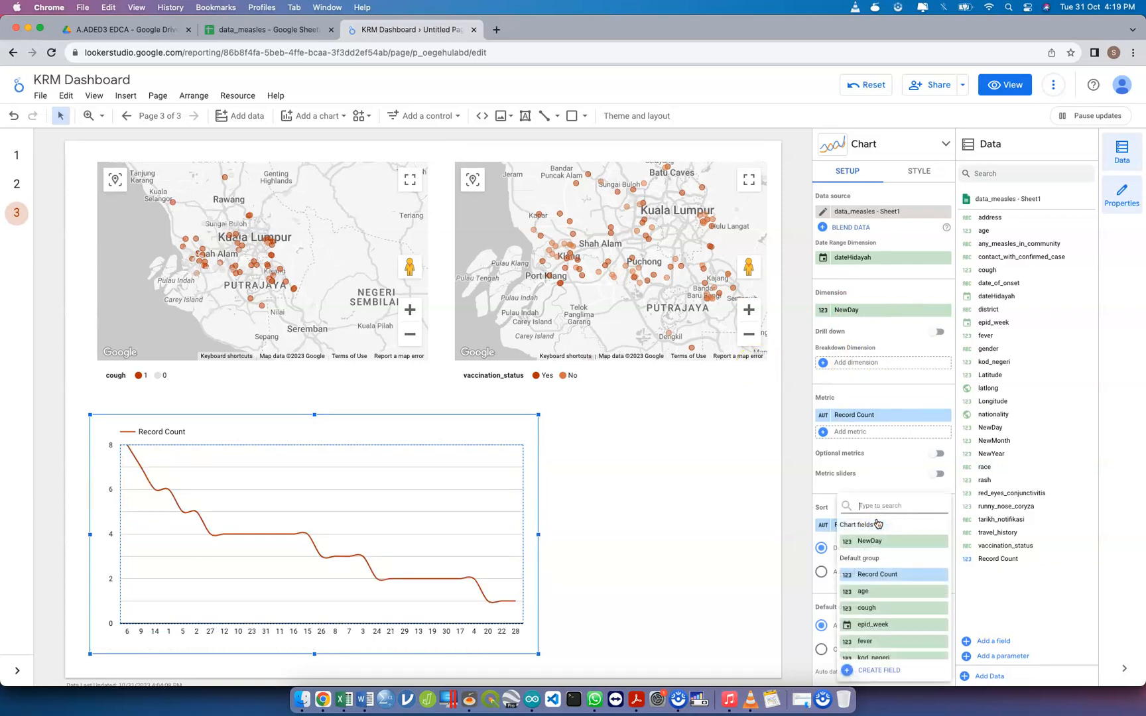
{"action": "type", "text": "newday"}
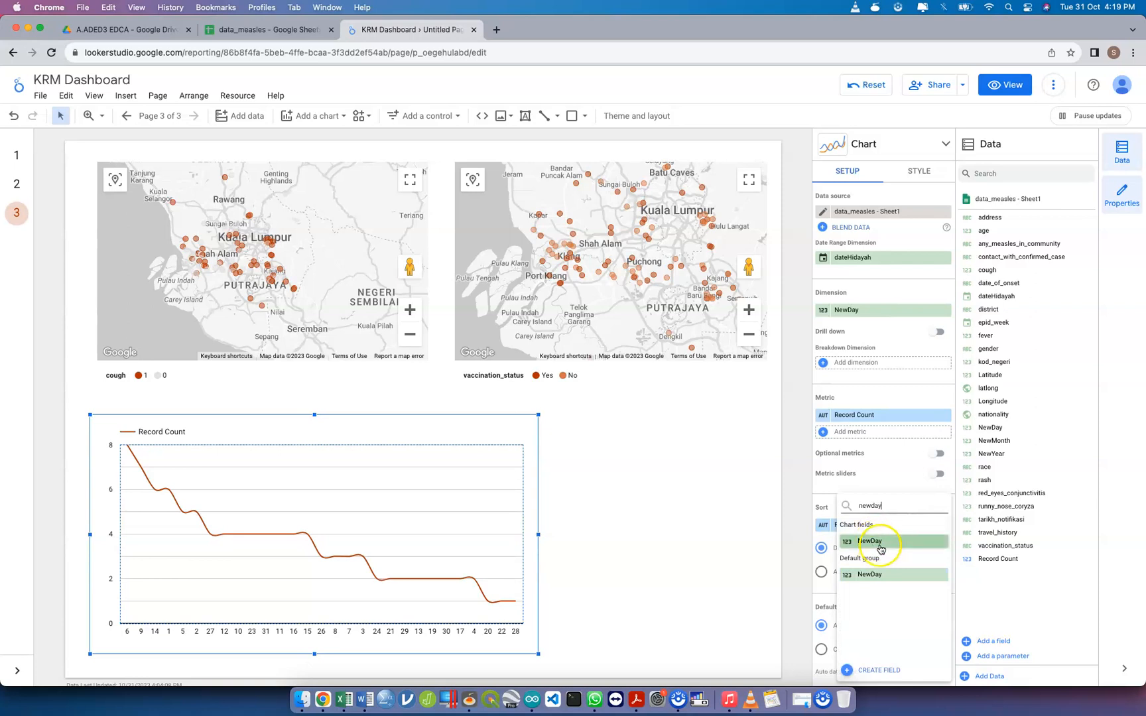
{"action": "left_click", "coordinate": [879, 542]}
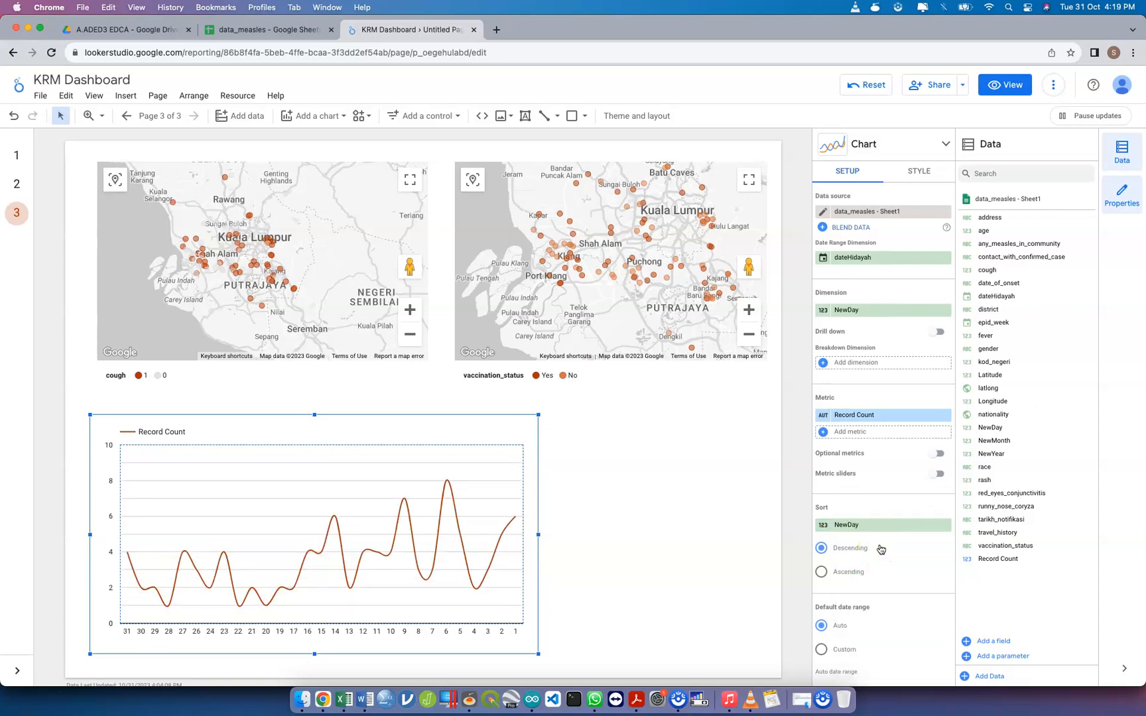
{"action": "left_click", "coordinate": [821, 573]}
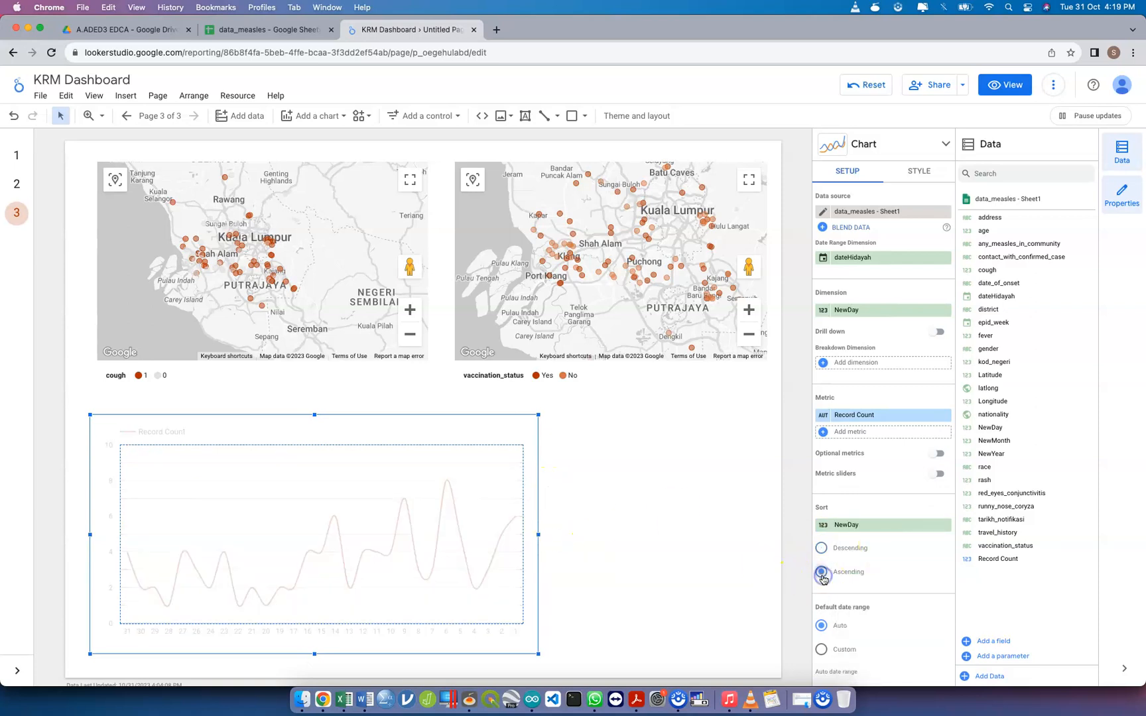